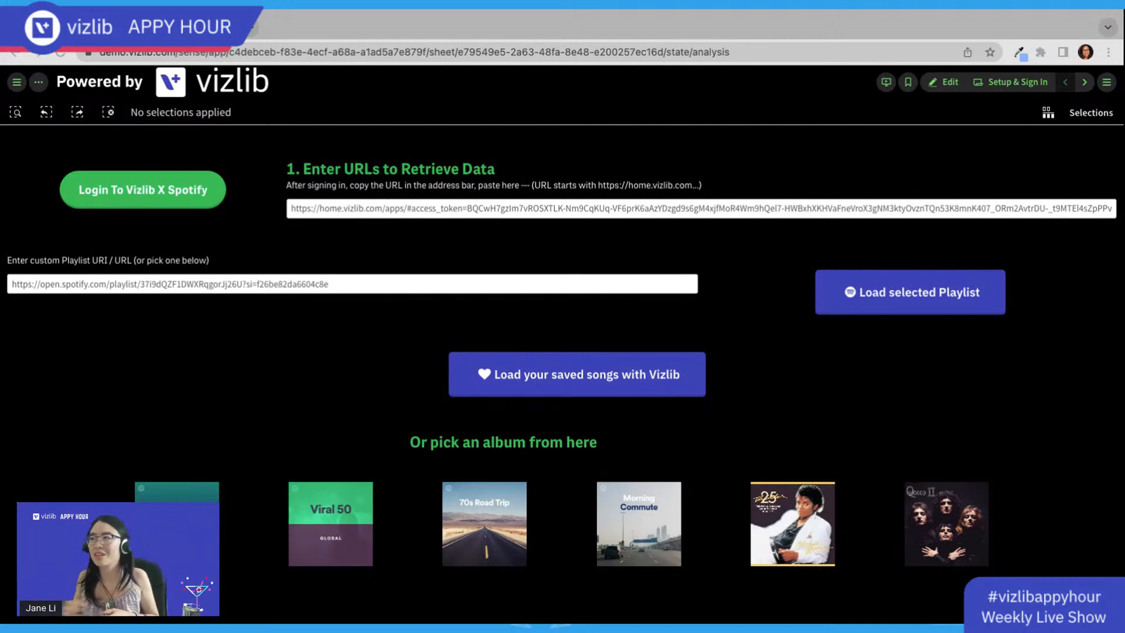
Step: Inspect the properties of the "1. Enter URLs to Retrieve Data" object in sheet editing mode, and finish editing
click(961, 90)
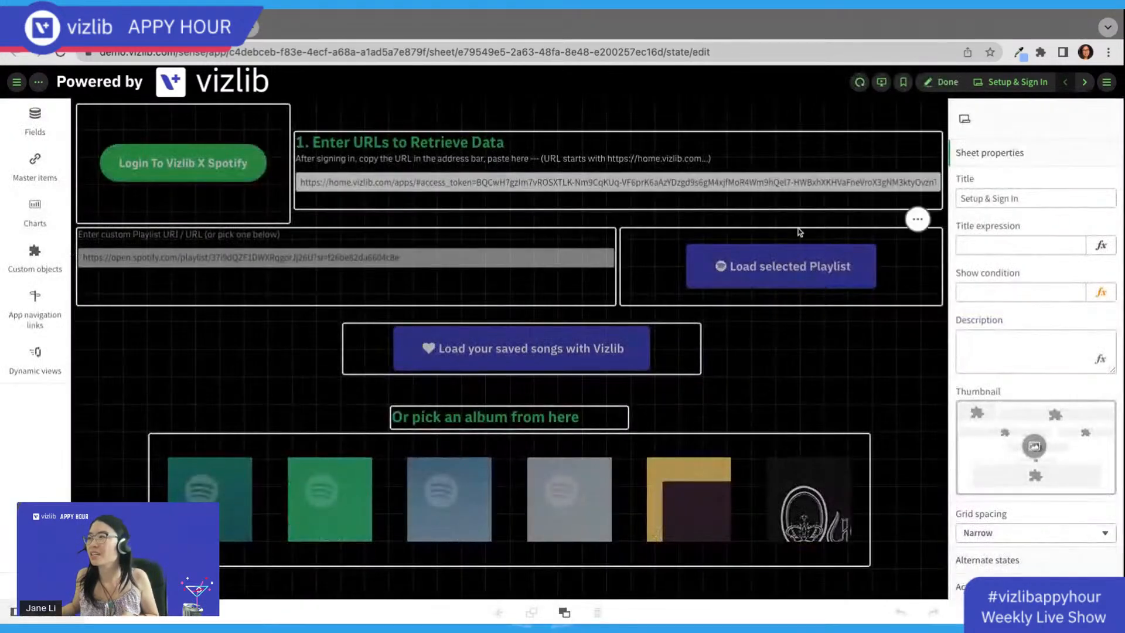
click(797, 208)
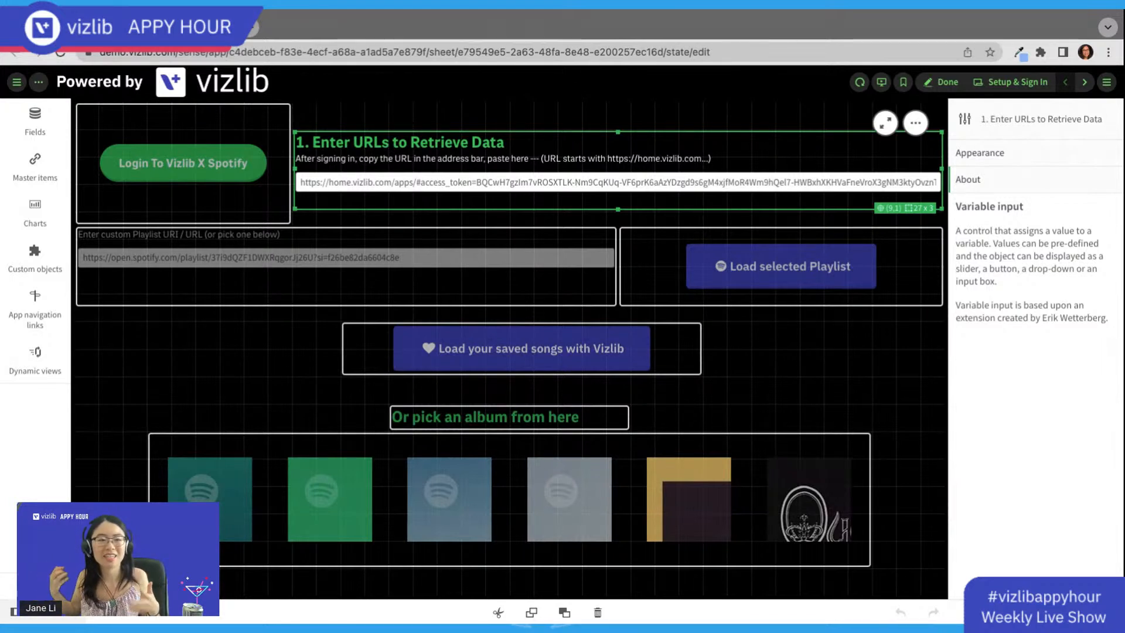
click(941, 82)
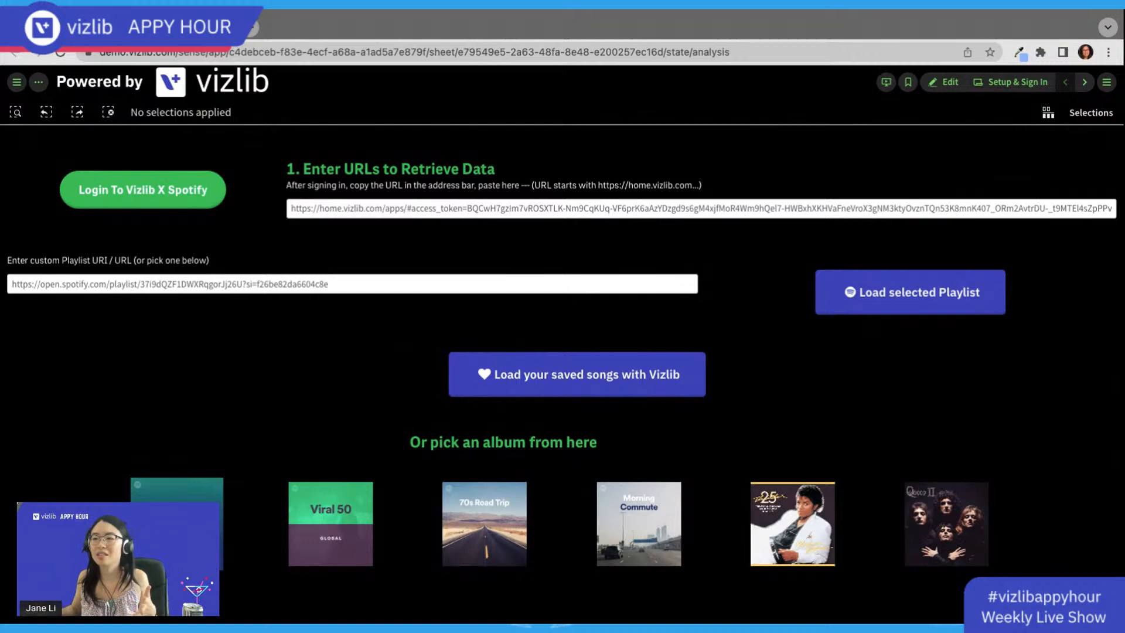
Step: Pick the first album cover as the playlist, and log in to Vizlib X Spotify to copy the returned page URL
click(176, 523)
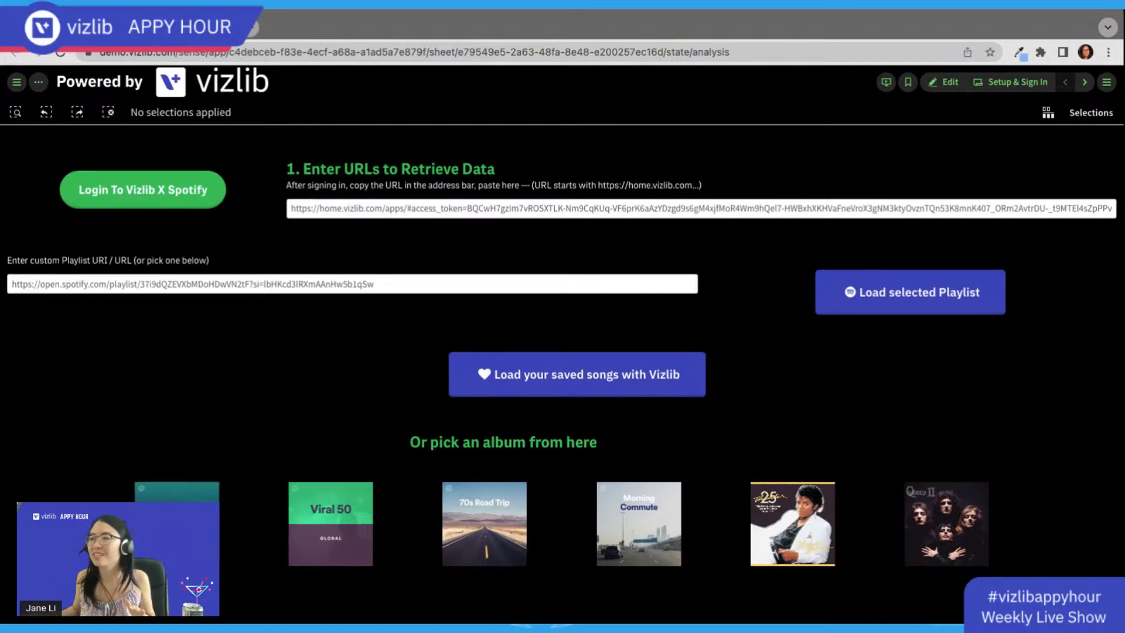
click(189, 197)
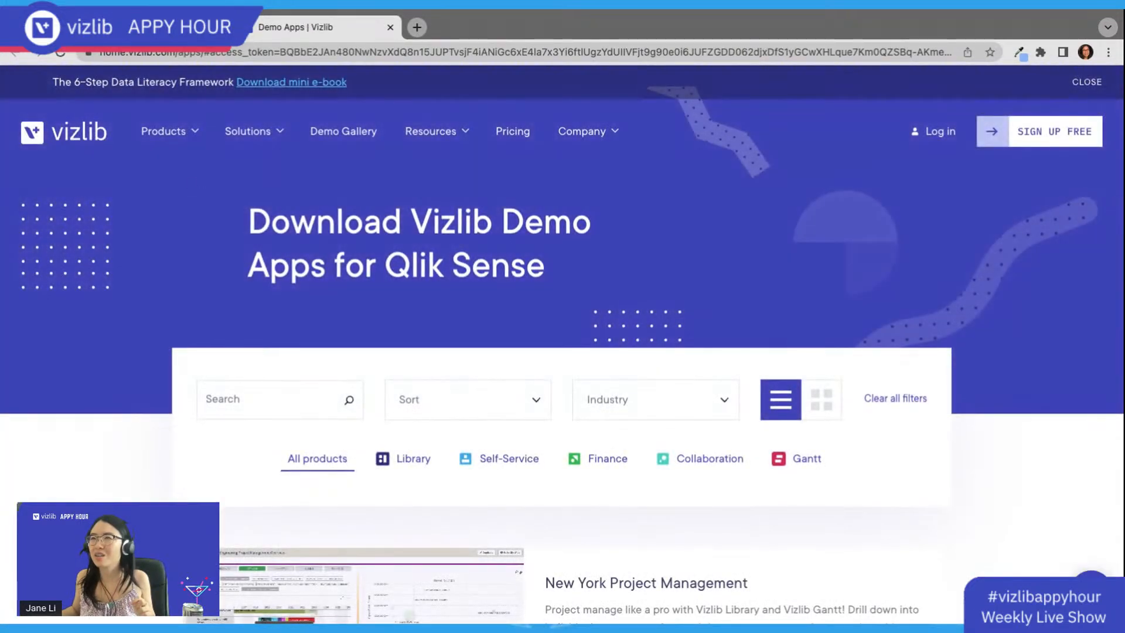
click(206, 52)
key(super+c)
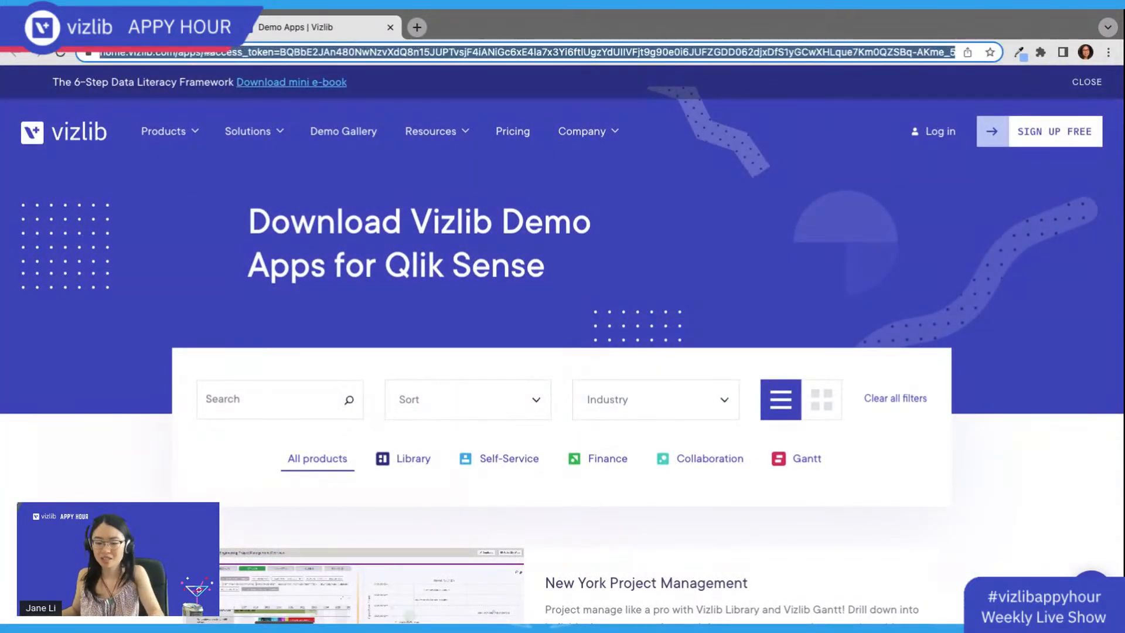
Step: Replace the sign-in URL in the dashboard with the copied access-token URL and load the selected playlist
click(176, 26)
click(396, 207)
key(super+a)
key(super+v)
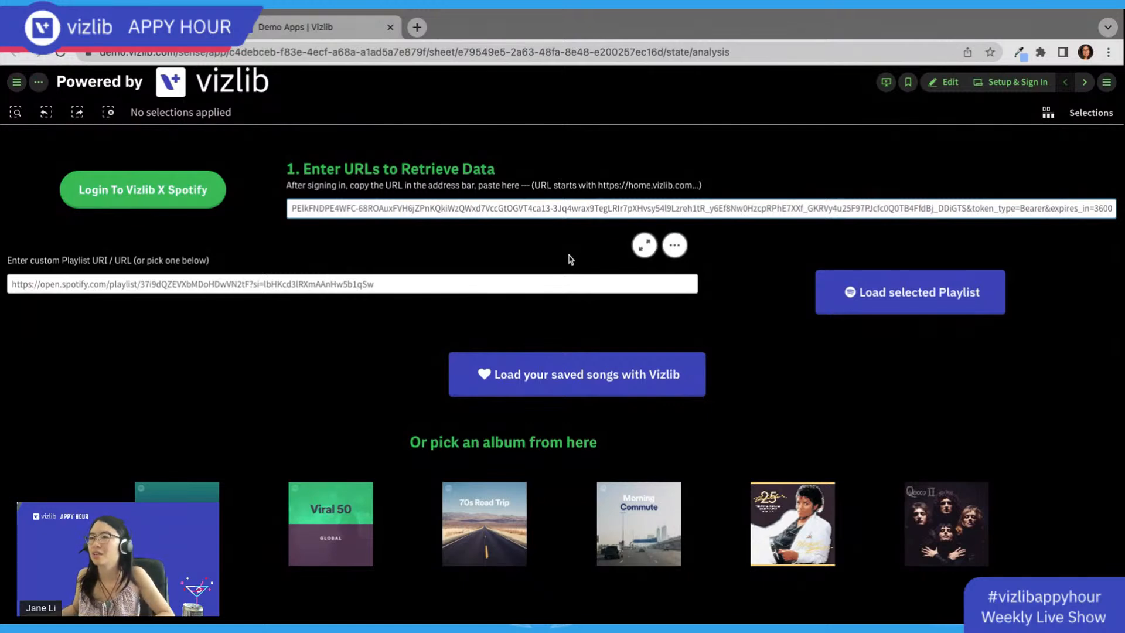
click(258, 238)
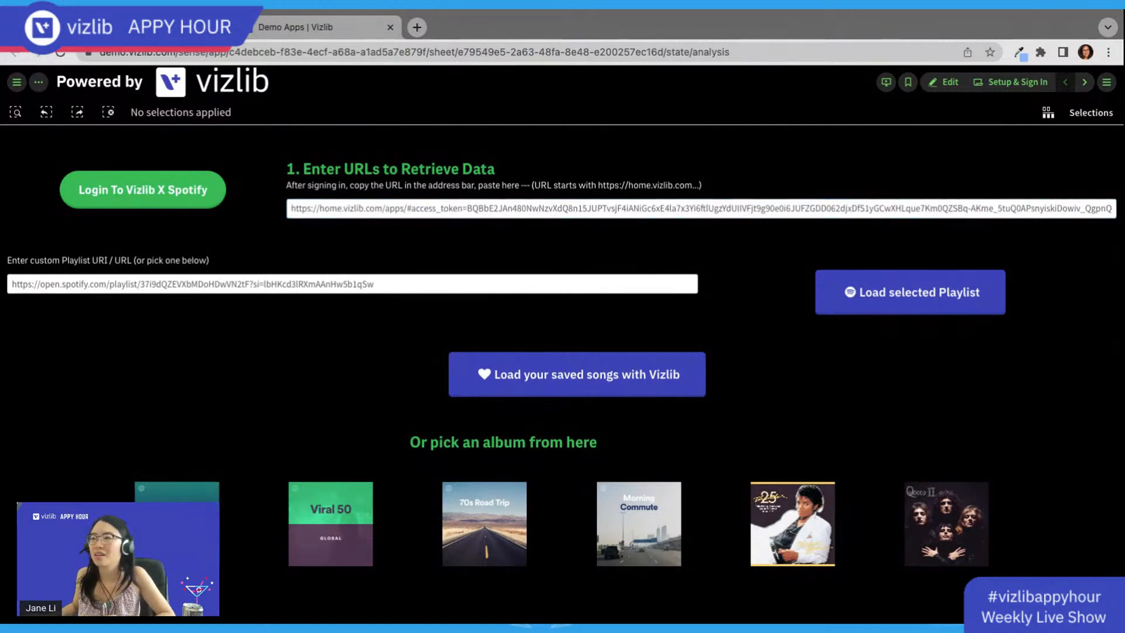
click(954, 303)
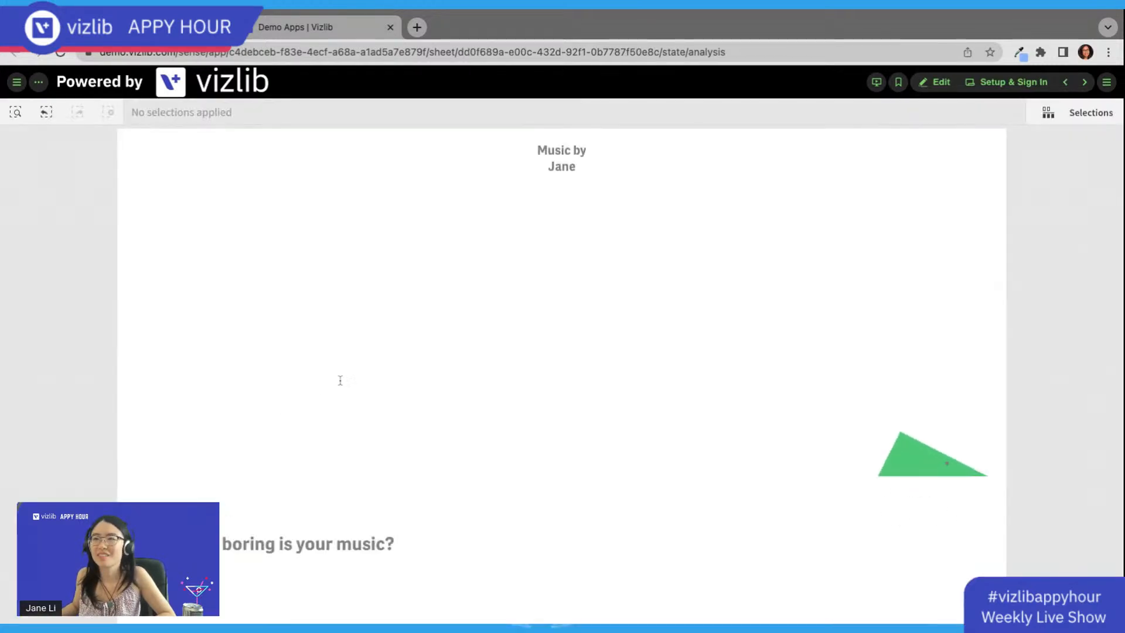
Step: Examine the "How boring is your music?" chart and its boringness formula in the music story
scroll(727, 397, down, 5)
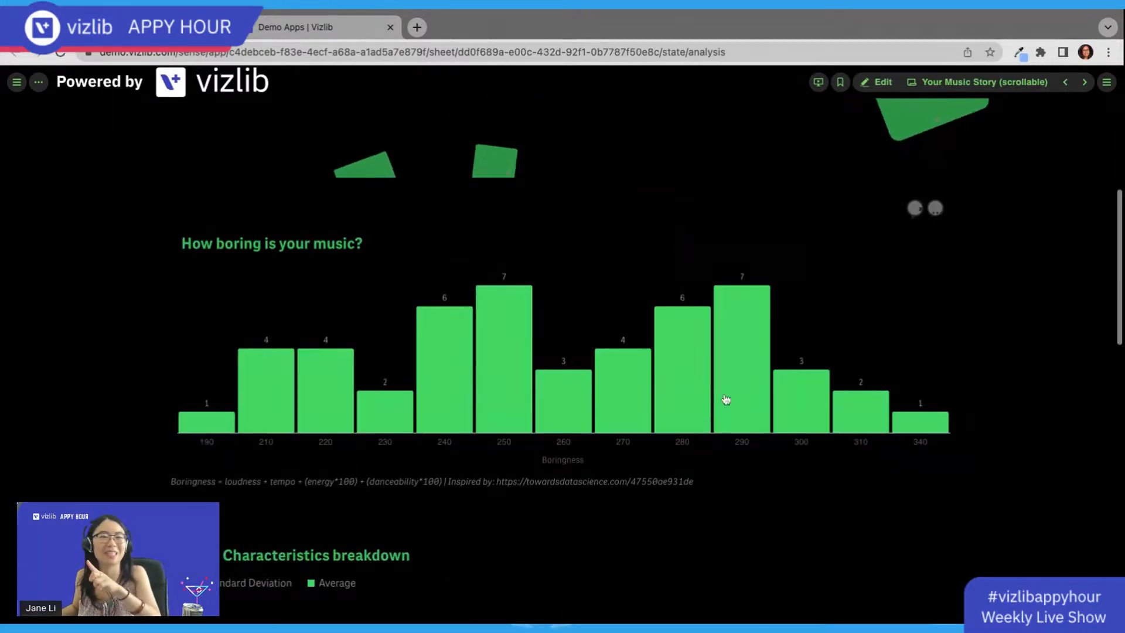
scroll(727, 397, up, 2)
scroll(726, 401, down, 2)
scroll(725, 400, down, 1)
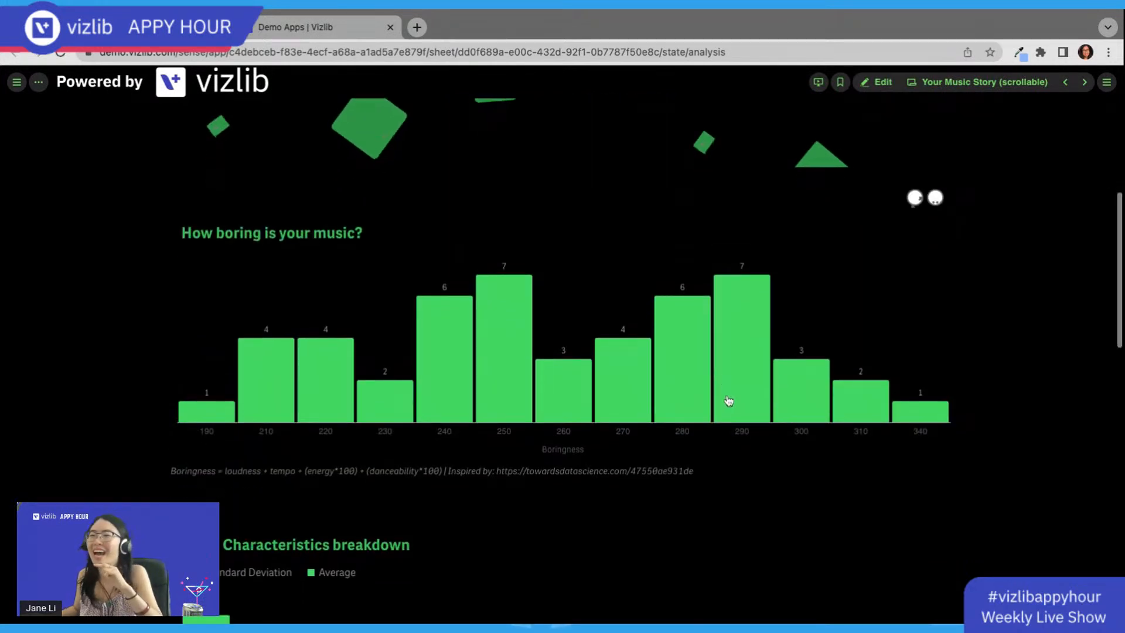
scroll(726, 402, down, 4)
scroll(727, 403, down, 5)
scroll(727, 403, up, 10)
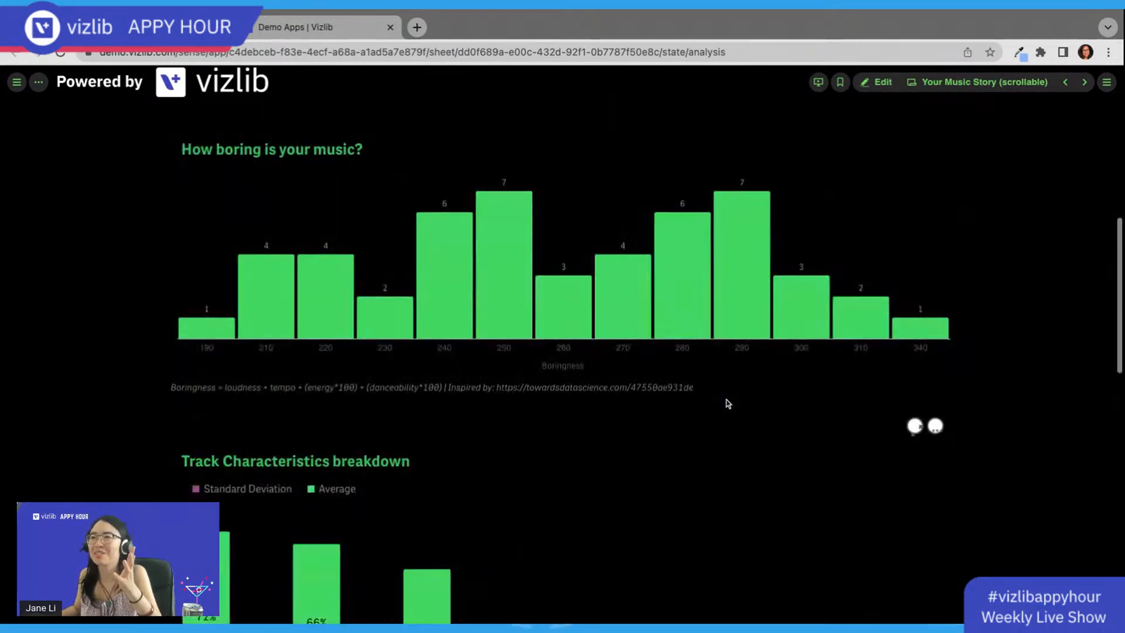
scroll(728, 404, down, 3)
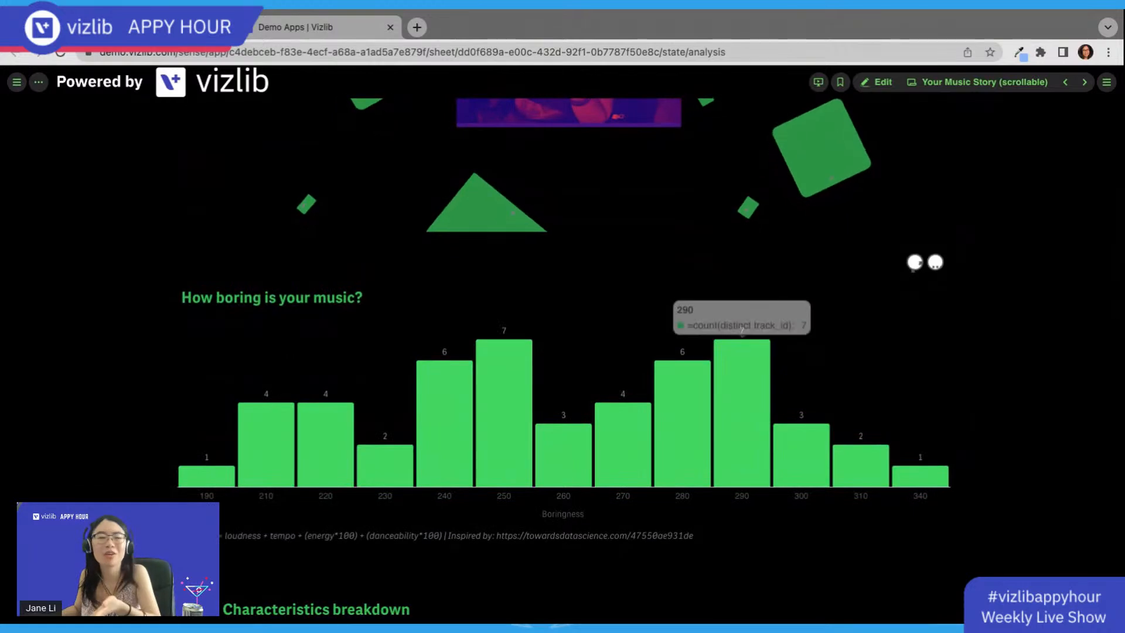
scroll(728, 404, down, 3)
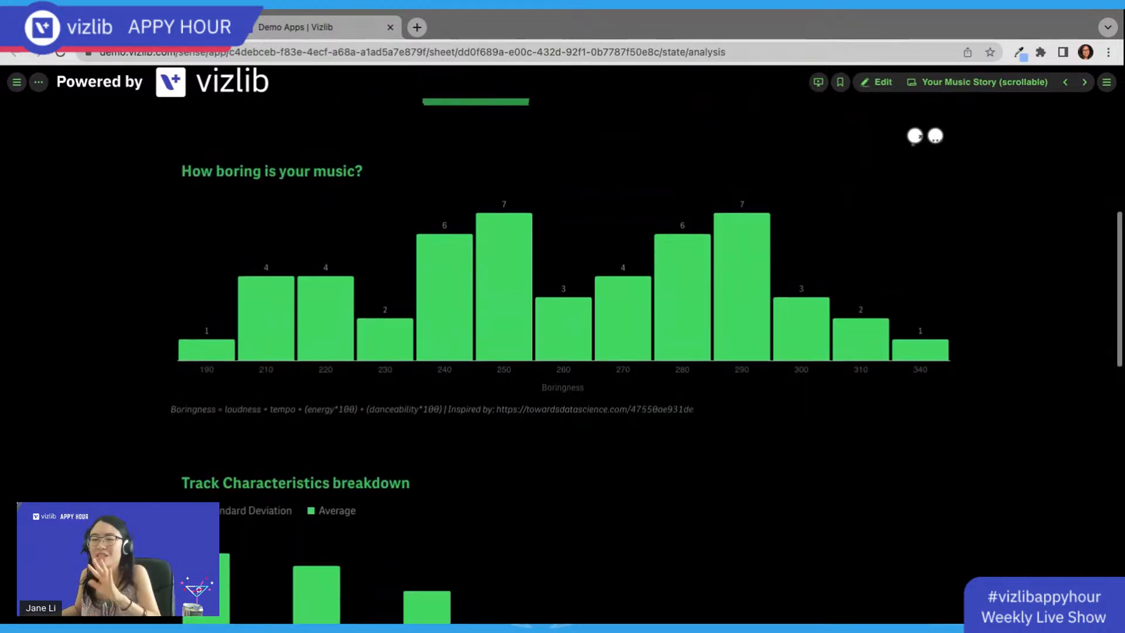
Step: Examine the Track Characteristics breakdown chart, including the danceability and acousticness averages
scroll(729, 403, down, 5)
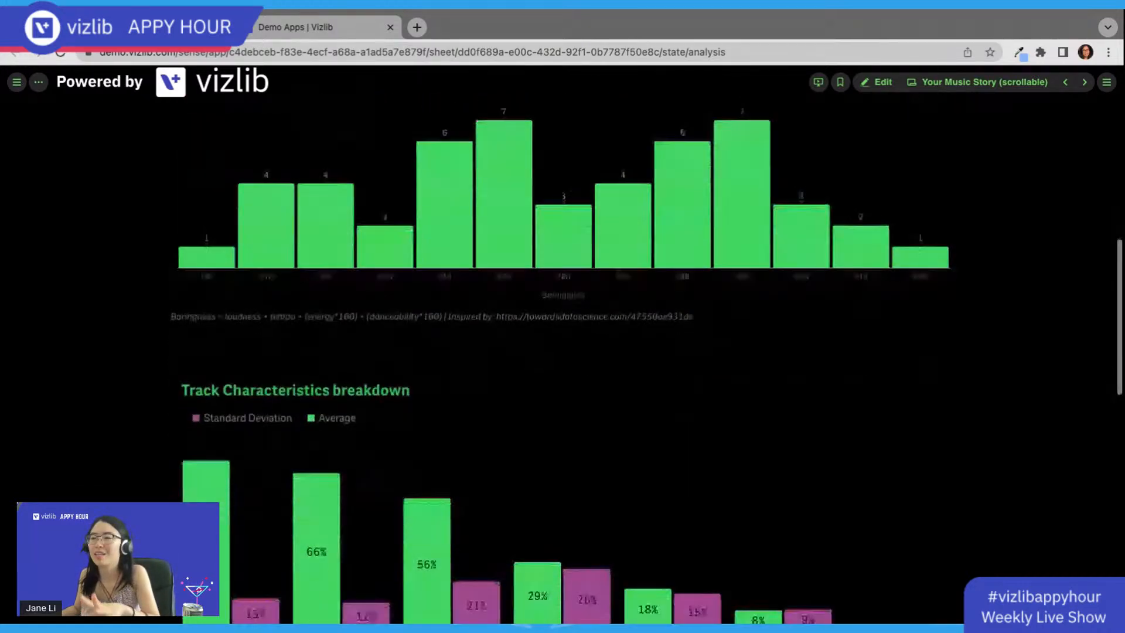
scroll(756, 507, down, 2)
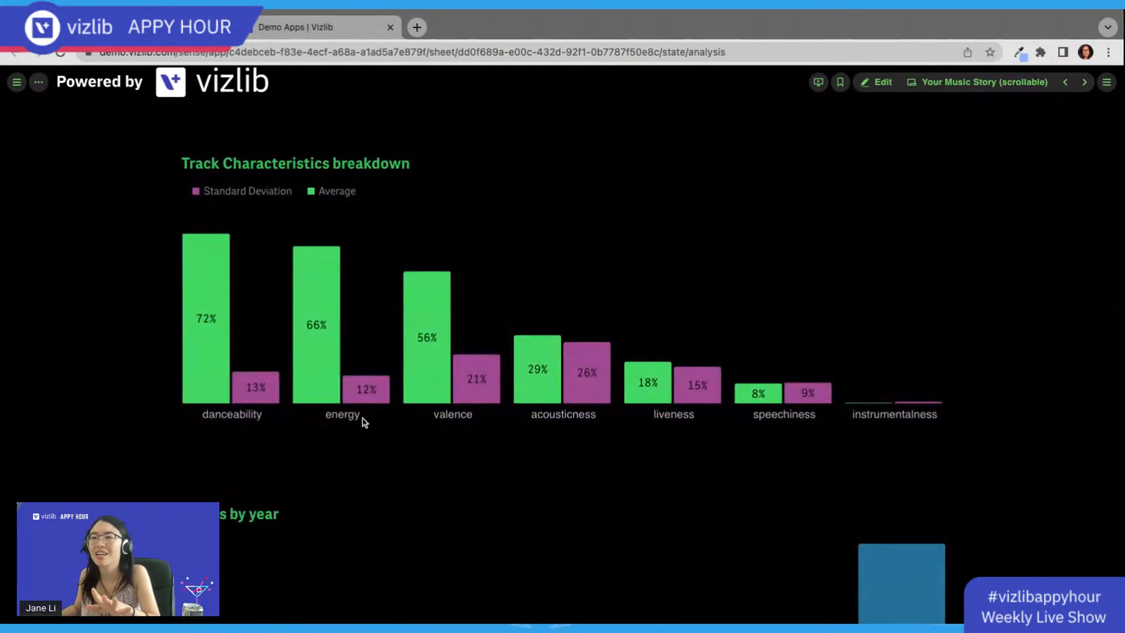
mouse_move(207, 375)
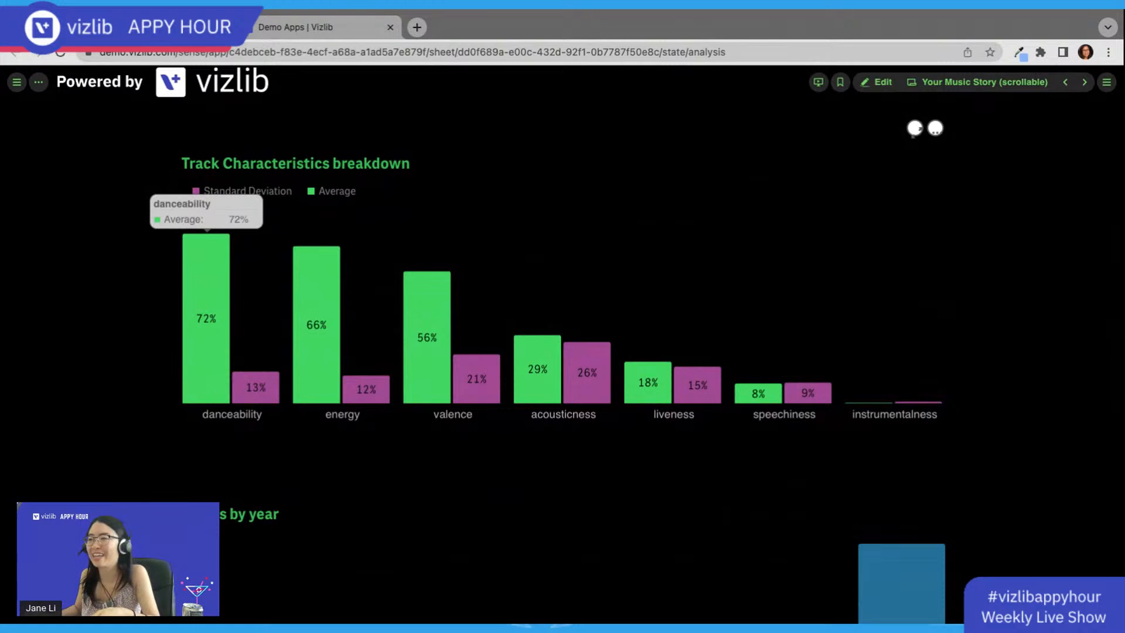
mouse_move(552, 388)
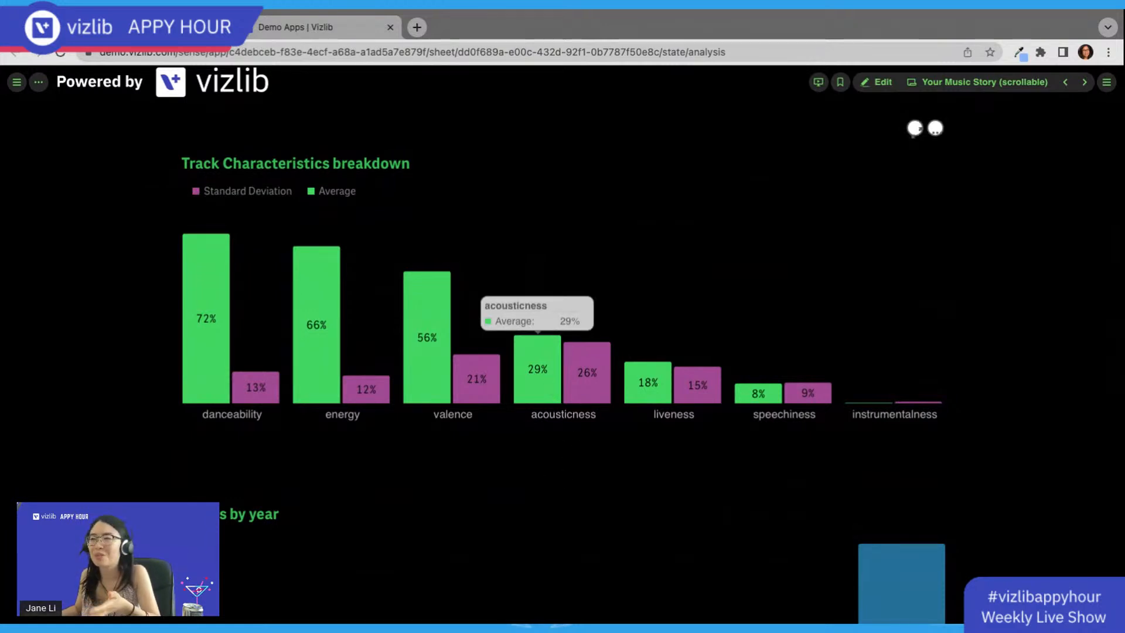
Step: Examine the Tracks by year chart, including the 2022 bar, and the line chart of track characteristics by year
scroll(867, 396, down, 6)
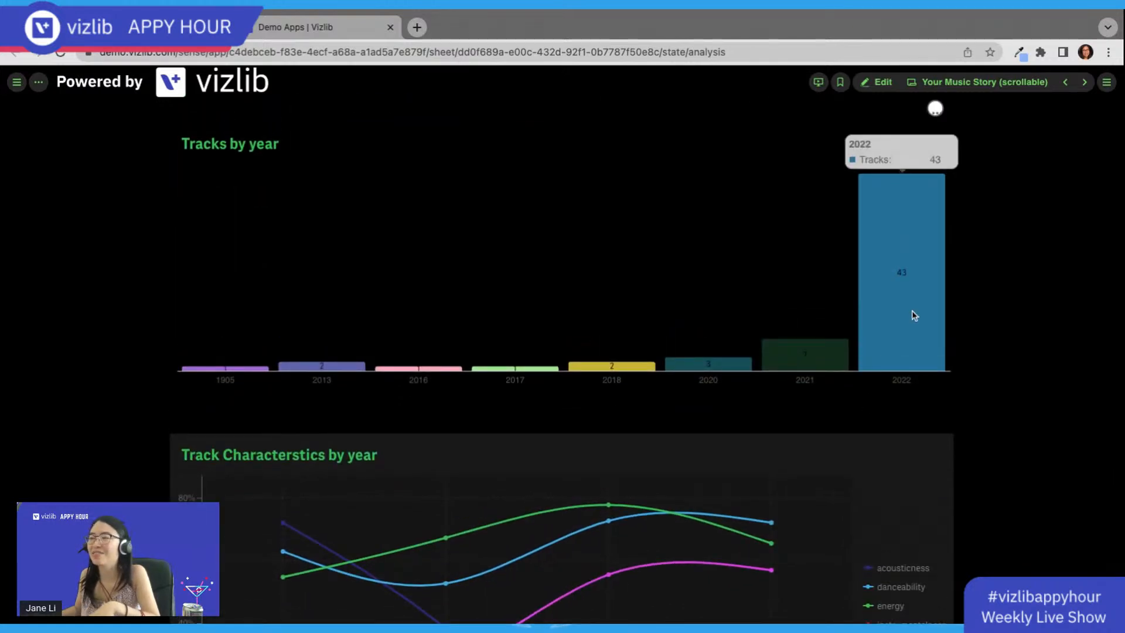
scroll(888, 374, down, 3)
scroll(886, 367, up, 12)
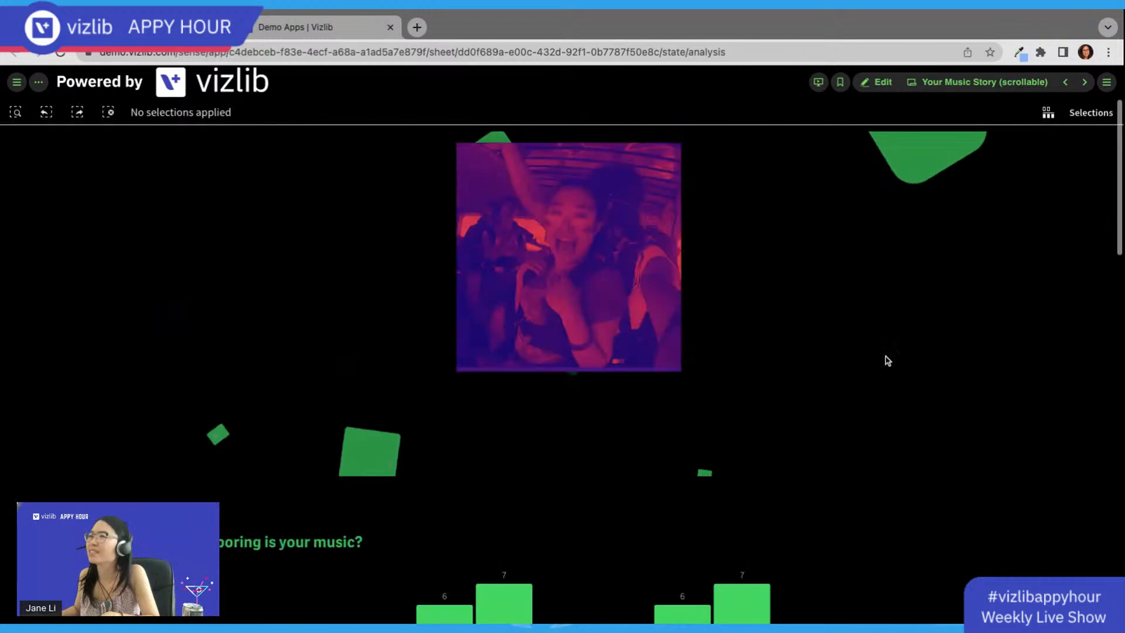
scroll(885, 355, down, 12)
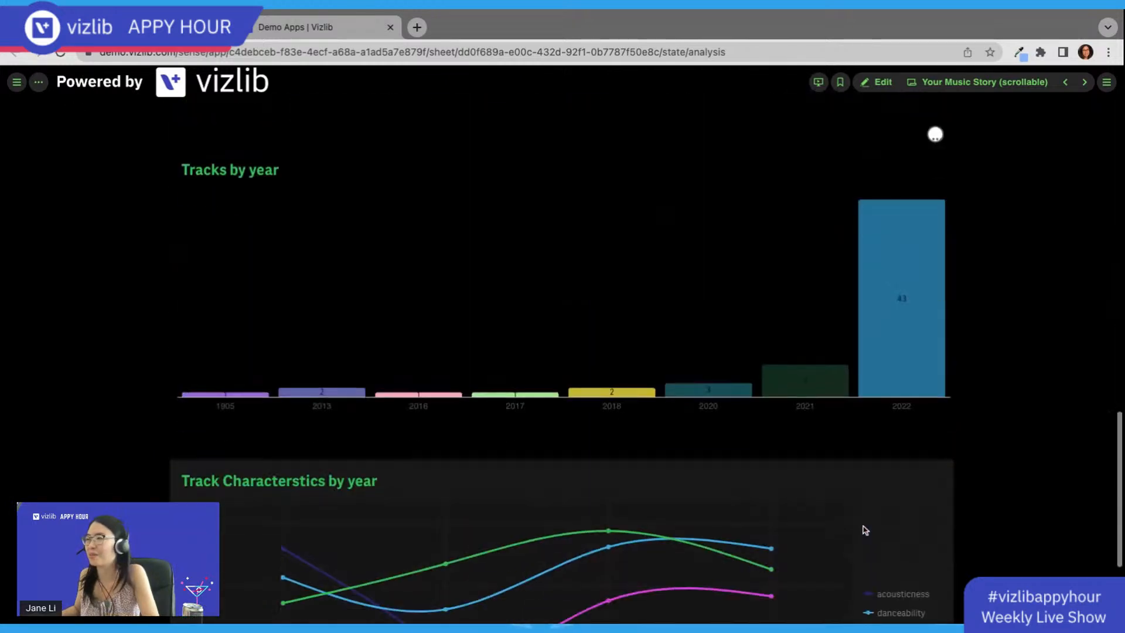
mouse_move(906, 367)
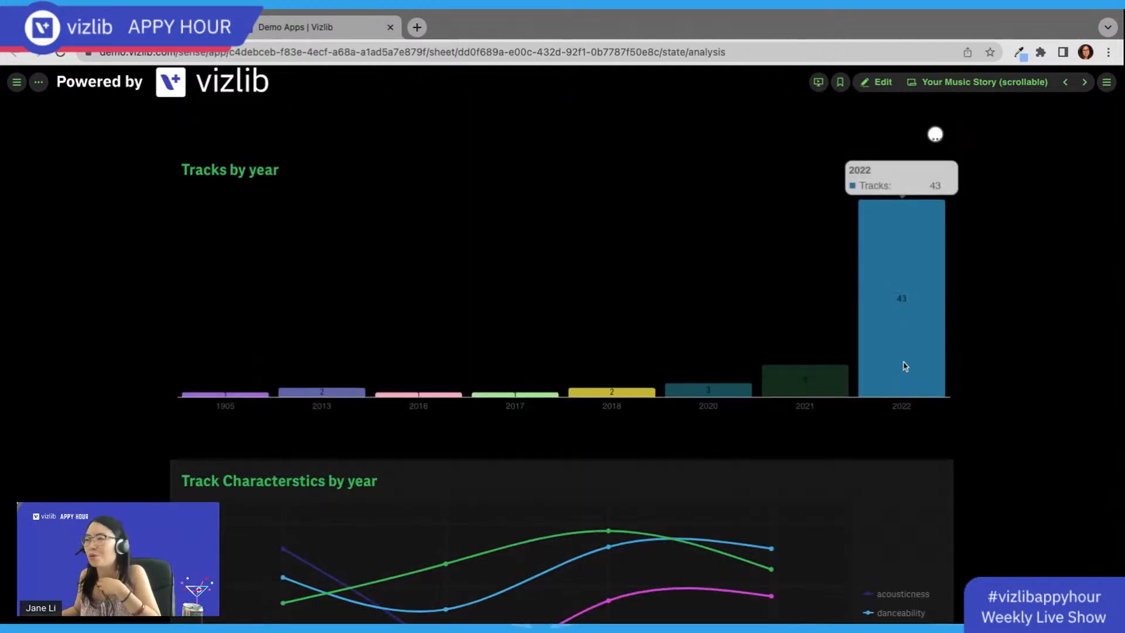
scroll(902, 369, down, 3)
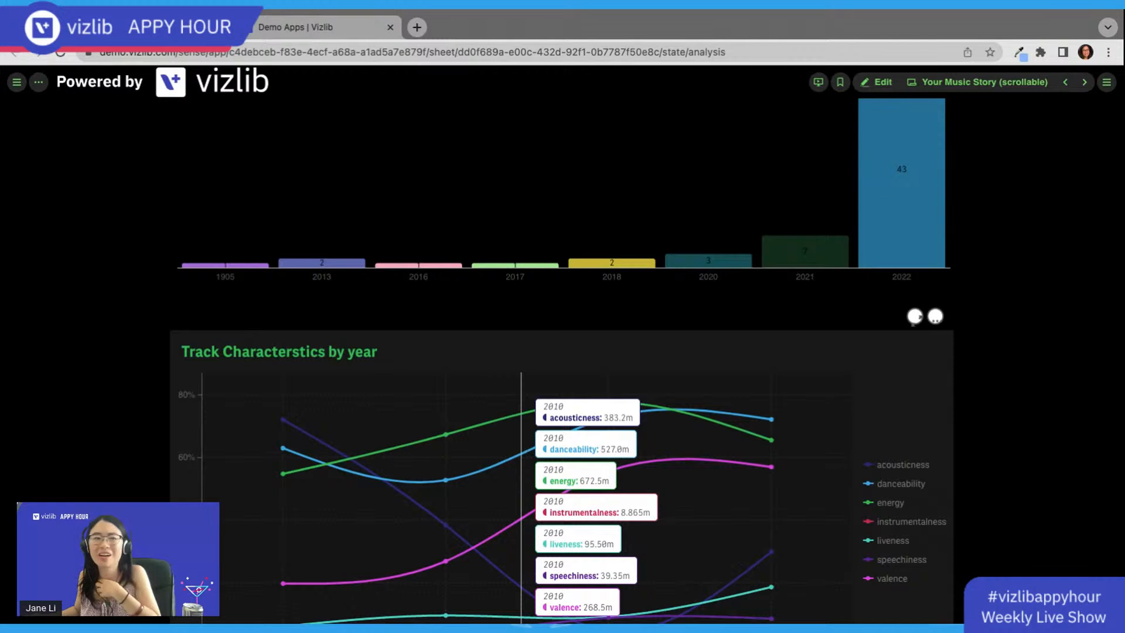
scroll(521, 574, down, 1)
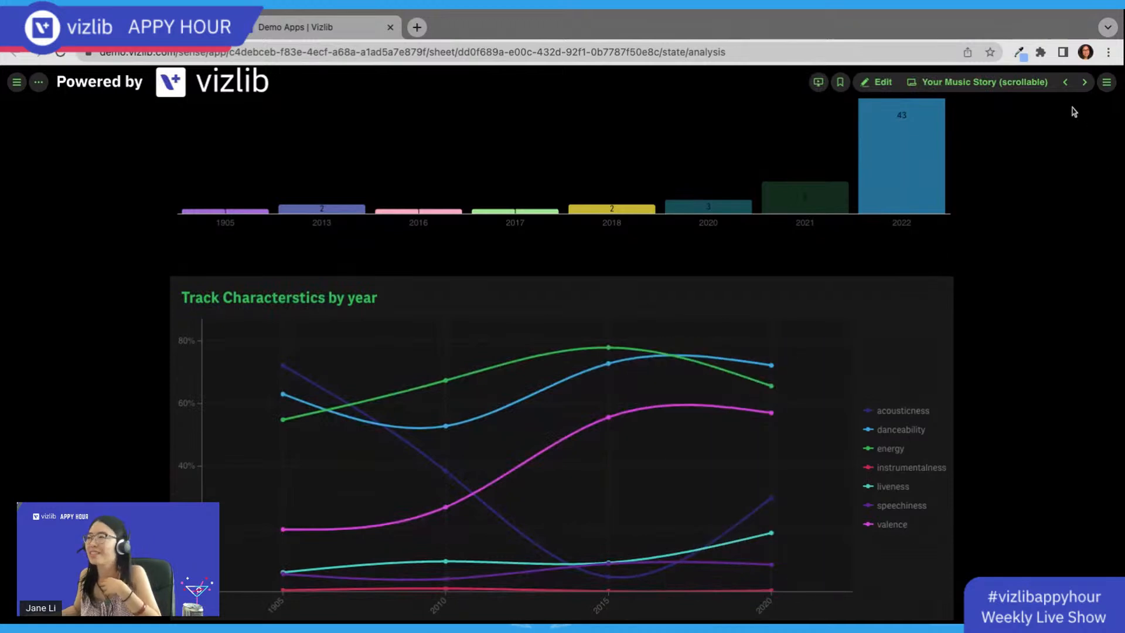
Step: On the Track Plots sheet, filter to "Glimpse of Us - Joji" to view its song details, and clear the selection
click(1088, 85)
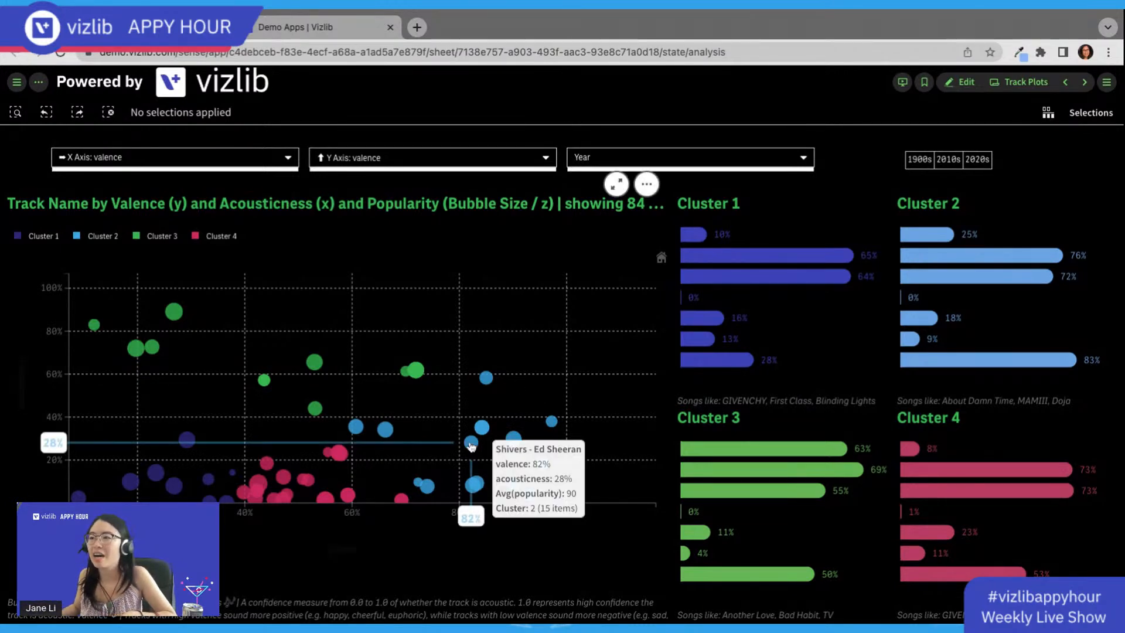
mouse_move(229, 214)
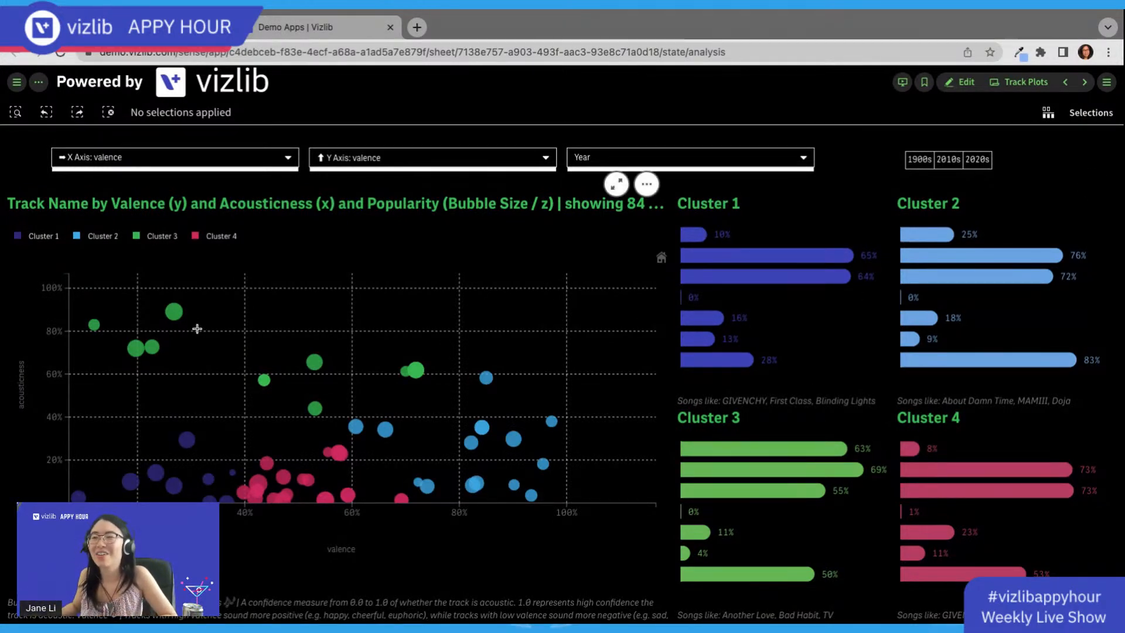
click(169, 318)
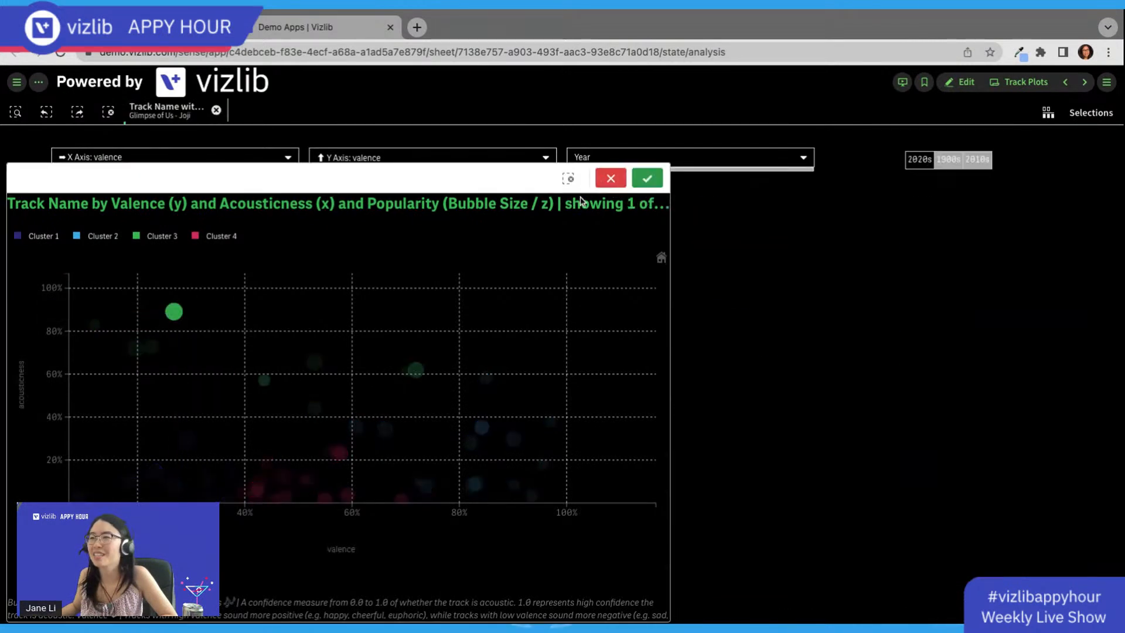
click(649, 181)
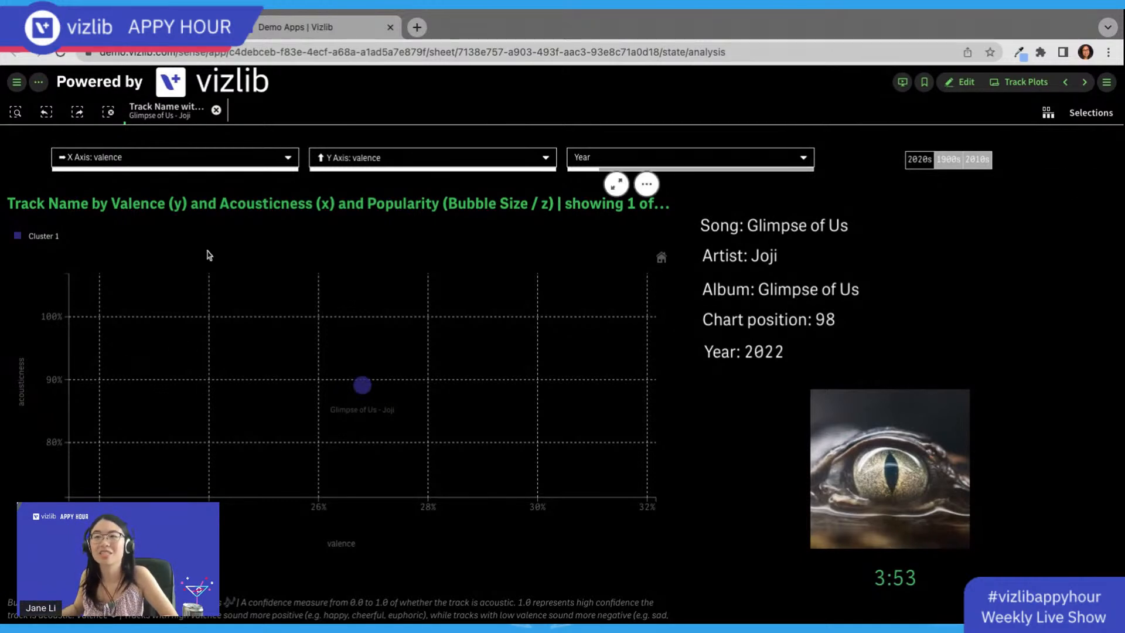
click(217, 112)
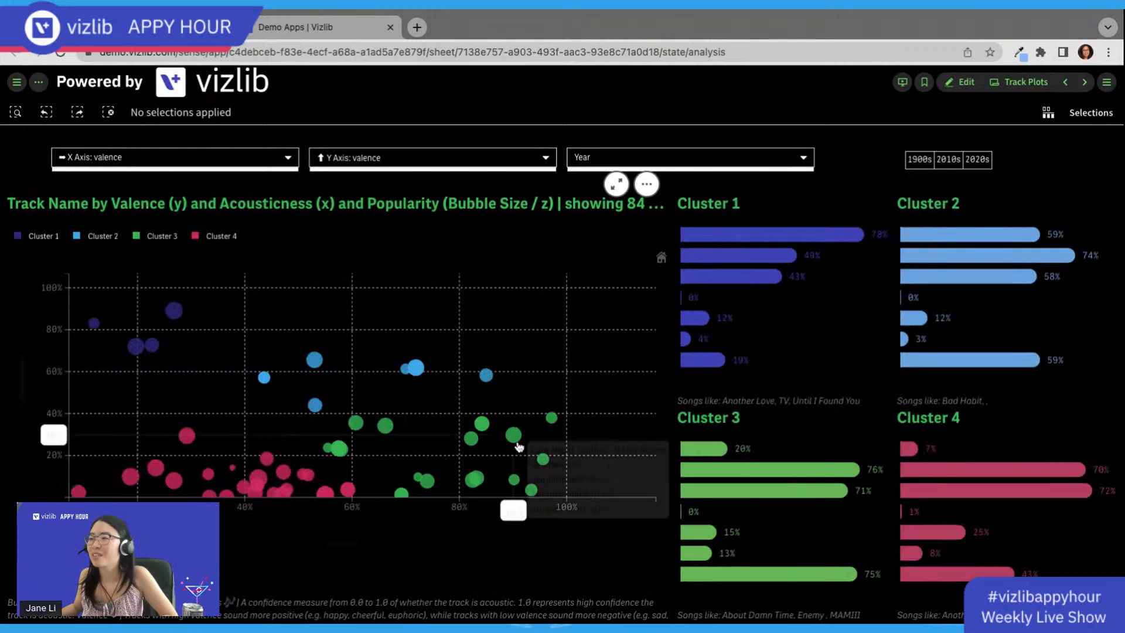
Step: Filter the bubble chart to "Late Night Talking" by Harry Styles to view its song details, and clear the selection
click(513, 435)
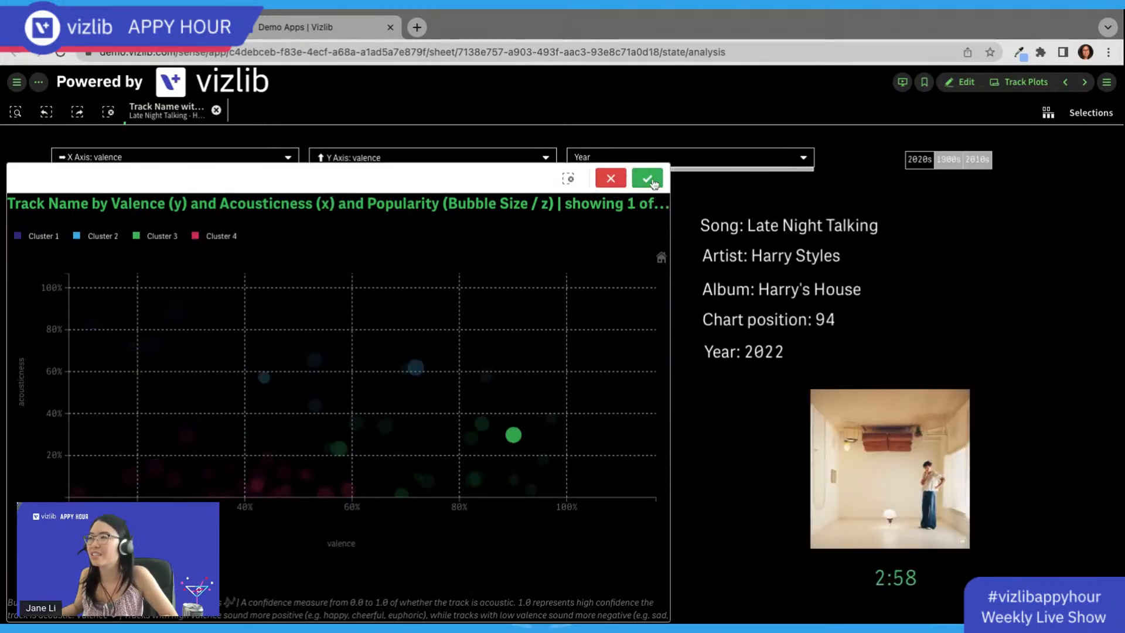
click(646, 178)
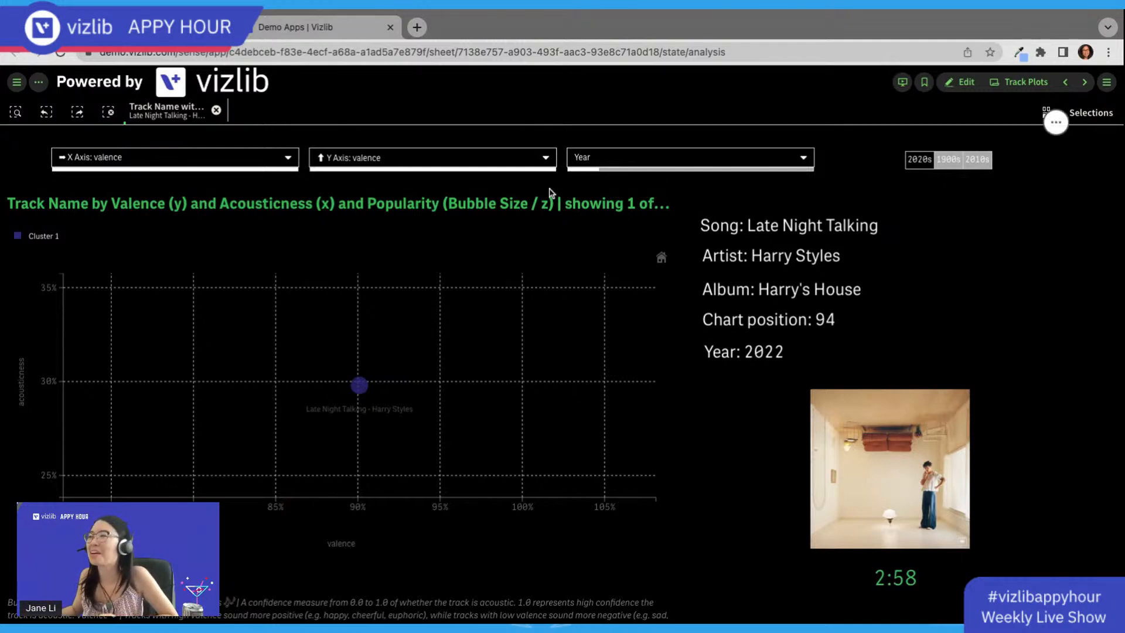
click(217, 111)
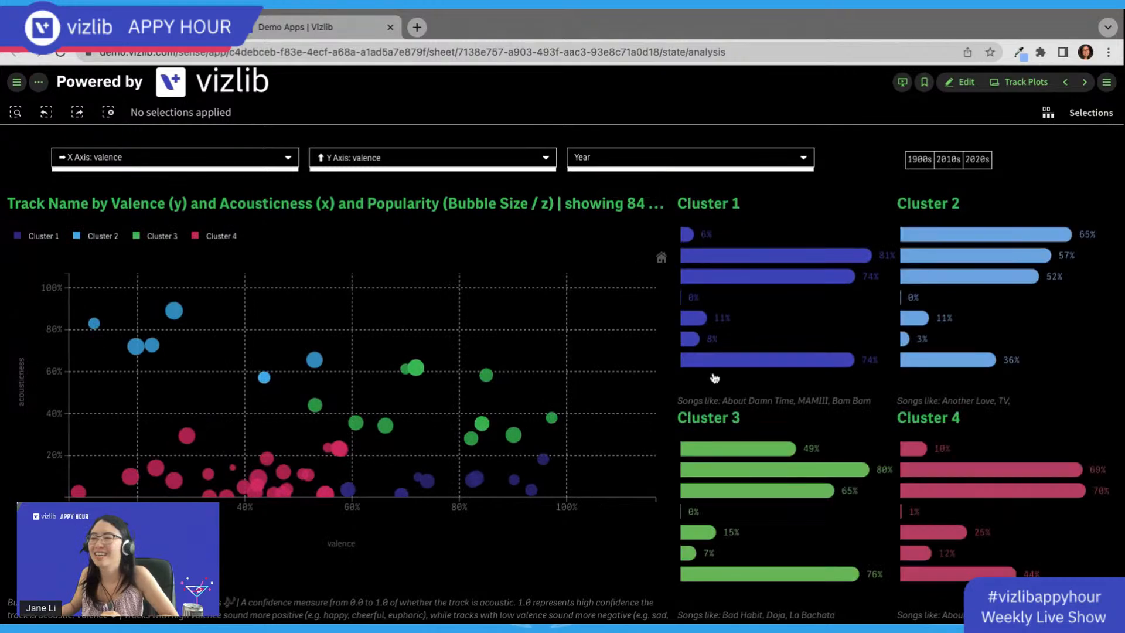
Step: Open the Characteristics Overview sheet and examine the Track Audio Characteristics heatmap and the characteristics breakdown chart
click(1081, 85)
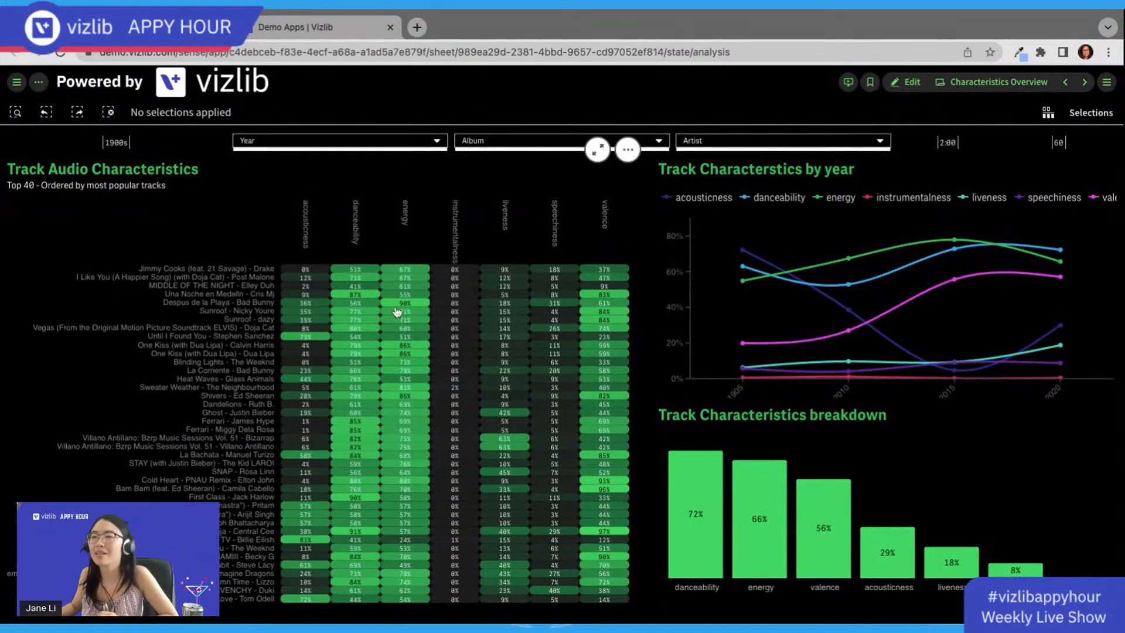
mouse_move(362, 347)
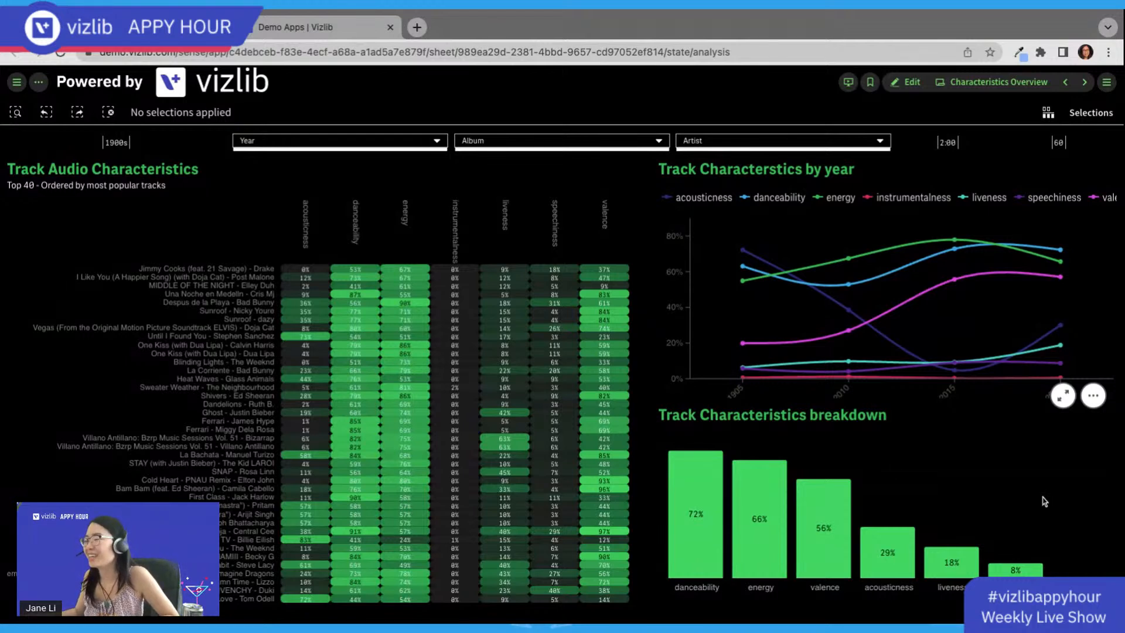
mouse_move(692, 521)
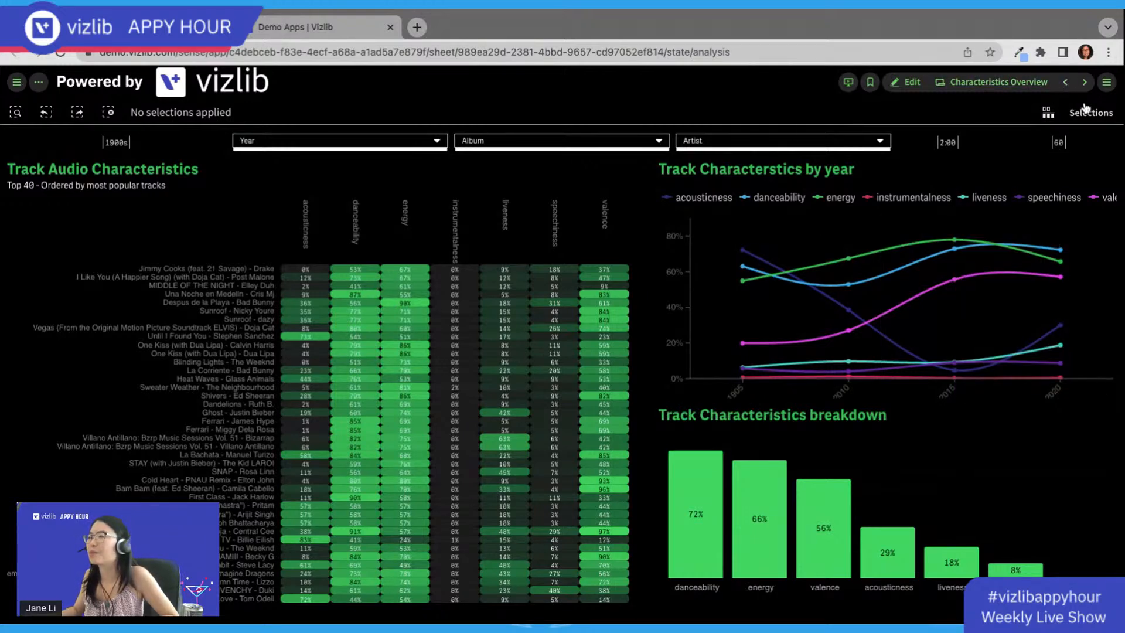
Step: View the Artists/Album/Track Lineage sheet with its Top 10 Artists chart, open the Spotify Player Table sheet, and reload the page
click(1085, 82)
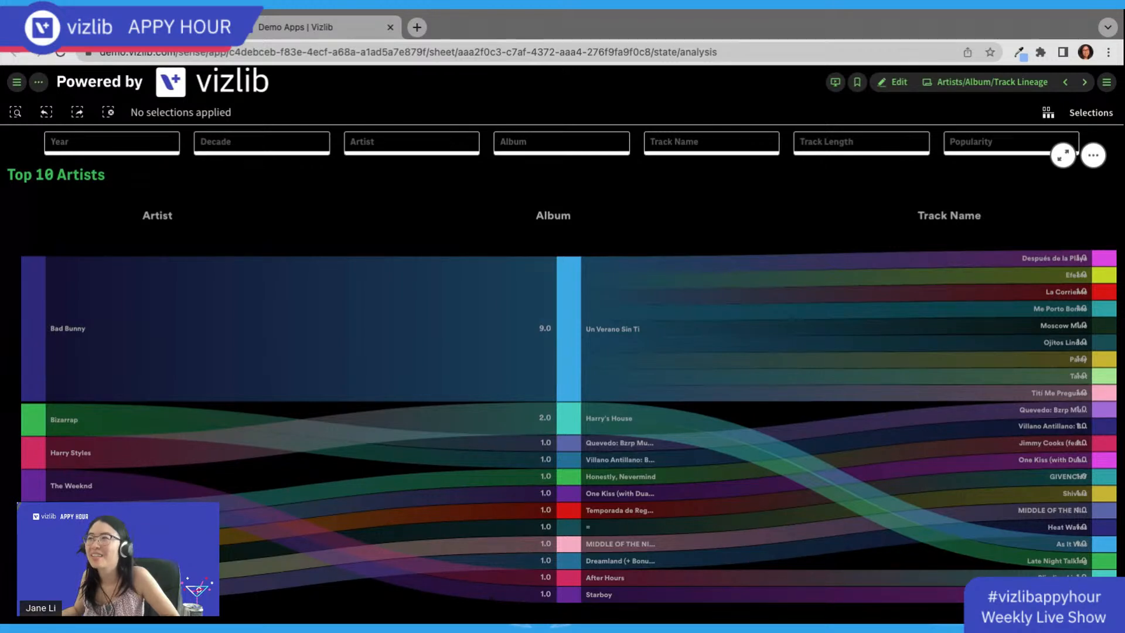
click(1085, 87)
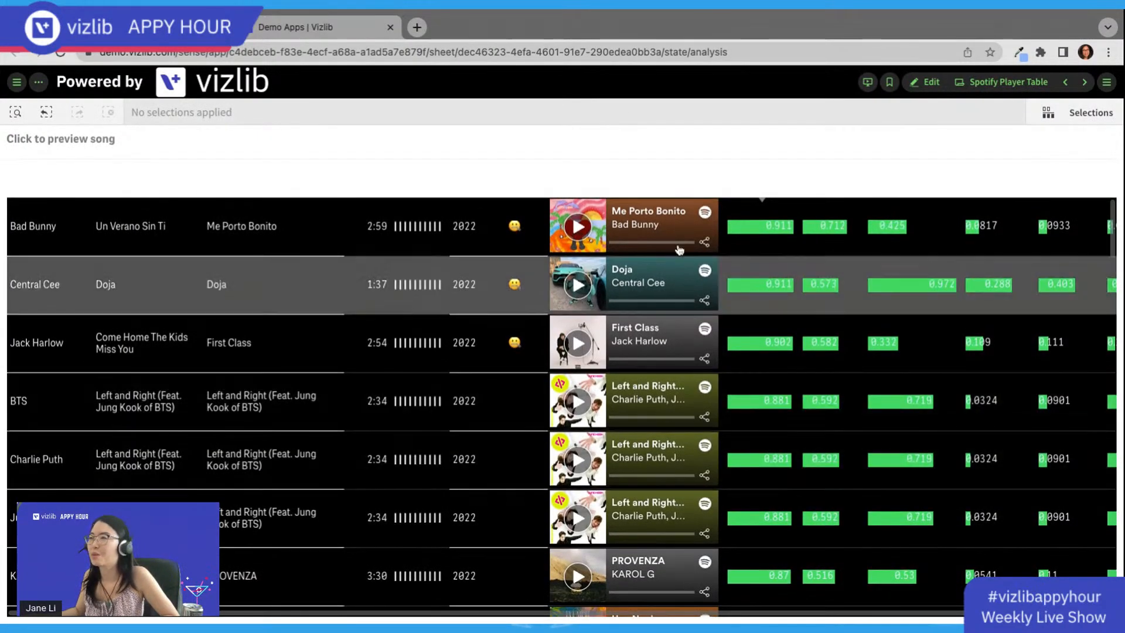
click(330, 53)
key(Return)
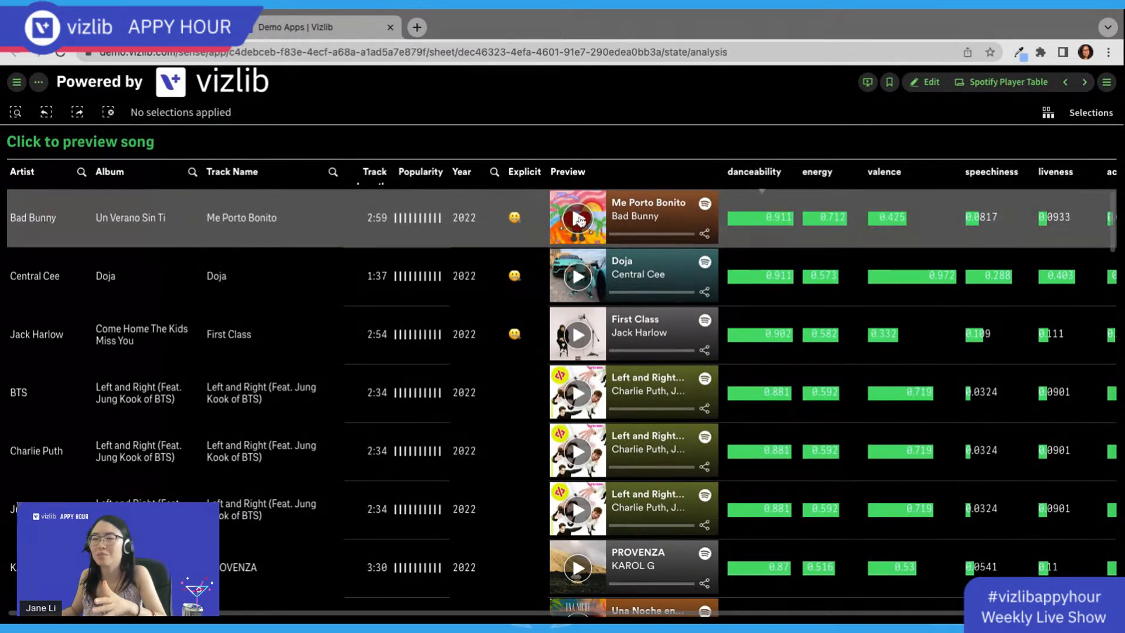
Step: Play the song preview of "Me Porto Bonito" by Bad Bunny and examine the table's tracks and audio characteristic columns
click(579, 220)
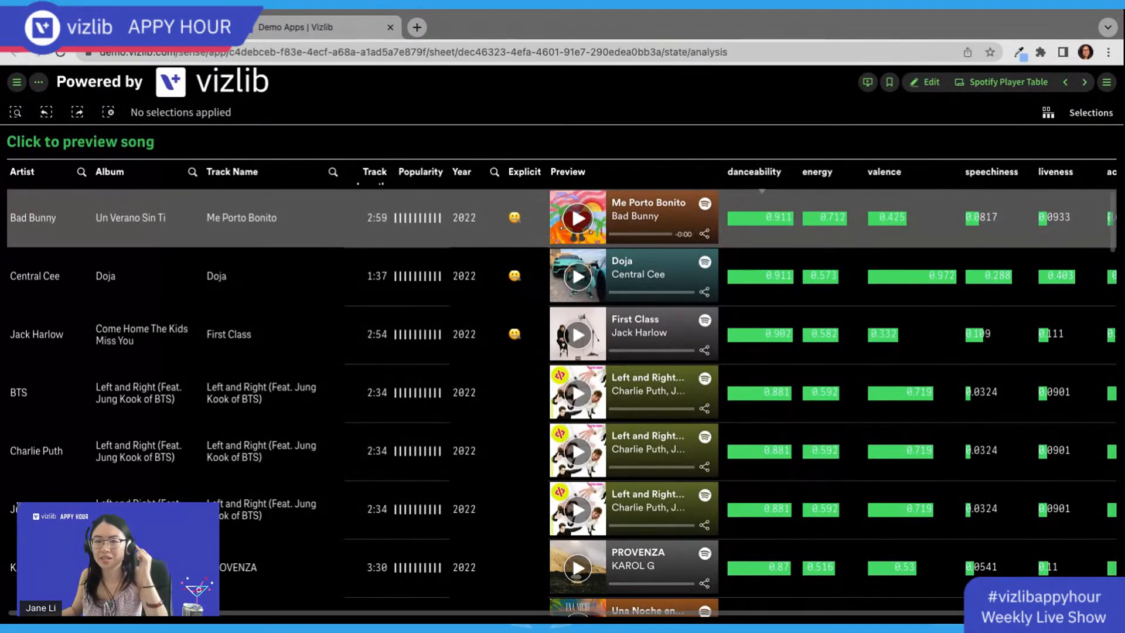
click(578, 218)
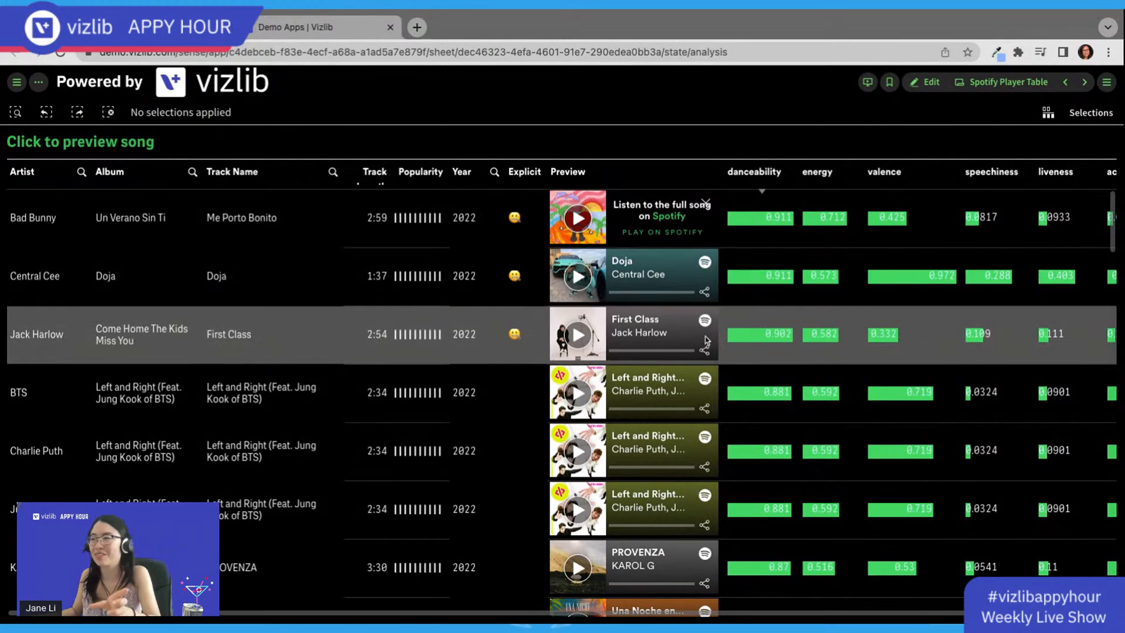
scroll(896, 353, right, 1)
scroll(897, 353, right, 2)
scroll(896, 353, left, 3)
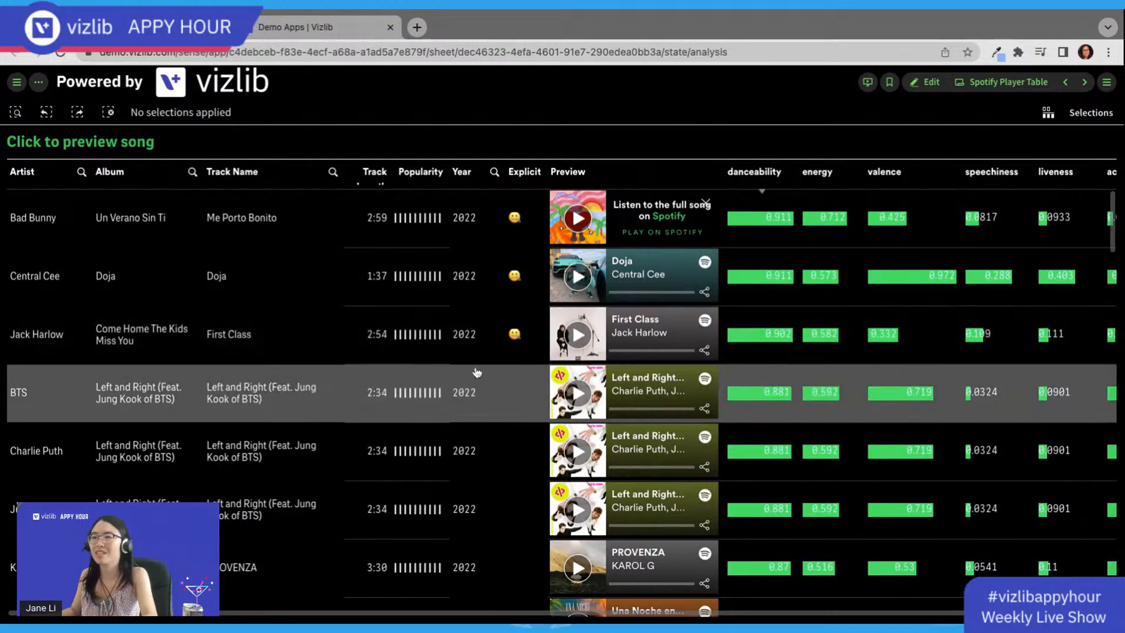
scroll(475, 371, down, 10)
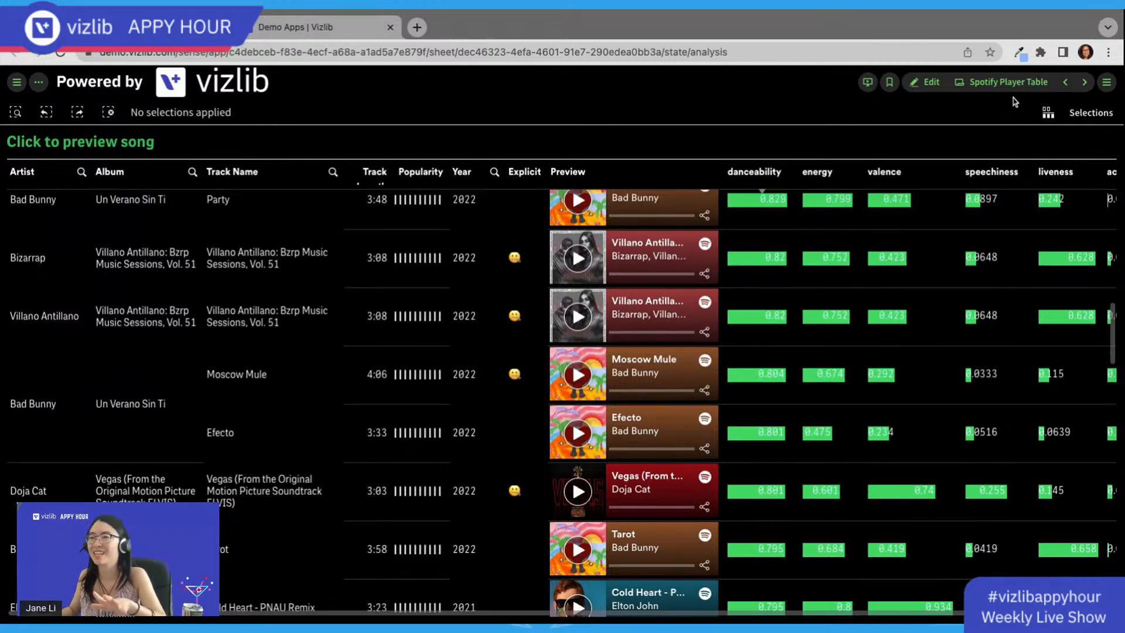
scroll(956, 350, up, 5)
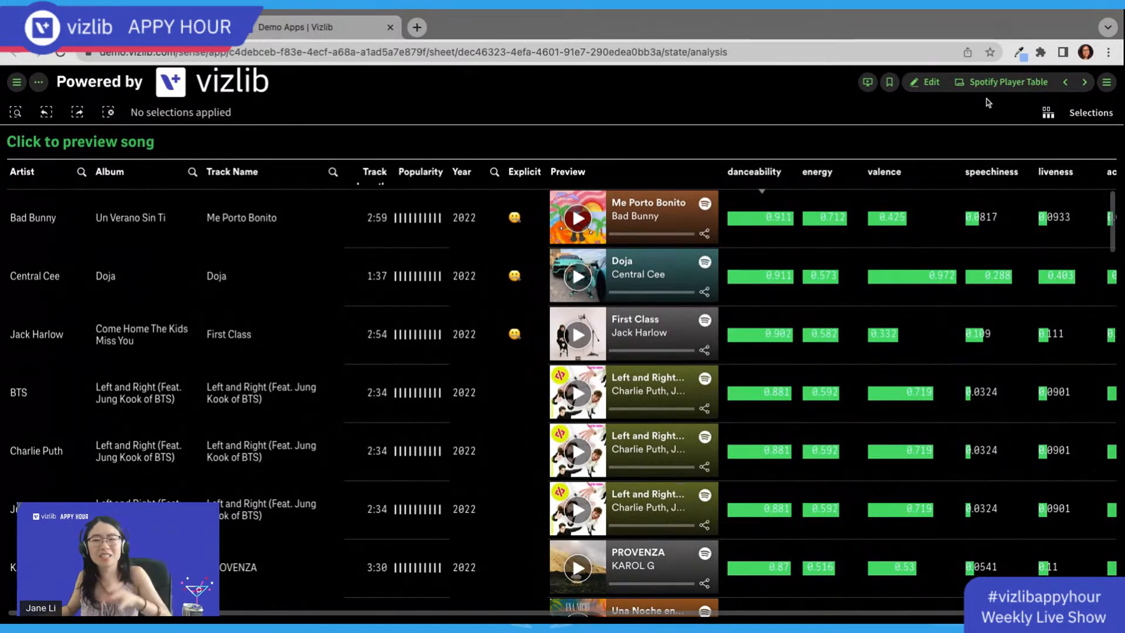
Step: Open the Artists/Album/Track Lineage sheet for editing and shrink the Top 10 Artists Sankey chart to 8 x 9 grid cells in the sheet's lower-left corner
click(1066, 82)
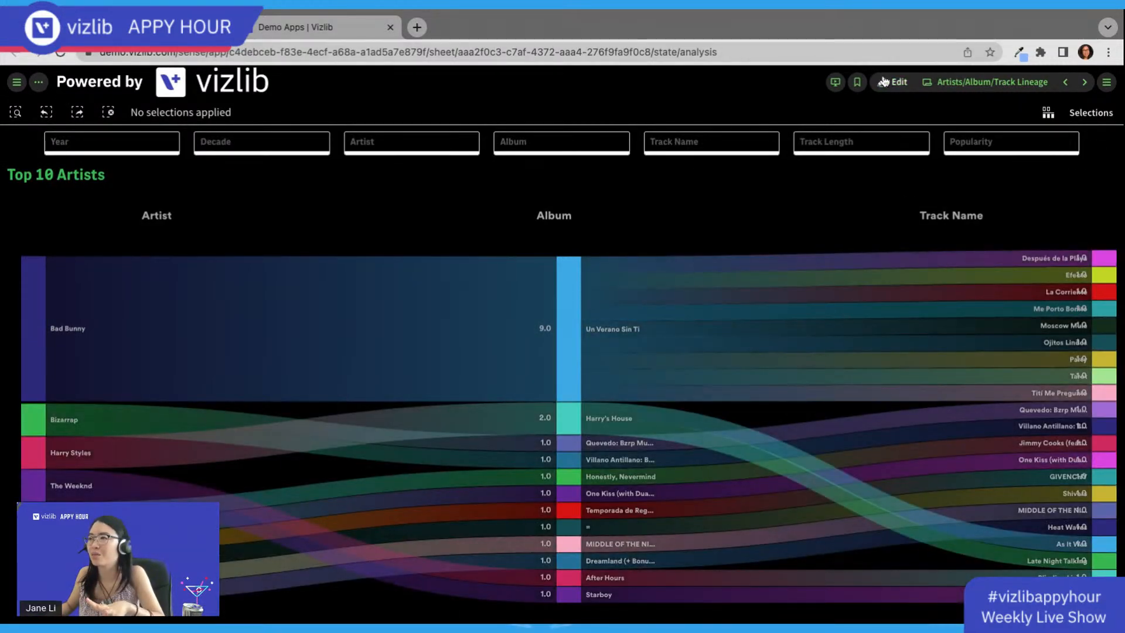
click(886, 82)
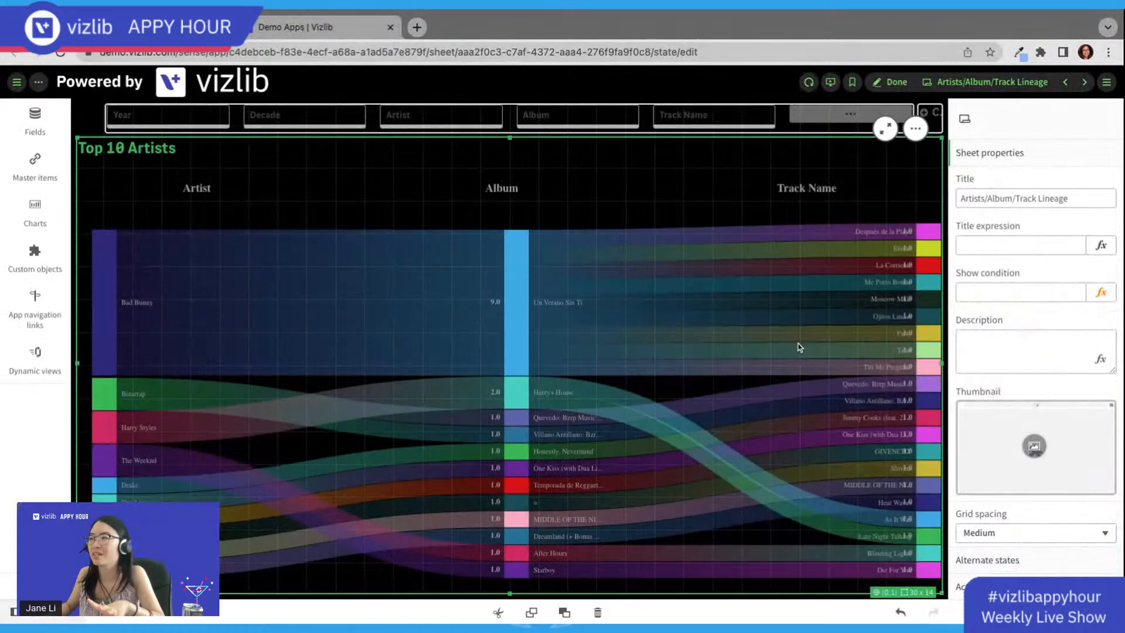
click(798, 345)
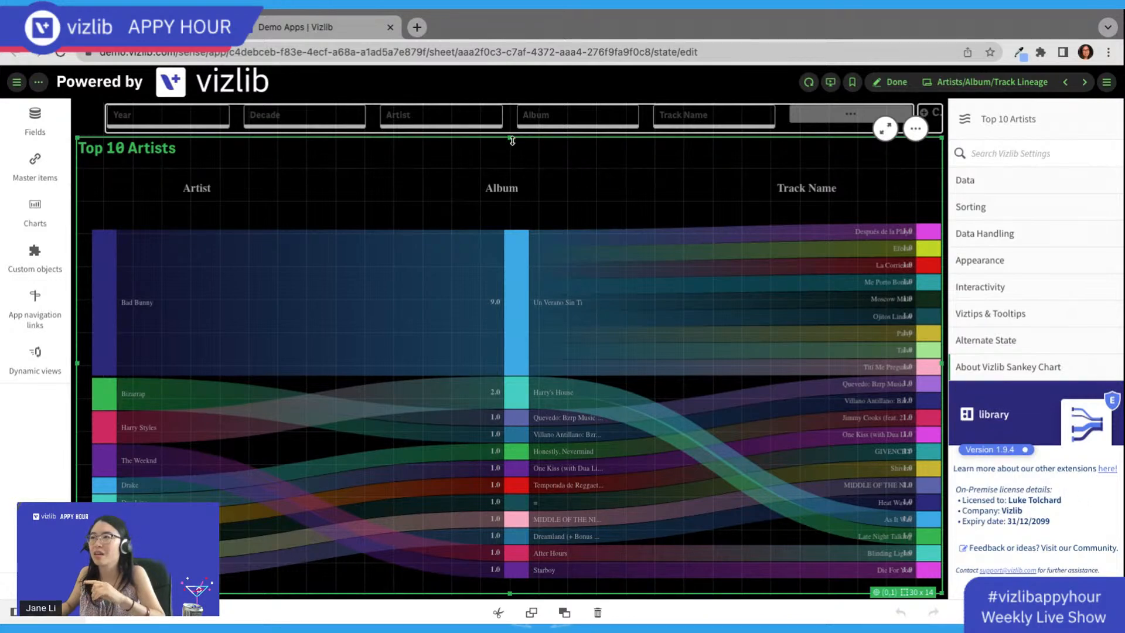
drag(510, 138, 507, 431)
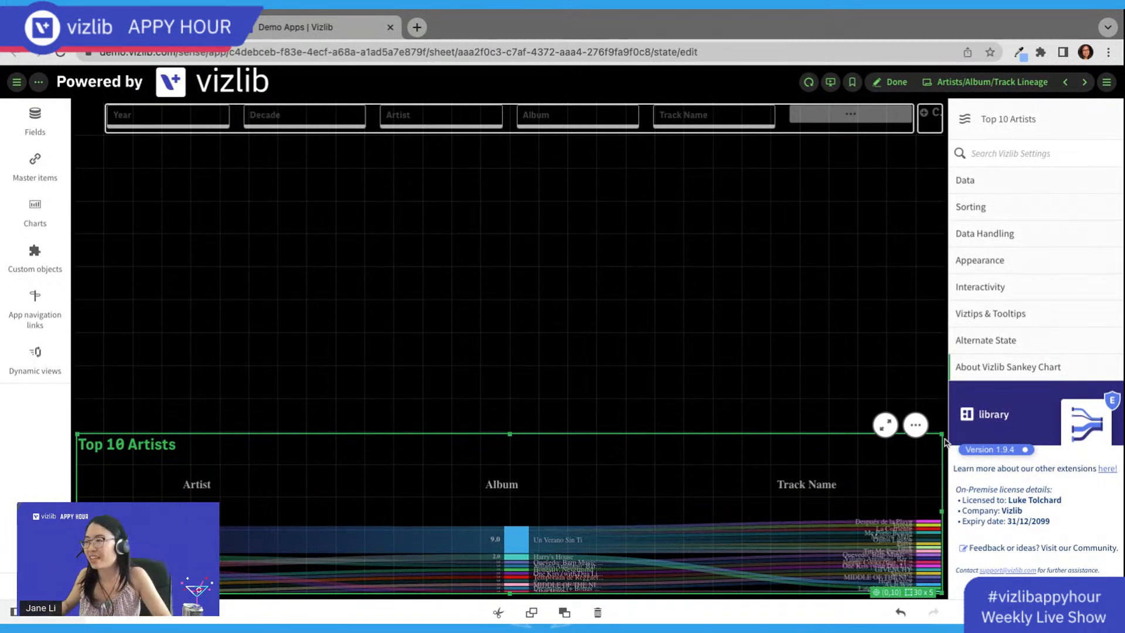
drag(942, 435, 304, 302)
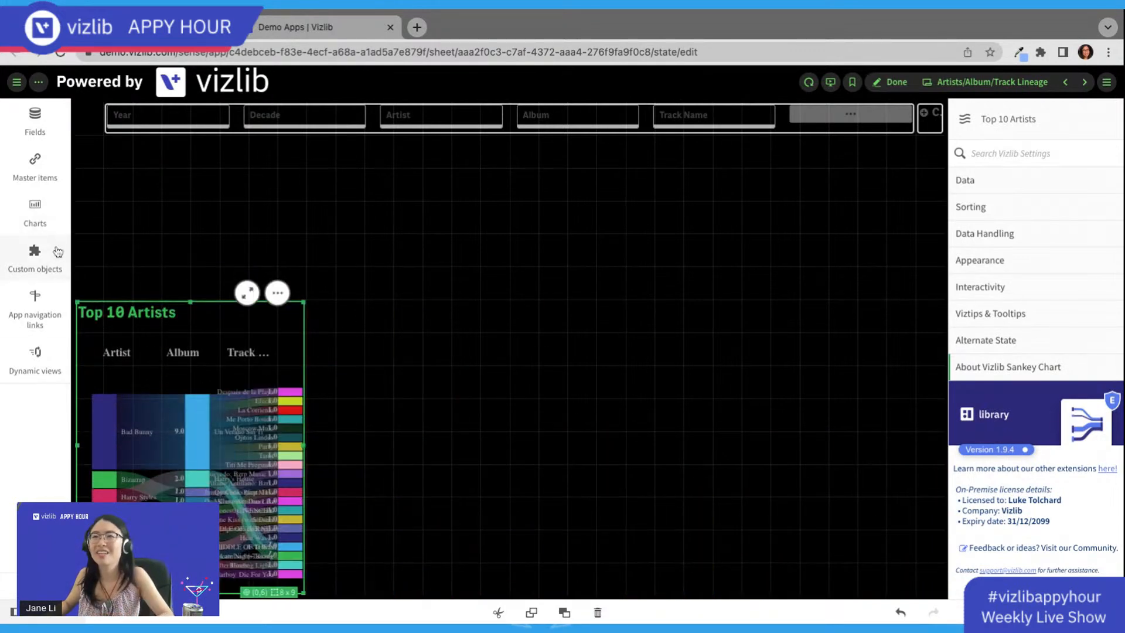
Step: Search the custom objects for "flow" and add a Vizlib Flow Chart to the empty right half of the sheet
click(38, 217)
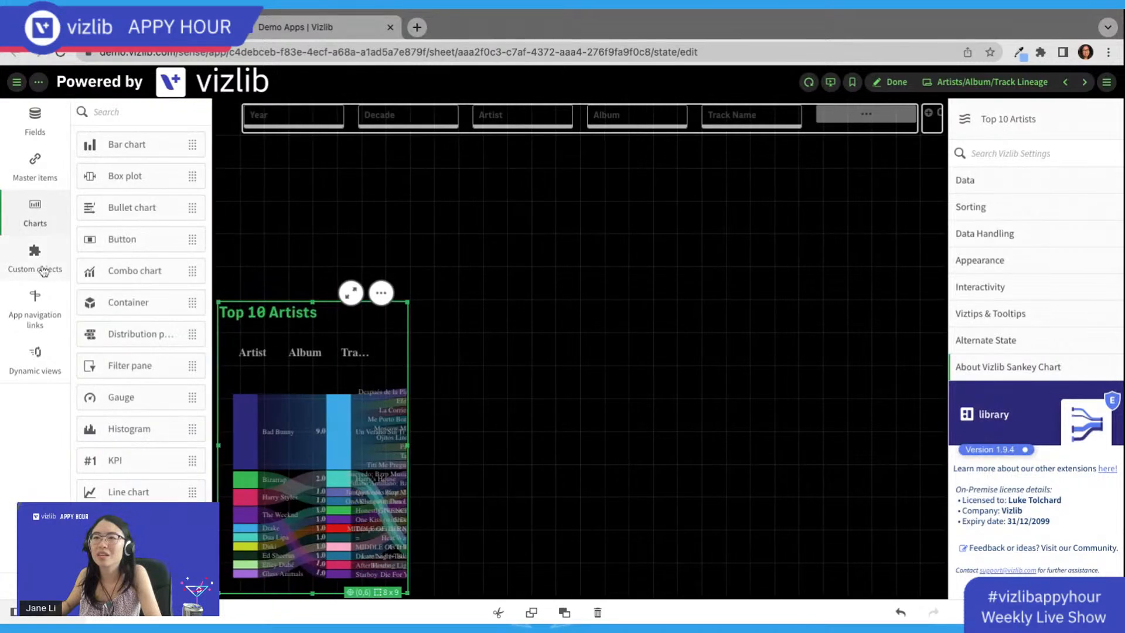
click(44, 270)
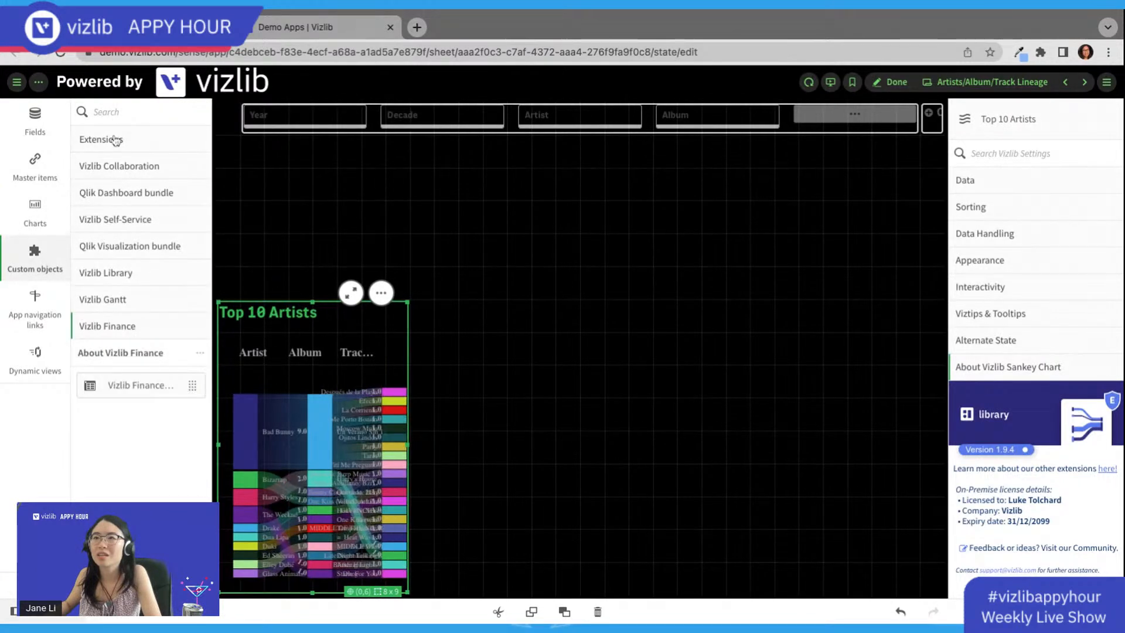
click(134, 111)
text(flow)
click(141, 280)
drag(143, 332, 650, 359)
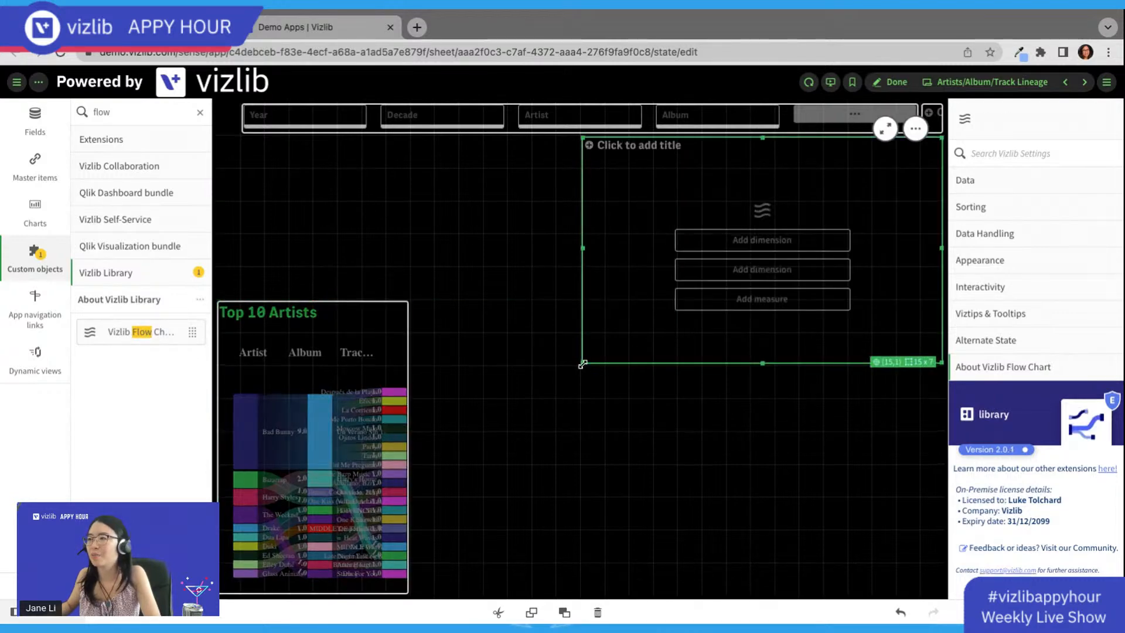
Step: Narrow the Top 10 Artists Sankey chart to a slim strip and enlarge the empty flow chart to 28 x 14 grid cells
drag(583, 364, 413, 593)
click(323, 341)
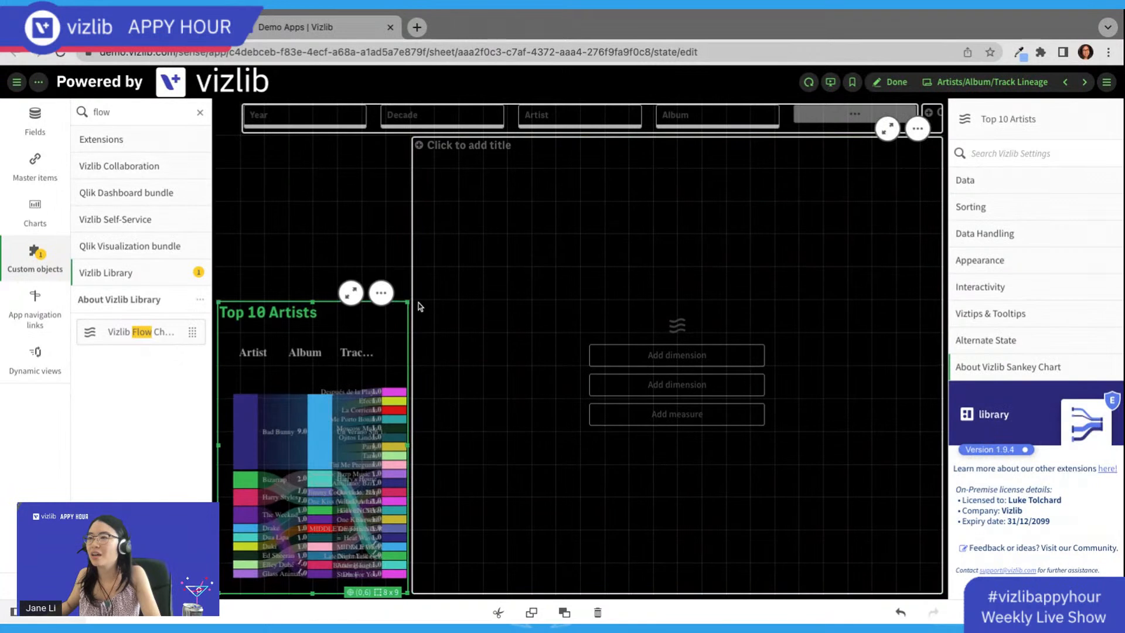
drag(408, 302, 261, 302)
click(423, 346)
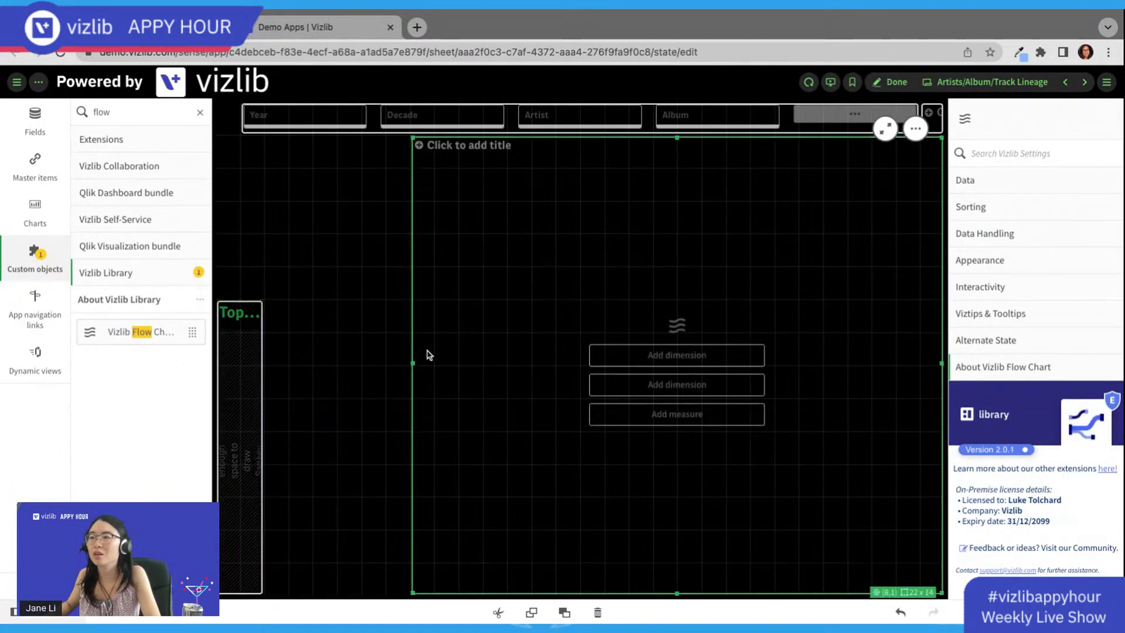
drag(414, 363, 267, 362)
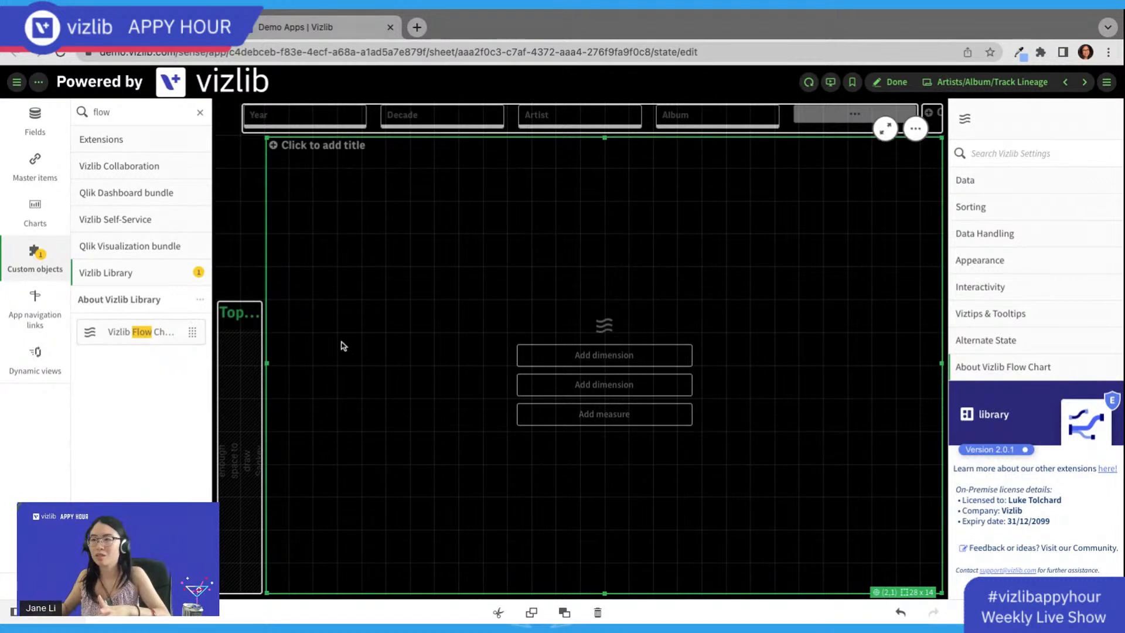
Step: Shrink the empty flow chart to 10 x 12 grid cells and resize the Top 10 Artists Sankey chart to a taller strip four cells wide
drag(267, 141, 705, 204)
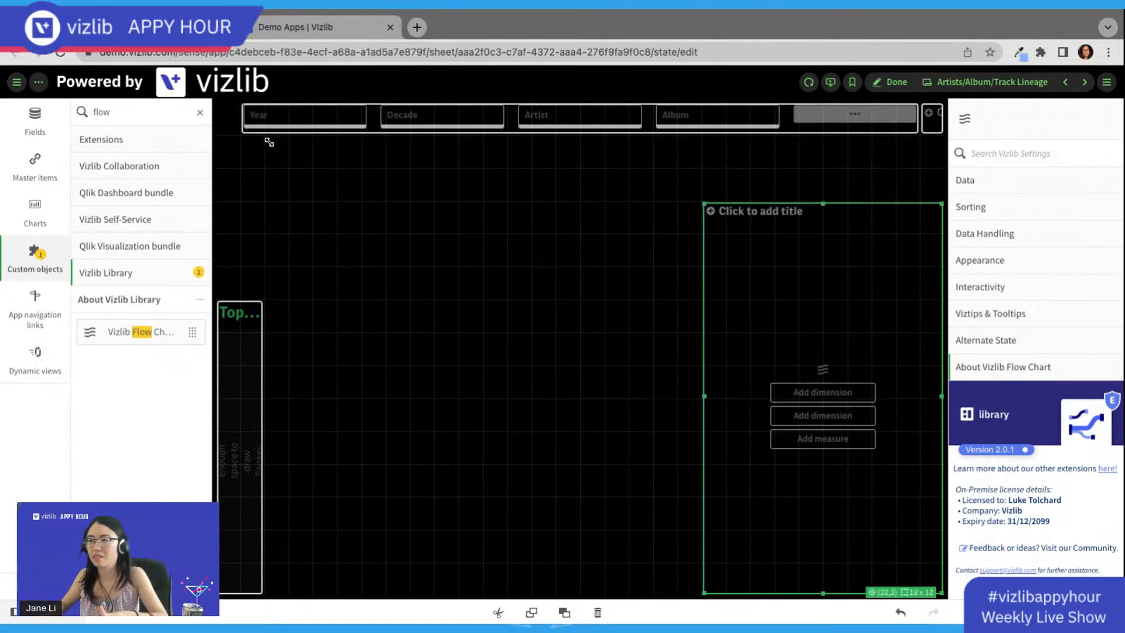
click(255, 315)
drag(259, 307, 504, 204)
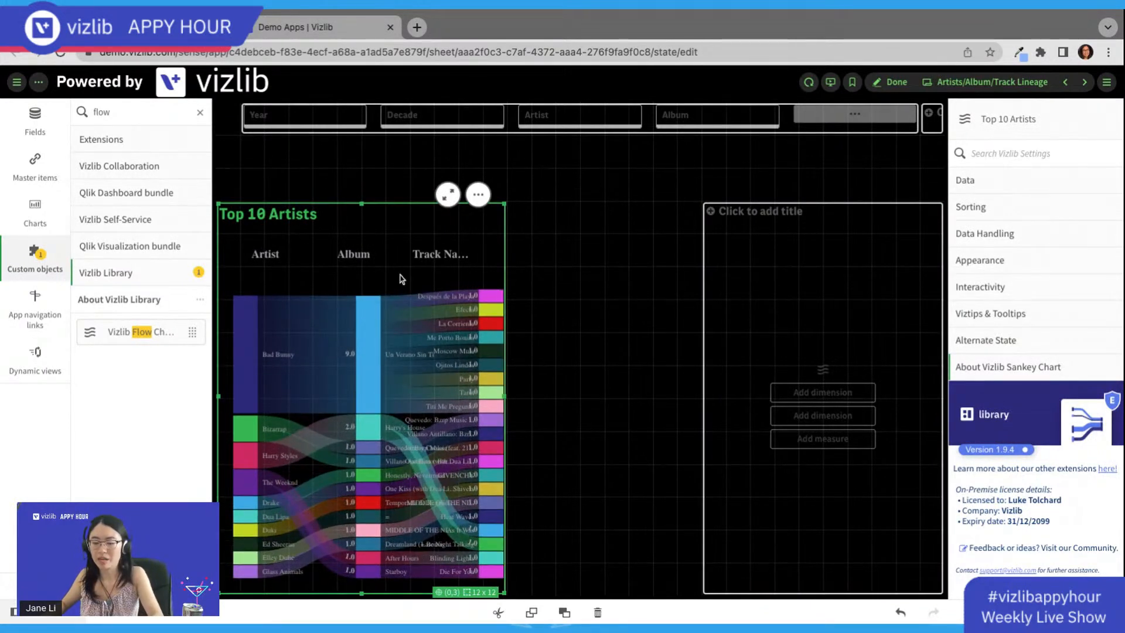
click(603, 245)
click(434, 248)
drag(505, 205, 311, 236)
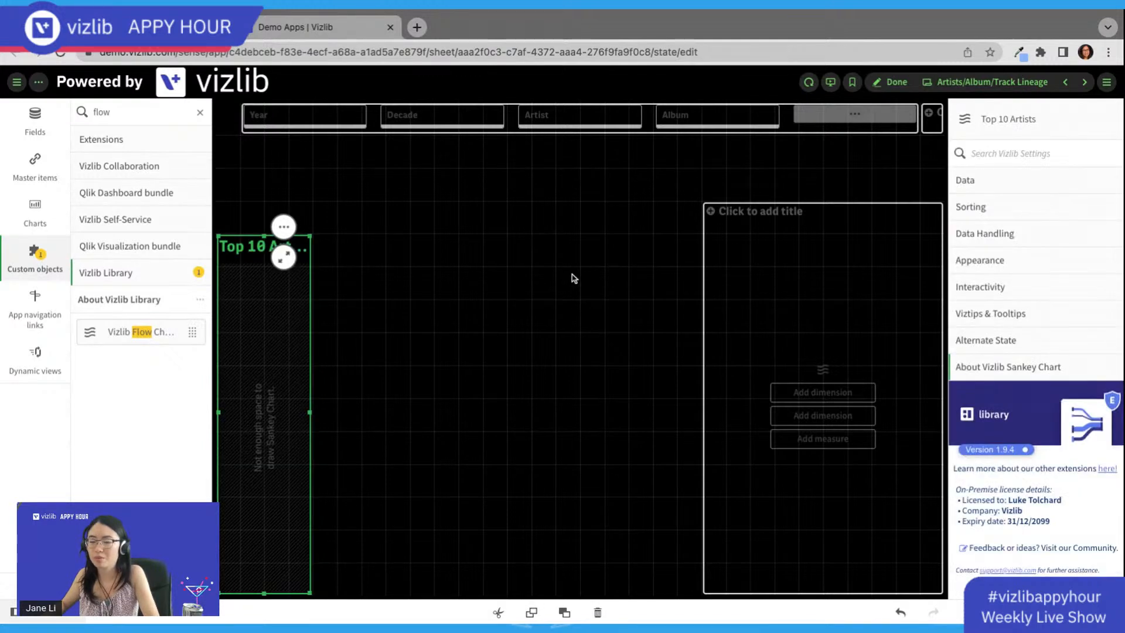
Step: Paste a copy of the Top 10 Artists Sankey chart between the two charts and enlarge it to 16 x 14 grid cells
click(555, 289)
key(super+v)
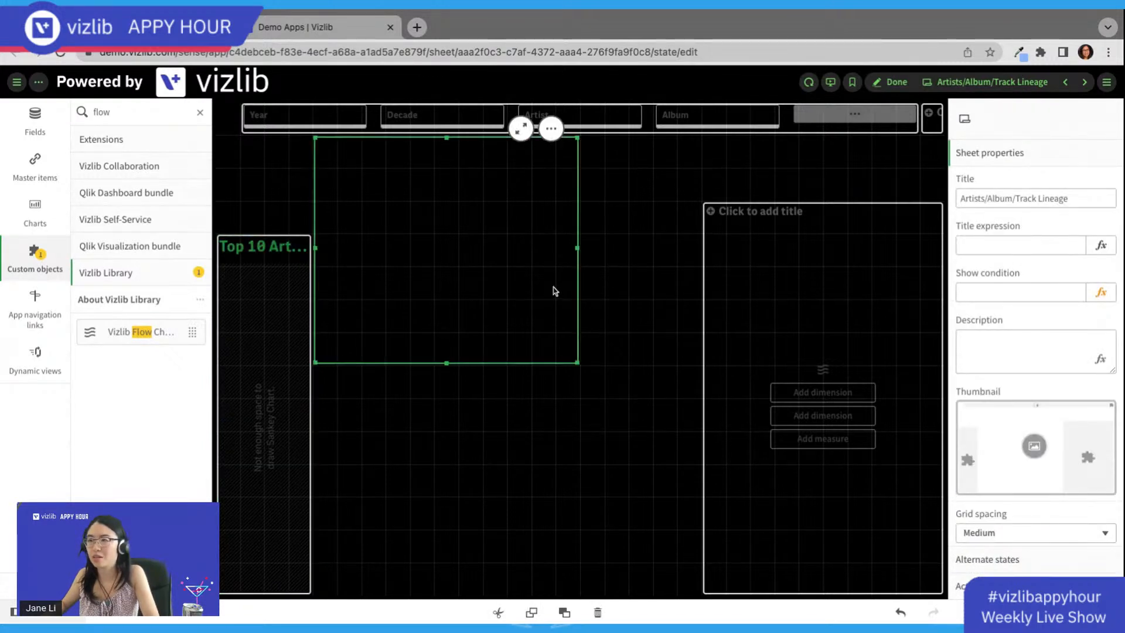
drag(576, 364, 699, 593)
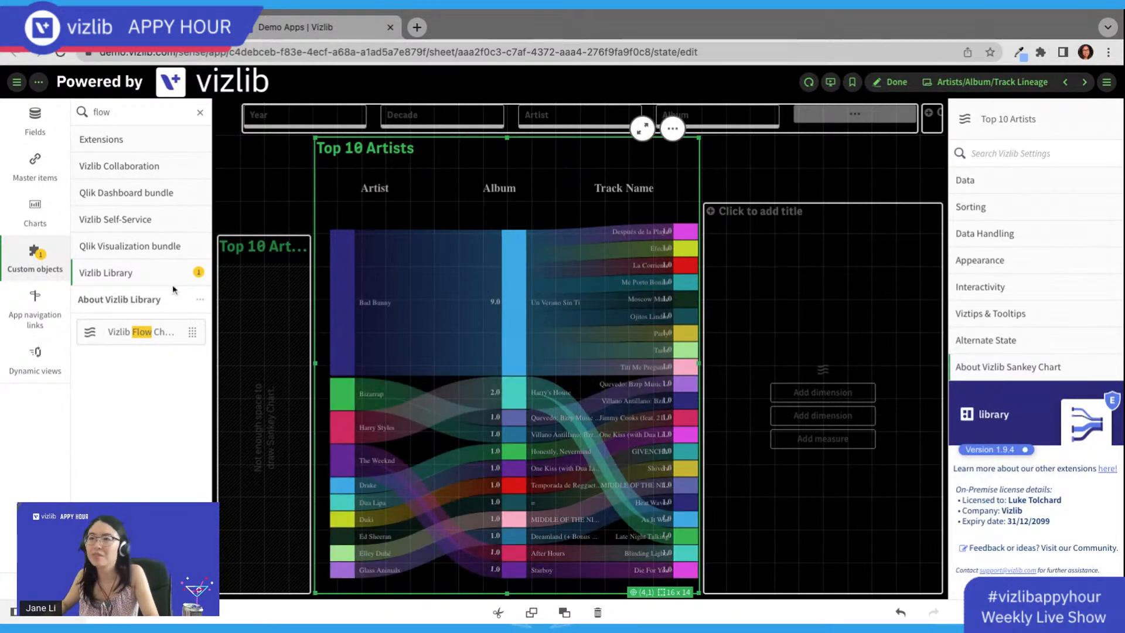
Step: Try to convert the pasted Sankey copy to Vizlib Flow Chart v2.0.1, and delete the copy
drag(140, 332, 476, 375)
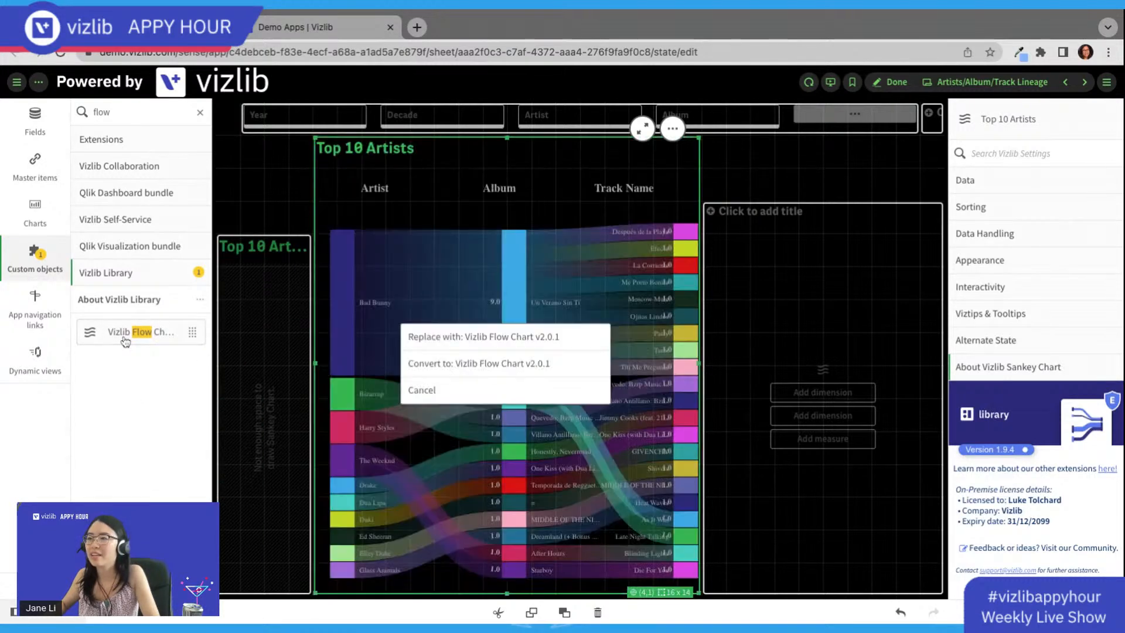
click(470, 363)
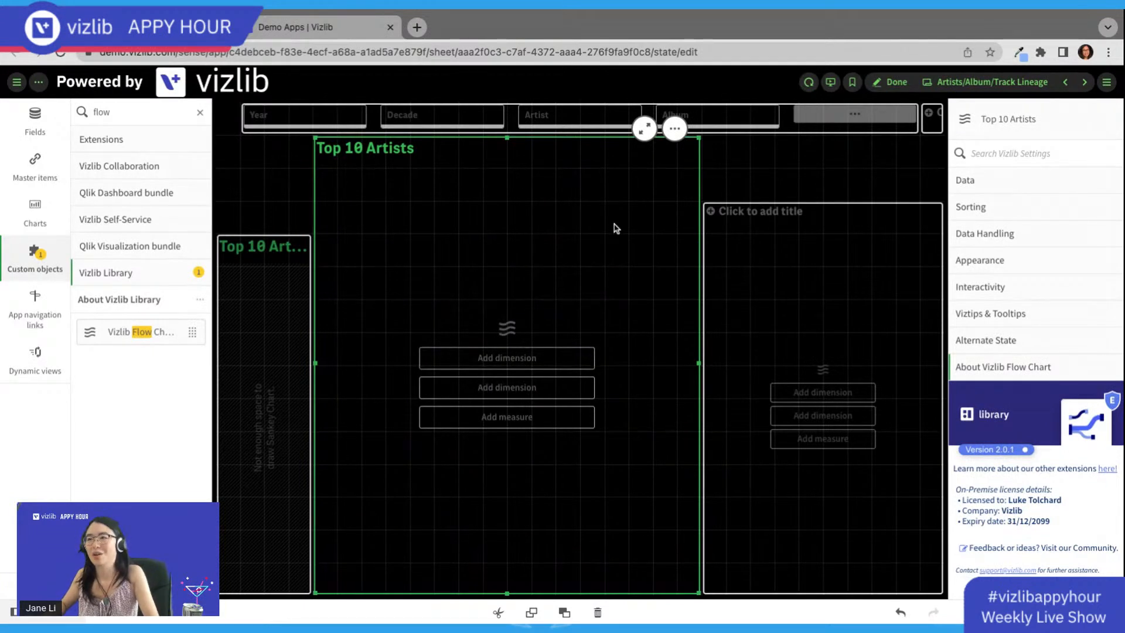
key(Delete)
Step: Enlarge the empty flow chart to 26 x 14 grid cells and open its first dimension selection
click(735, 238)
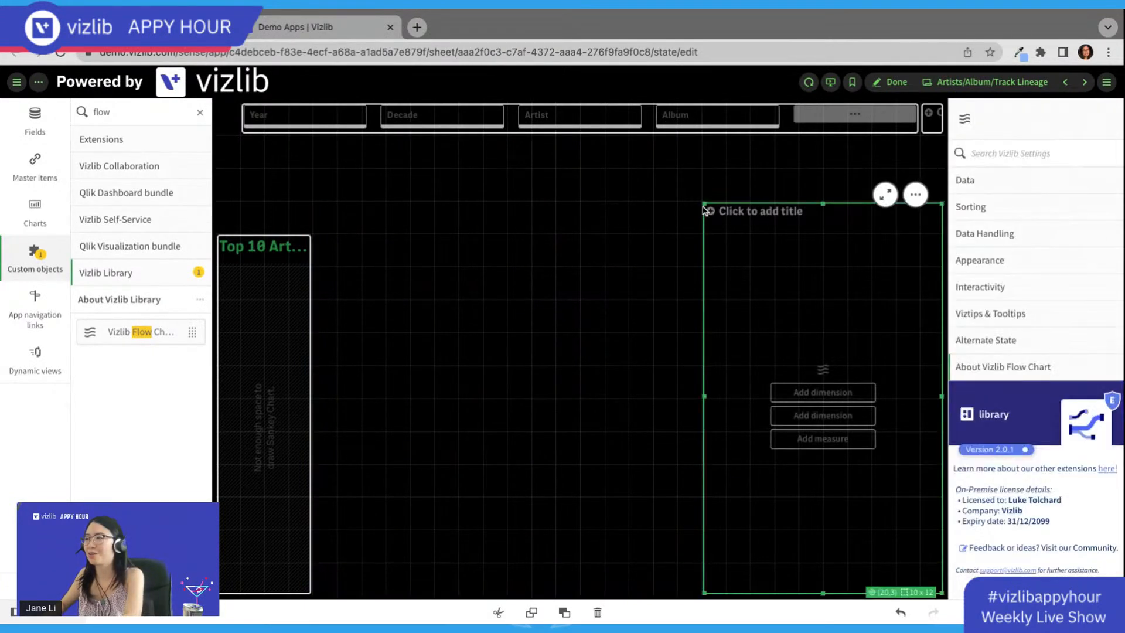
drag(703, 205, 315, 138)
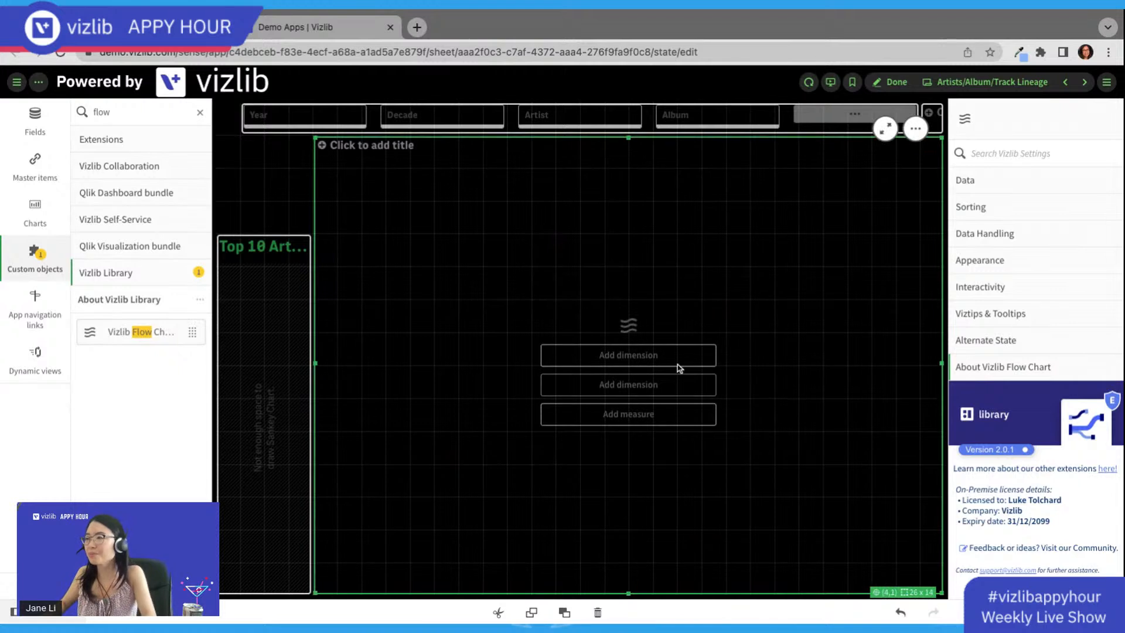
click(616, 358)
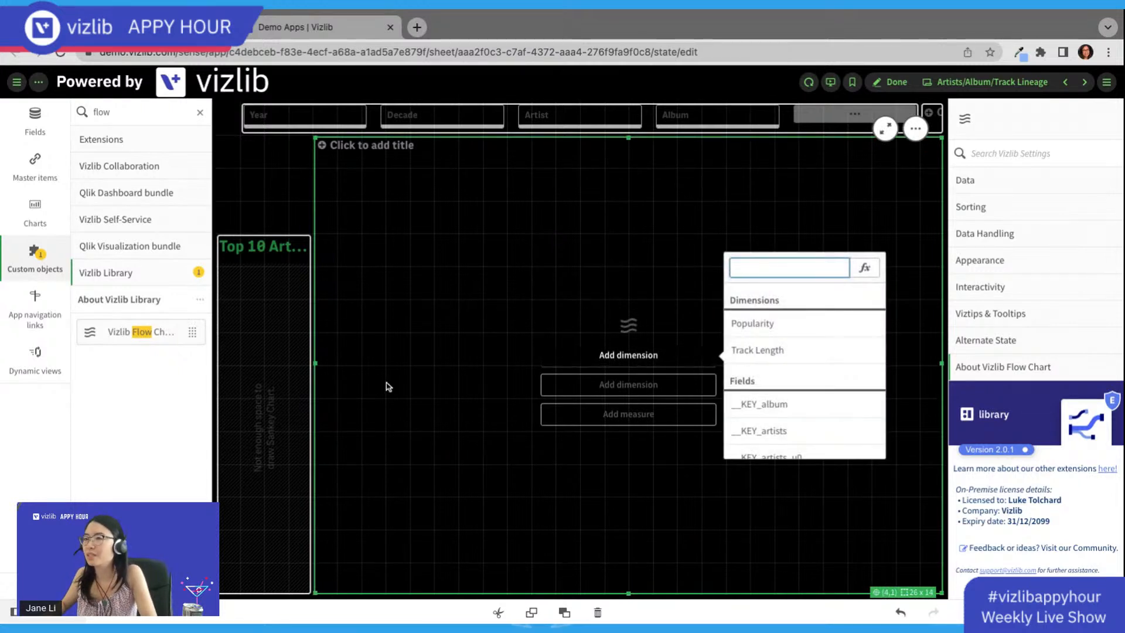
Step: Review the data dimensions and measures configured in the Top 10 Artists Sankey chart
click(259, 381)
click(1052, 200)
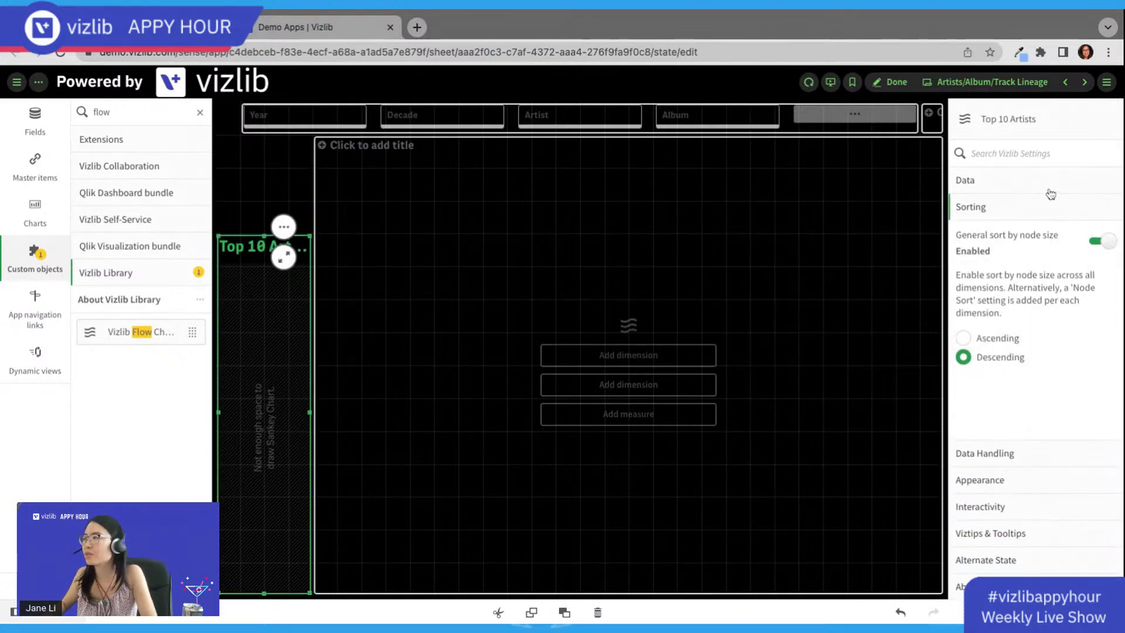
scroll(1020, 332, down, 1)
scroll(1020, 332, down, 1)
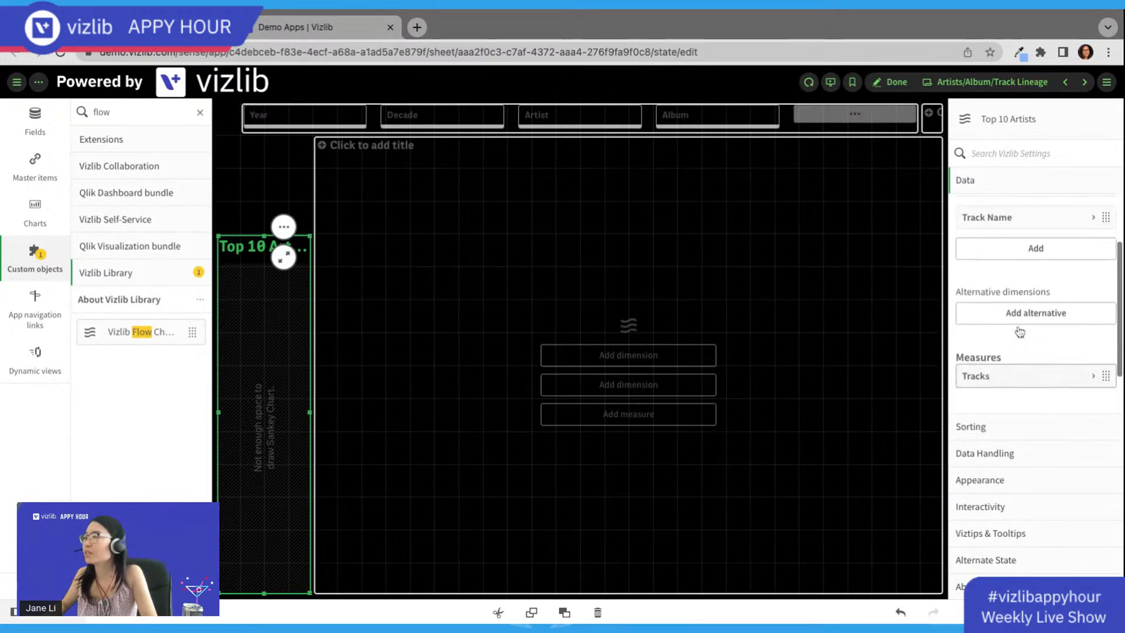
scroll(1009, 252, up, 2)
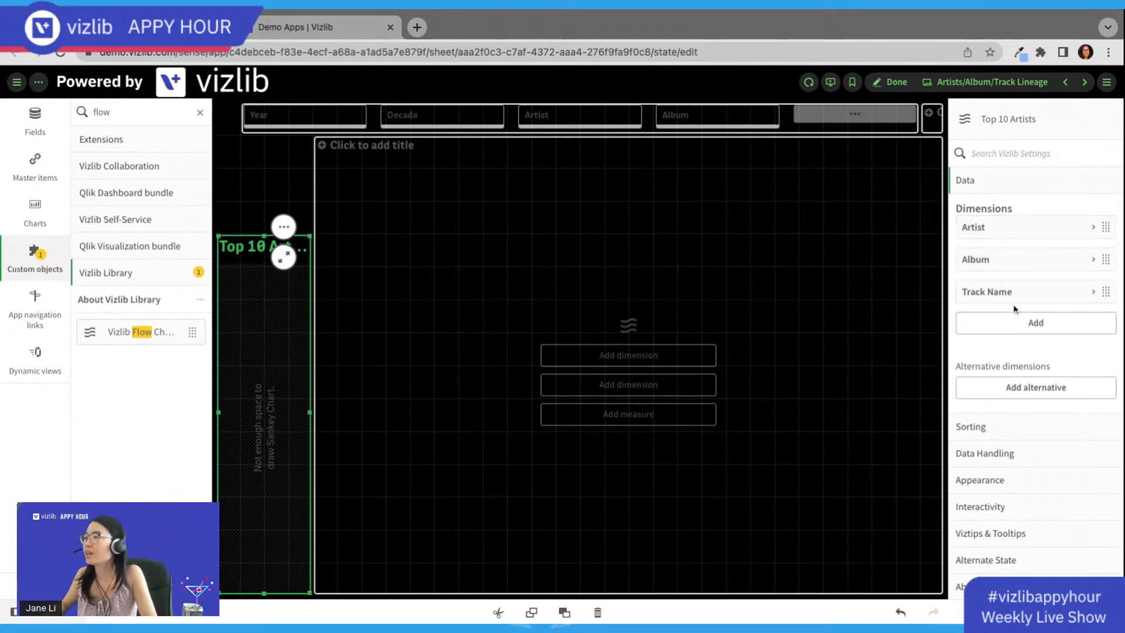
Step: Add Artist and Album as the first two dimensions of the empty flow chart
click(677, 364)
text(artist)
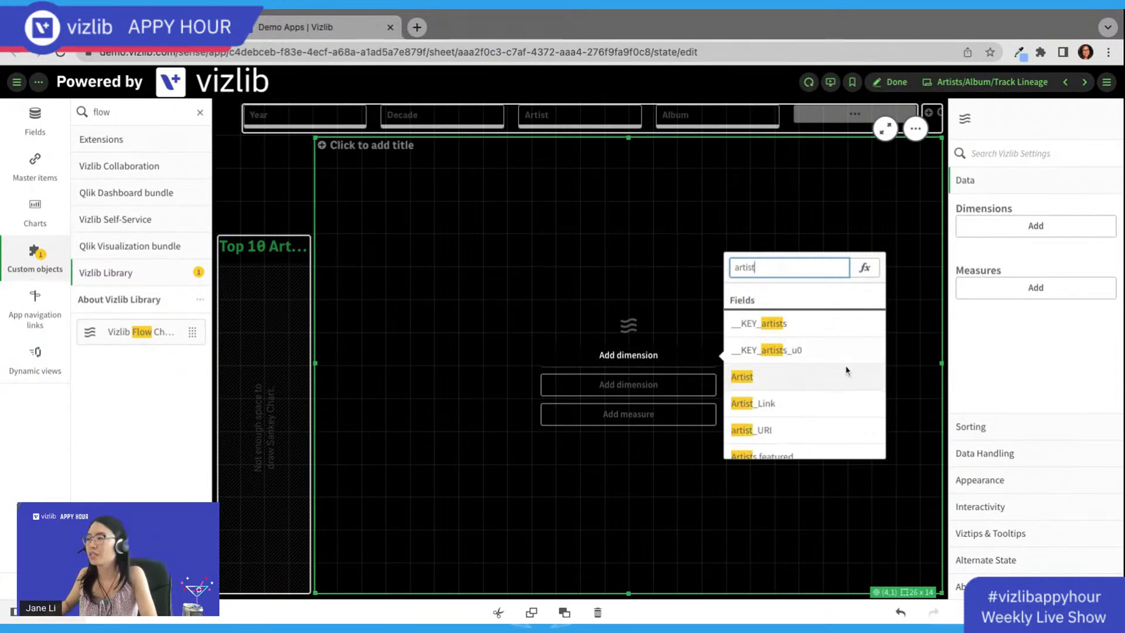
click(857, 377)
click(671, 392)
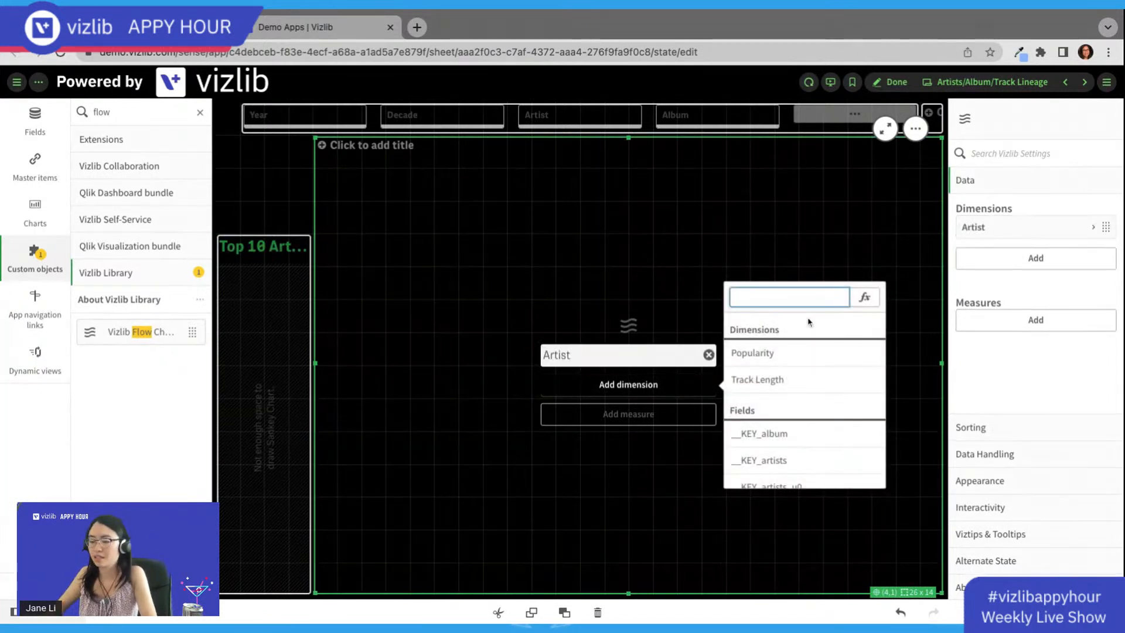
text(album)
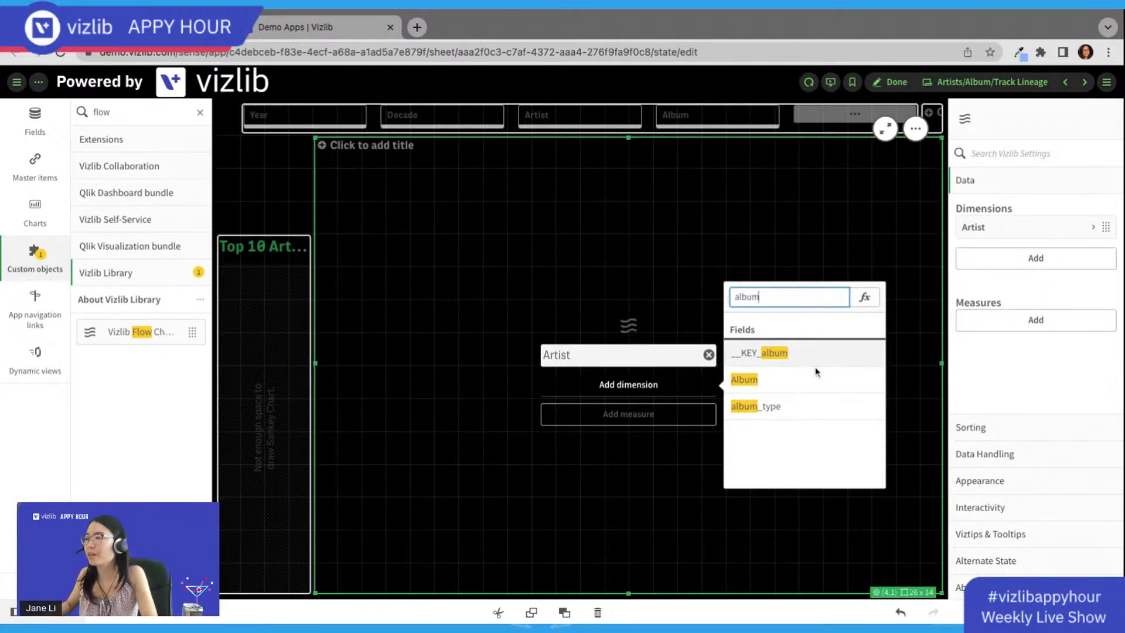
click(792, 386)
click(674, 411)
text(track)
scroll(788, 469, down, 5)
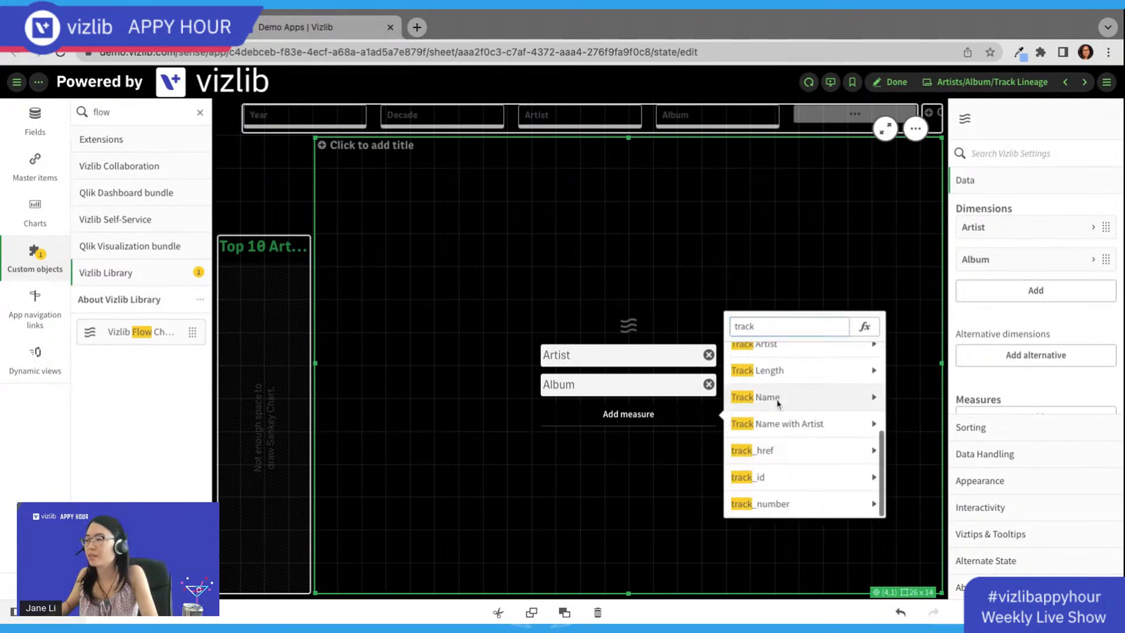
click(776, 397)
click(776, 399)
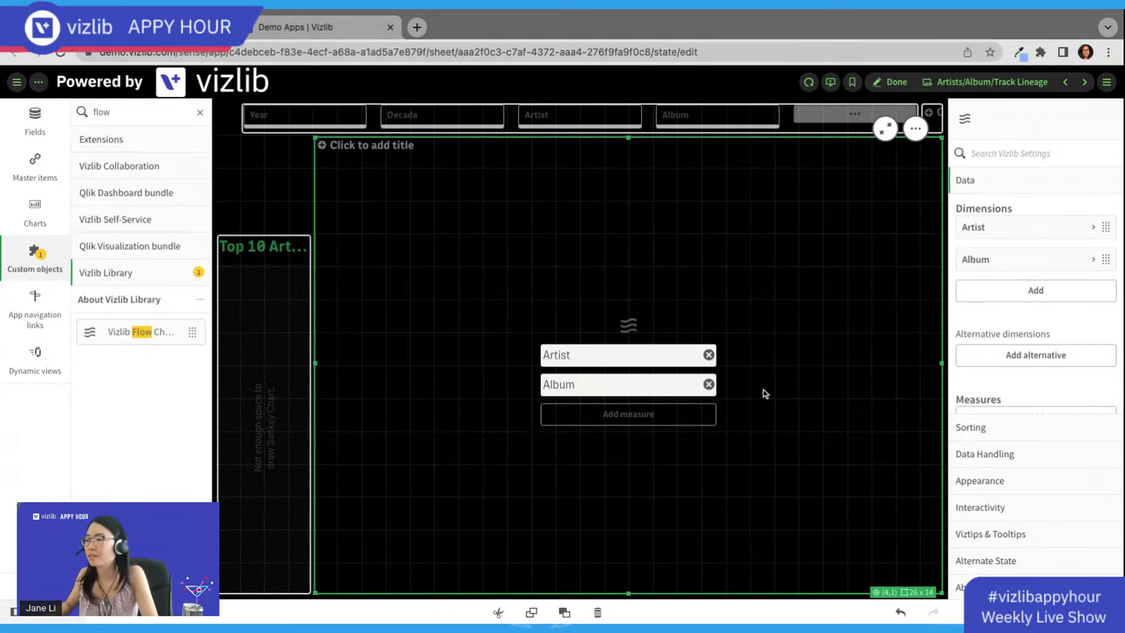
Step: Add the Track Name field as the flow chart's third dimension
click(995, 295)
text(track)
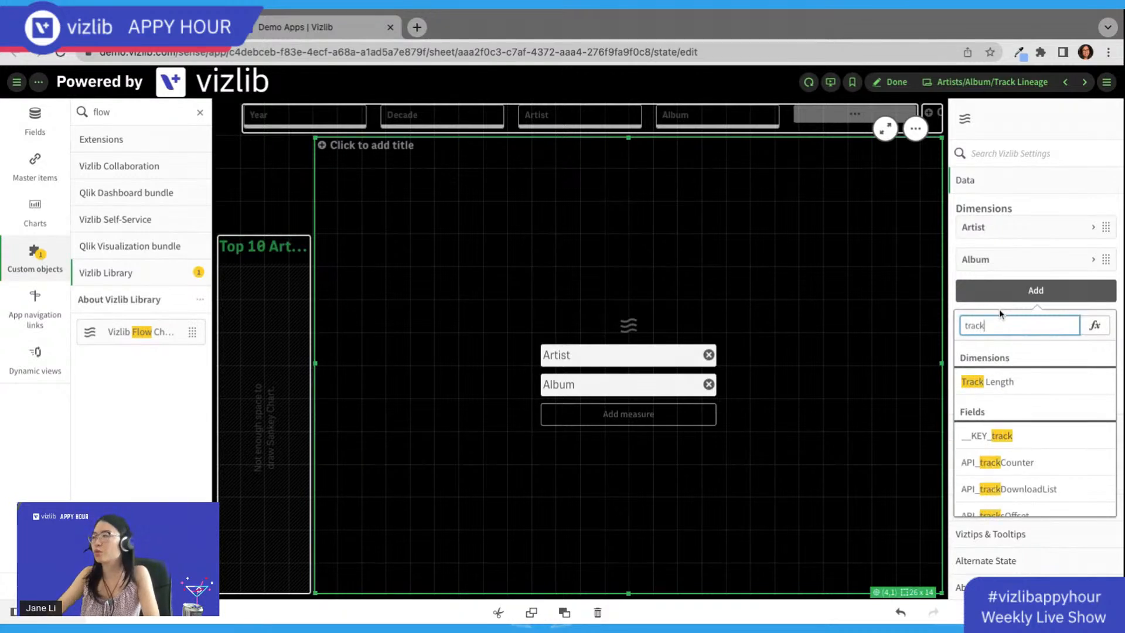
text( name)
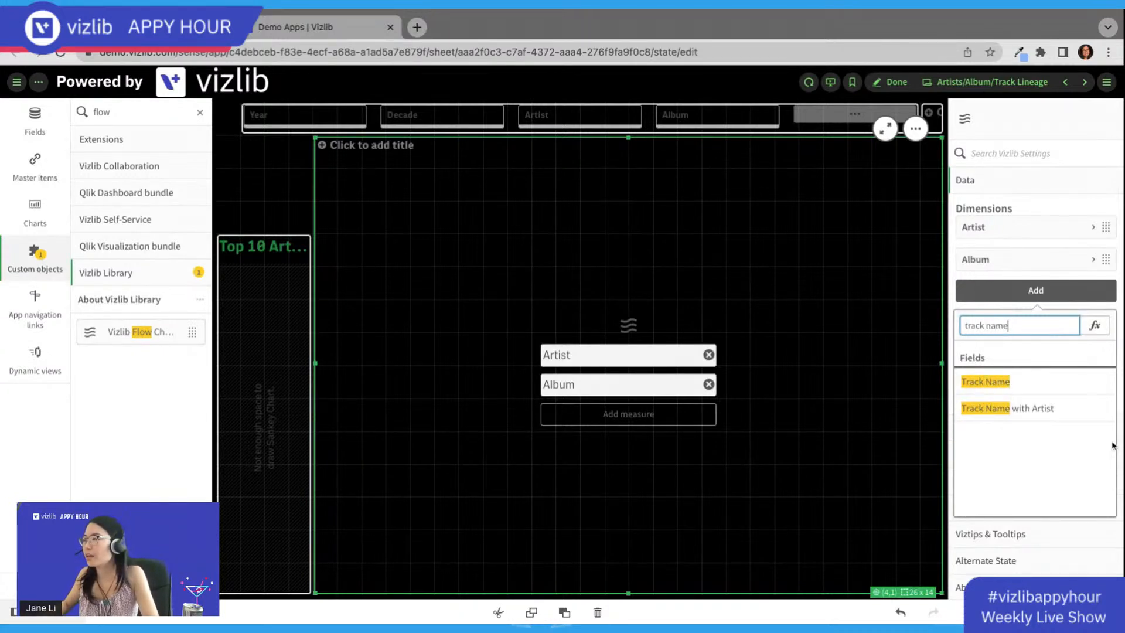
click(1057, 384)
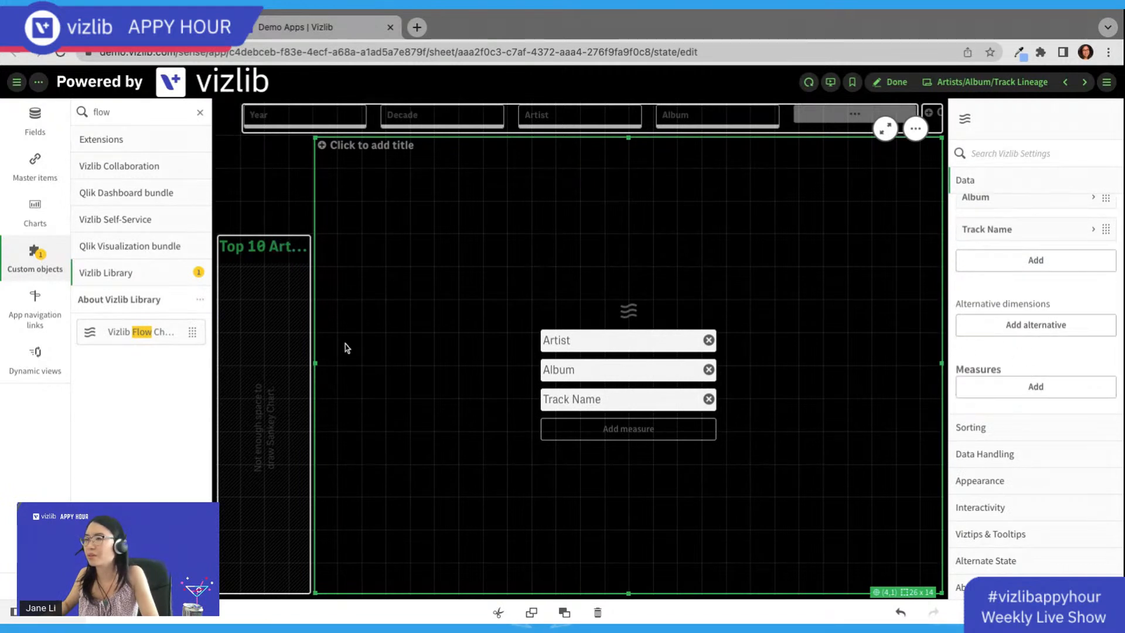
Step: Look up the measure used in the Top 10 Artists Sankey and search the flow chart's available measures for "tracks"
click(228, 335)
scroll(1078, 305, down, 3)
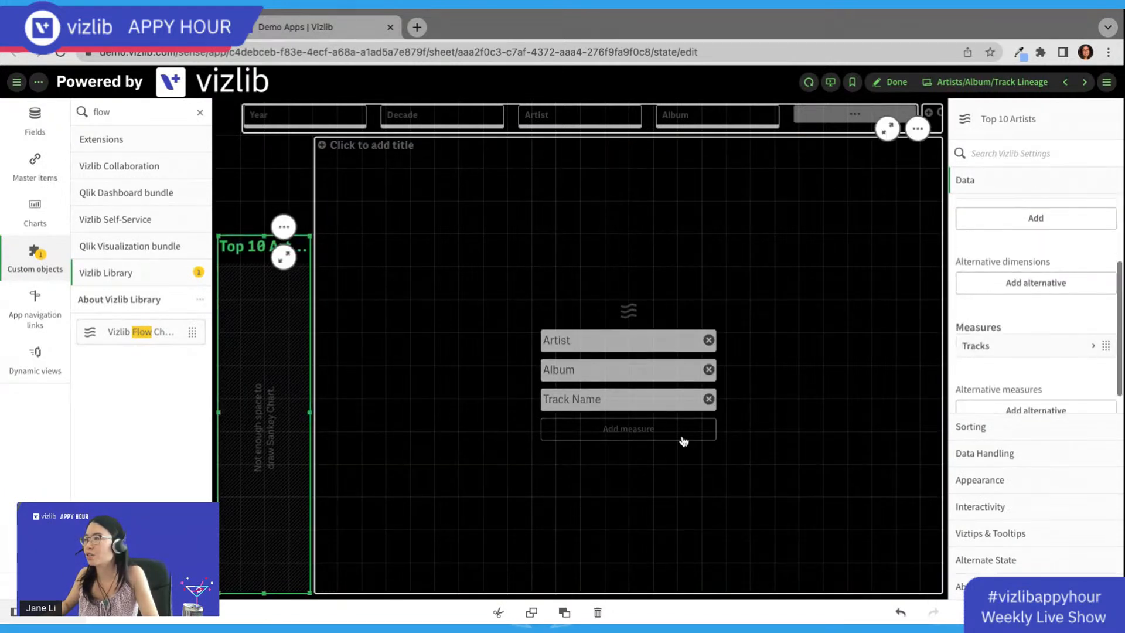
click(660, 439)
click(659, 440)
scroll(1044, 354, down, 1)
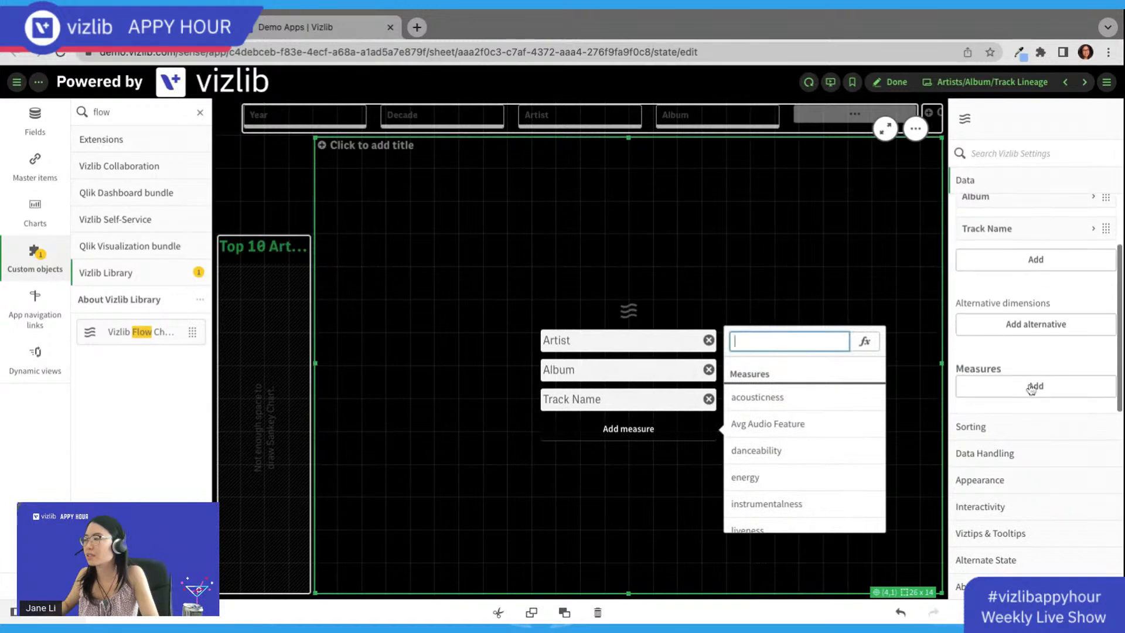
click(1033, 387)
text(trac)
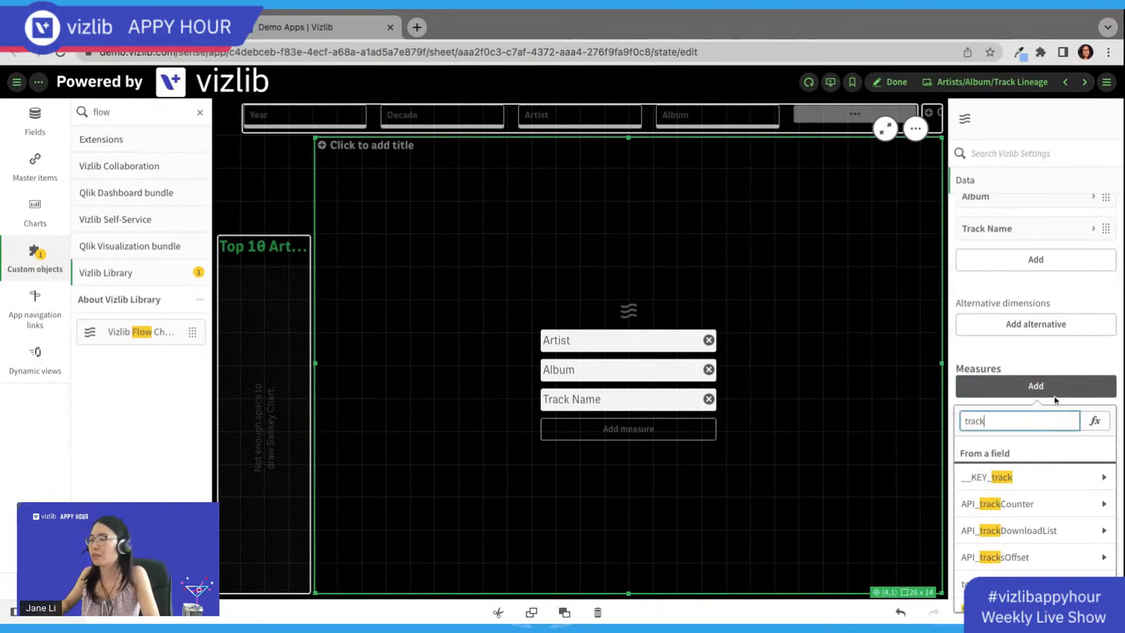
text(k)
scroll(1024, 548, down, 5)
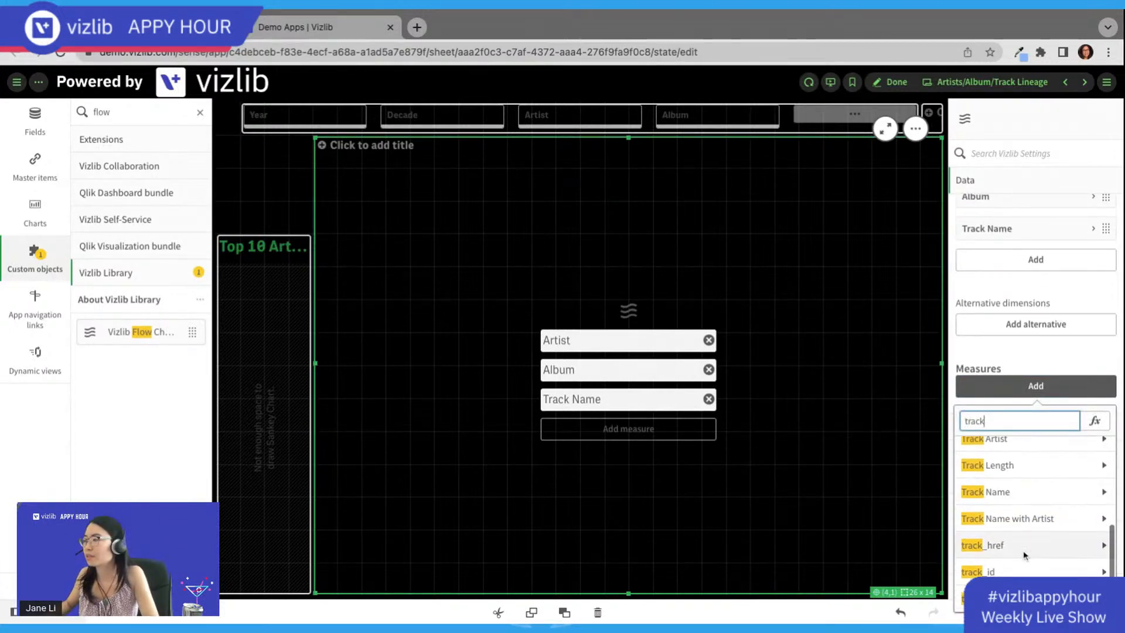
text(s)
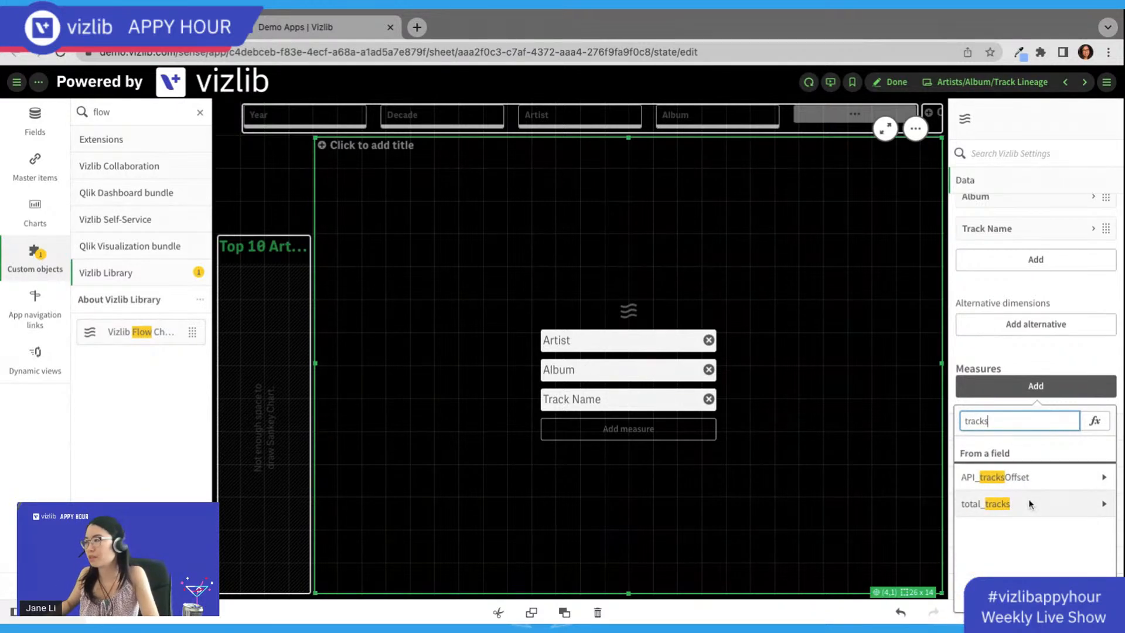
click(485, 371)
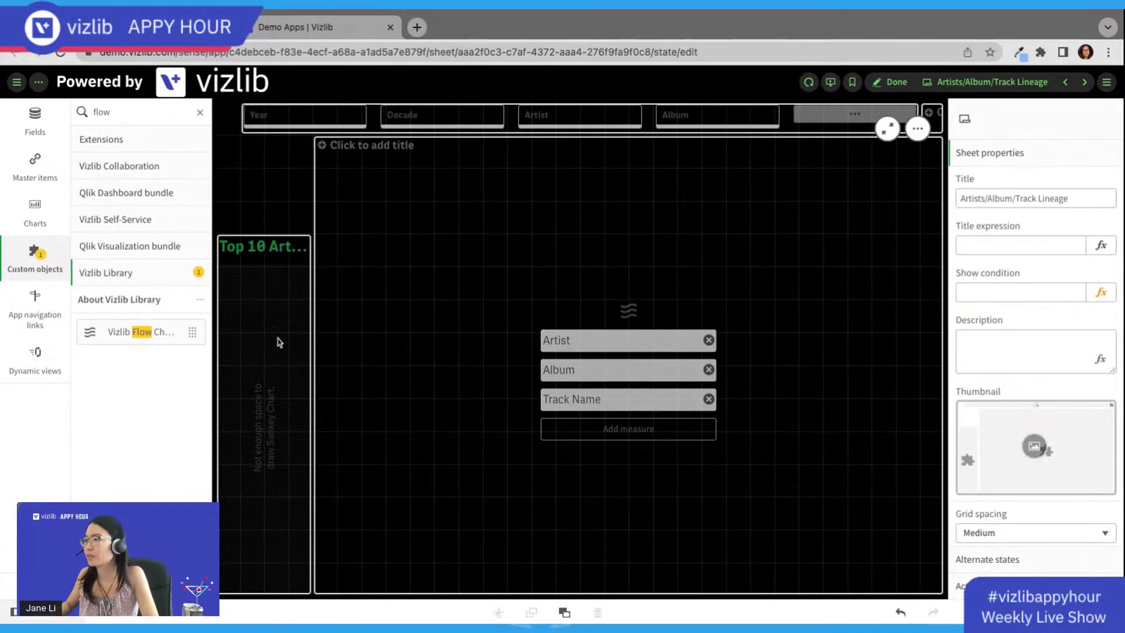
Step: Copy the full expression of the Tracks measure from the Top 10 Artists Sankey chart
click(241, 334)
scroll(1019, 323, down, 3)
click(1019, 323)
click(1062, 340)
click(1093, 337)
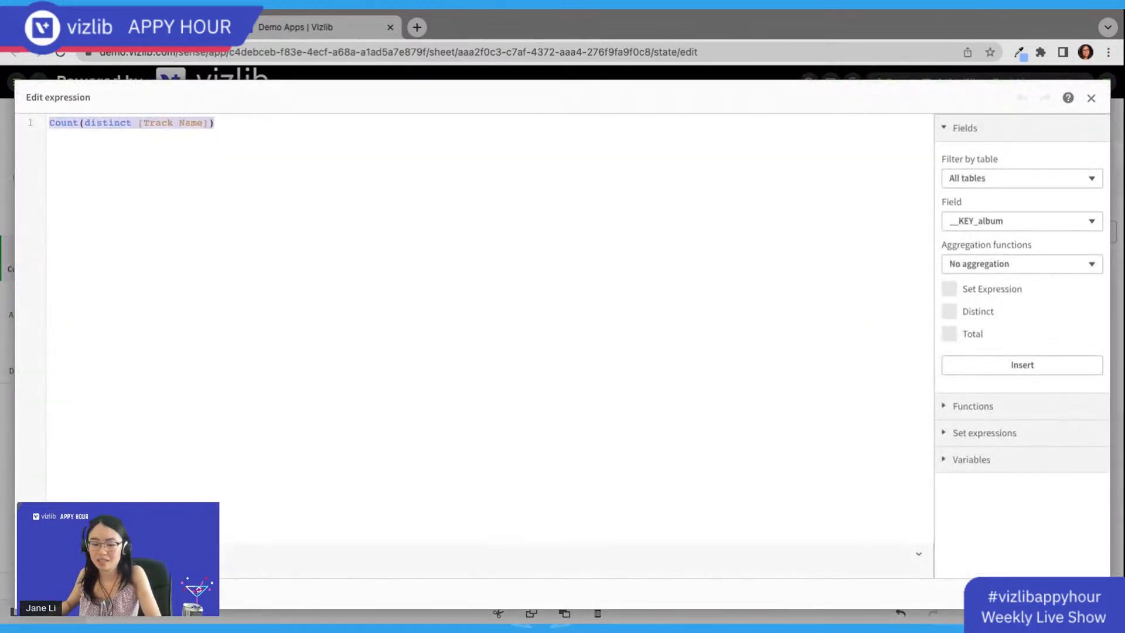
click(1092, 98)
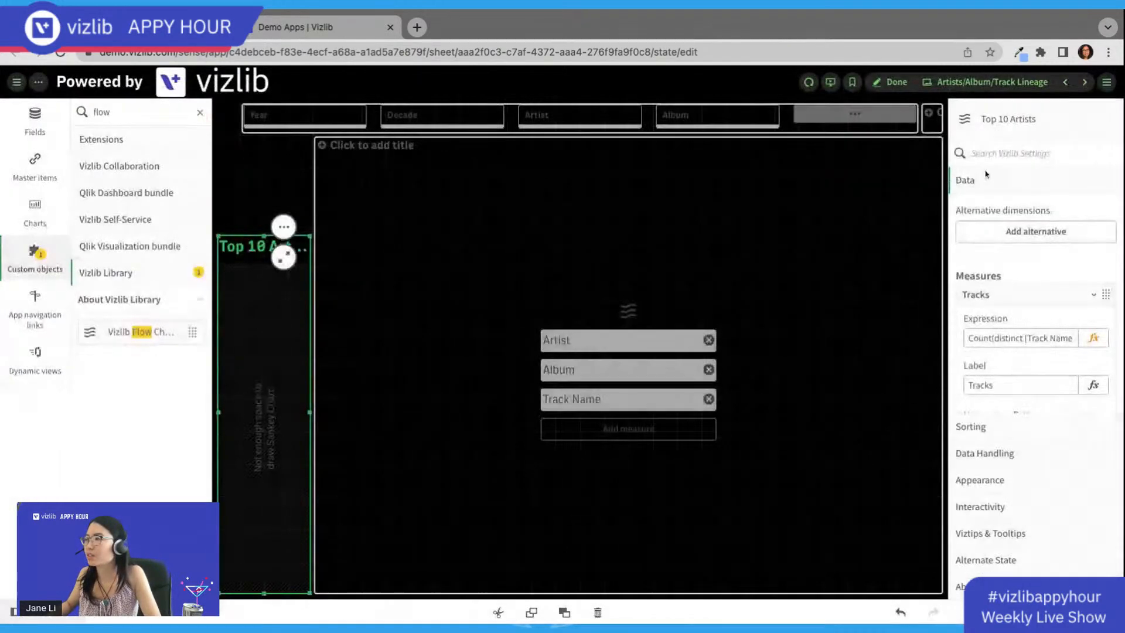
Step: Add the expression Count(distinct [Track Name]) as the flow chart's measure
scroll(1035, 377, down, 1)
click(1035, 382)
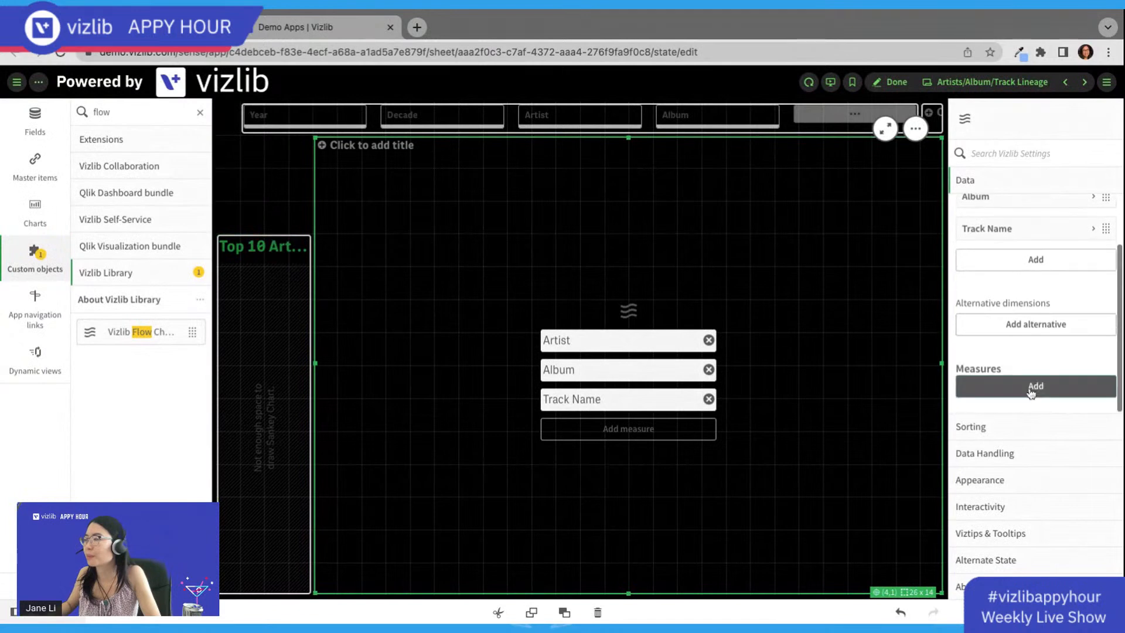
text(Count(distinct [Track Name]))
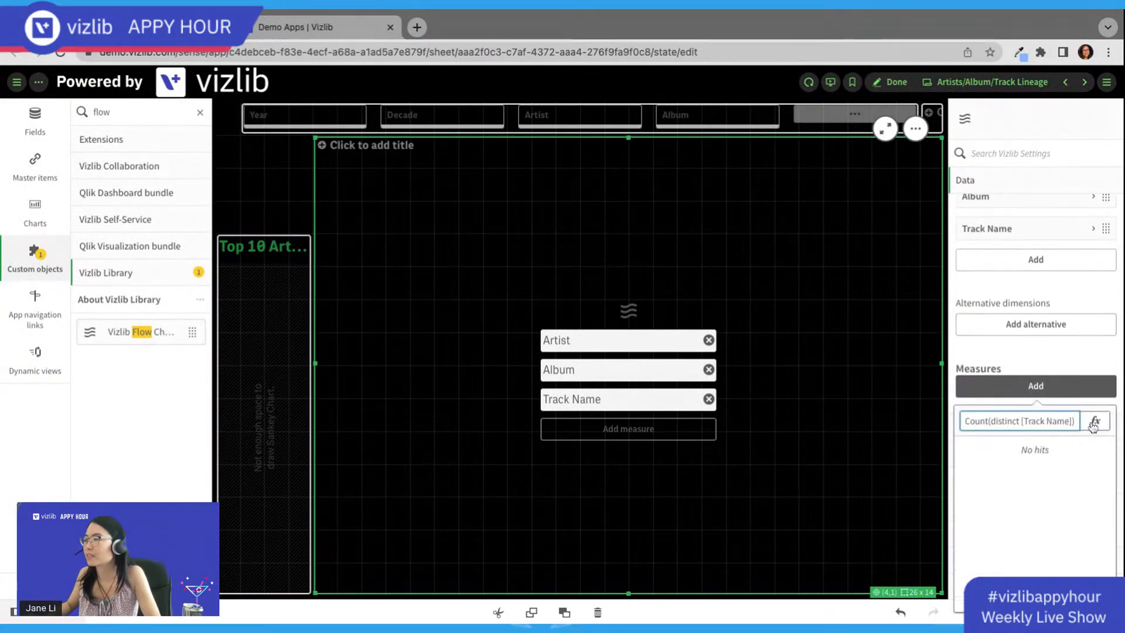
click(1076, 377)
click(1064, 386)
text(Count(distinct [Track Name]))
click(1088, 426)
click(1061, 593)
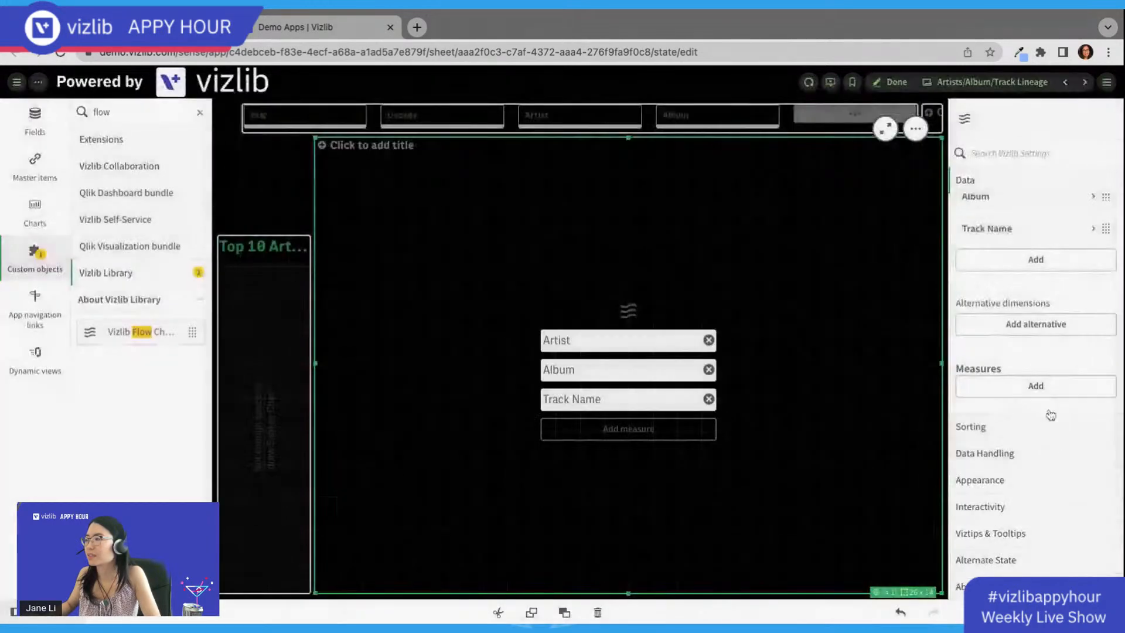
scroll(1033, 357, down, 1)
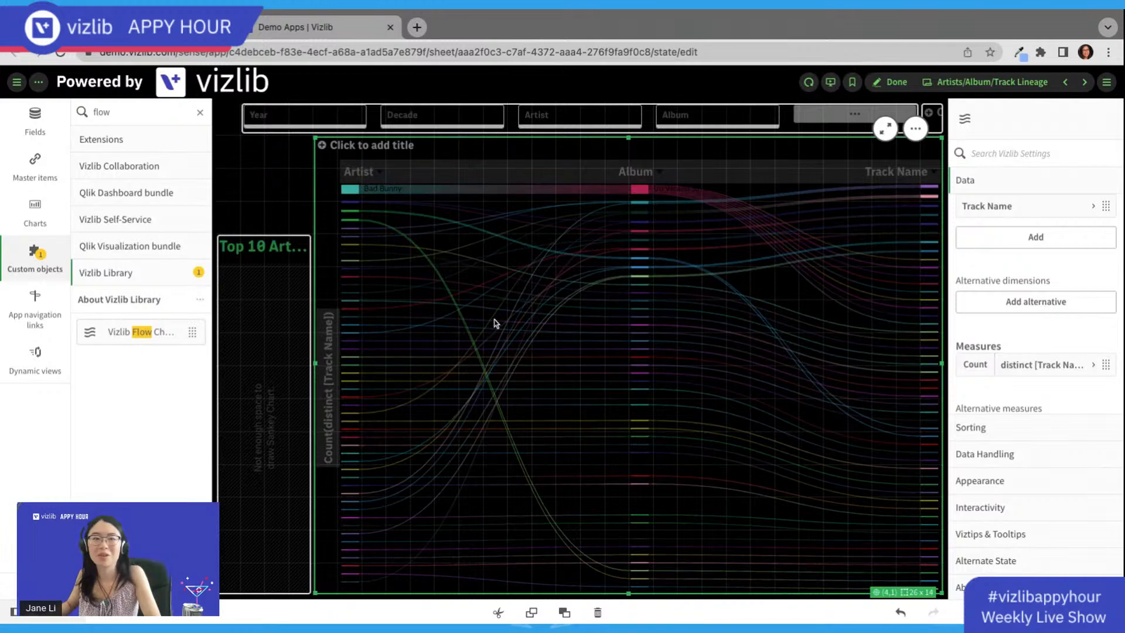
Step: Examine the flow chart's dimensions and measure, including the options available for the Artist dimension
scroll(1023, 328, up, 3)
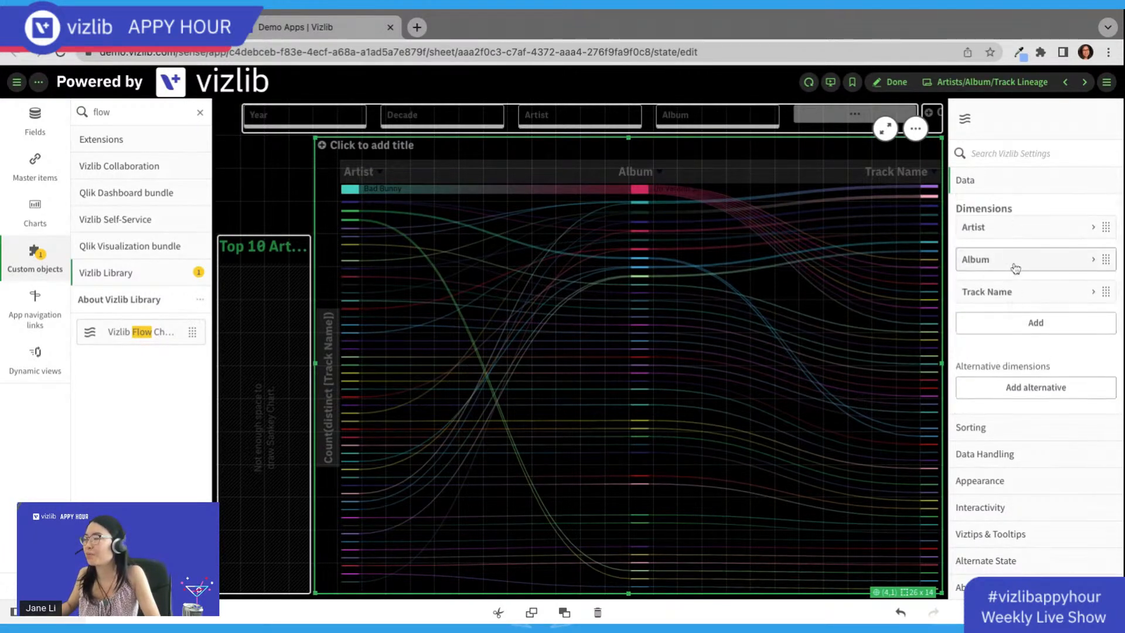
scroll(1012, 254, down, 2)
click(1023, 320)
scroll(1037, 276, down, 1)
scroll(1037, 275, up, 2)
scroll(1043, 266, down, 3)
scroll(1045, 264, up, 3)
click(1032, 227)
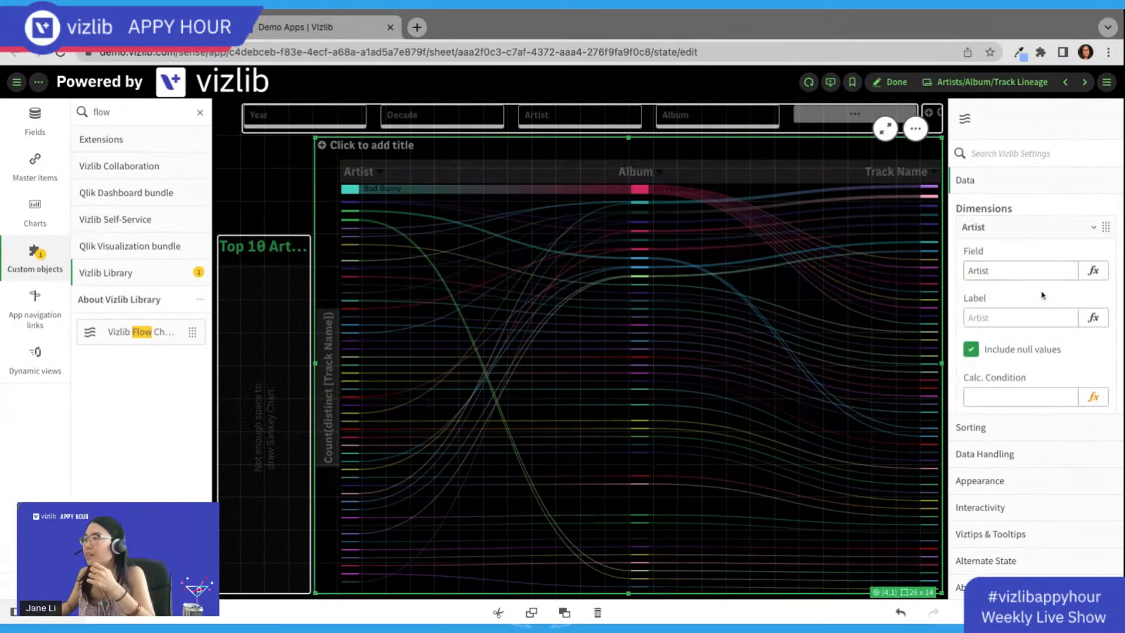
scroll(1015, 301, down, 5)
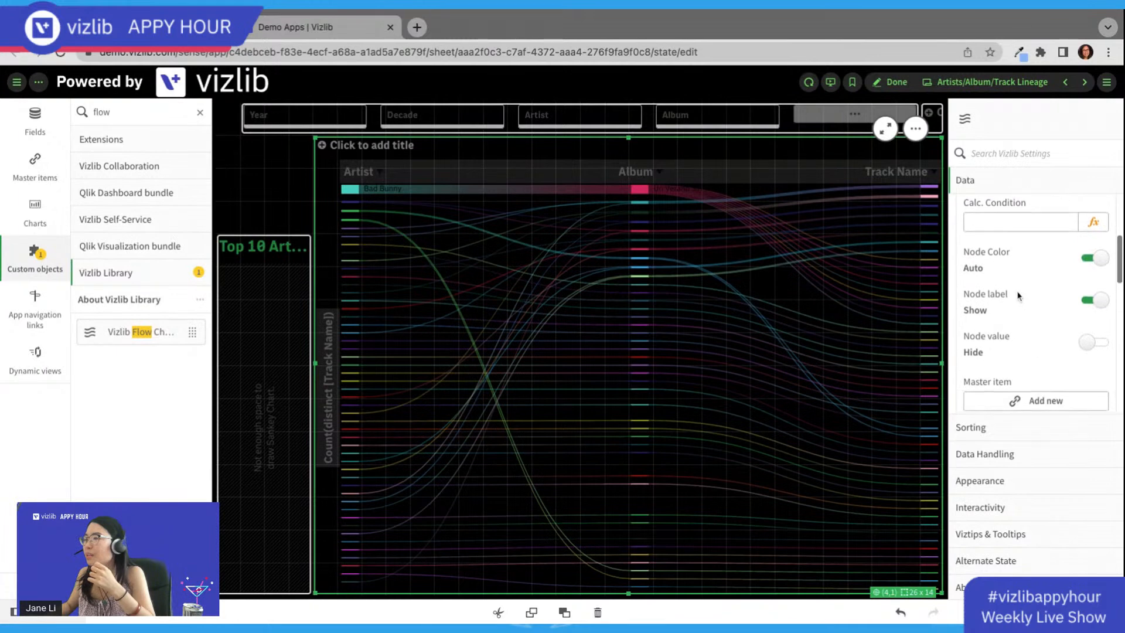
scroll(1024, 319, down, 2)
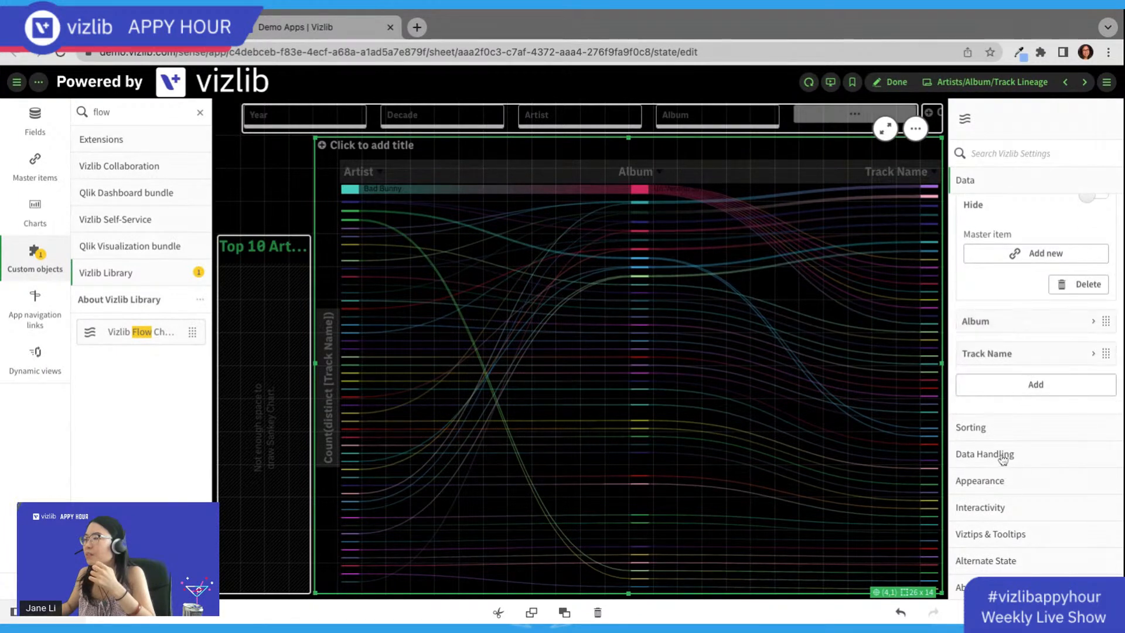
Step: Examine the flow chart's sorting and data handling options, and search its settings for "top"
click(1002, 433)
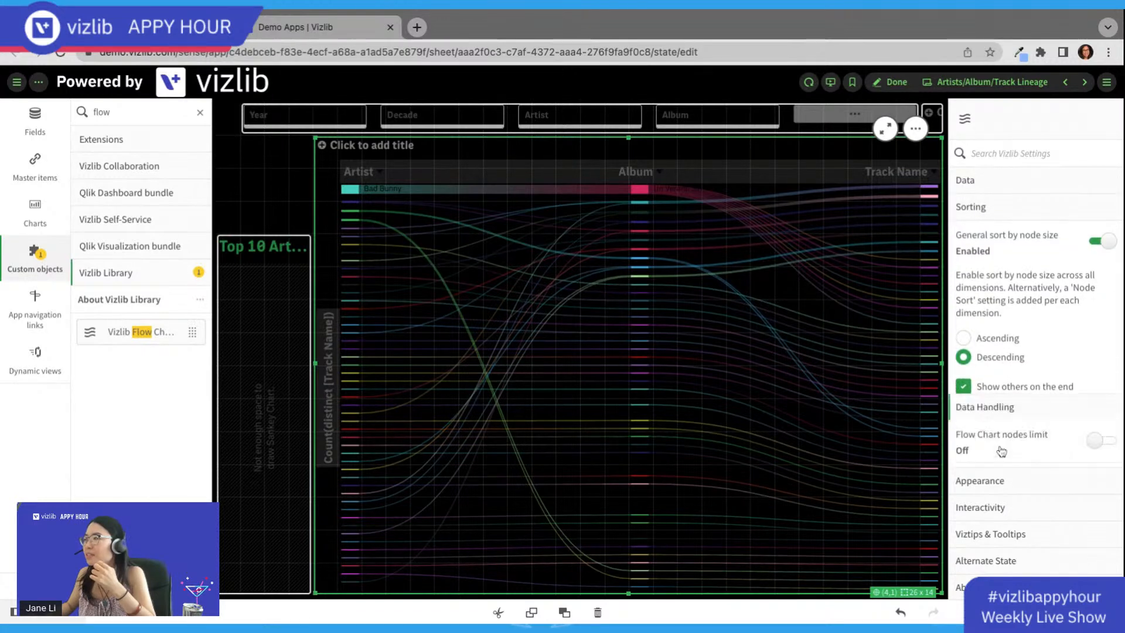
click(1002, 446)
scroll(1019, 342, down, 2)
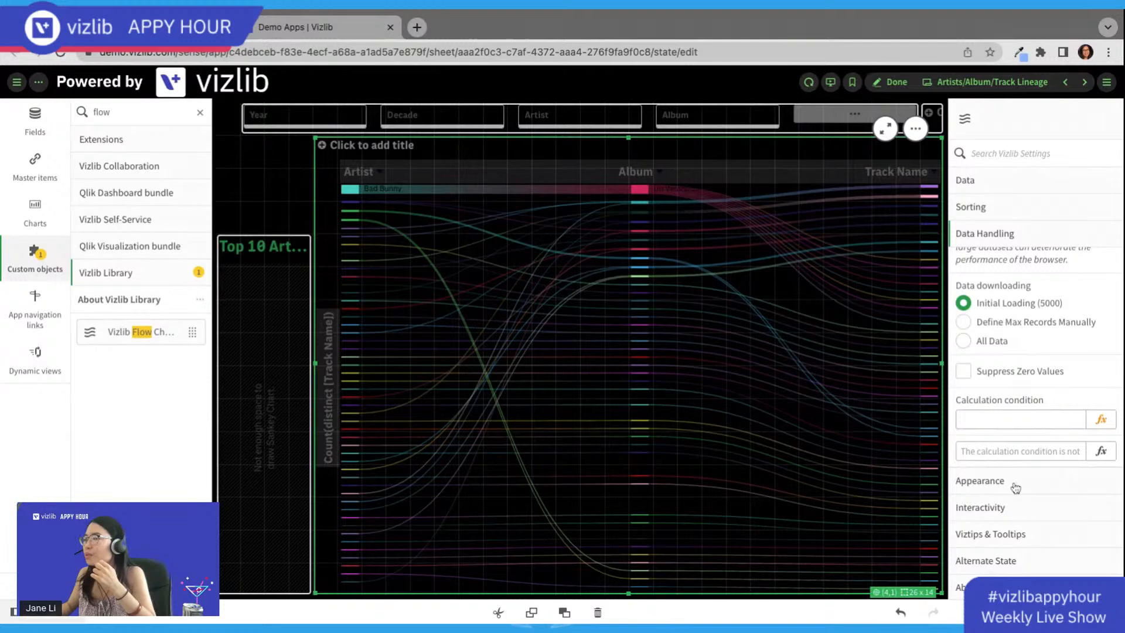
scroll(1020, 387, up, 2)
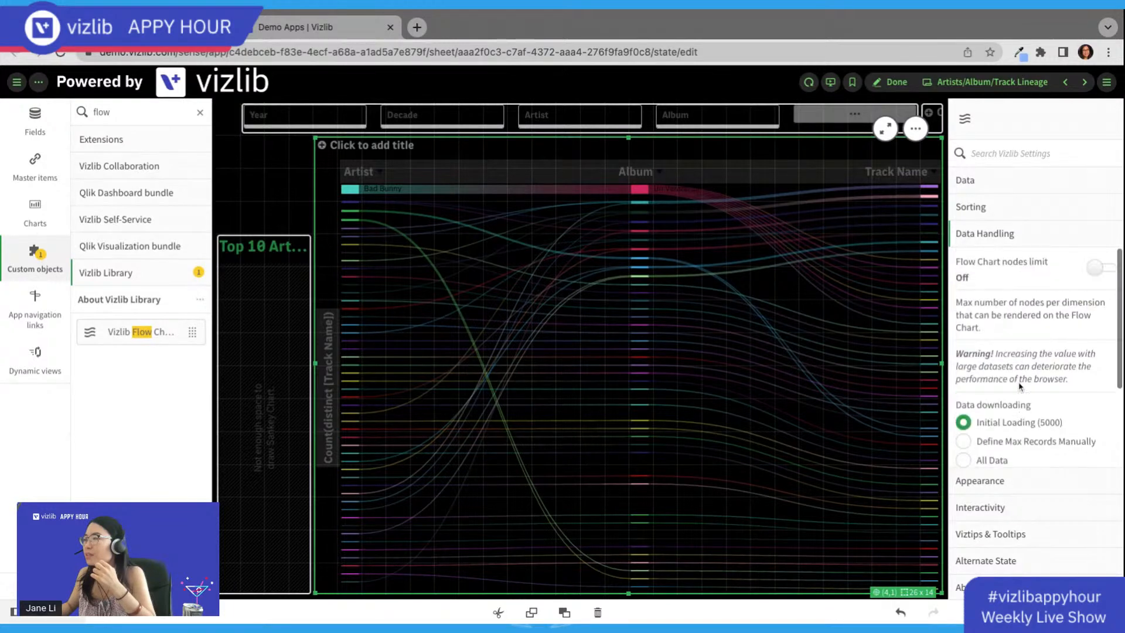
click(1014, 154)
text(top)
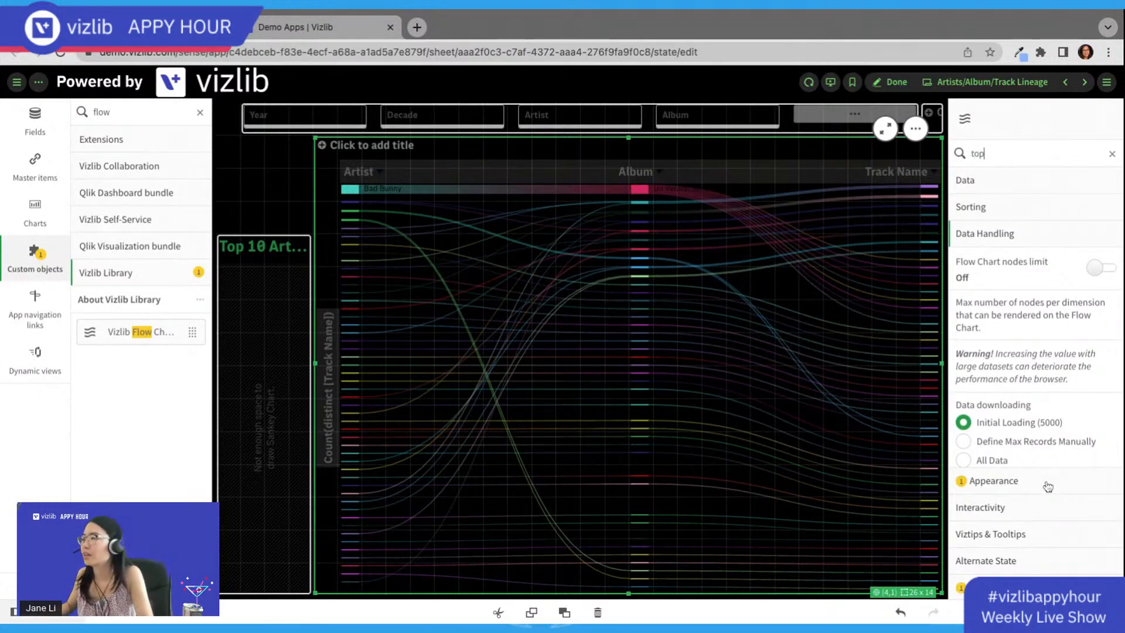
click(1049, 483)
click(1052, 388)
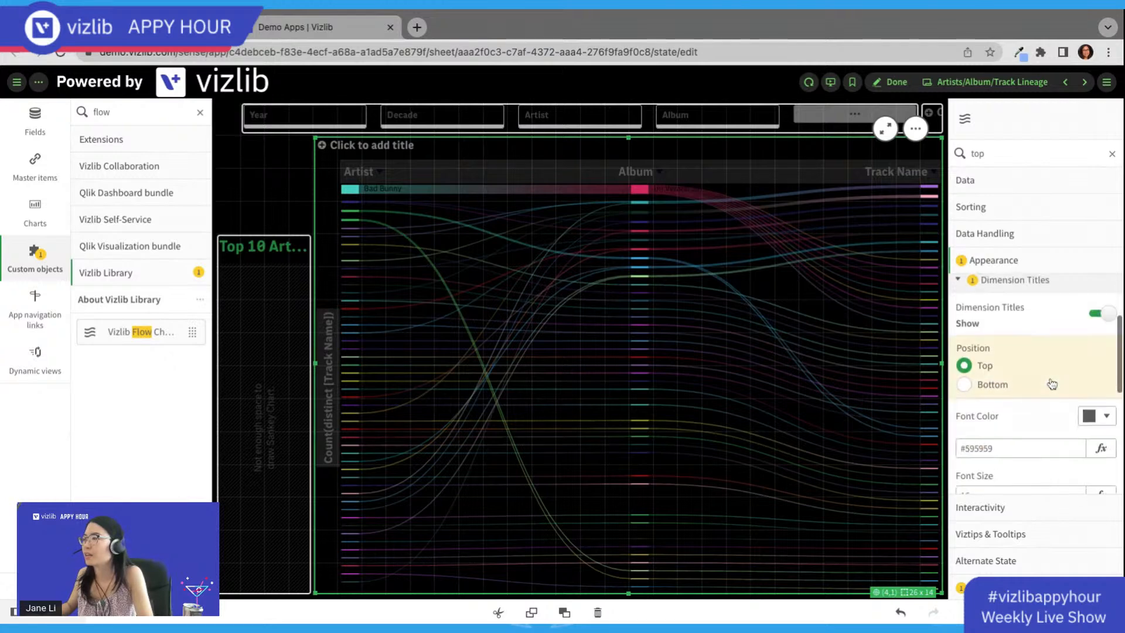
scroll(1052, 384, down, 4)
Step: Compare the Artist dimension's options in the Top 10 Artists Sankey with those in the flow chart
click(255, 402)
click(1019, 188)
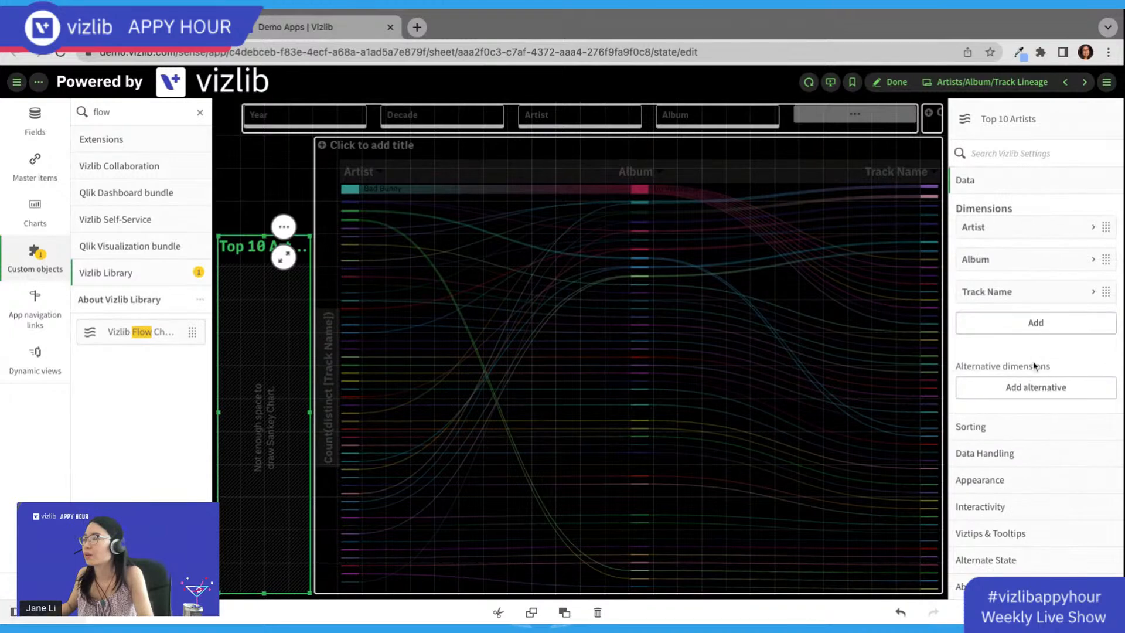
click(999, 230)
scroll(1038, 365, down, 3)
scroll(1037, 364, down, 4)
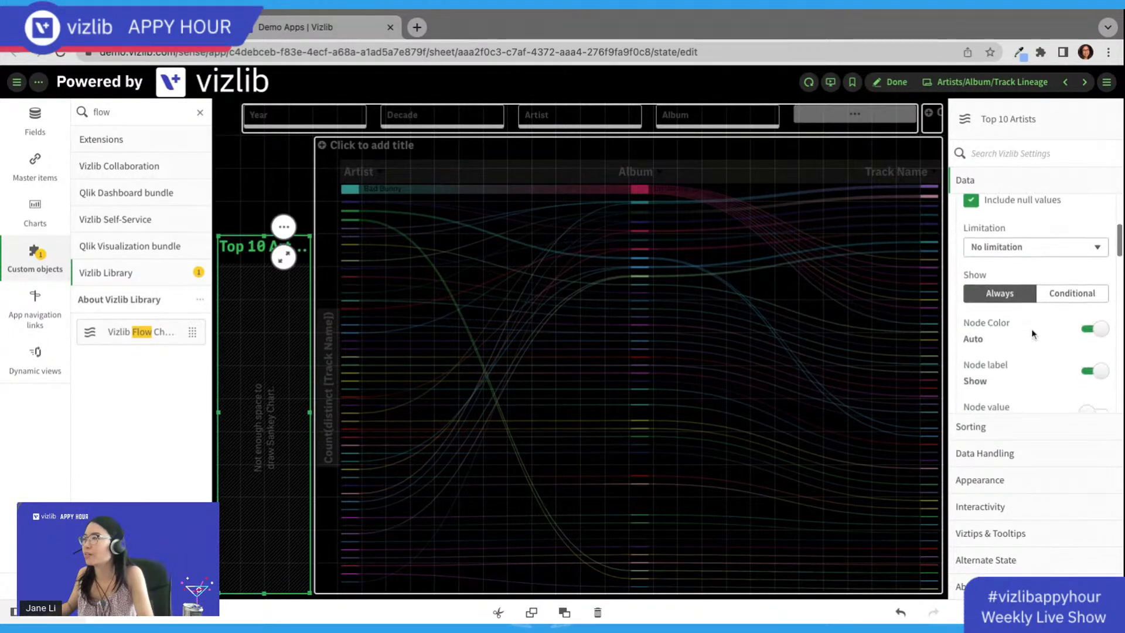
scroll(1032, 334, up, 3)
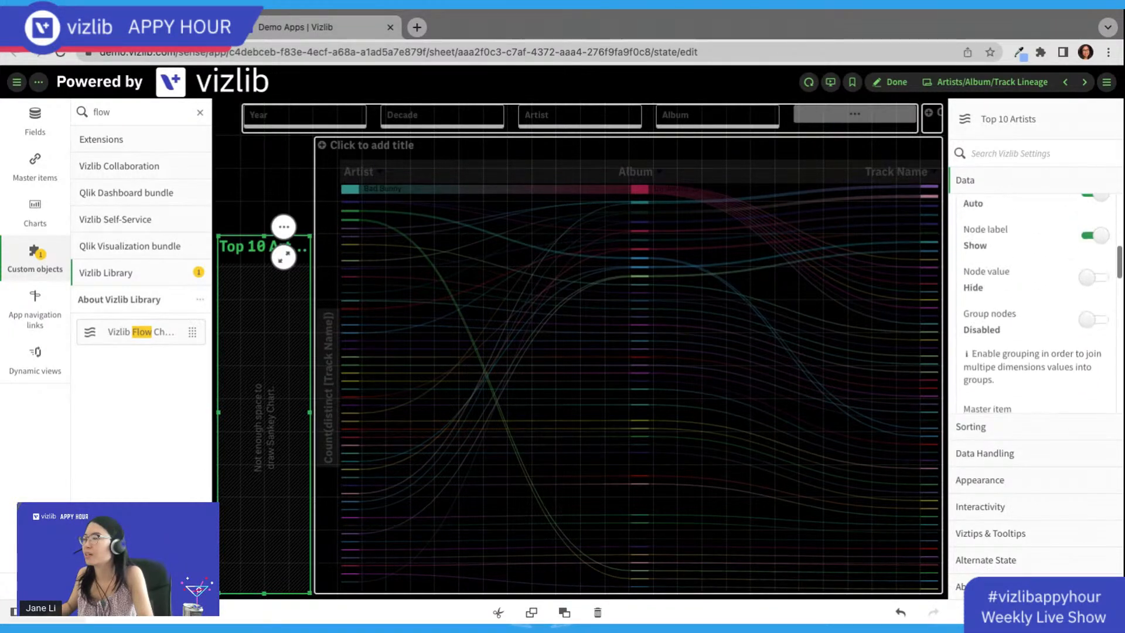
click(741, 377)
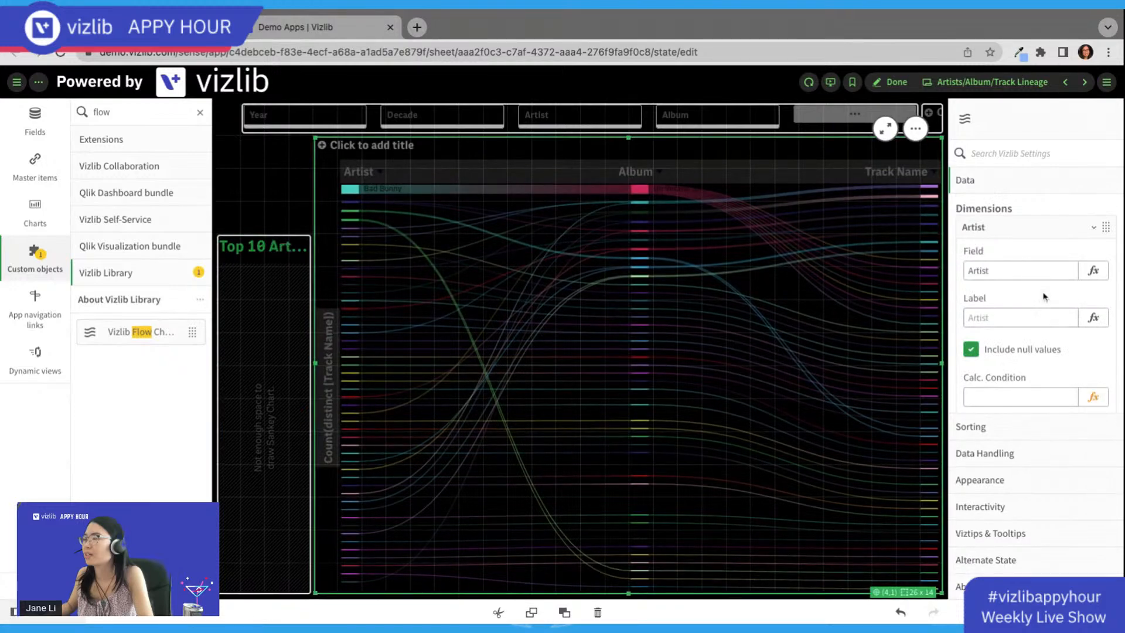
scroll(1044, 297, down, 8)
Step: Compare the flow chart's sorting and data handling settings with those of the Top 10 Artists Sankey
click(1028, 427)
click(1000, 455)
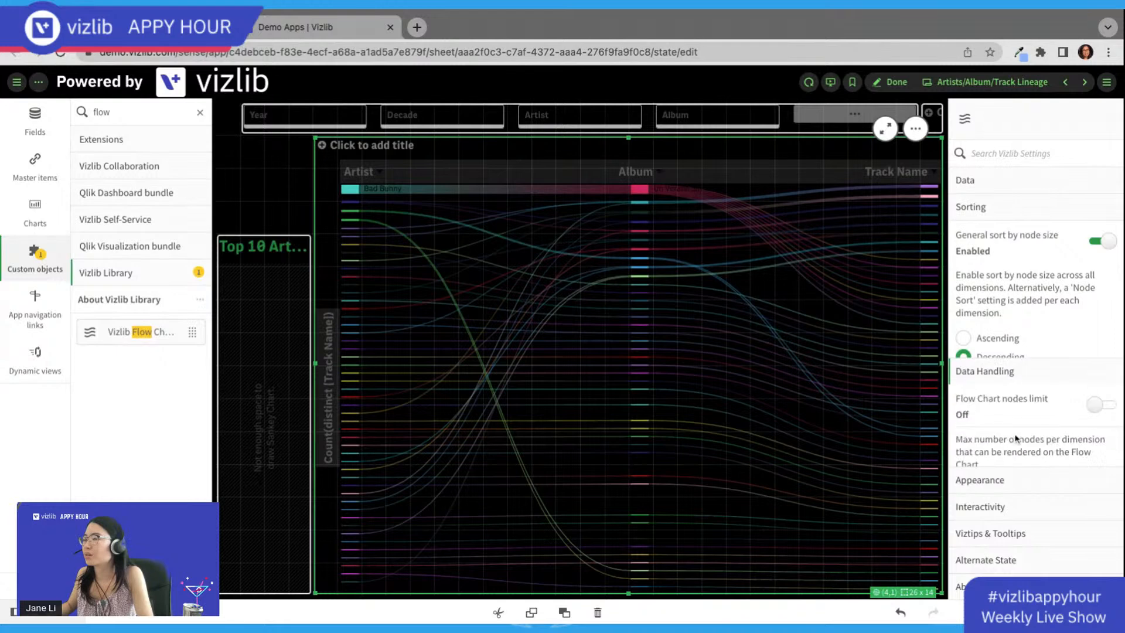
click(272, 312)
scroll(1007, 380, down, 1)
scroll(1007, 379, down, 2)
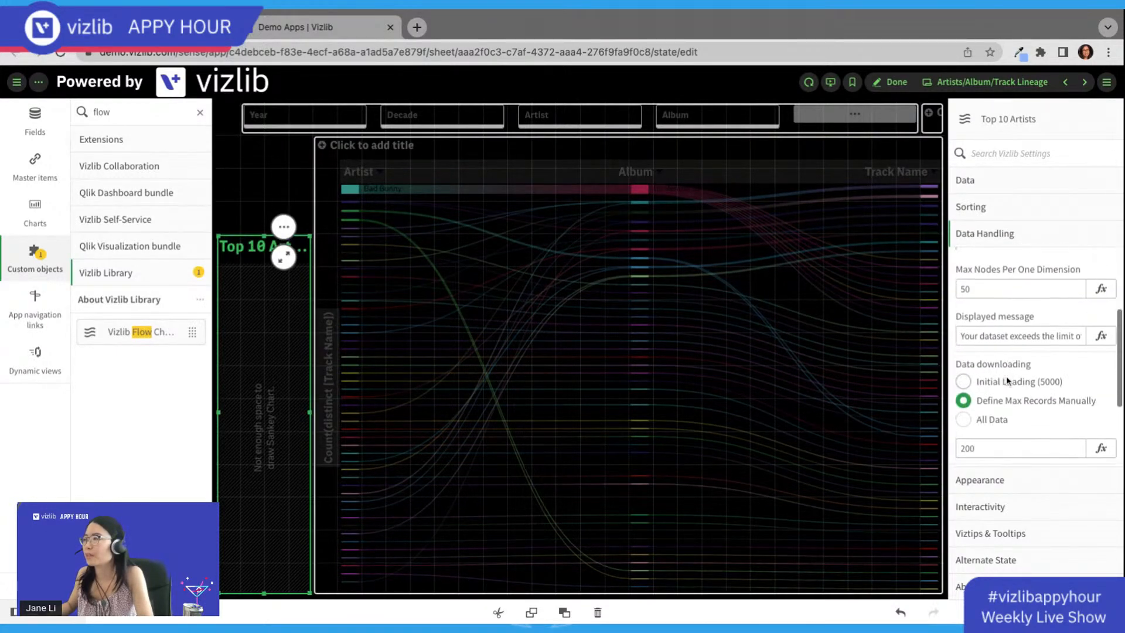
Step: Enable the flow chart's nodes limit and set the maximum nodes per dimension to 10
click(857, 377)
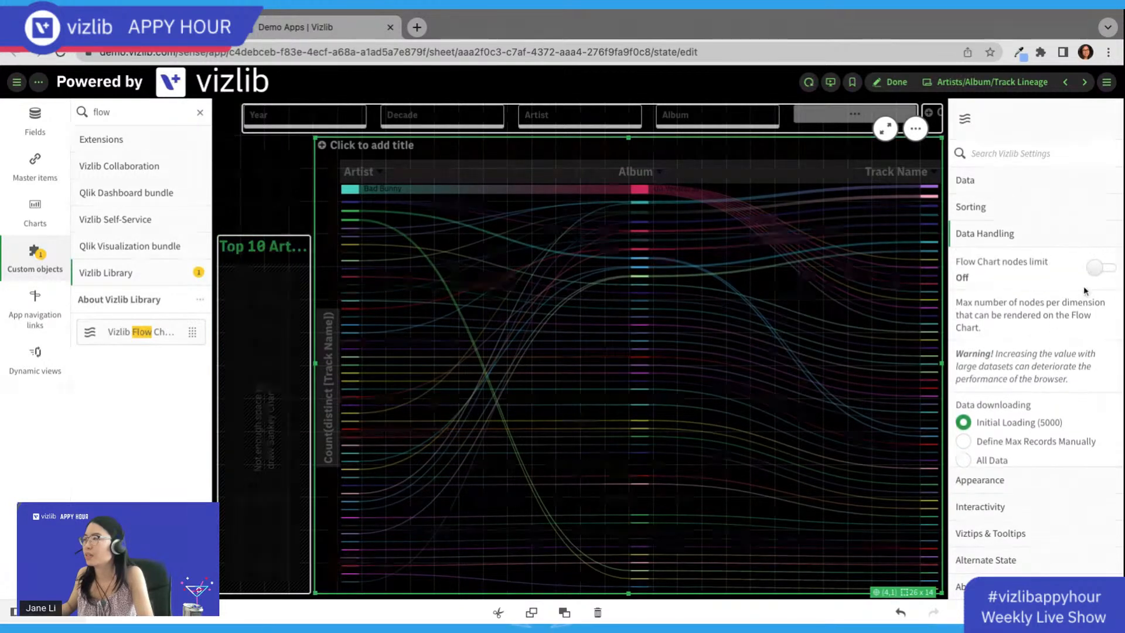
click(1099, 267)
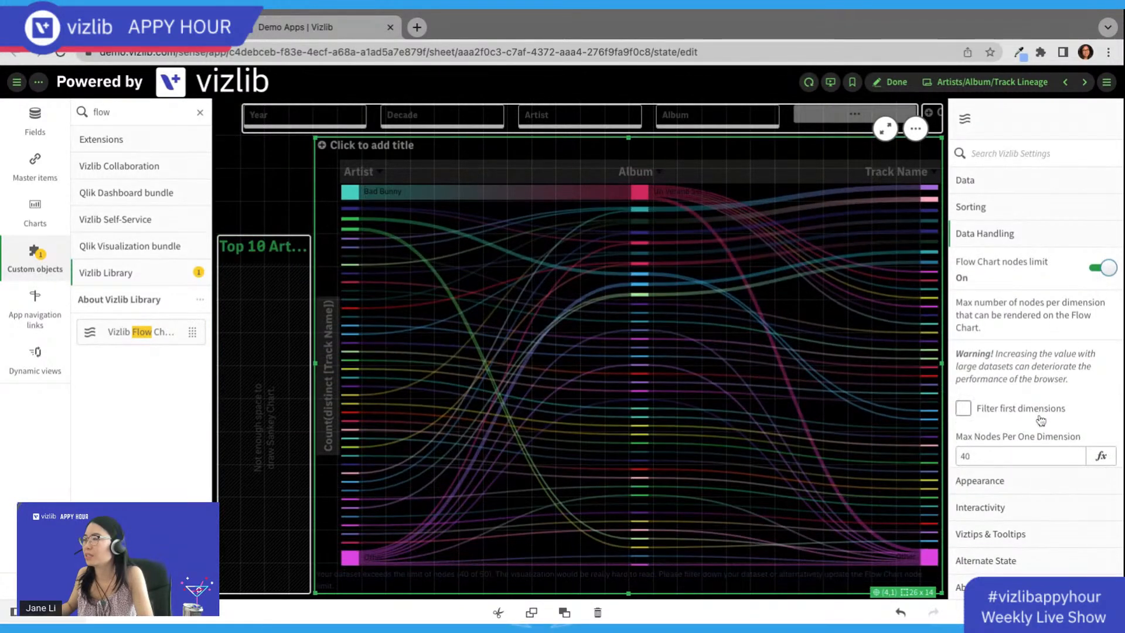
scroll(1041, 415, down, 1)
double_click(1000, 427)
text(1)
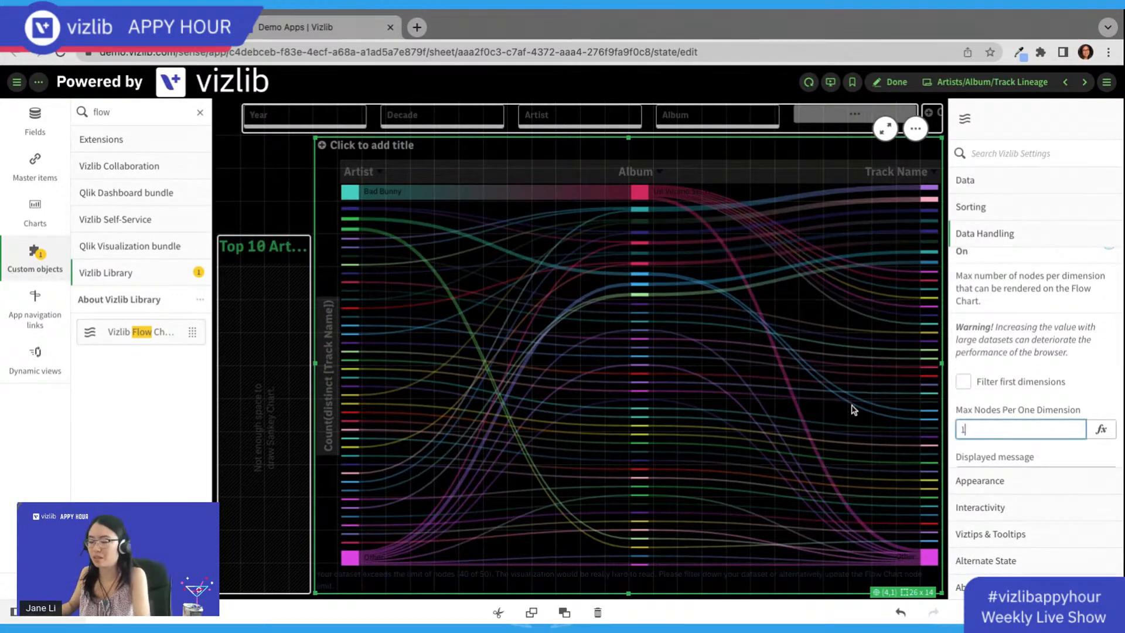
text(0)
key(Return)
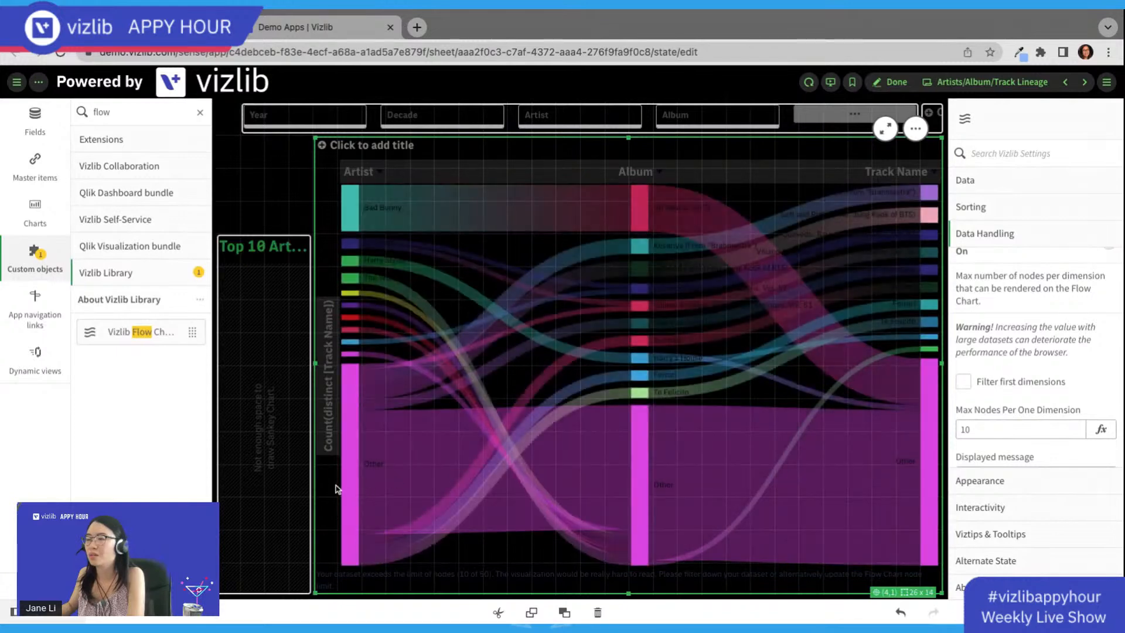
Step: Examine the flow chart's remaining data handling options and its appearance settings for links, nodes, labels and dimension titles
scroll(1016, 366, down, 3)
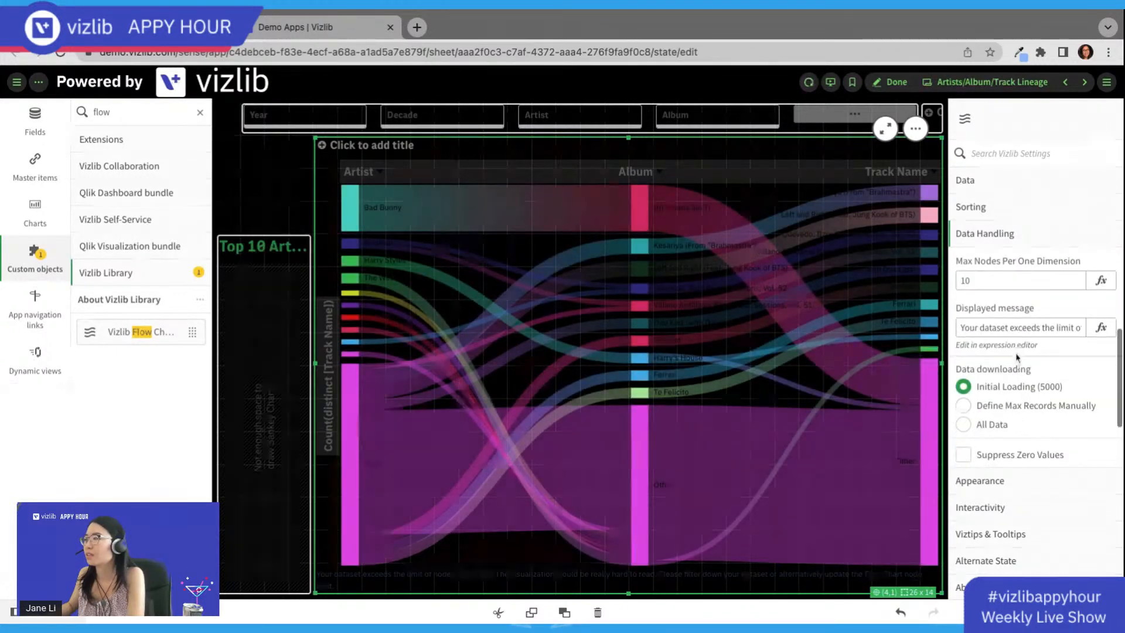
scroll(1013, 416, down, 2)
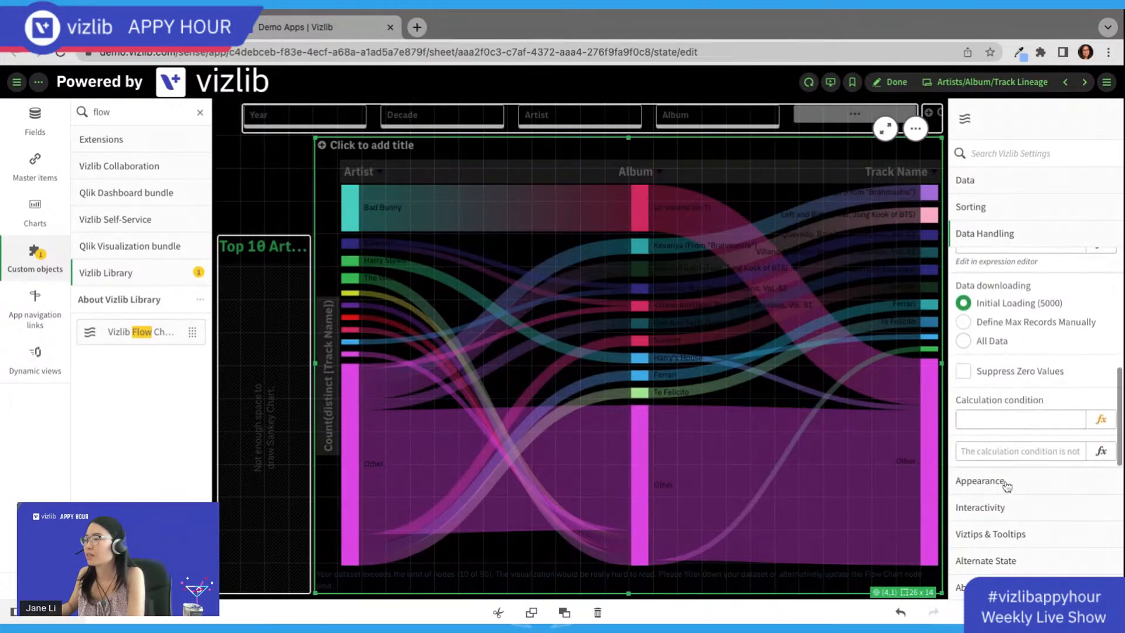
click(1005, 483)
click(1008, 289)
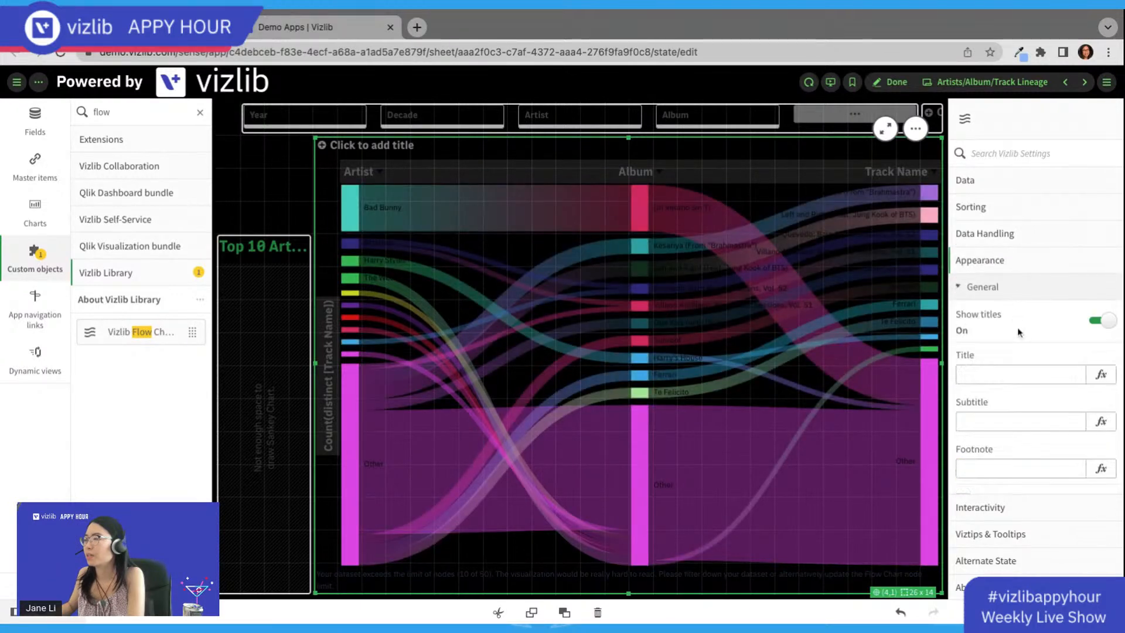
scroll(1014, 328, down, 5)
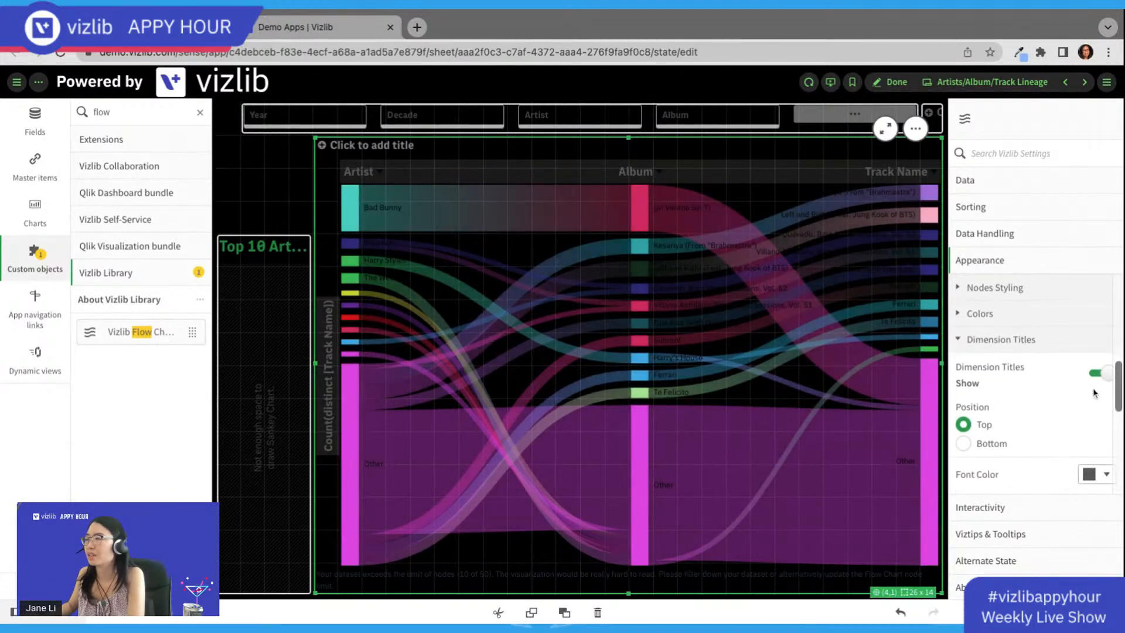
scroll(996, 334, up, 1)
click(998, 327)
click(993, 300)
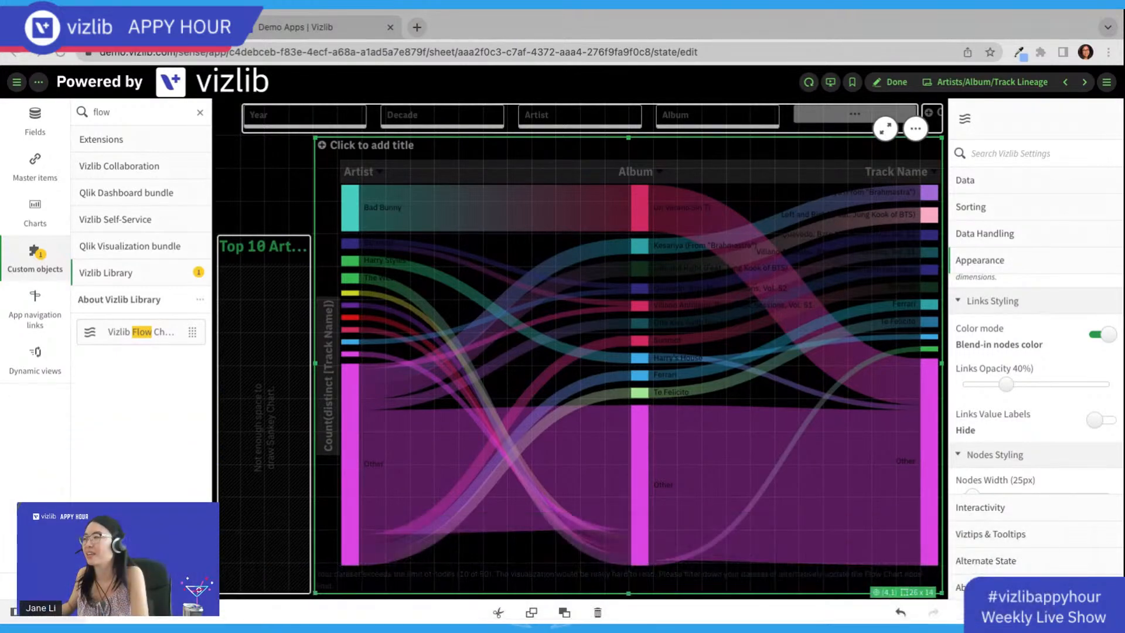
scroll(1031, 388, down, 8)
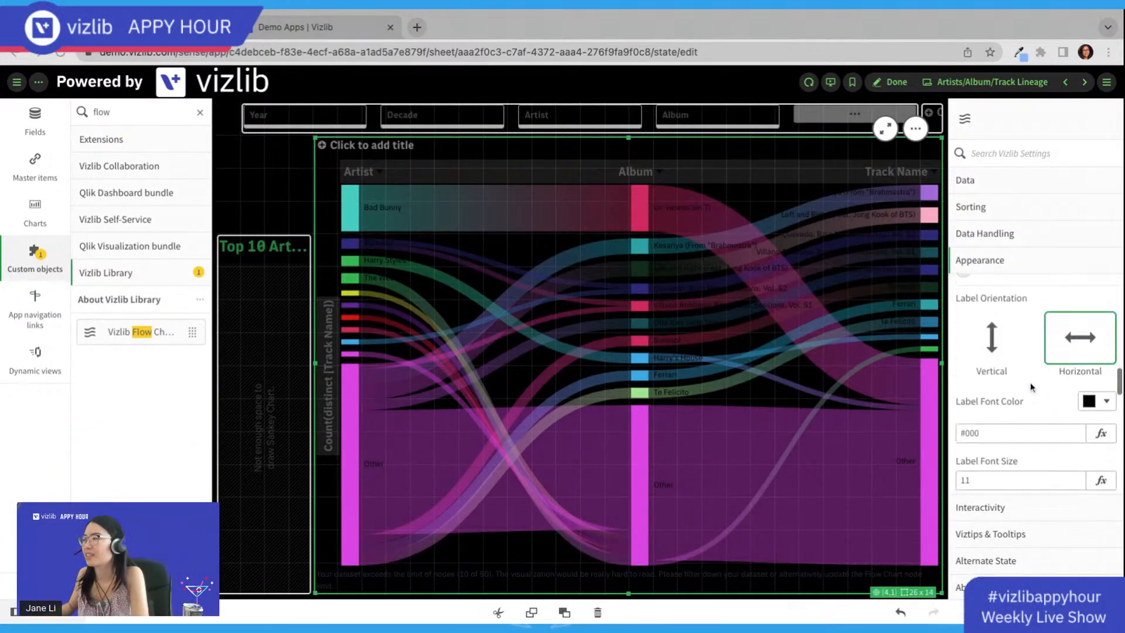
scroll(1030, 382, up, 1)
scroll(1031, 382, down, 3)
scroll(1029, 382, down, 2)
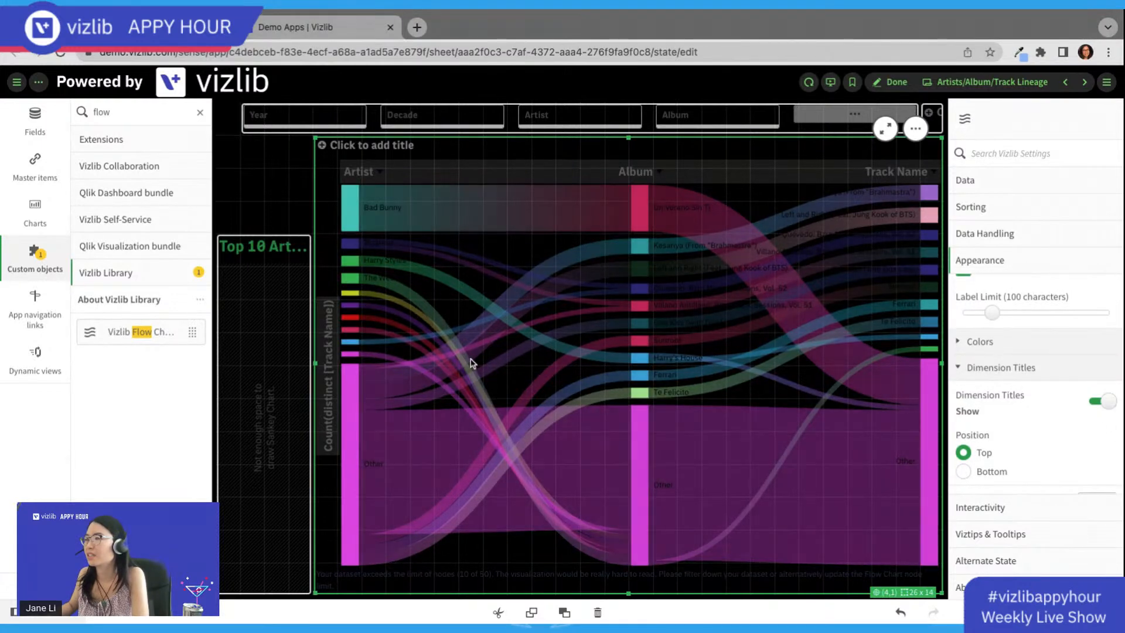
Step: Examine the links and nodes styling of the Top 10 Artists Sankey, including label font, size, position and length limit
click(265, 368)
scroll(1025, 363, down, 3)
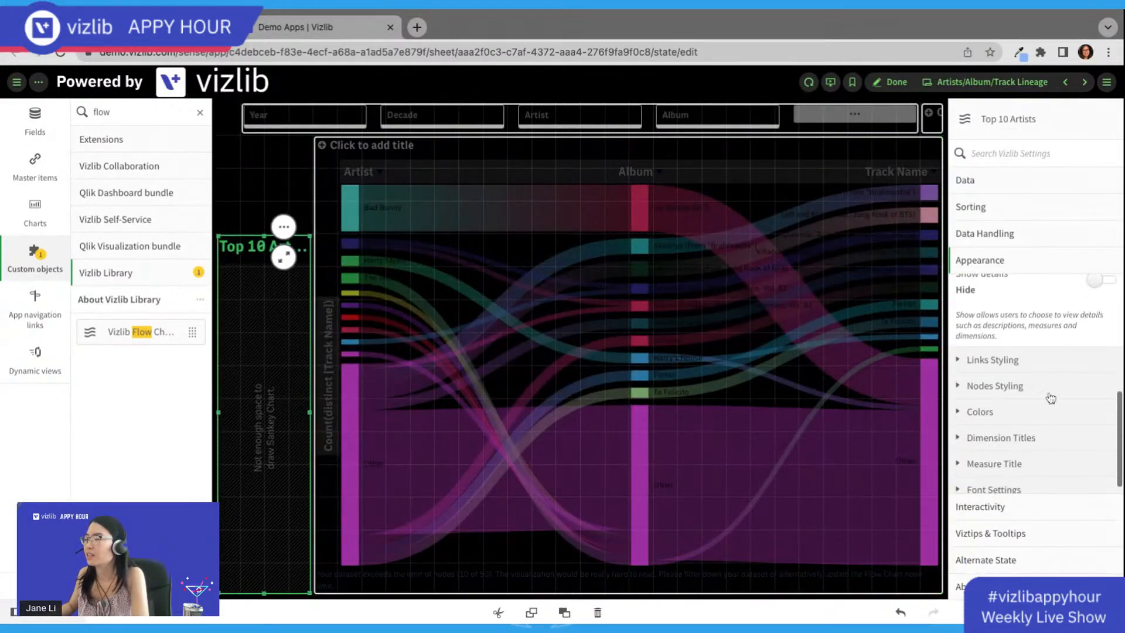
click(993, 357)
scroll(1031, 375, down, 3)
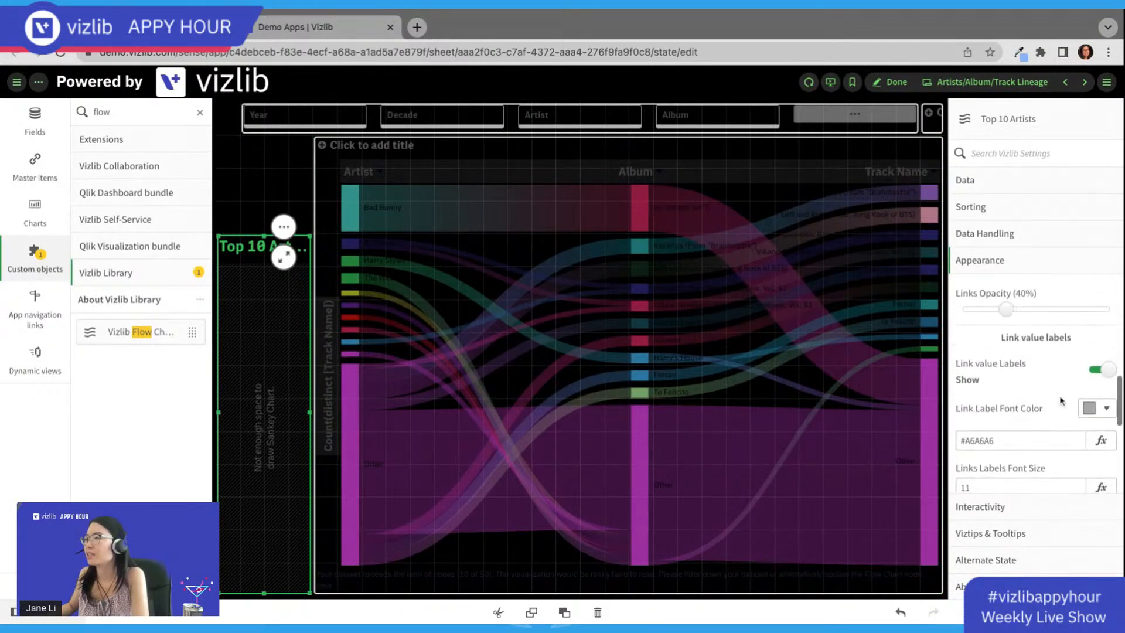
scroll(1072, 446, down, 1)
scroll(1070, 437, up, 2)
scroll(1063, 429, down, 2)
scroll(1063, 428, down, 4)
scroll(1061, 425, up, 2)
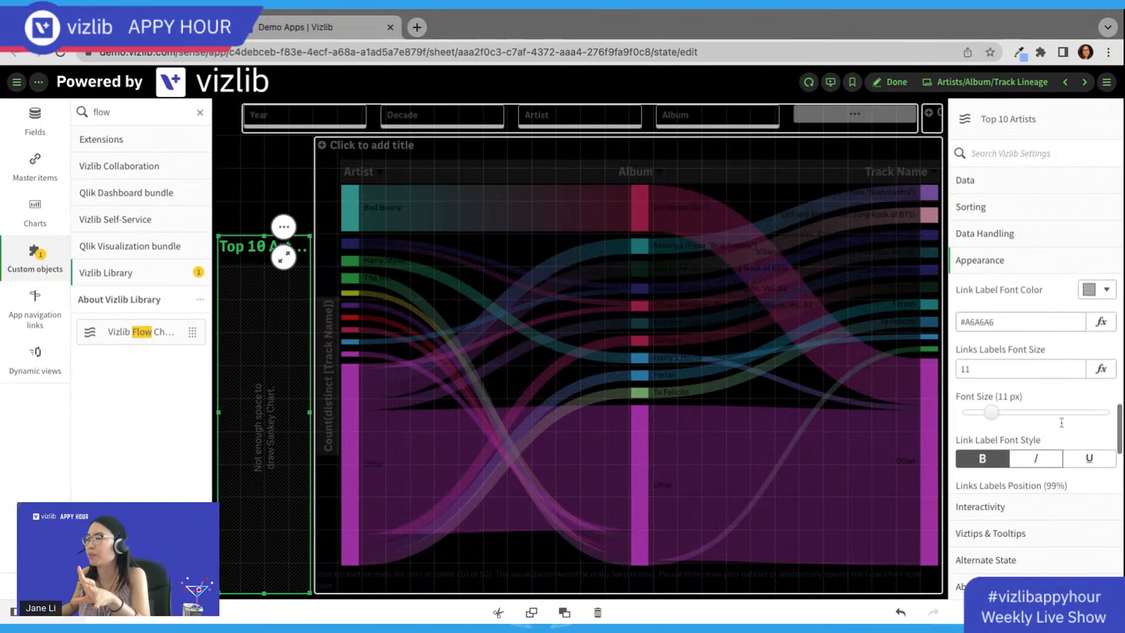
scroll(1046, 425, down, 3)
click(991, 376)
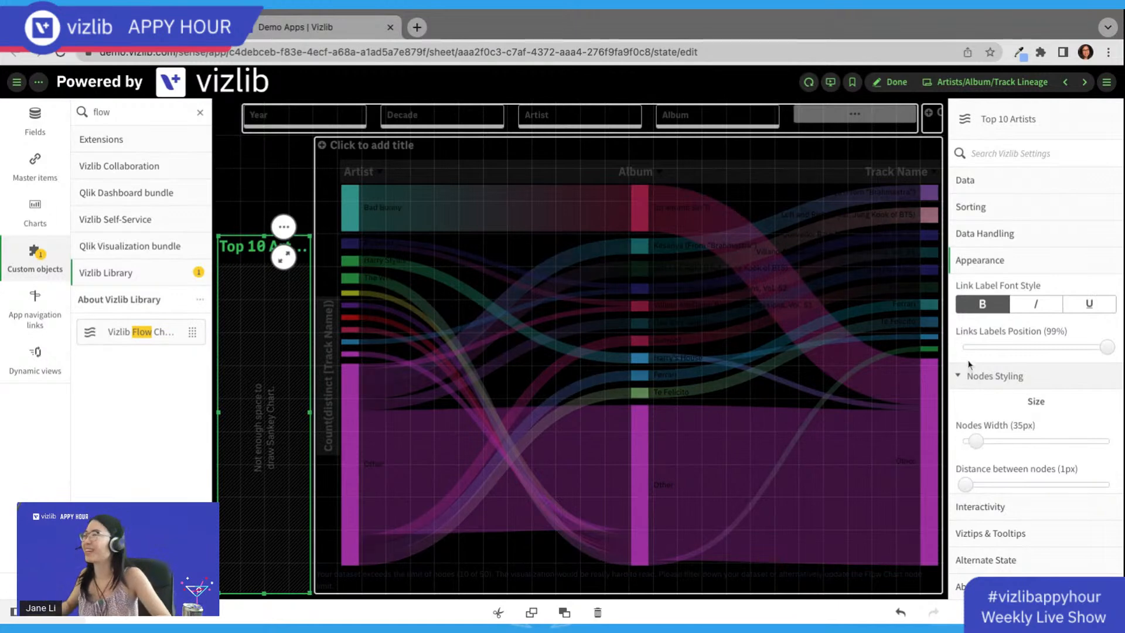
scroll(1035, 386, down, 2)
scroll(1035, 386, down, 5)
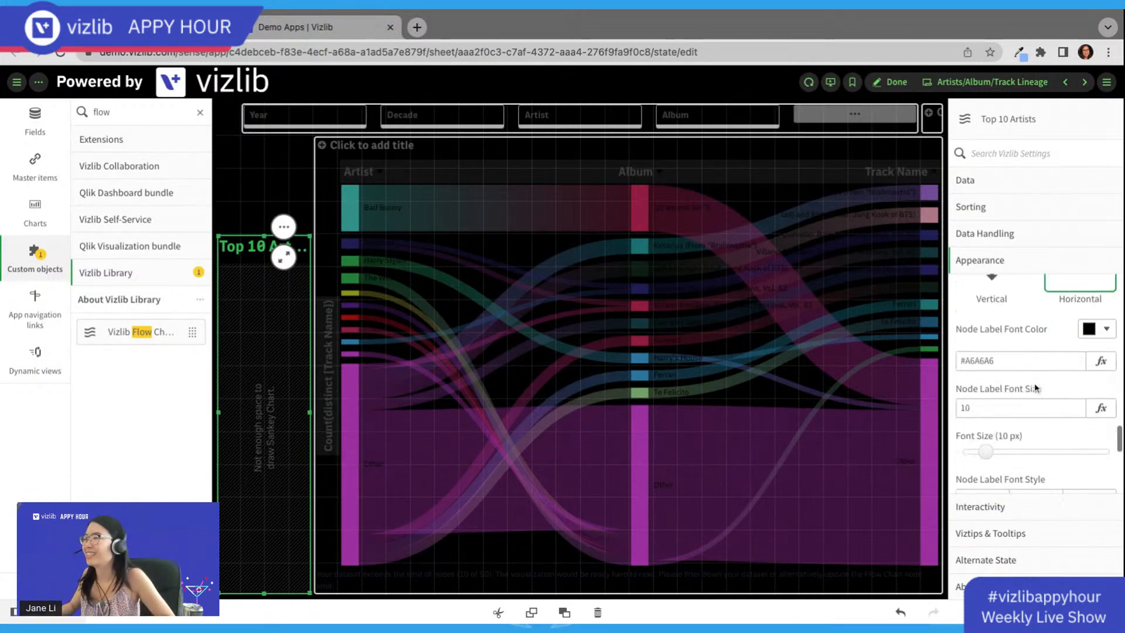
scroll(1034, 399, down, 3)
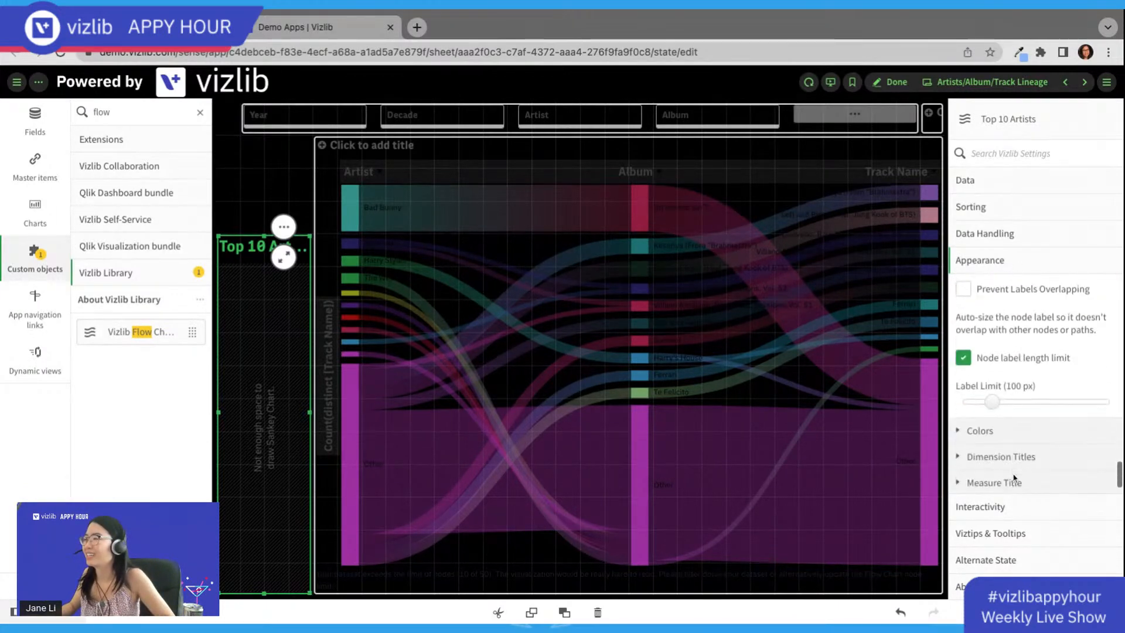
Step: Switch the Top 10 Artists Sankey to custom colors and, after trying coloring by dimension, color it by node
click(1006, 410)
scroll(1007, 405, down, 3)
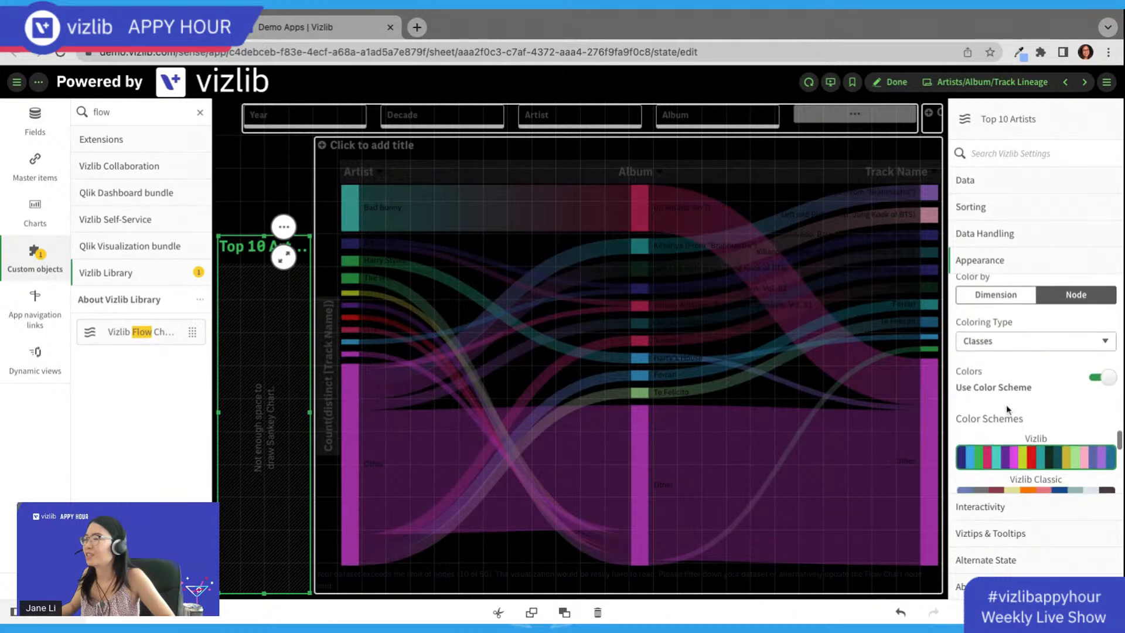
scroll(1031, 410, up, 2)
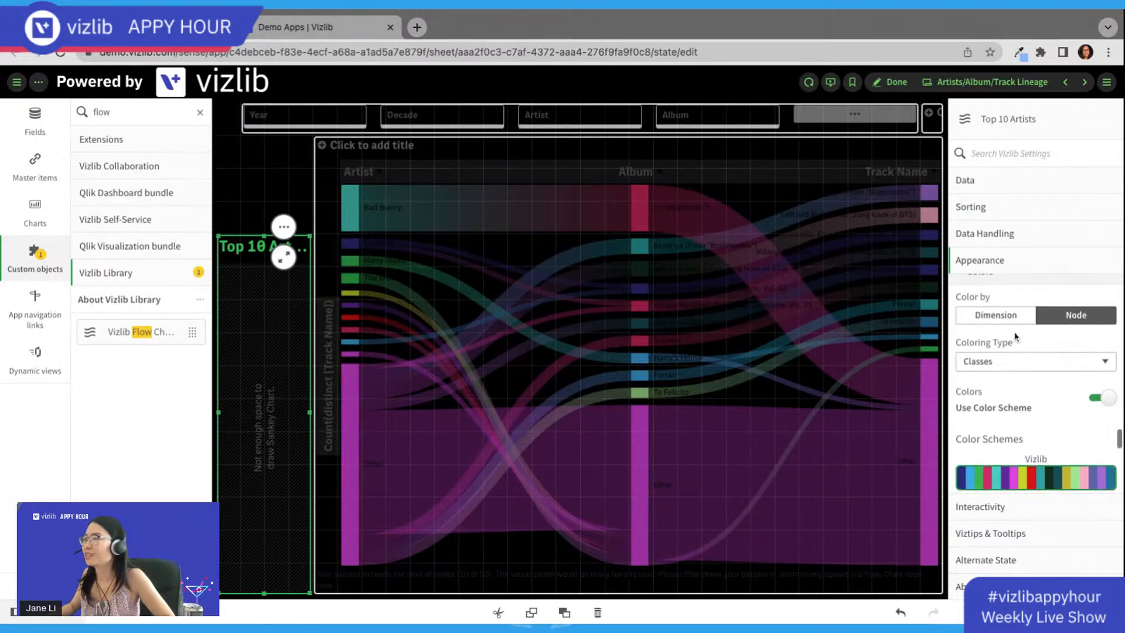
click(1004, 316)
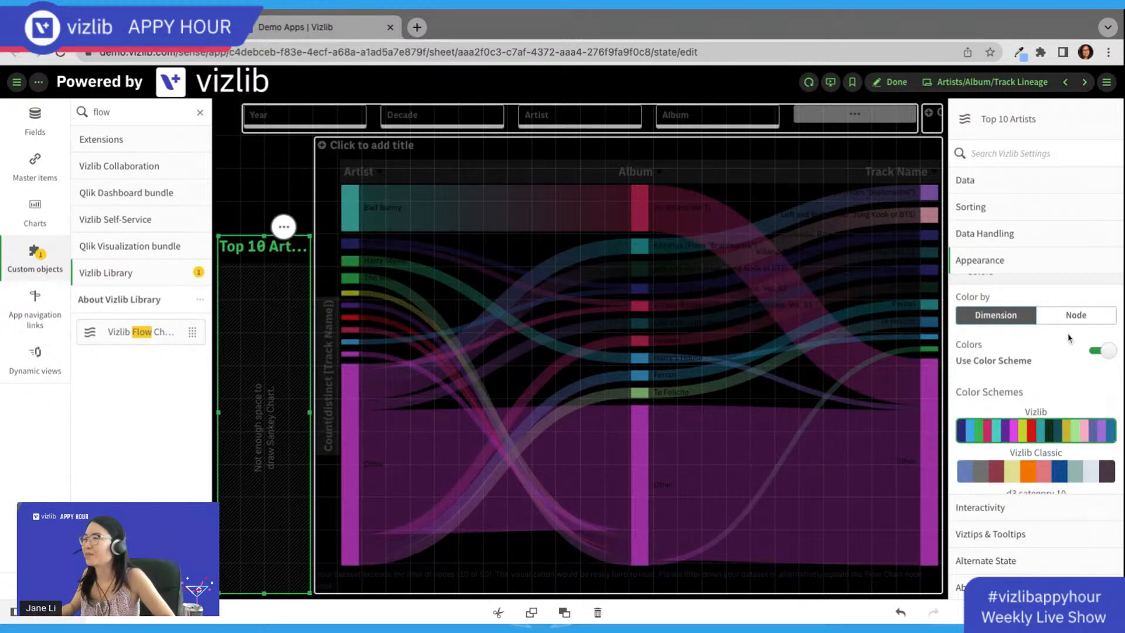
click(1105, 353)
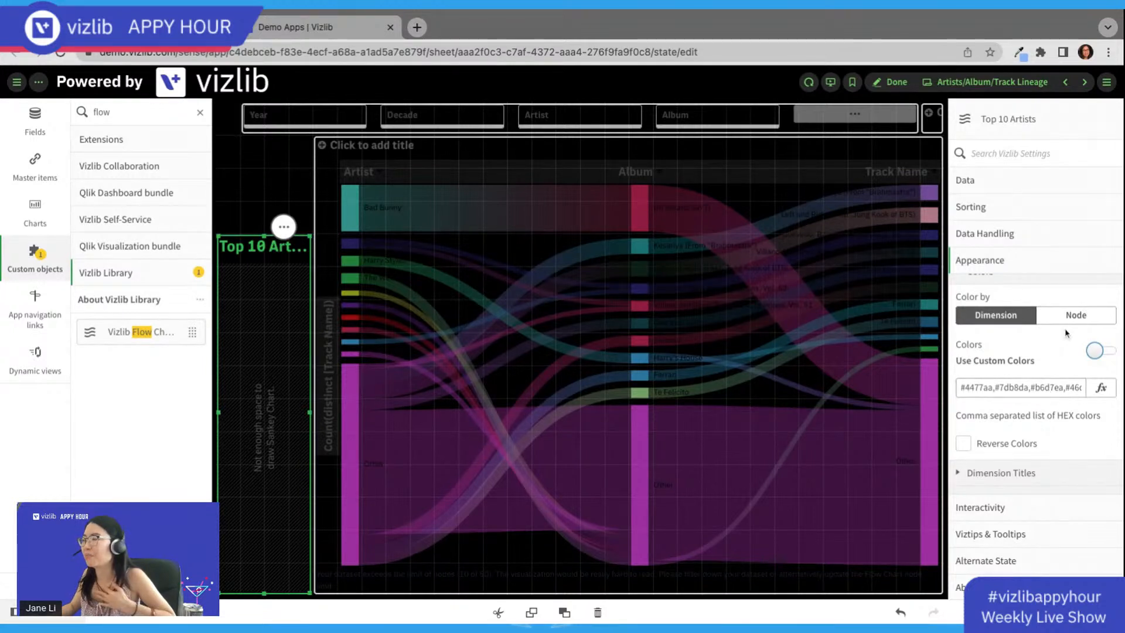
click(1081, 316)
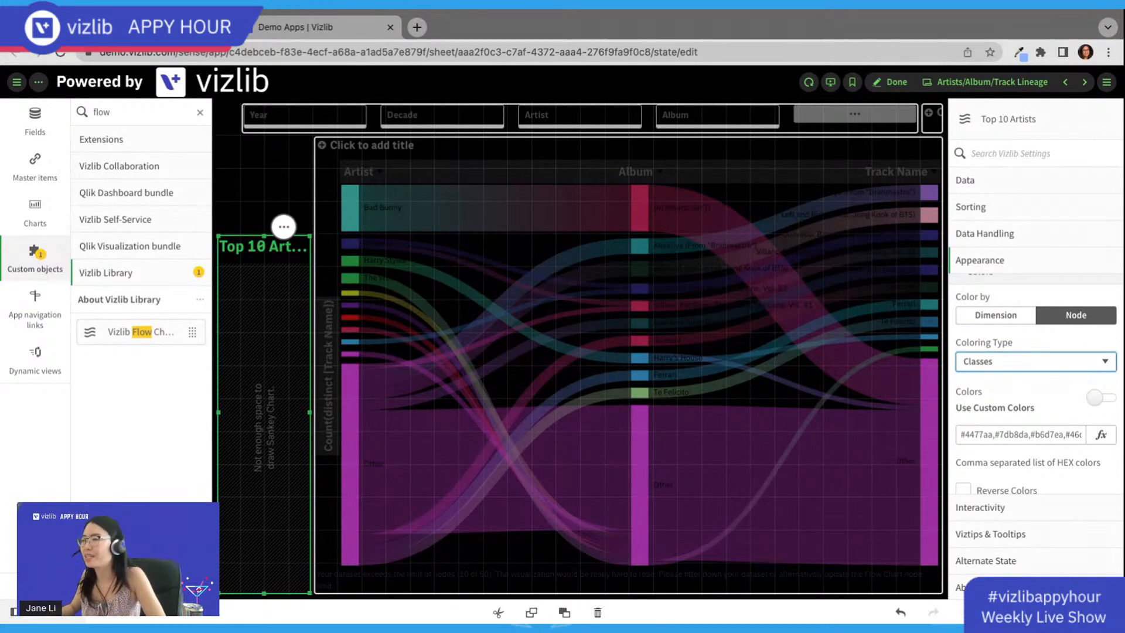
Step: Limit the Album dimension of the Top 10 Artists Sankey to a fixed number of the top 10, without showing others
scroll(1029, 408, down, 3)
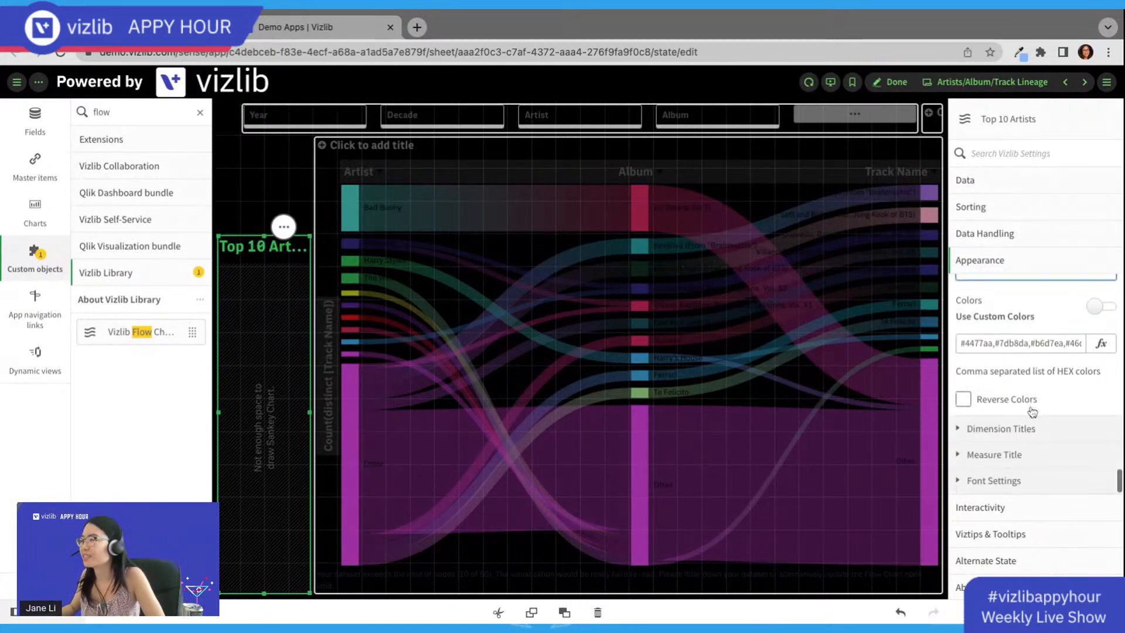
click(1020, 511)
scroll(1026, 516, down, 5)
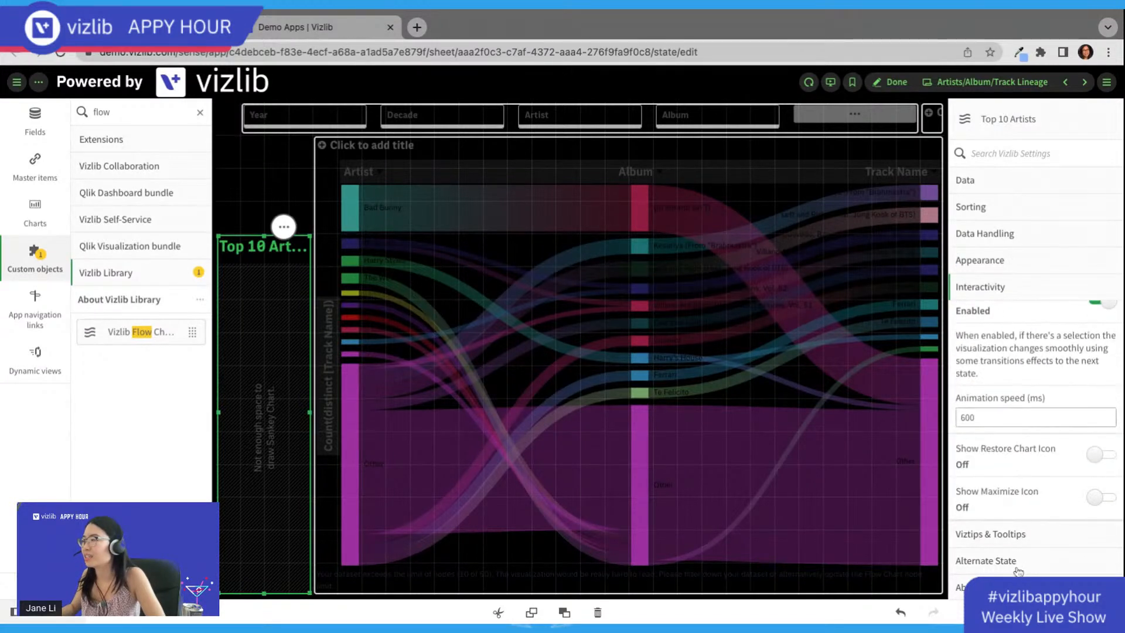
click(1020, 548)
click(1003, 182)
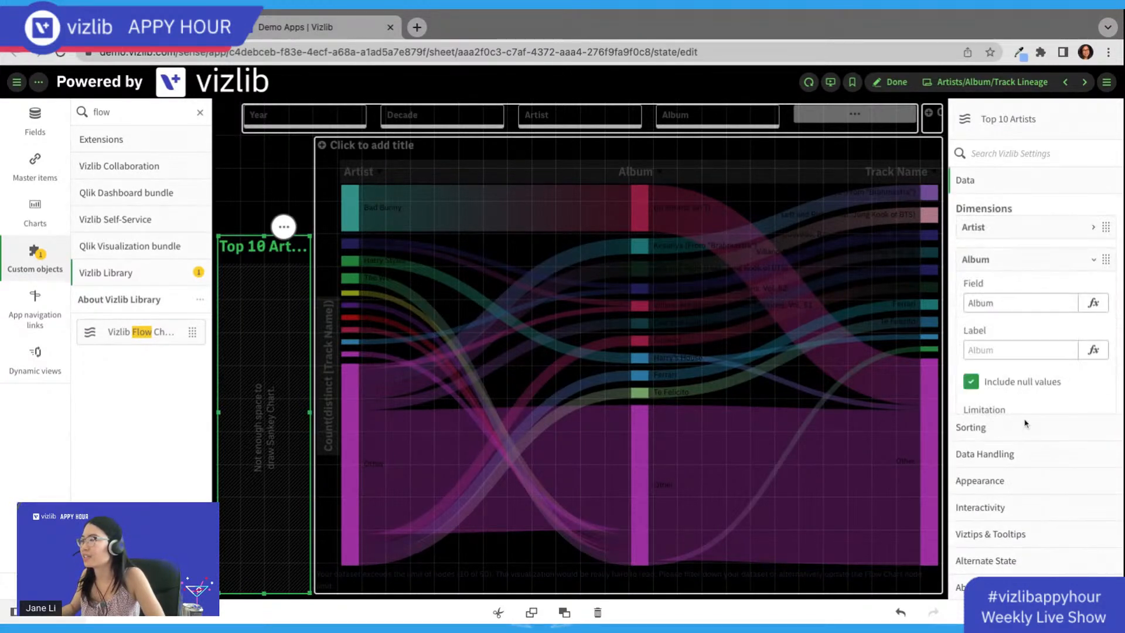
scroll(1007, 350, down, 3)
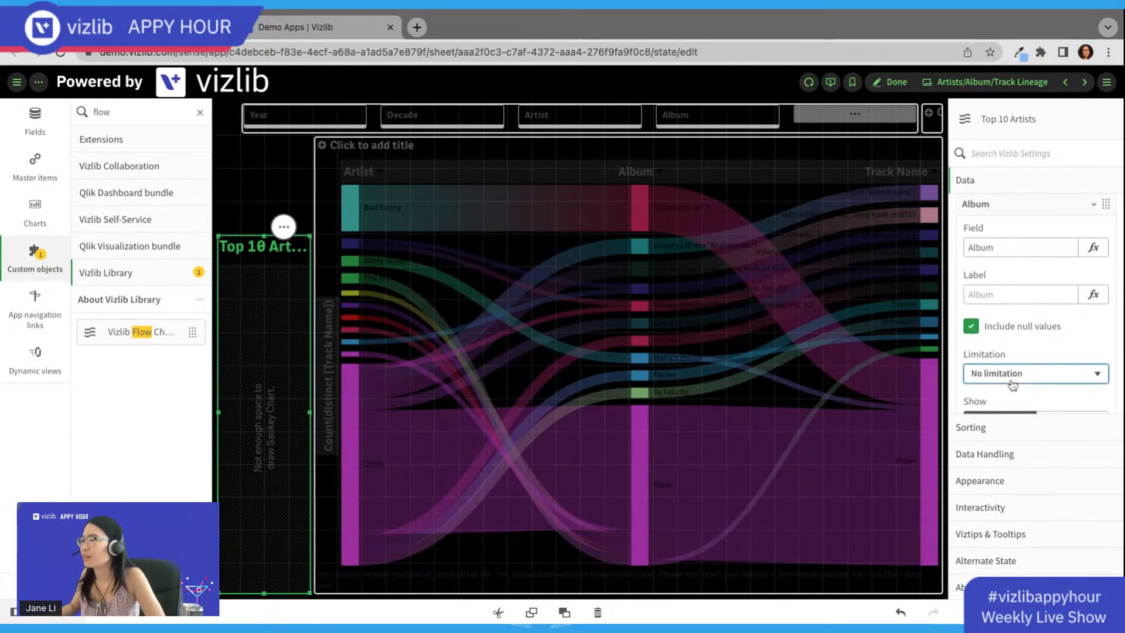
click(1013, 385)
scroll(1026, 367, down, 5)
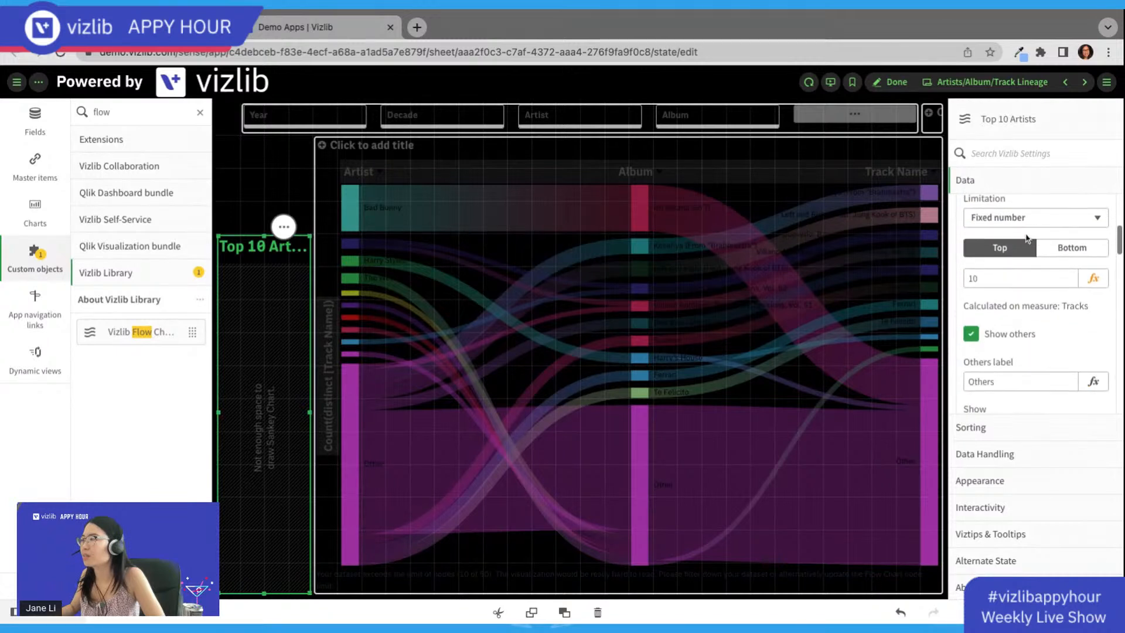
click(996, 280)
click(1013, 343)
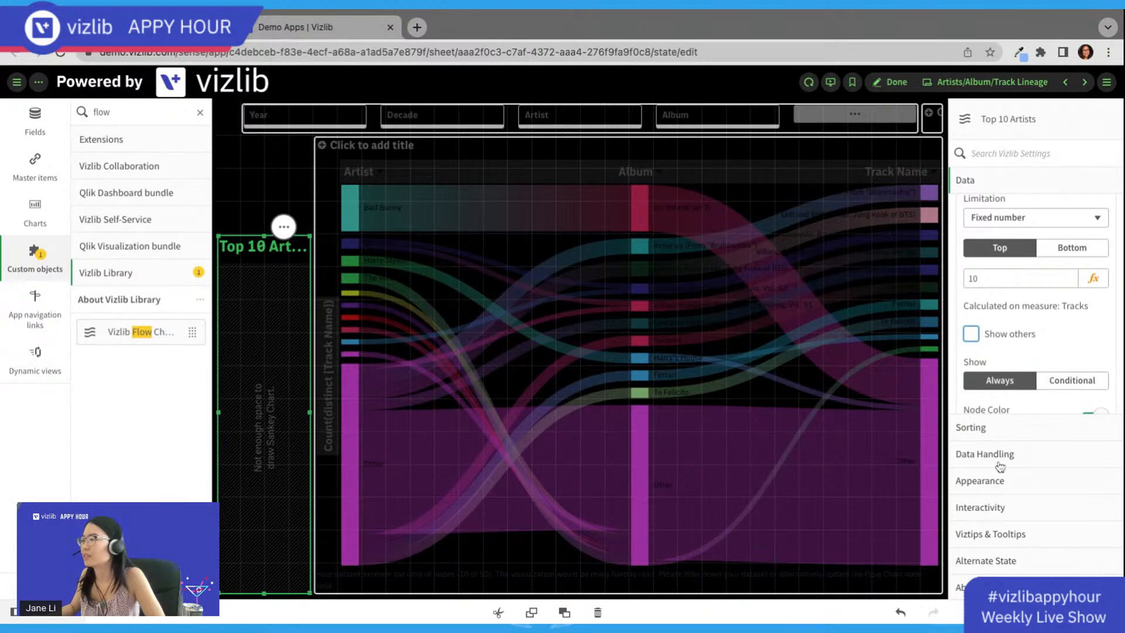
Step: Review the Top 10 Artists Sankey's sorting and data handling, and compare its setup with the flow chart's dimension and measure settings
scroll(1059, 350, down, 2)
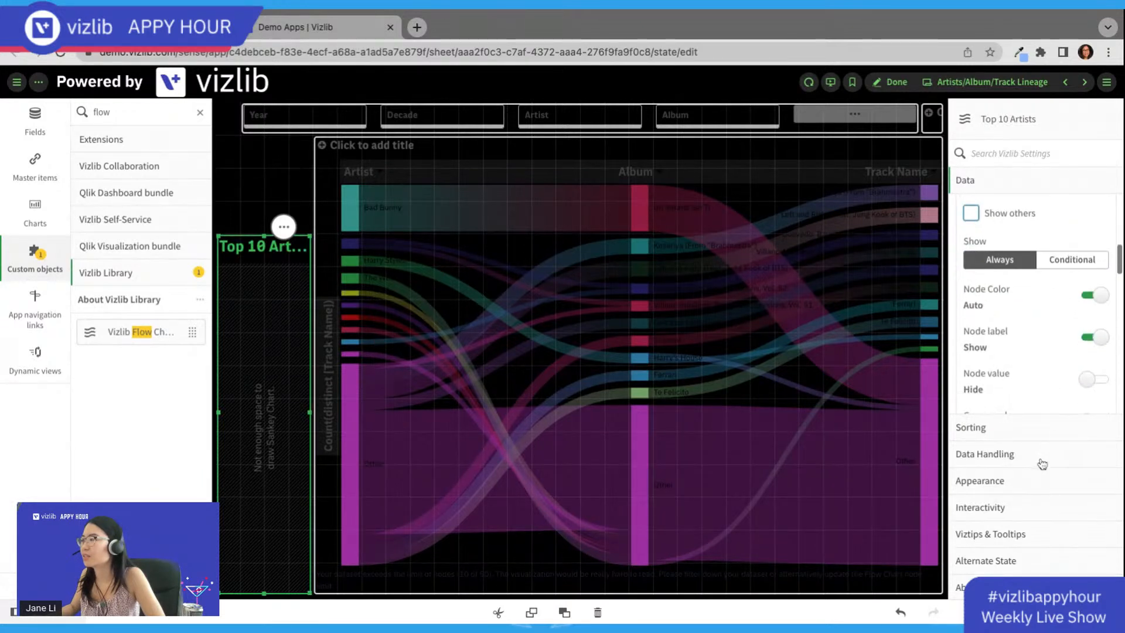
click(1042, 434)
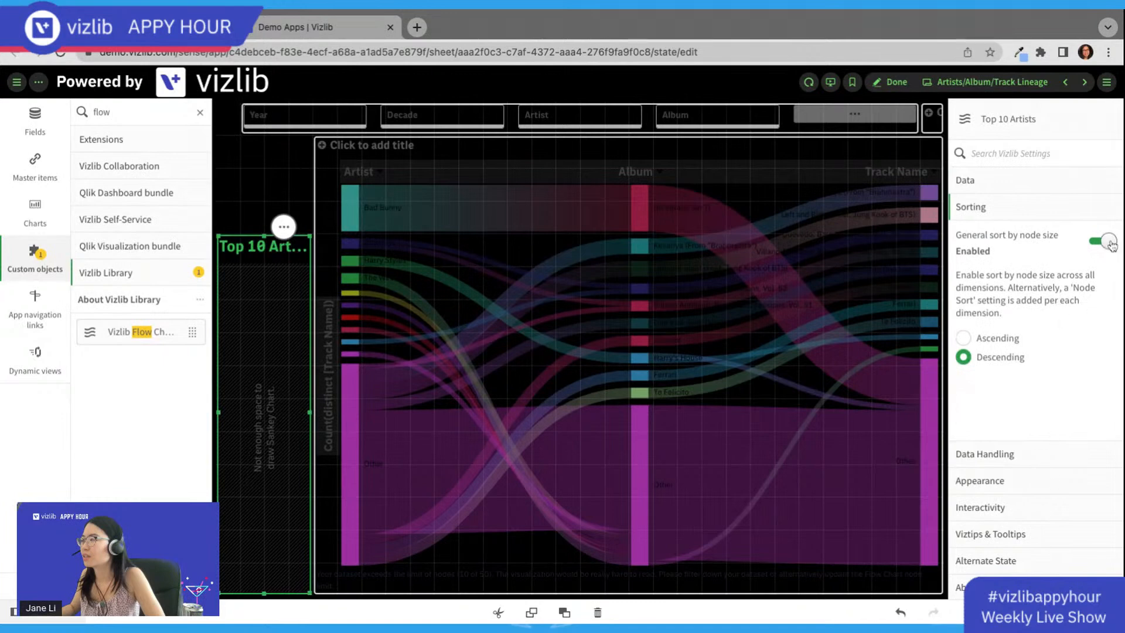
click(990, 452)
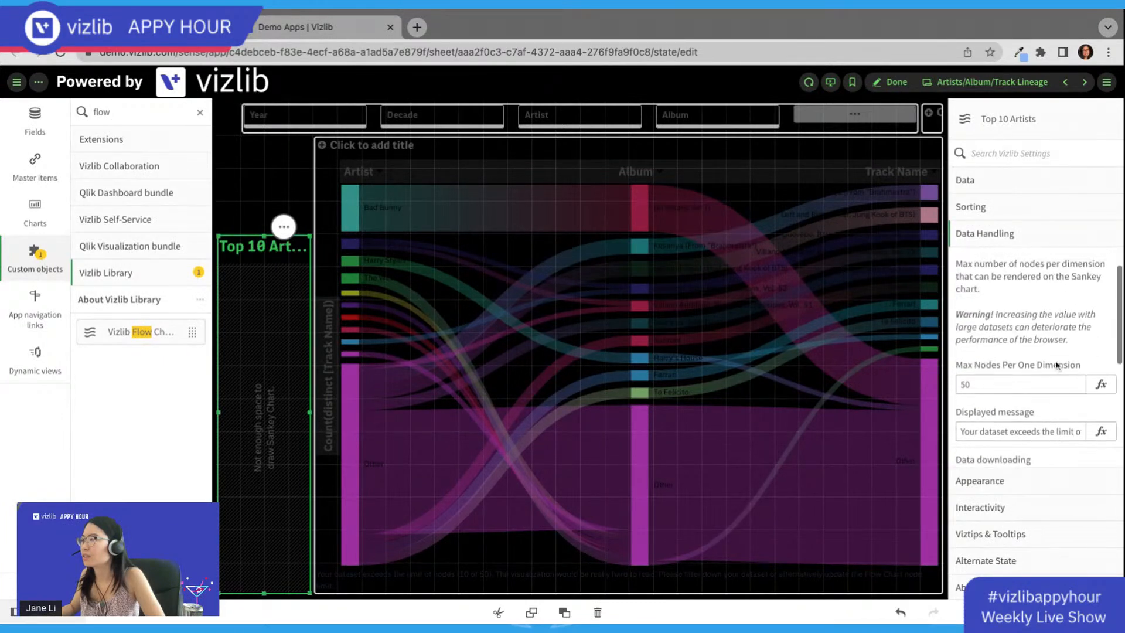
scroll(1049, 363, down, 5)
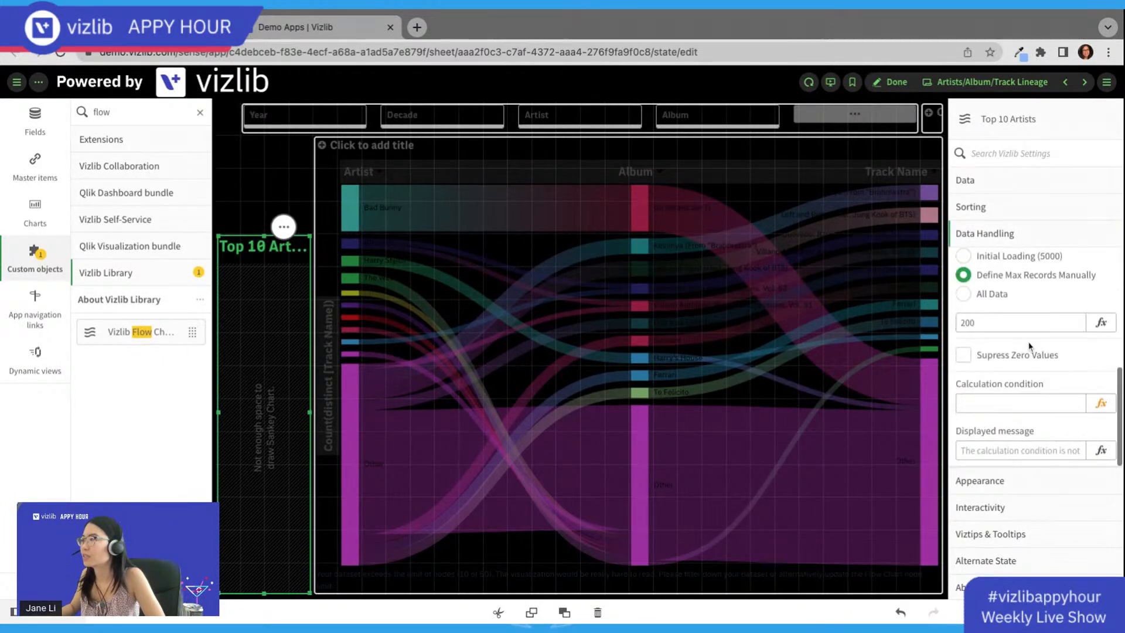
click(761, 340)
click(1006, 207)
click(1008, 187)
scroll(1082, 284, down, 5)
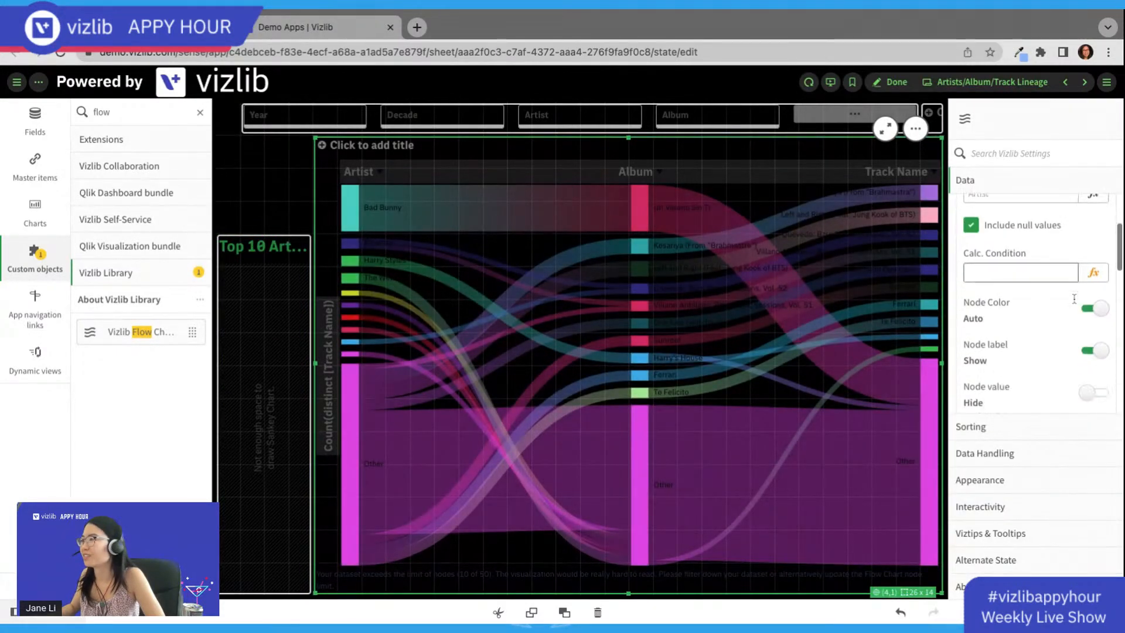
scroll(1055, 282, up, 3)
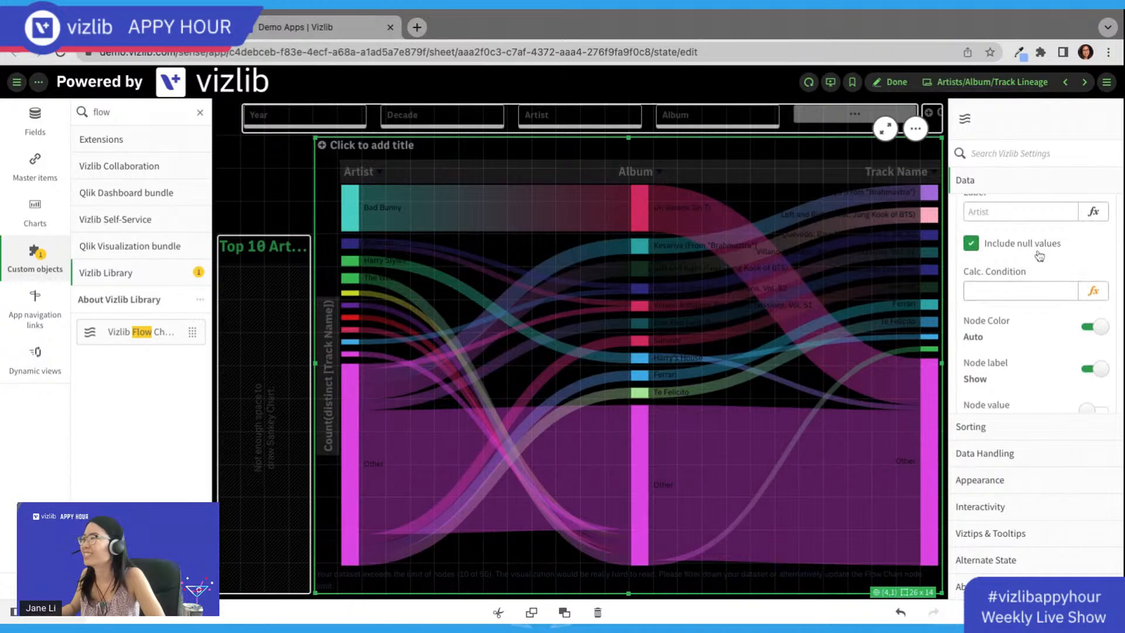
scroll(1040, 261, down, 2)
scroll(1041, 276, down, 5)
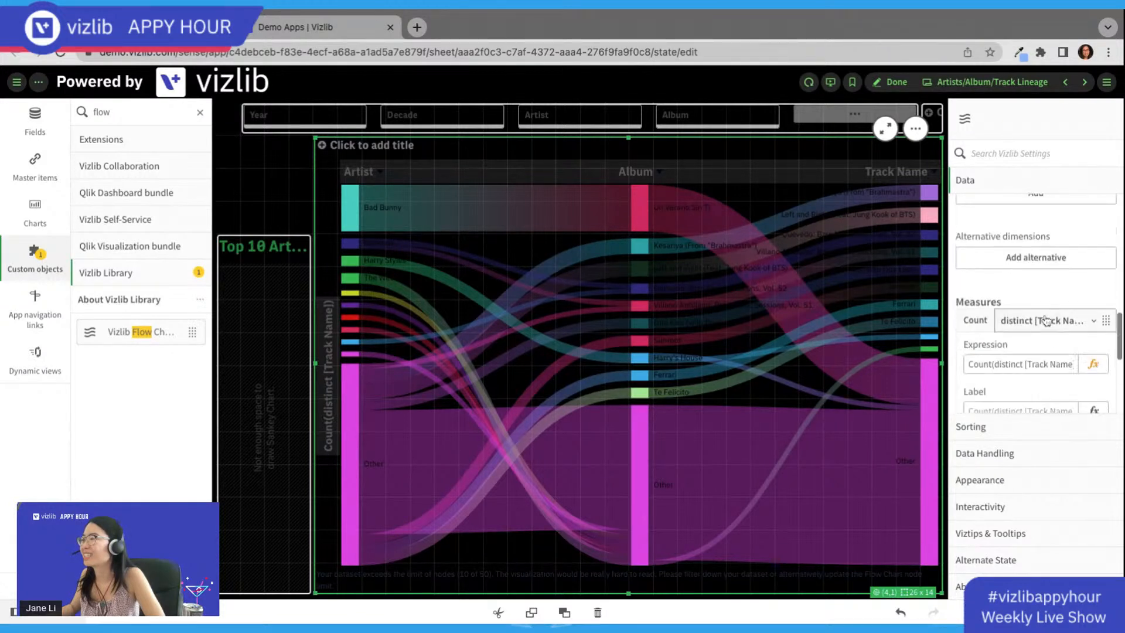
Step: Turn on filtering of the first dimensions in the flow chart's data handling, with its node limit of 10 per dimension
scroll(1044, 302, down, 3)
scroll(1042, 301, up, 3)
scroll(1040, 316, down, 2)
scroll(1035, 340, down, 2)
click(1008, 422)
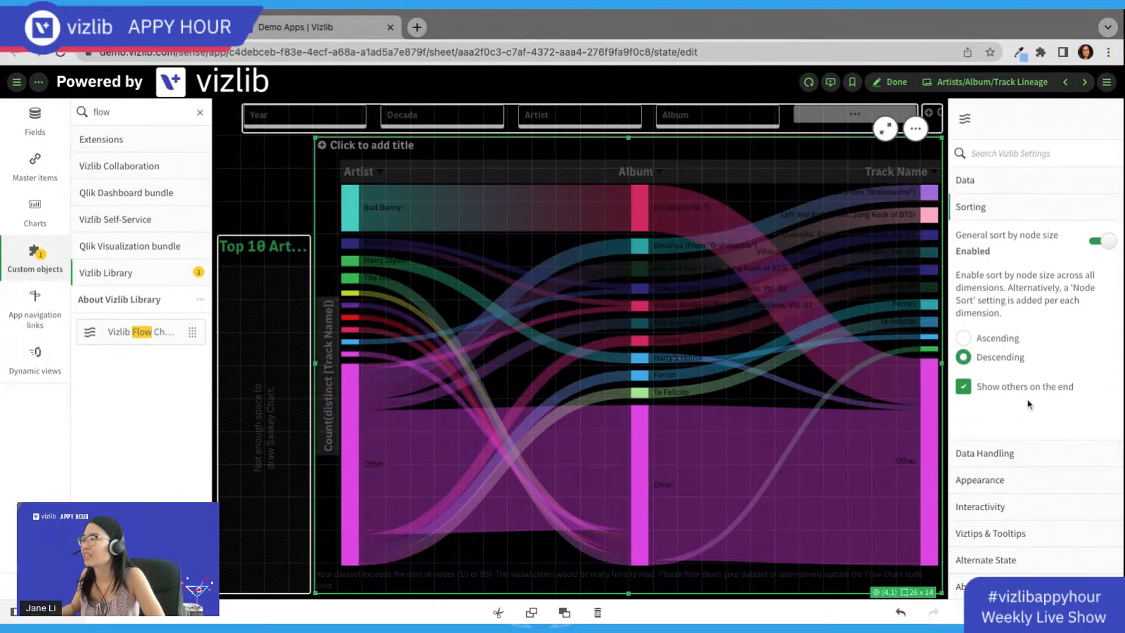
click(986, 452)
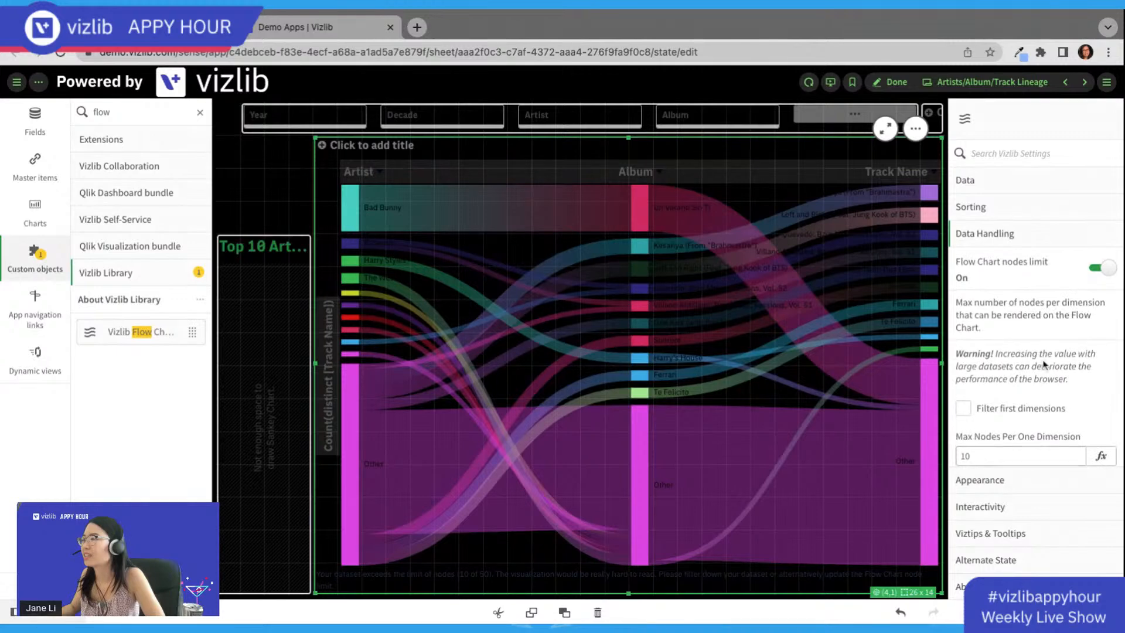
scroll(1032, 293, down, 3)
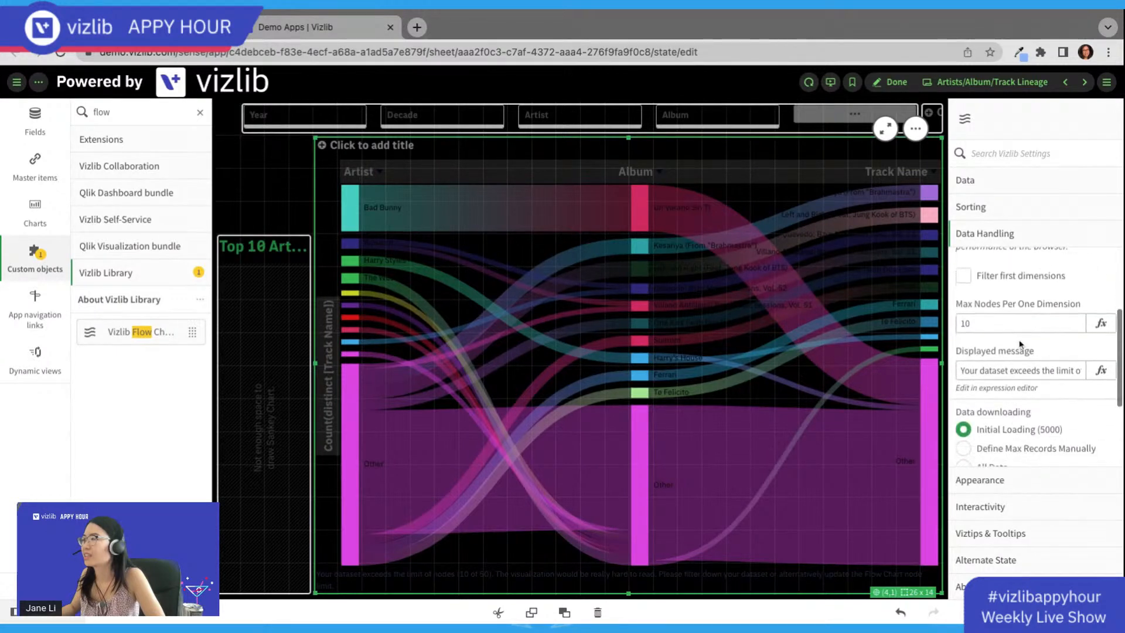
click(1006, 284)
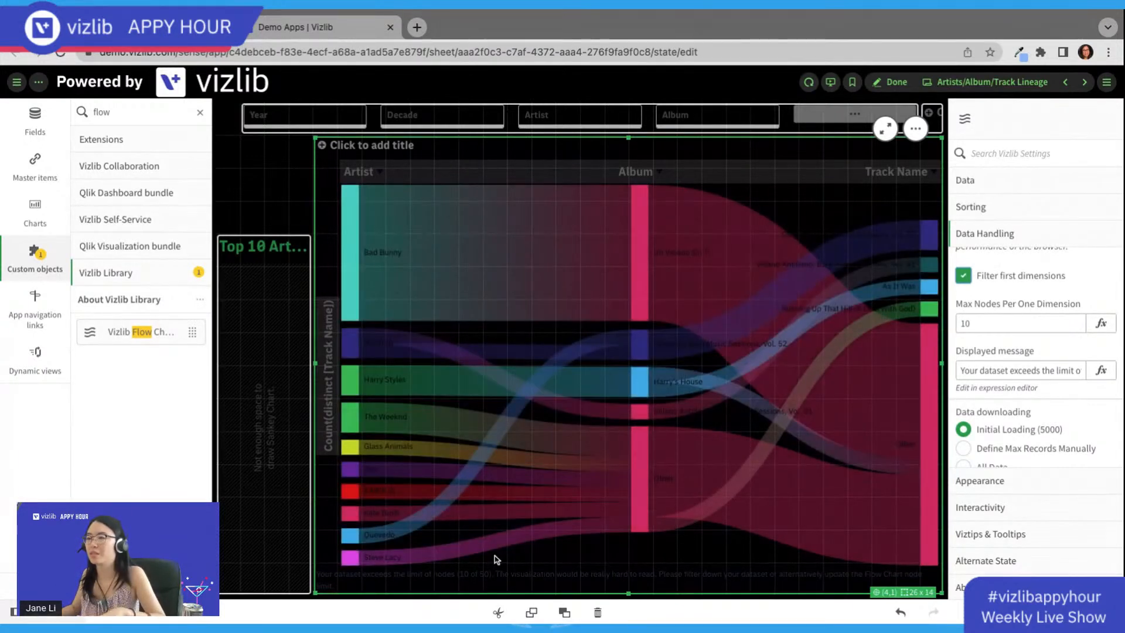
scroll(962, 346, up, 3)
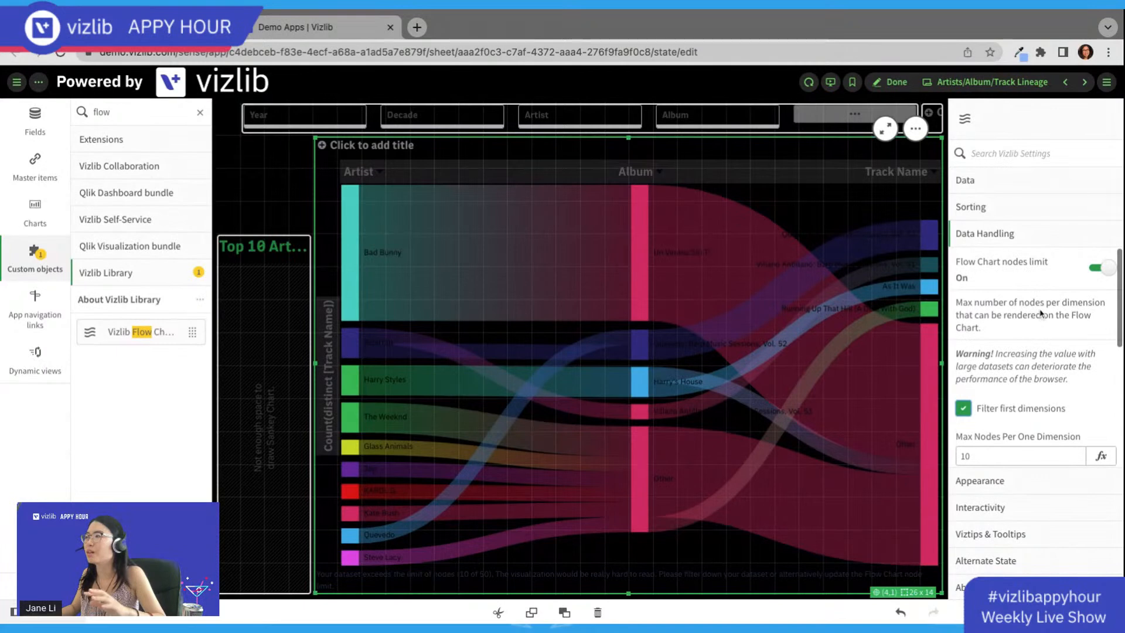
Step: Compare the Top 10 Artists Sankey's Album limitation with the flow chart's Artist dimension settings and data handling options
click(262, 348)
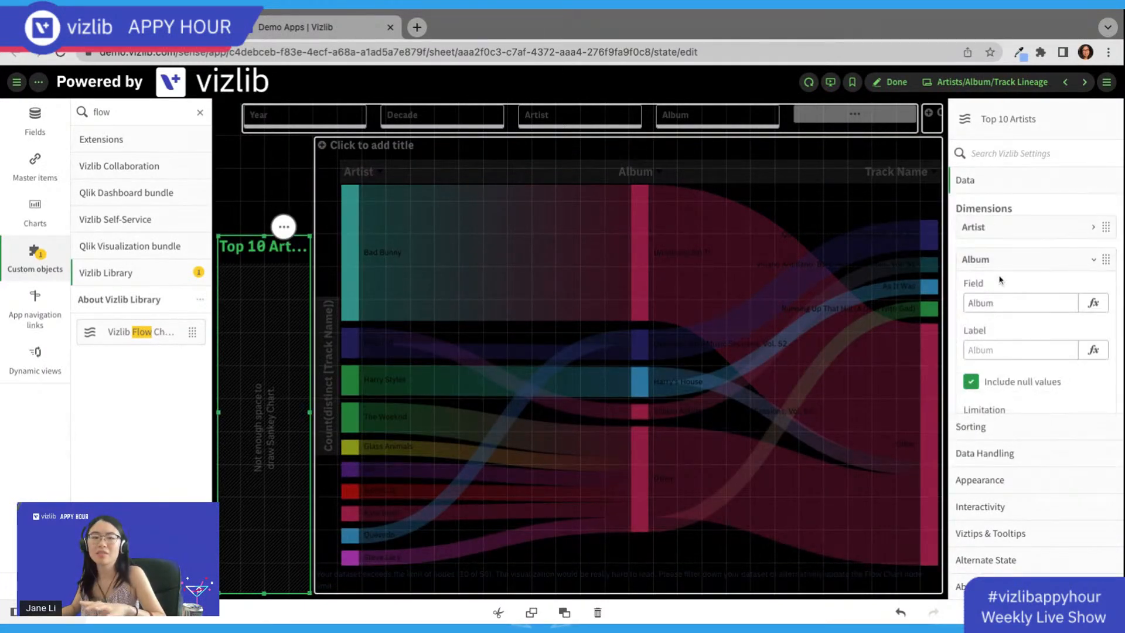
scroll(1021, 352, down, 3)
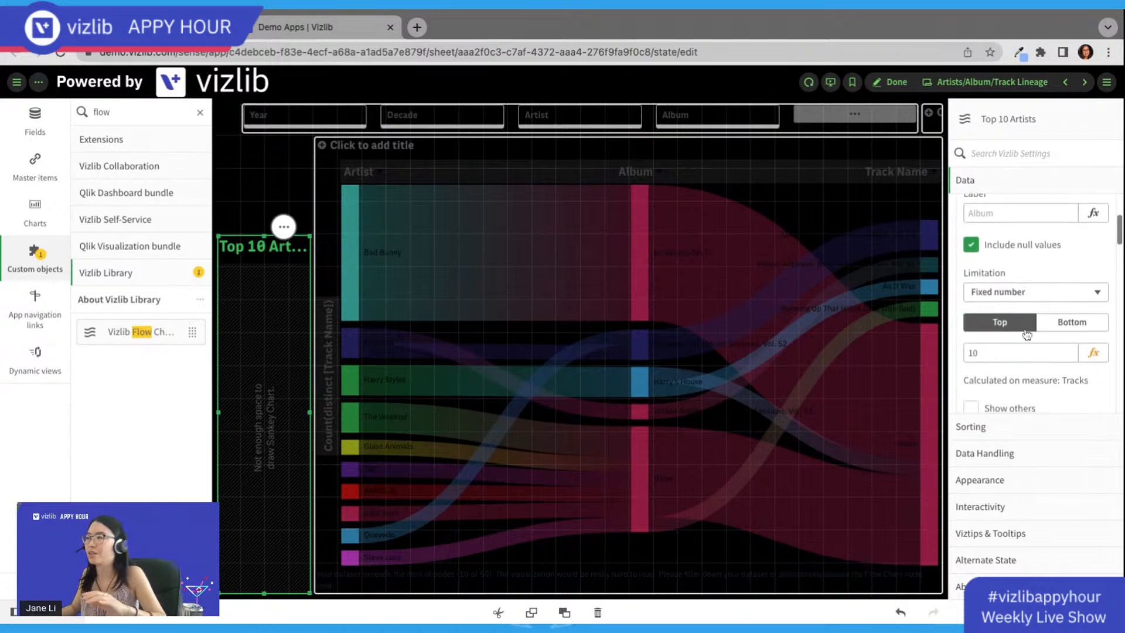
scroll(1021, 394, down, 2)
click(715, 324)
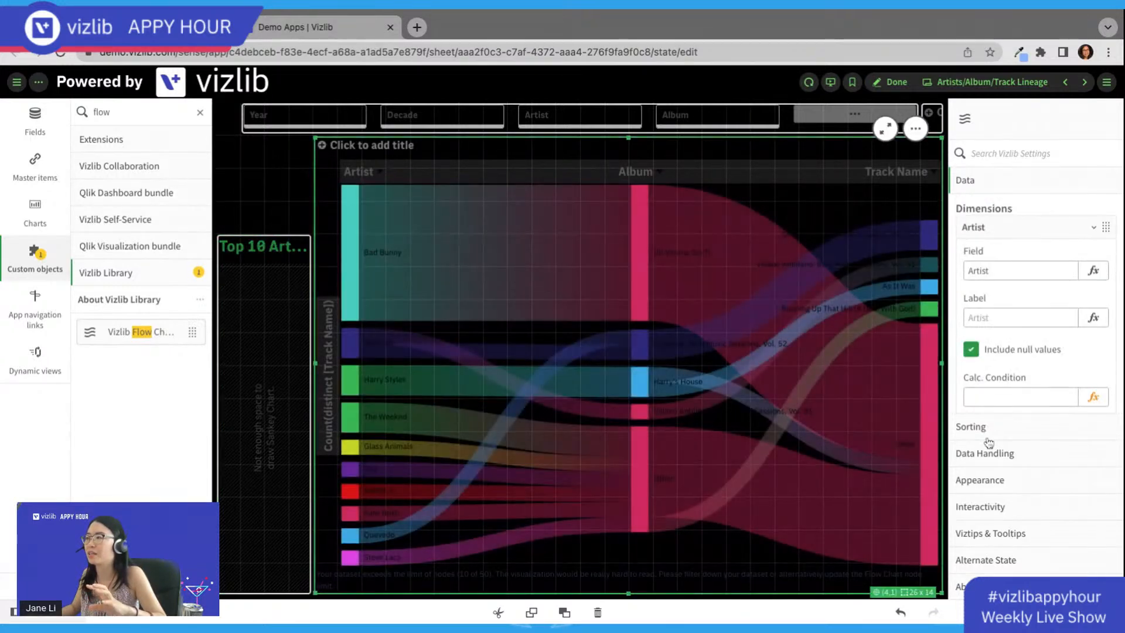
scroll(1020, 434, down, 1)
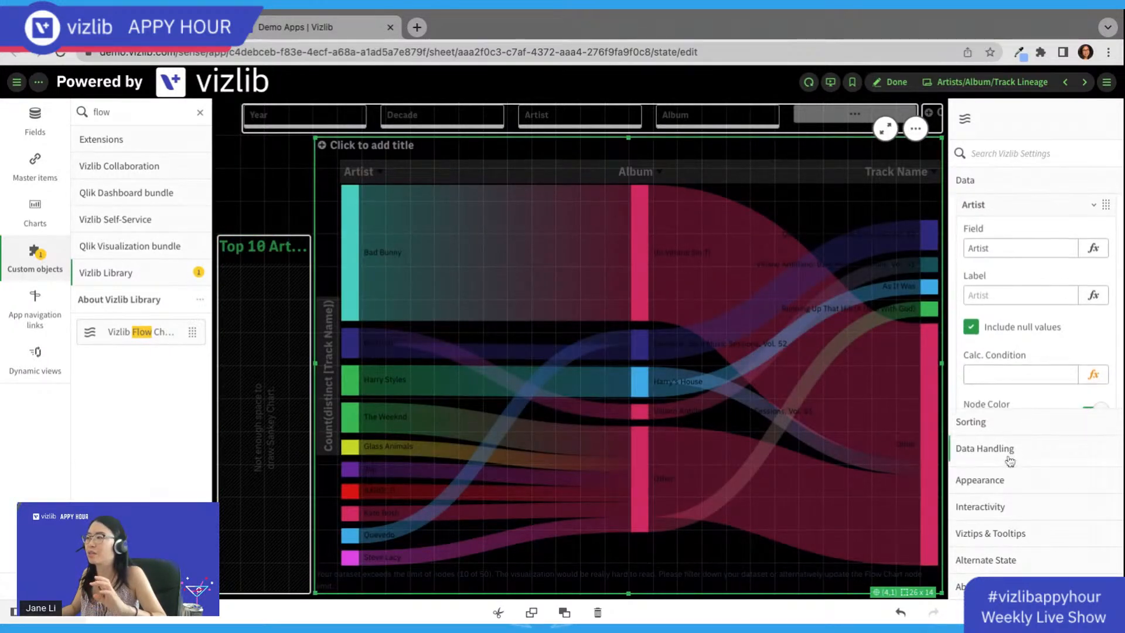
click(1009, 454)
scroll(1078, 352, down, 1)
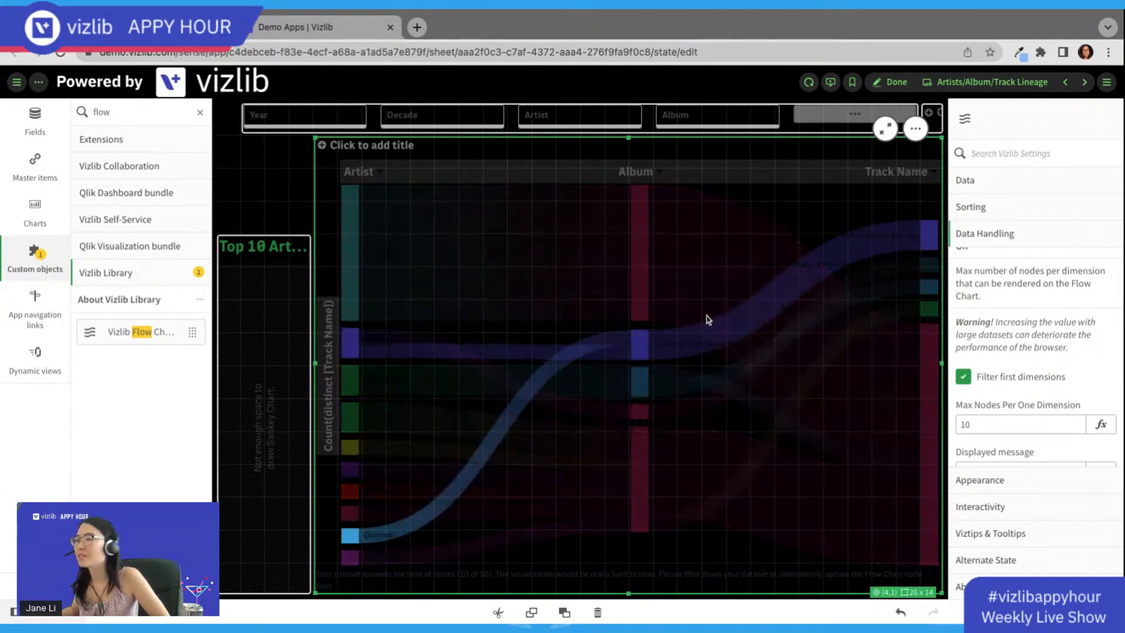
Step: Shrink the Top 10 Artists Sankey to a narrow strip and widen the flow chart to 29 x 14 grid cells beside it
click(243, 290)
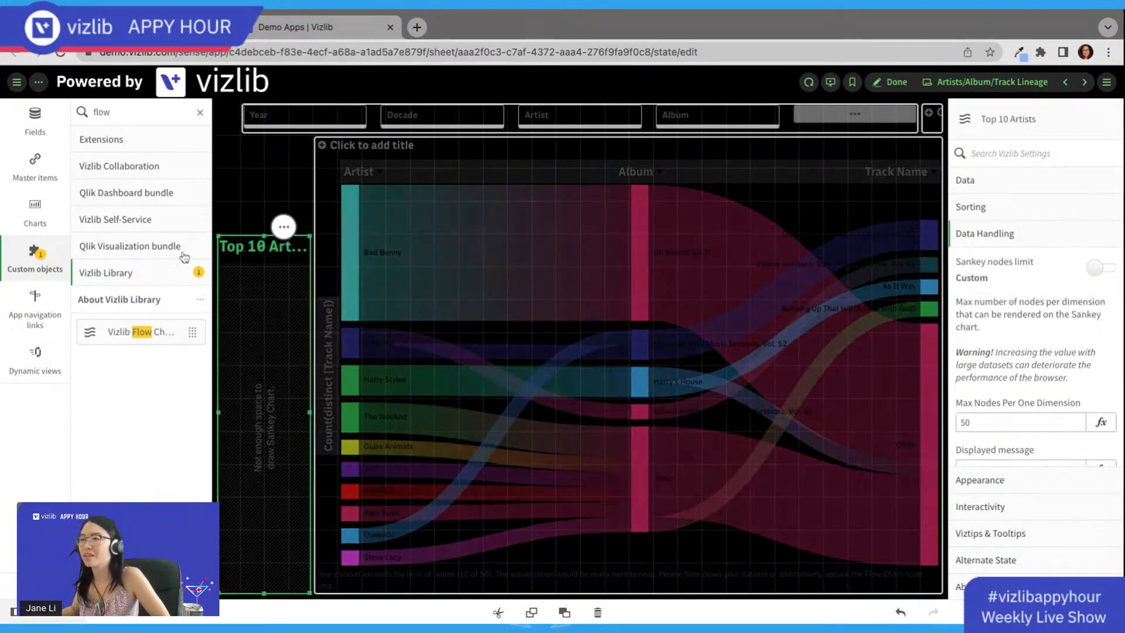
click(41, 245)
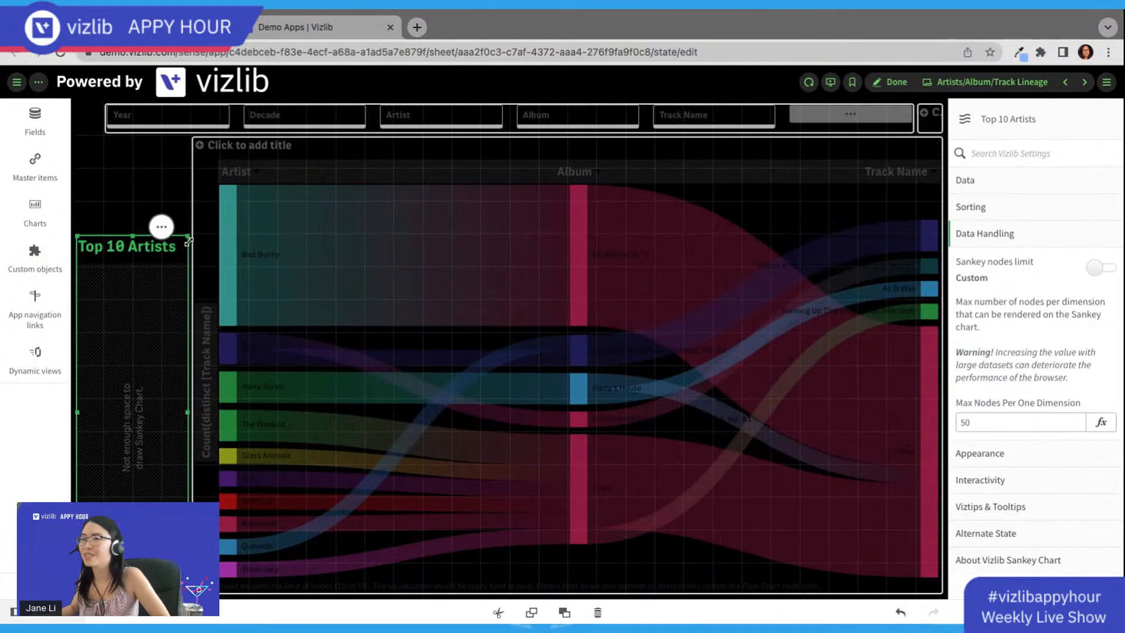
drag(188, 239, 101, 401)
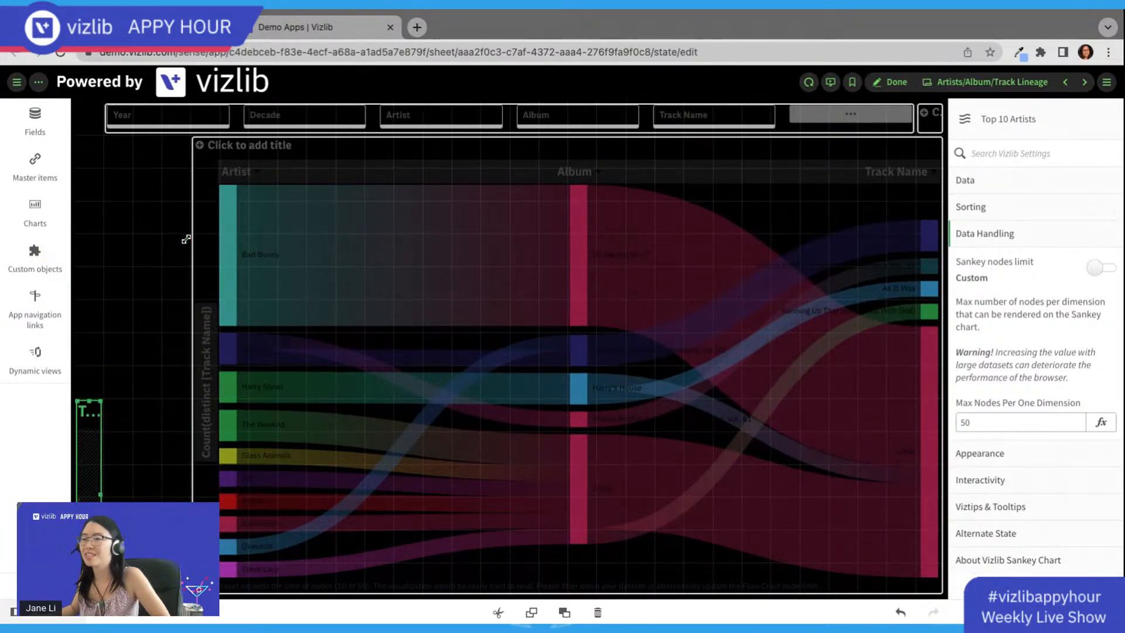
click(276, 346)
drag(193, 363, 367, 363)
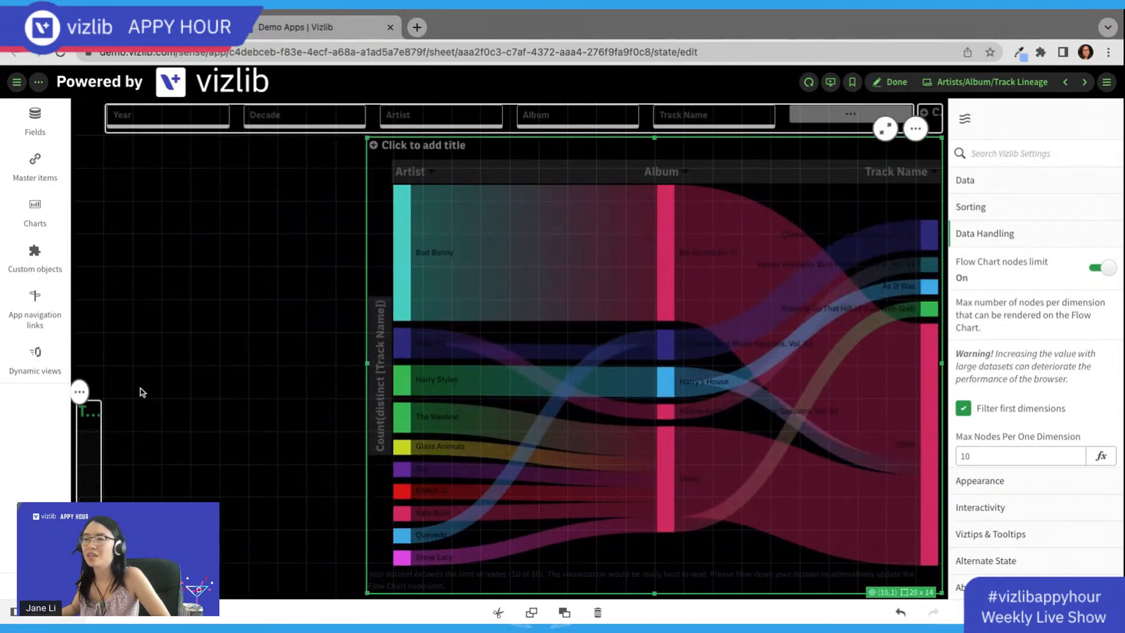
click(102, 400)
drag(100, 403, 139, 326)
click(367, 386)
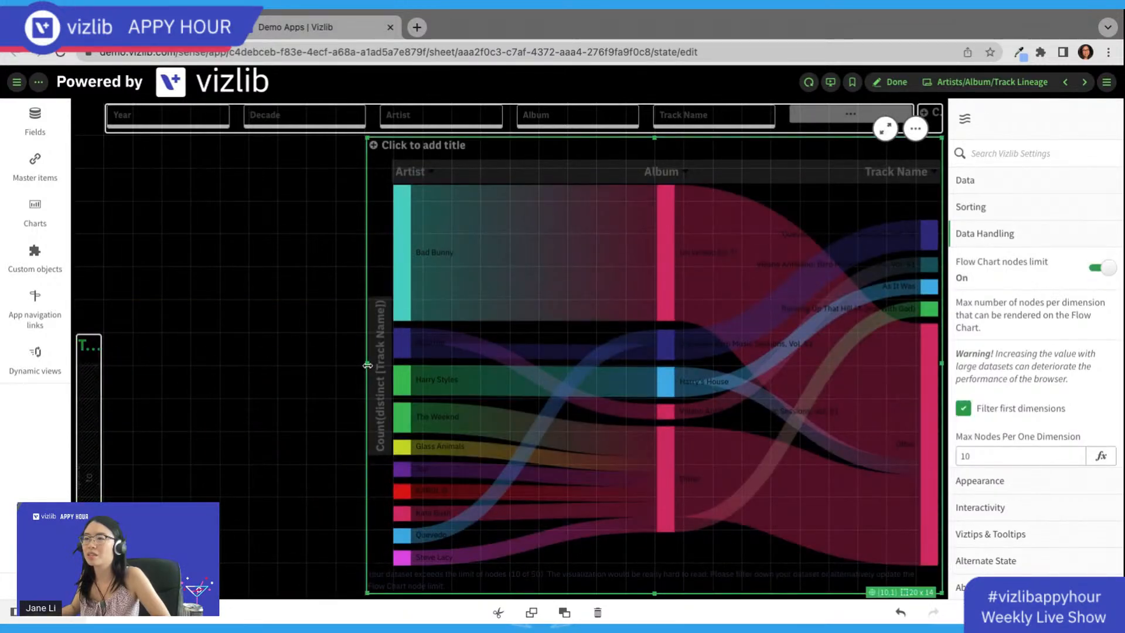
drag(367, 365, 107, 364)
Step: Title the flow chart "Top 10 Artists and their Album Tracks"
click(175, 150)
text(Top 10 Artists and their Album T)
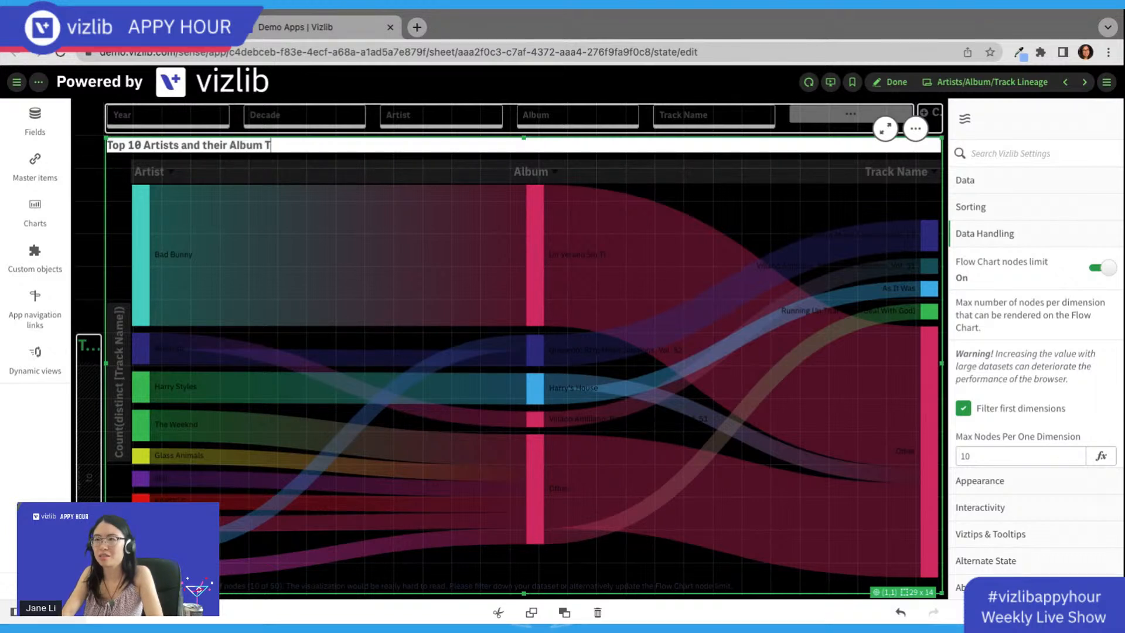
key(Return)
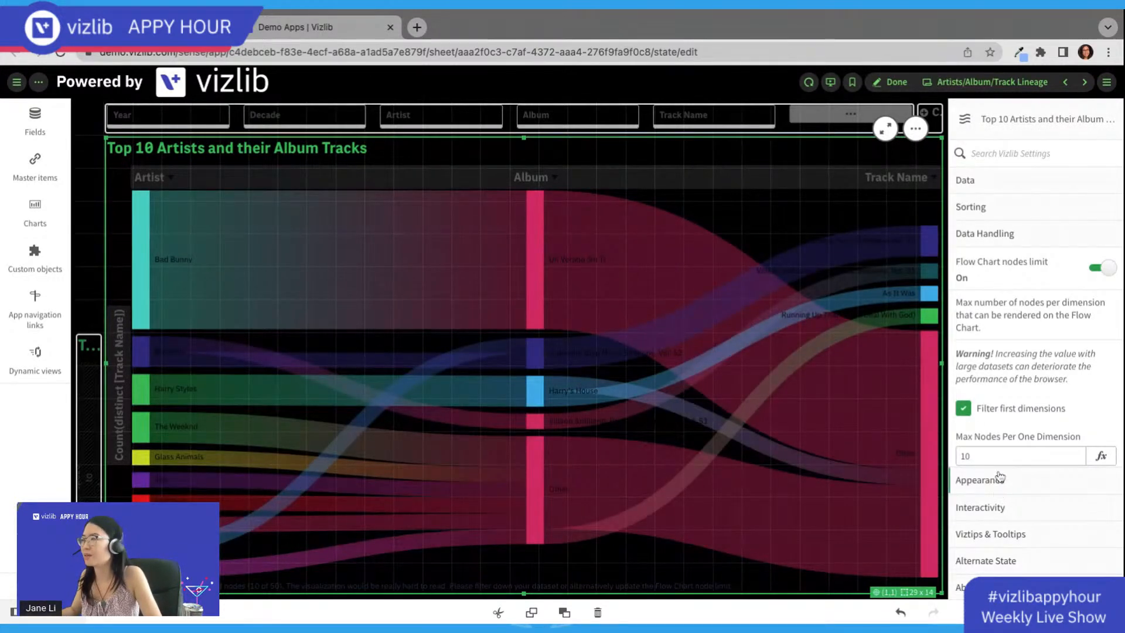
Step: Adjust the flow chart's node spacing by trying 48 px and 0 px, and set the distance between nodes to 1 px
click(1000, 477)
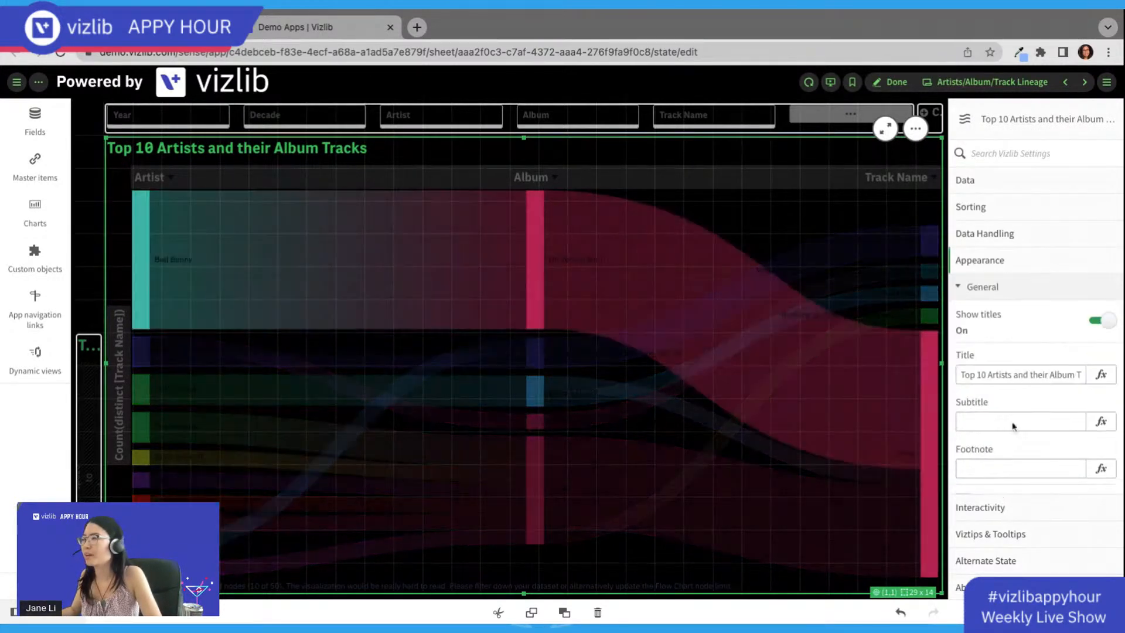
scroll(1020, 428, down, 2)
scroll(1032, 418, up, 2)
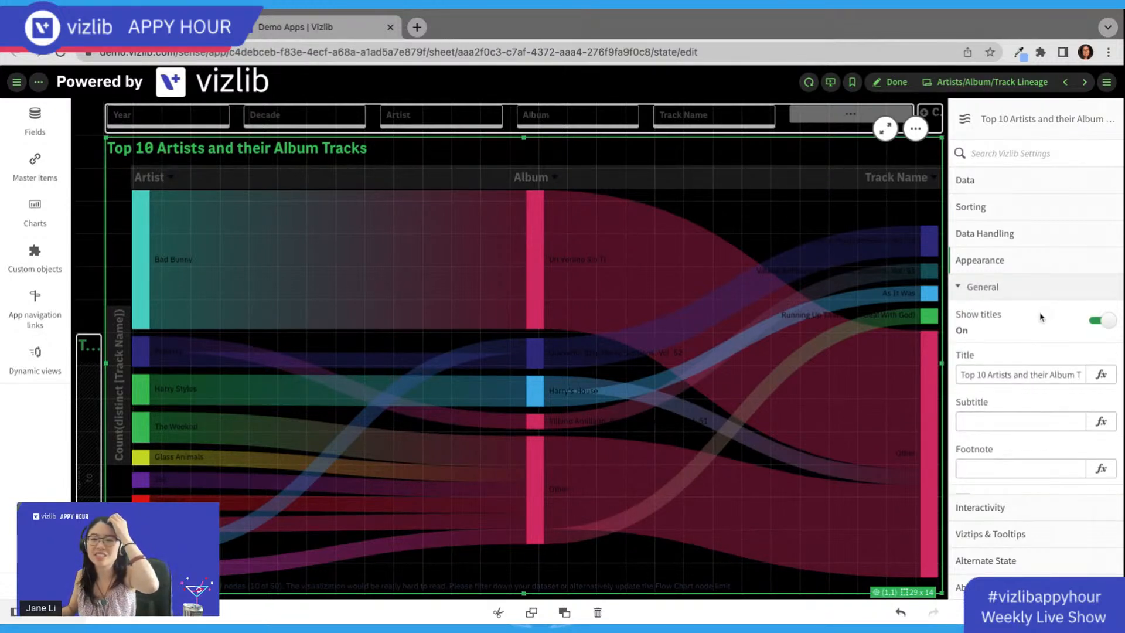
click(1015, 519)
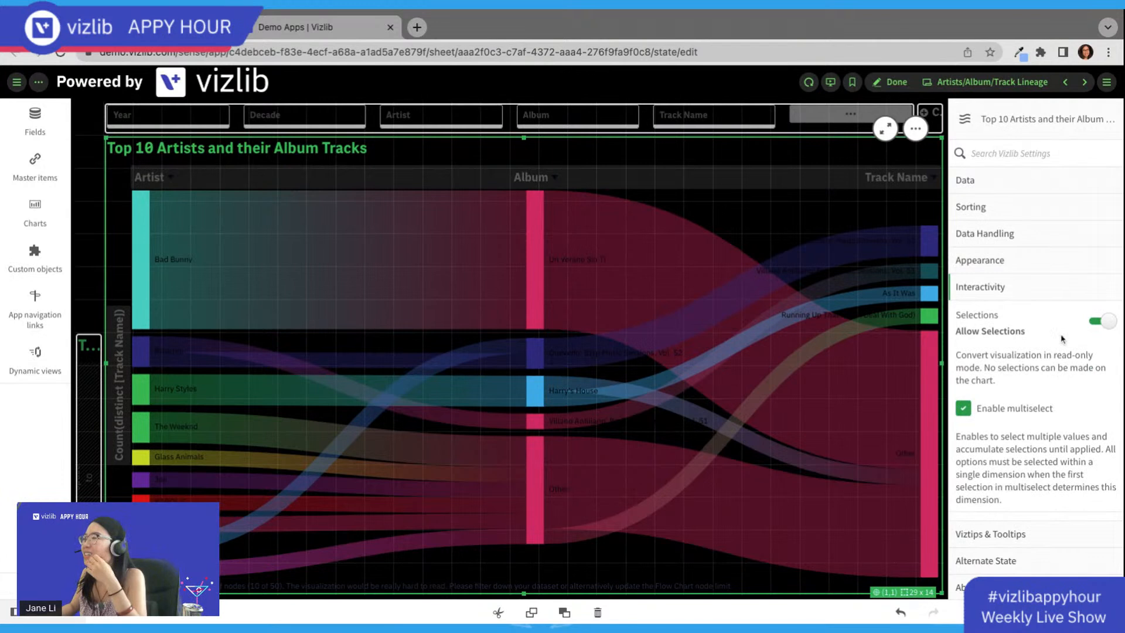
scroll(1052, 398, down, 5)
scroll(1049, 480, down, 3)
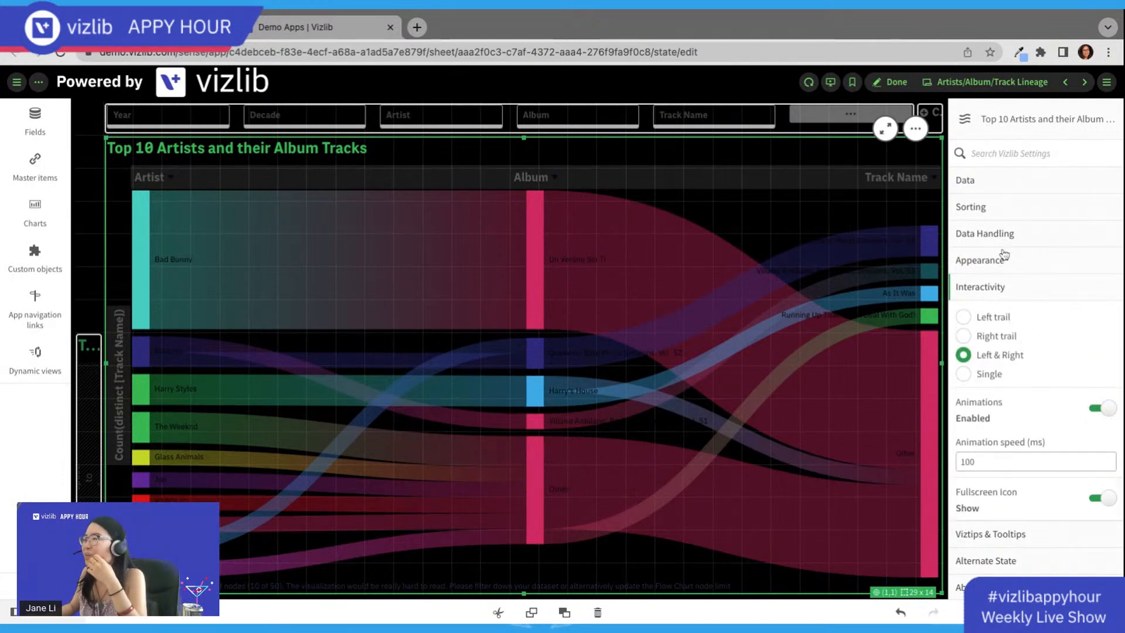
click(1000, 264)
scroll(1059, 440, down, 10)
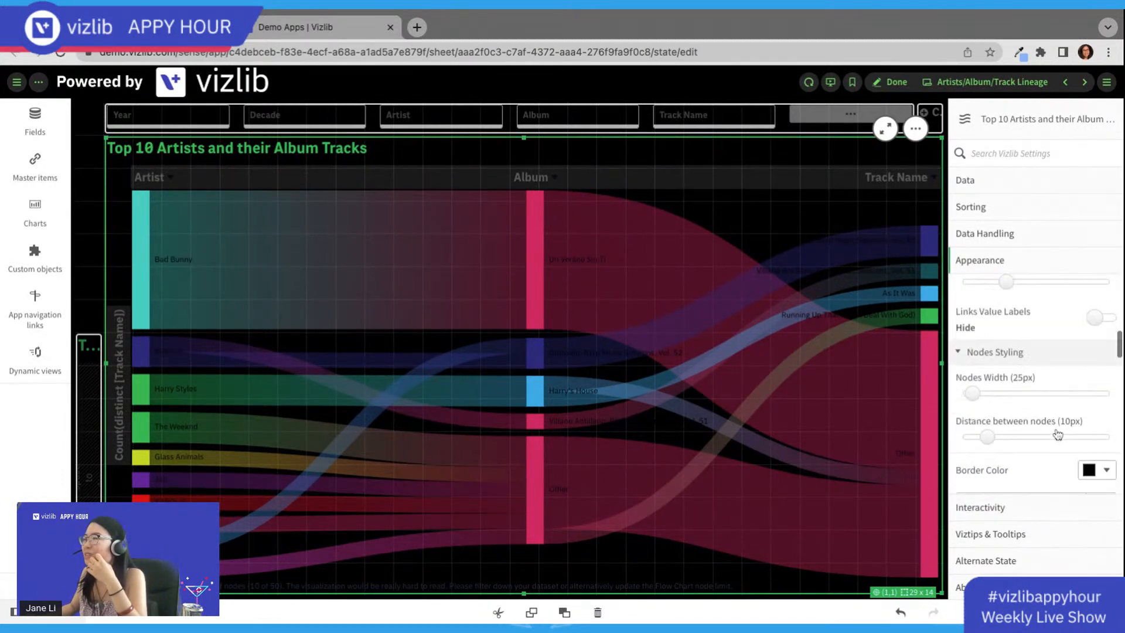
scroll(1041, 384, up, 2)
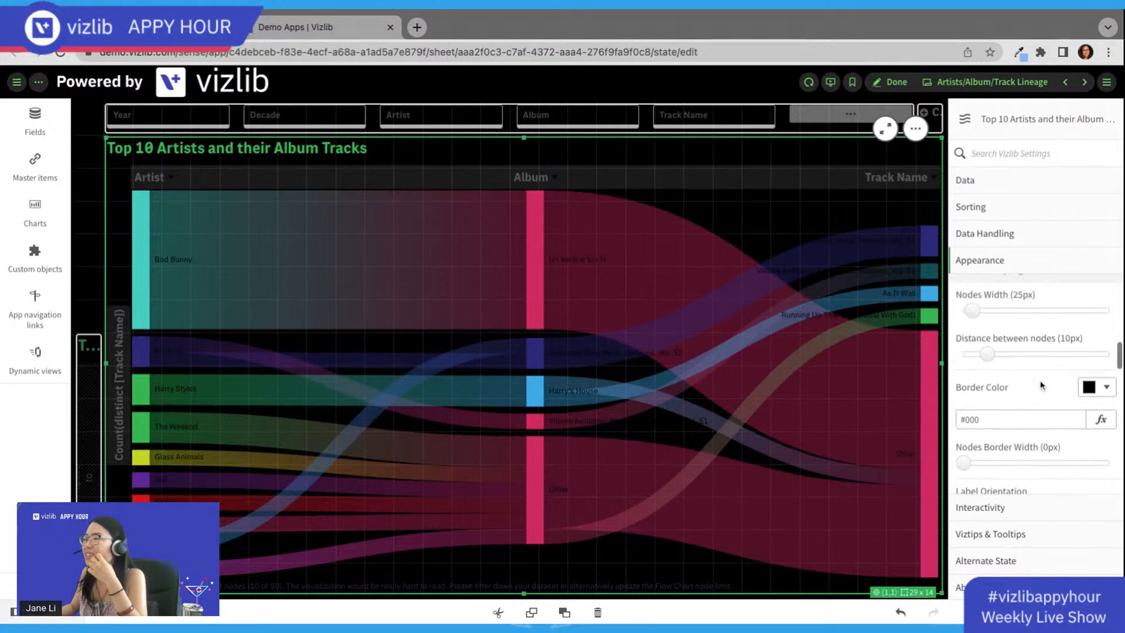
scroll(976, 434, down, 2)
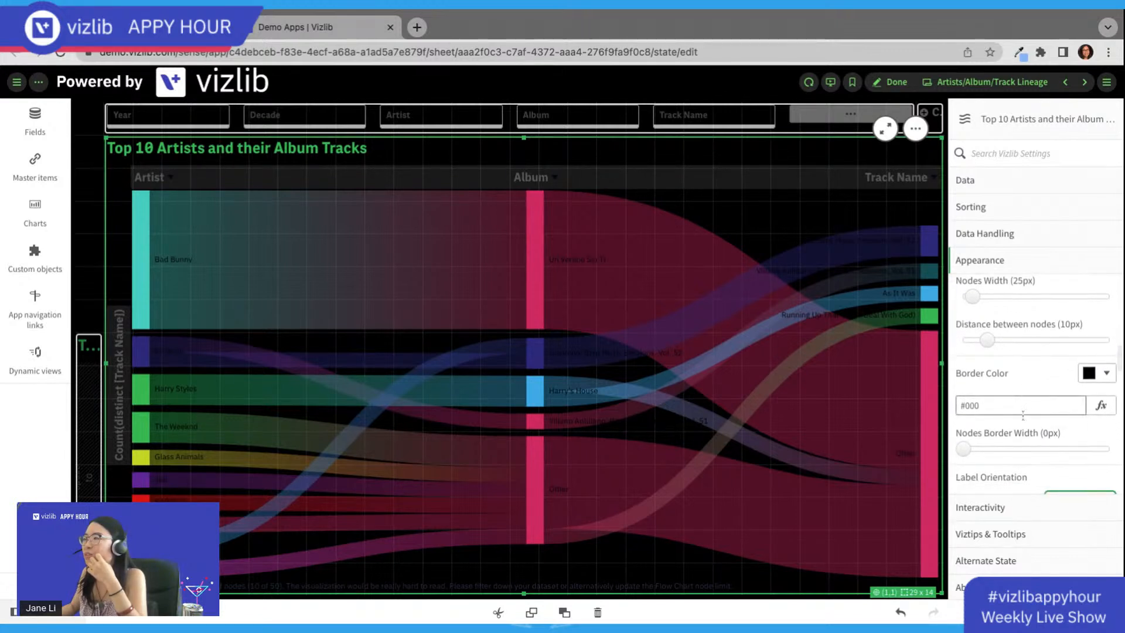
scroll(984, 425, up, 1)
drag(988, 349, 1080, 349)
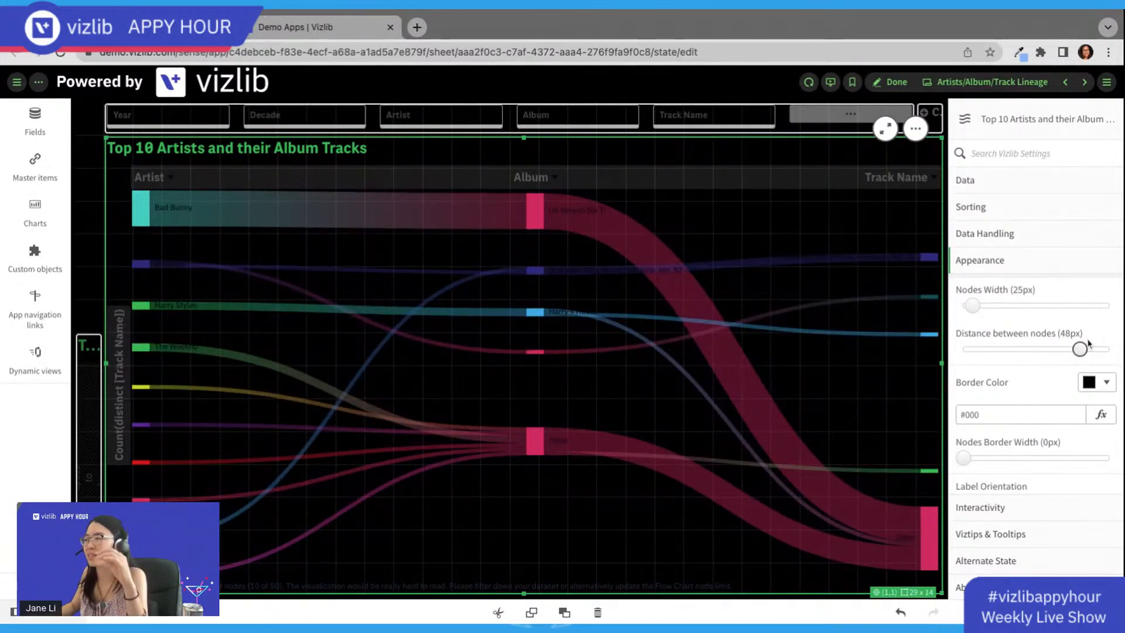
drag(1080, 349, 963, 349)
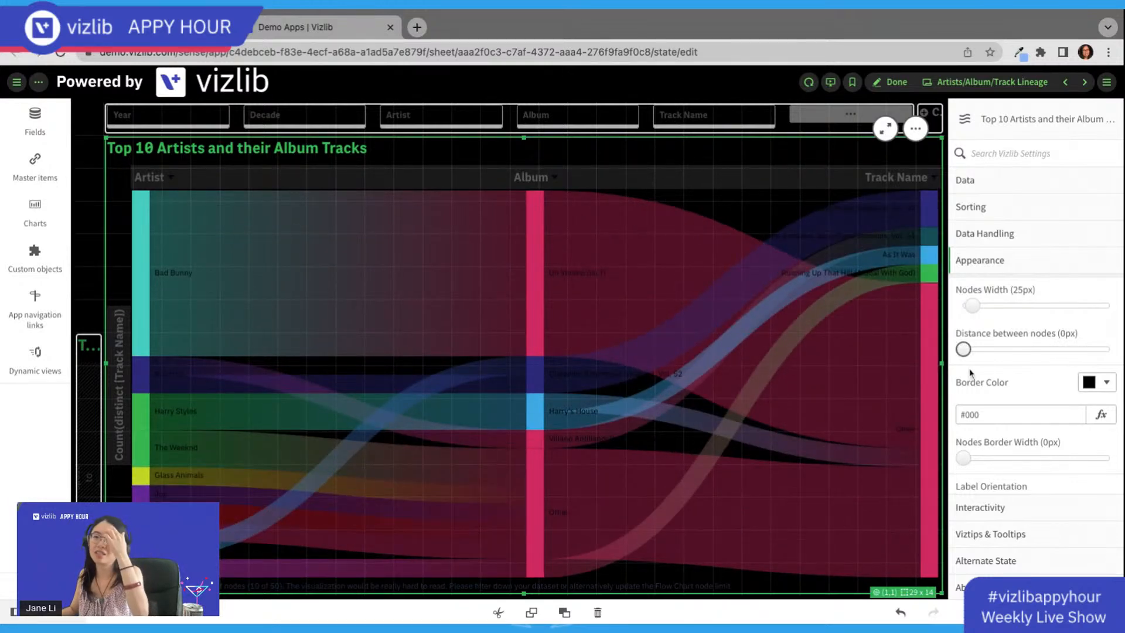
drag(961, 351, 966, 350)
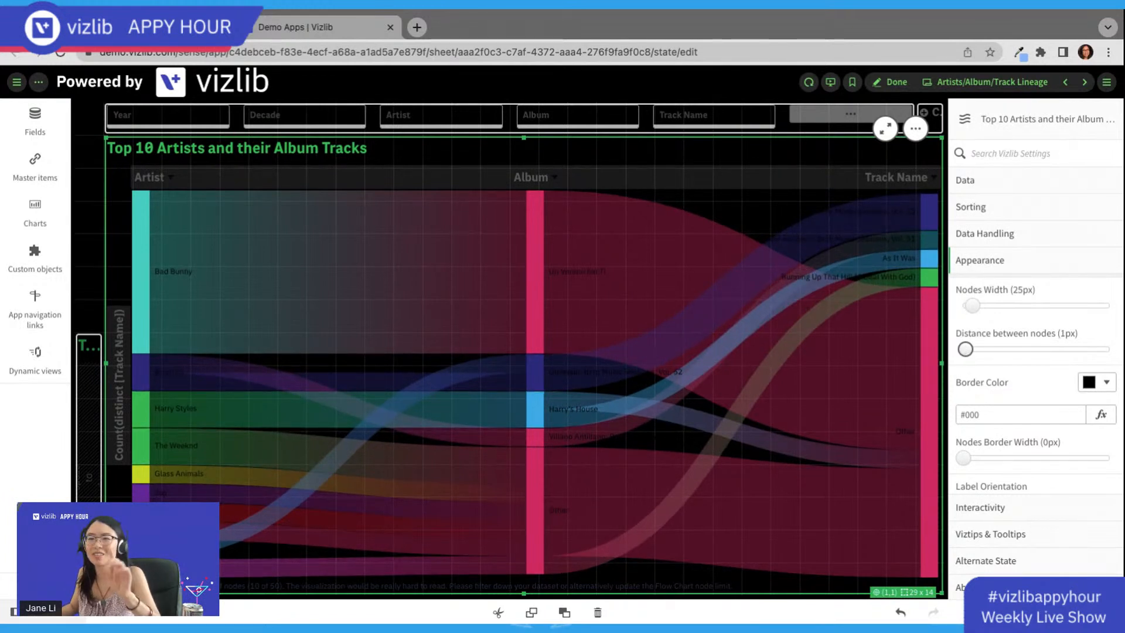
Step: Set the label font color of the flow chart's nodes to white (#ffffff)
scroll(988, 375, down, 4)
scroll(1023, 374, down, 2)
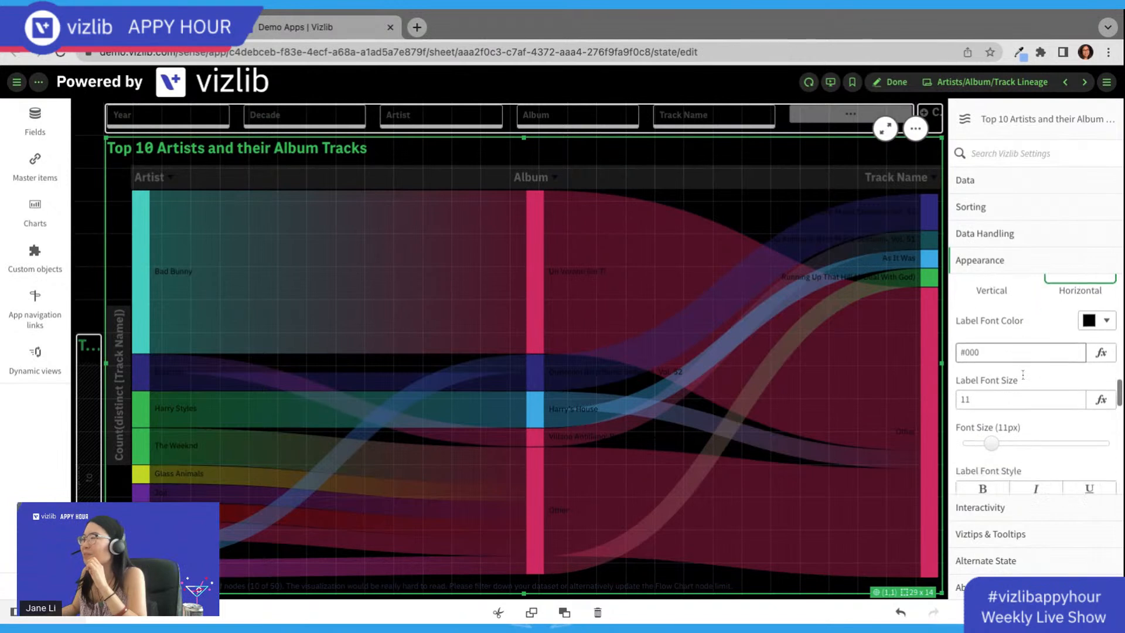
click(1094, 299)
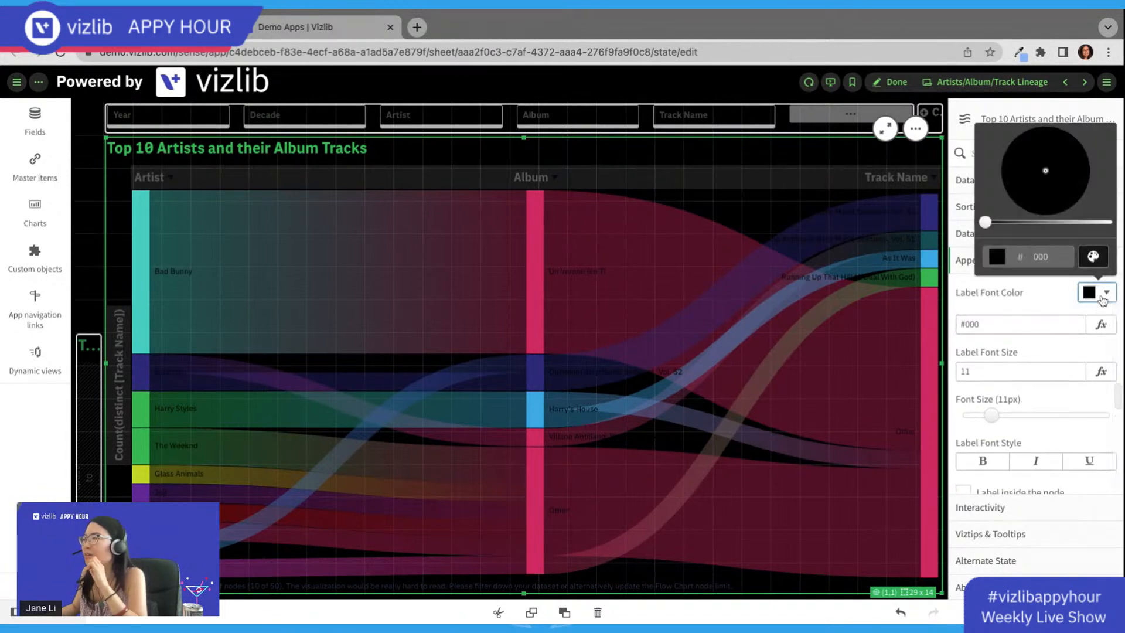
click(1093, 256)
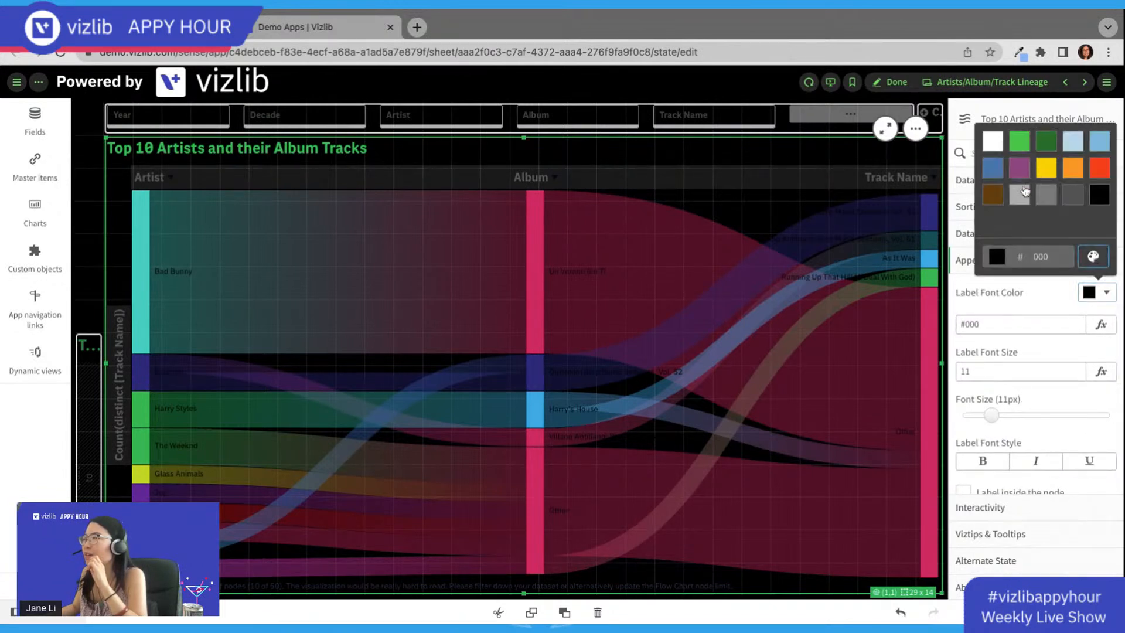
click(990, 142)
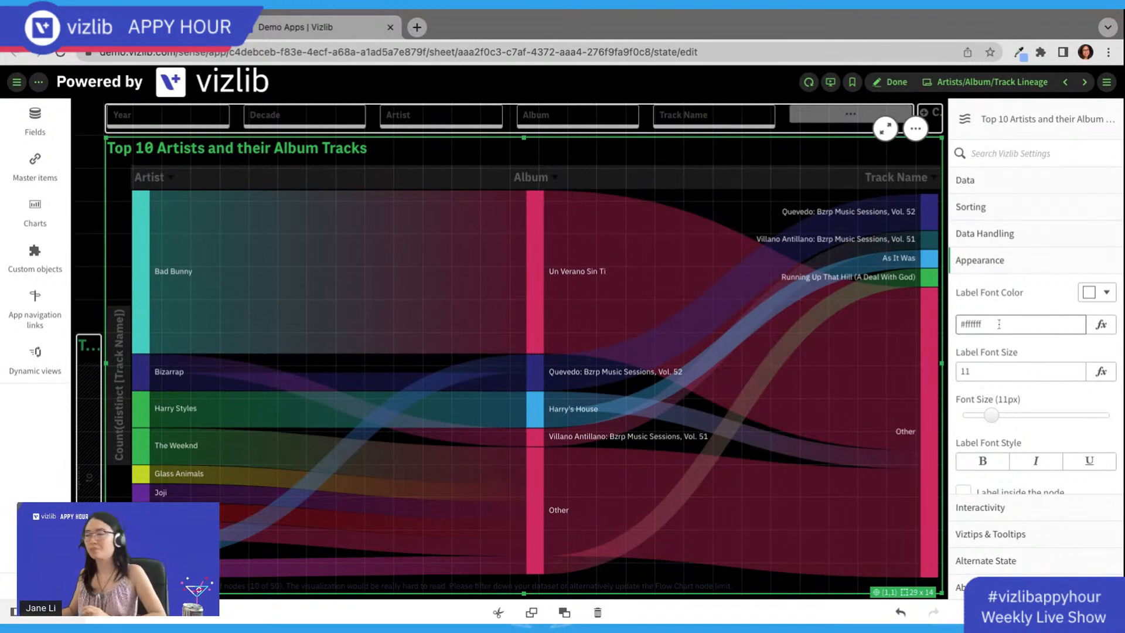
Step: Review the flow chart's label, dimension title, node and link appearance settings, and open its color settings
scroll(999, 324, down, 4)
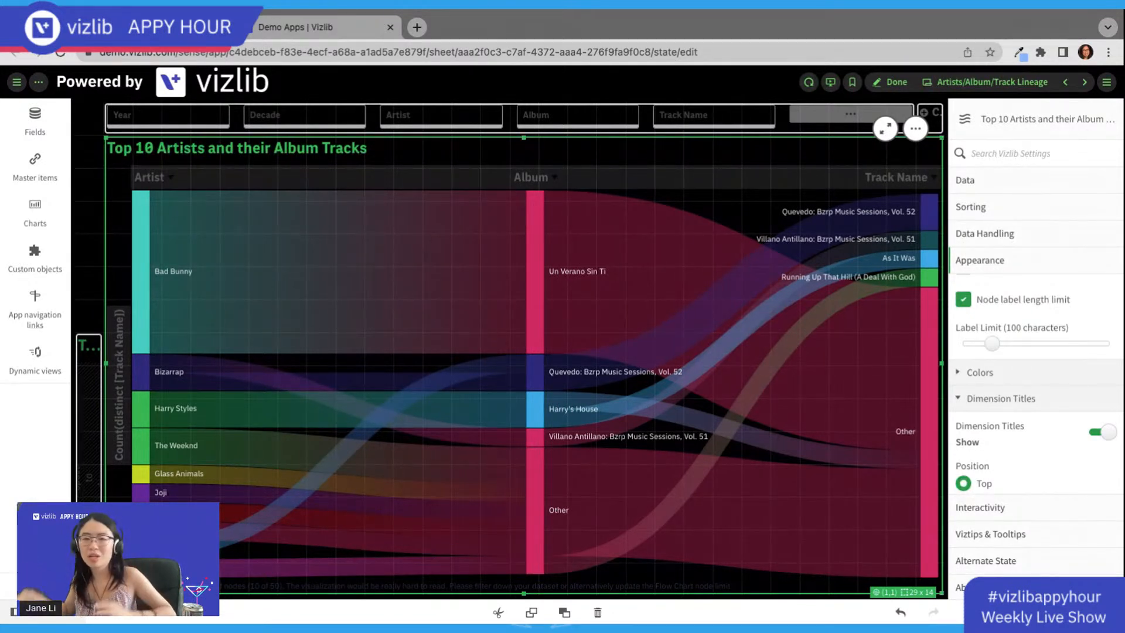
scroll(1053, 437, down, 5)
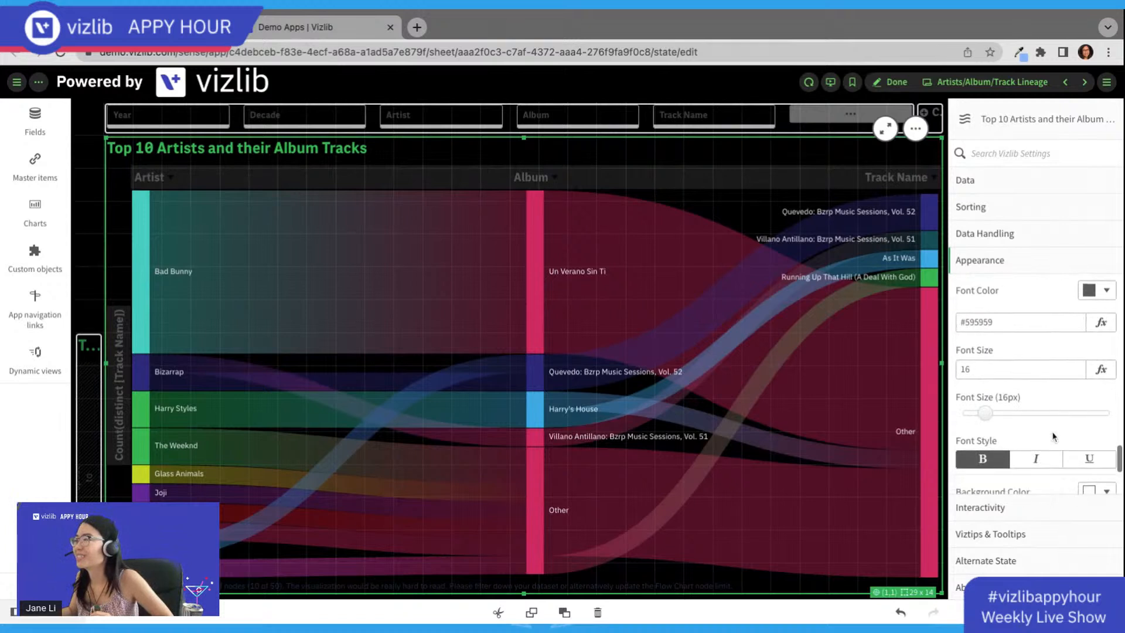
scroll(1048, 402, up, 1)
scroll(1041, 328, down, 3)
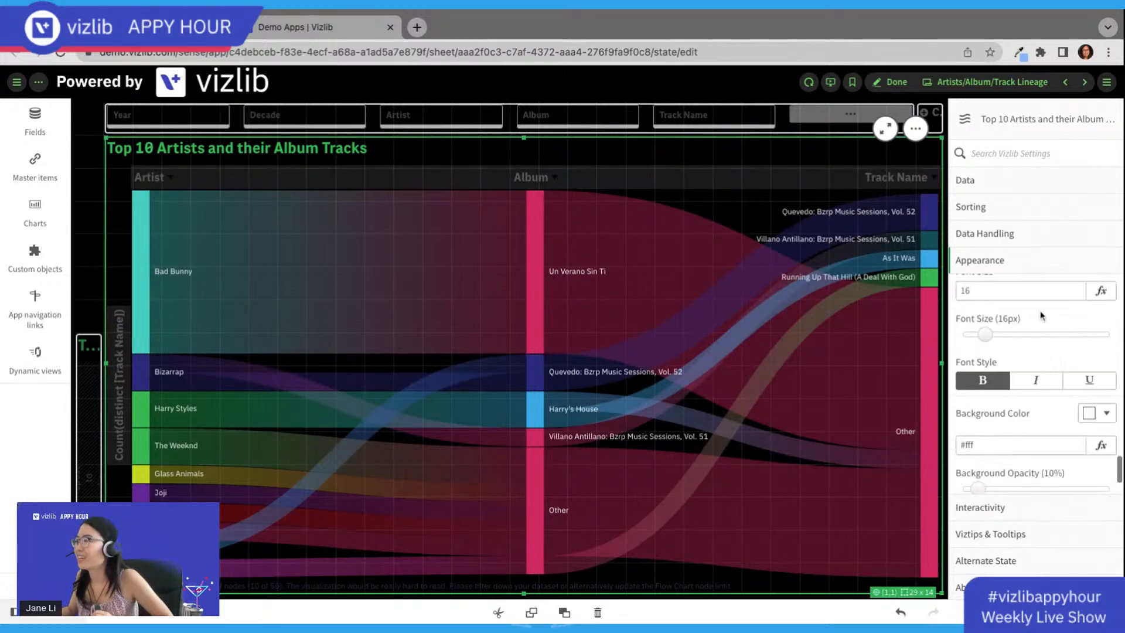
scroll(1031, 352, up, 5)
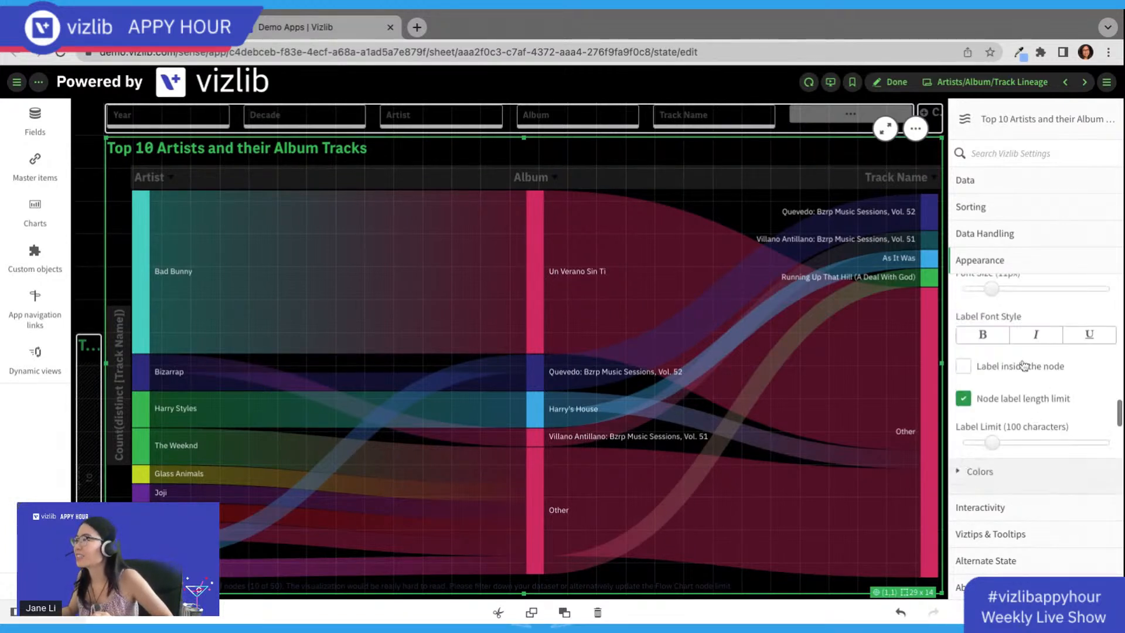
scroll(1022, 352, up, 5)
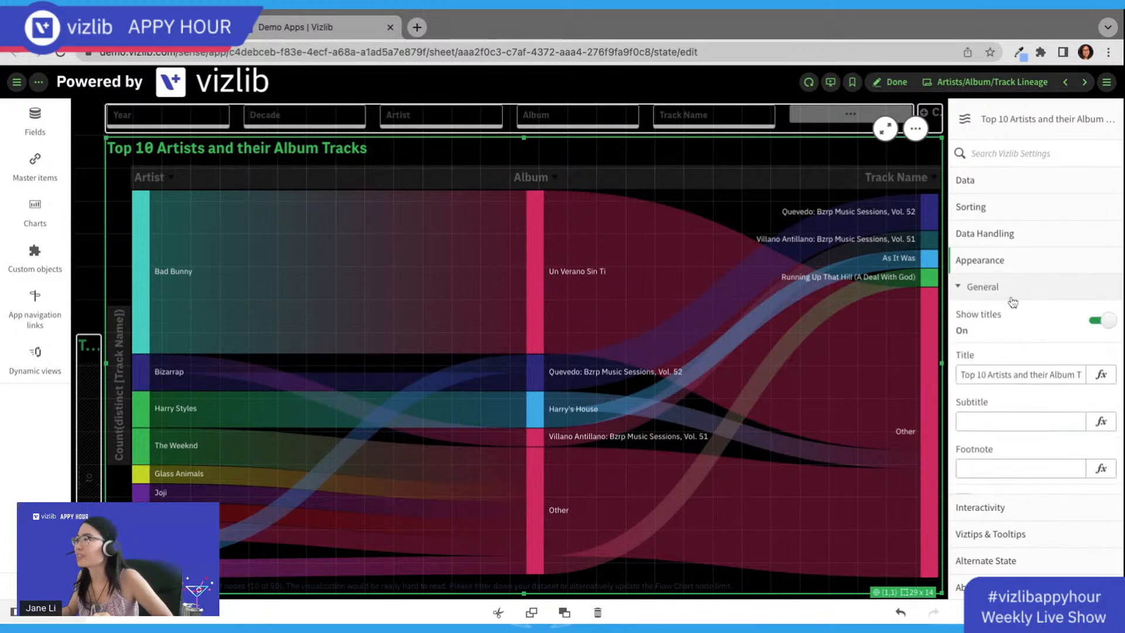
click(1013, 290)
click(1006, 313)
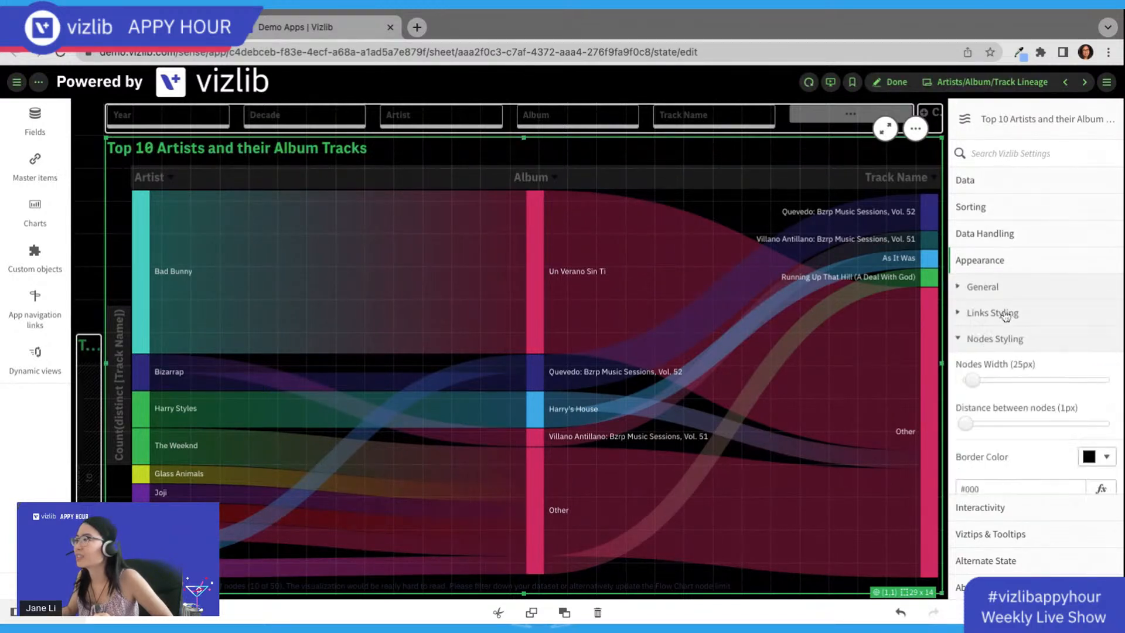
click(989, 346)
click(989, 346)
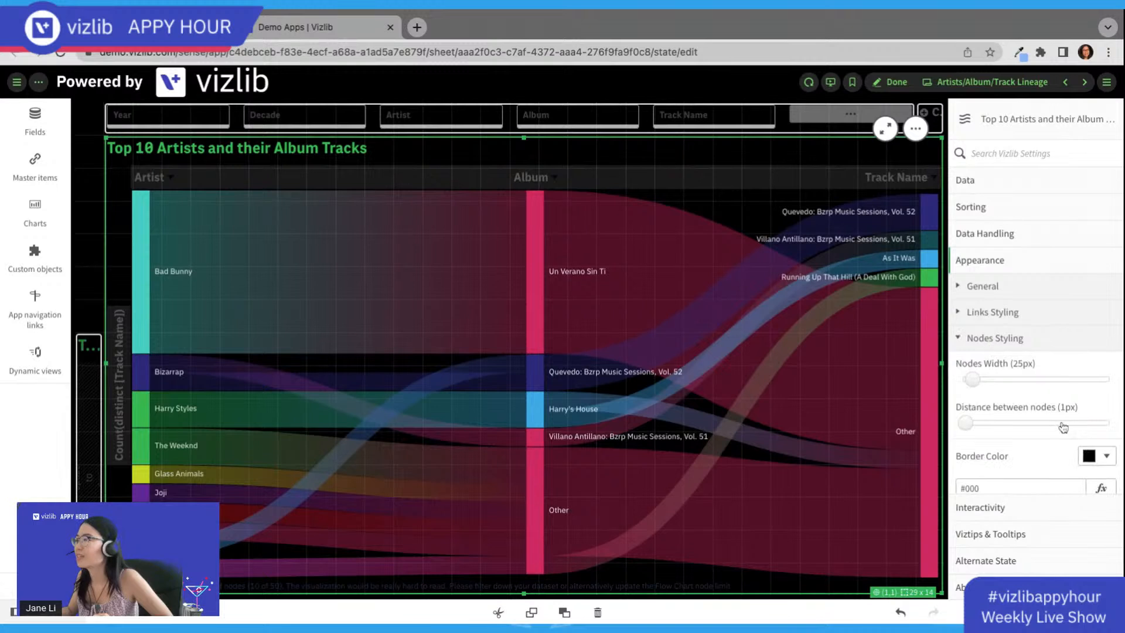
scroll(1060, 421, down, 2)
scroll(1060, 423, down, 4)
scroll(1029, 354, up, 8)
click(1026, 349)
click(1020, 370)
scroll(1026, 384, down, 1)
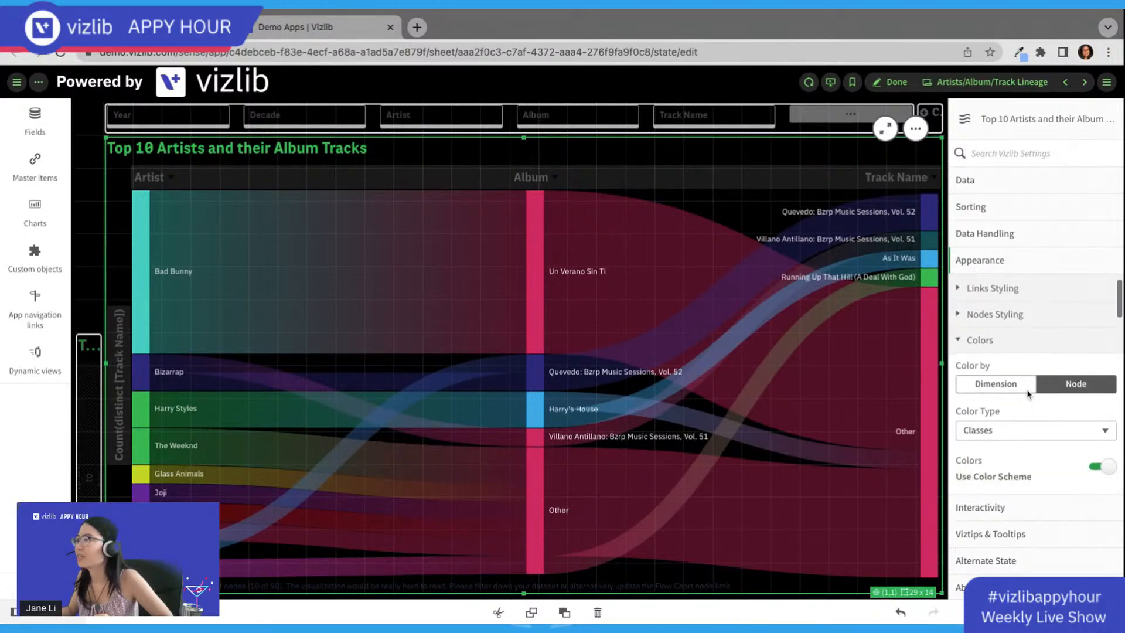
Step: Try the Gradient, Expression and Sequential color types for the flow chart's node-based coloring
click(1051, 439)
click(1044, 444)
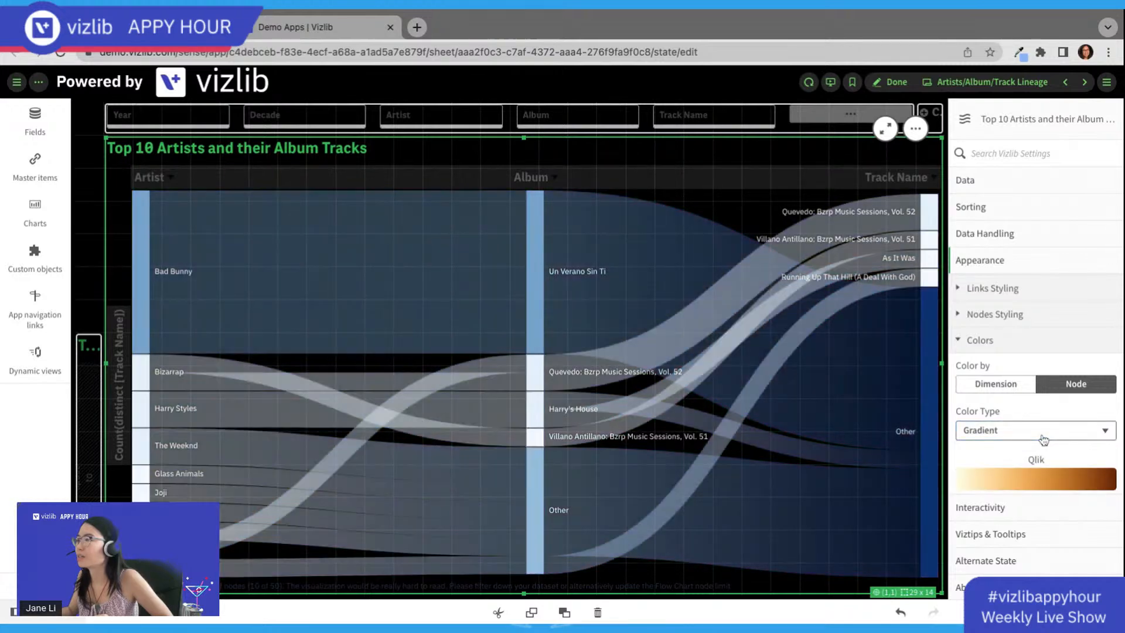
click(1044, 441)
click(1043, 450)
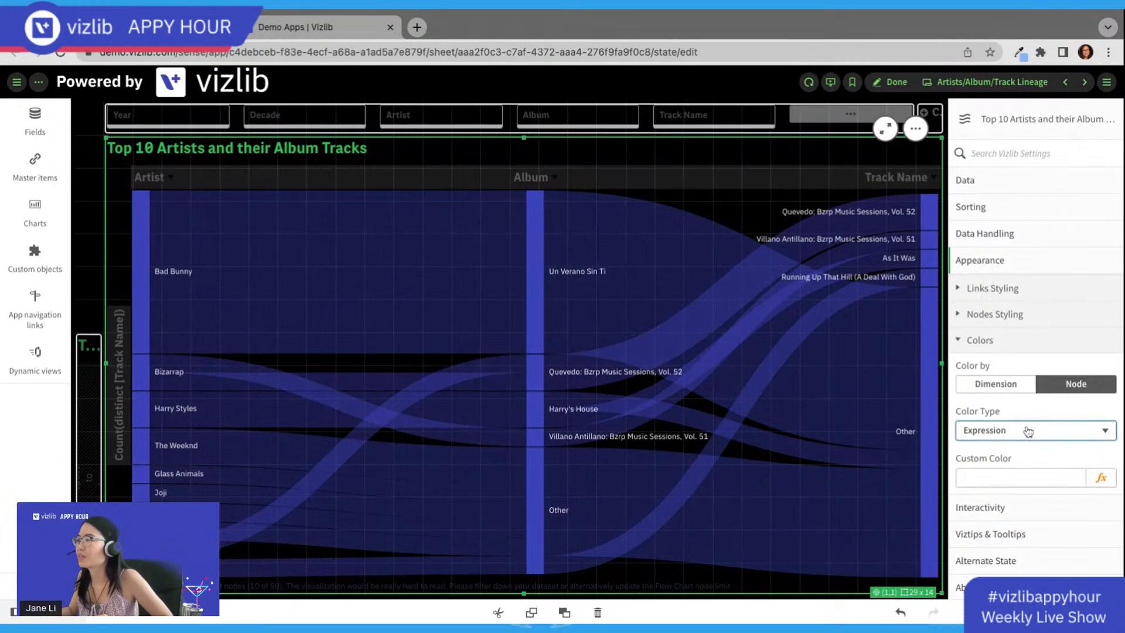
click(1029, 432)
click(1023, 440)
scroll(1036, 408, down, 1)
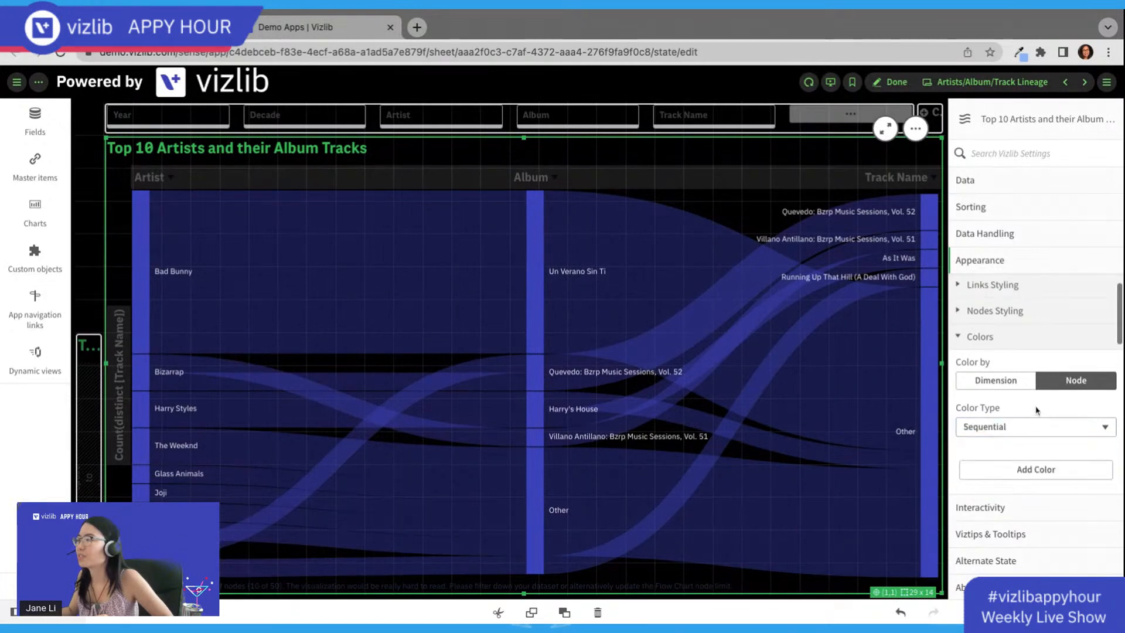
Step: Color the flow chart by dimension, using the Vizlib color scheme
click(1012, 365)
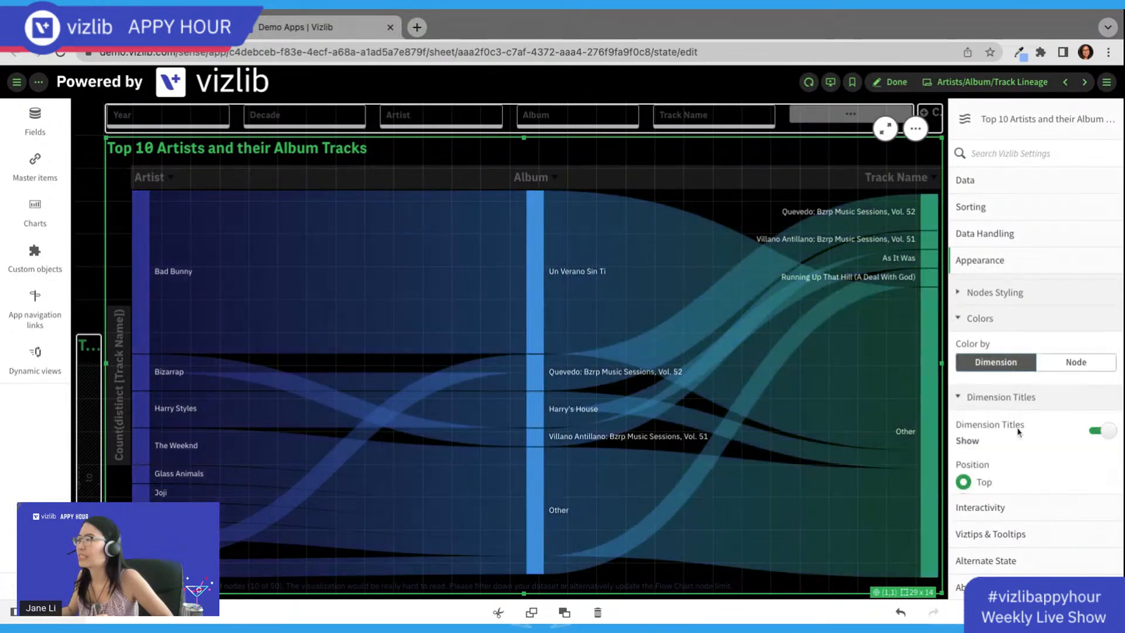
scroll(1029, 440, down, 2)
click(1104, 283)
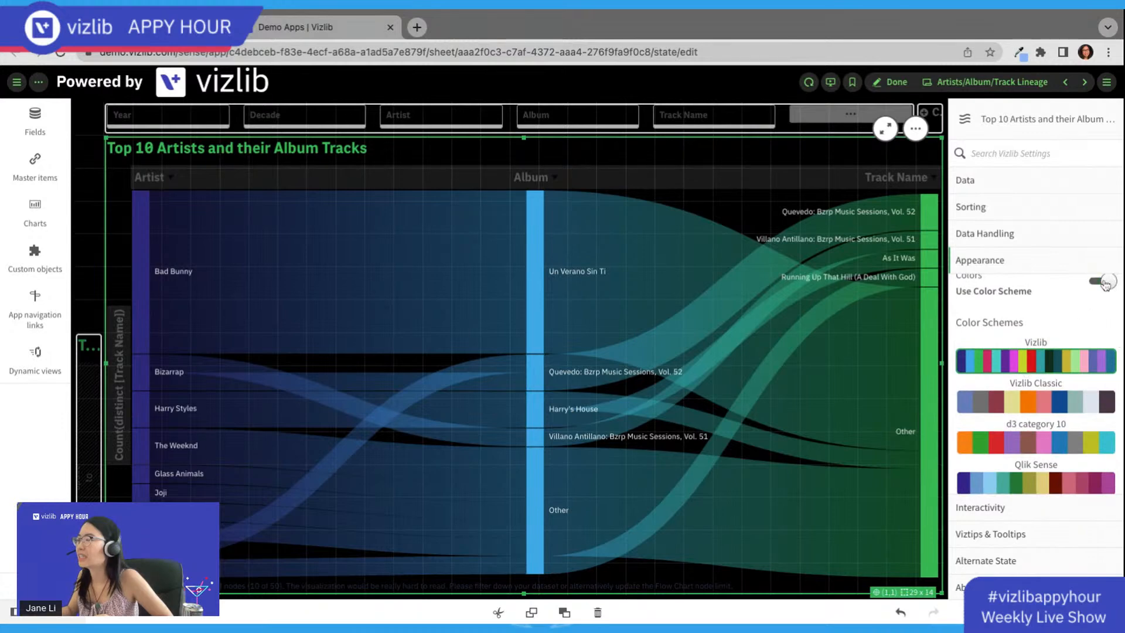
click(1104, 283)
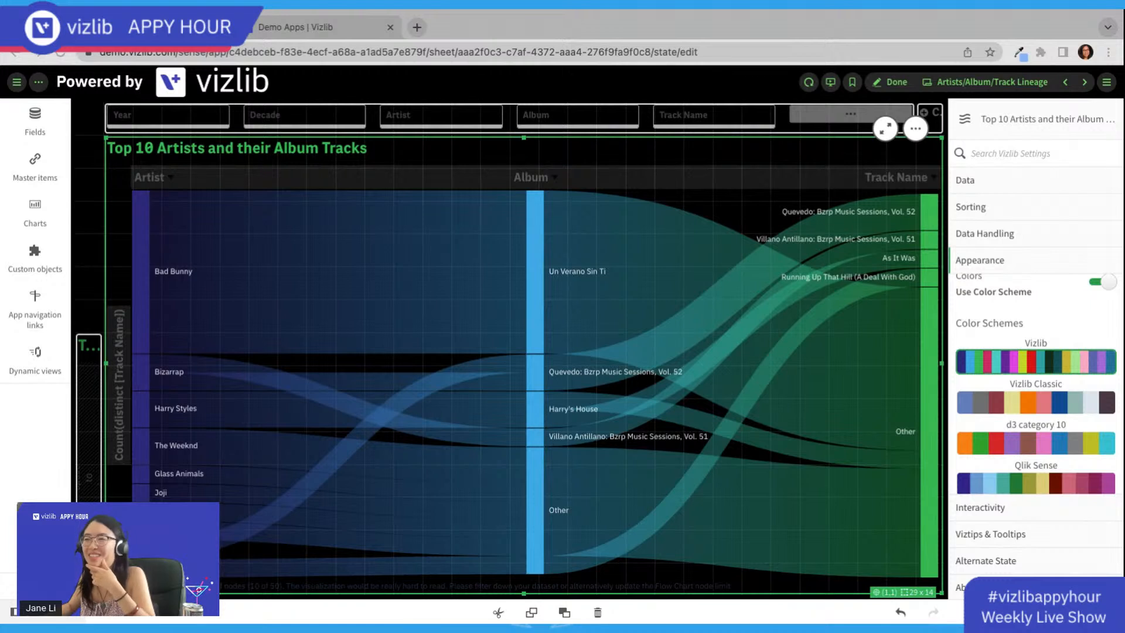
scroll(1042, 328, down, 3)
scroll(1047, 343, up, 5)
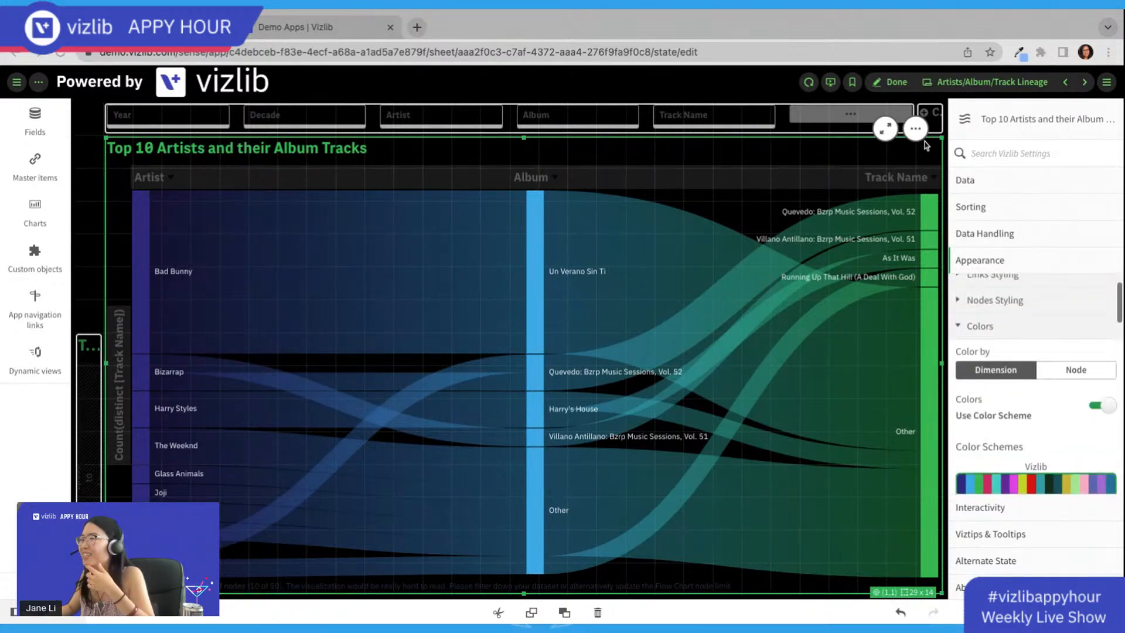
Step: Preview the sheet outside edit mode, and return to editing with the narrow Top 10 Artists Sankey selected
click(897, 82)
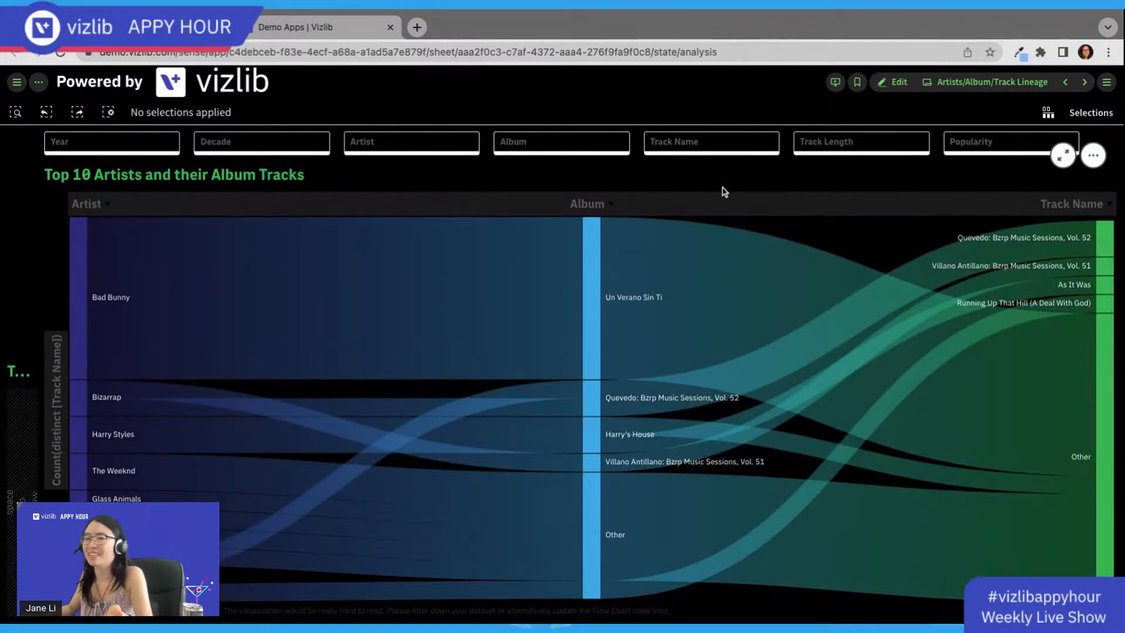
click(894, 82)
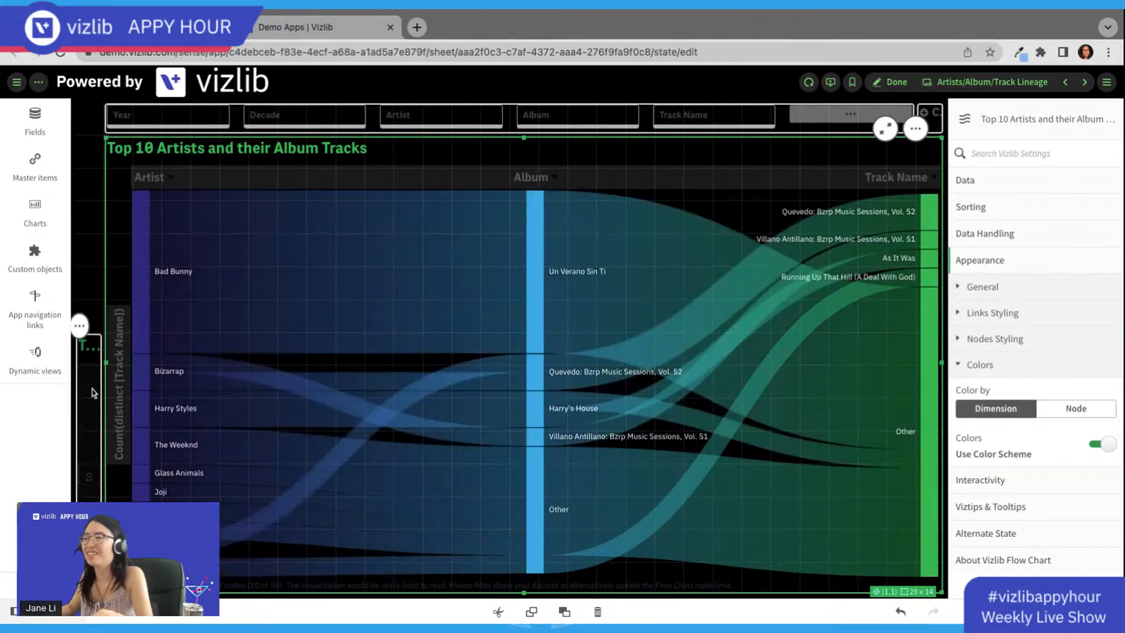
click(92, 392)
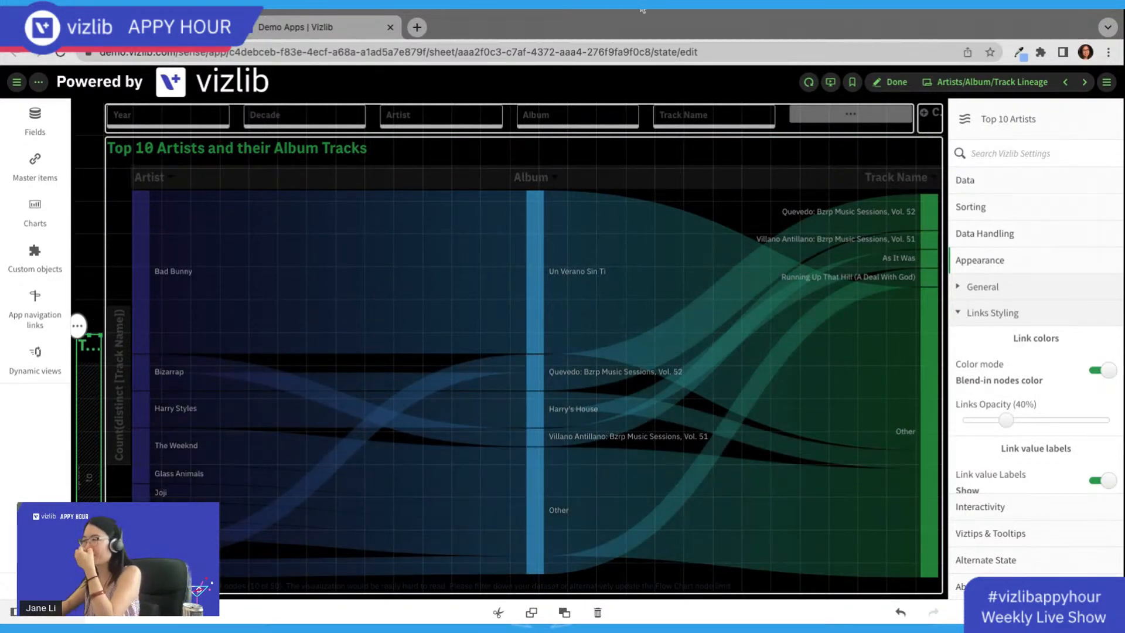
Step: Go to the Characteristics Overview sheet and examine the Audio features dimension of the Track Audio Characteristics table
click(1066, 83)
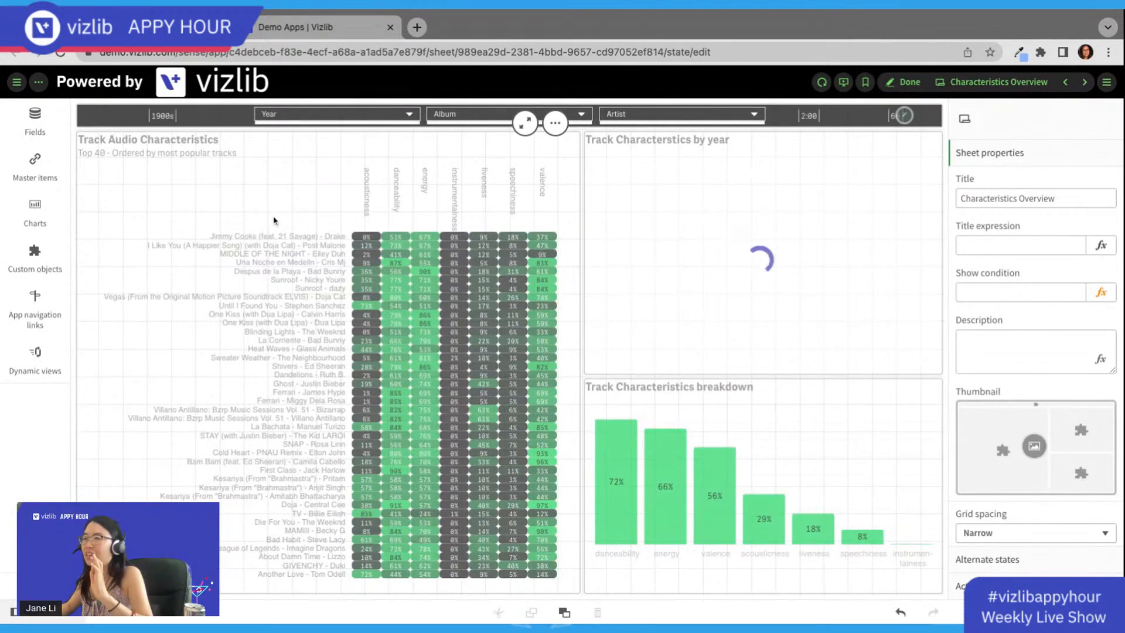
click(344, 221)
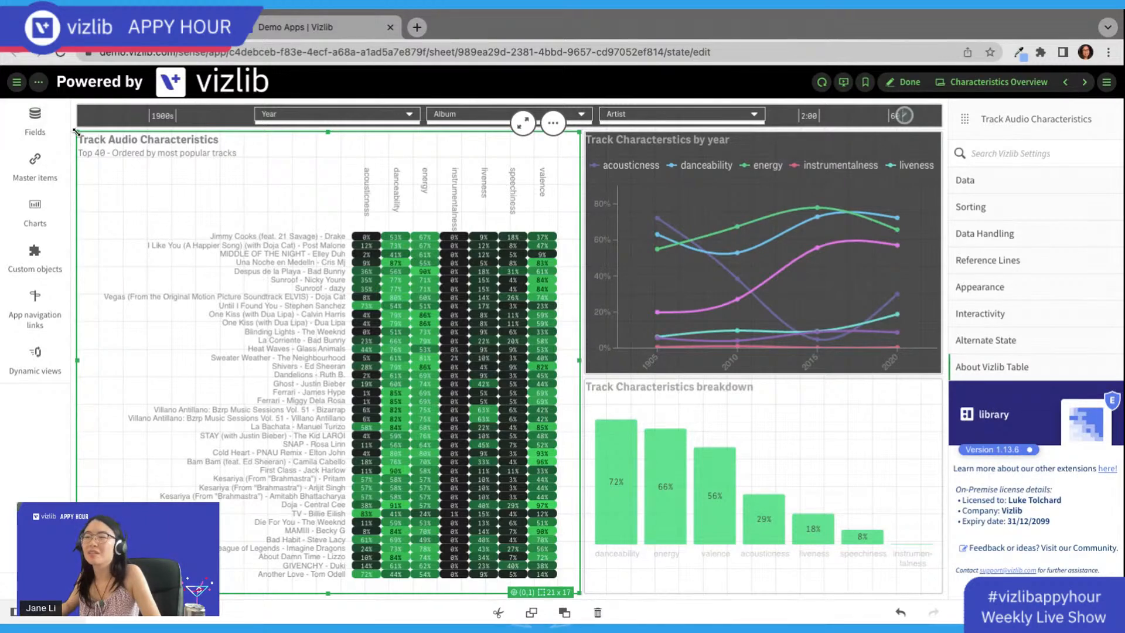
drag(76, 132, 77, 406)
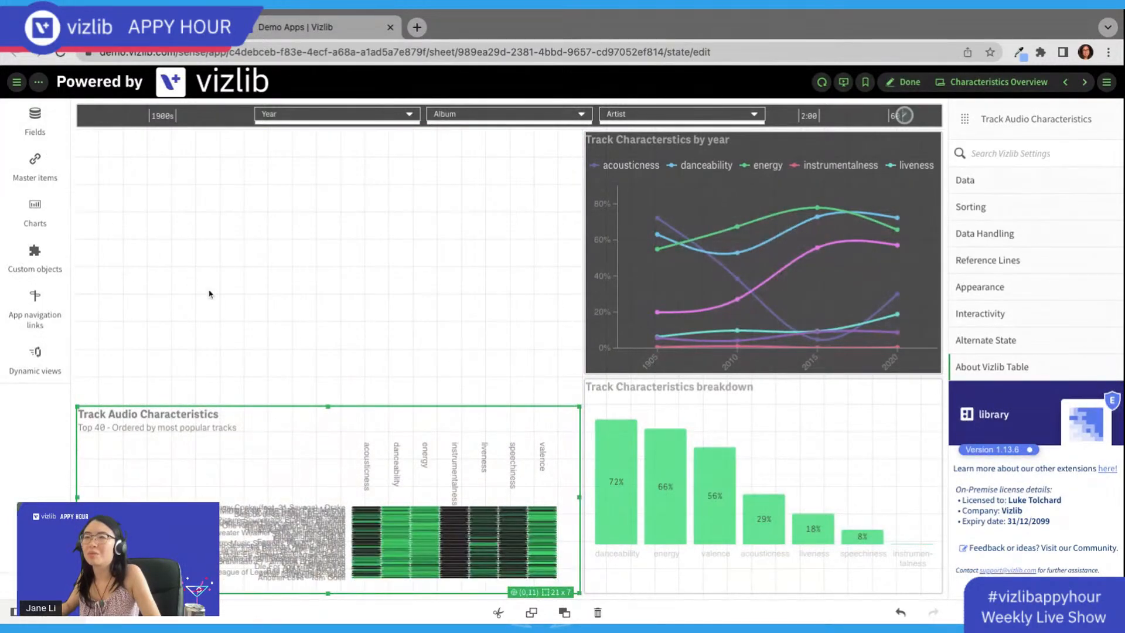
key(ctrl+z)
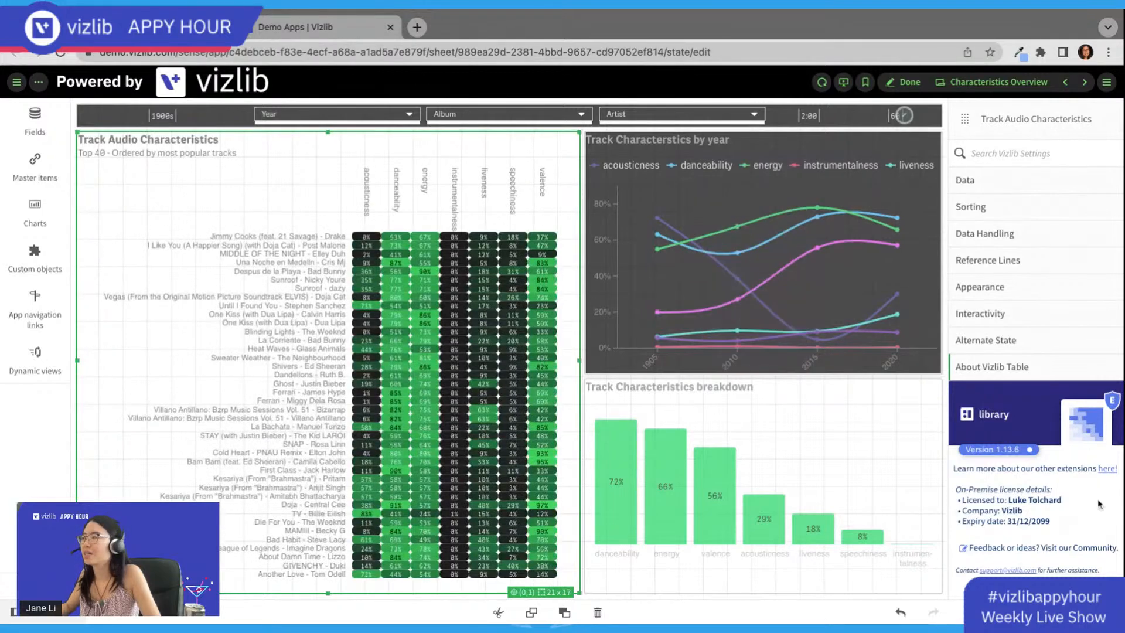
click(1008, 181)
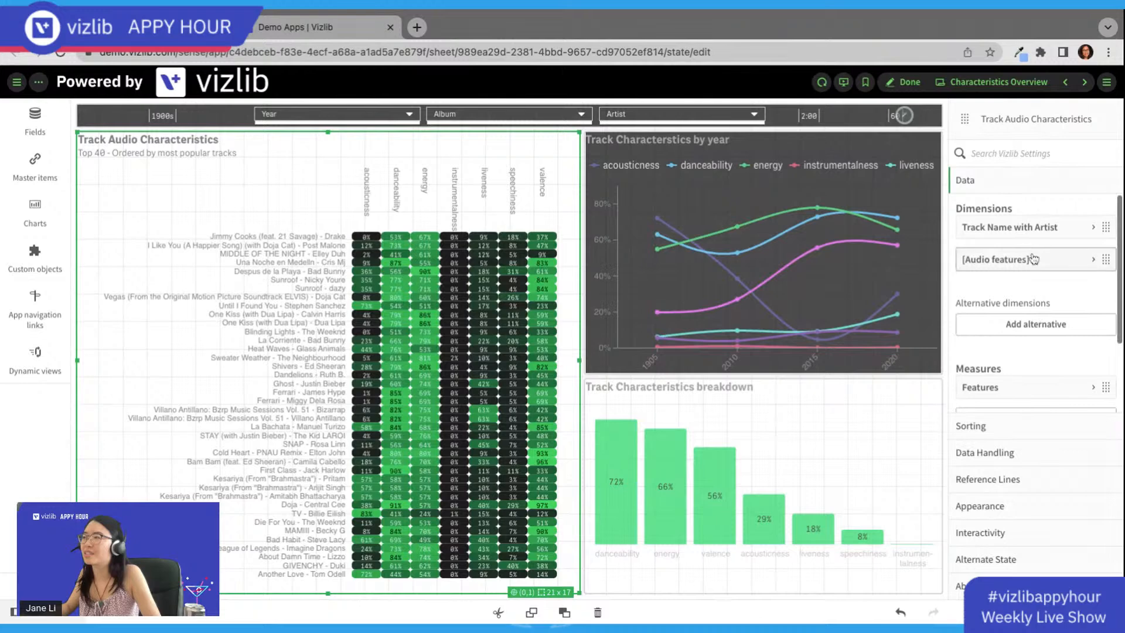
click(1023, 267)
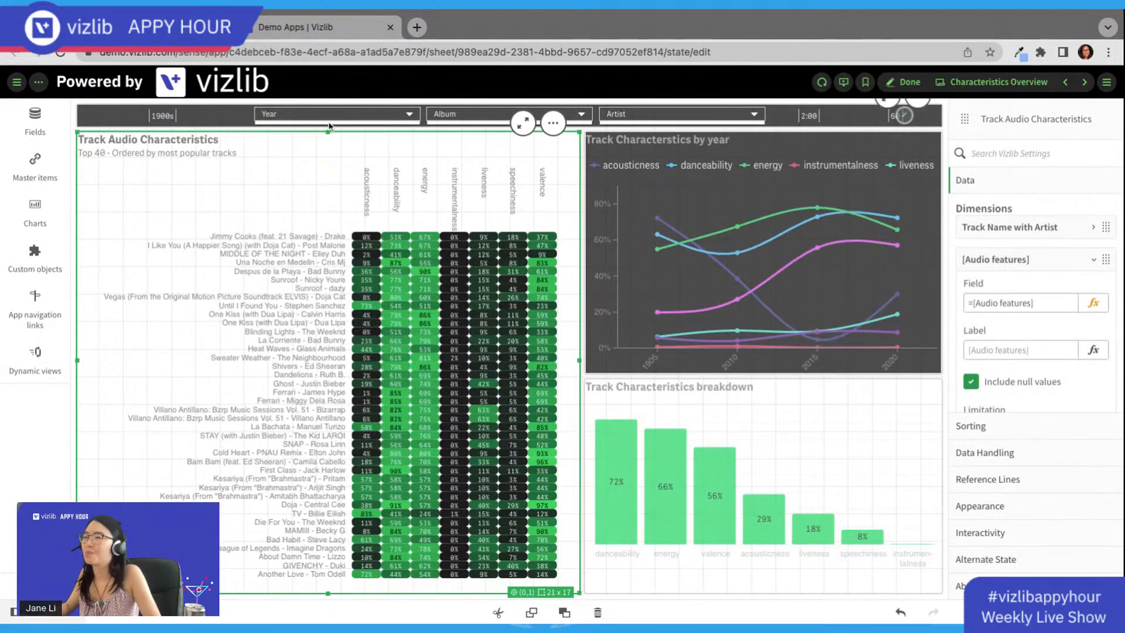
Step: Shrink the Track Audio Characteristics table to a thin strip at its lower edge and place a 21 x 16 cell Vizlib Grid Chart above it
drag(328, 133, 328, 570)
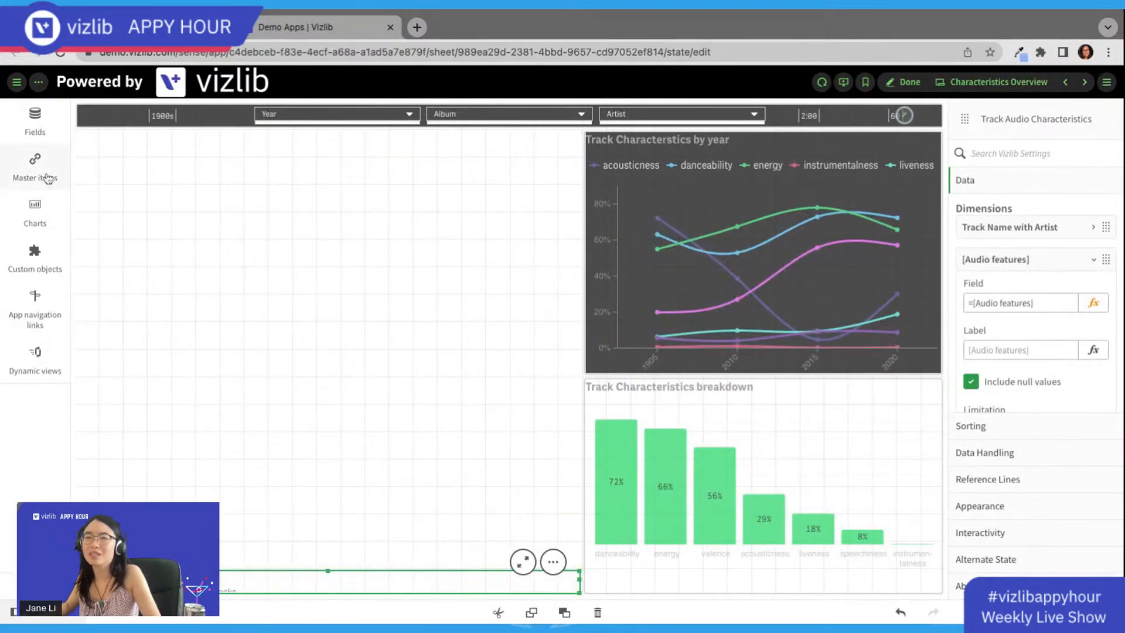
click(35, 258)
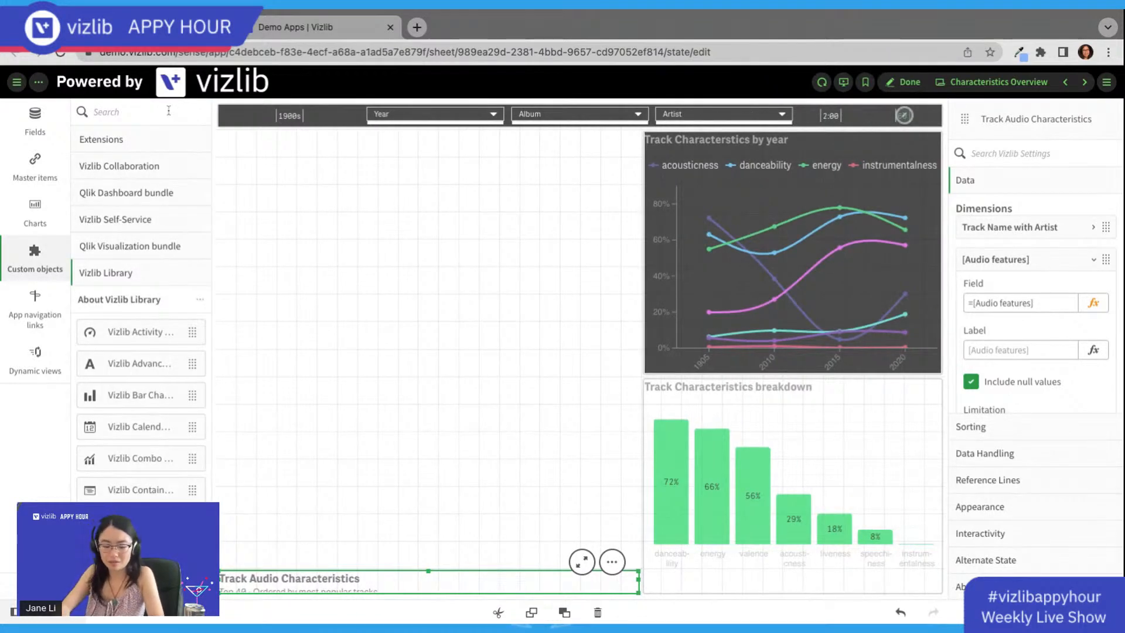
text(grid)
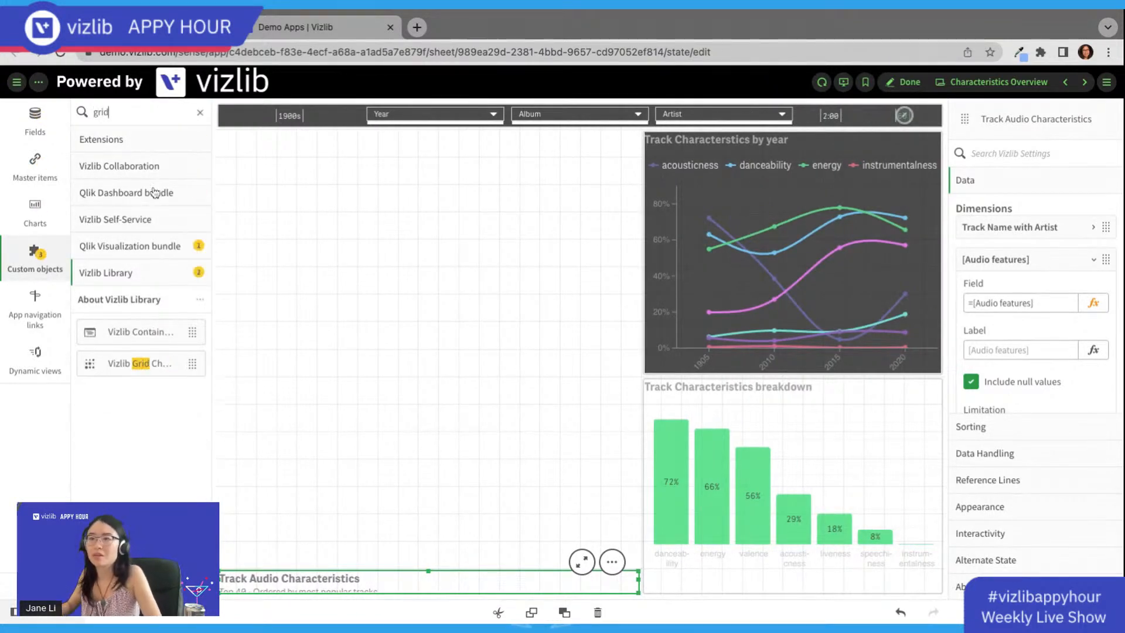
drag(151, 363, 442, 314)
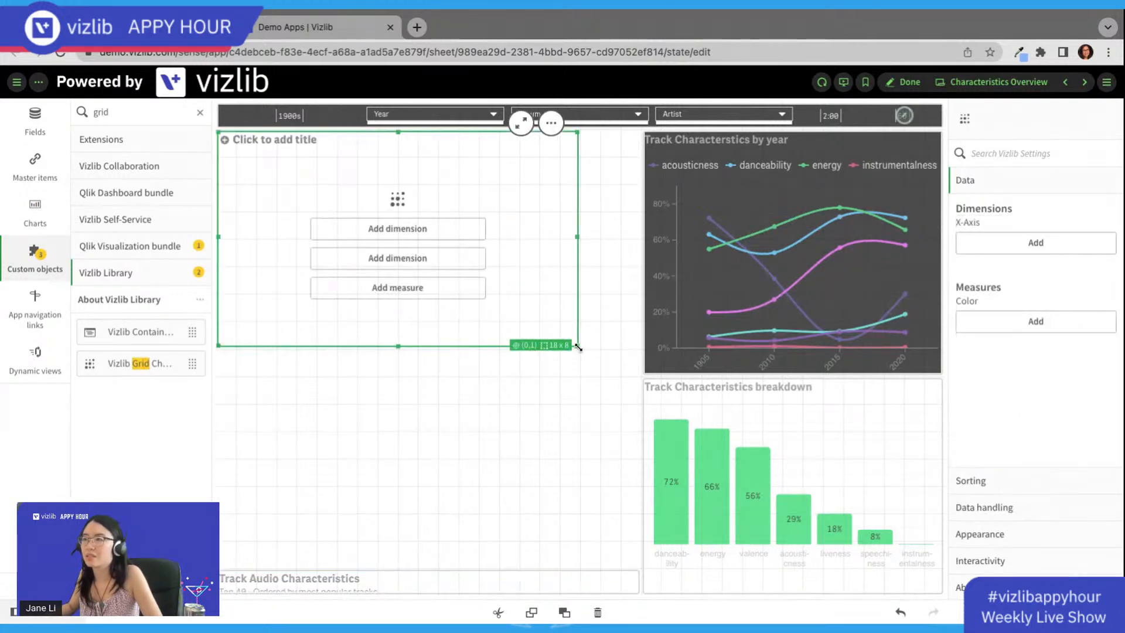
drag(578, 347, 638, 565)
Step: Add the Audio features field as the grid chart's X-axis dimension
click(493, 343)
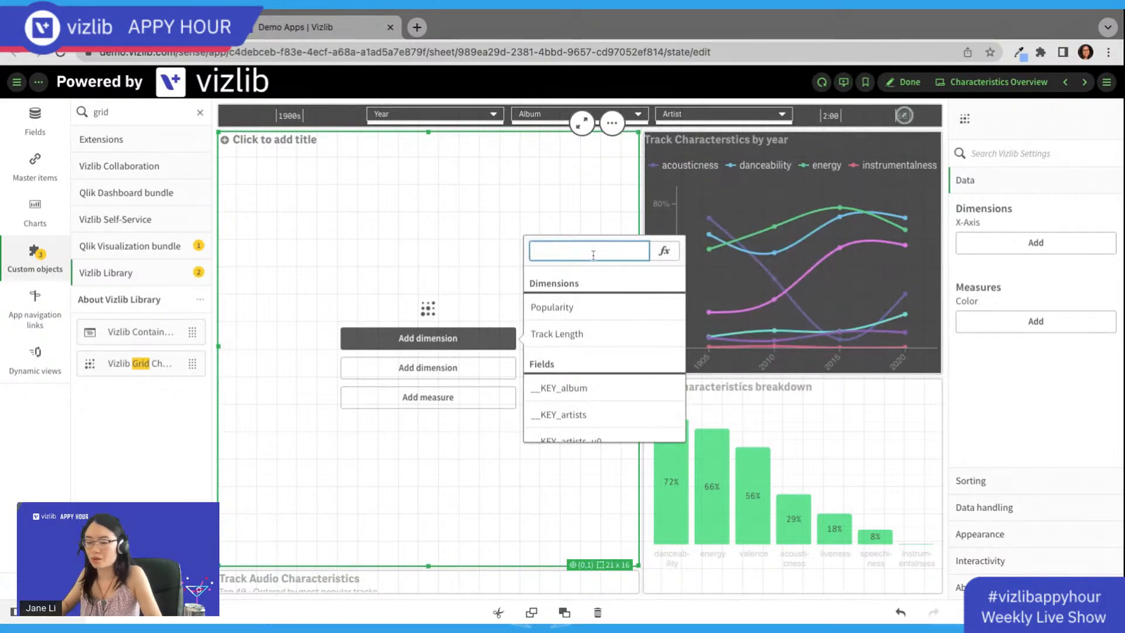
text(audio)
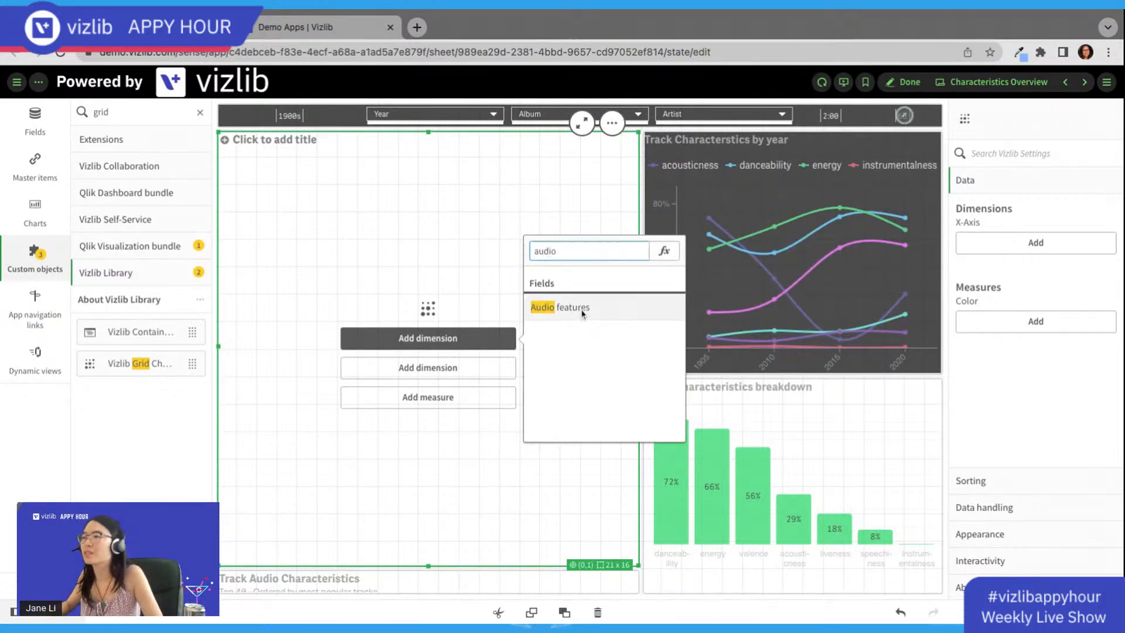
click(560, 307)
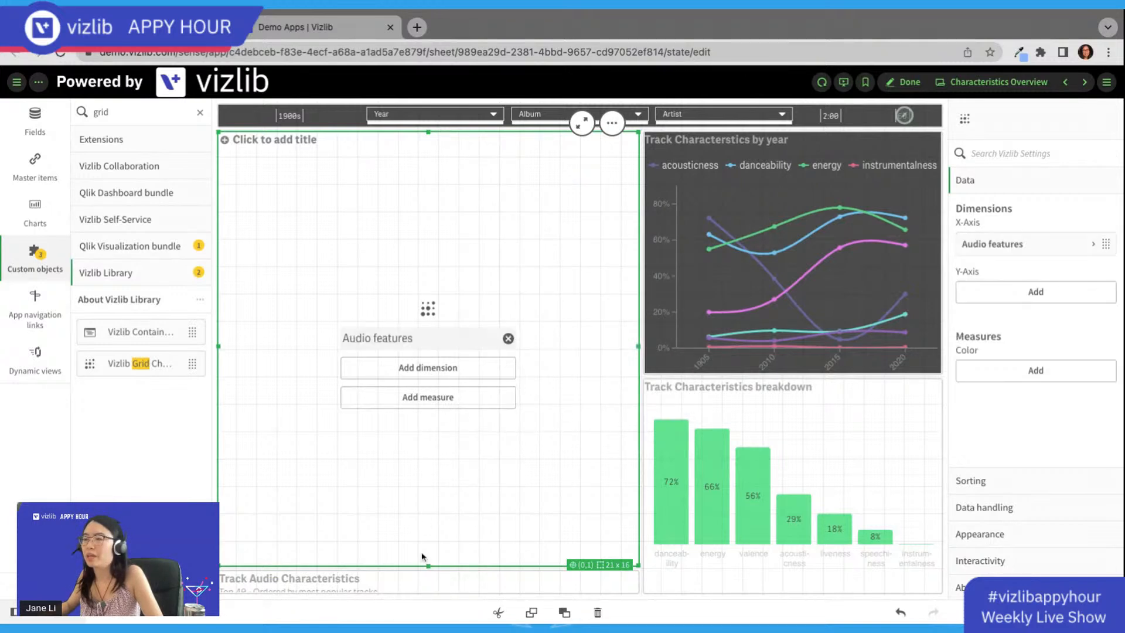
Step: Shorten the grid chart to 21 x 10 cells and enlarge the Track Audio Characteristics table below it to 21 x 7 cells
click(420, 580)
click(433, 568)
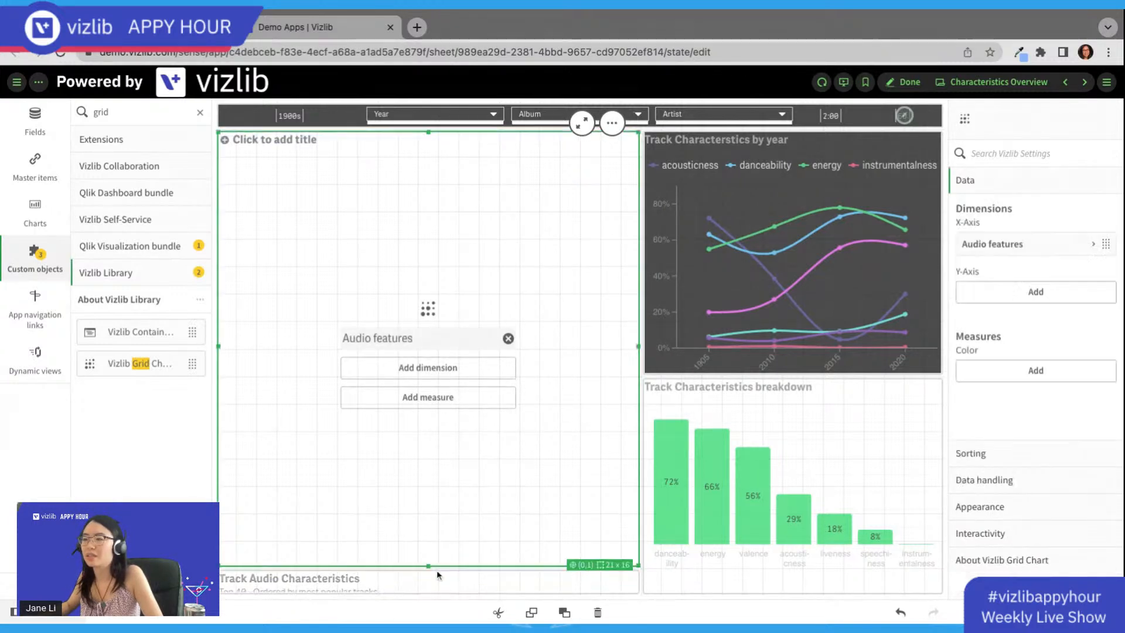
drag(429, 568, 430, 402)
click(431, 577)
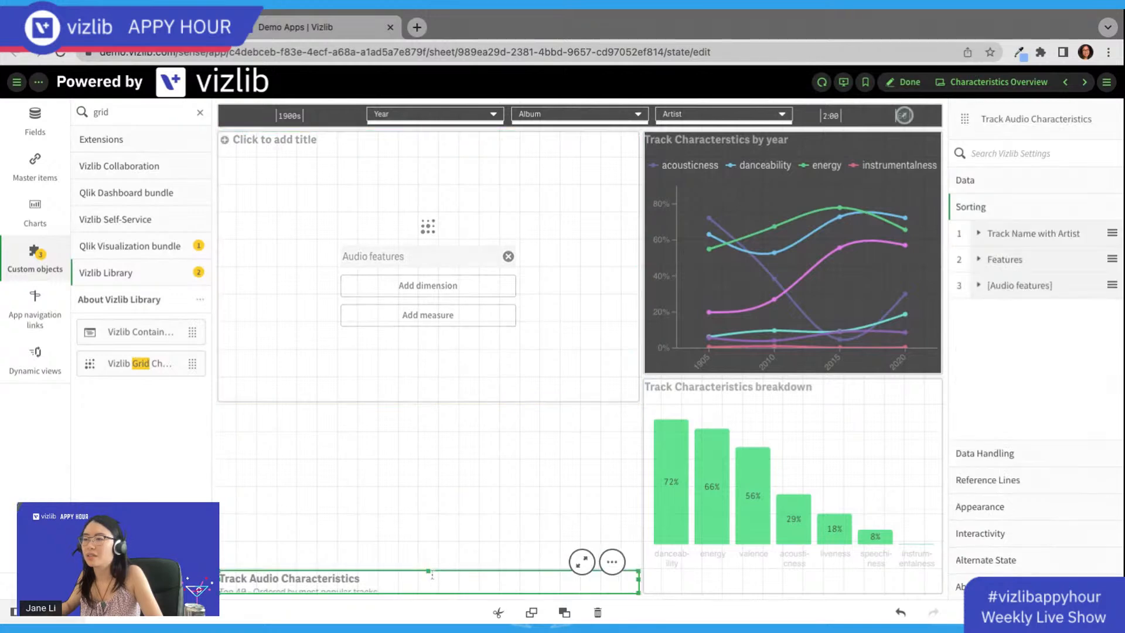
drag(430, 573, 454, 399)
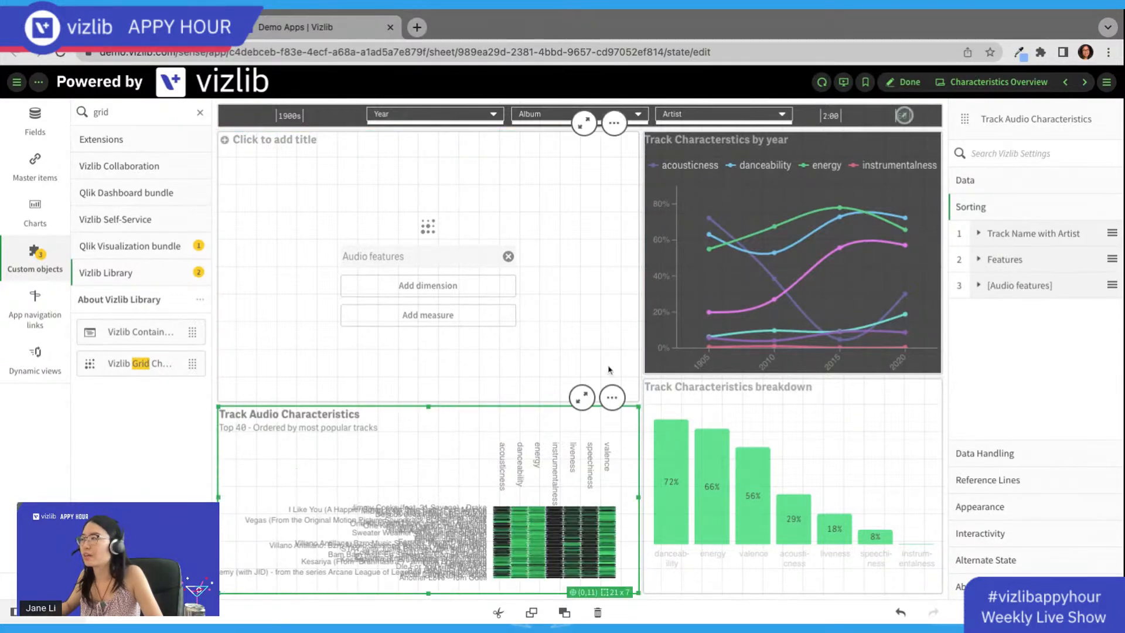
Step: Add the Track Name with Artist field as the grid chart's Y-axis dimension
click(545, 384)
click(428, 285)
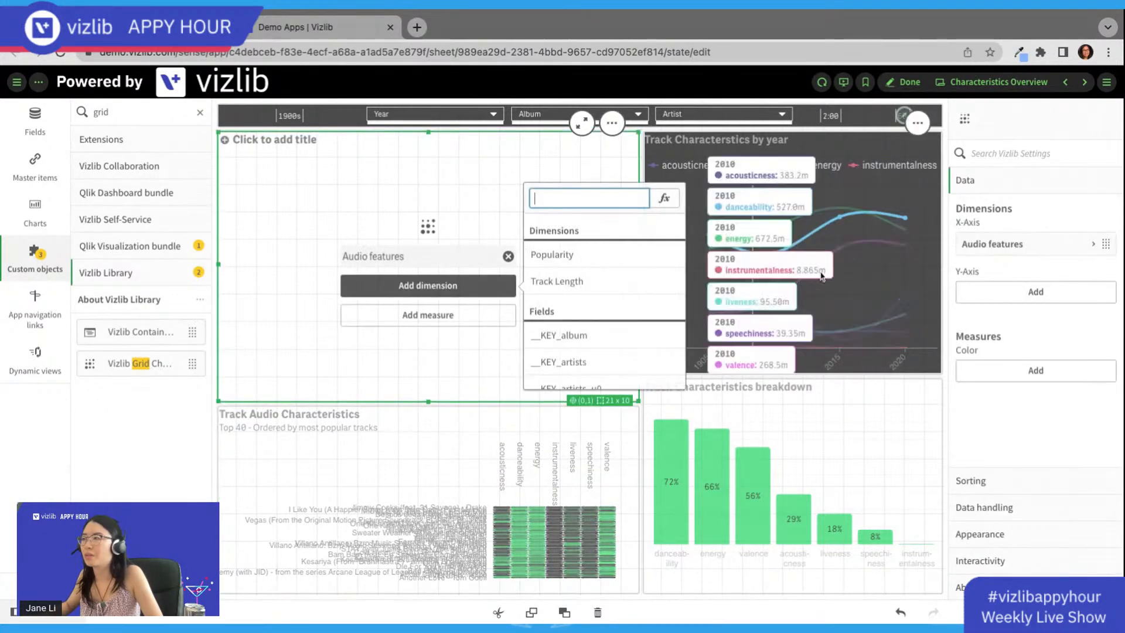
click(1035, 292)
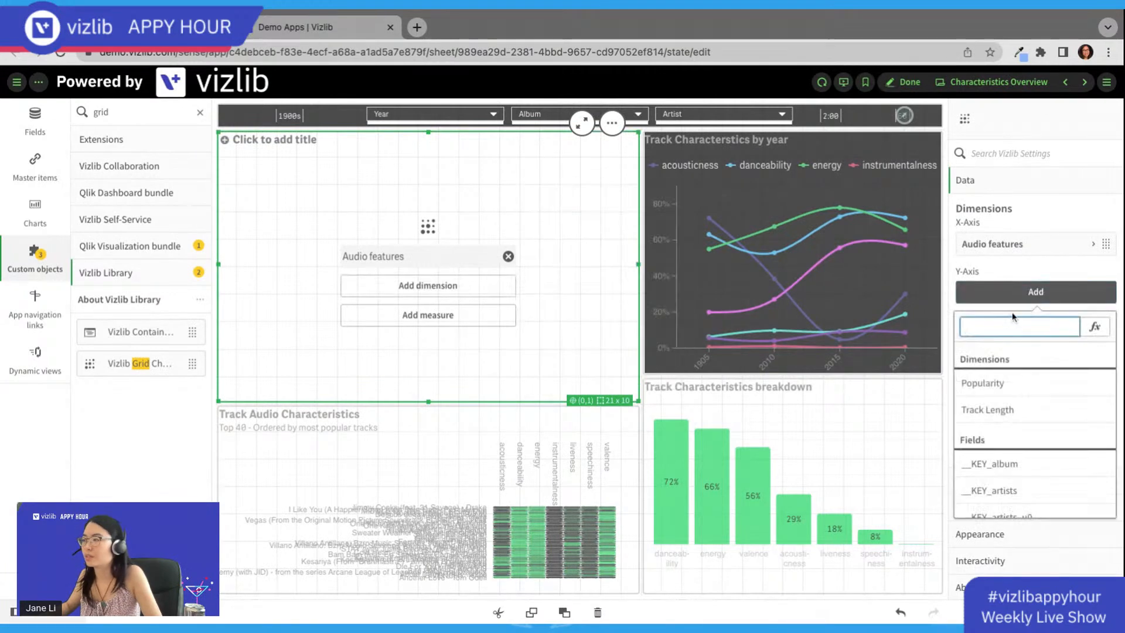
text(tra)
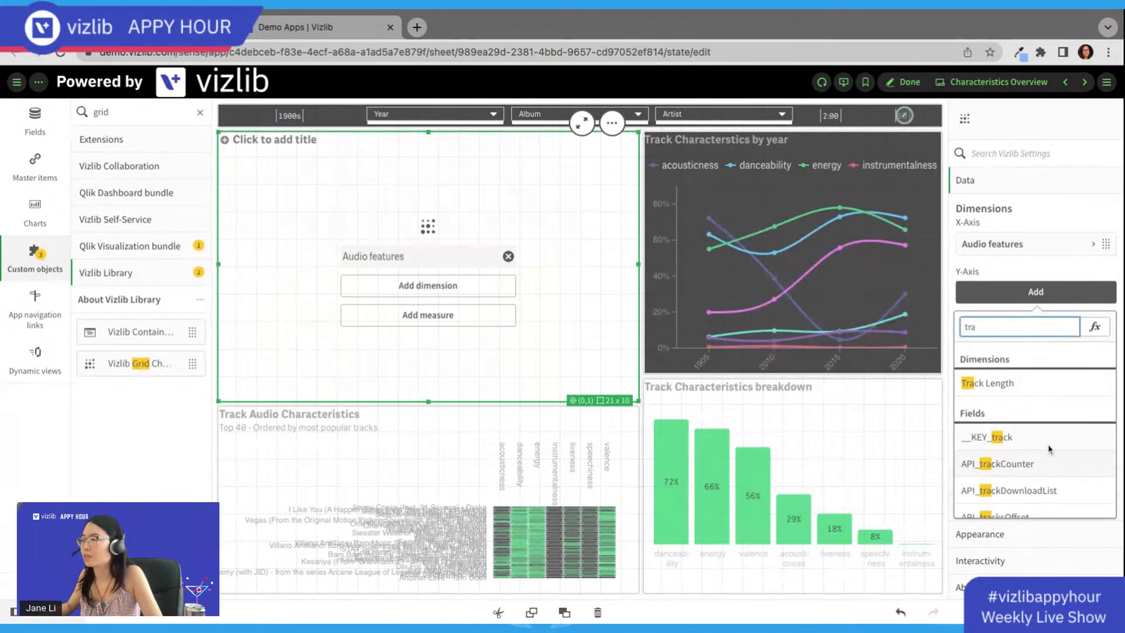
scroll(1041, 405, down, 5)
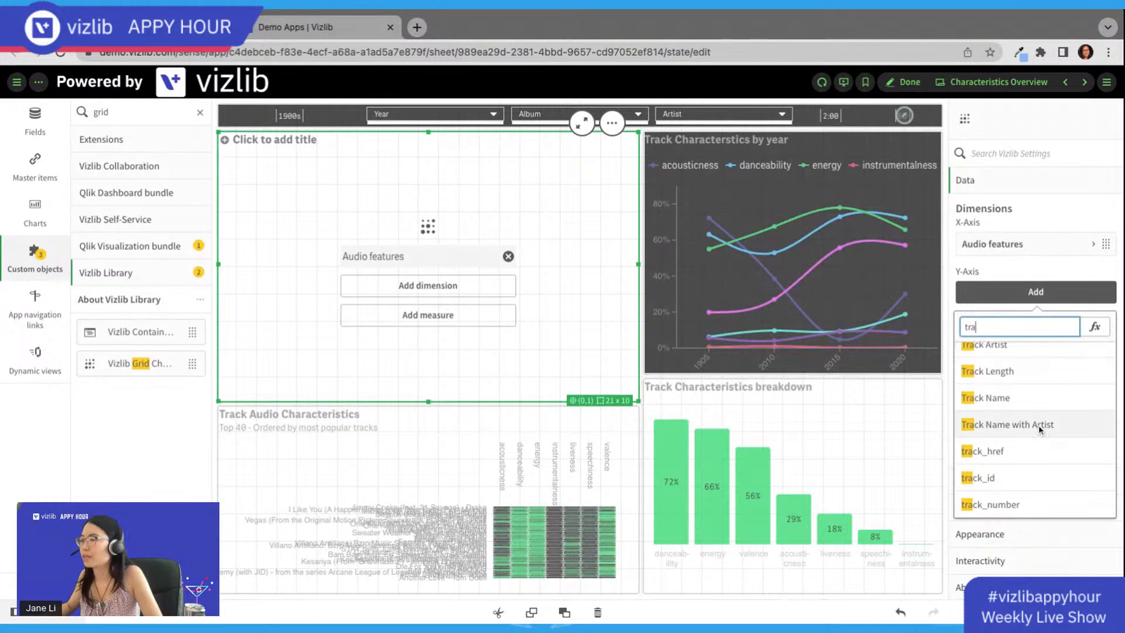
click(1041, 427)
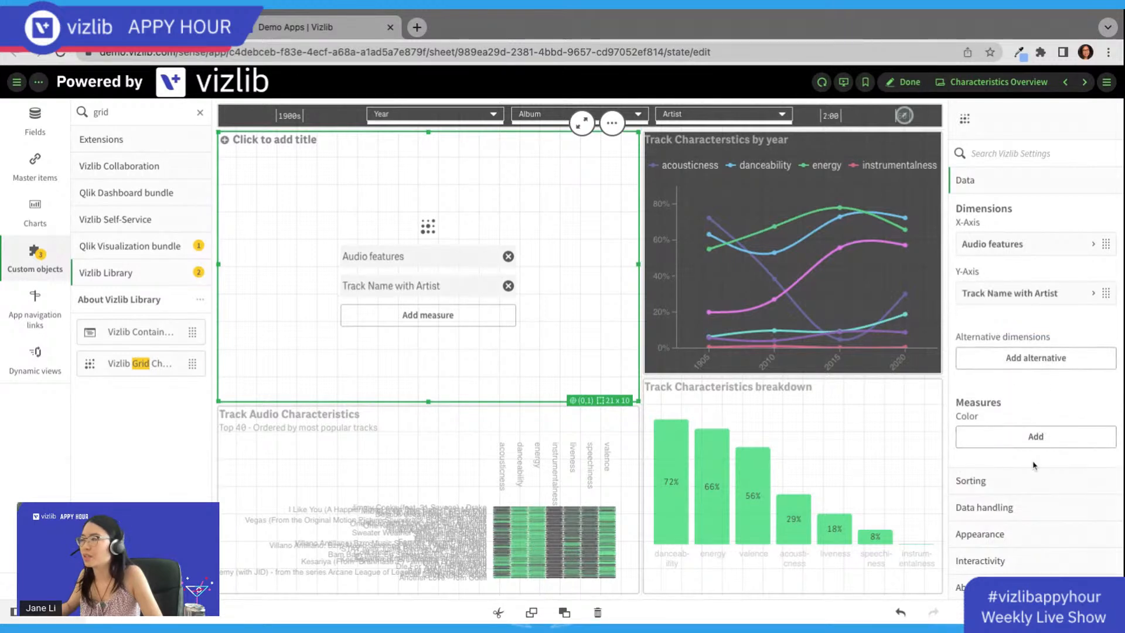
Step: Copy the full expression of the Features measure from the Track Audio Characteristics table
click(419, 456)
click(457, 346)
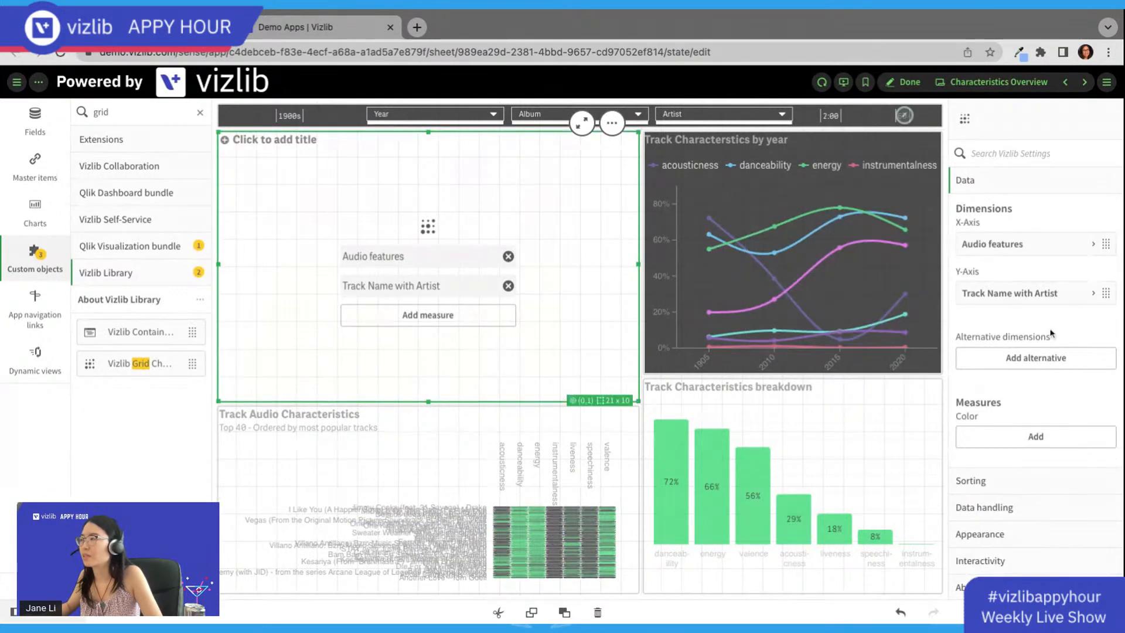
click(610, 451)
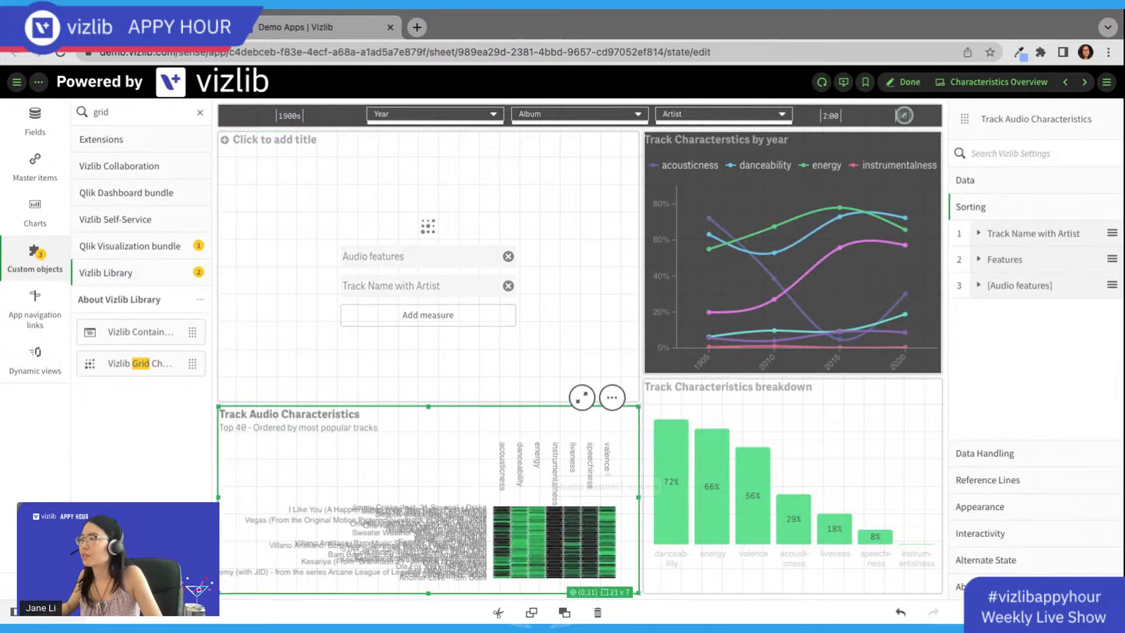
click(1026, 286)
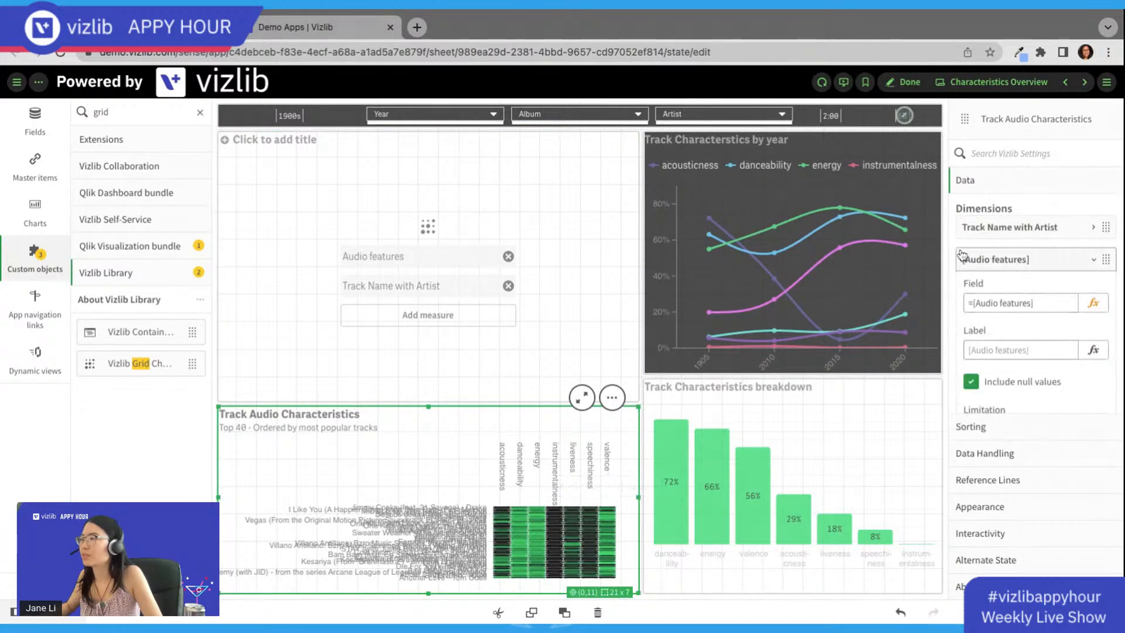
click(1026, 260)
scroll(1028, 381, down, 2)
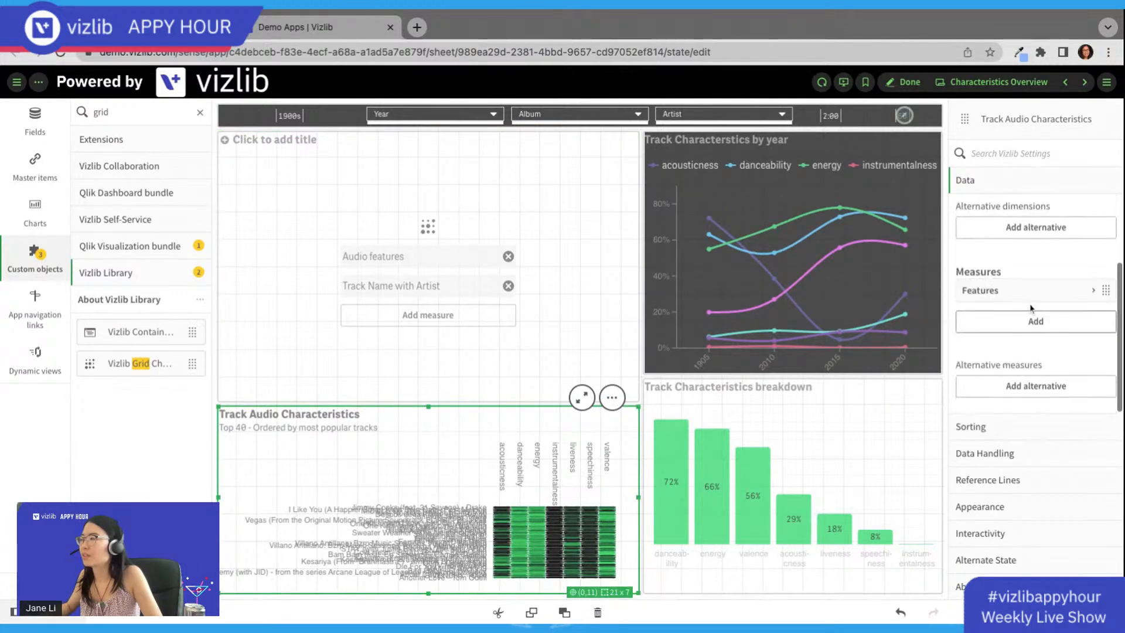
click(1023, 291)
click(1095, 262)
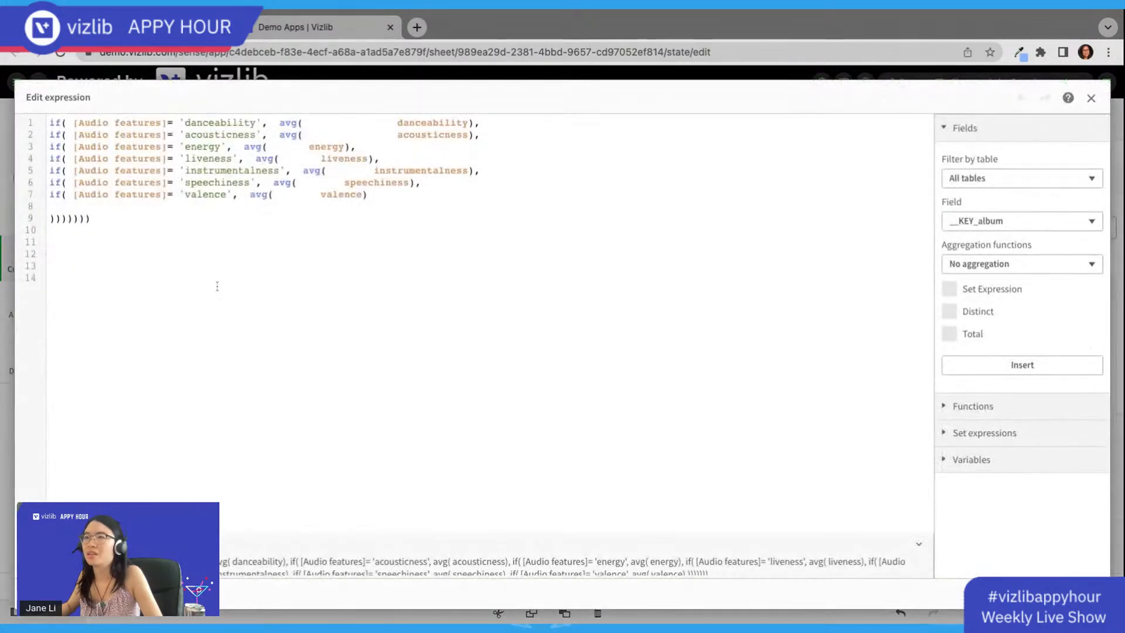
key(super+a)
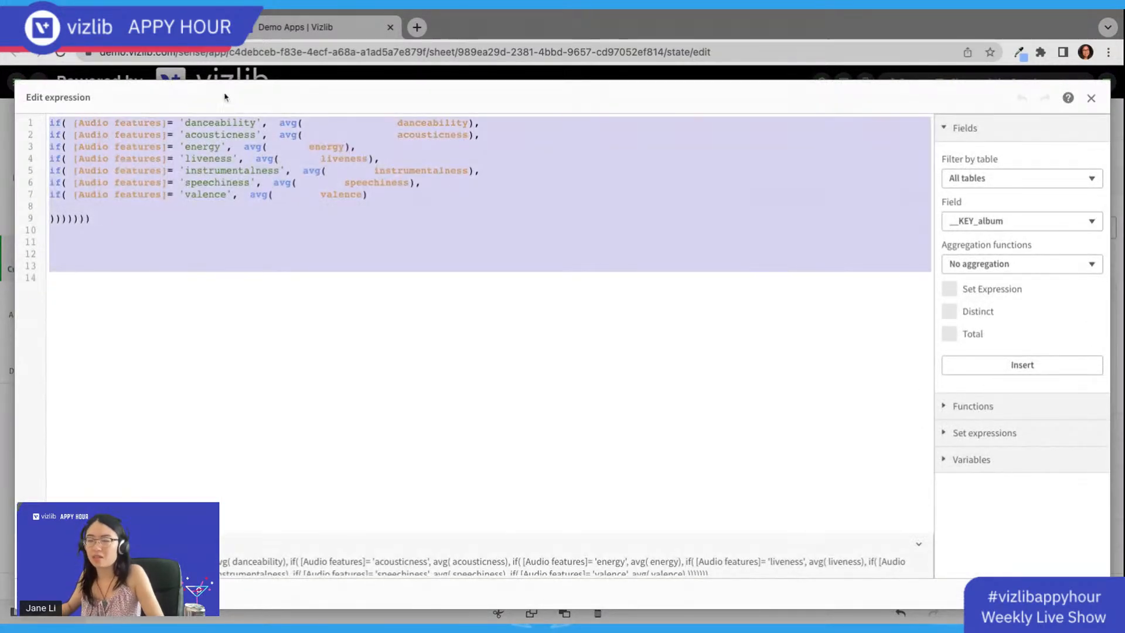
click(1093, 97)
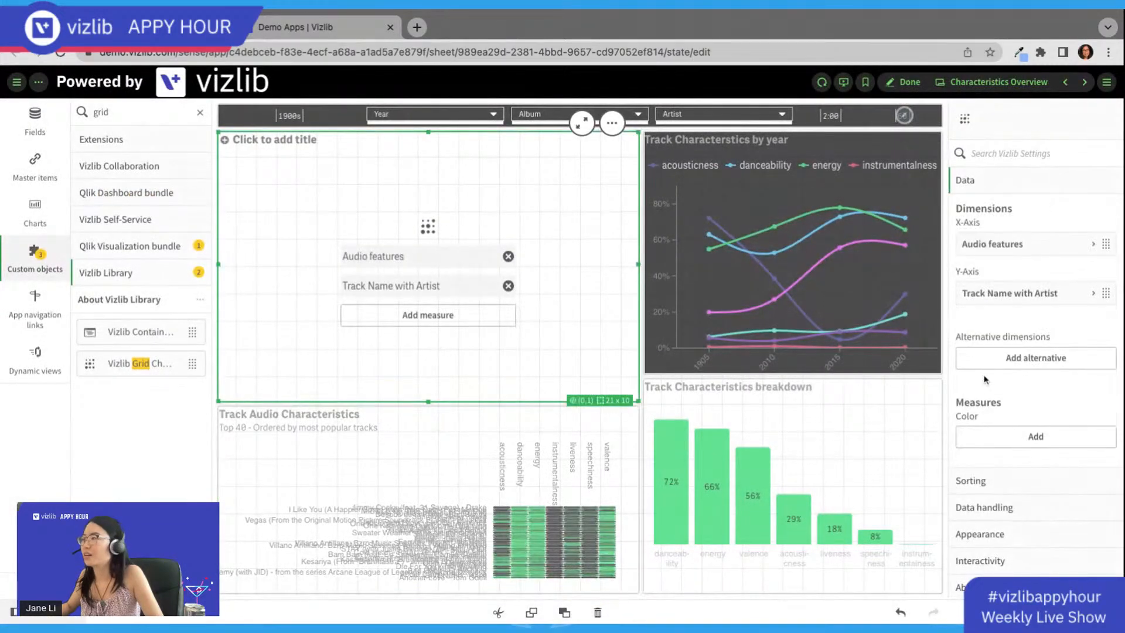
Step: Add the copied audio features if/avg expression as the grid chart's Color measure
click(1036, 436)
click(1096, 227)
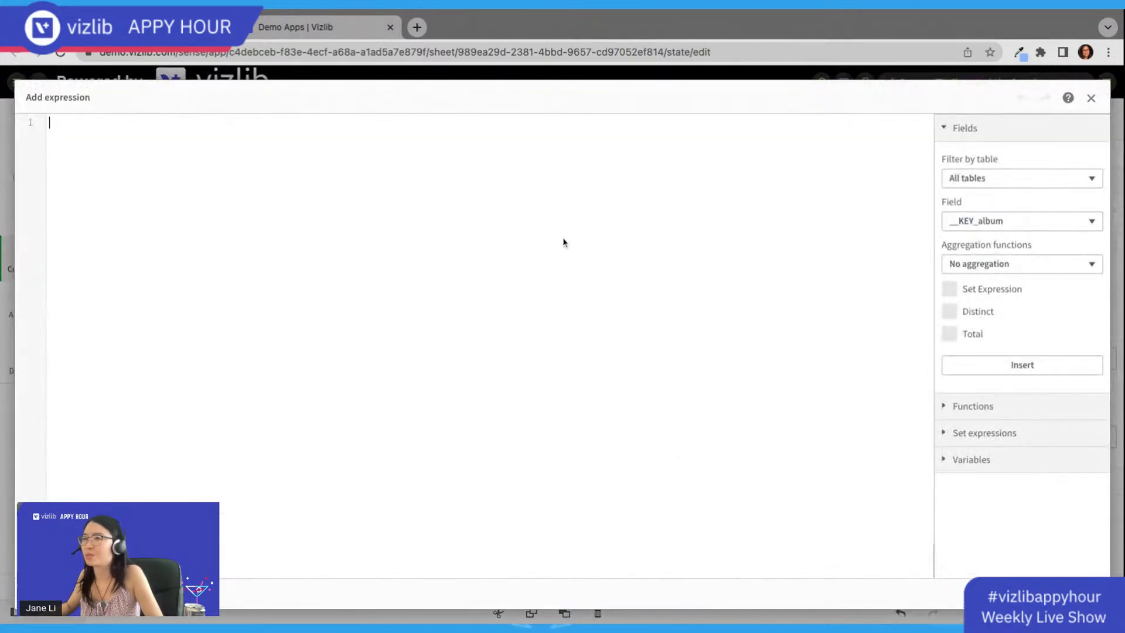
key(ctrl+v)
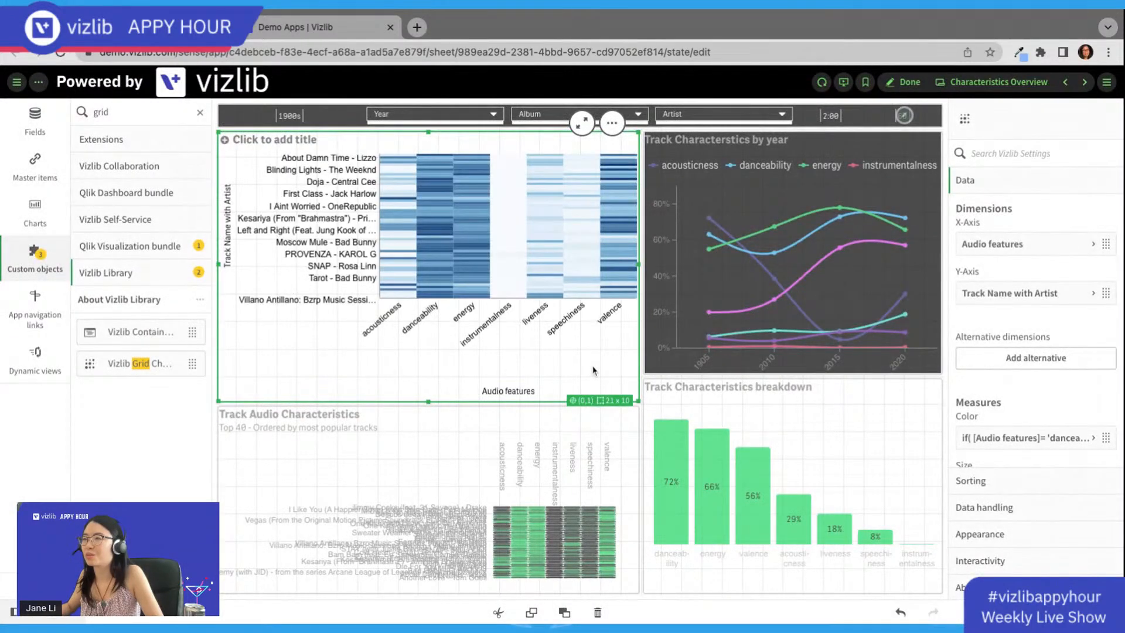
Step: Shrink the Track Audio Characteristics table to 21 x 3 cells and extend the grid chart above it to 21 x 14 cells
click(473, 471)
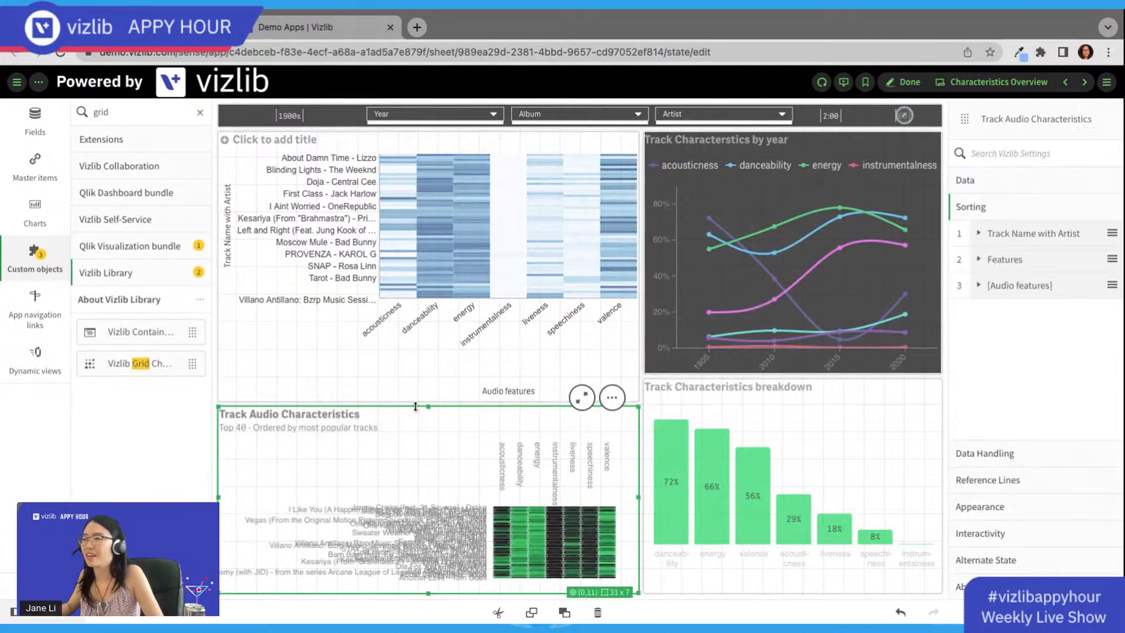
click(910, 82)
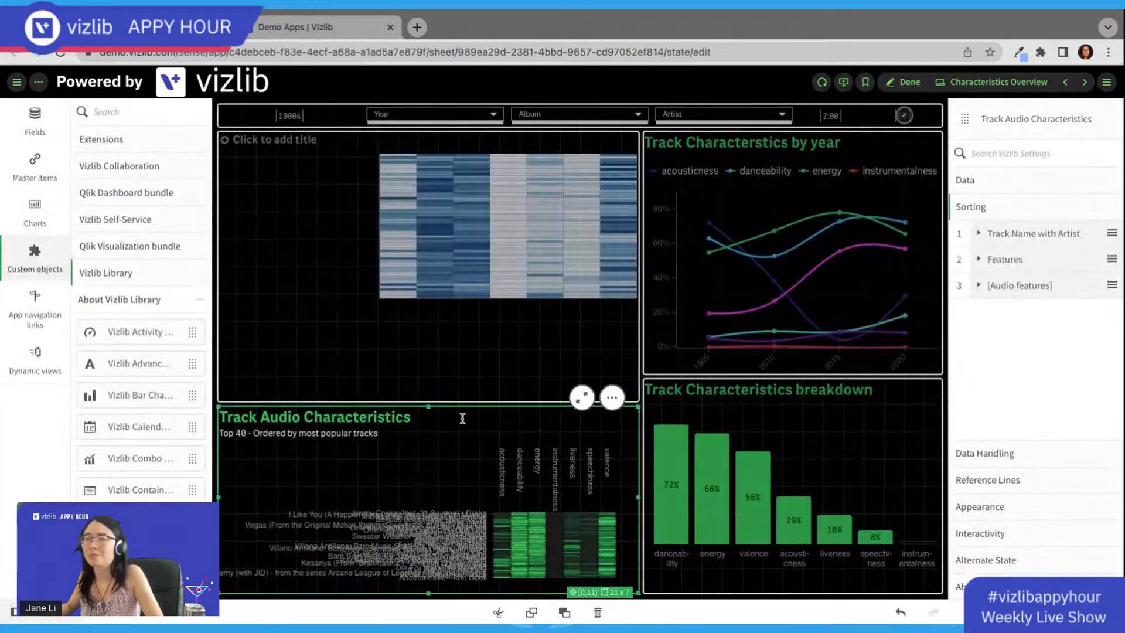
drag(432, 409, 432, 516)
click(459, 389)
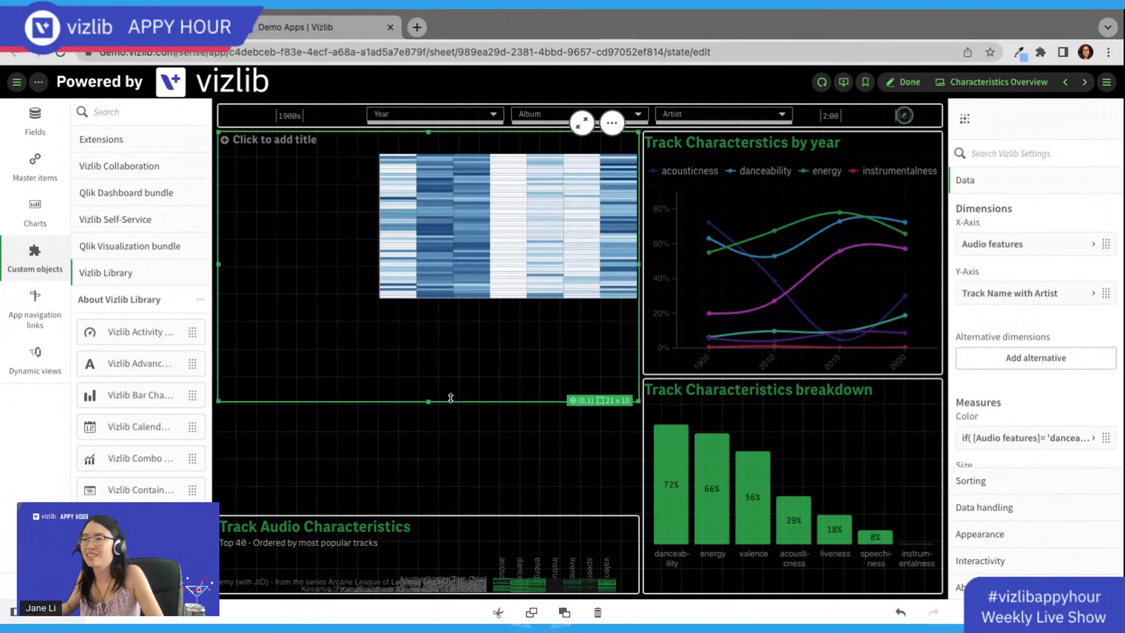
drag(430, 403, 430, 511)
Step: Set the title font color of the grid chart's Audio features X-axis to white (#ffffff)
scroll(1003, 502, down, 2)
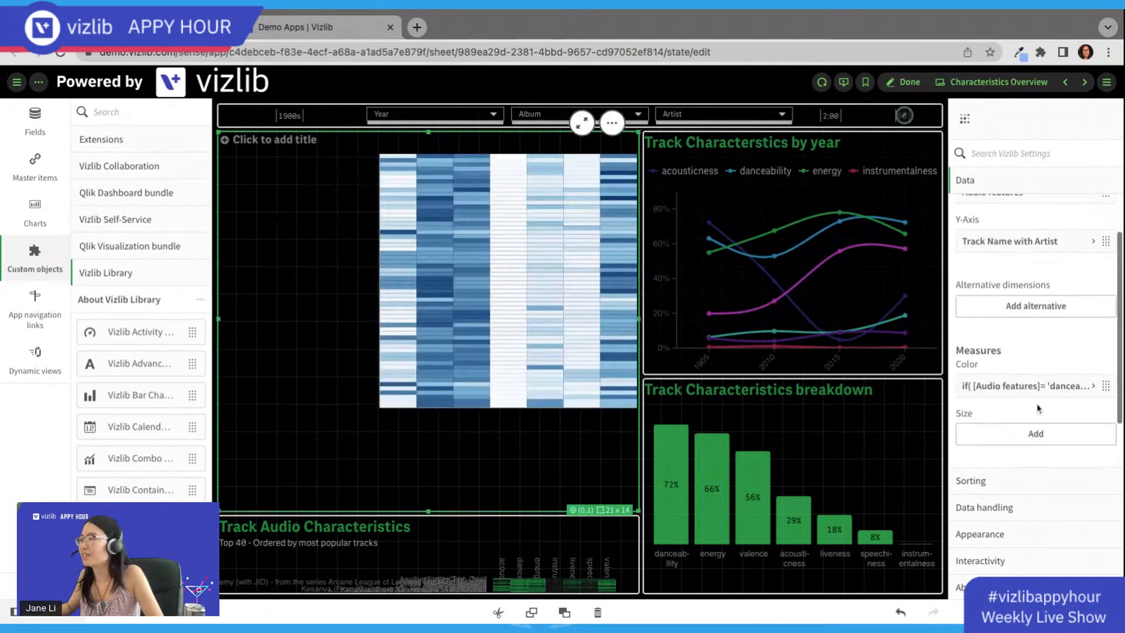
click(992, 534)
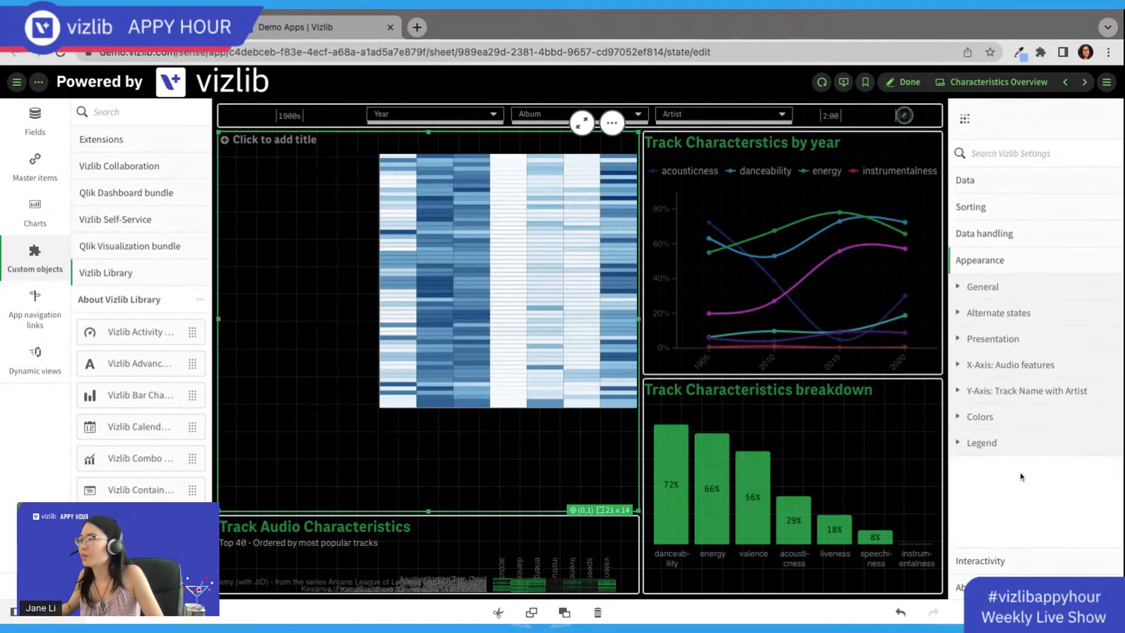
click(1031, 369)
scroll(1058, 436, down, 1)
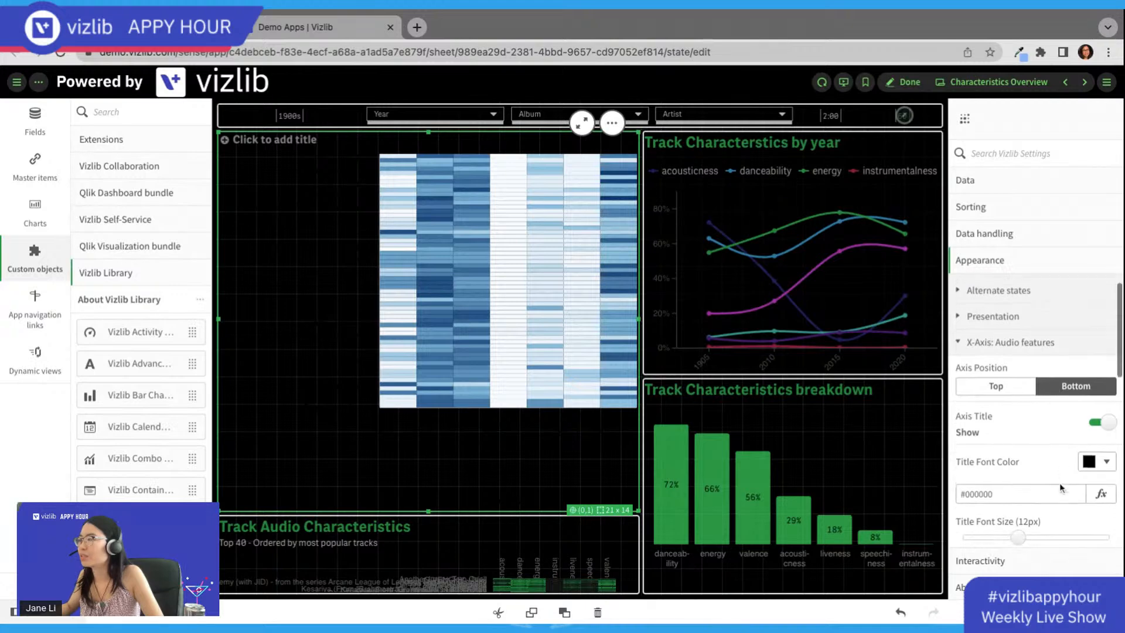
click(1107, 458)
click(993, 431)
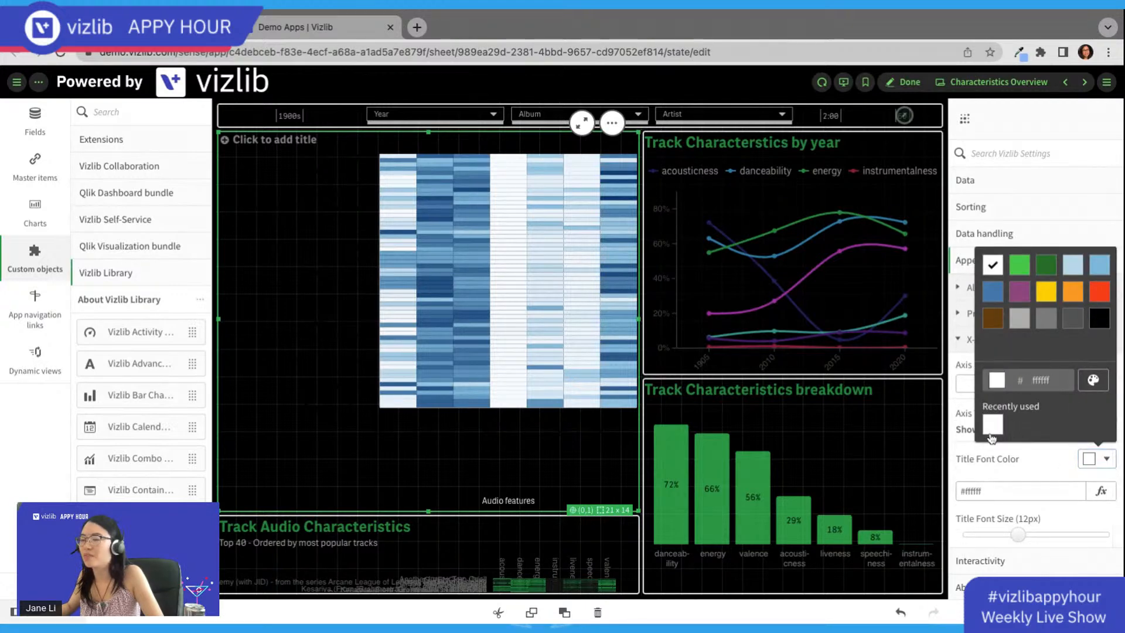
click(1030, 460)
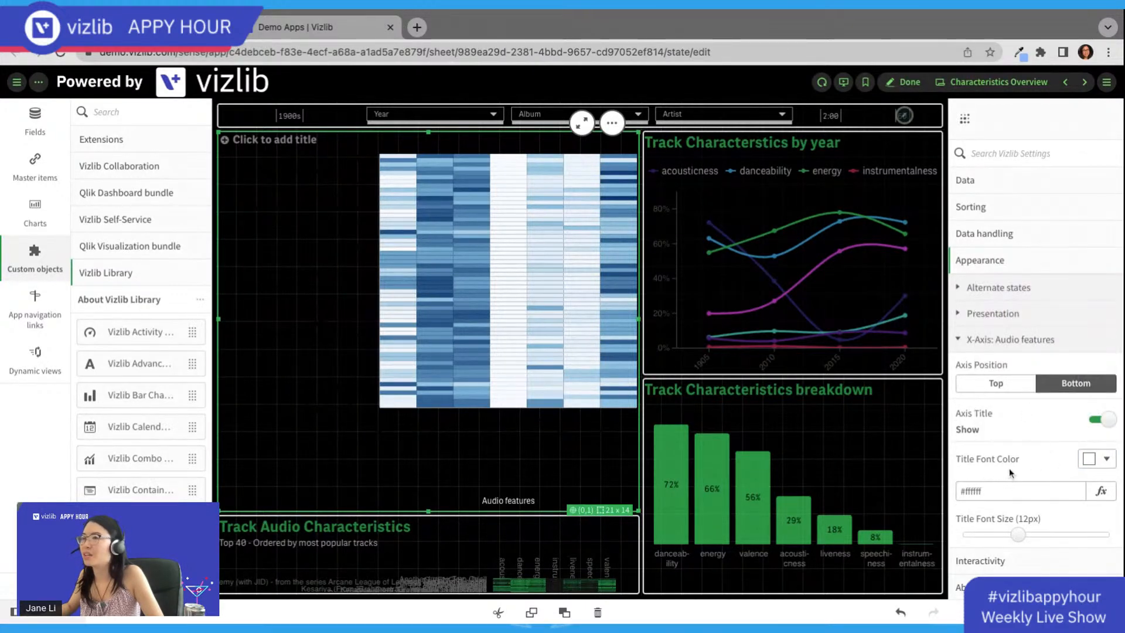
Step: Set the label font color of the grid chart's Audio features X-axis to white (#ffffff)
scroll(1002, 364, up, 1)
click(994, 339)
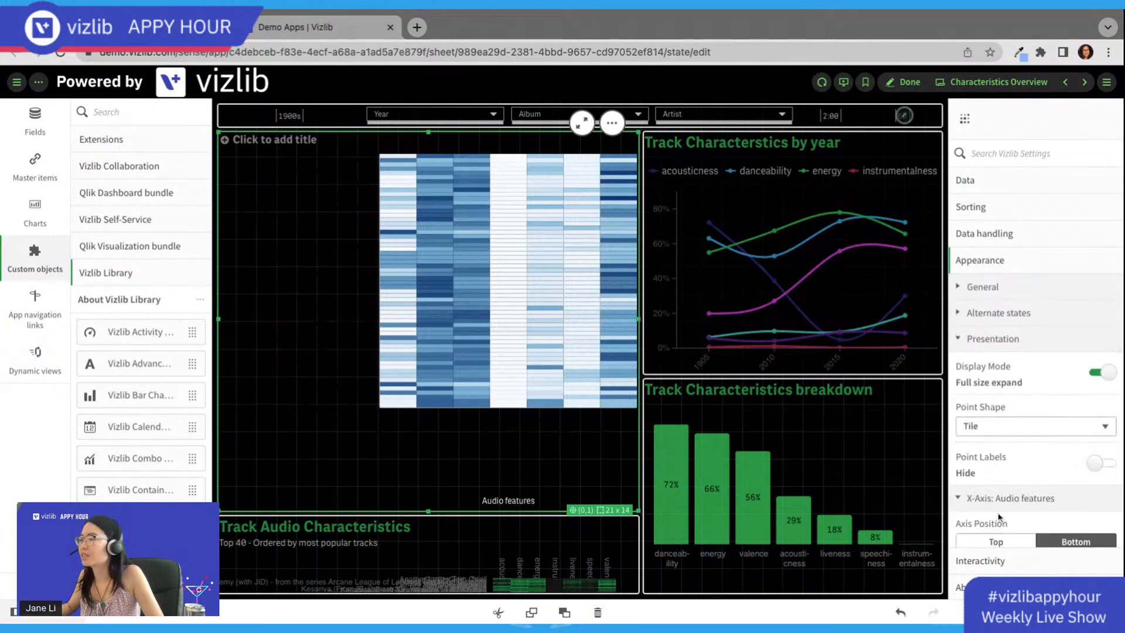
scroll(1000, 517, down, 5)
scroll(1038, 441, down, 1)
click(1102, 405)
click(993, 377)
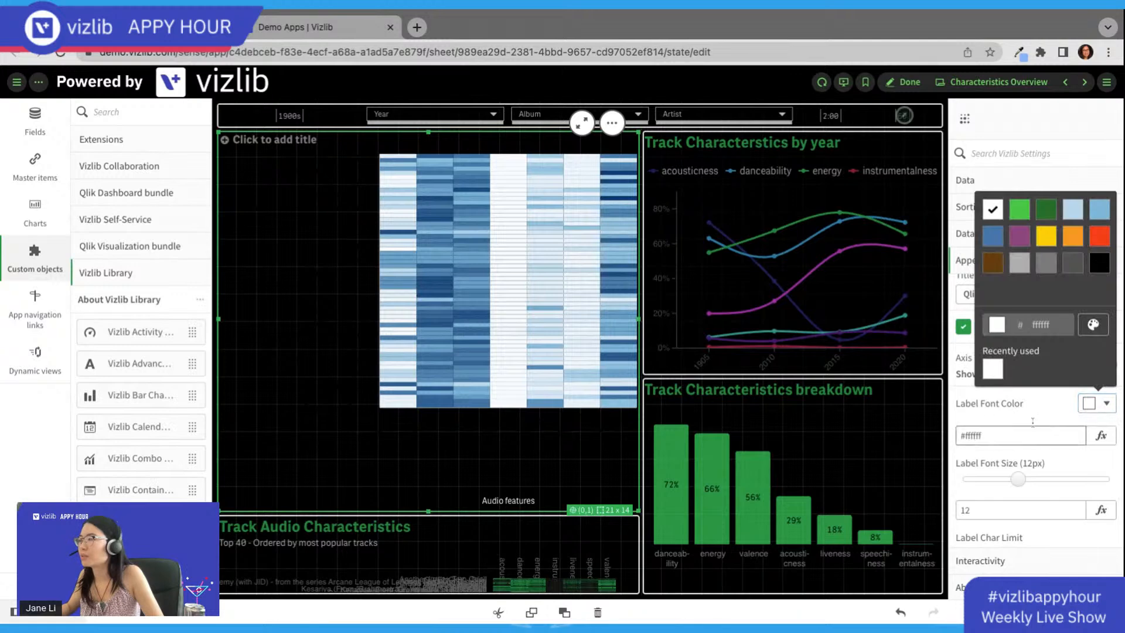
click(1031, 420)
Step: Set the label font color of the grid chart's Track Name with Artist Y-axis to white (#ffffff)
scroll(1011, 389, up, 3)
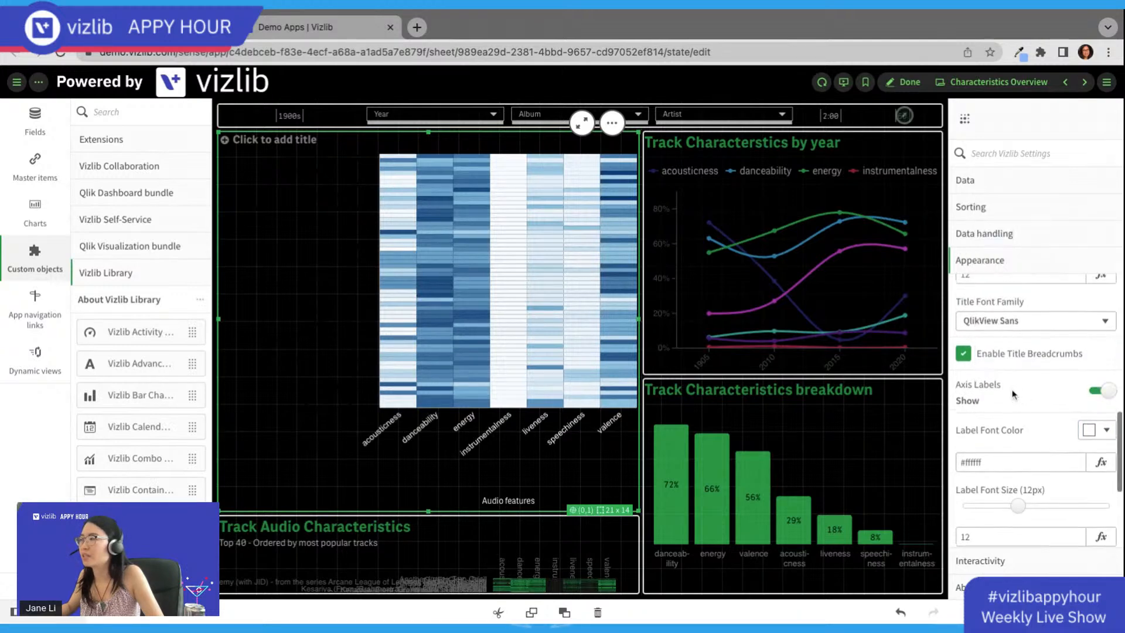
scroll(1014, 404, down, 2)
scroll(1019, 449, down, 2)
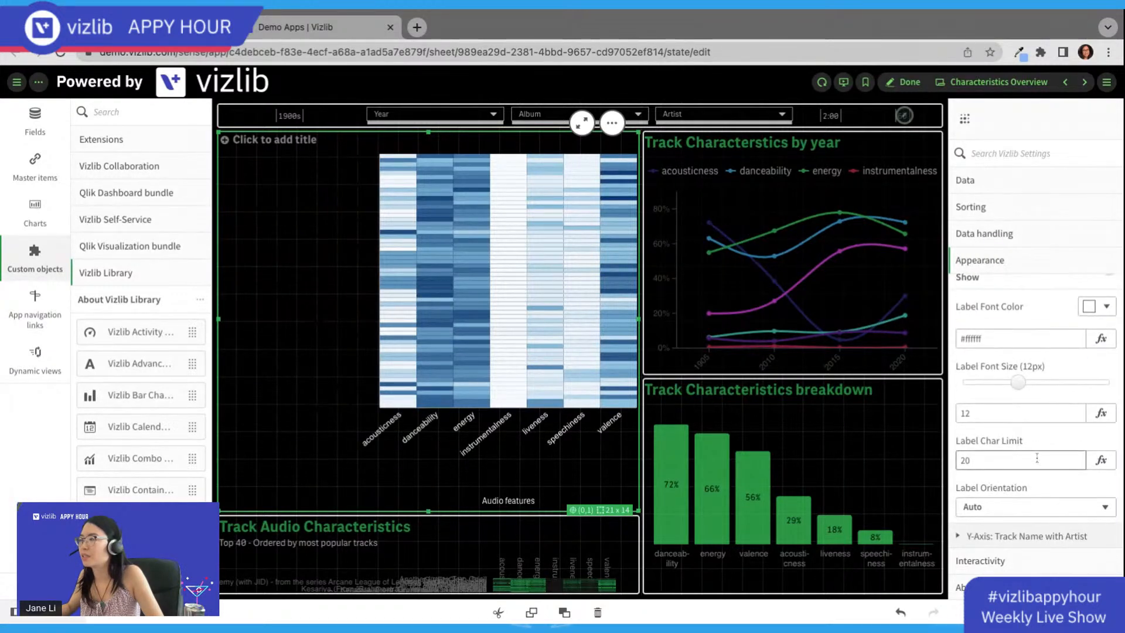
scroll(1018, 391, up, 1)
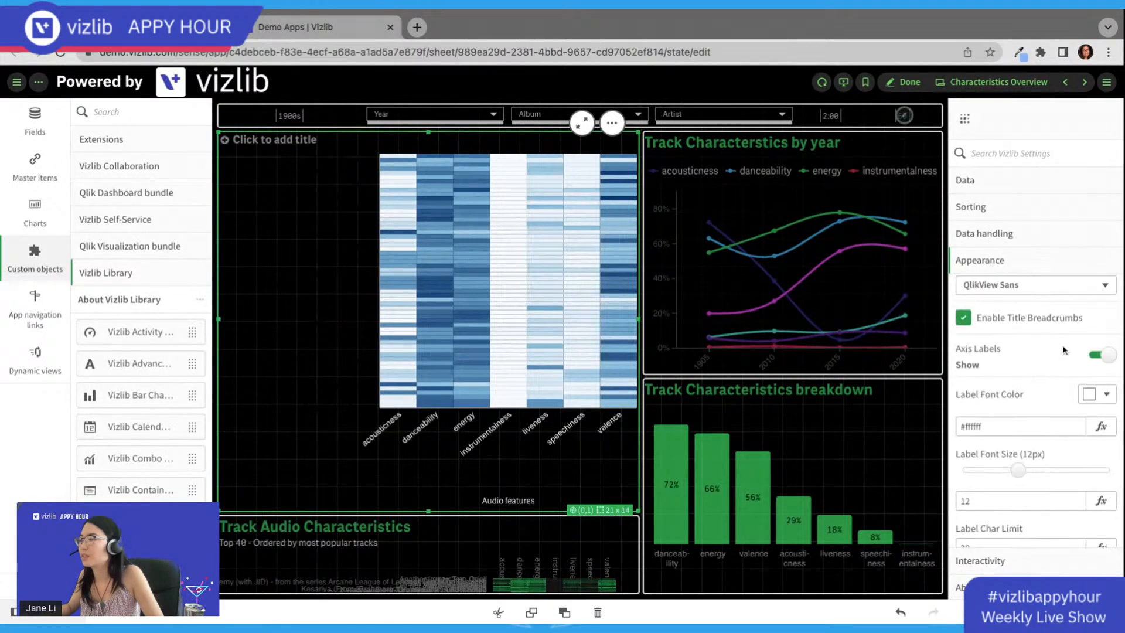
scroll(1012, 459, down, 3)
click(1020, 482)
scroll(1055, 469, down, 5)
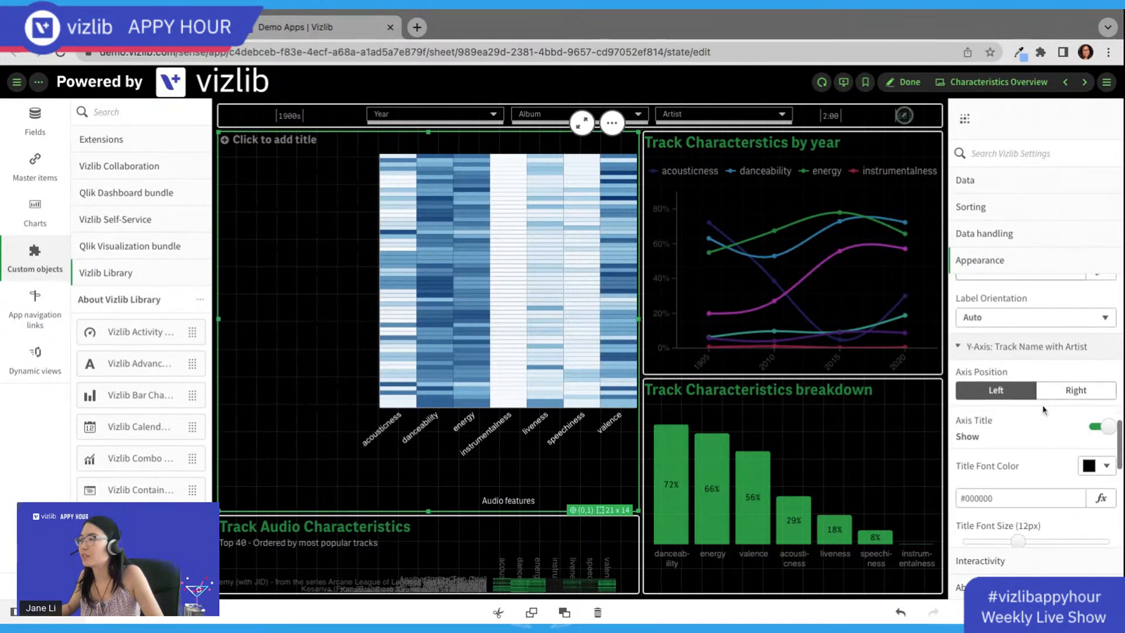
click(1106, 481)
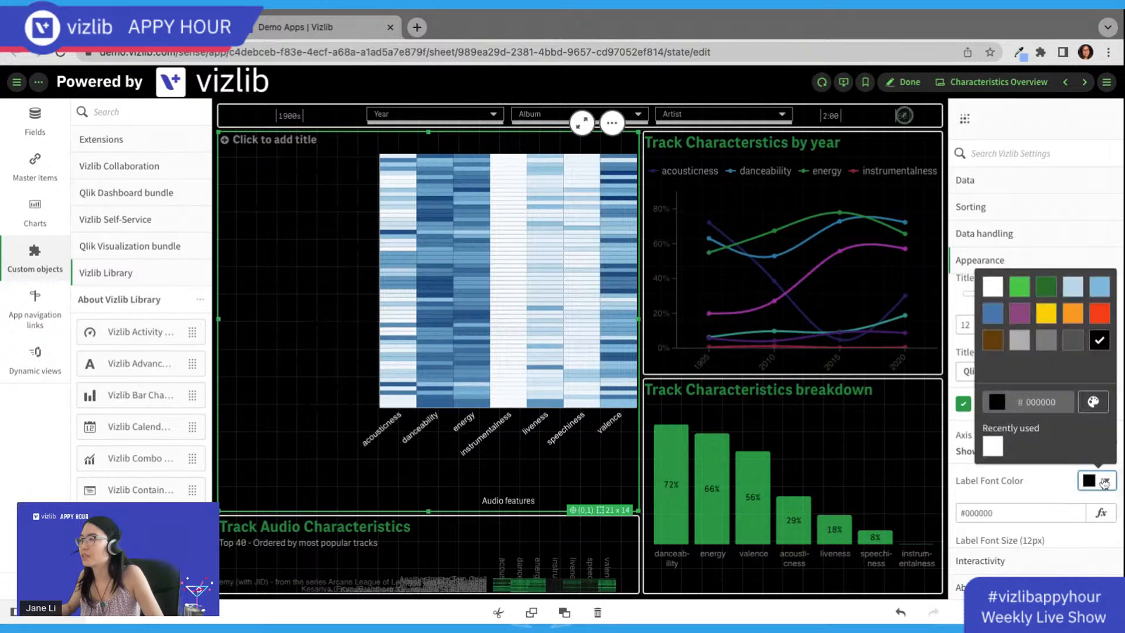
click(998, 448)
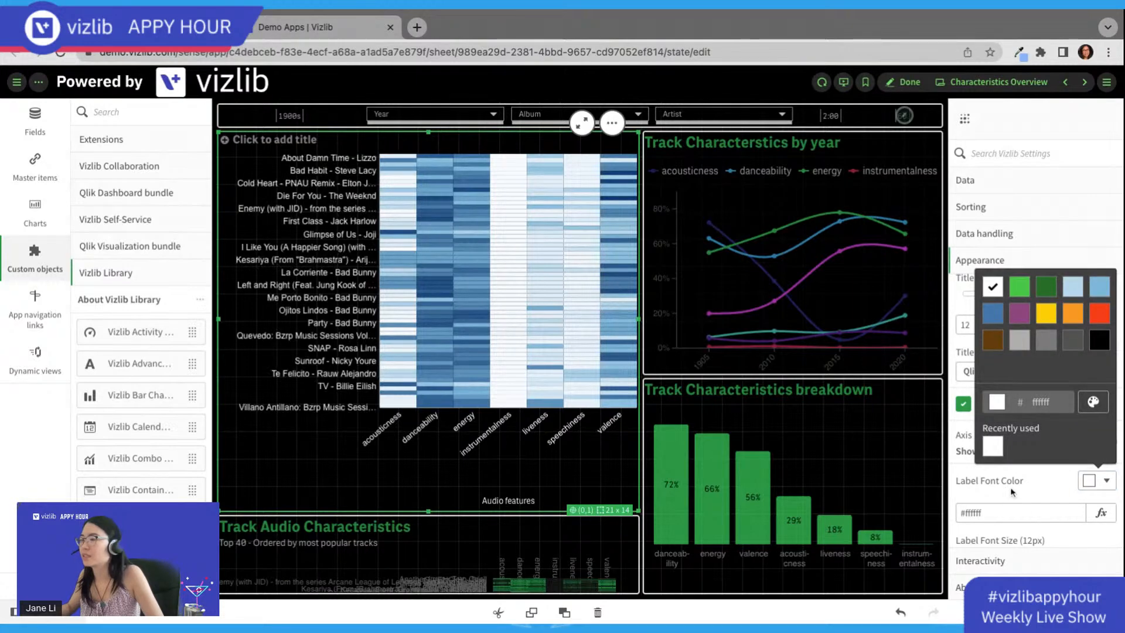
click(1012, 492)
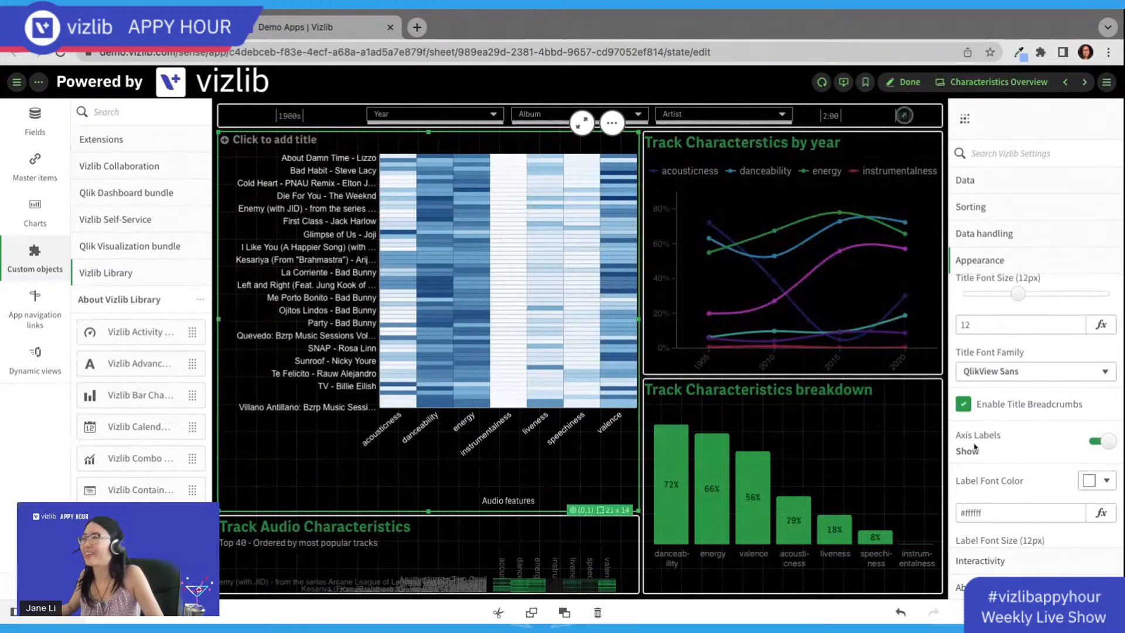
Step: Check the Track Audio Characteristics table's extension information and return to the grid chart's presentation settings
scroll(982, 560, down, 2)
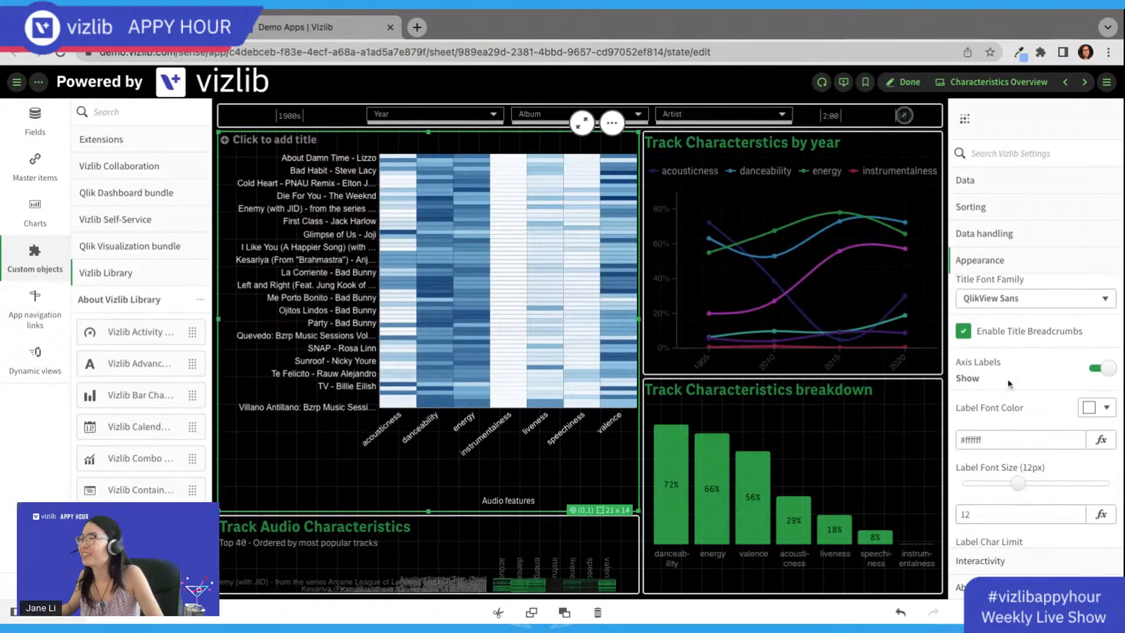
click(590, 561)
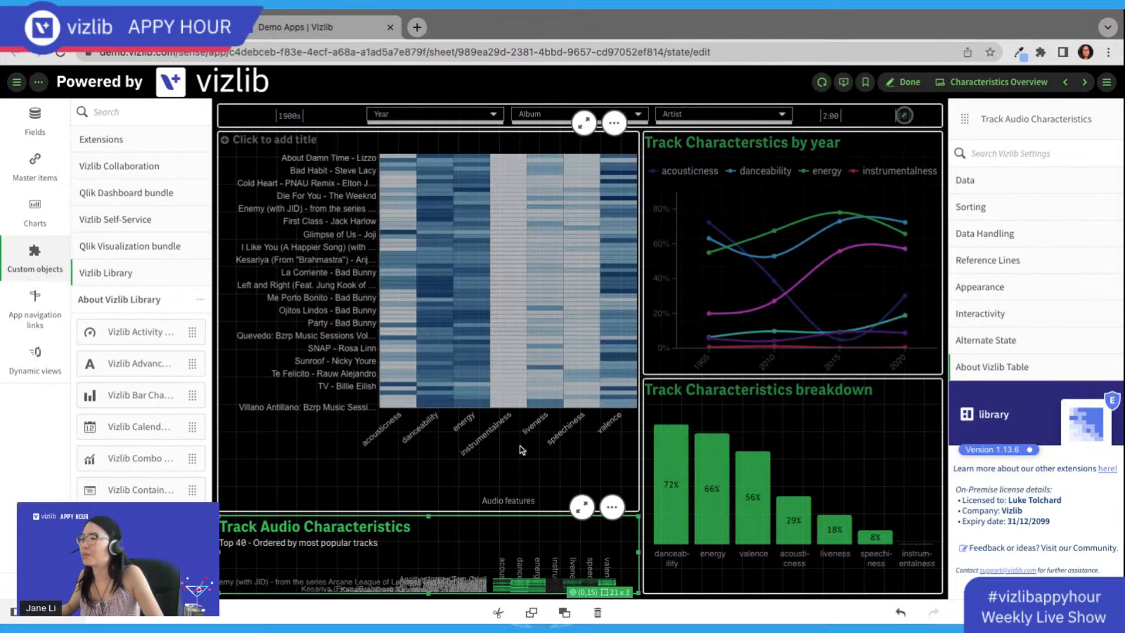
click(524, 302)
scroll(1031, 381, down, 2)
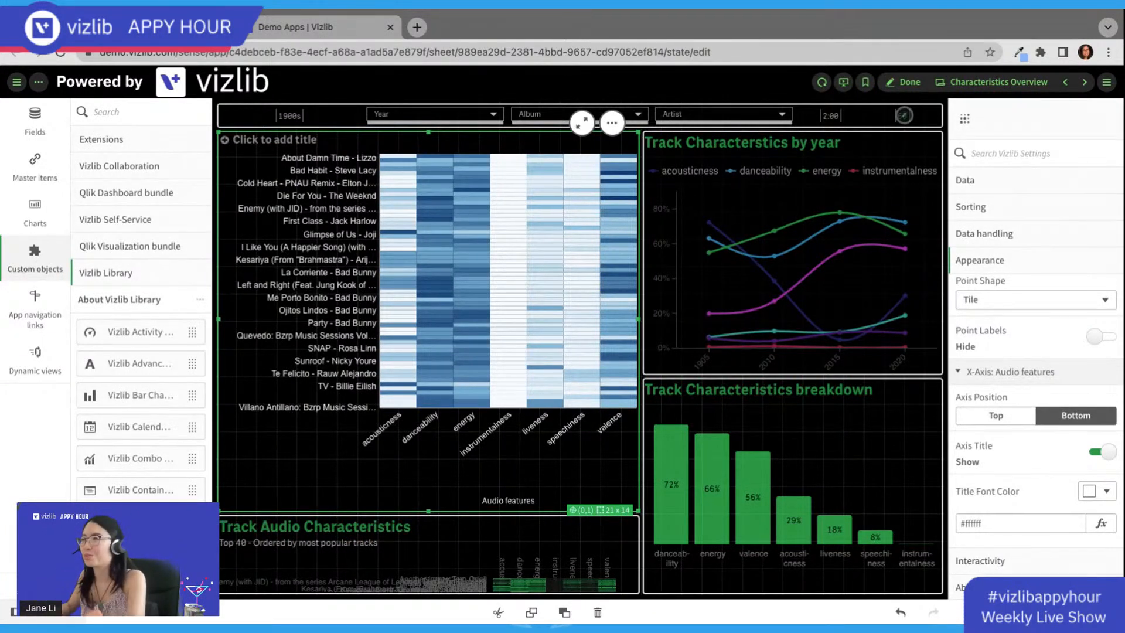
scroll(1024, 457, up, 3)
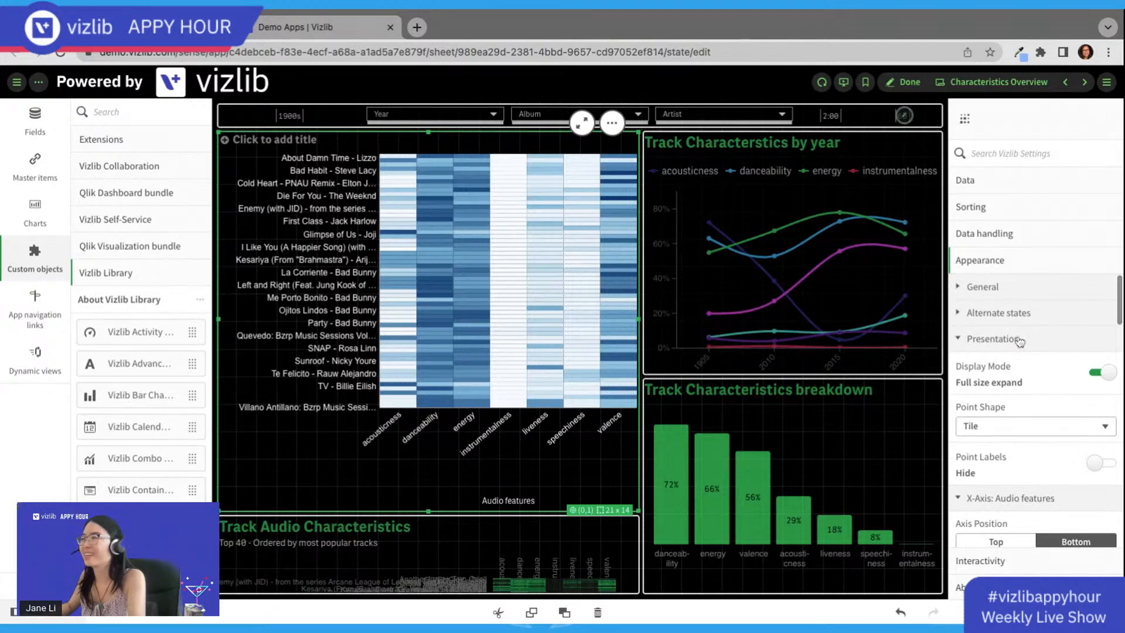
Step: Look through the grid chart's general and axis settings, and examine the gradient palette used by the Track Audio Characteristics table
click(1026, 293)
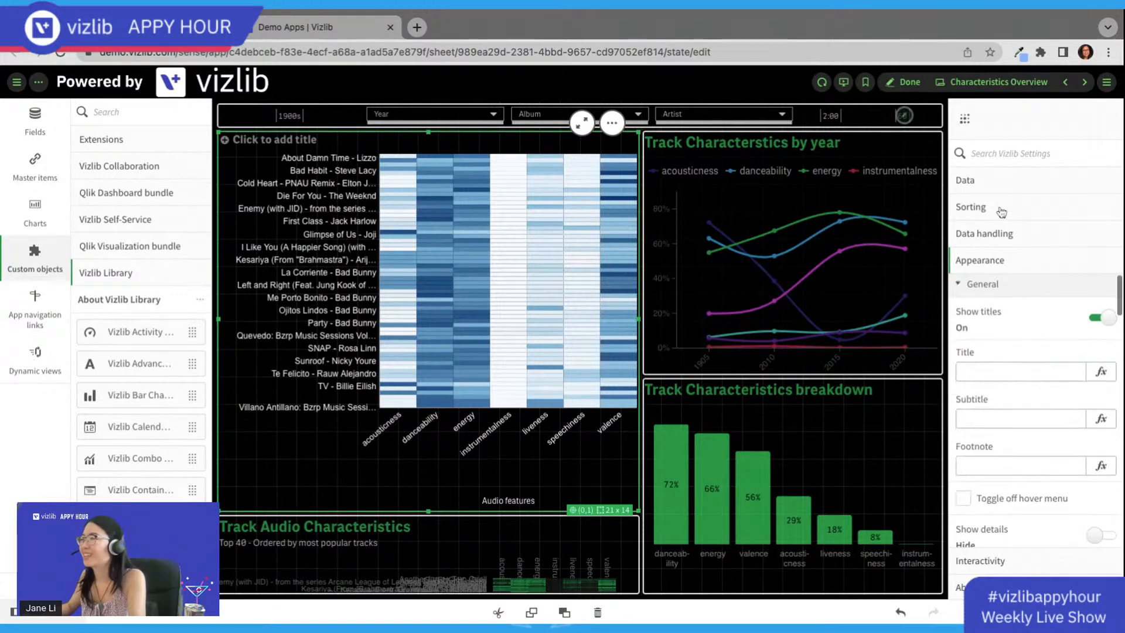
scroll(1026, 398, down, 3)
scroll(1024, 414, up, 3)
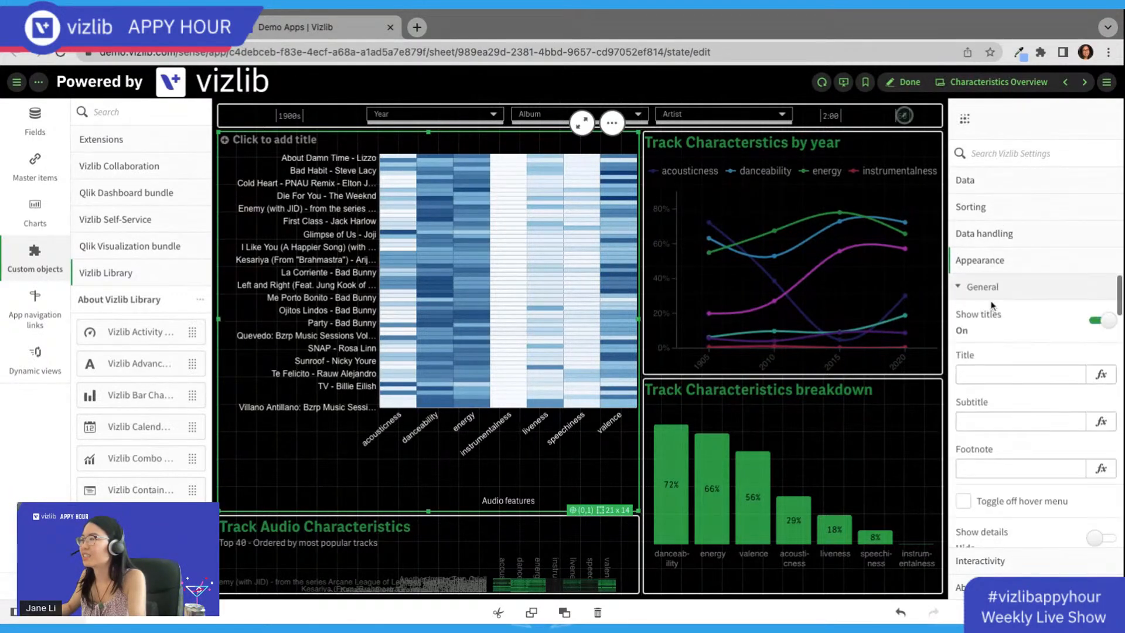
click(995, 290)
click(1012, 499)
scroll(1020, 469, down, 5)
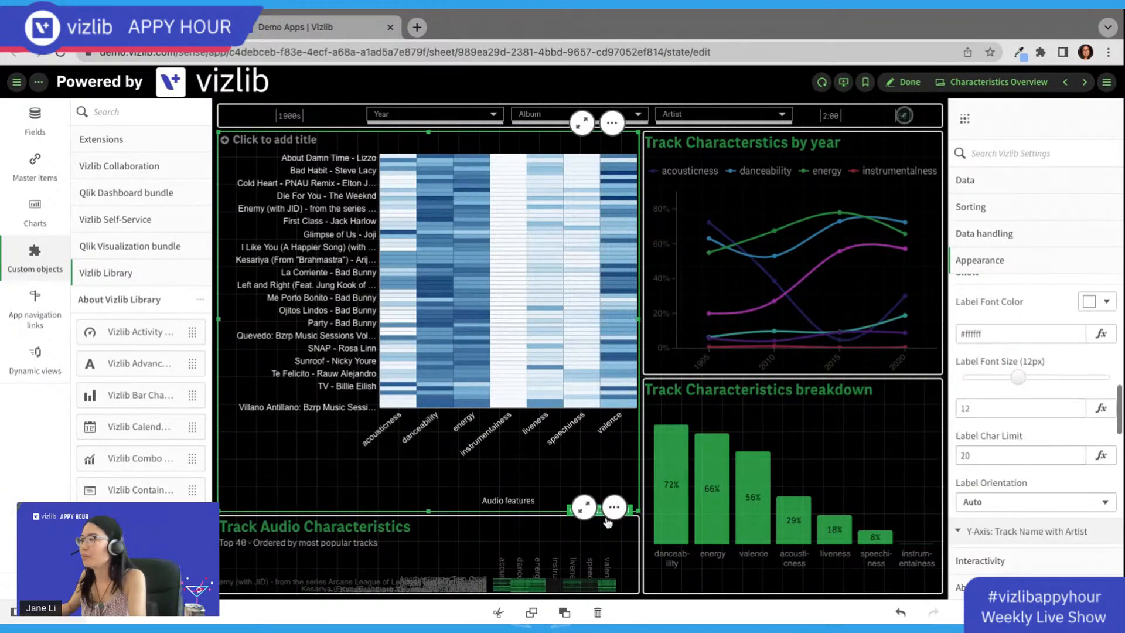
click(565, 531)
click(980, 286)
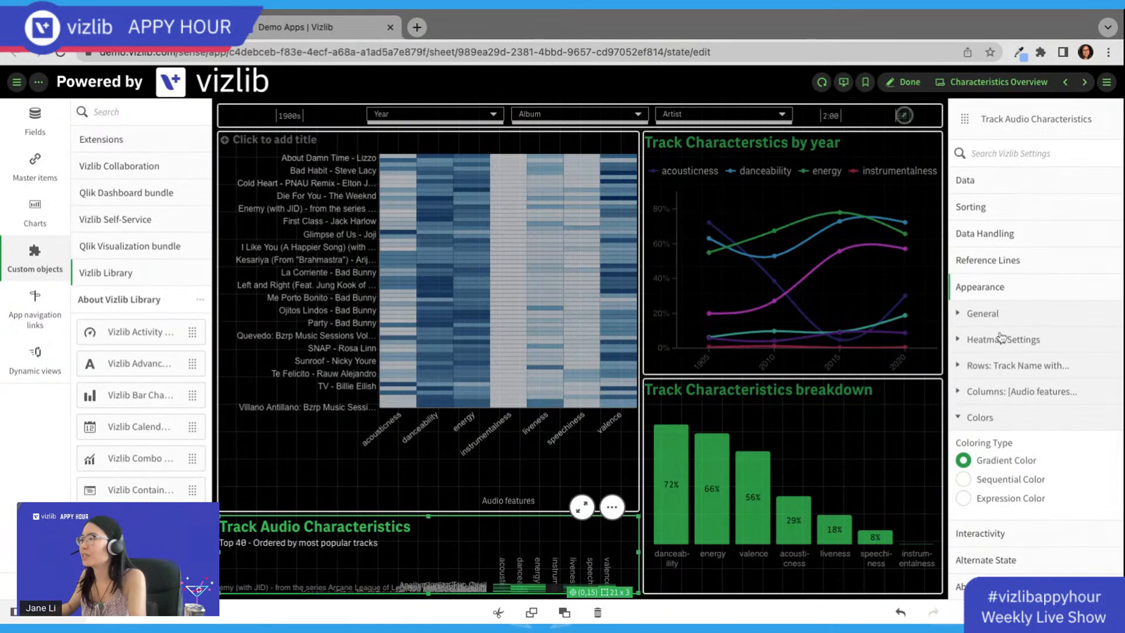
scroll(1003, 445, down, 5)
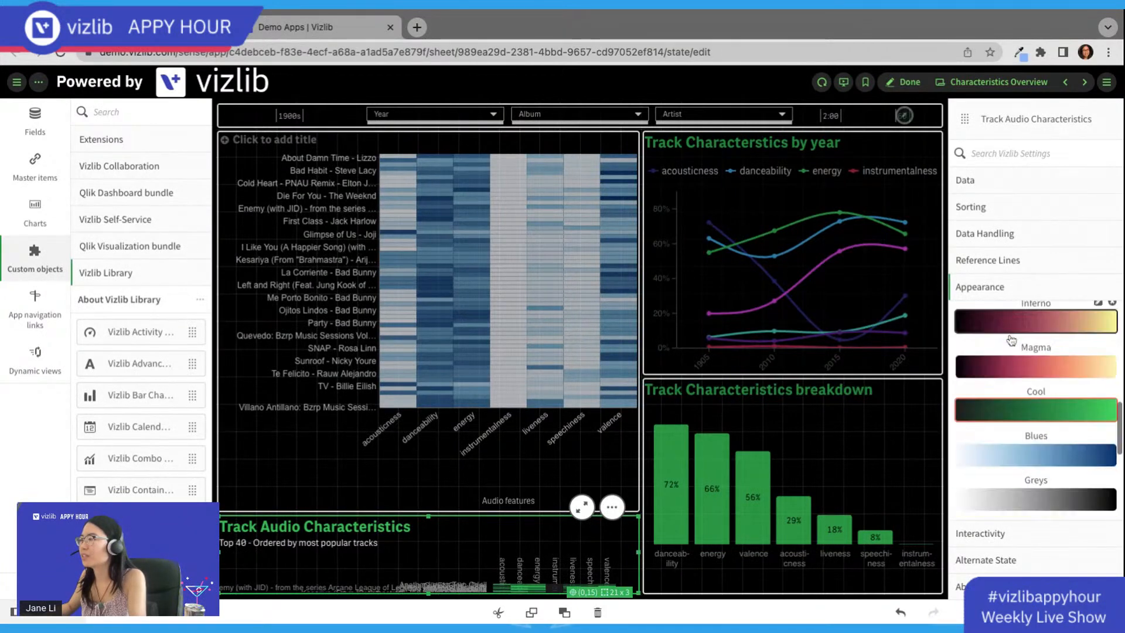
Step: Apply the Greens sequential color palette to the grid chart
click(554, 335)
click(1030, 288)
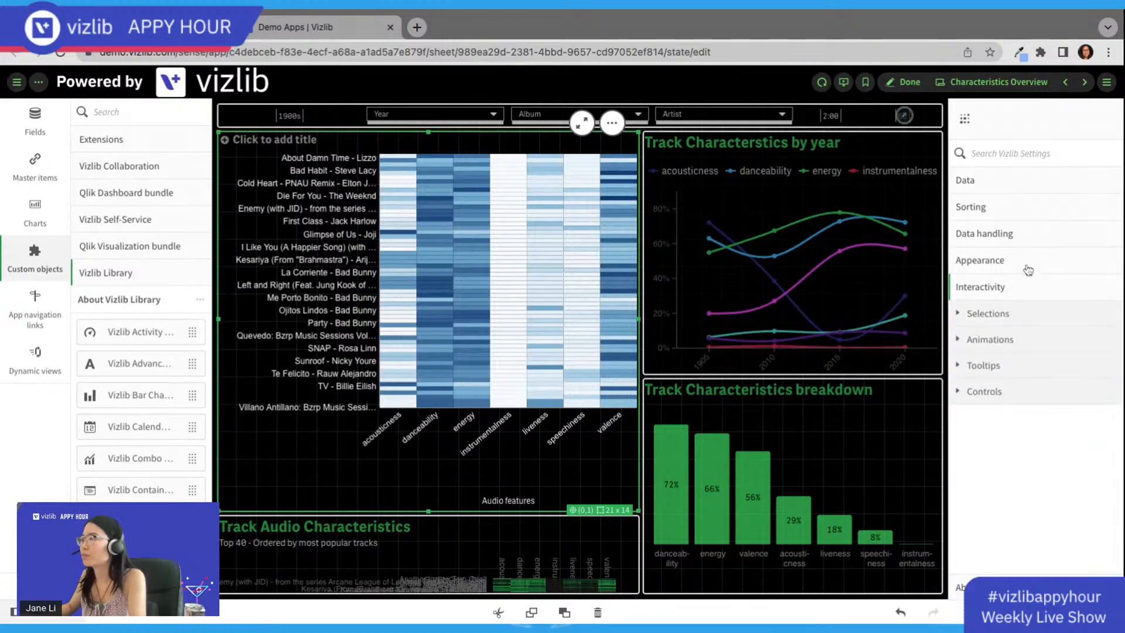
click(1019, 268)
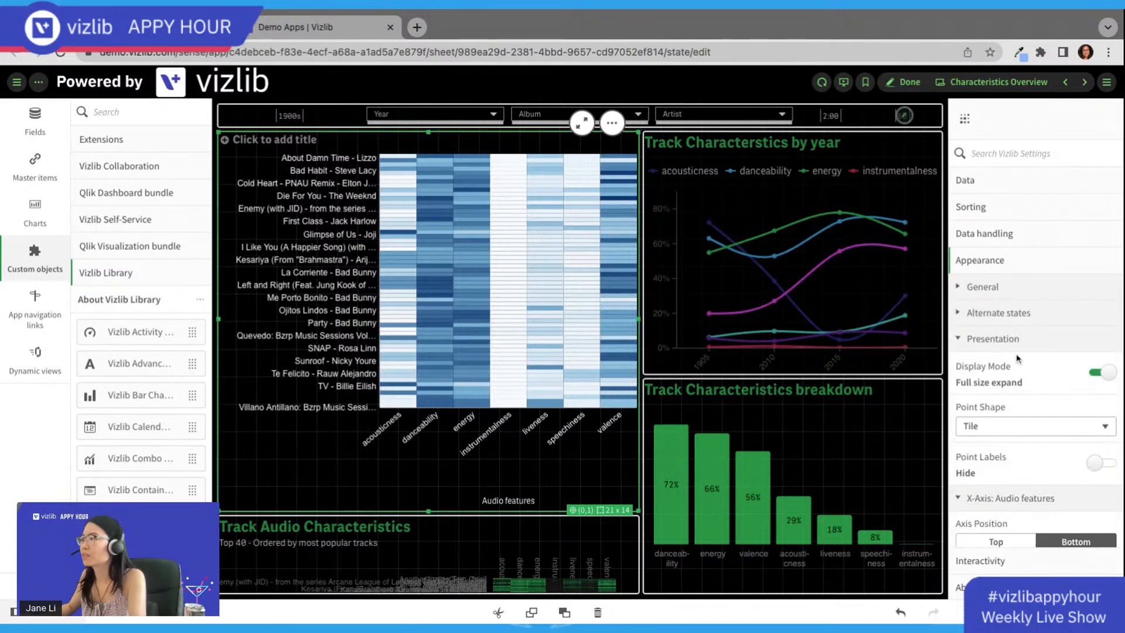
click(1006, 339)
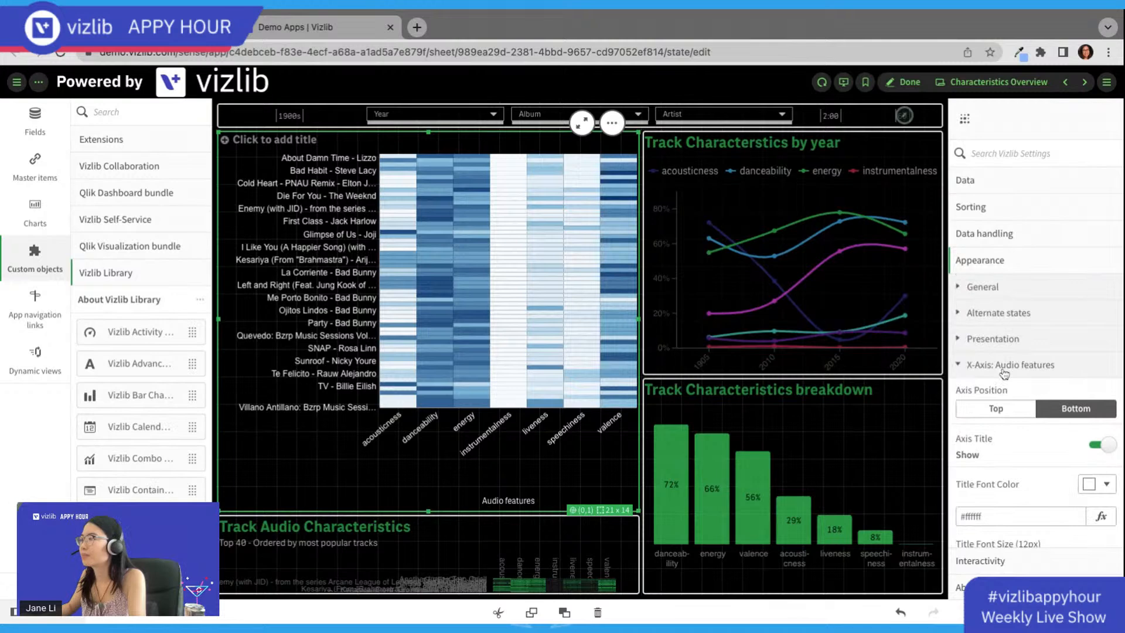
click(1005, 365)
click(1005, 390)
click(1004, 413)
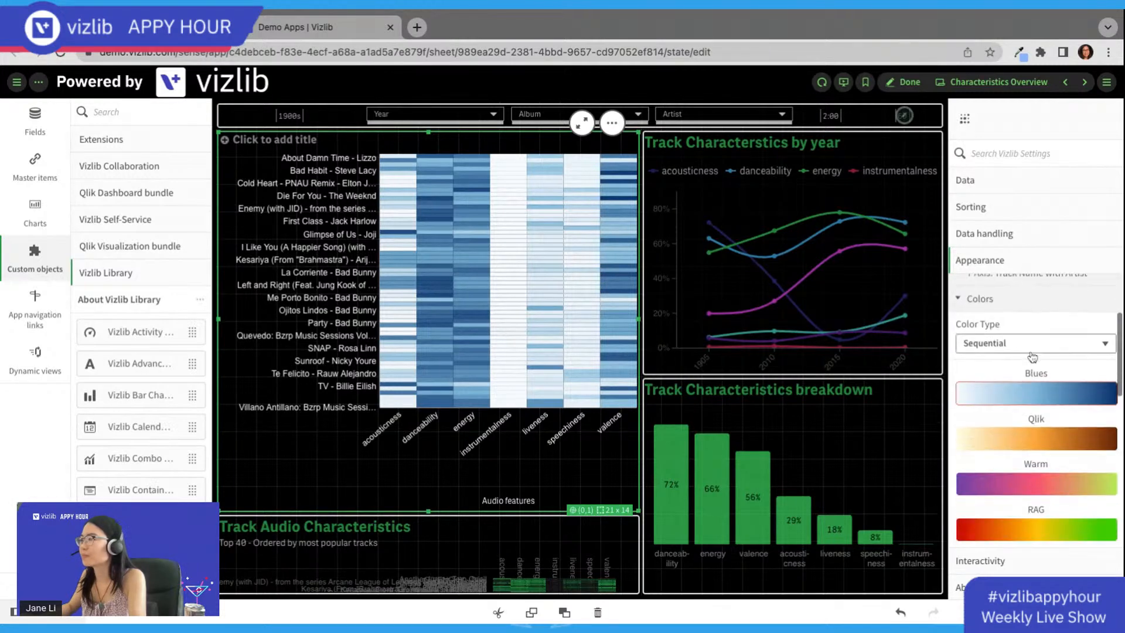
scroll(1032, 357, down, 10)
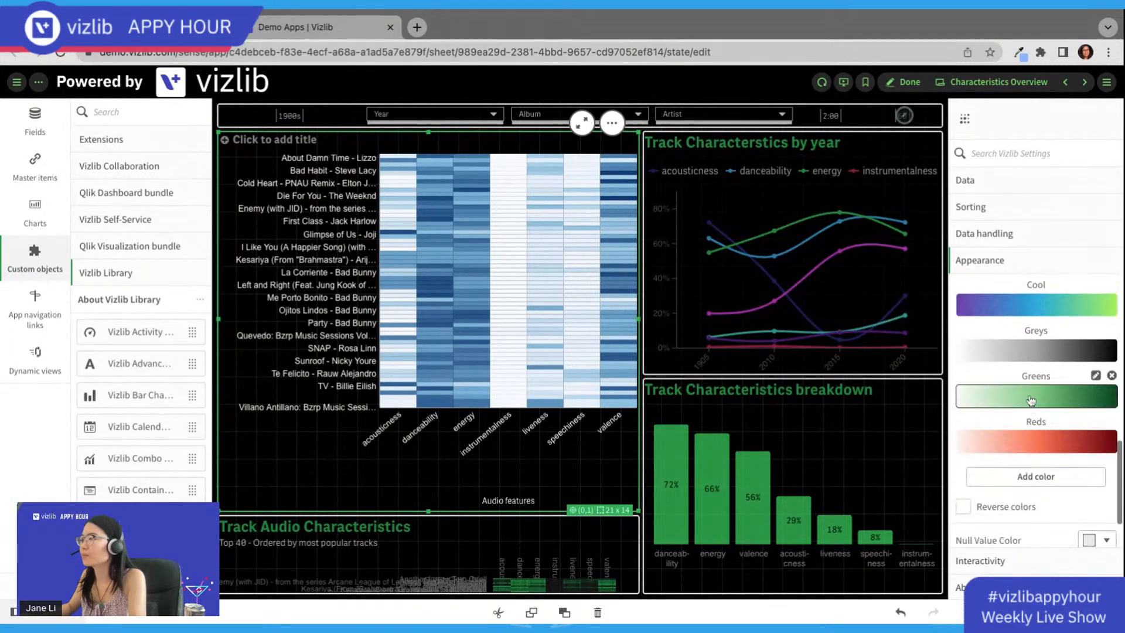
click(1032, 401)
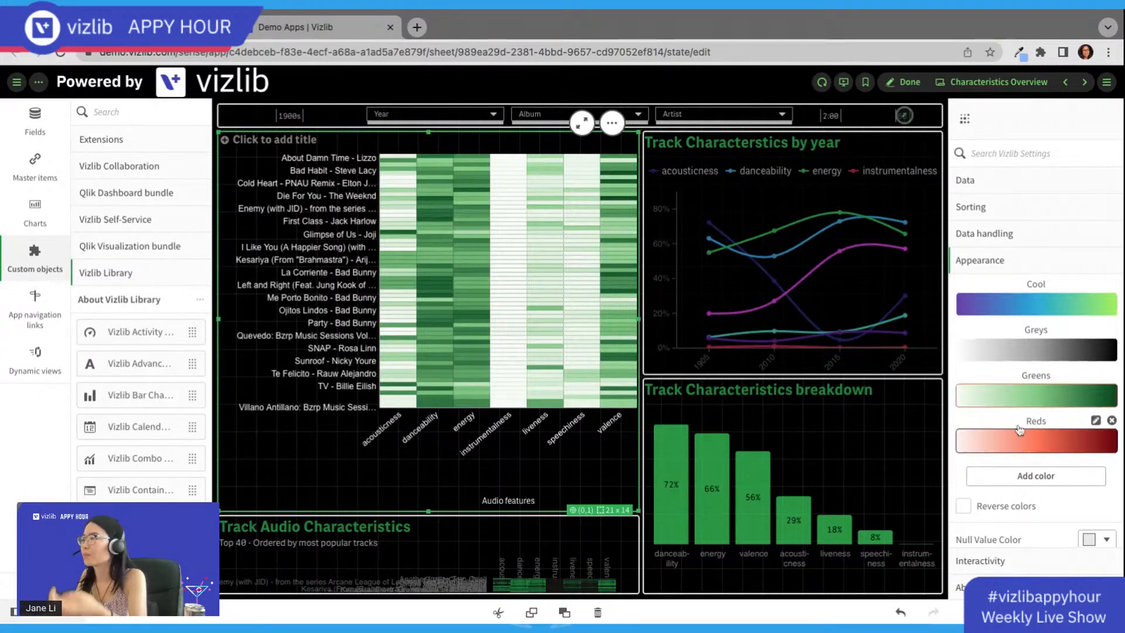
Step: Start a custom color gradient for the grid chart and sample the bright green of the Track Characteristics breakdown bars
scroll(1026, 407, down, 2)
click(1021, 410)
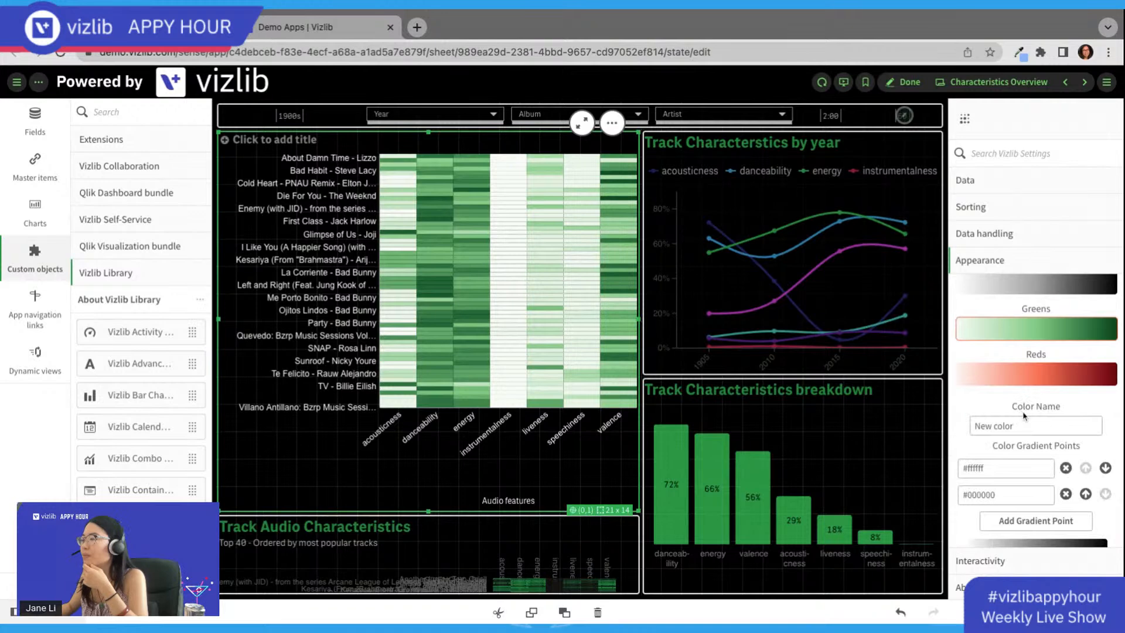
scroll(1024, 415, down, 2)
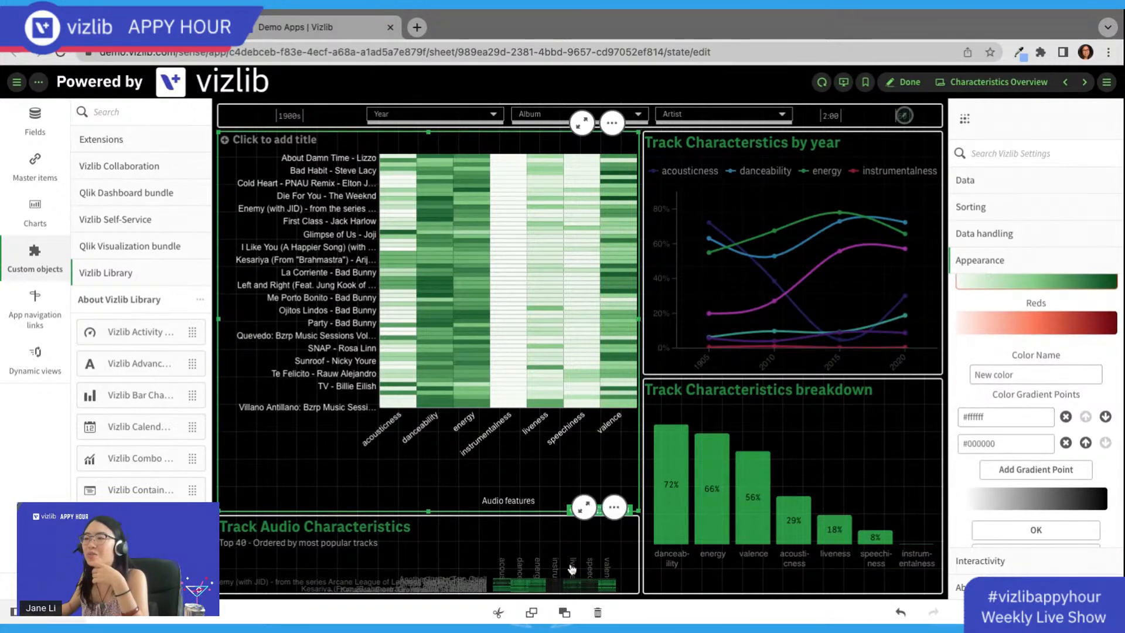
click(1000, 417)
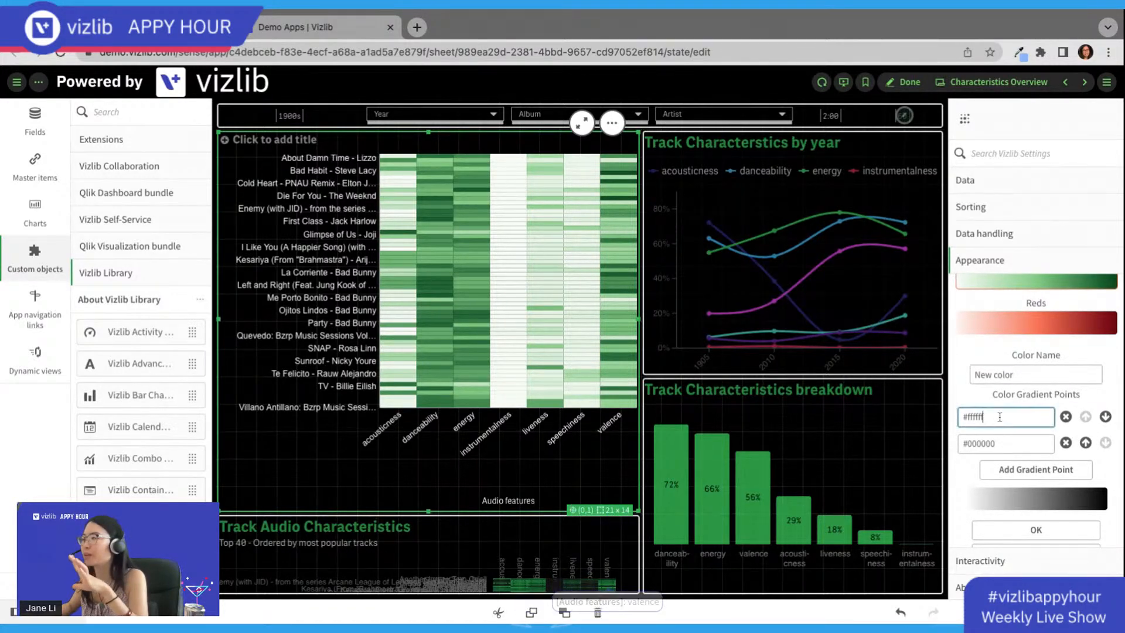
click(730, 492)
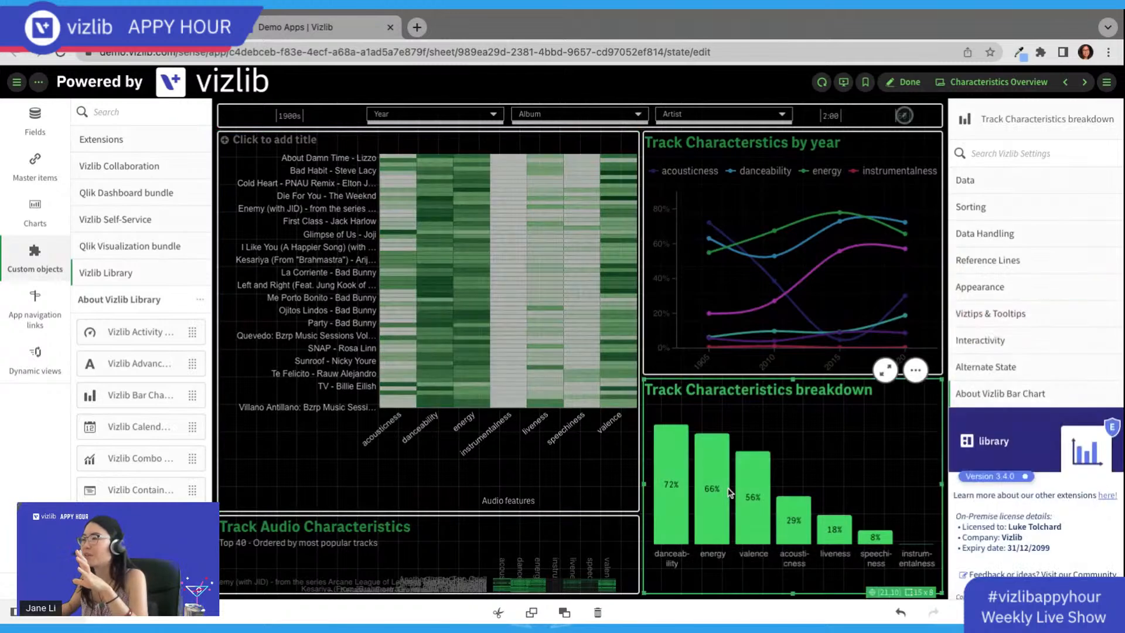
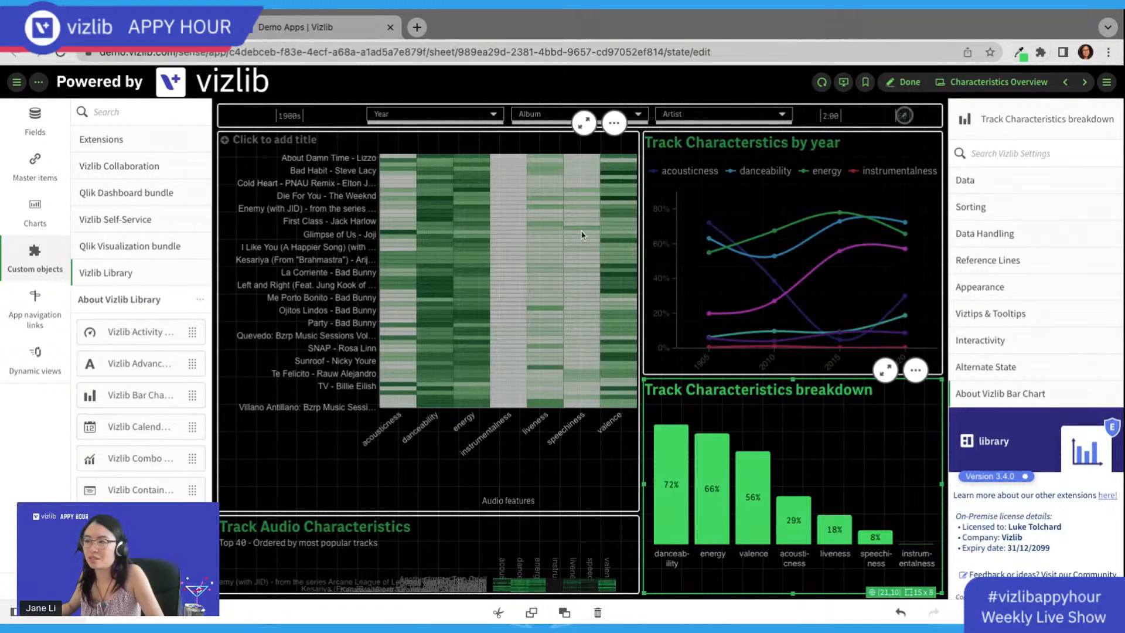
Step: Add a new custom color gradient to the grid chart's sequential palettes, with #41d760 as its first gradient point
click(609, 348)
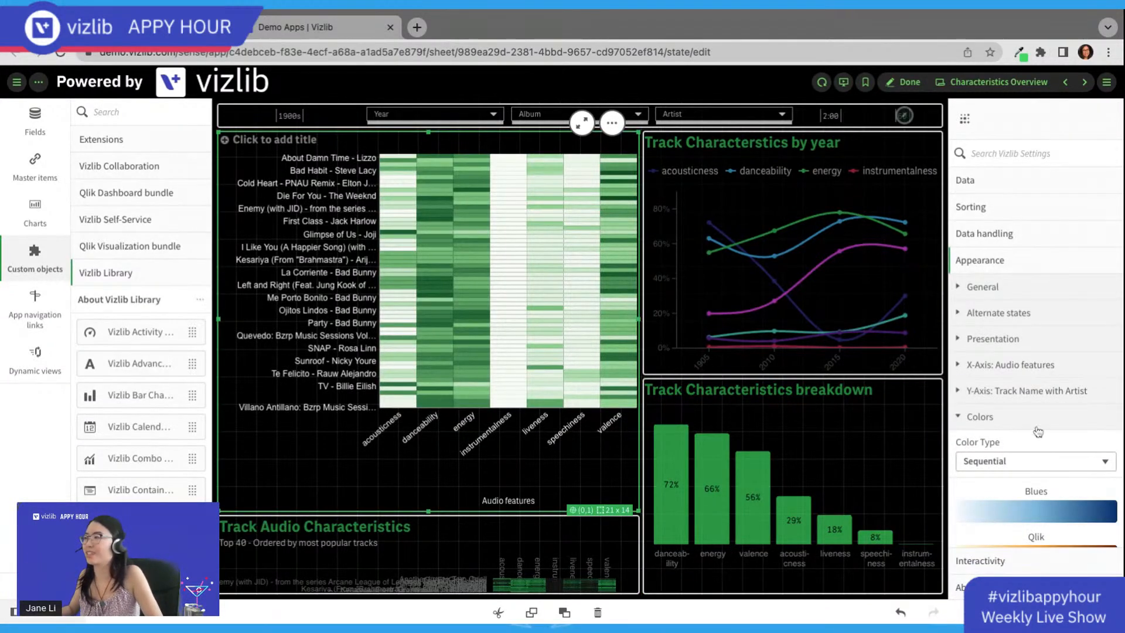
scroll(1091, 459, down, 5)
scroll(1080, 460, down, 3)
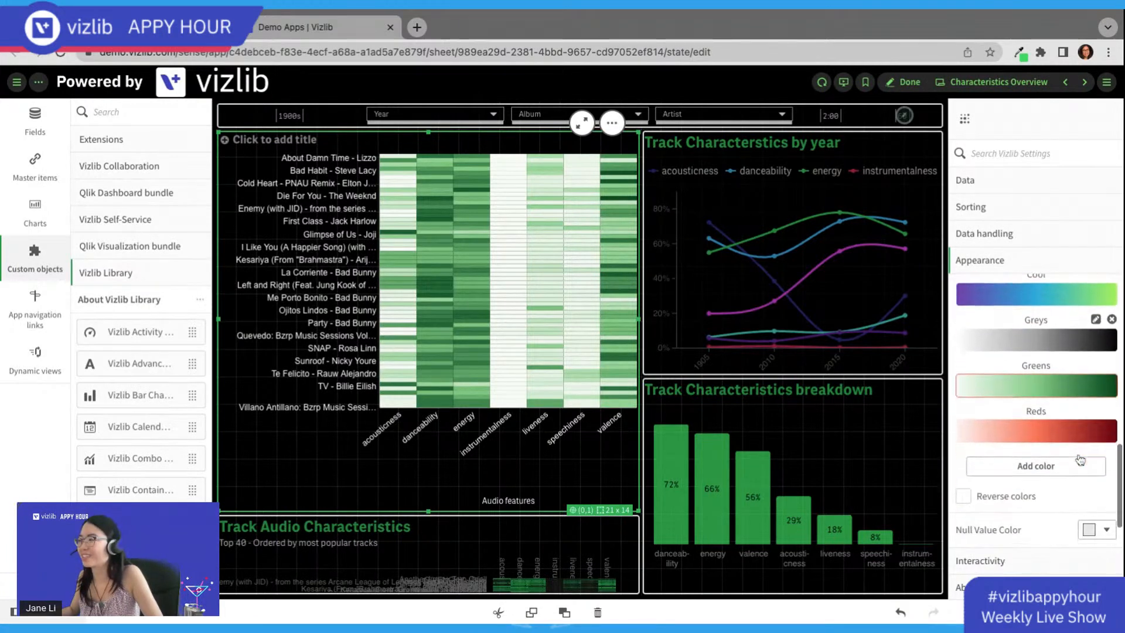
double_click(1038, 505)
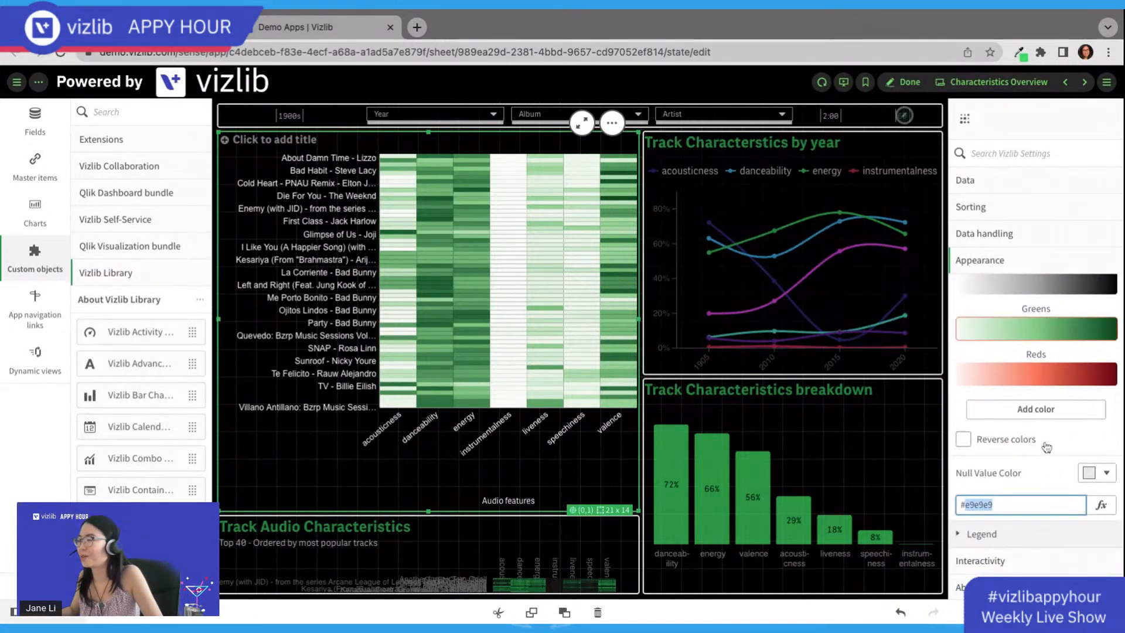
click(1046, 416)
scroll(1047, 425, down, 1)
double_click(1026, 442)
text(41d760)
click(1015, 469)
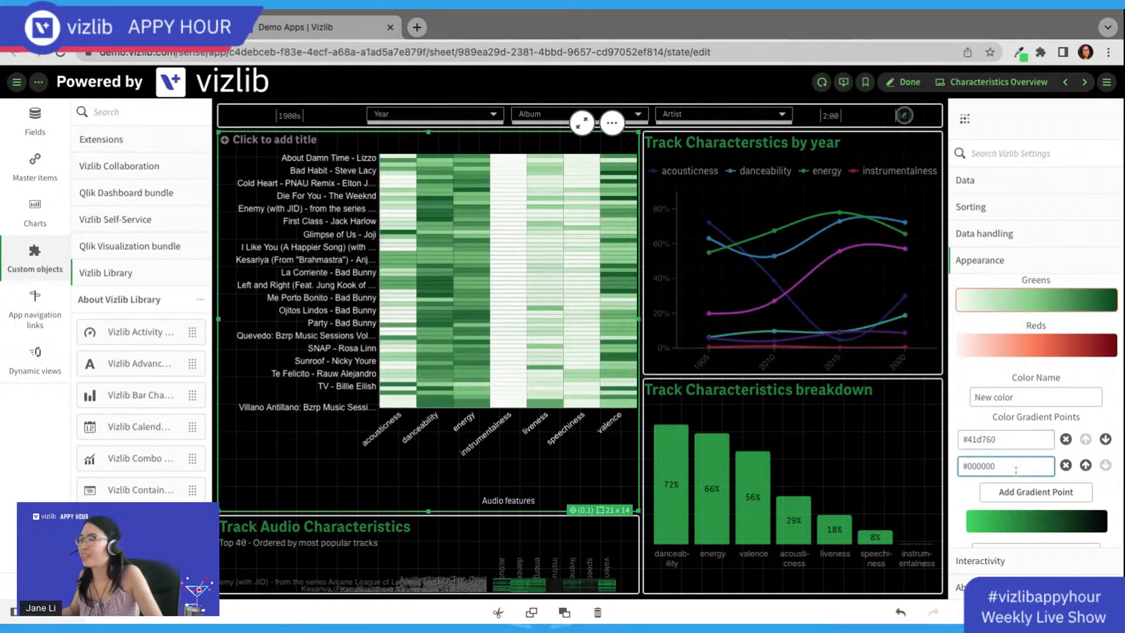
Step: Save the gradient with #000000 as its second point and apply it to the grid chart with reversed colors
scroll(1099, 505, down, 1)
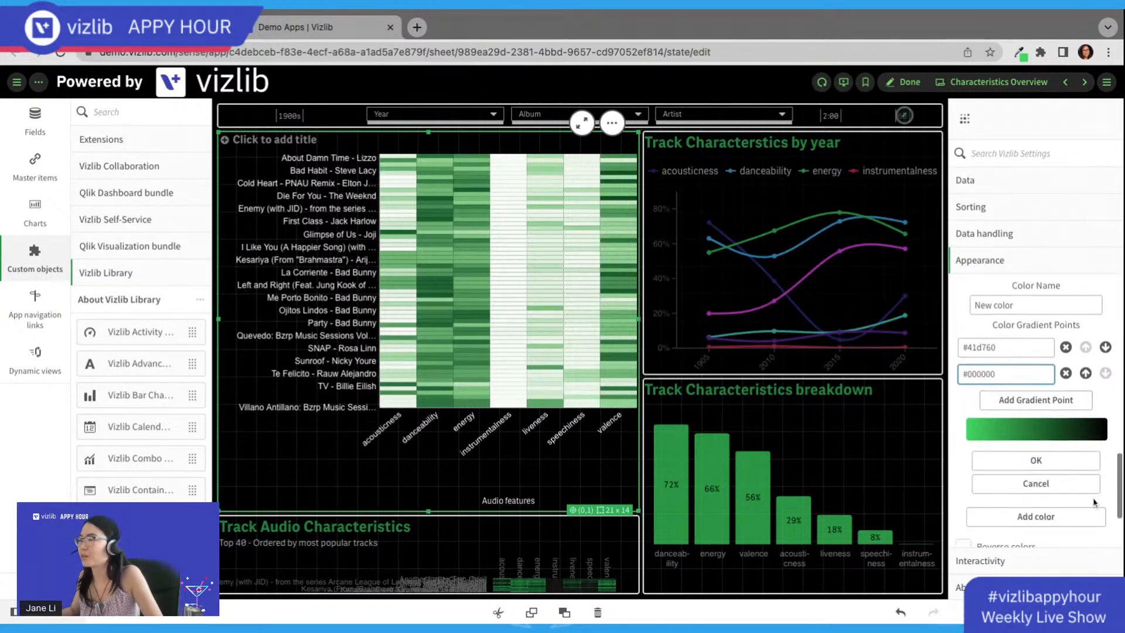
click(1035, 459)
click(1037, 369)
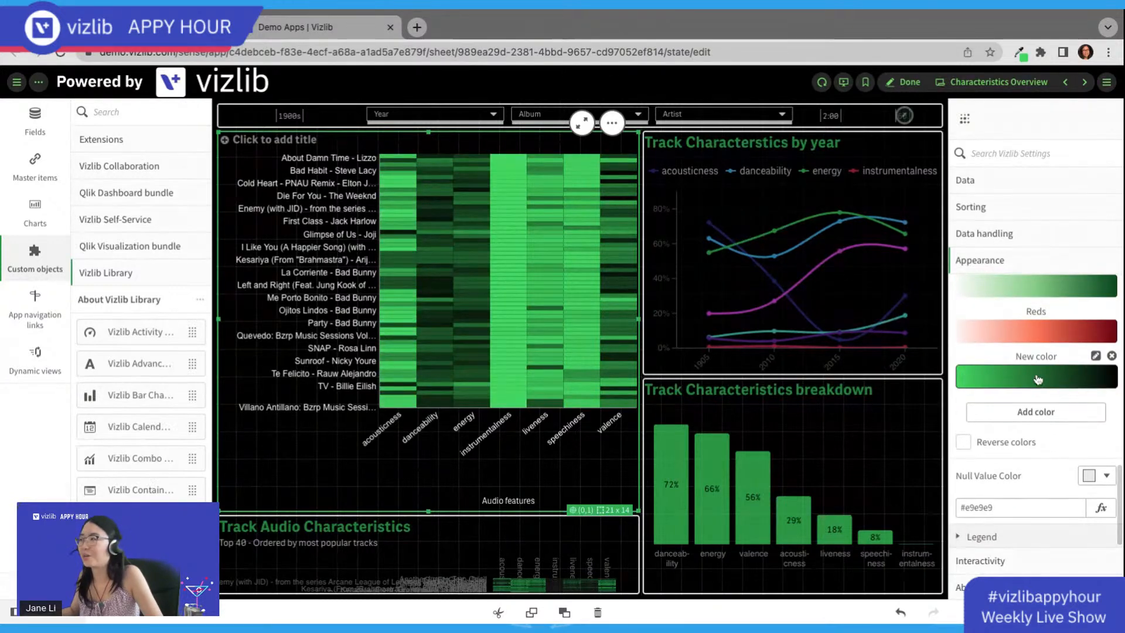
click(1006, 449)
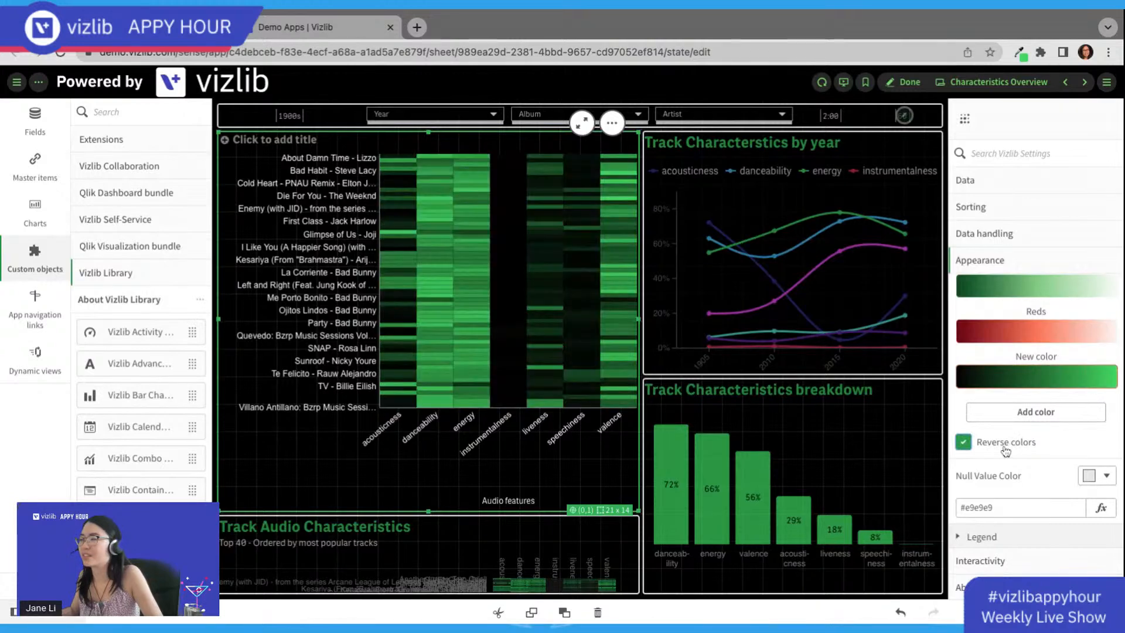
Step: Shrink the grid chart, enlarge the Track Audio Characteristics table to 21 x 14 cells, and view the sheet outside edit mode
click(596, 560)
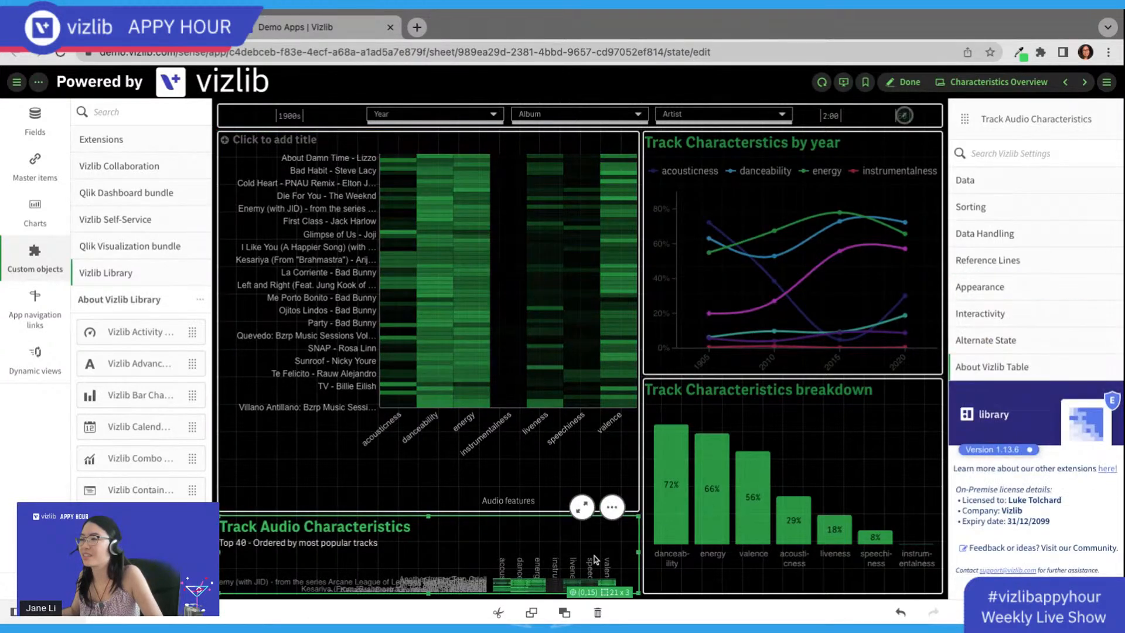
click(515, 435)
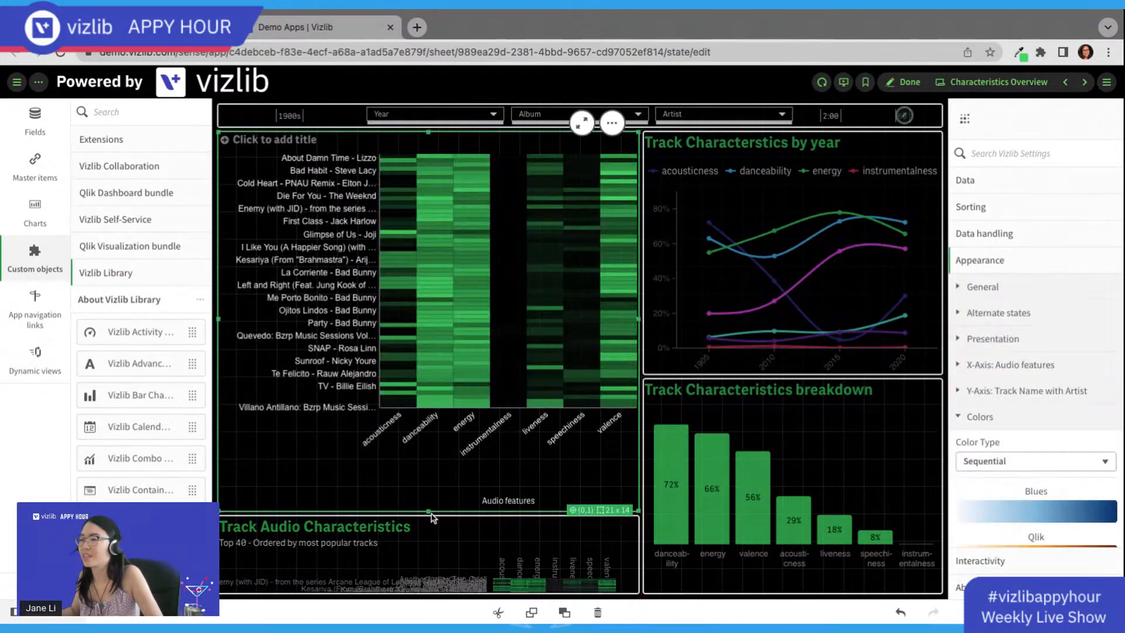
drag(428, 512, 428, 209)
click(455, 521)
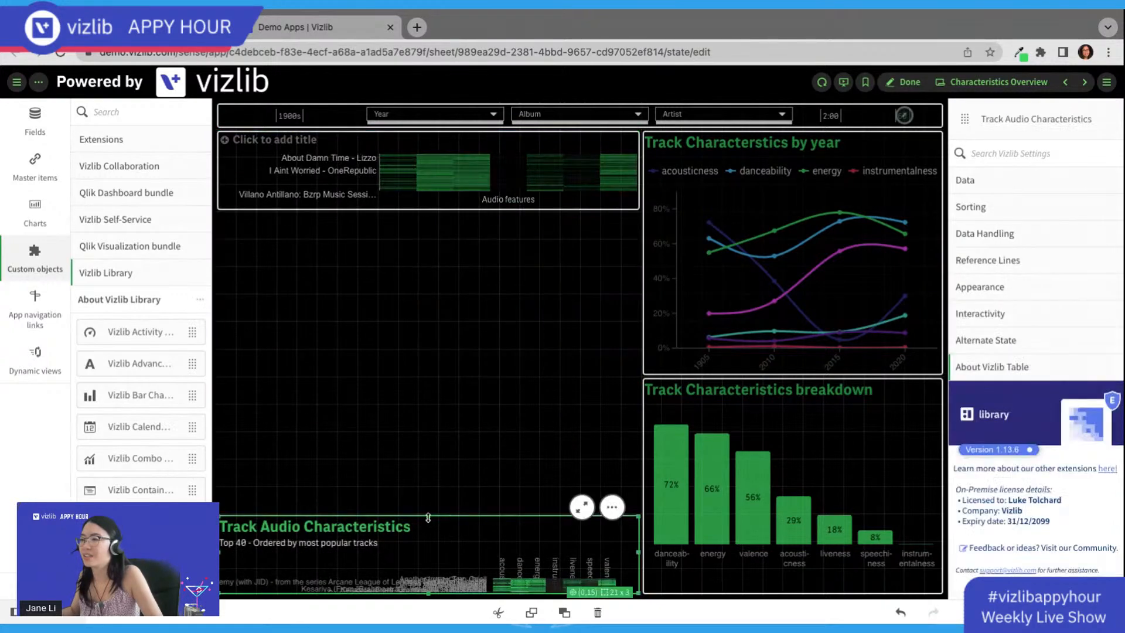
drag(428, 518, 428, 214)
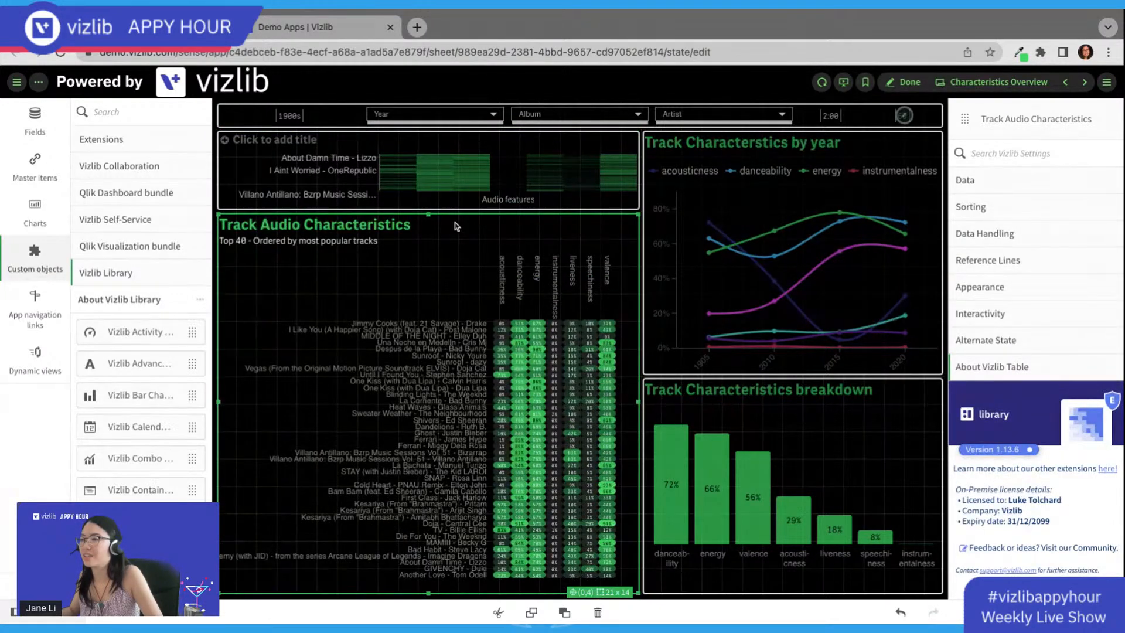
drag(433, 218, 436, 520)
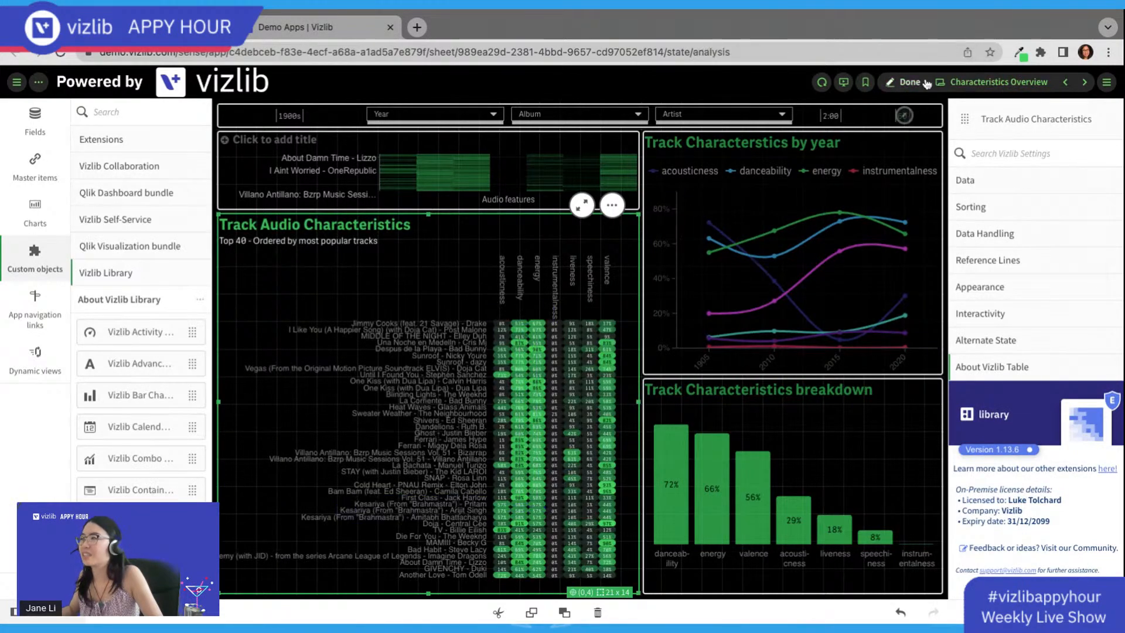
click(925, 83)
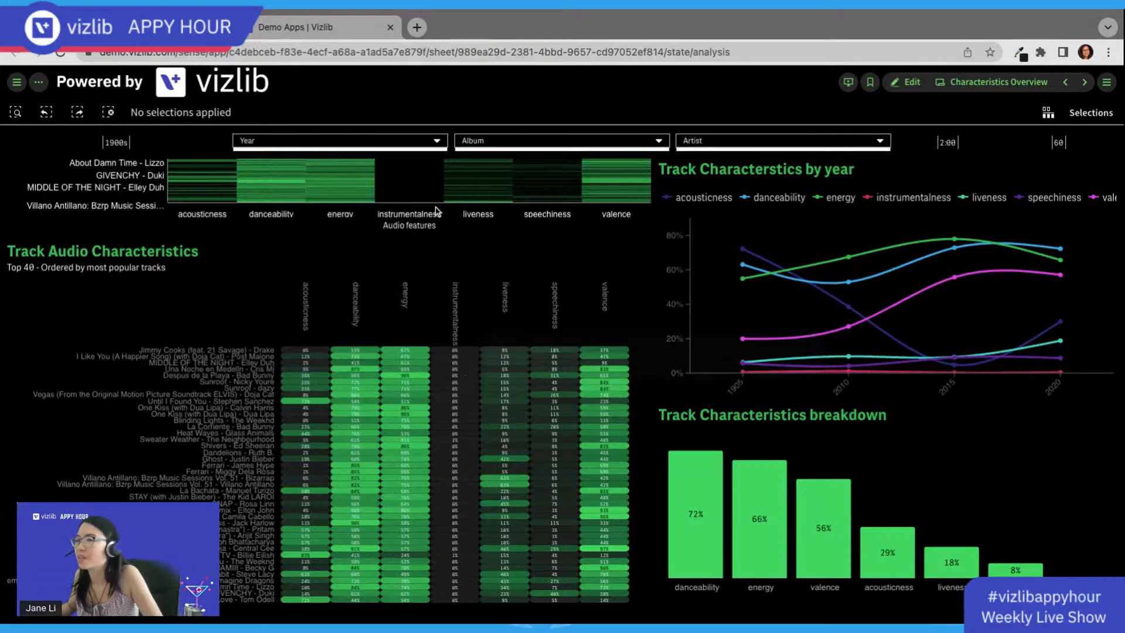
Step: Resume editing the sheet, shrink the Track Audio Characteristics table to a low strip, and enlarge the grid chart to 21 x 15 cells
click(909, 84)
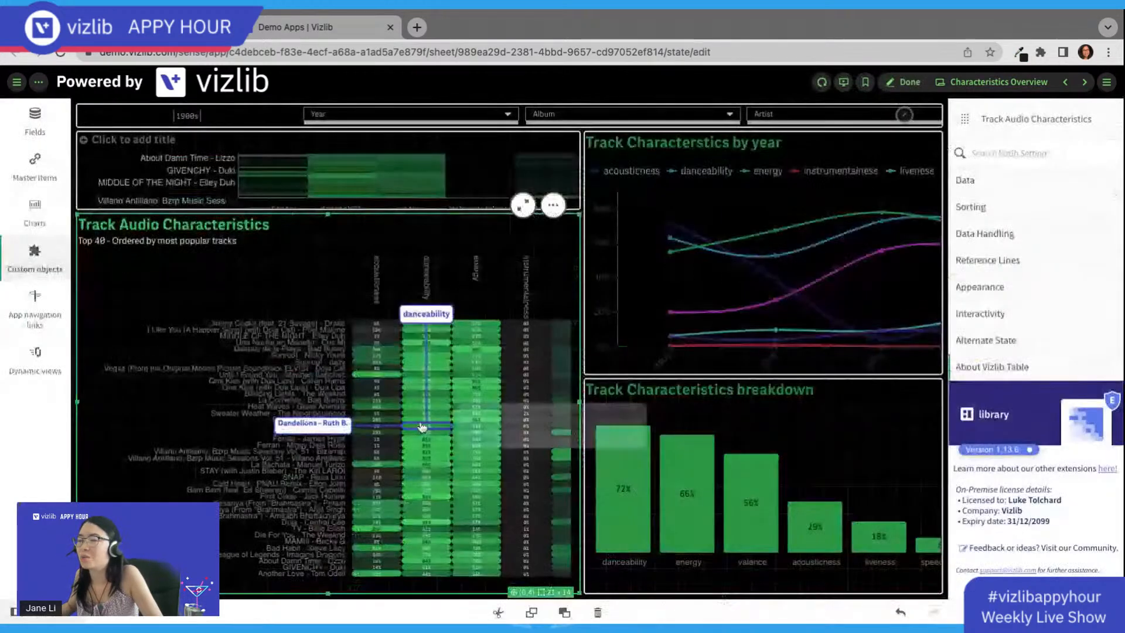
drag(430, 216, 430, 542)
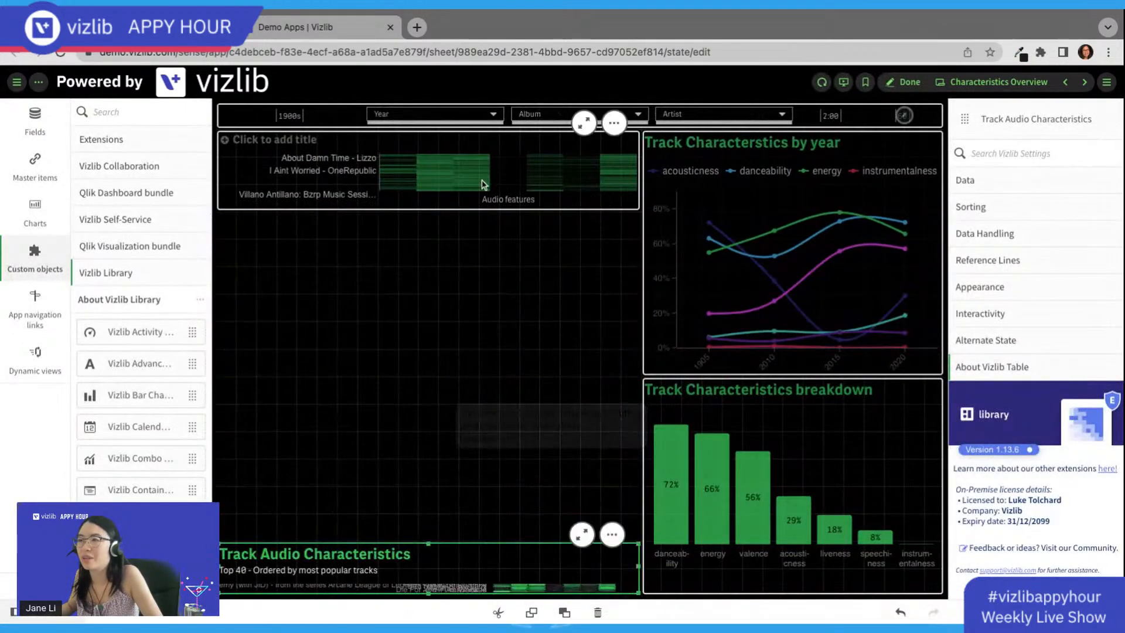
click(472, 203)
drag(429, 208, 429, 538)
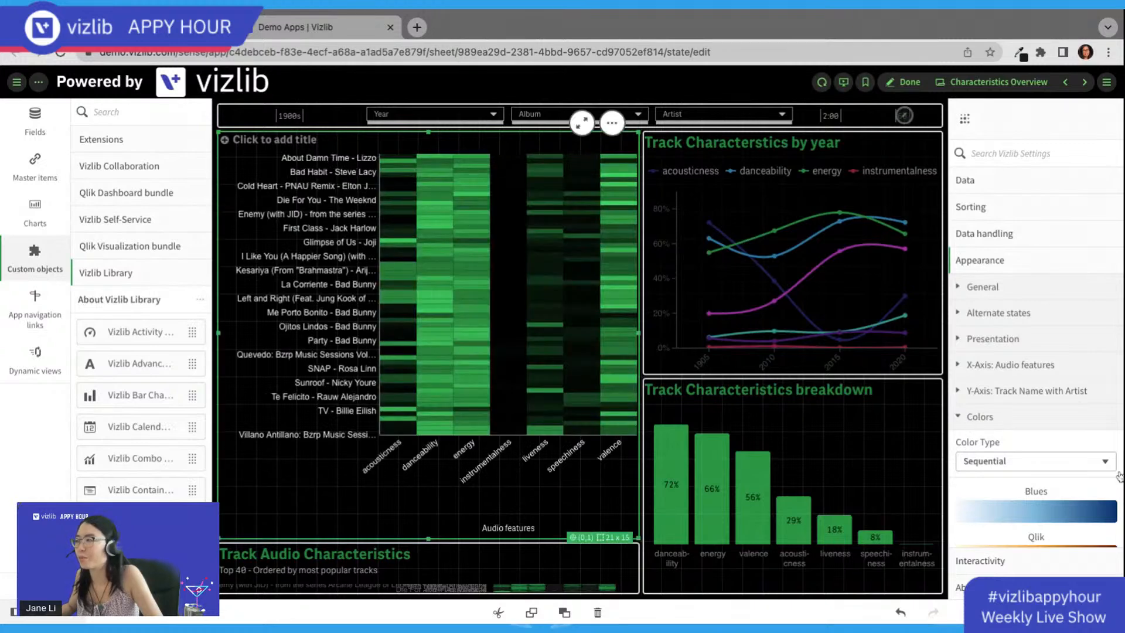
Step: Edit the grid chart's custom gradient so its first point is #1c1c1c and its second point is #41d760
scroll(997, 410, down, 8)
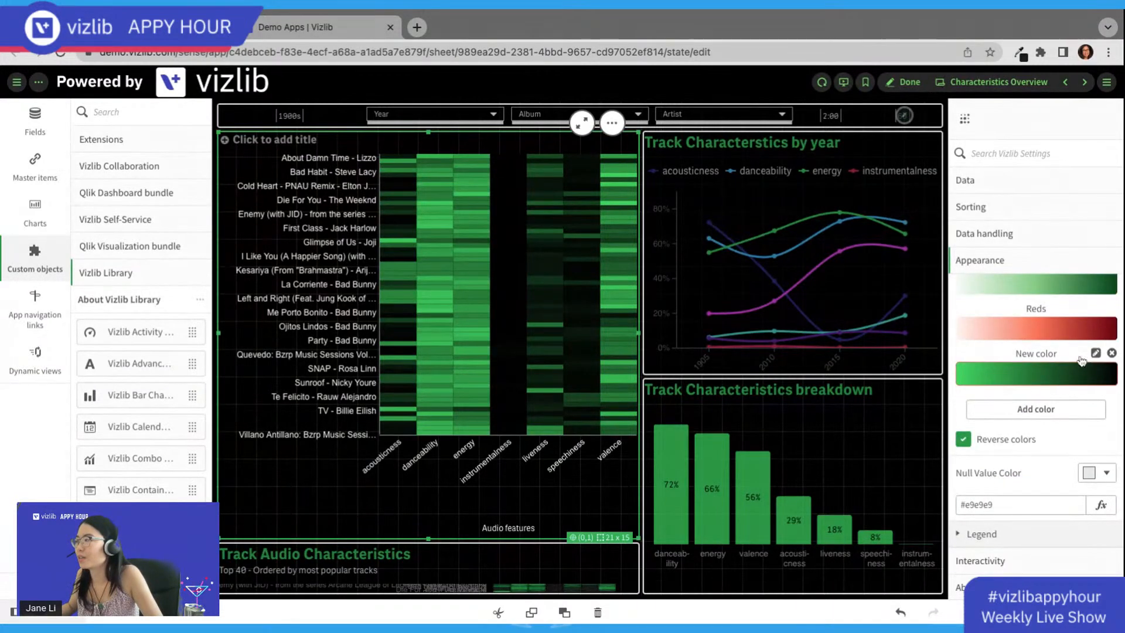
click(1096, 354)
click(1106, 423)
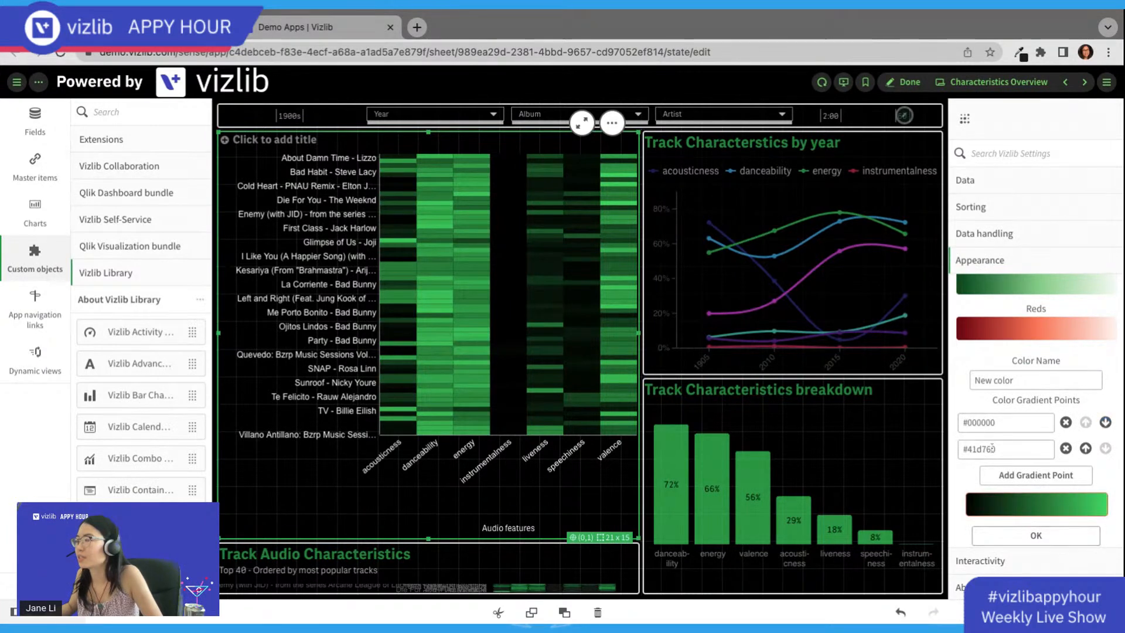
click(1020, 52)
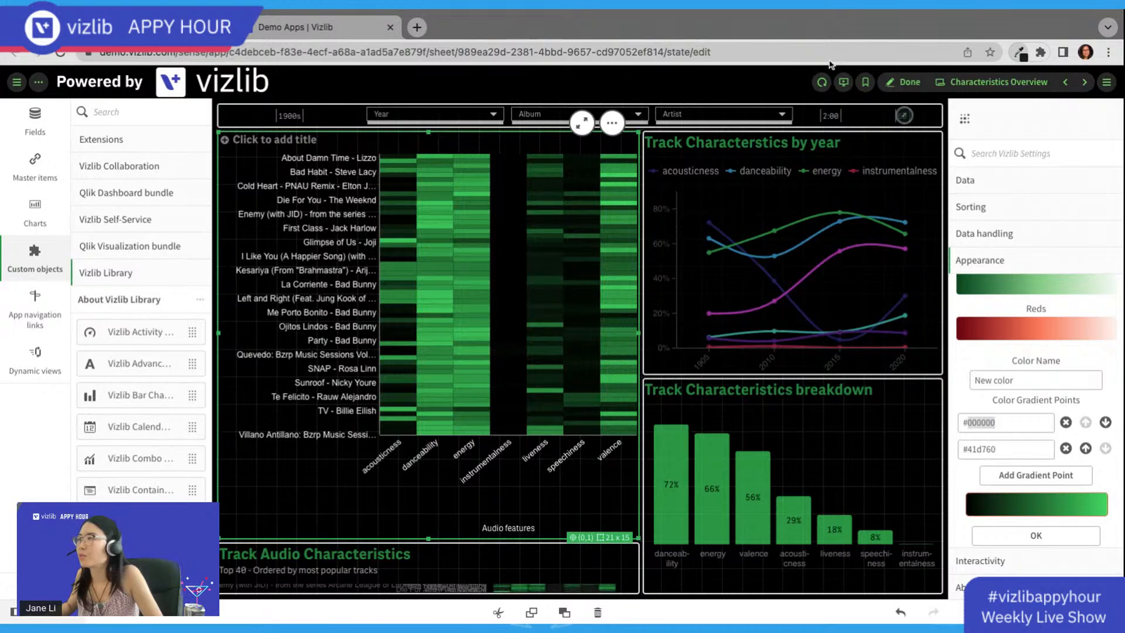
double_click(997, 427)
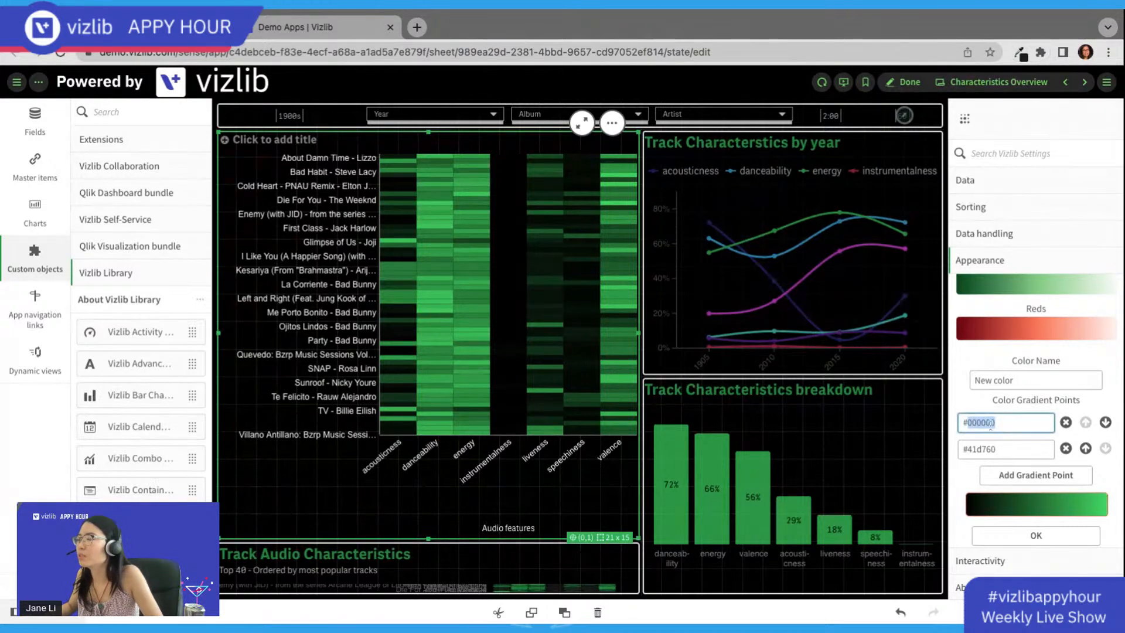
text(1c1c1c)
click(961, 423)
text(#)
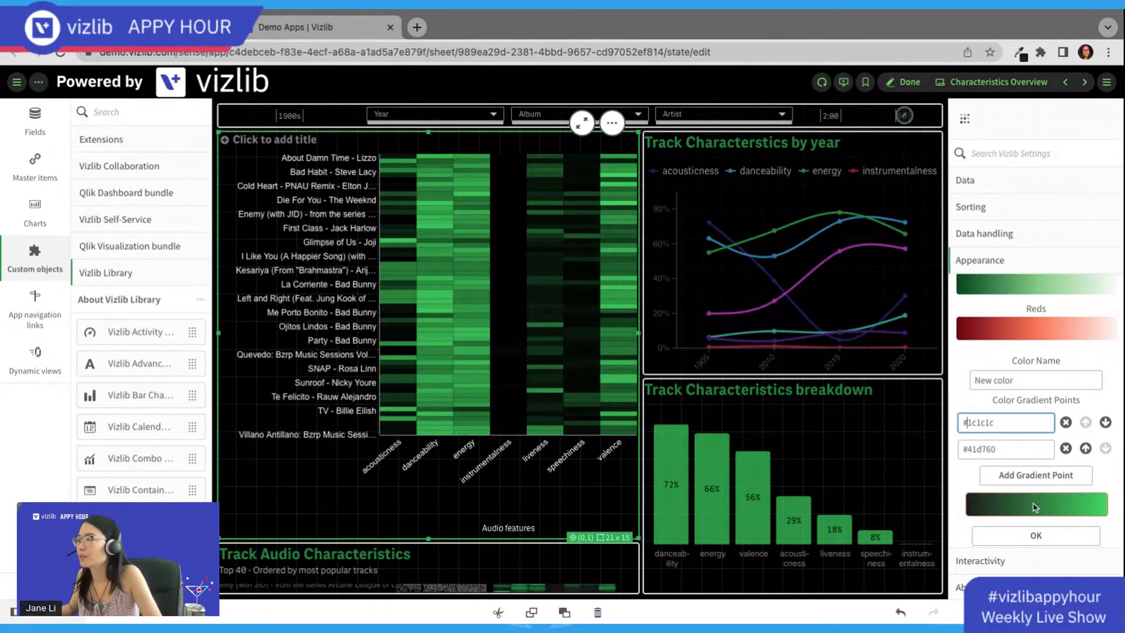
Step: Save the gradient with color reversal turned off, and check the sheet outside edit mode
click(1036, 537)
click(999, 450)
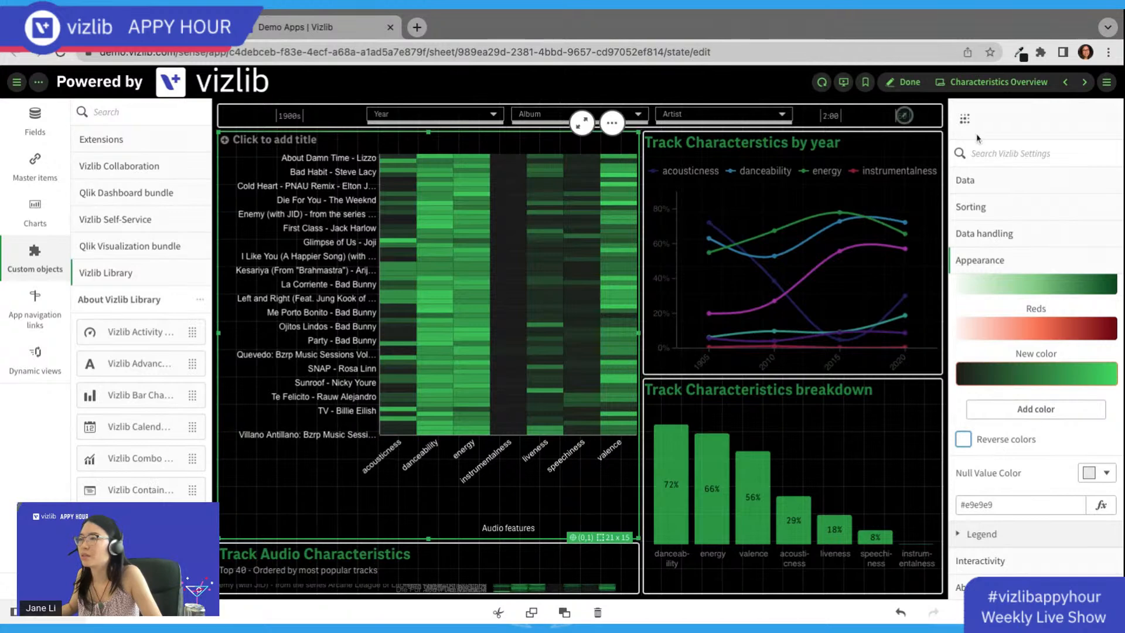
click(907, 82)
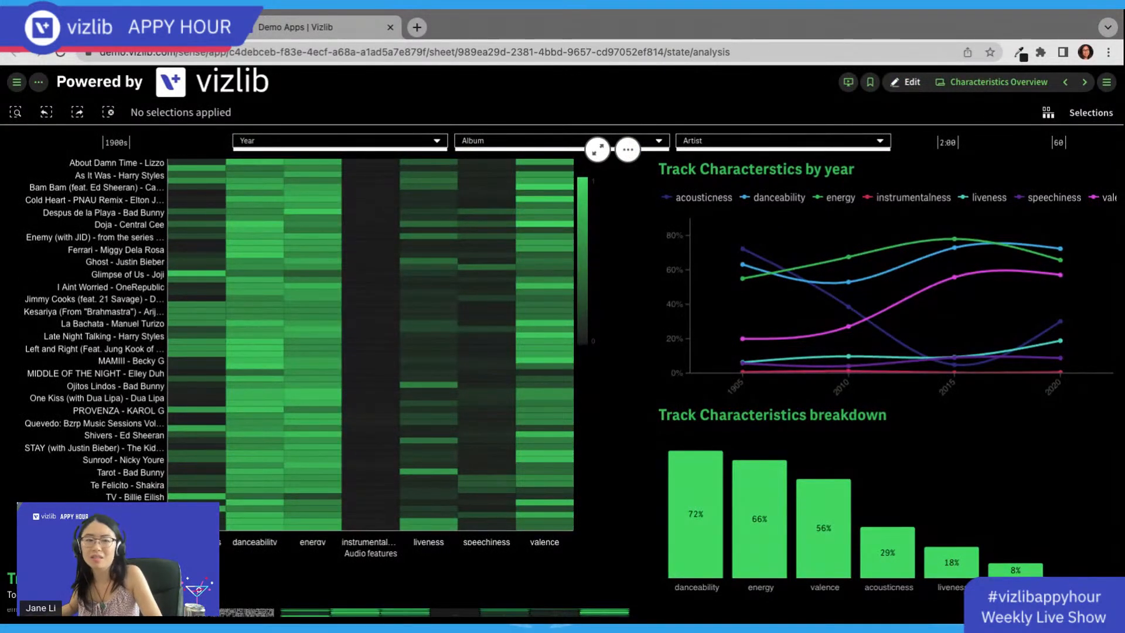
click(909, 84)
Step: Try Circle as the grid chart's point shape and restore Tile in the presentation settings
click(985, 414)
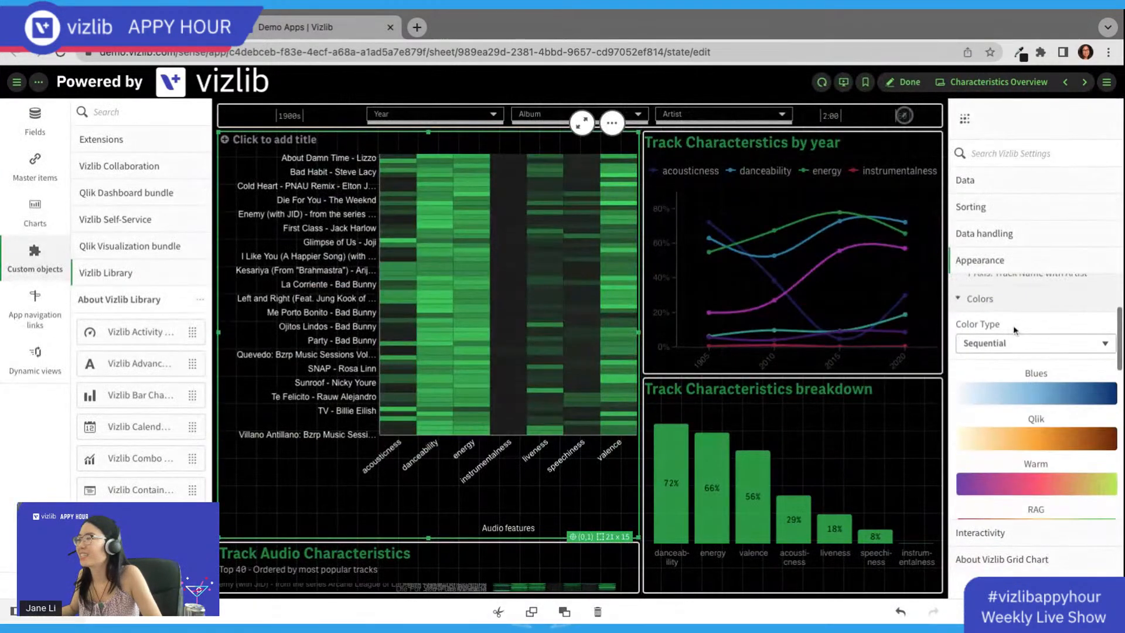
click(1004, 311)
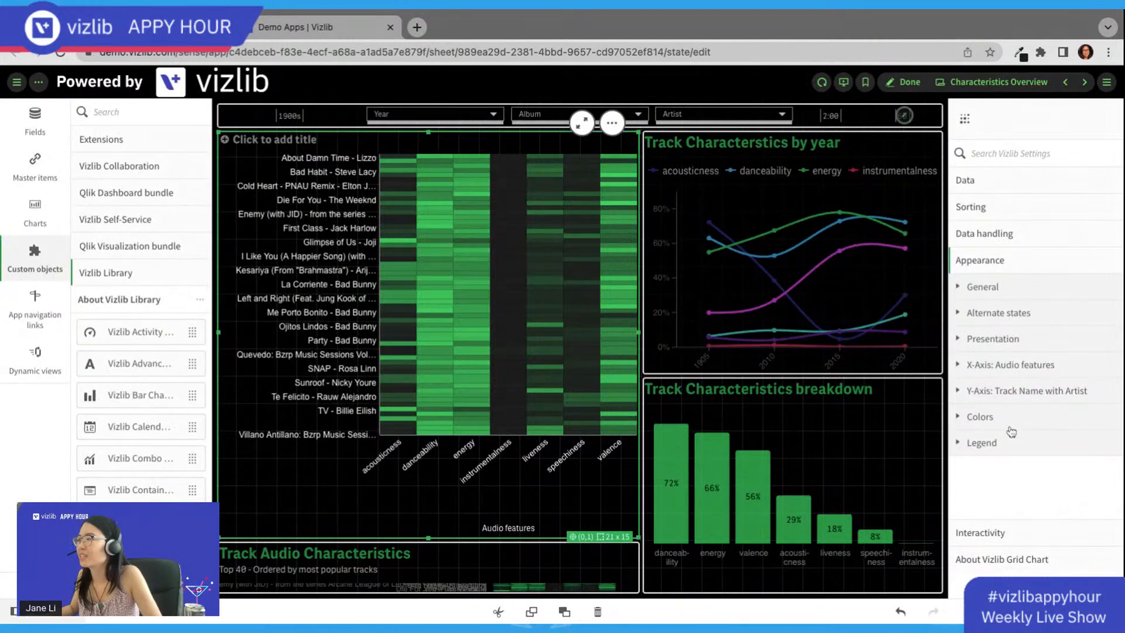
click(1012, 340)
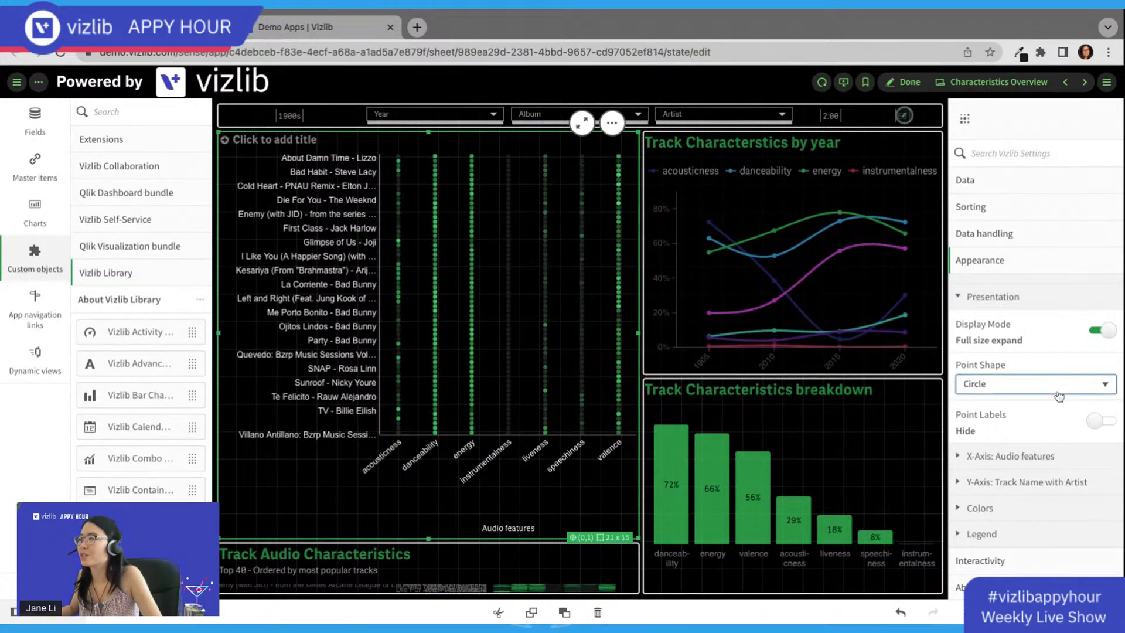
click(1036, 424)
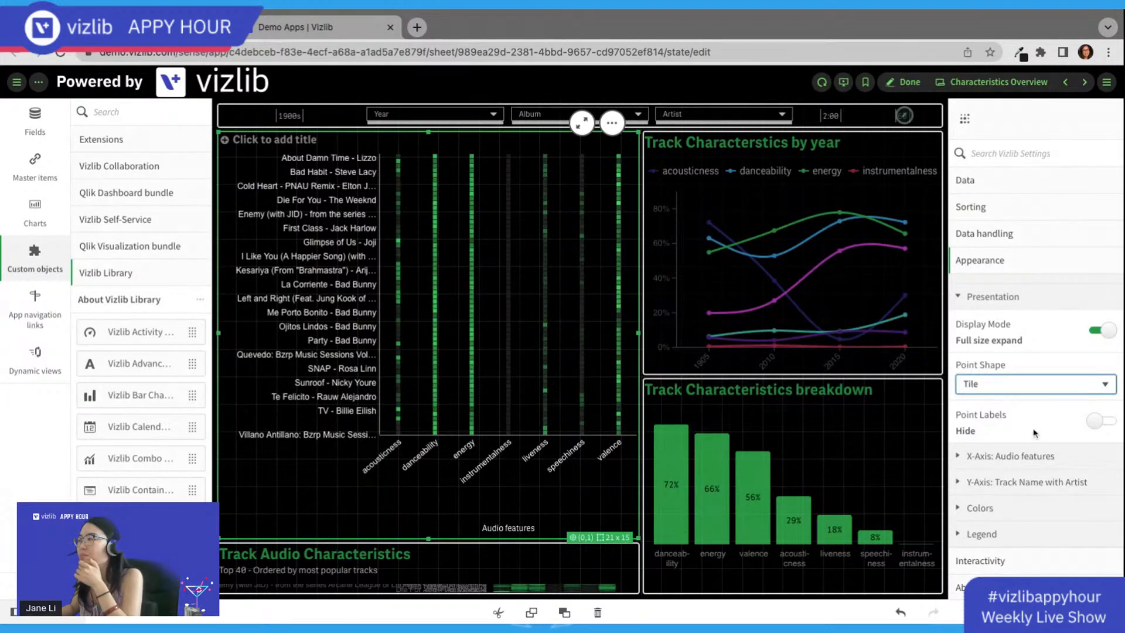
Step: Show the grid chart's point labels, trying Custom label sizing and restoring Auto
click(1103, 421)
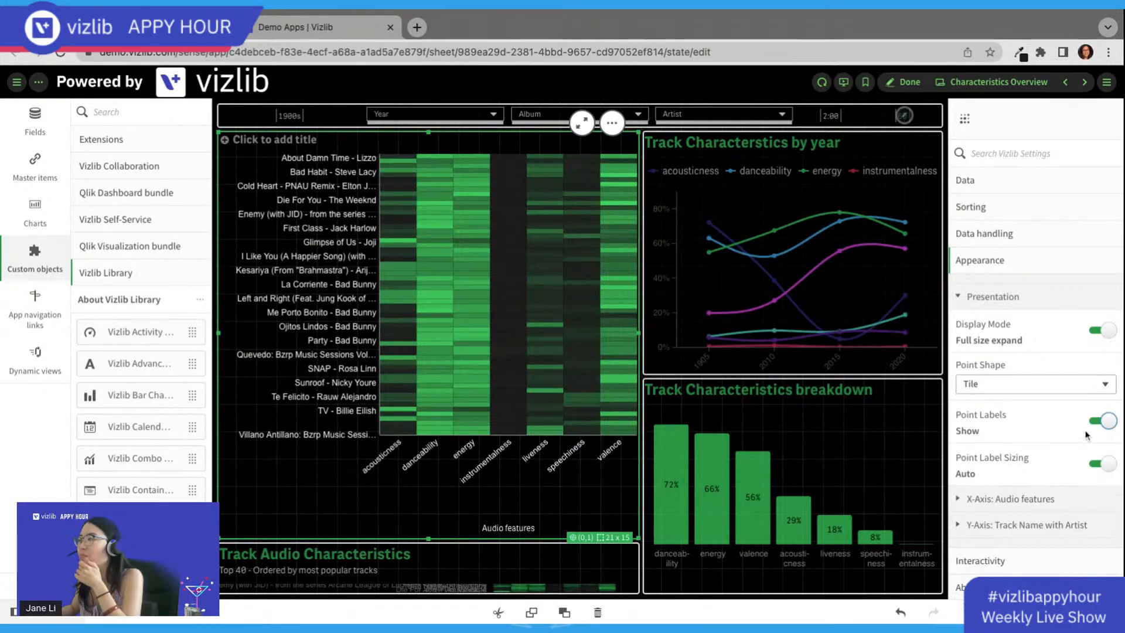
scroll(1085, 435, down, 1)
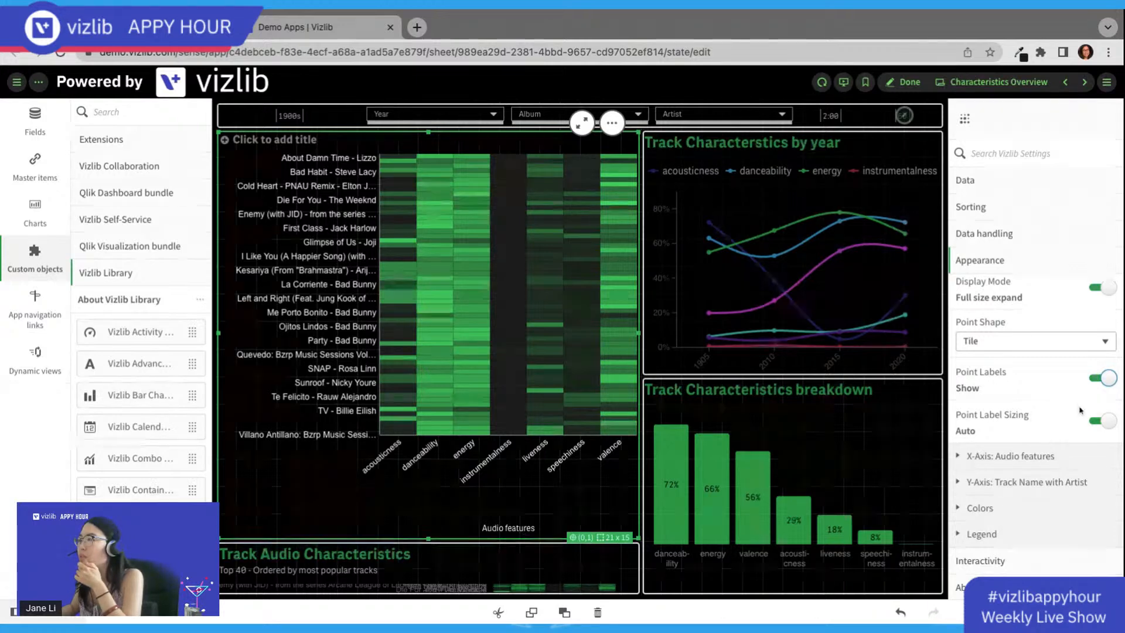
click(1107, 423)
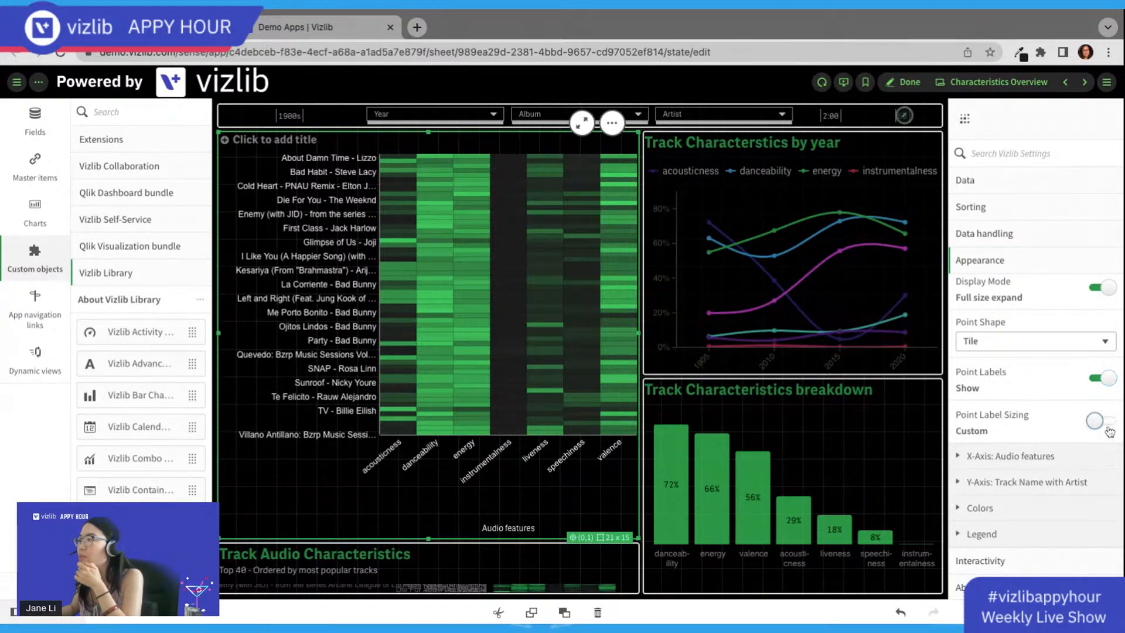
click(1105, 424)
Step: Set the title font color of the grid chart's legend to white, #ffffff
click(1015, 517)
scroll(1017, 469, down, 5)
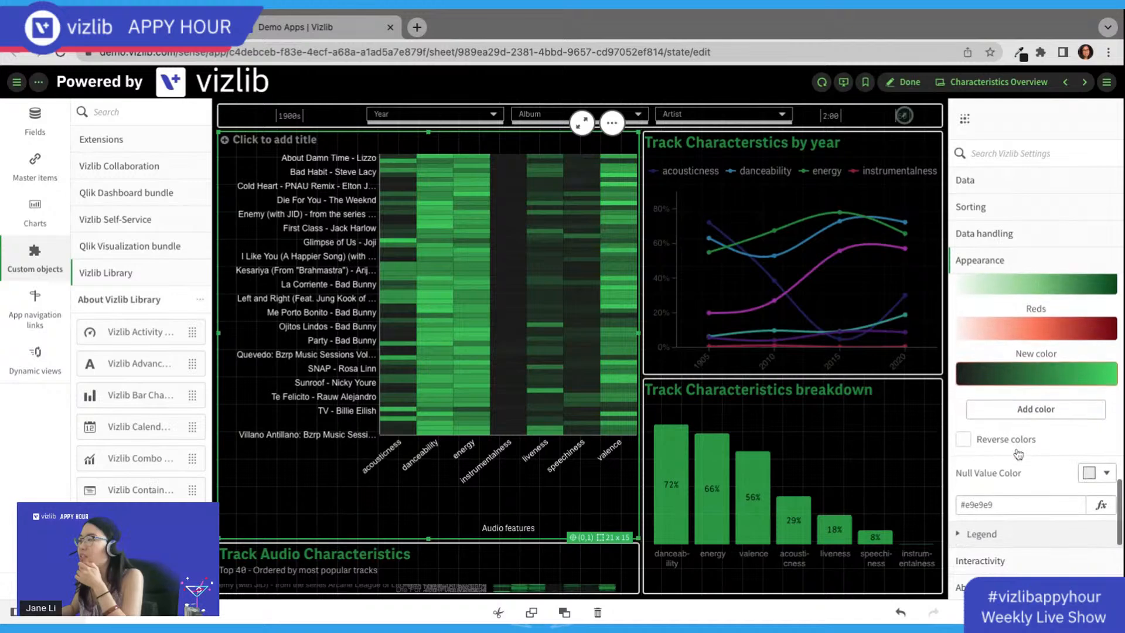
click(1015, 531)
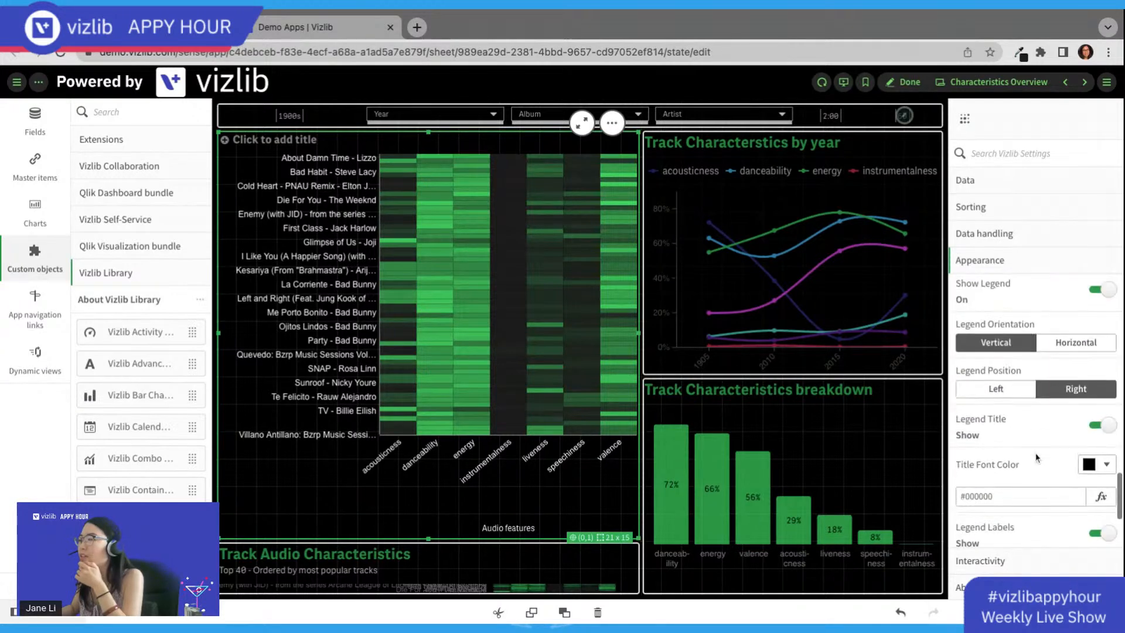
scroll(1048, 490, down, 1)
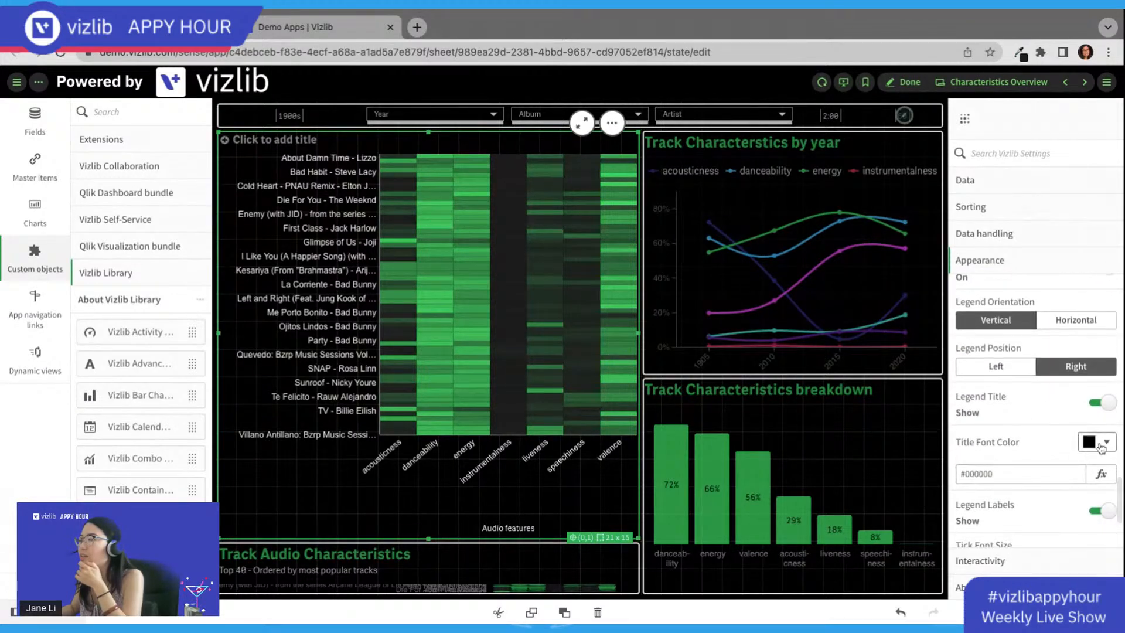
click(1100, 444)
click(989, 408)
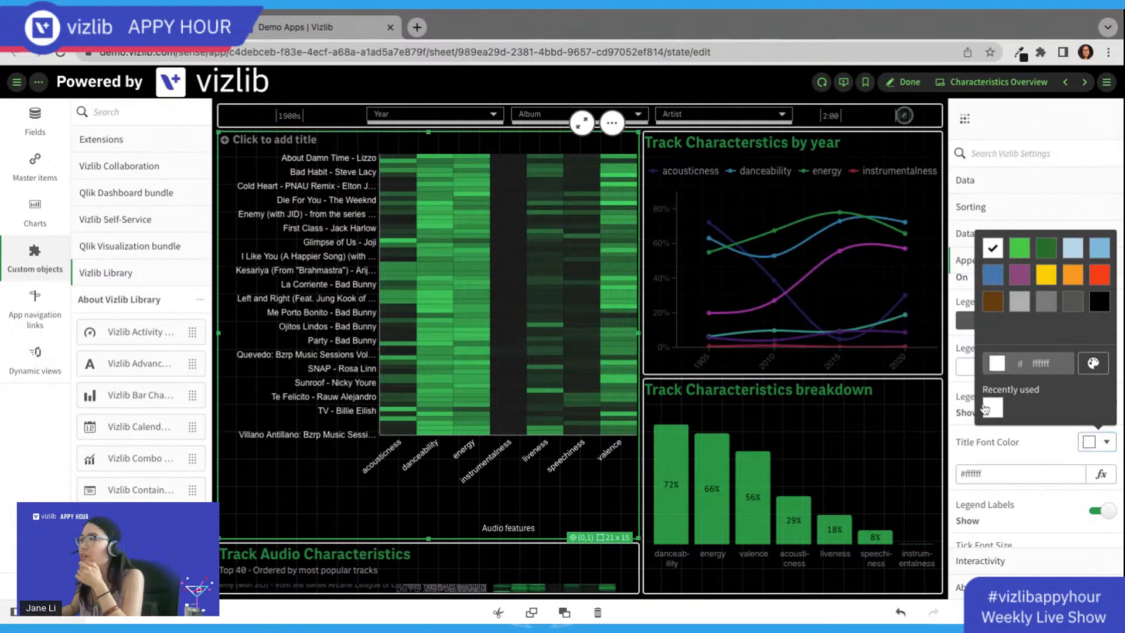
click(1004, 453)
scroll(1014, 469, down, 3)
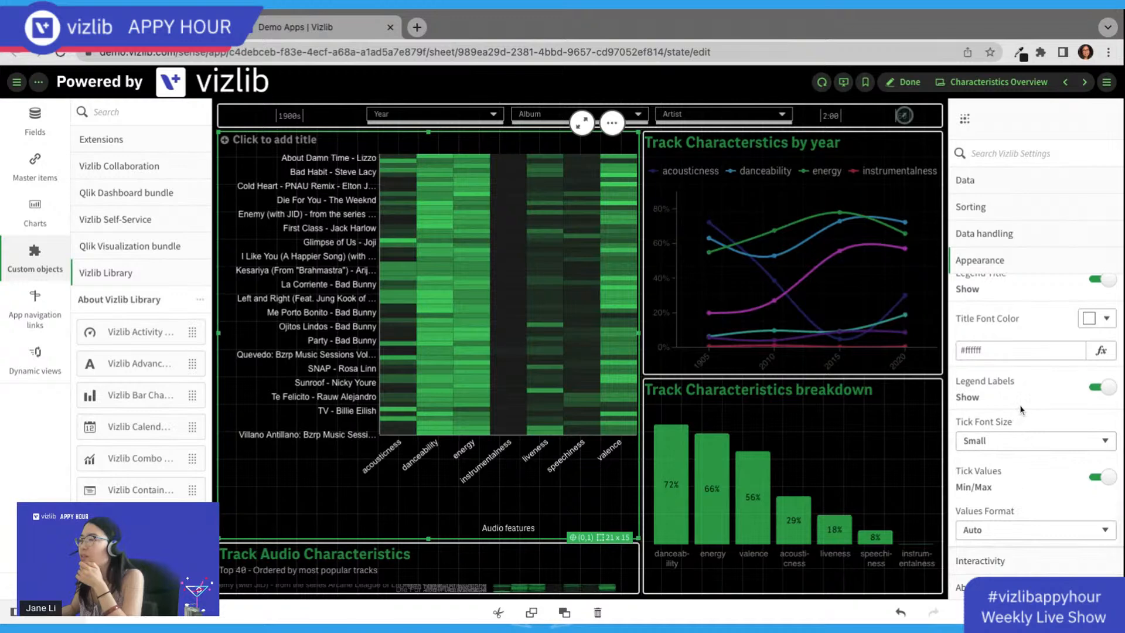
Step: Examine the grid chart's remaining legend settings, including labels, tick font size, tick values, and values format
scroll(1021, 412, up, 4)
scroll(1022, 415, down, 4)
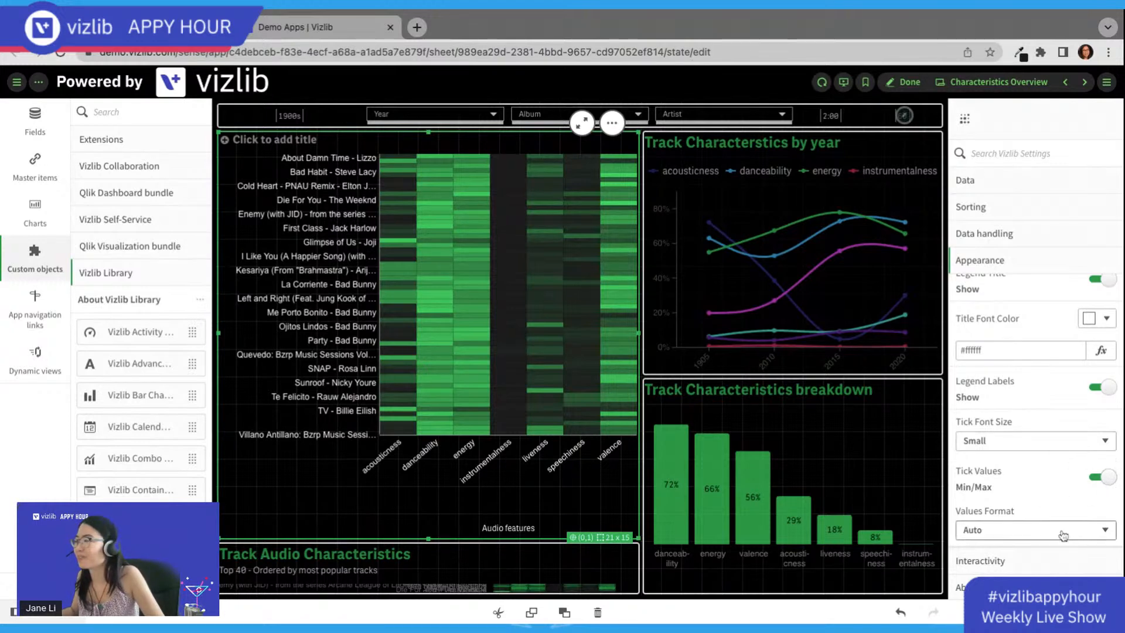
scroll(1098, 453, up, 3)
scroll(1042, 388, down, 3)
scroll(1042, 387, up, 5)
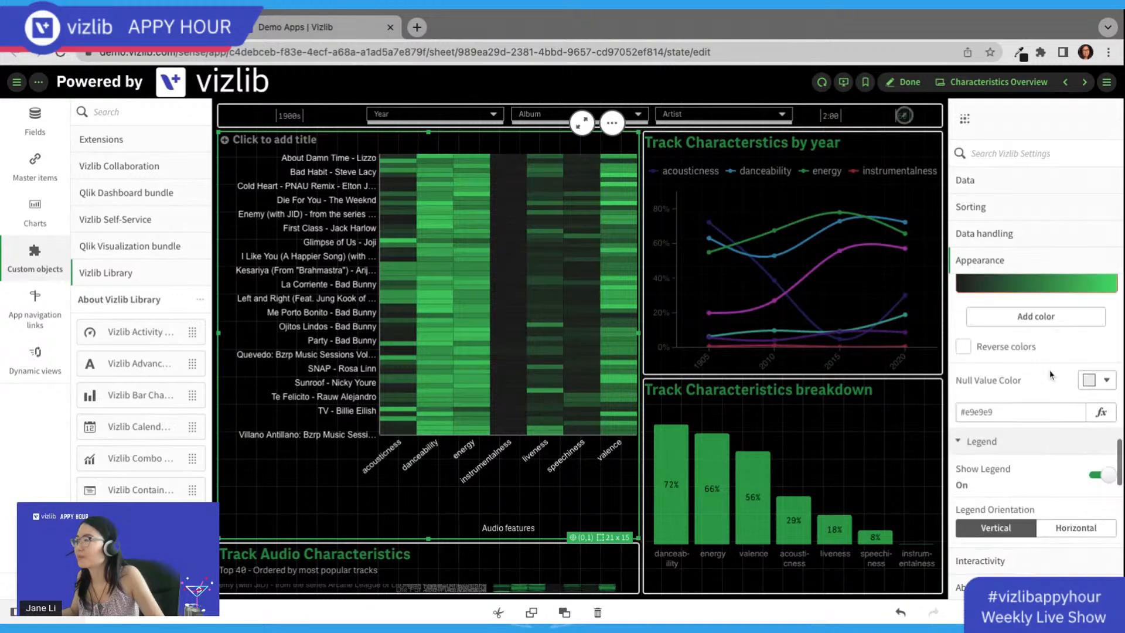
click(1013, 441)
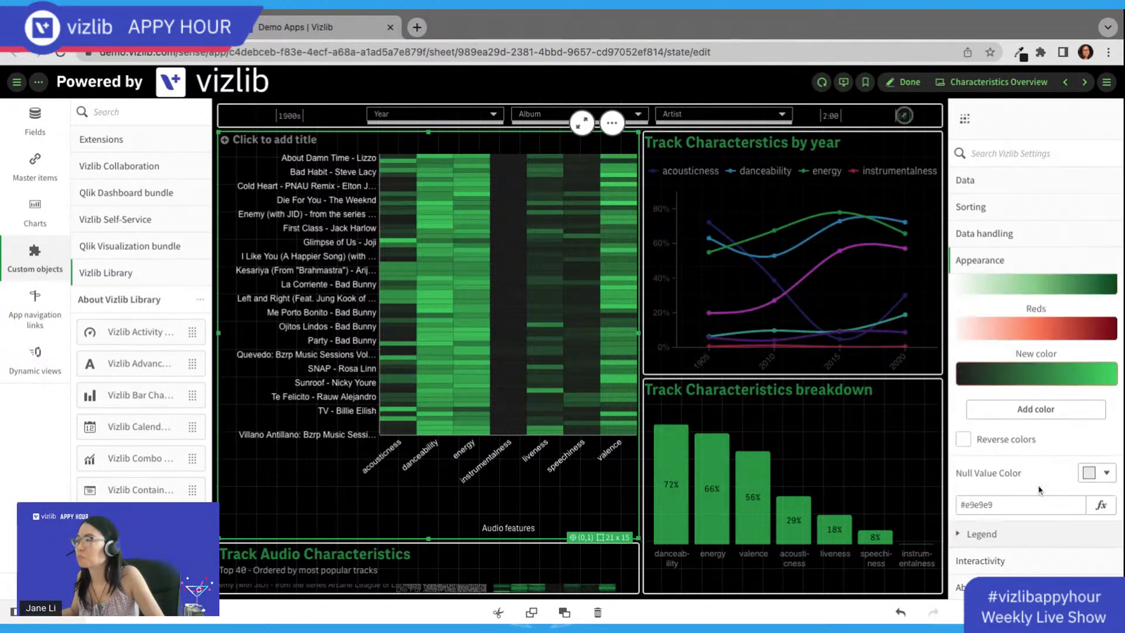
Step: Toggle the grid chart's point labels off and back on to compare the tiles
scroll(1039, 481, up, 8)
scroll(1018, 398, up, 2)
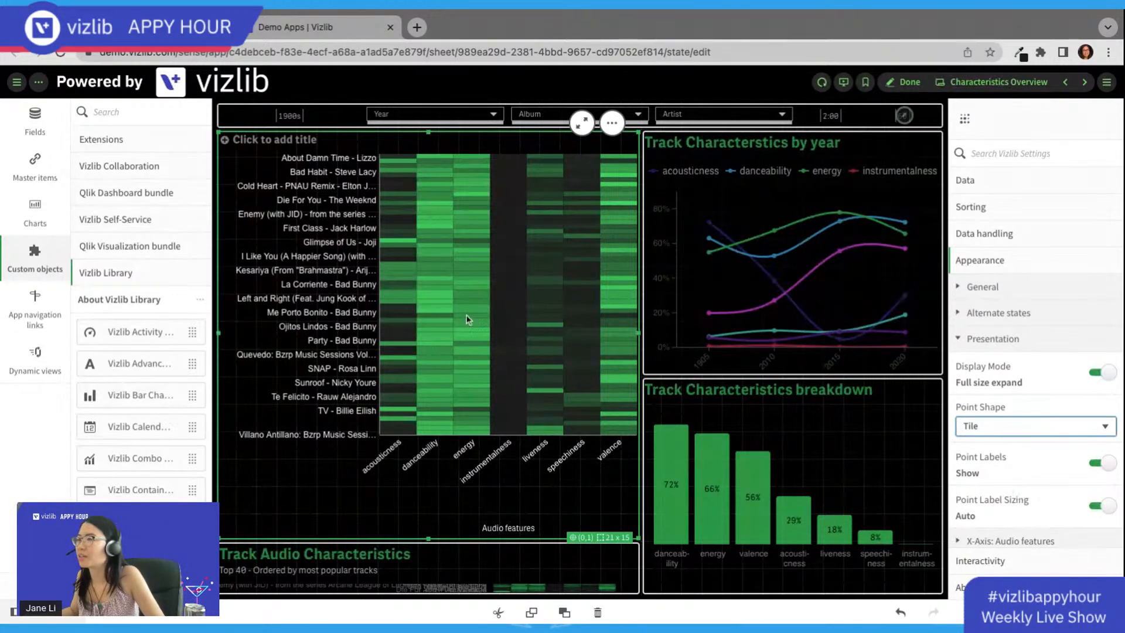
click(1095, 469)
click(1097, 465)
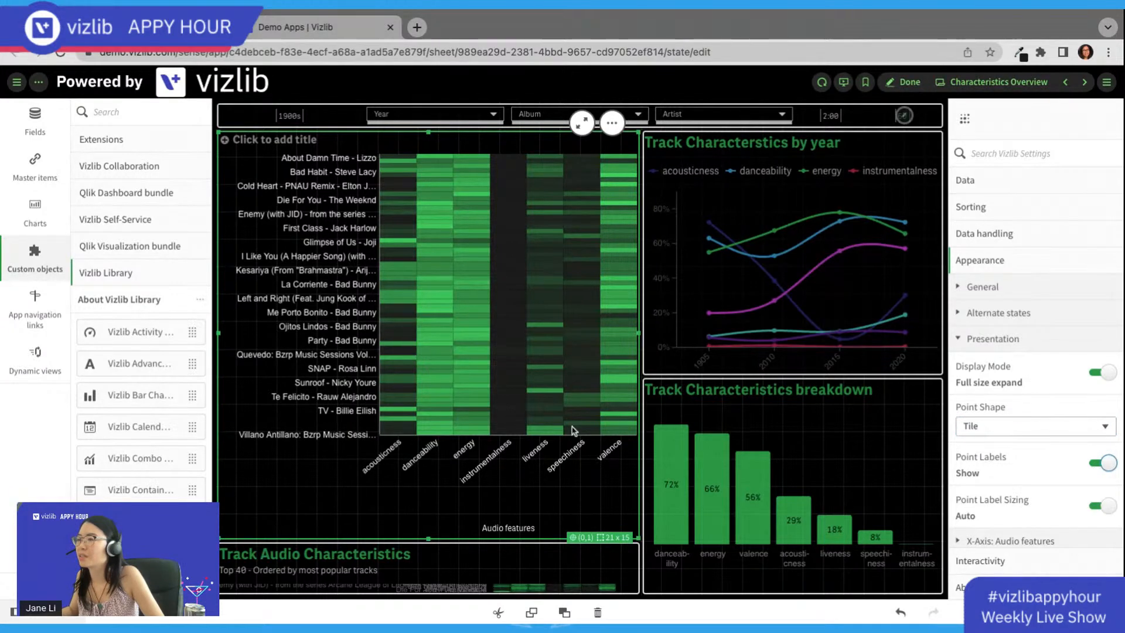
Step: Outside edit mode, filter the grid chart to the energy tile of One Kiss (with Dua Lipa), and clear both selections
click(911, 82)
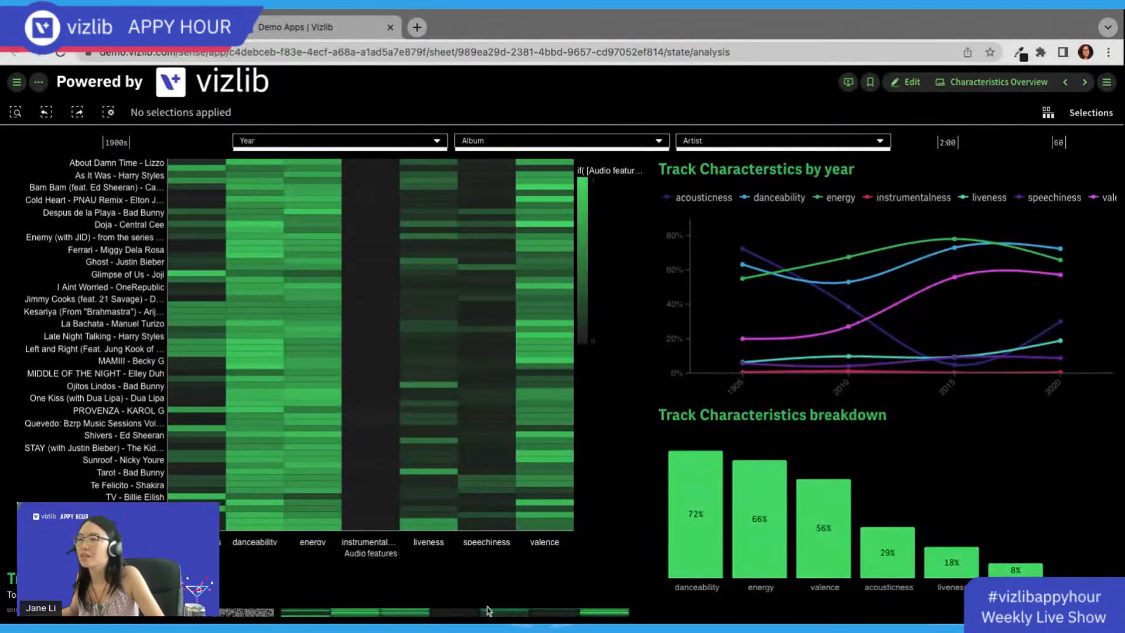
click(910, 84)
click(532, 397)
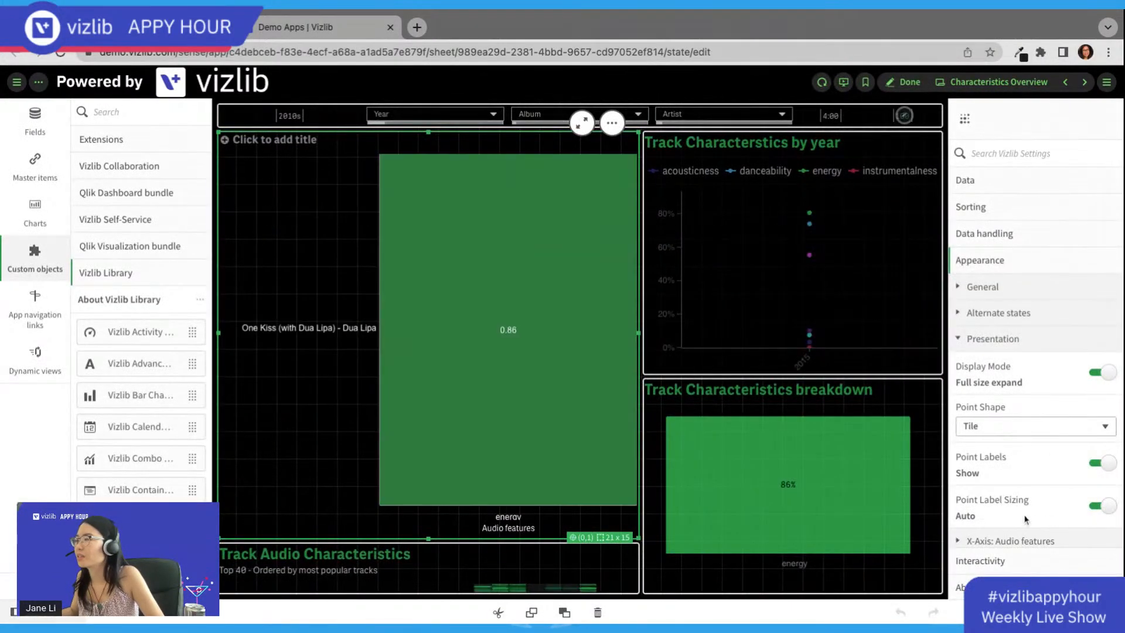
click(903, 83)
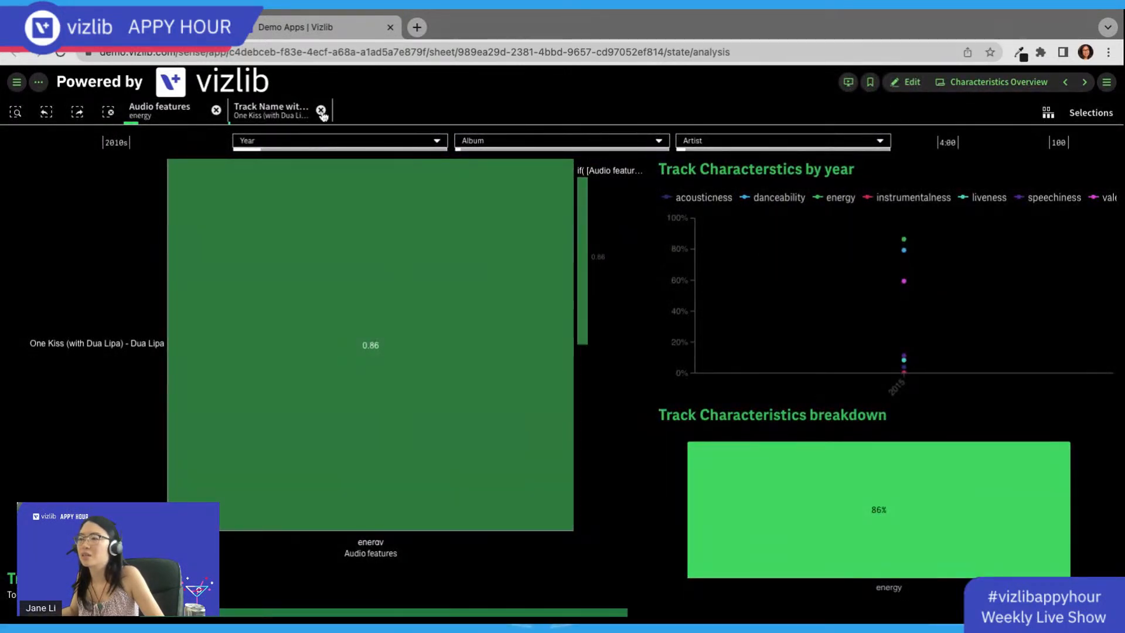
click(321, 111)
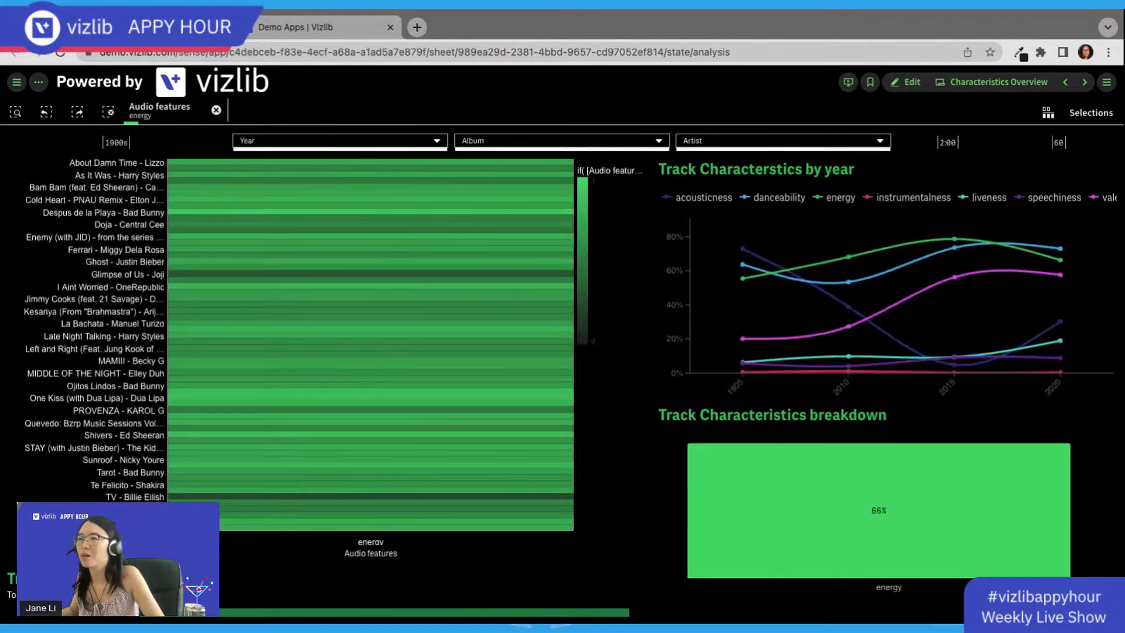
click(216, 111)
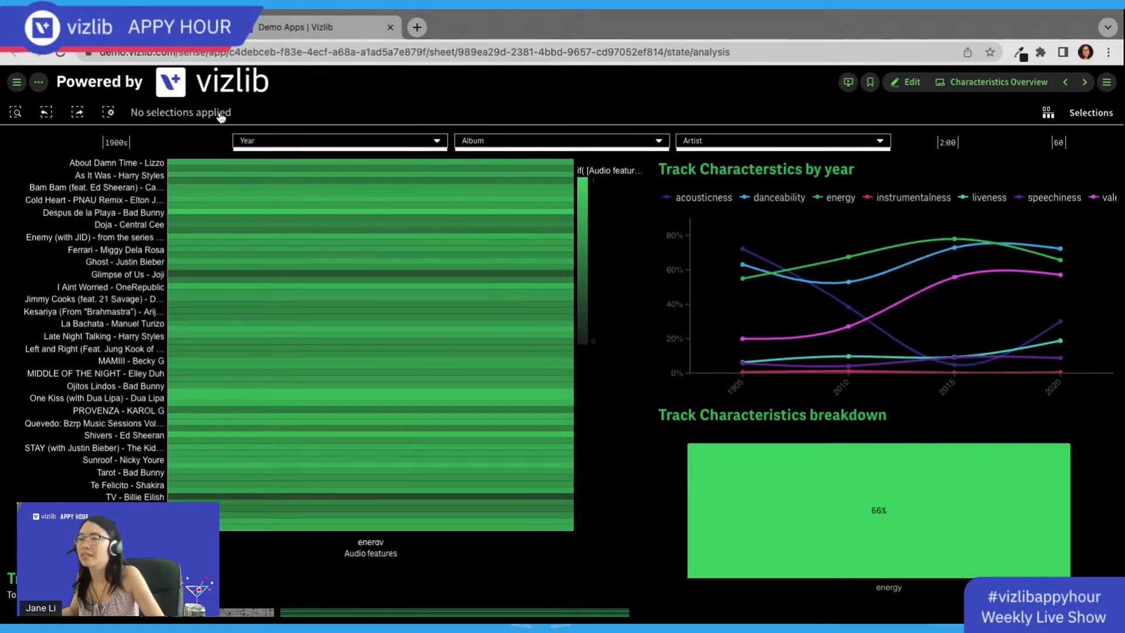
Step: Resume editing, shrink the grid chart to 21 x 4 cells, and enlarge the Track Audio Characteristics table to 21 x 13 cells
click(907, 82)
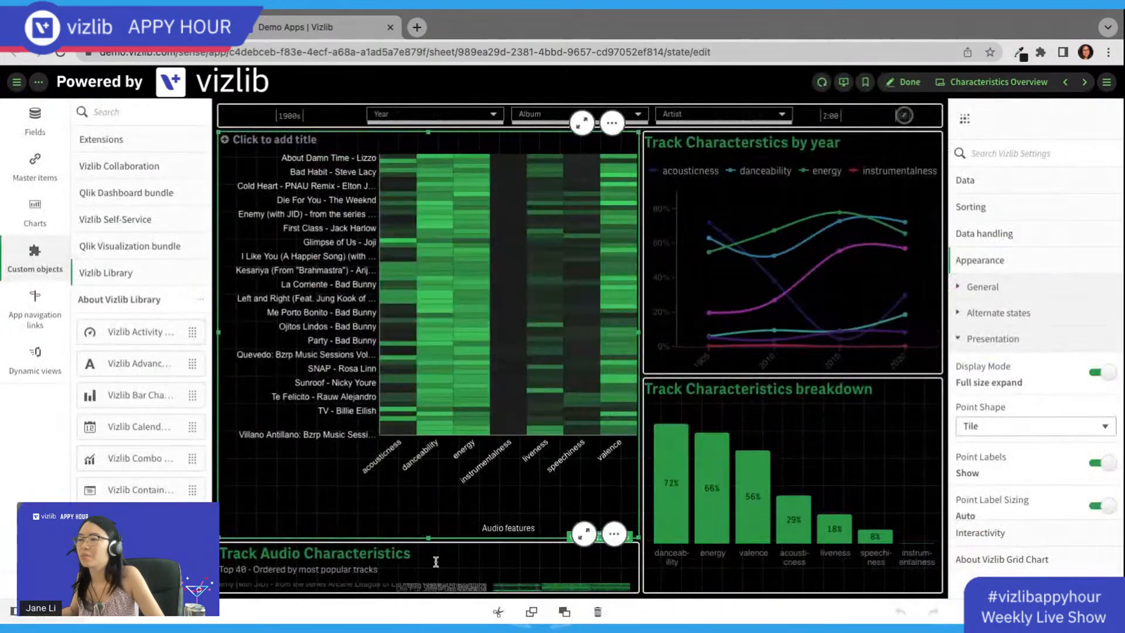
drag(429, 539, 429, 264)
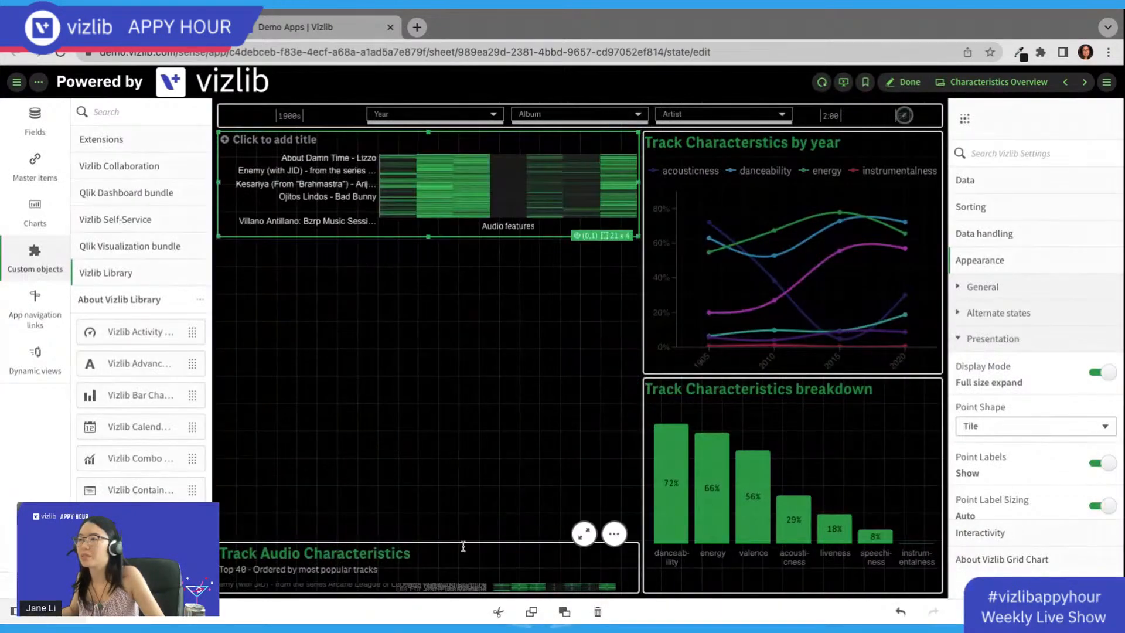
click(430, 541)
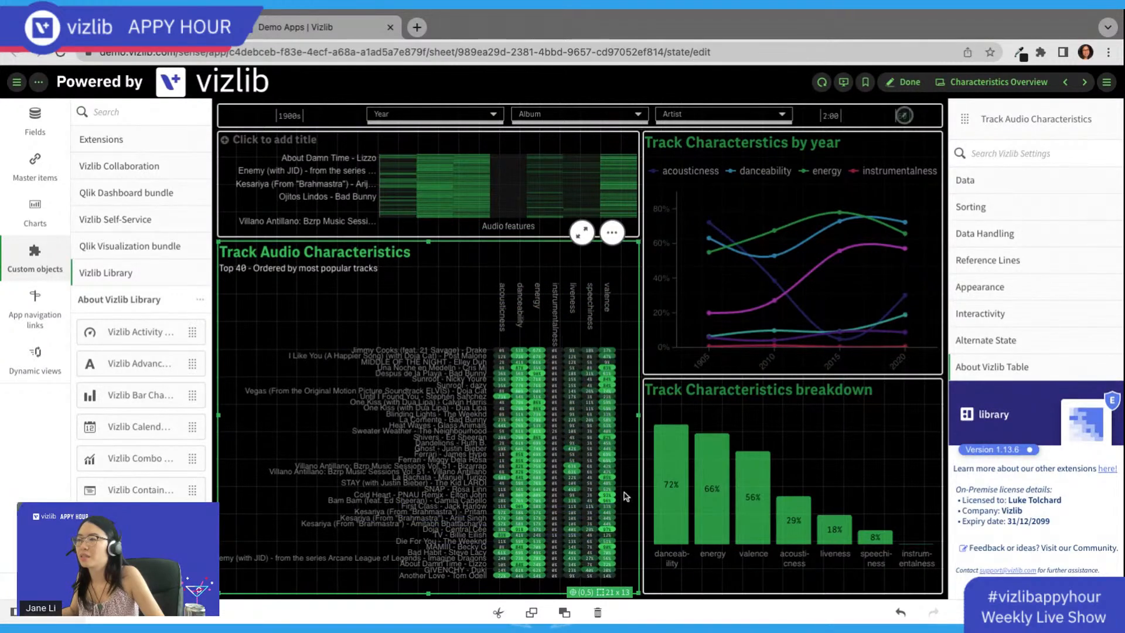
Step: Shrink the Track Audio Characteristics table to 21 x 1 cells and enlarge the grid chart to 21 x 16 cells
double_click(429, 241)
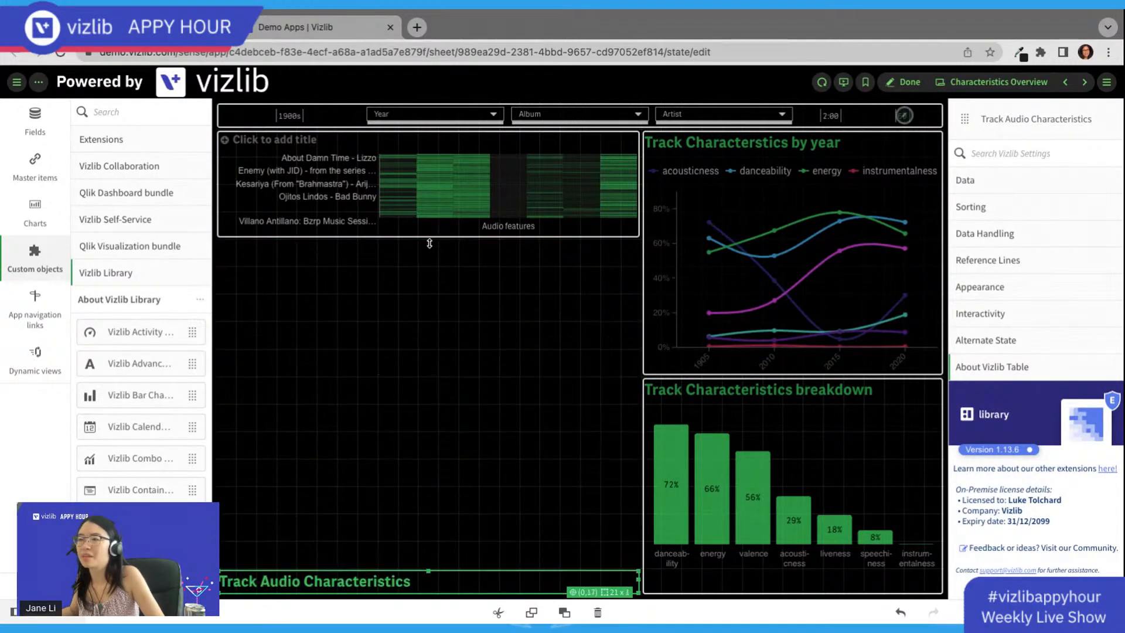
click(482, 230)
drag(431, 238, 430, 566)
Step: Examine the grid chart's sorting, data handling and Audio features dimension settings
scroll(1045, 456, down, 2)
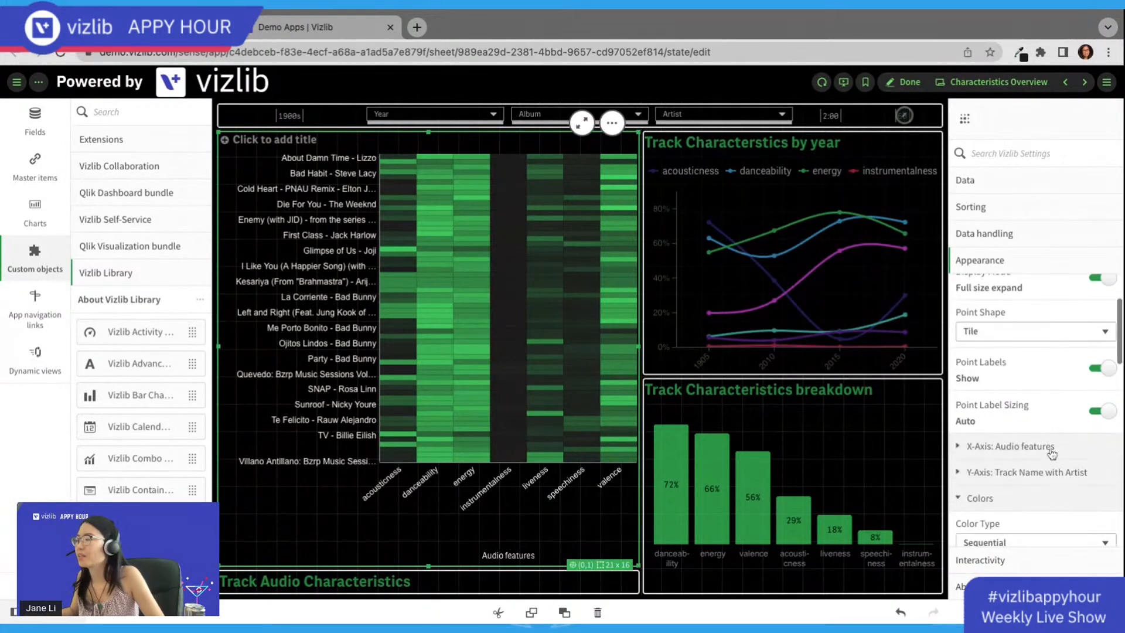
click(1011, 205)
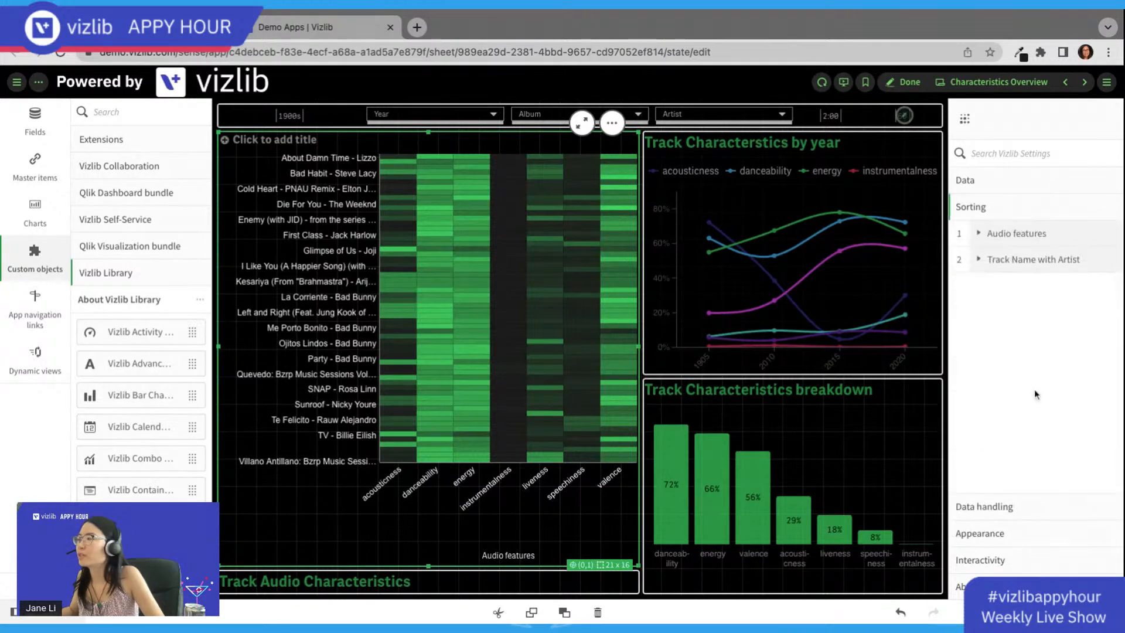
click(1014, 507)
click(1026, 180)
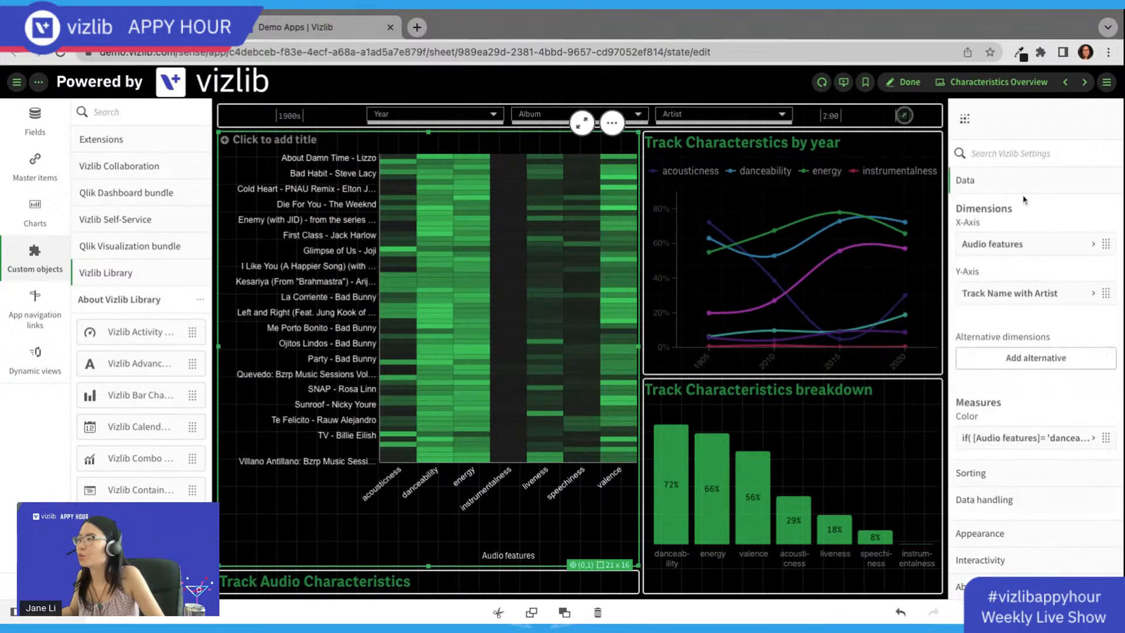
click(1026, 243)
scroll(1026, 227, down, 3)
scroll(1026, 228, up, 3)
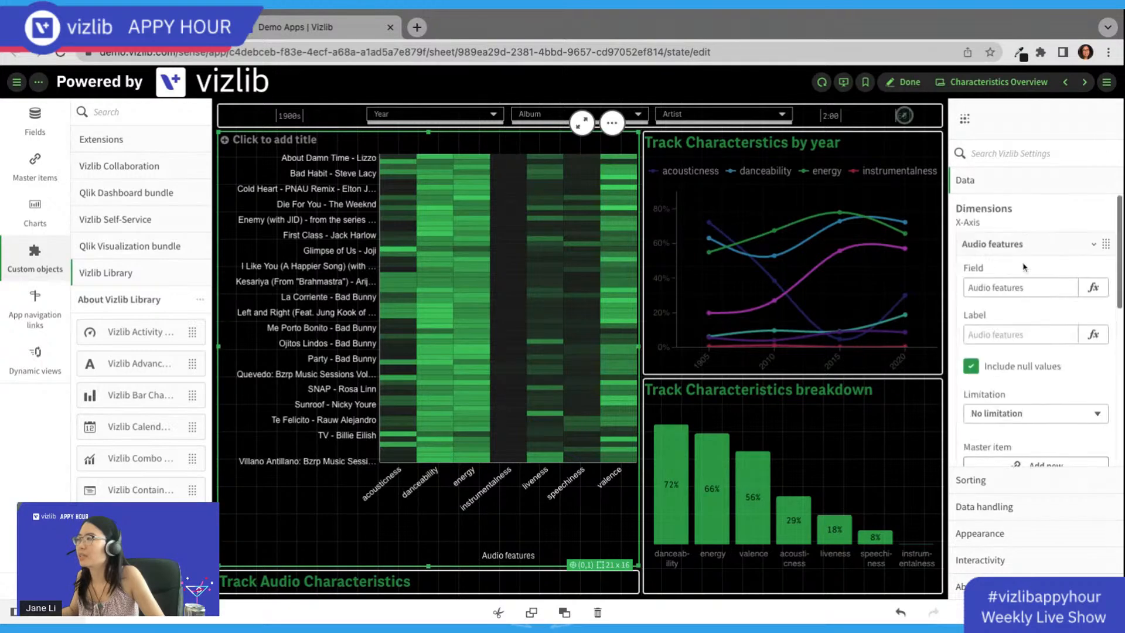
click(1008, 245)
Step: Set the grid chart's color measure to the Number format with the simple 12% pattern
click(1024, 437)
scroll(1023, 441, down, 6)
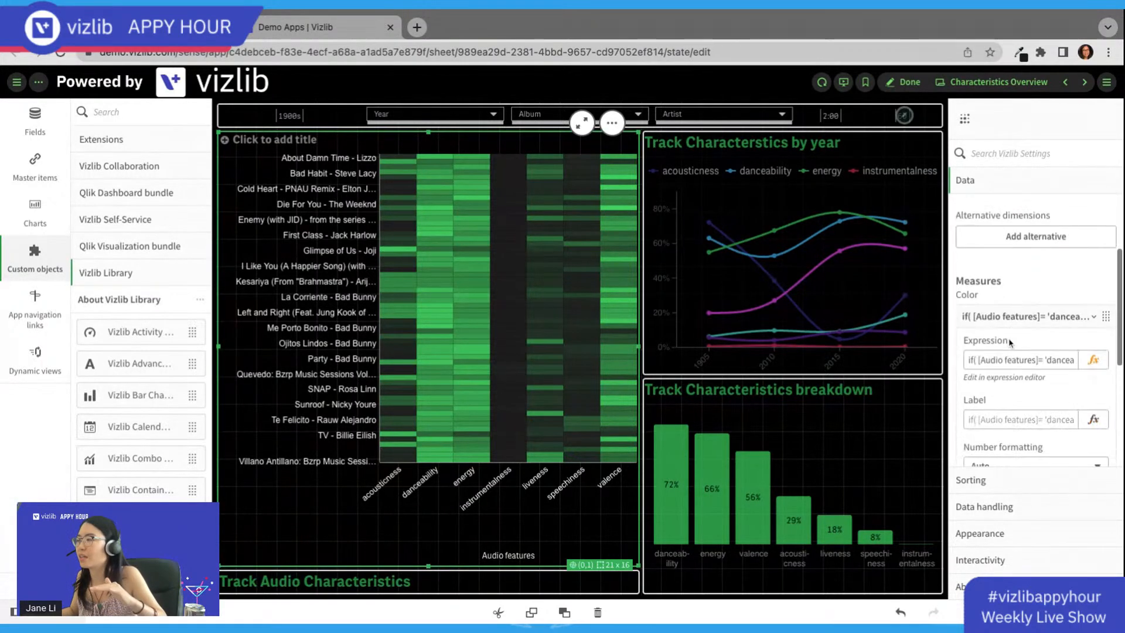
scroll(1011, 313, up, 1)
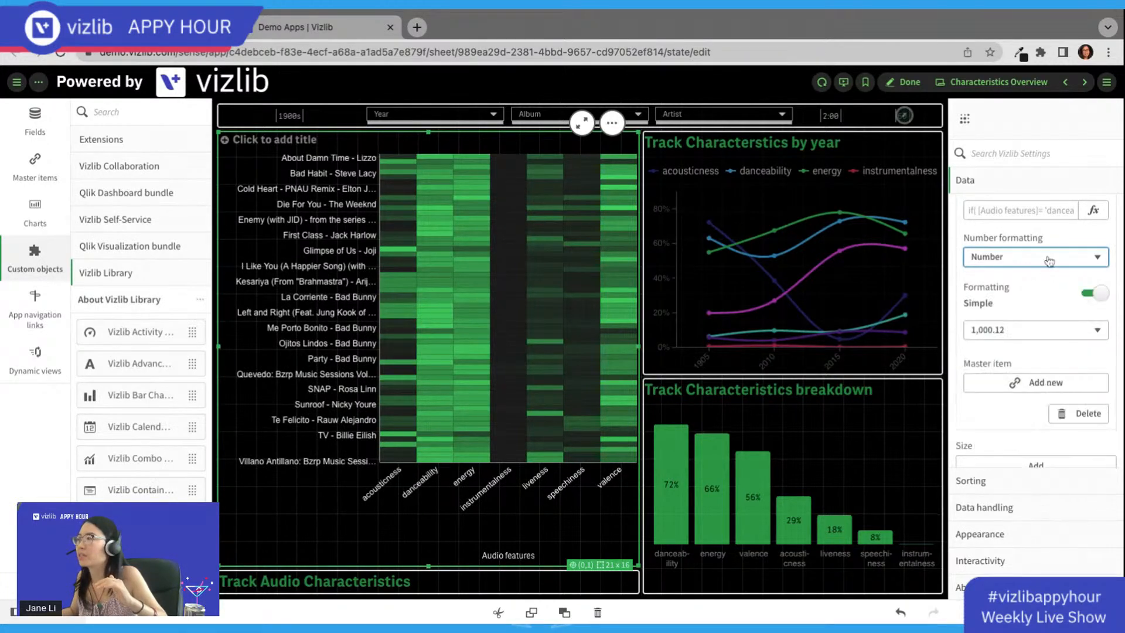
click(1045, 337)
click(1045, 358)
scroll(1043, 325, up, 5)
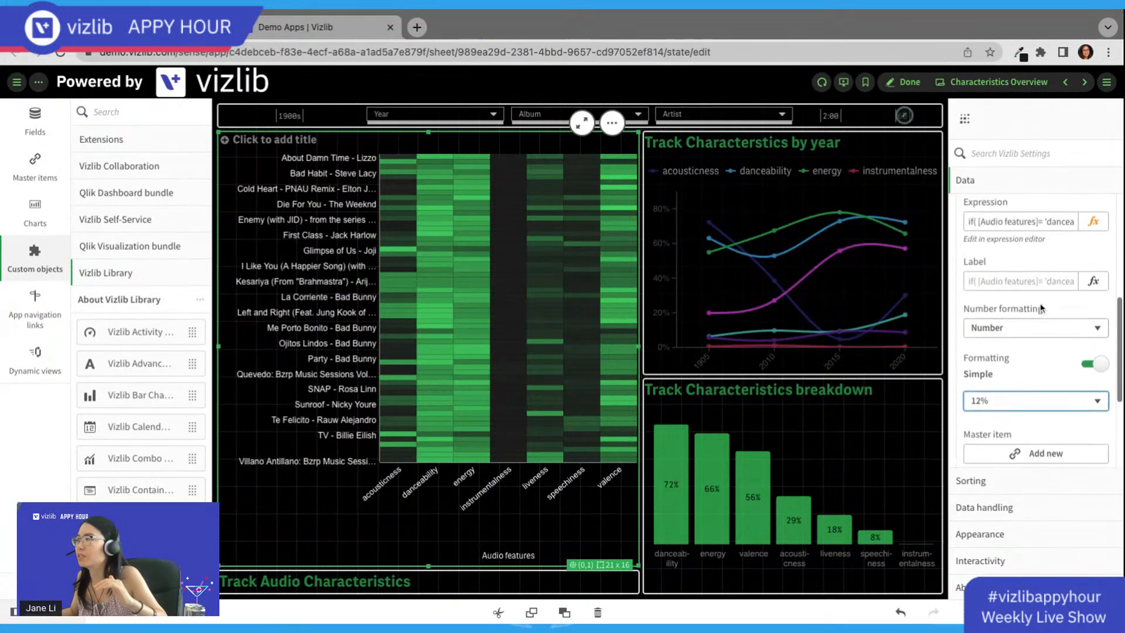
Step: Try to limit the x-axis dimension Audio features to a fixed number, the top 10
click(1008, 486)
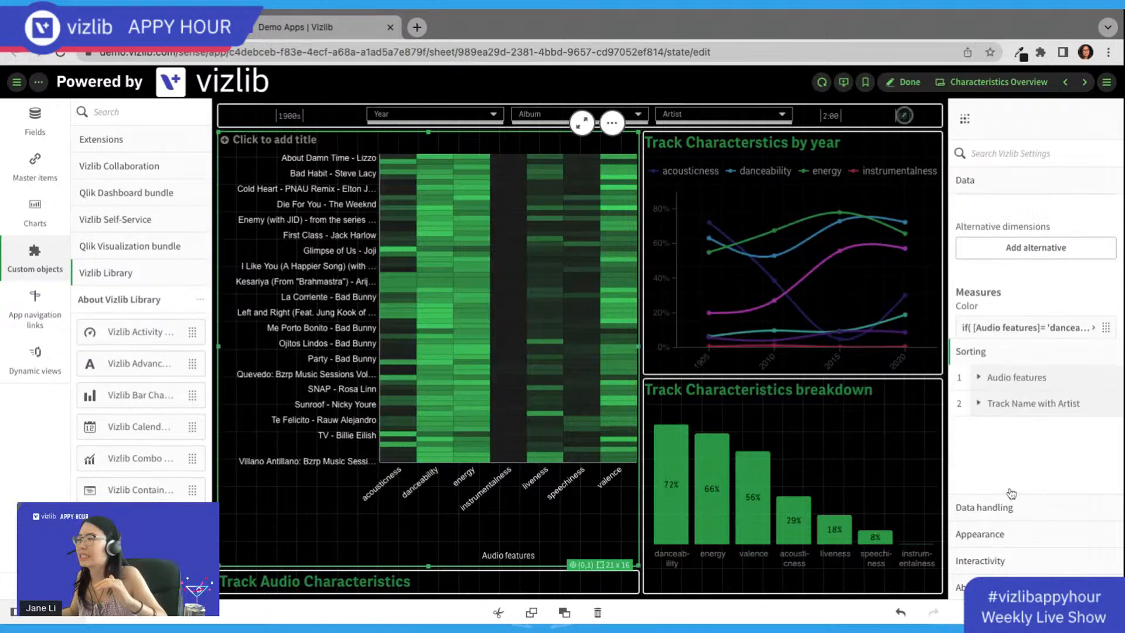
click(1009, 509)
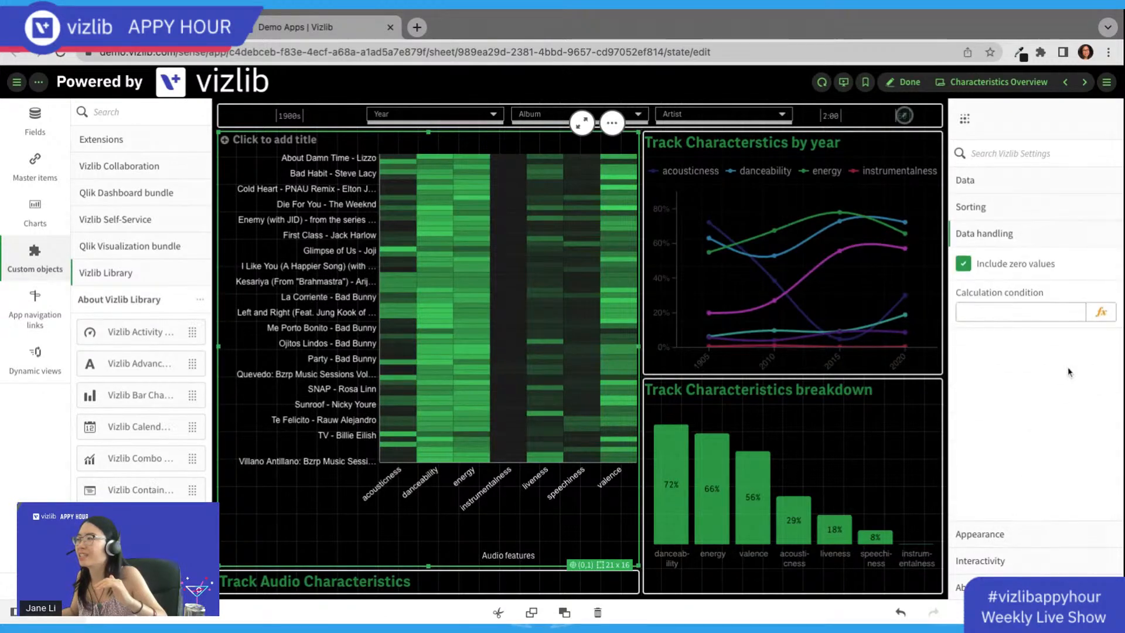
click(1048, 187)
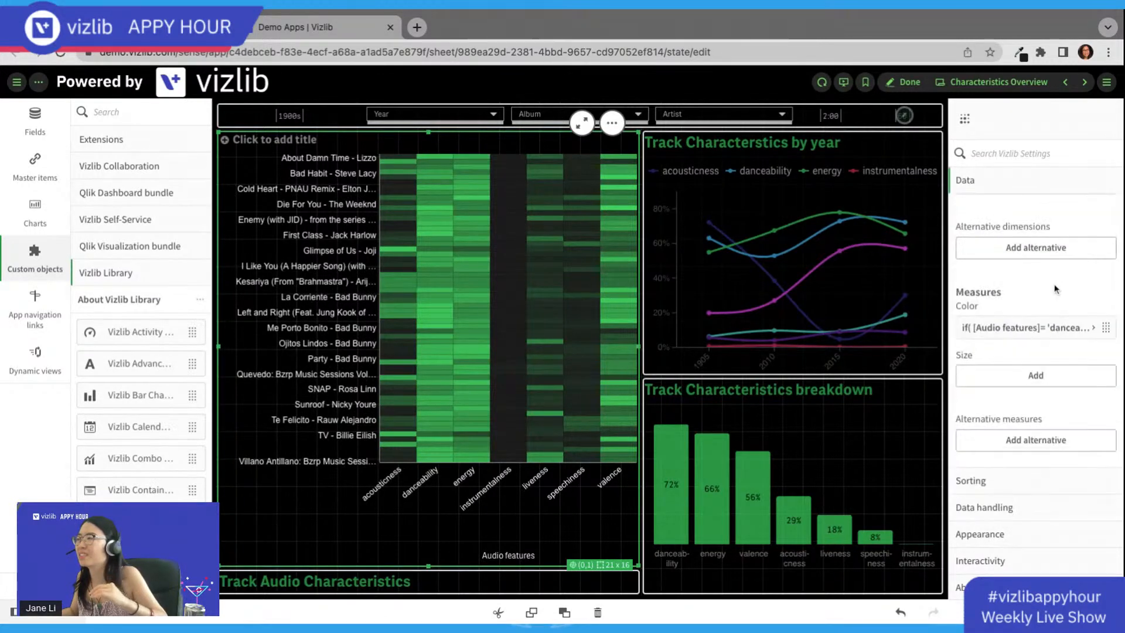
click(1055, 244)
scroll(1061, 329, down, 2)
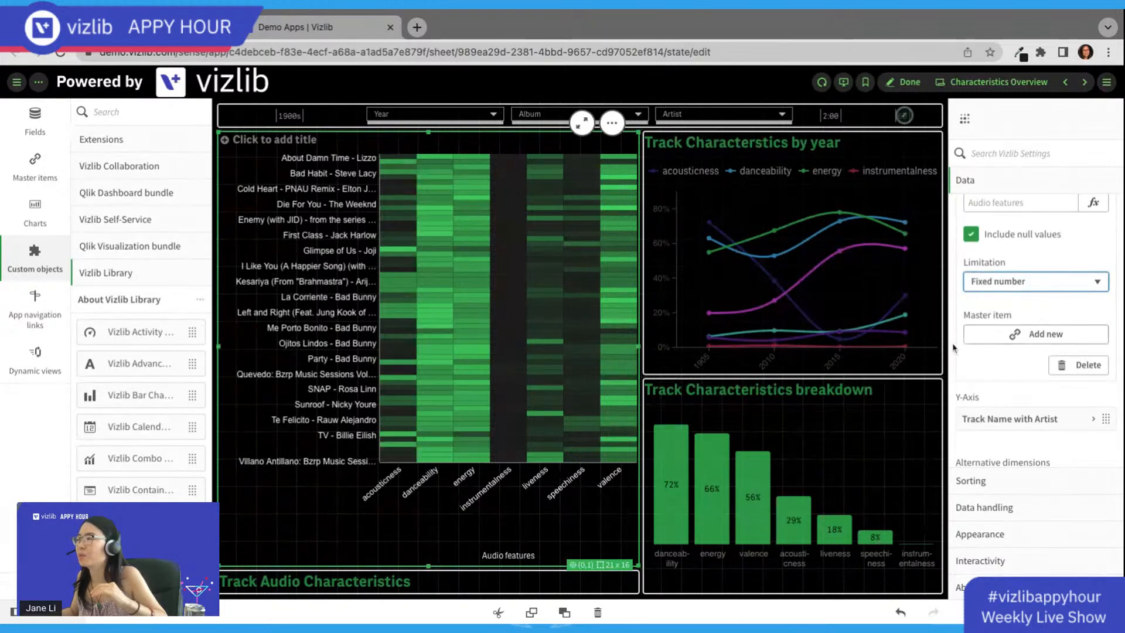
click(993, 346)
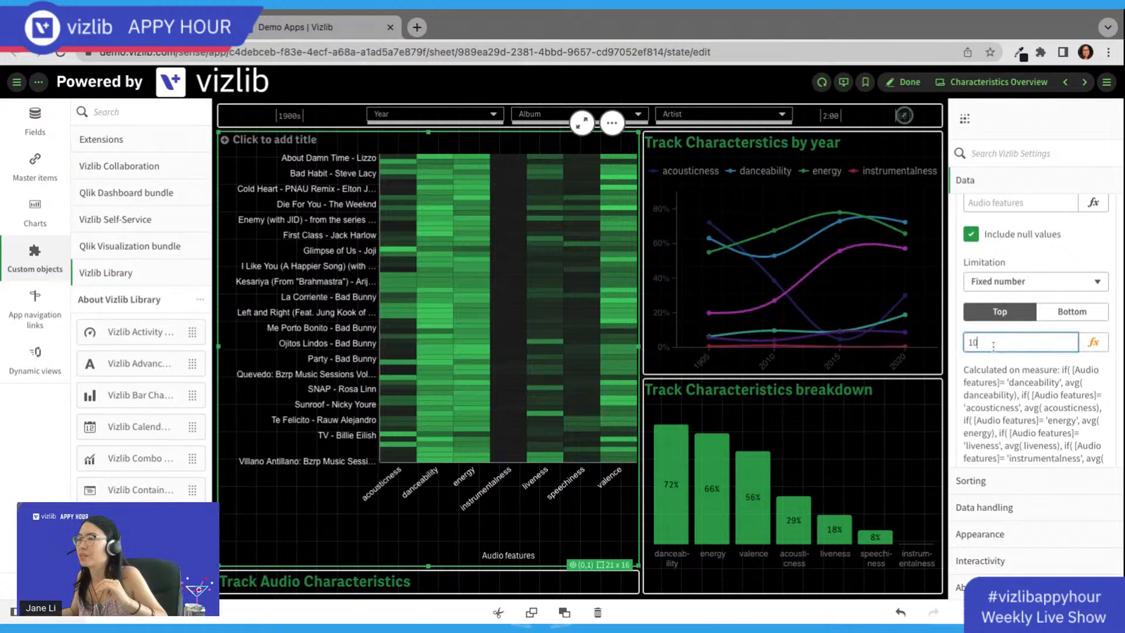
scroll(1025, 329, up, 2)
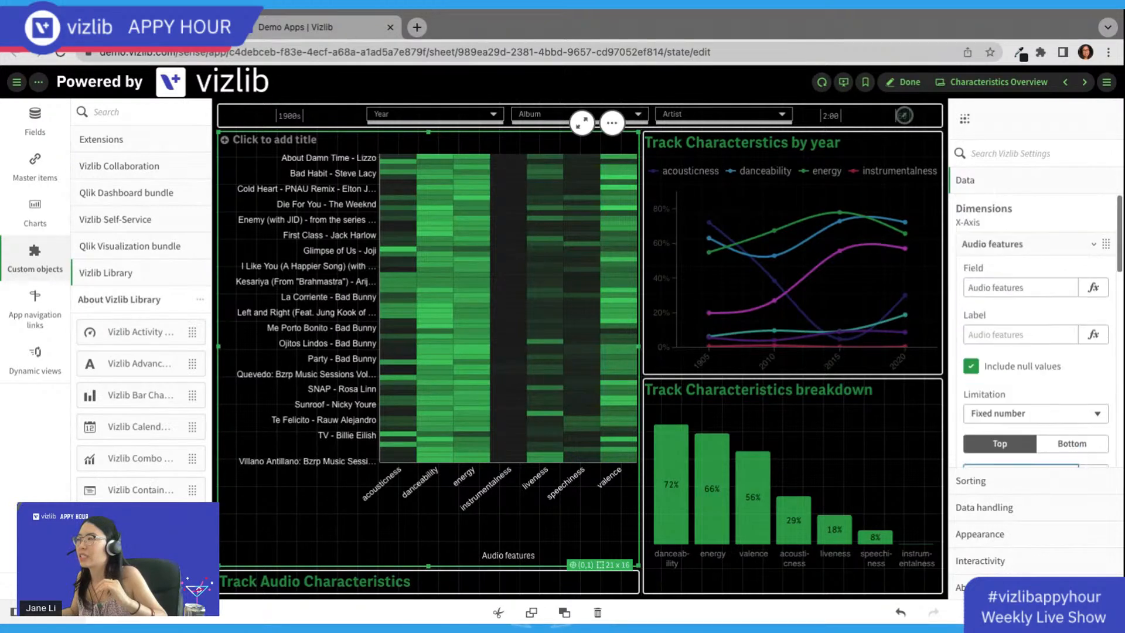
Step: Set the limitation of the Audio features dimension back to No limitation
click(1030, 242)
click(1029, 244)
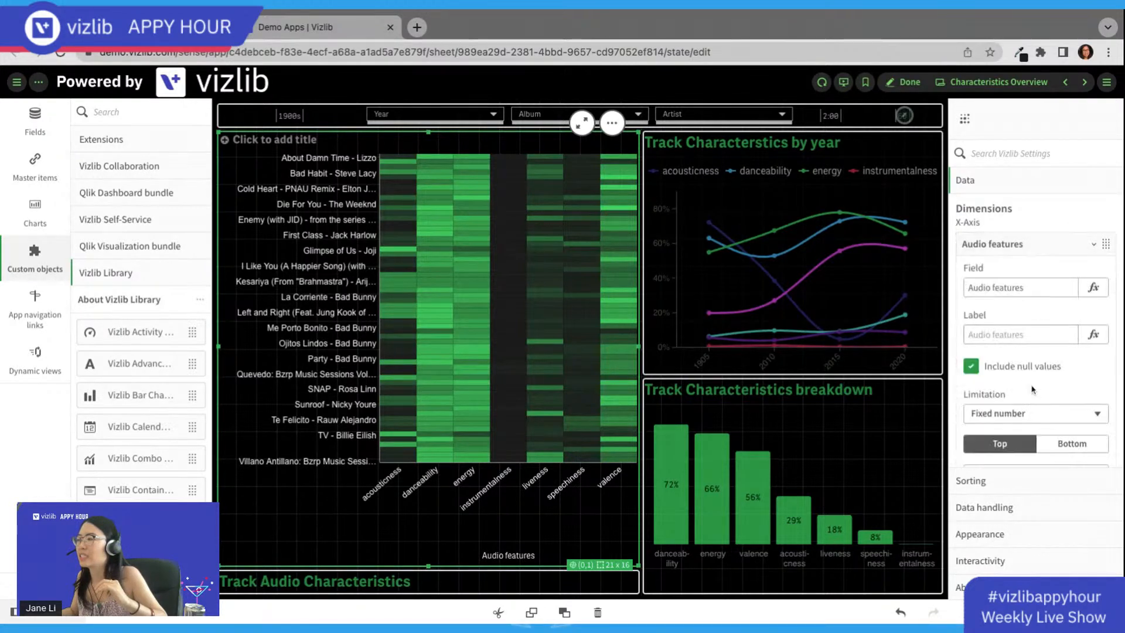
scroll(1031, 375, down, 2)
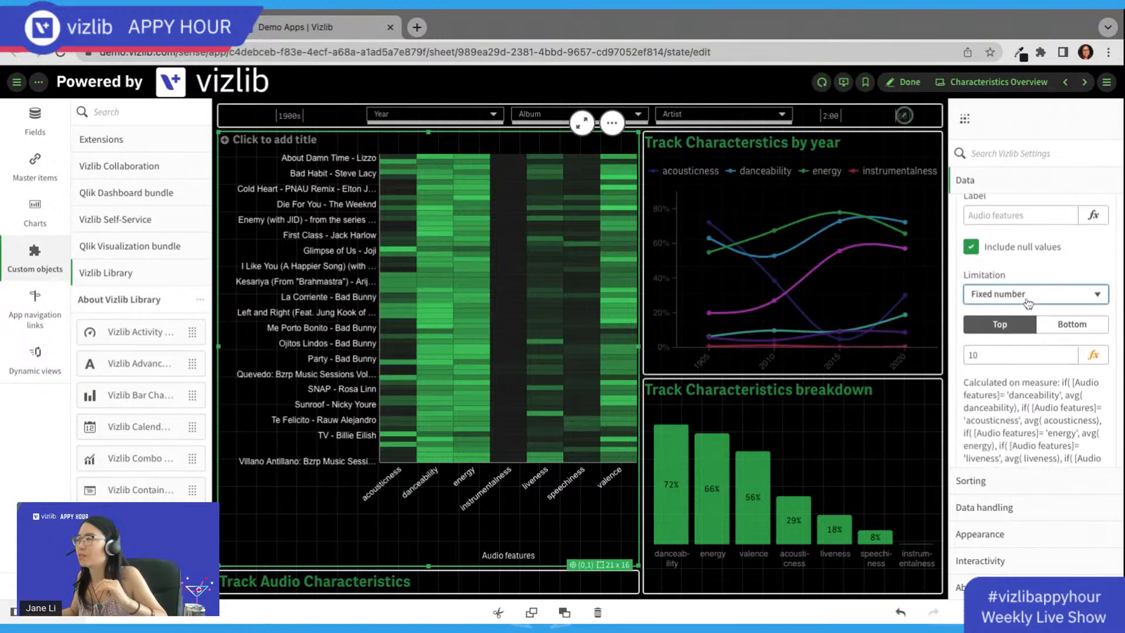
click(1027, 278)
scroll(1026, 258, up, 2)
click(1024, 244)
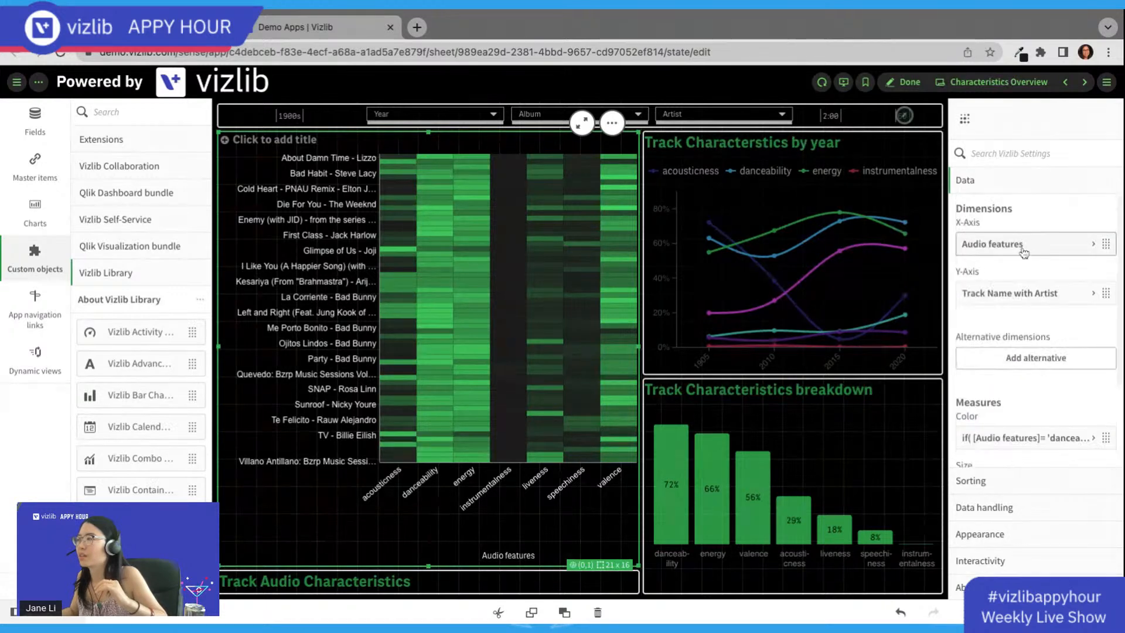
Step: Try a fixed-number limitation of the top 10 on the y-axis dimension Track Name with Artist, removing and reapplying it
click(1044, 296)
scroll(1023, 328, down, 2)
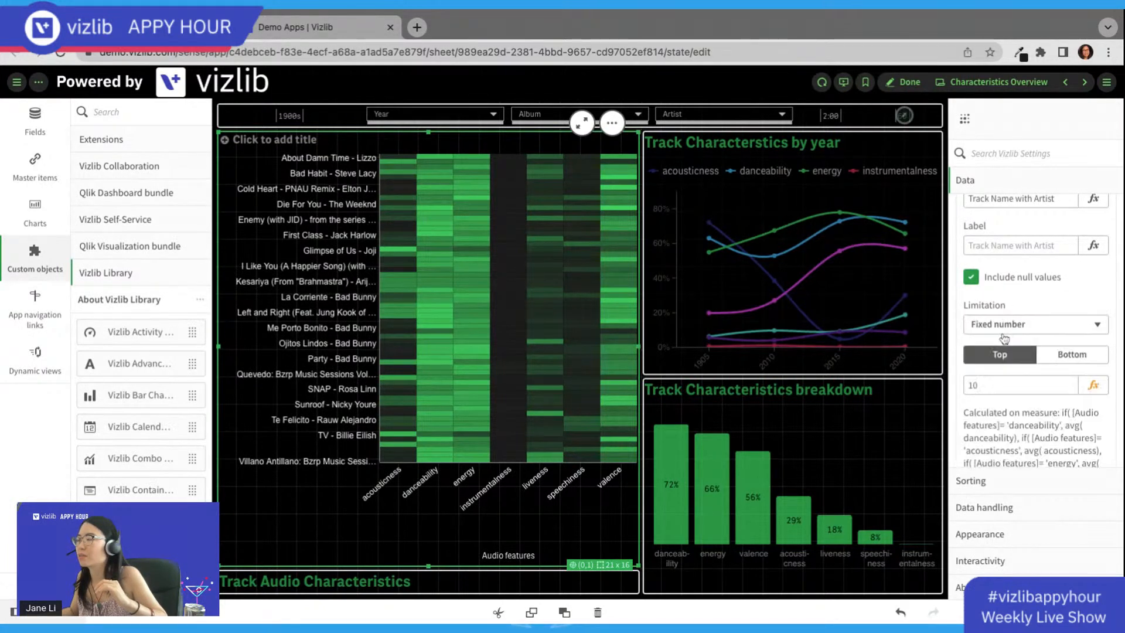
click(1006, 380)
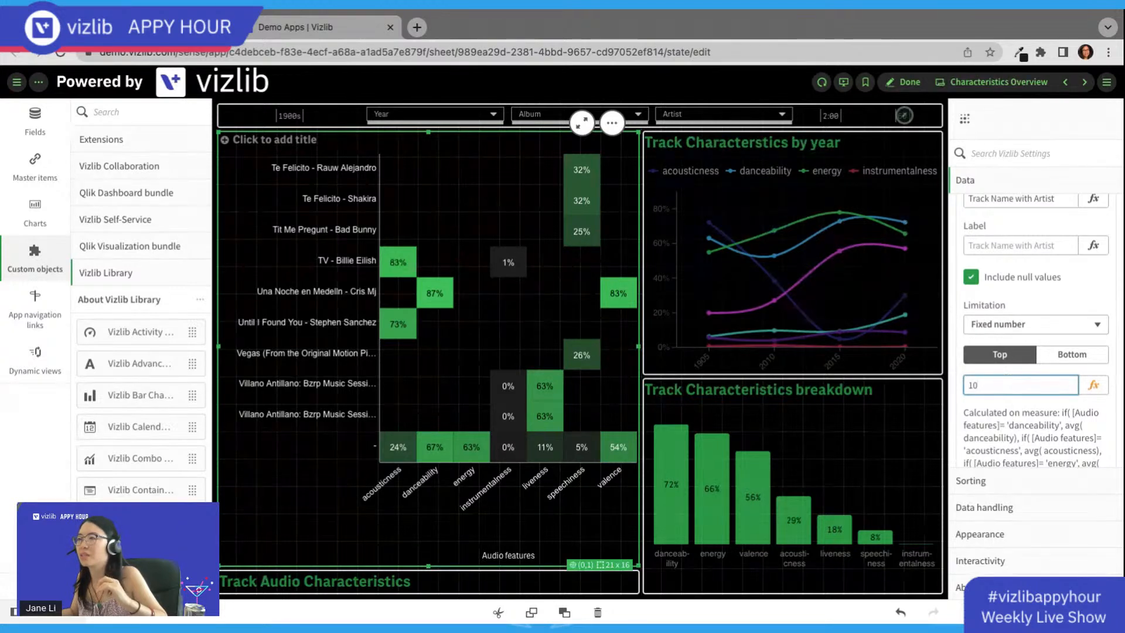
click(1029, 324)
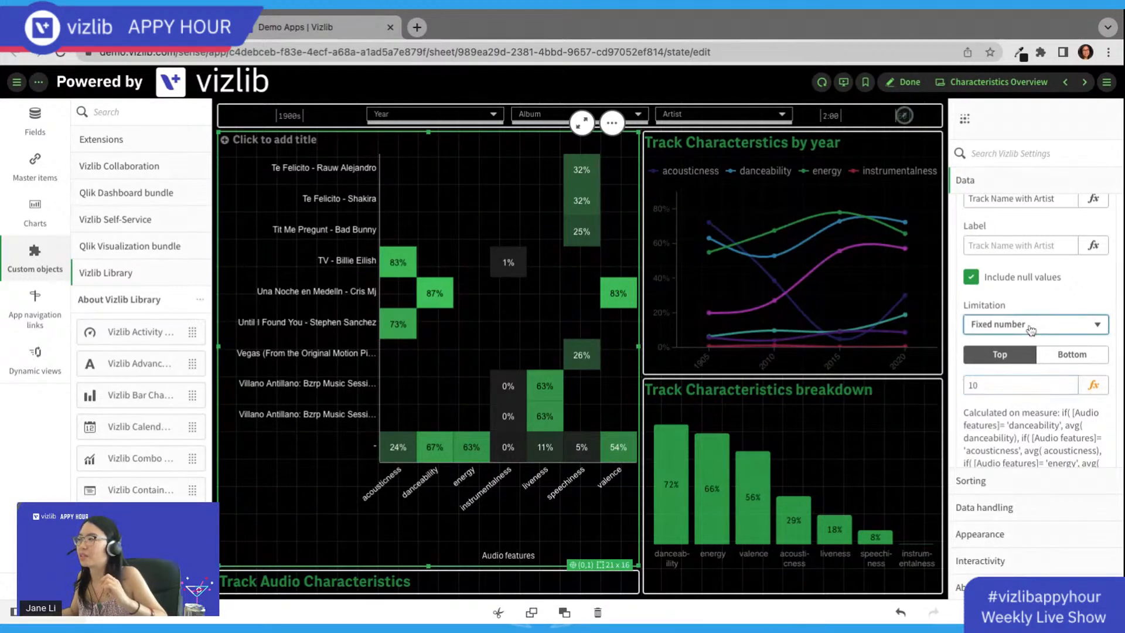
click(1028, 314)
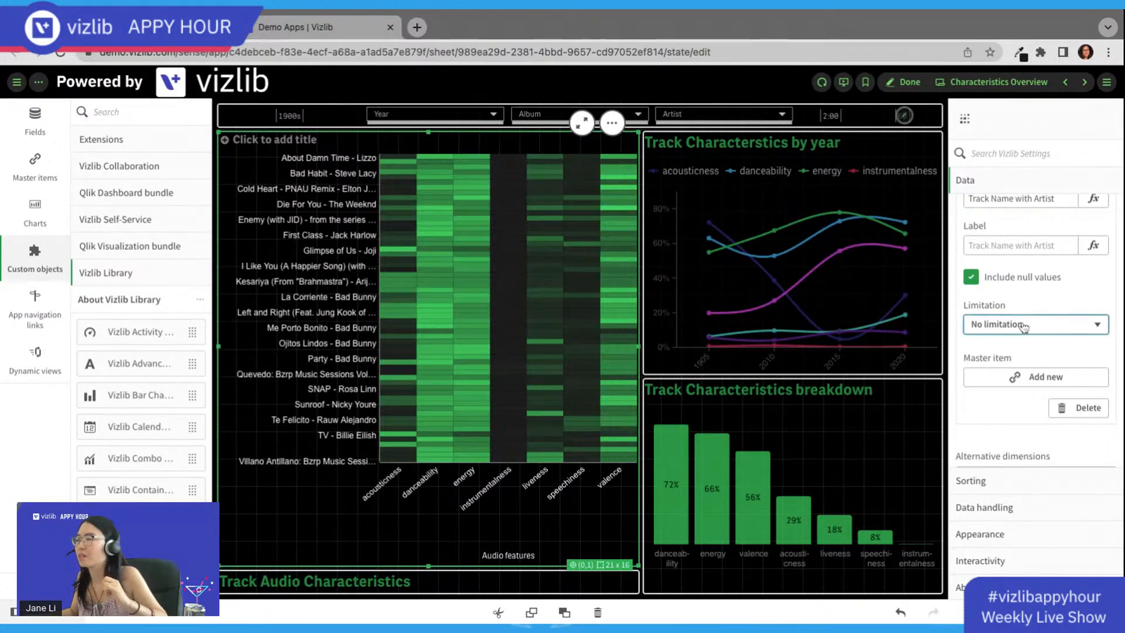
click(1024, 324)
click(1026, 334)
click(1023, 385)
double_click(1023, 388)
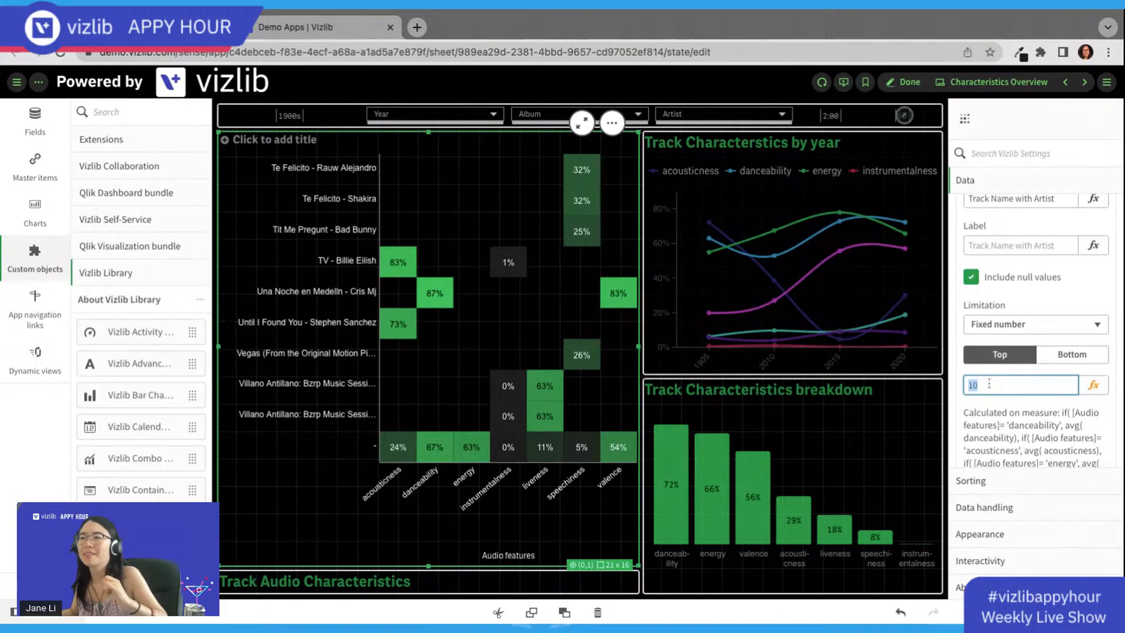
Step: Exclude null values from the Track Name with Artist dimension and set its limitation to No limitation
click(998, 289)
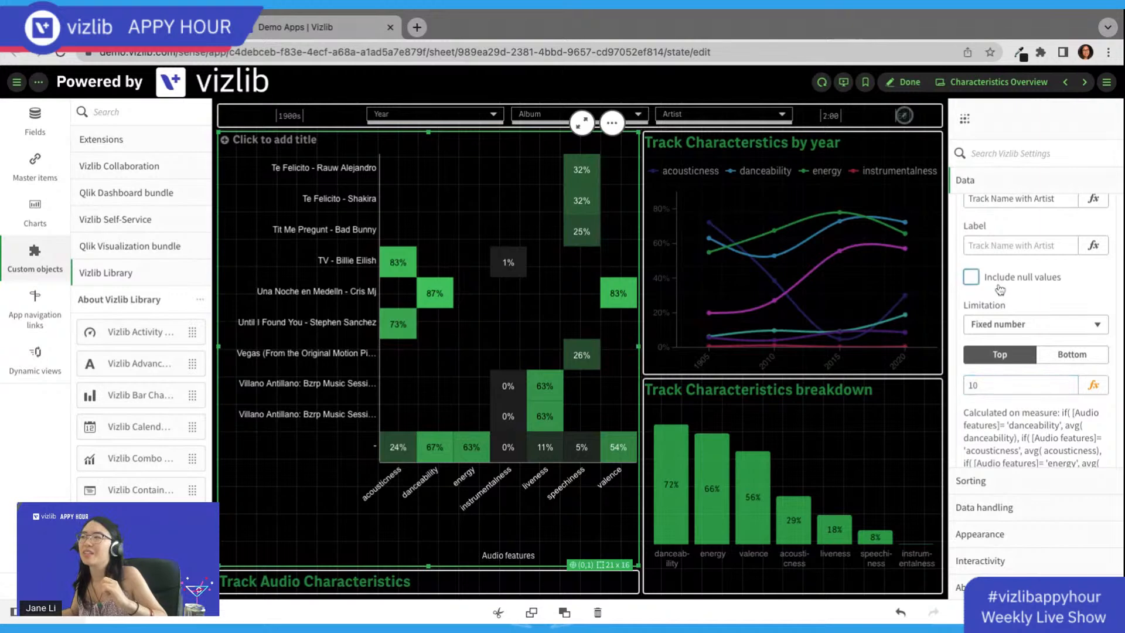
click(1020, 326)
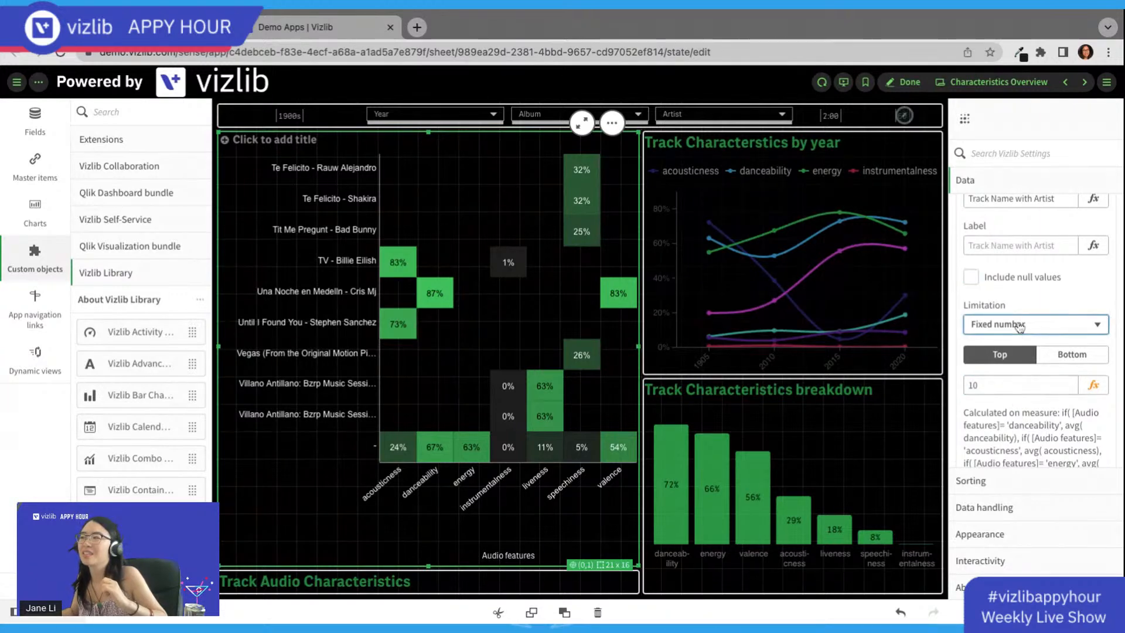
click(1035, 313)
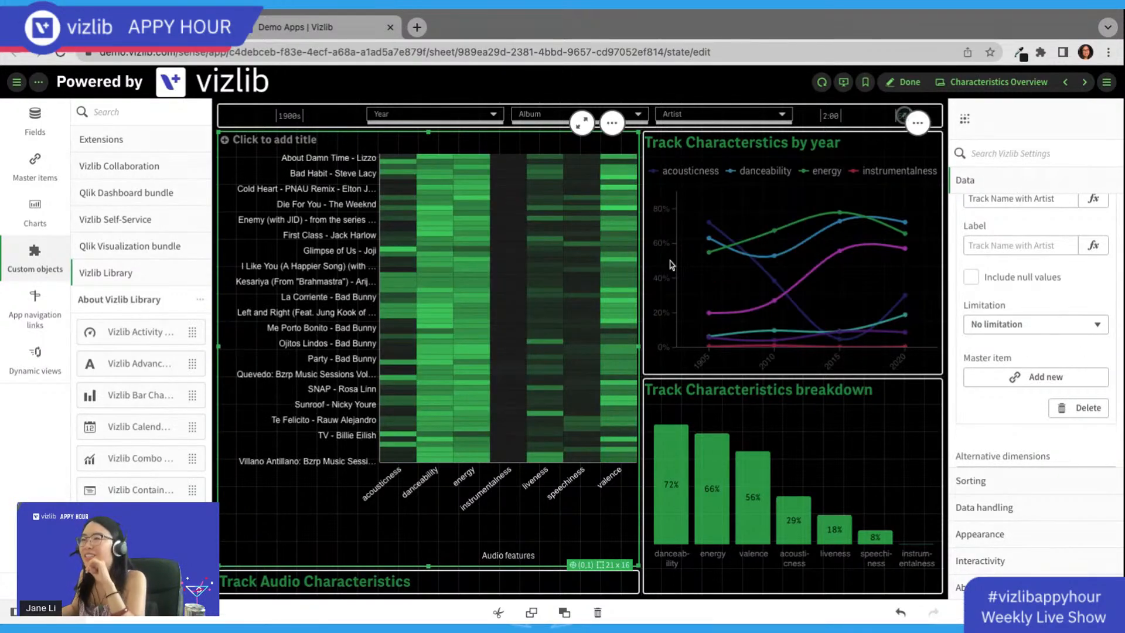
Step: Collapse the Custom objects list, bring up the appearance settings, and expand the grid chart to full screen
click(1001, 541)
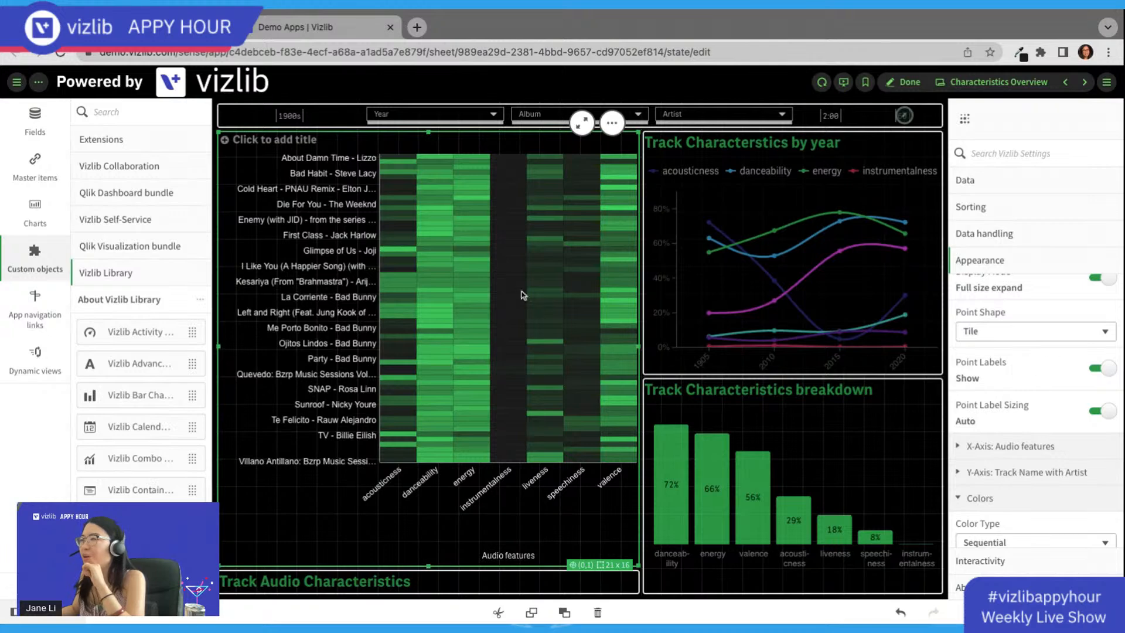
click(62, 262)
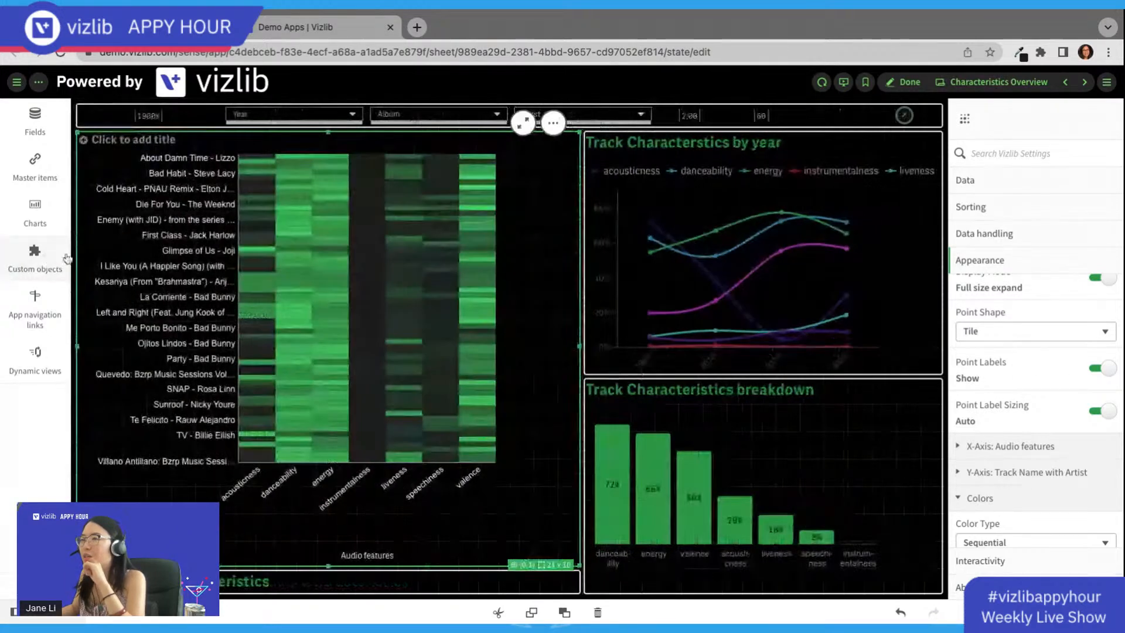
scroll(1065, 298, up, 1)
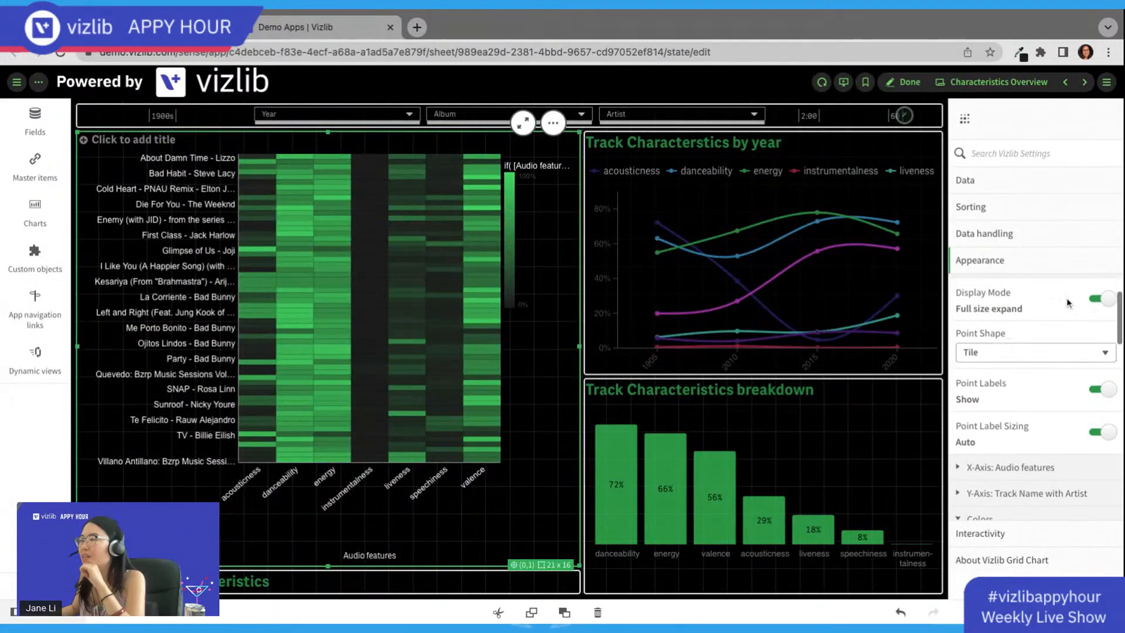
click(522, 125)
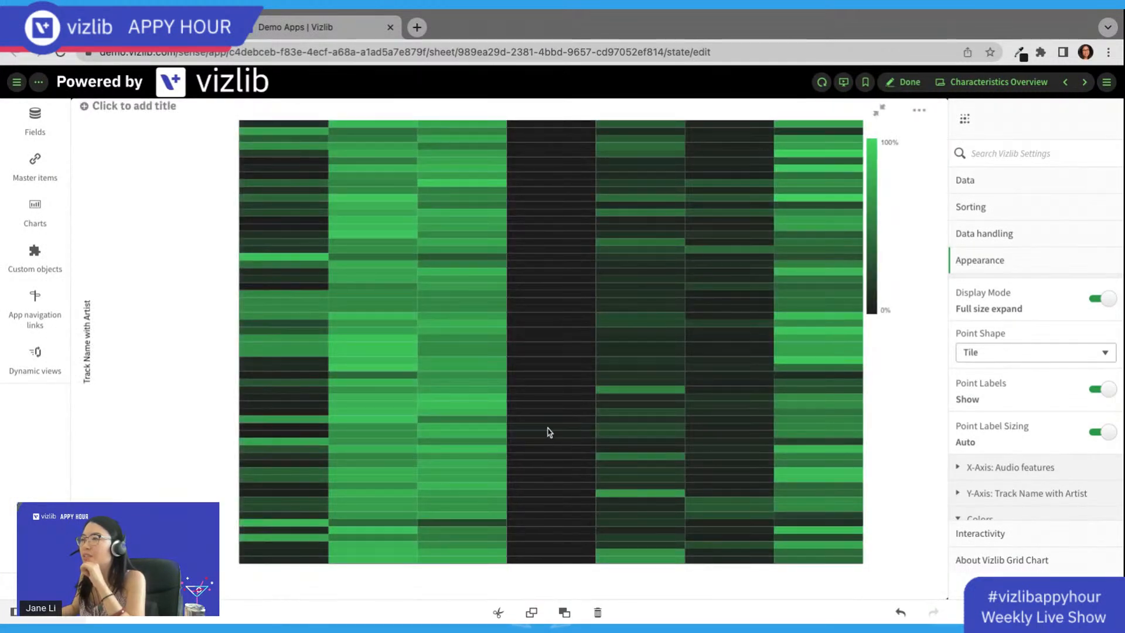
Step: Return the enlarged track characteristics grid chart to normal size and turn off its legend
click(885, 117)
scroll(1029, 410, down, 5)
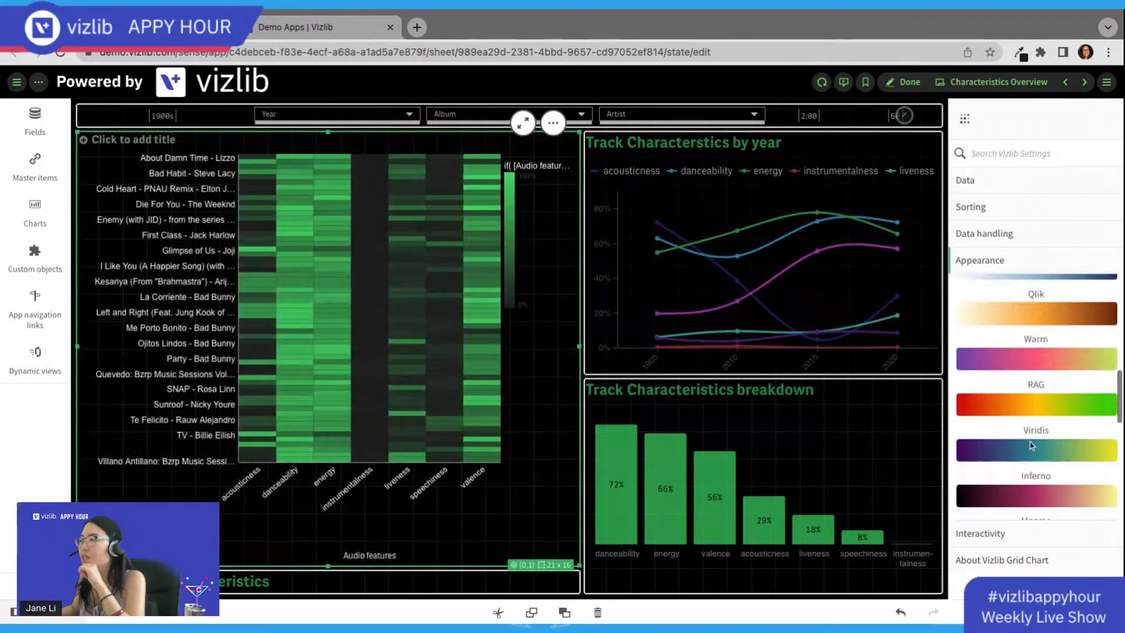
scroll(1030, 448, up, 5)
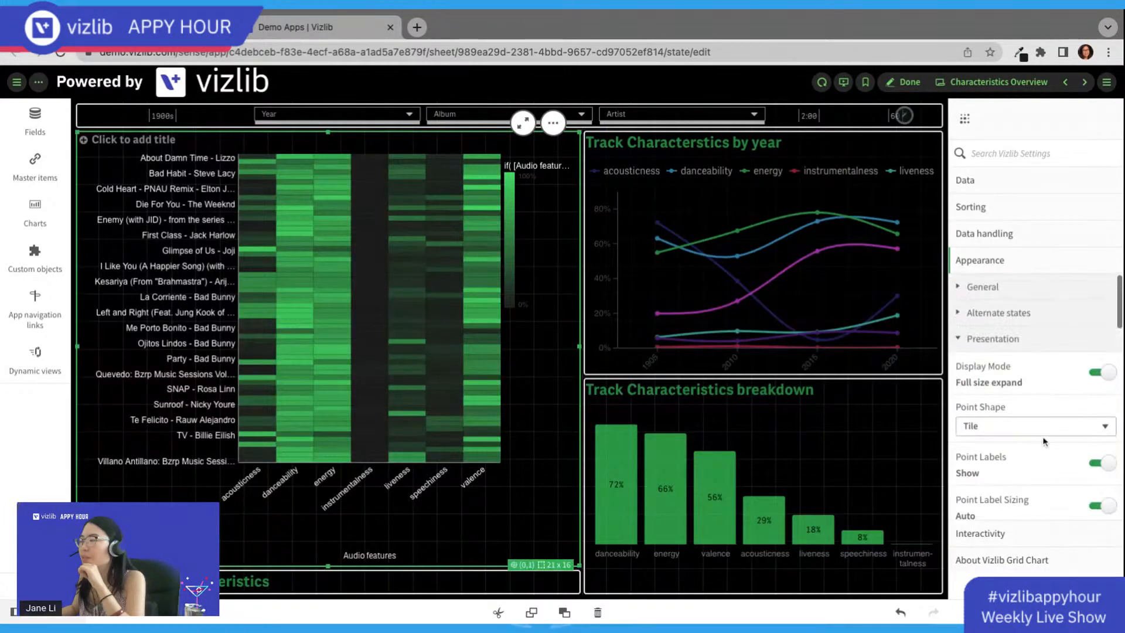
click(993, 340)
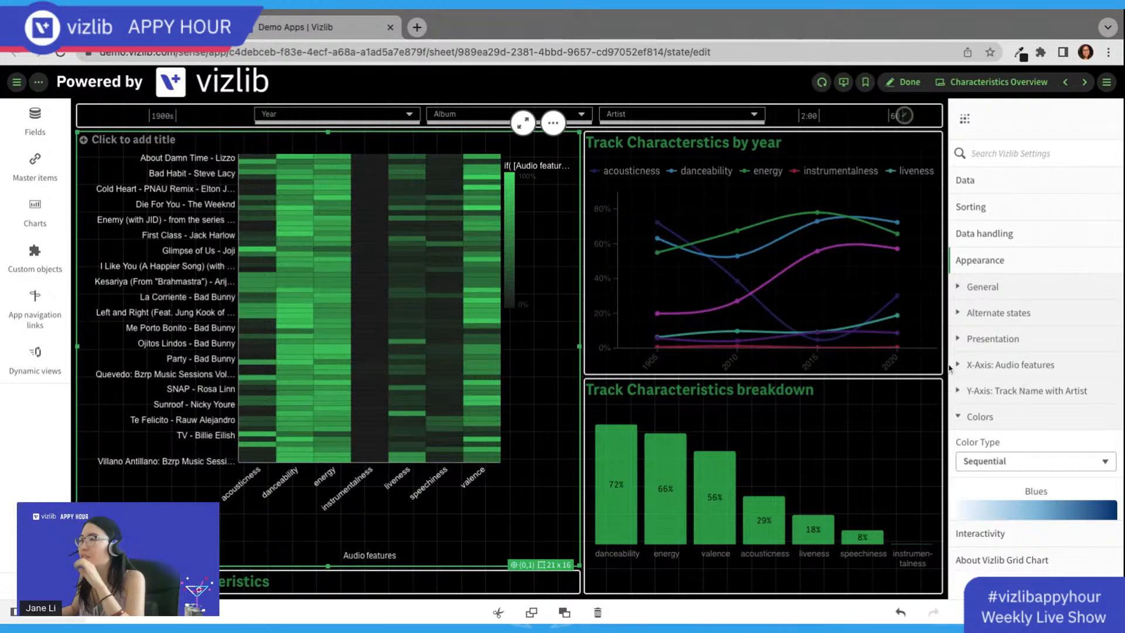
click(1022, 416)
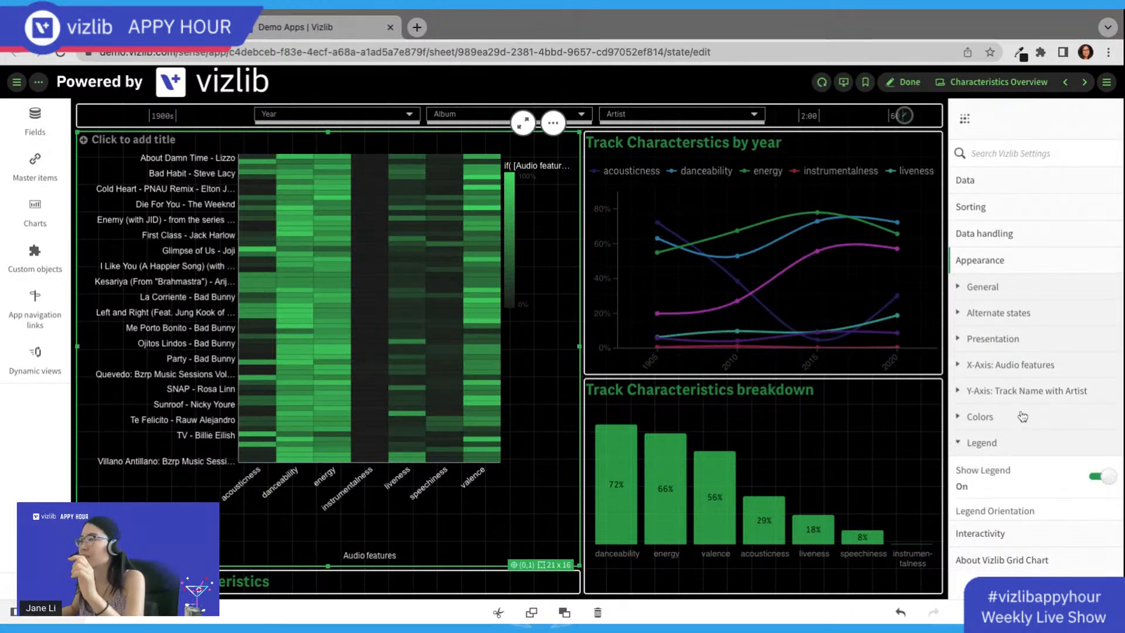
click(1099, 383)
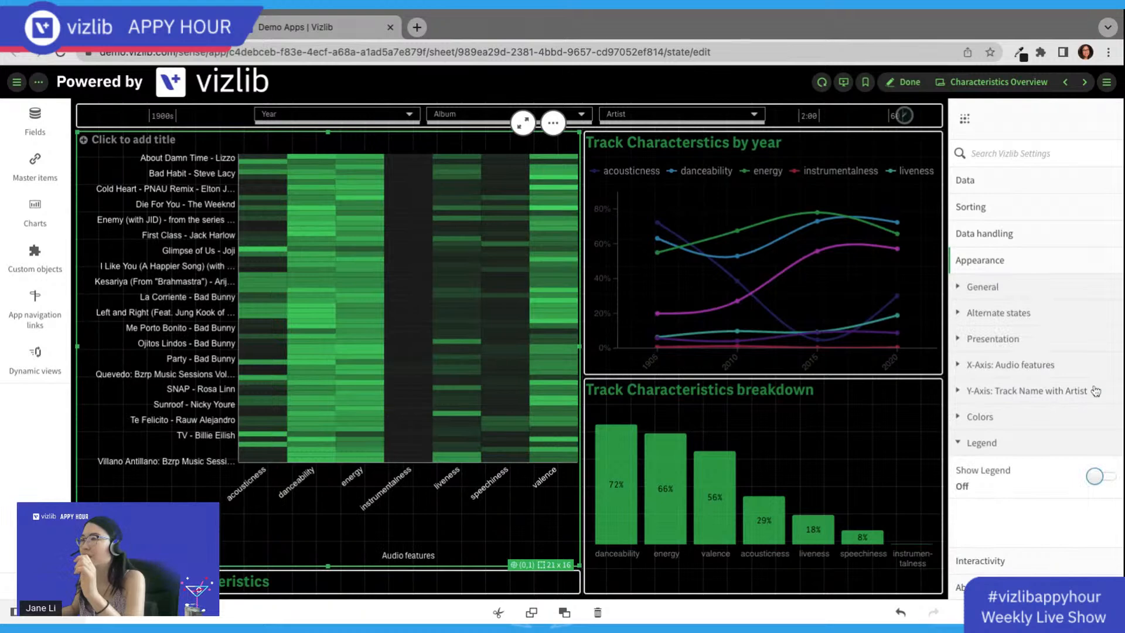
Step: Examine the grid chart's X-axis, presentation, general and legend appearance settings
click(1013, 370)
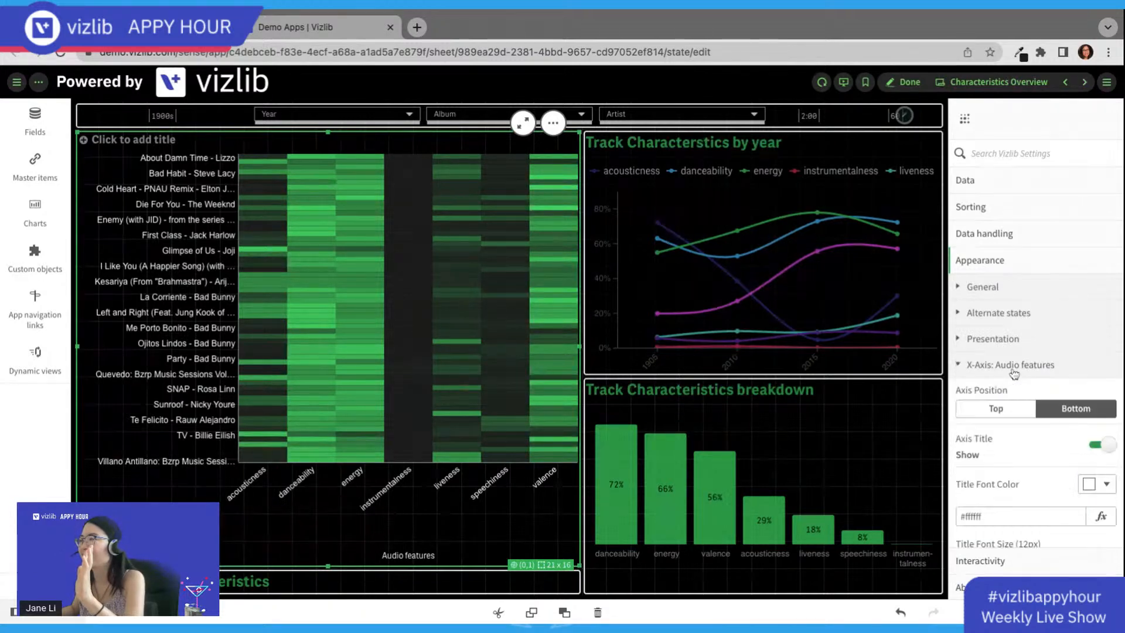
scroll(1027, 440, down, 3)
scroll(1027, 439, up, 3)
click(990, 365)
click(1006, 338)
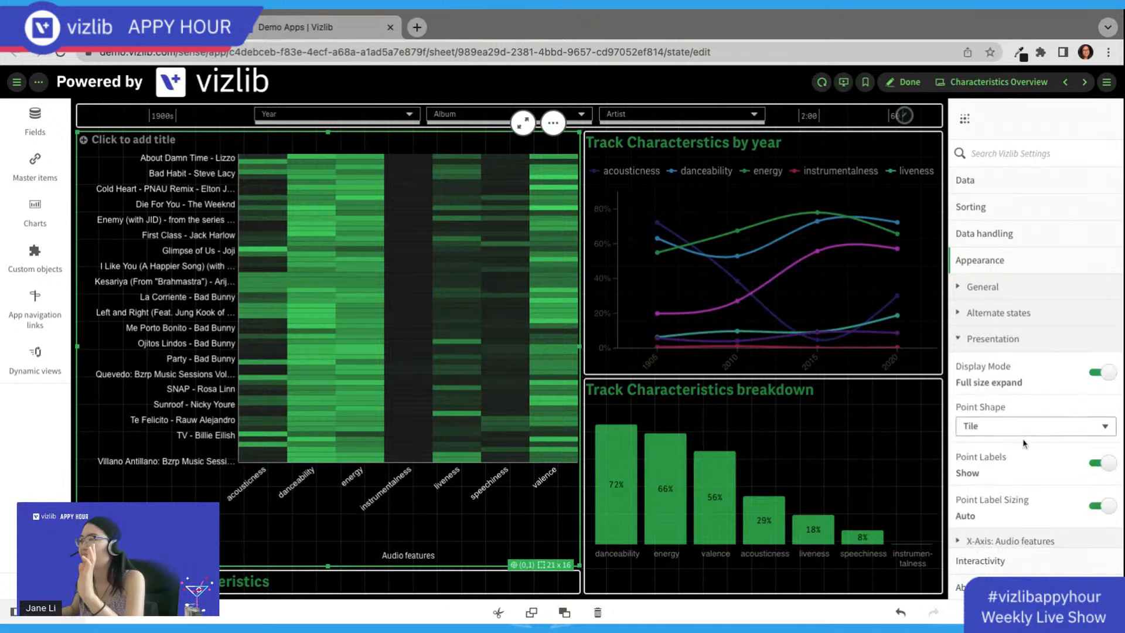
click(990, 291)
click(990, 291)
click(1004, 293)
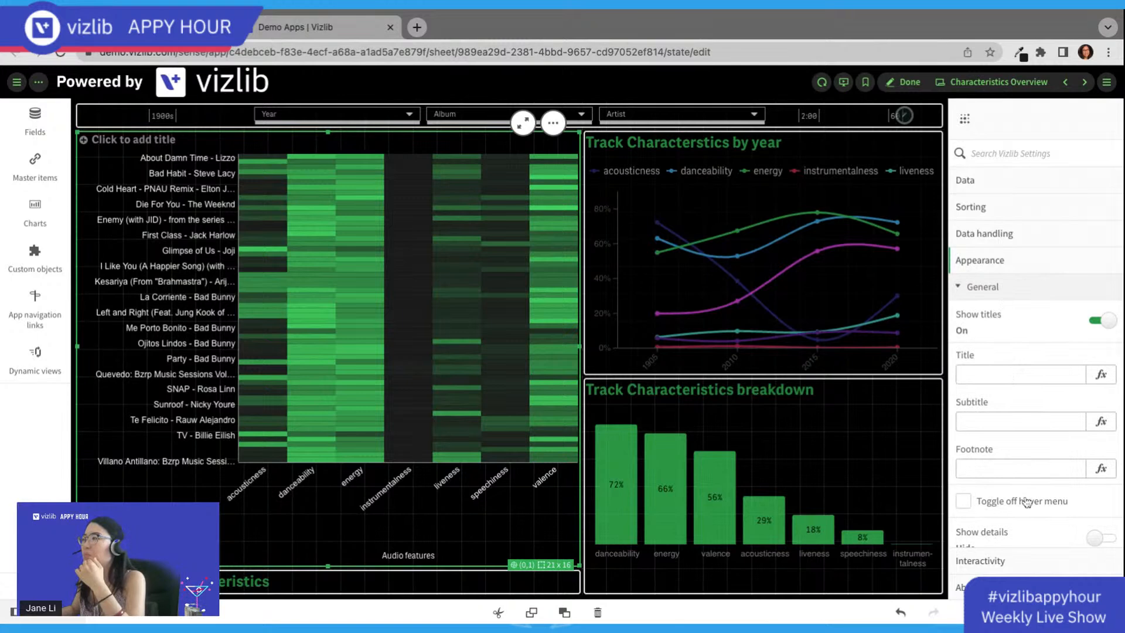
scroll(1020, 504, down, 5)
scroll(1016, 510, down, 2)
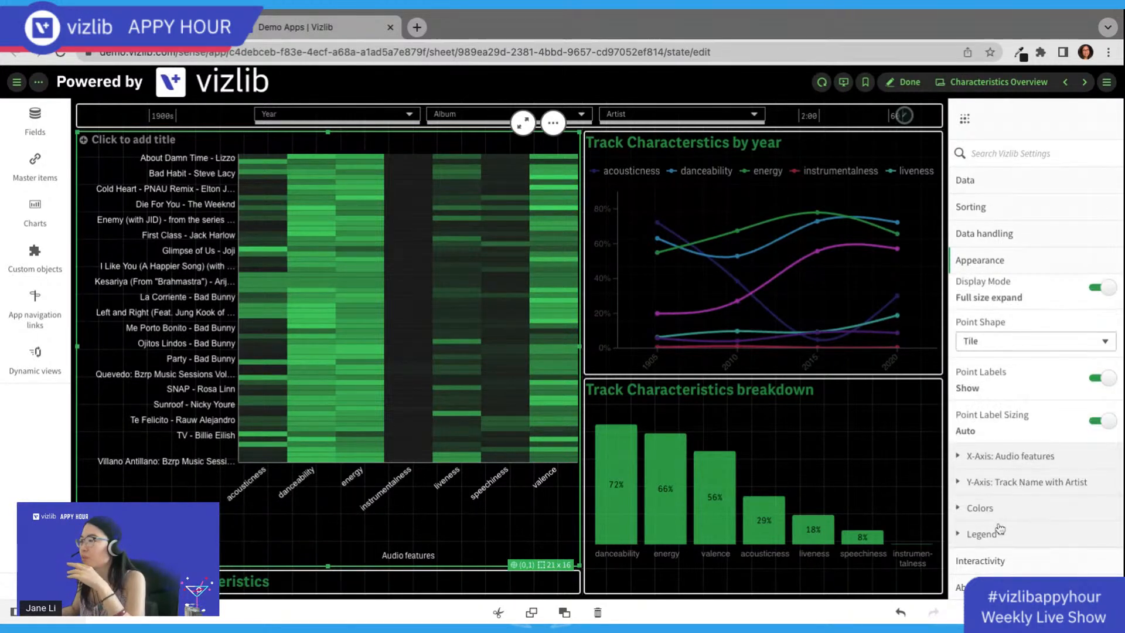
click(1010, 544)
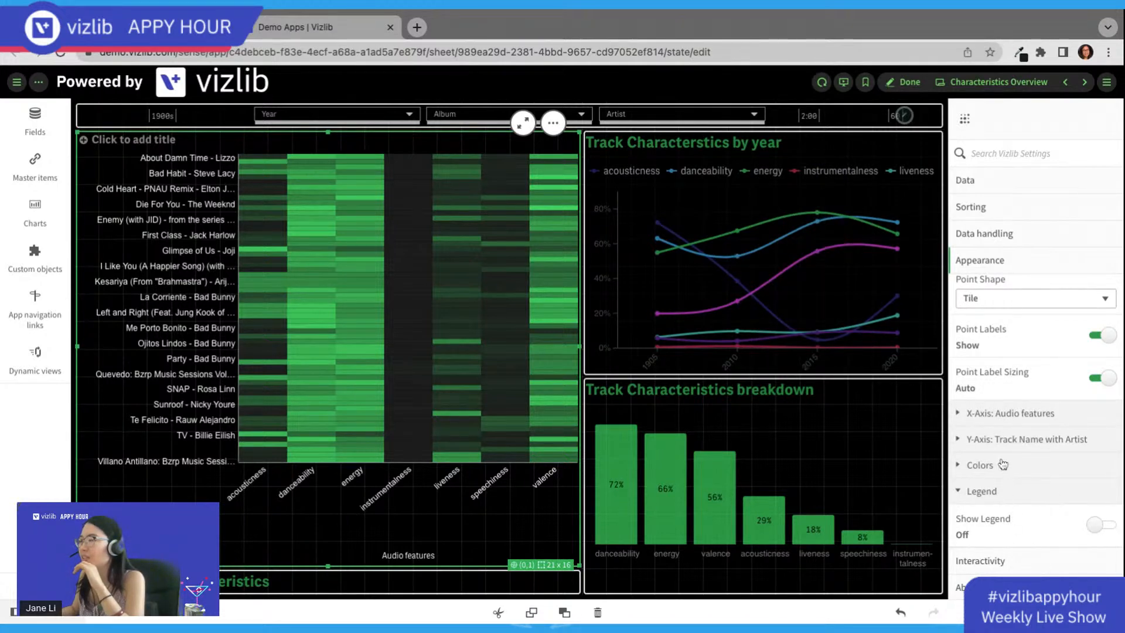
click(1005, 416)
scroll(1003, 501, down, 5)
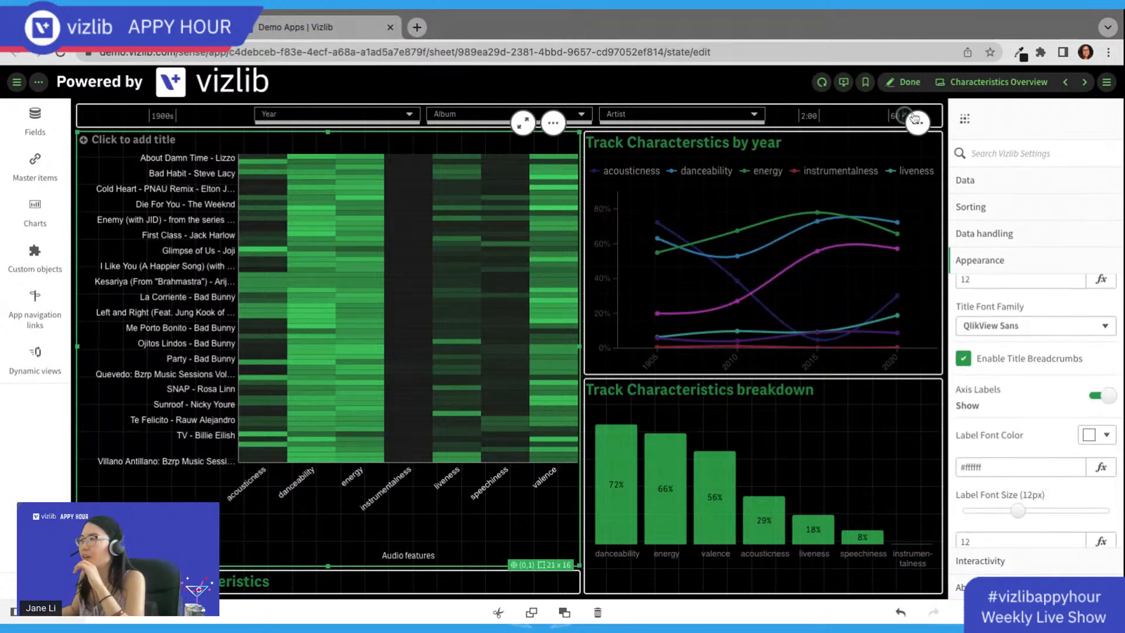
Step: Finish editing the Characteristics Overview sheet and open the Track Plots sheet
click(905, 82)
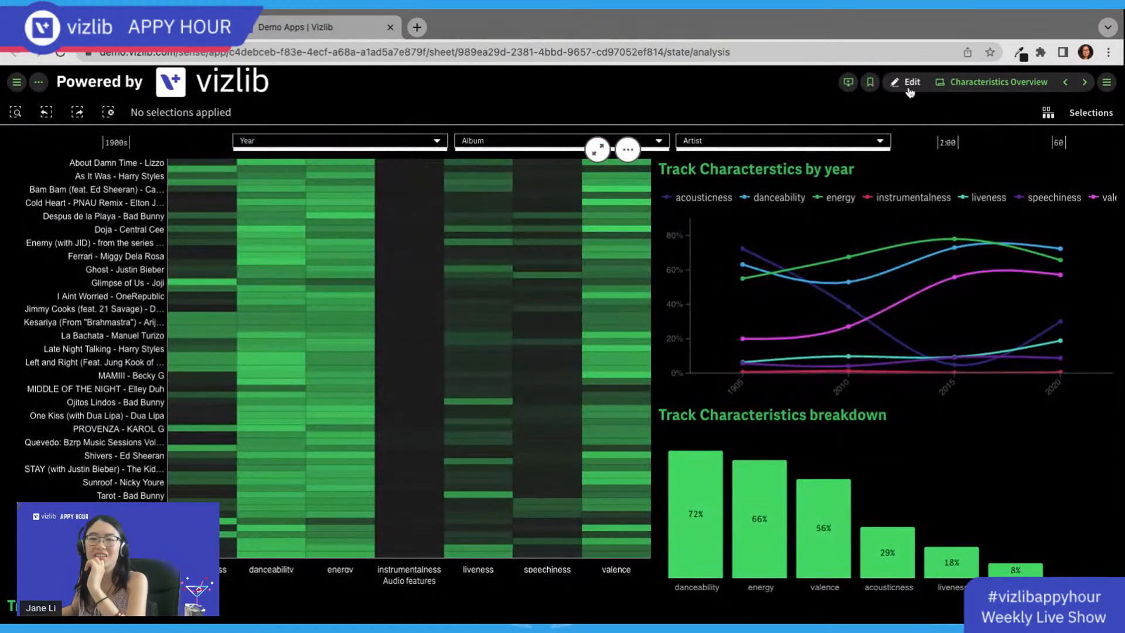
click(971, 81)
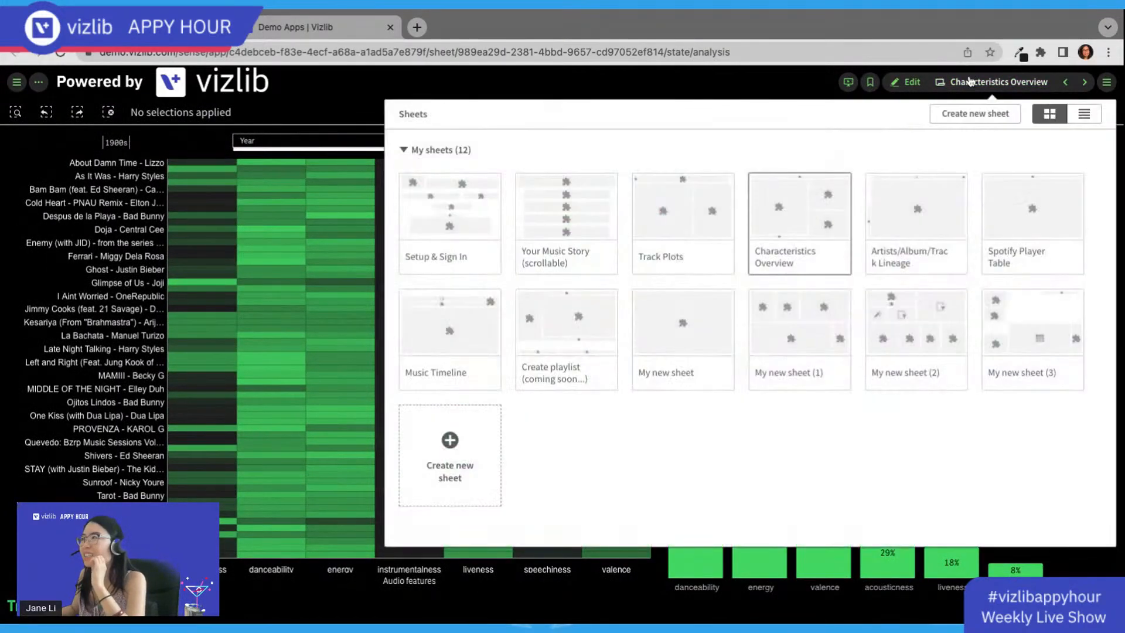
click(696, 212)
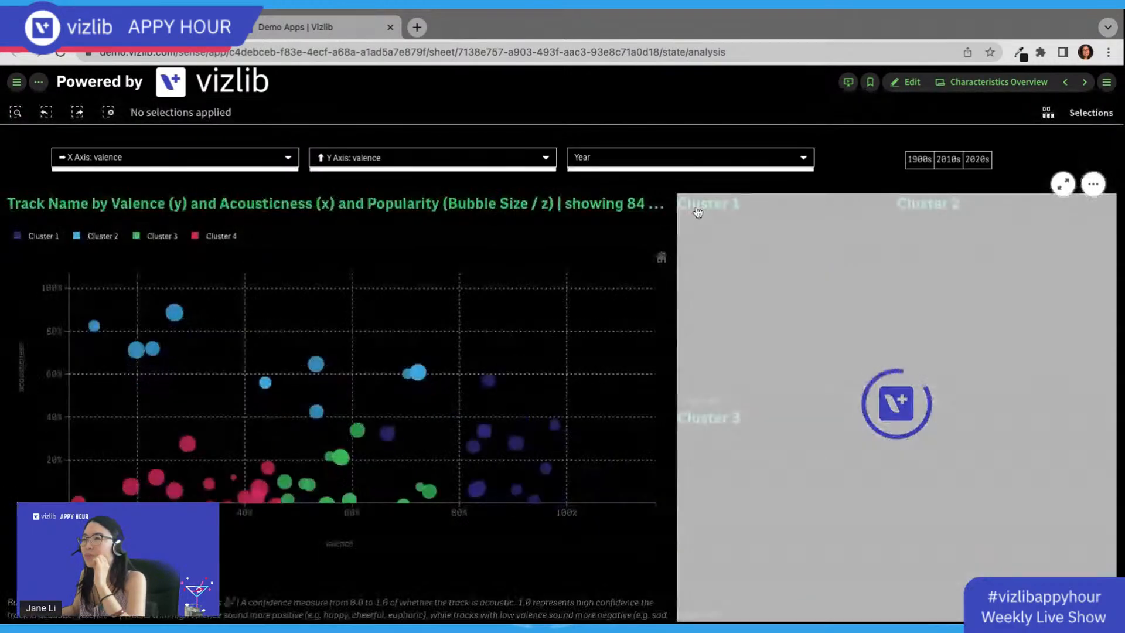
Step: Edit the sheet and set the scatter chart's subtitle to "Click to explore the song"
click(966, 82)
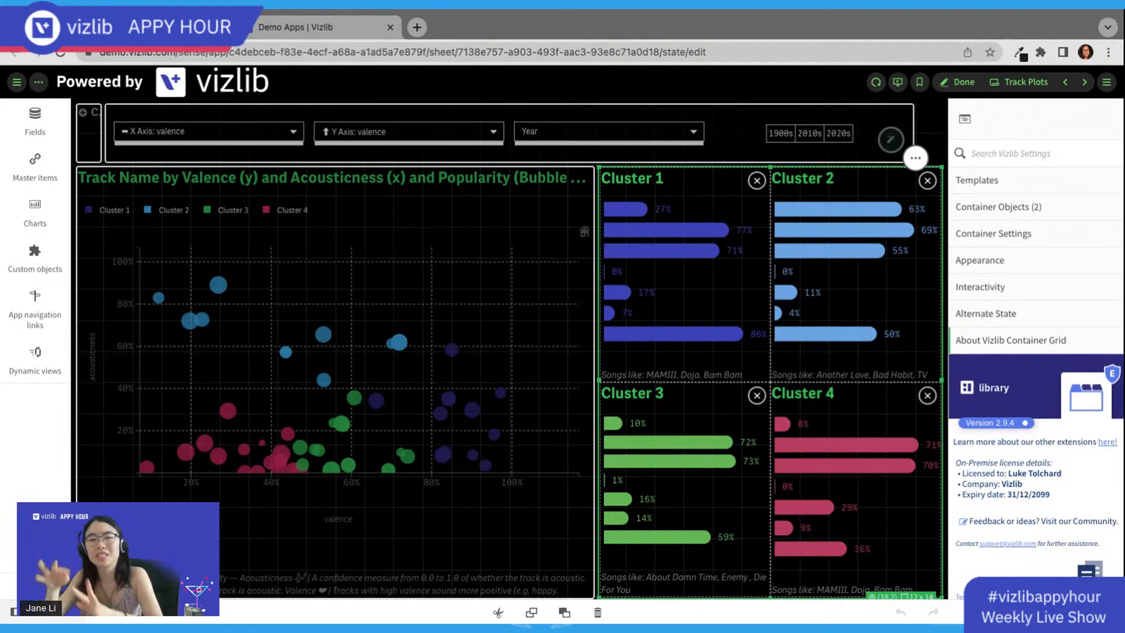
click(514, 185)
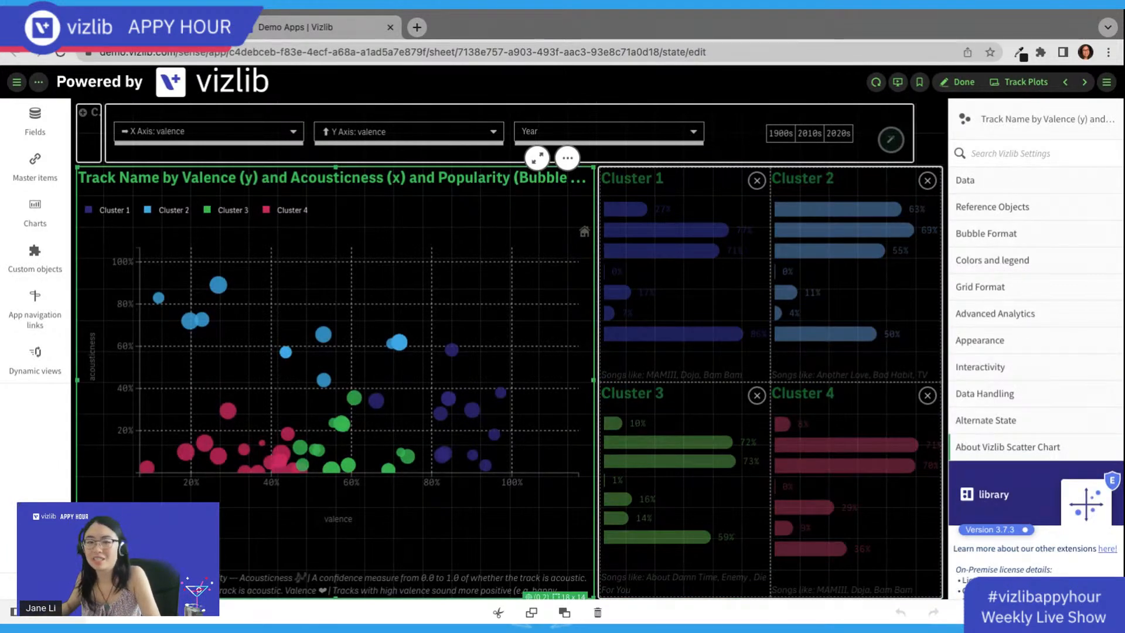
click(1004, 343)
scroll(1014, 446, down, 1)
scroll(1008, 419, down, 1)
scroll(1008, 413, up, 1)
click(1024, 471)
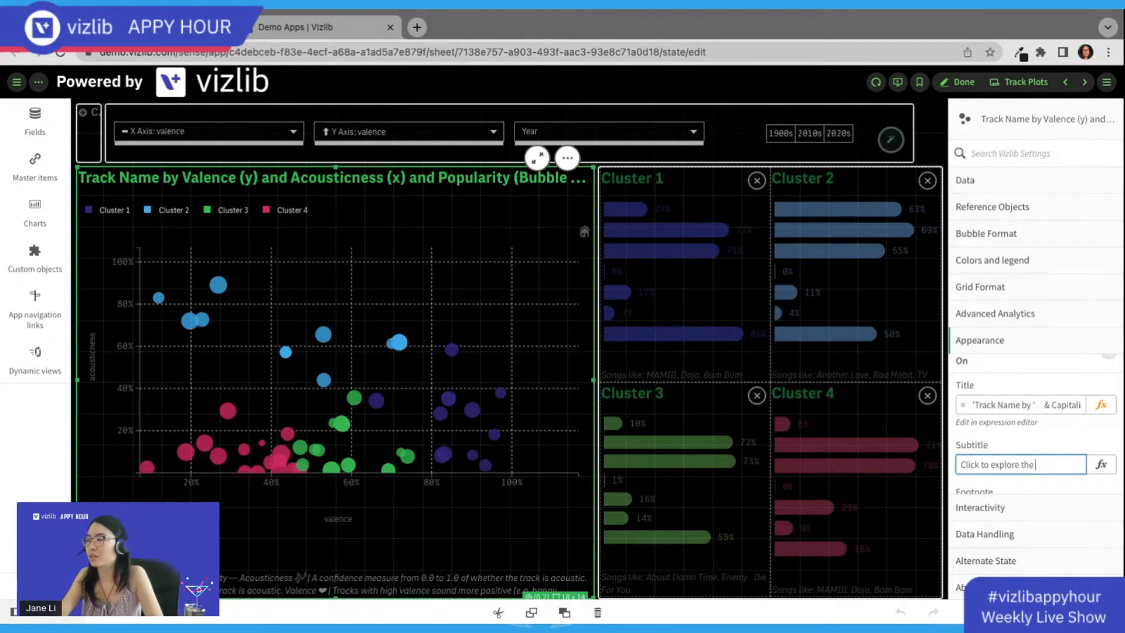
key(Return)
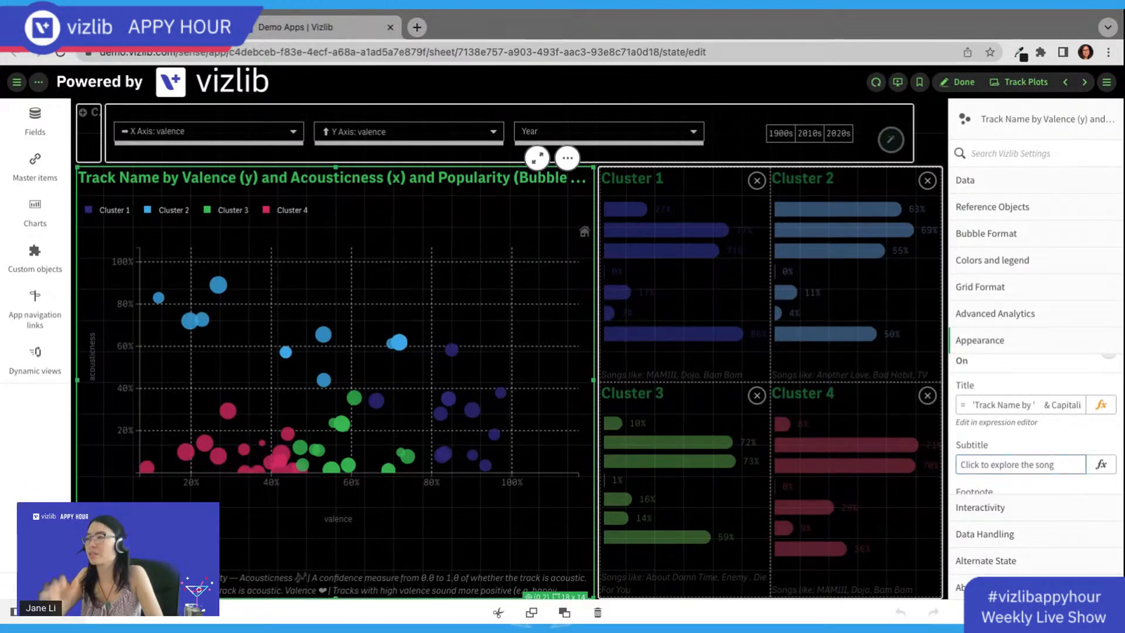
Step: Leave edit mode, filter the scatter chart to the PROVENZA track to view its song details, and clear the selection
click(954, 85)
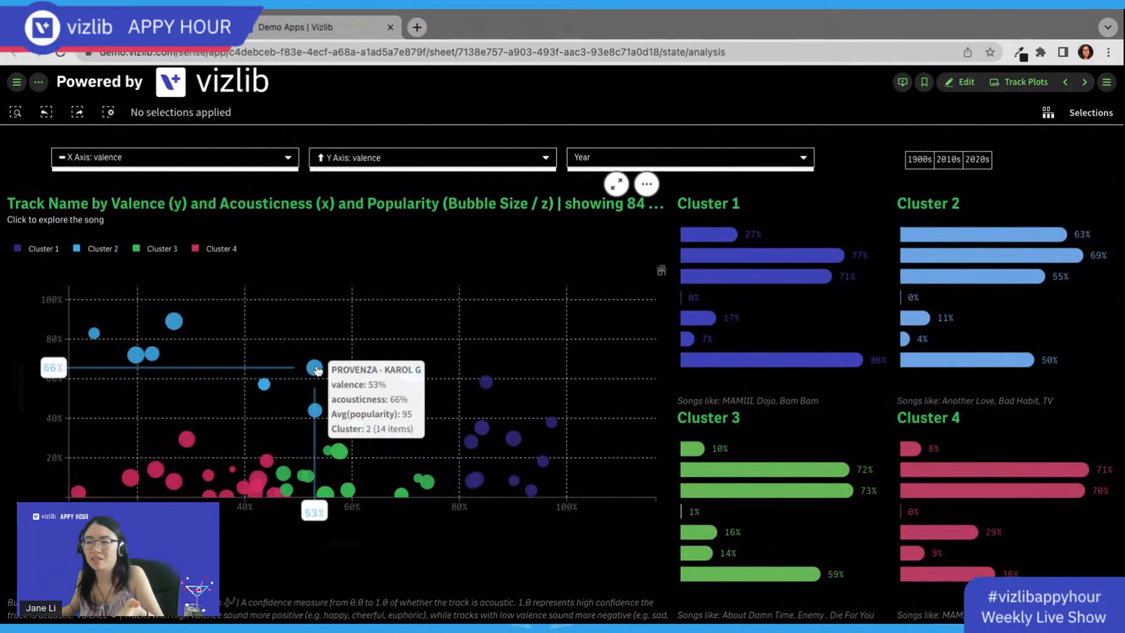
click(315, 366)
click(648, 177)
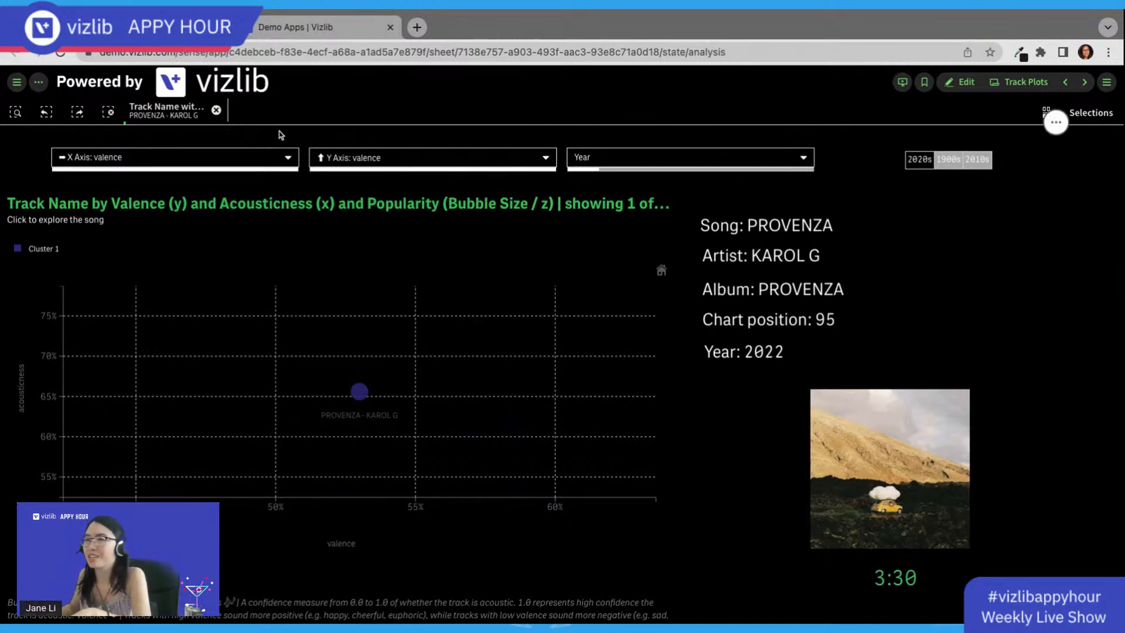
click(216, 110)
Step: Resume editing the sheet and shrink the clusters container from above to 12 x 5 grid cells, freeing the space over it
click(965, 83)
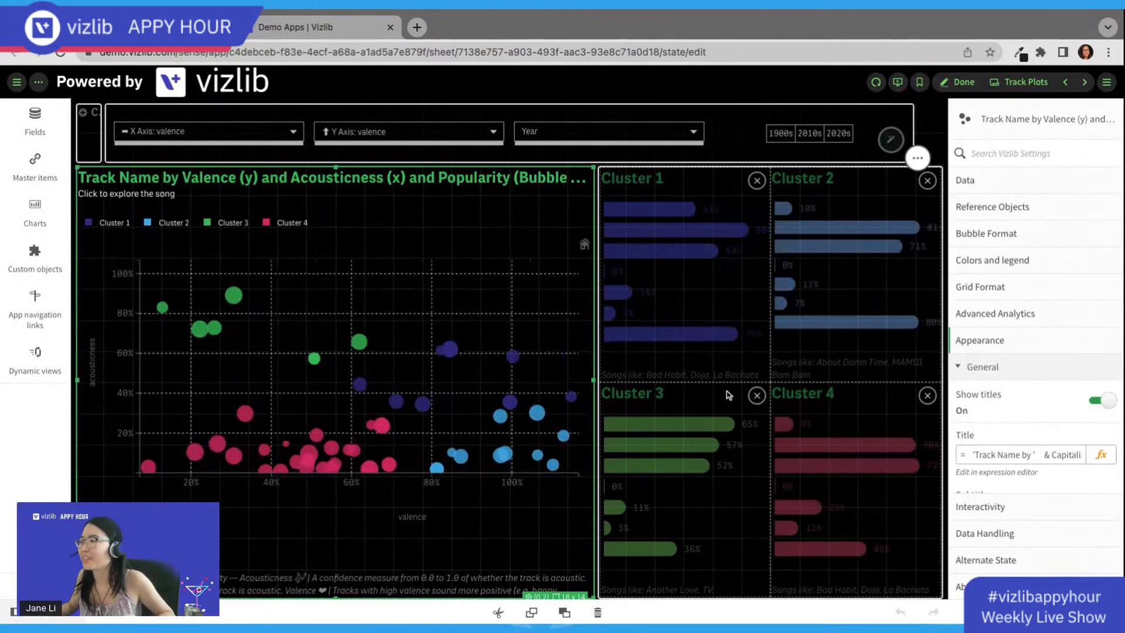
click(805, 274)
click(1018, 208)
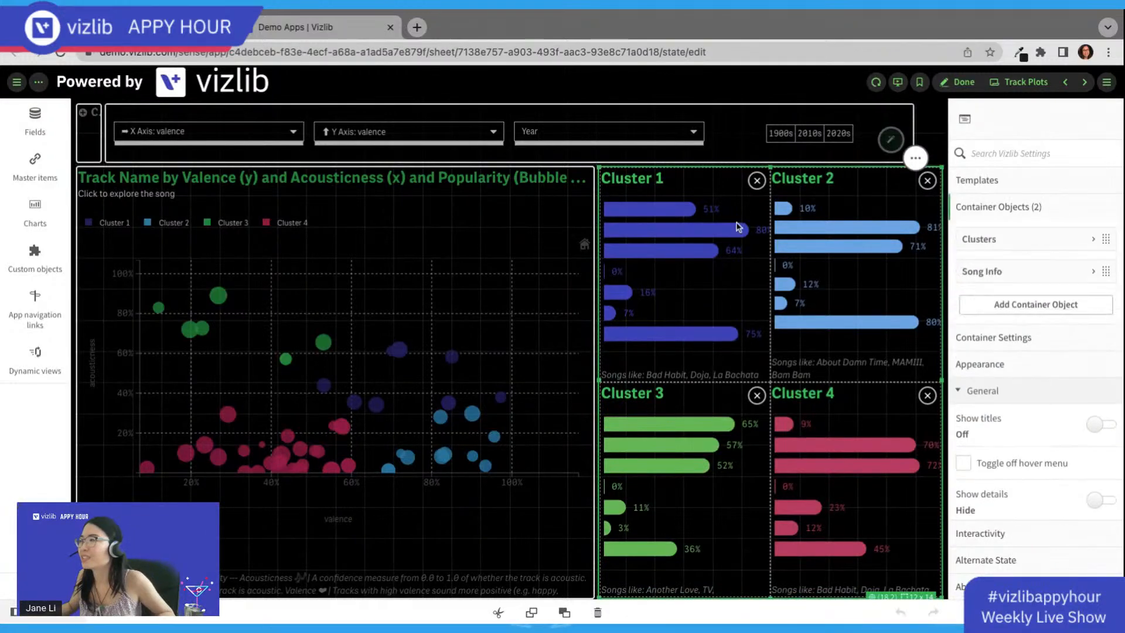
drag(600, 168, 593, 461)
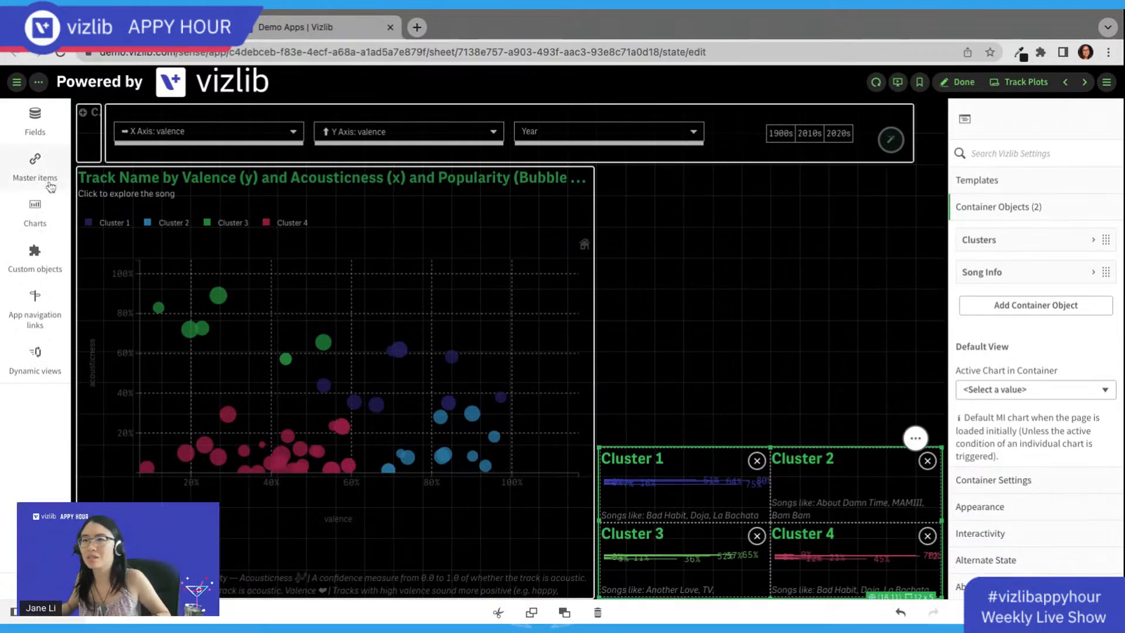
Step: Find the Vizlib Container custom object with "cont" and place it in the empty area above the clusters, sized 12 x 11 cells
click(35, 170)
click(35, 258)
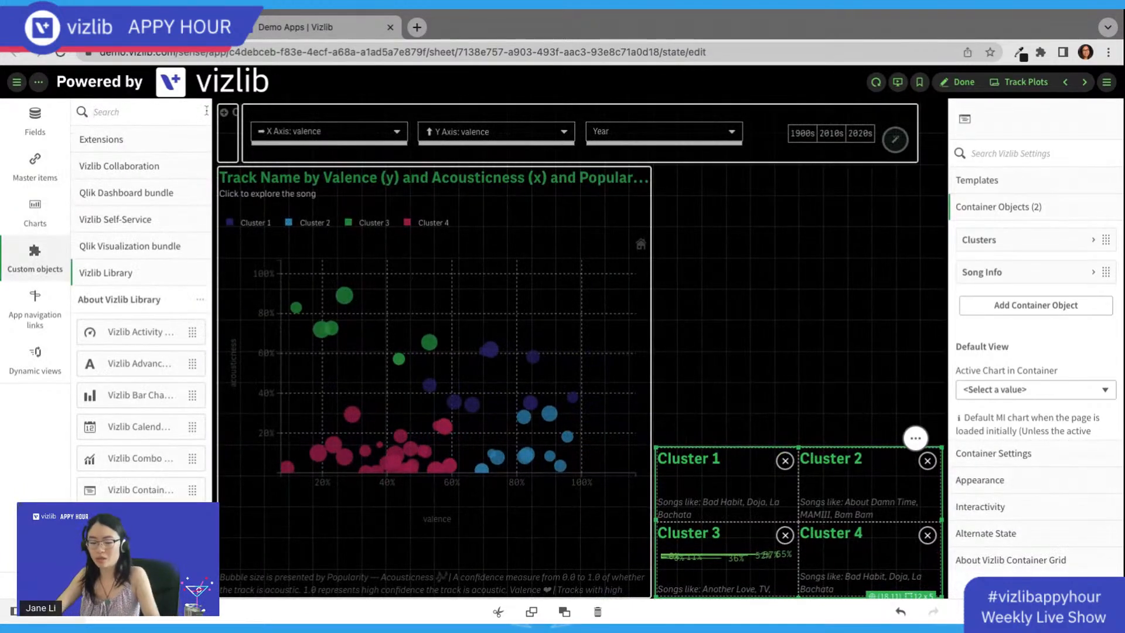
text(cont)
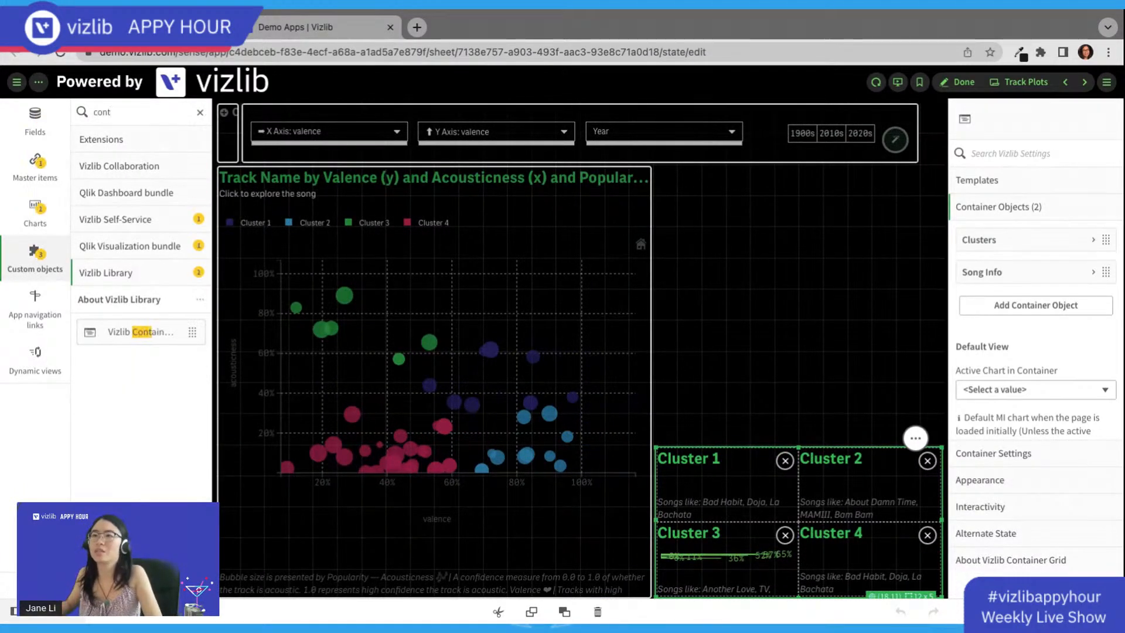
drag(143, 330, 760, 244)
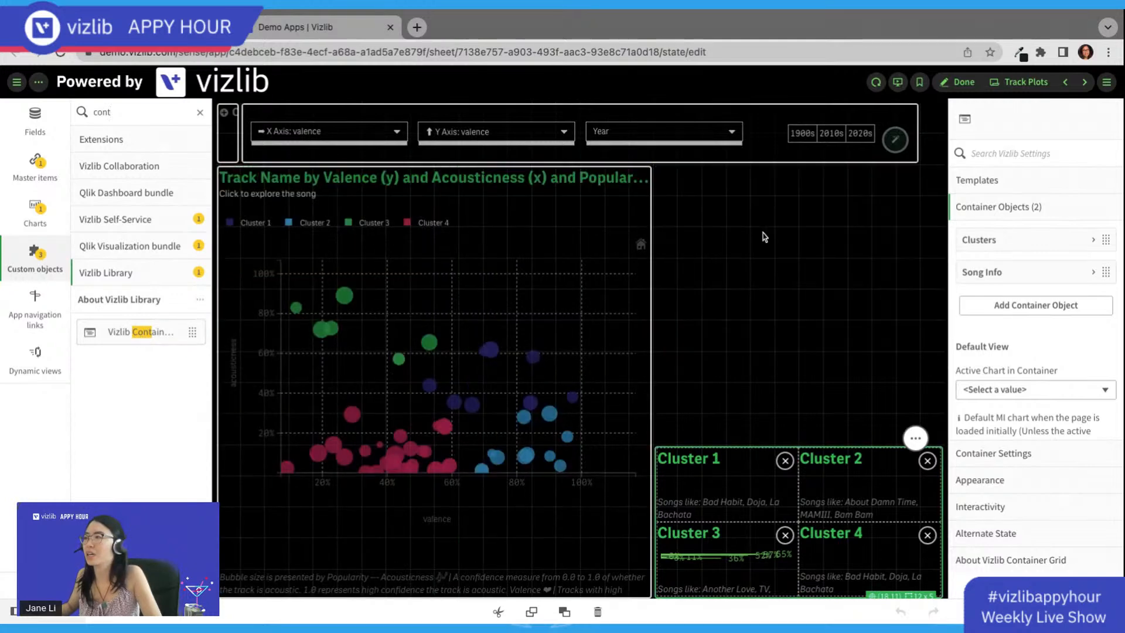
drag(803, 354, 800, 169)
click(796, 455)
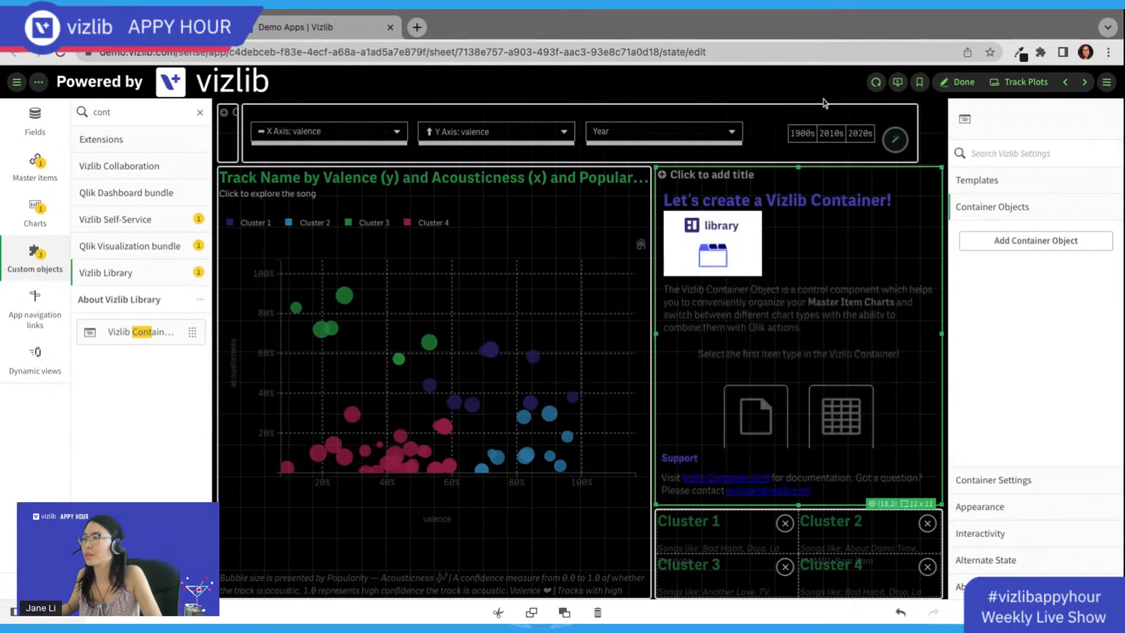
Step: Add a container object with the Grid view type and give it the layout of two stacked rows
click(1003, 241)
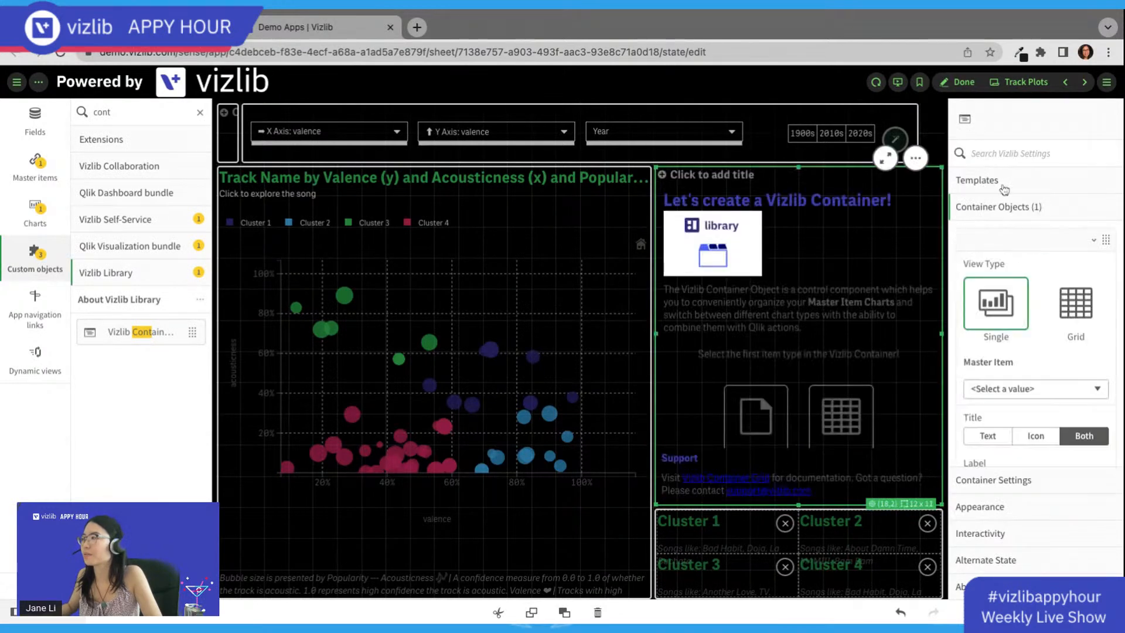
click(1079, 319)
scroll(1050, 363, down, 1)
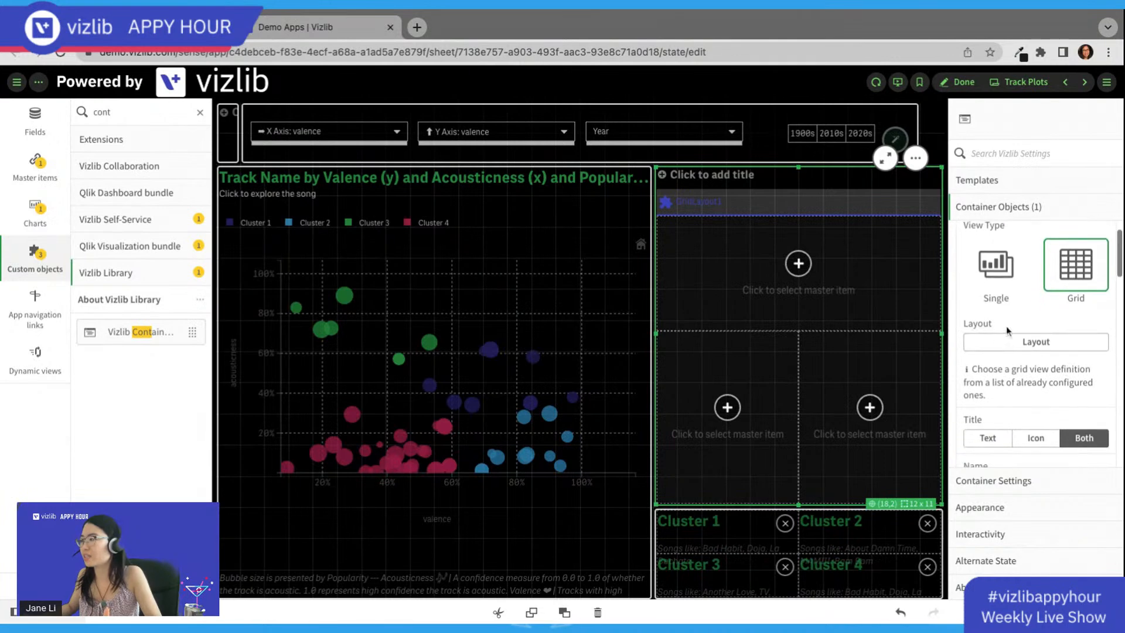
click(1037, 343)
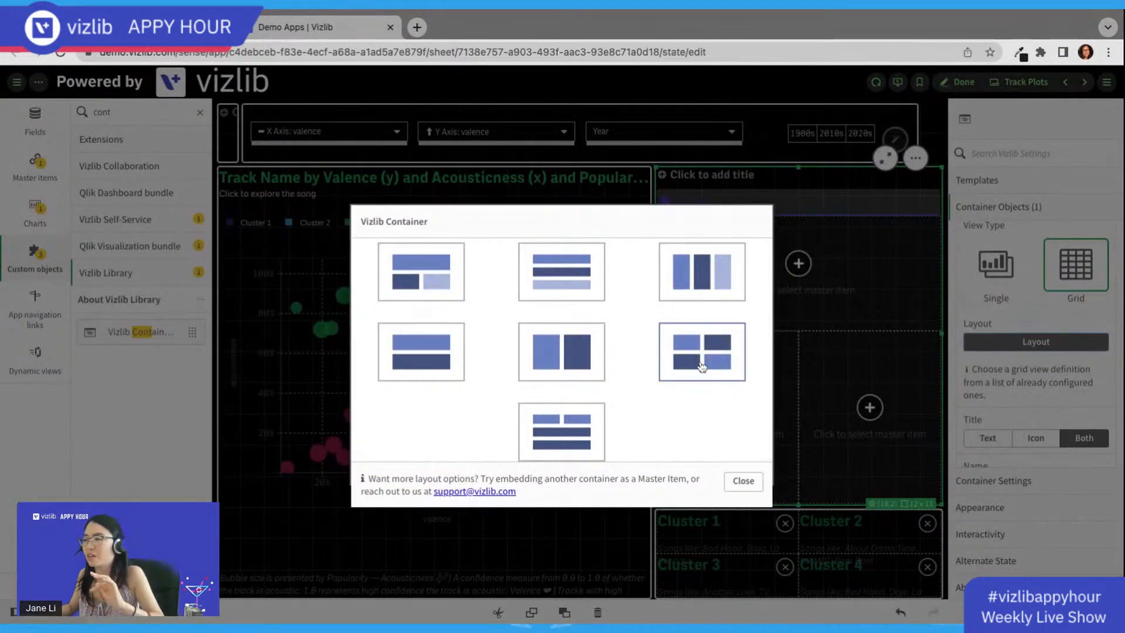
click(458, 375)
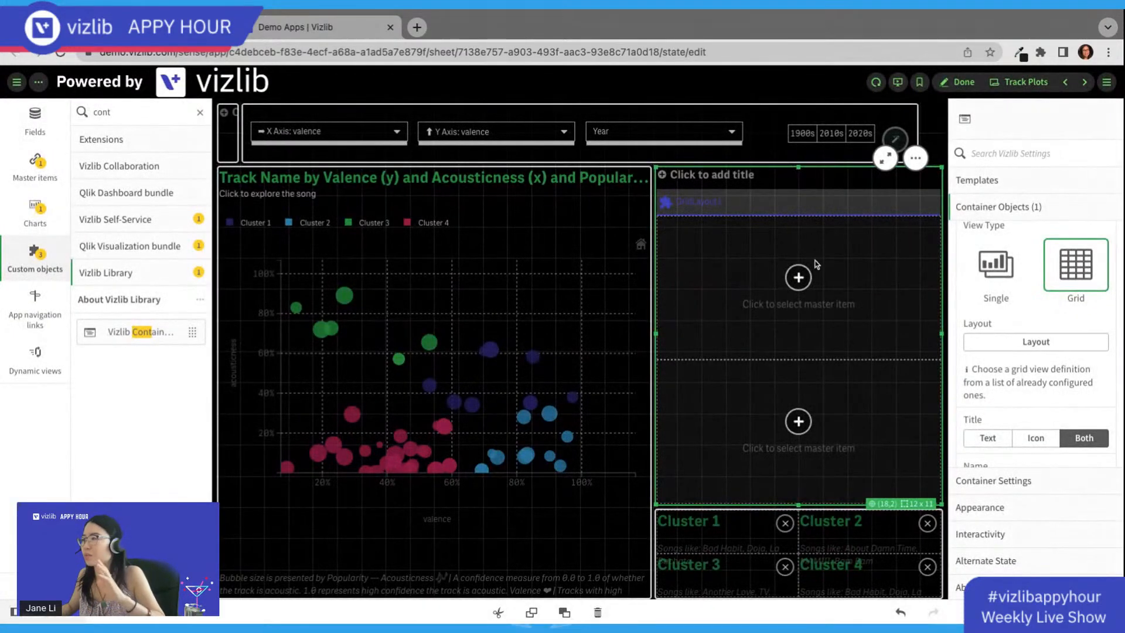
Step: Fill the new grid's upper cell with the Audio features master item and its lower cell with the Cluster 2 bar chart
click(798, 277)
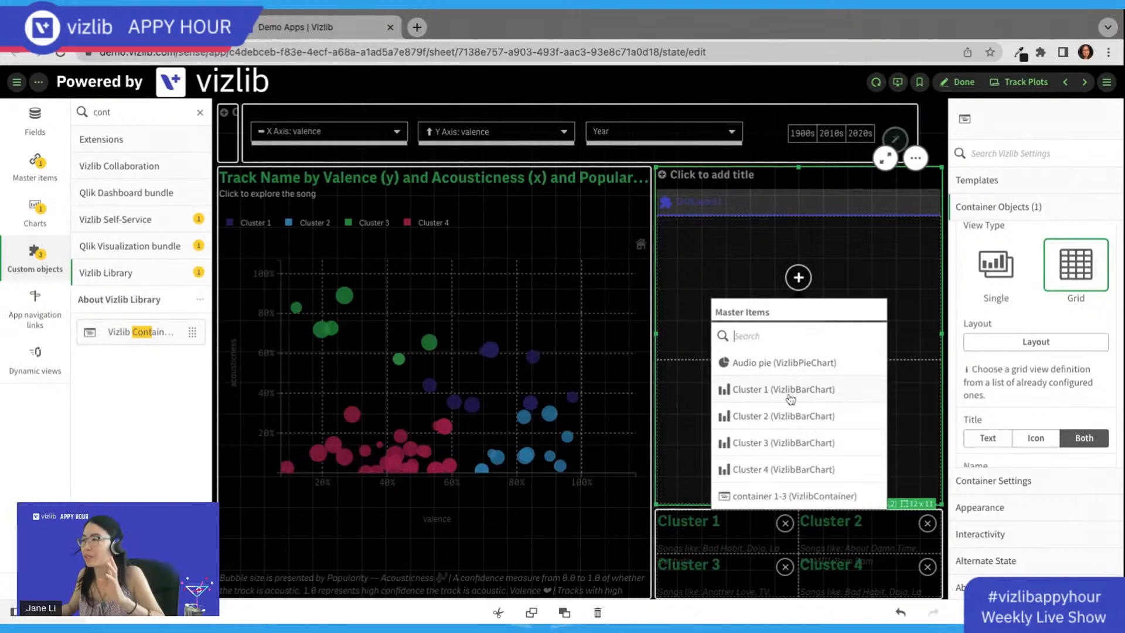
click(797, 364)
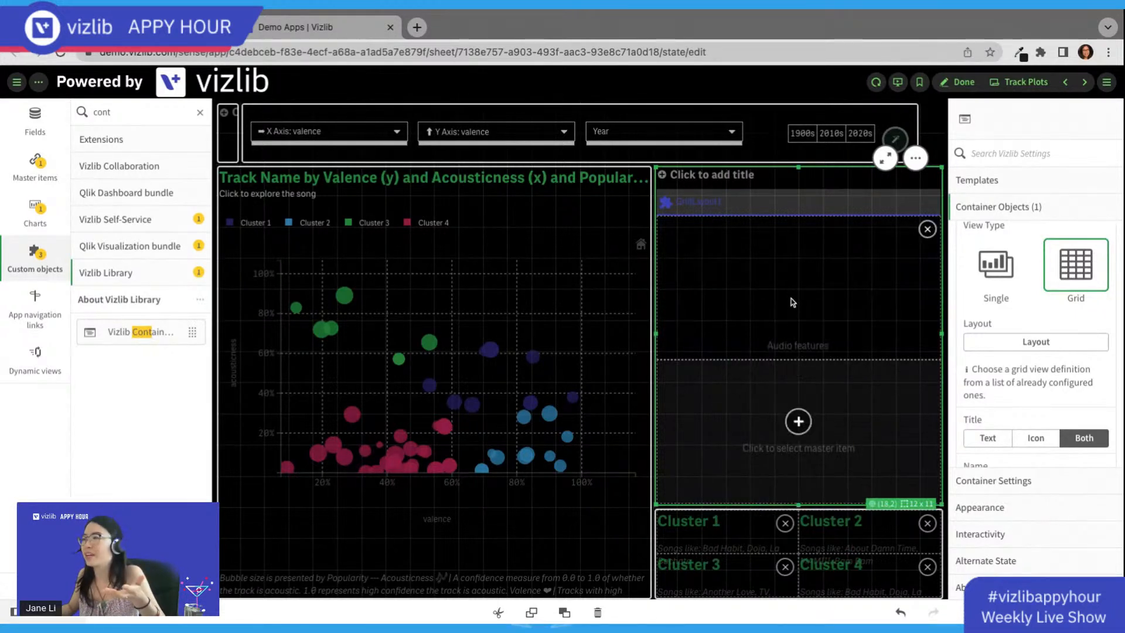
click(803, 424)
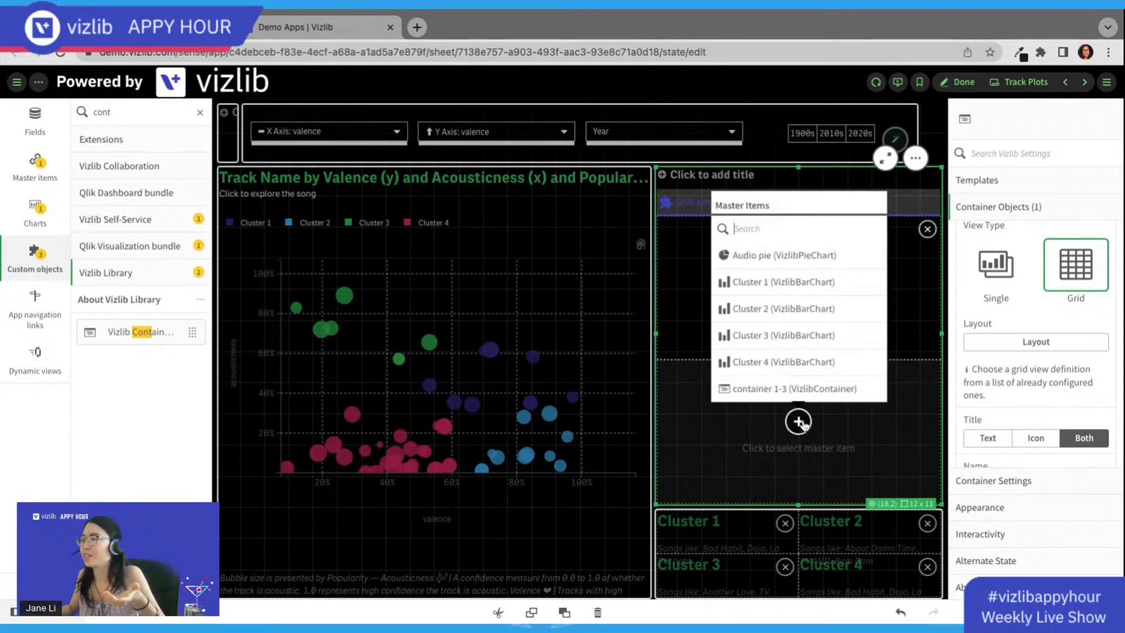
scroll(793, 375, down, 3)
scroll(793, 350, up, 3)
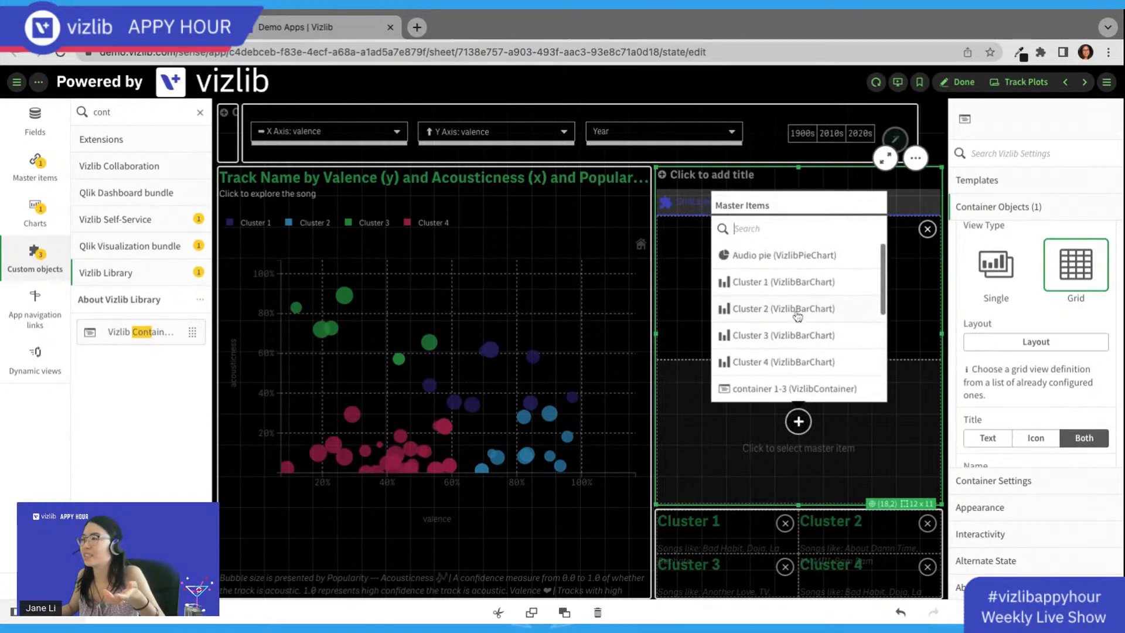
click(794, 309)
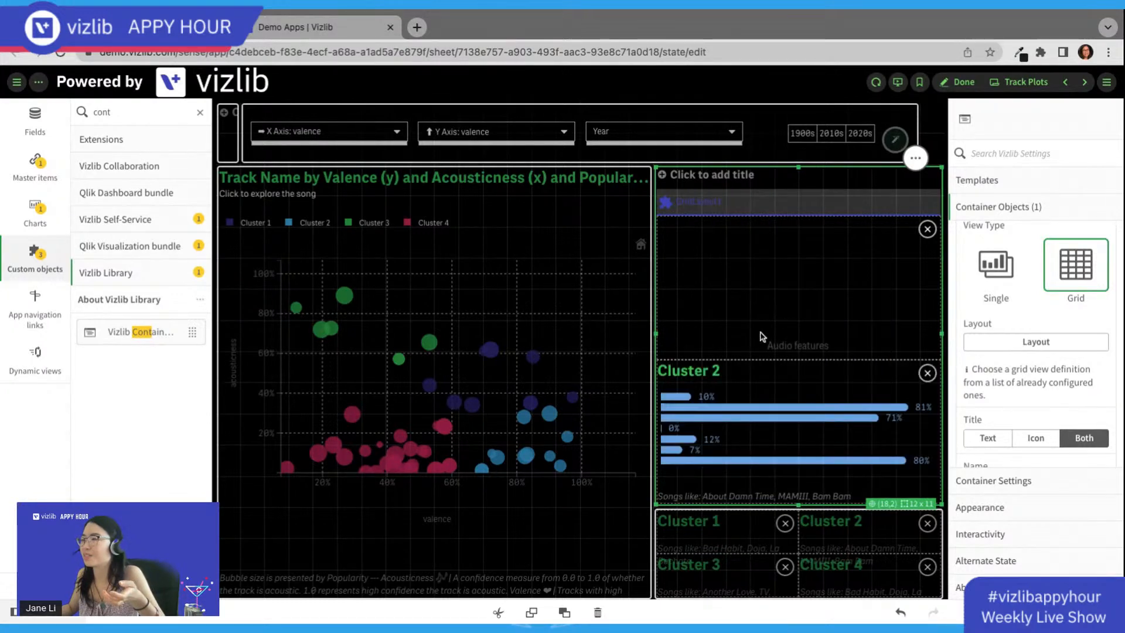
Step: Clear Audio features from the grid's upper cell and put the Cluster 1 bar chart there
scroll(1020, 309, up, 1)
scroll(1020, 329, down, 5)
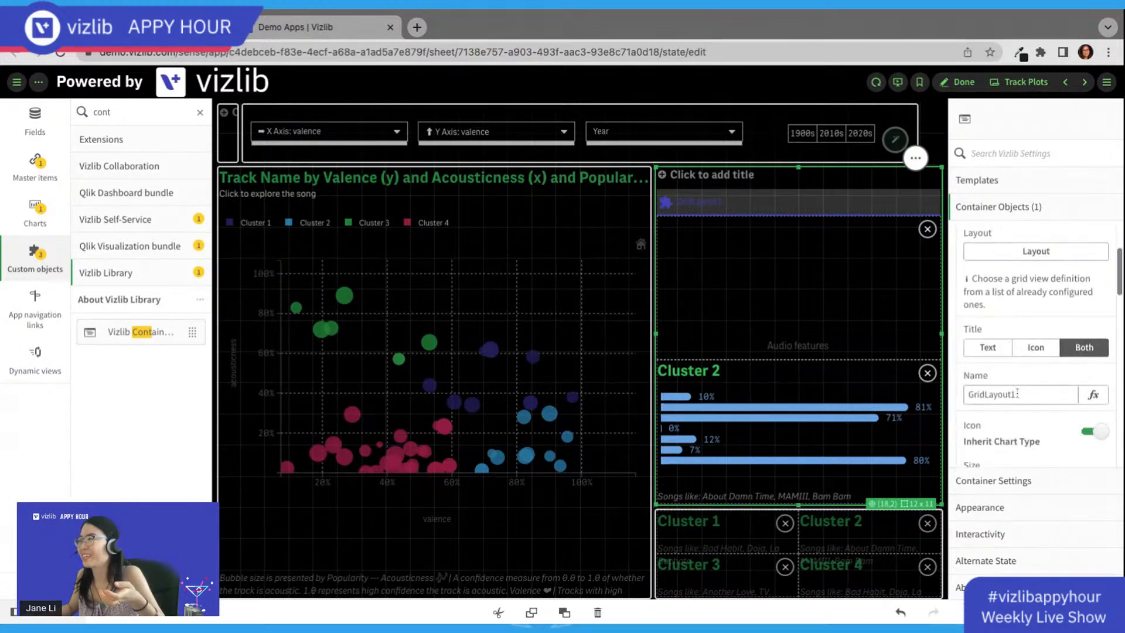
scroll(1020, 384, up, 5)
click(1029, 239)
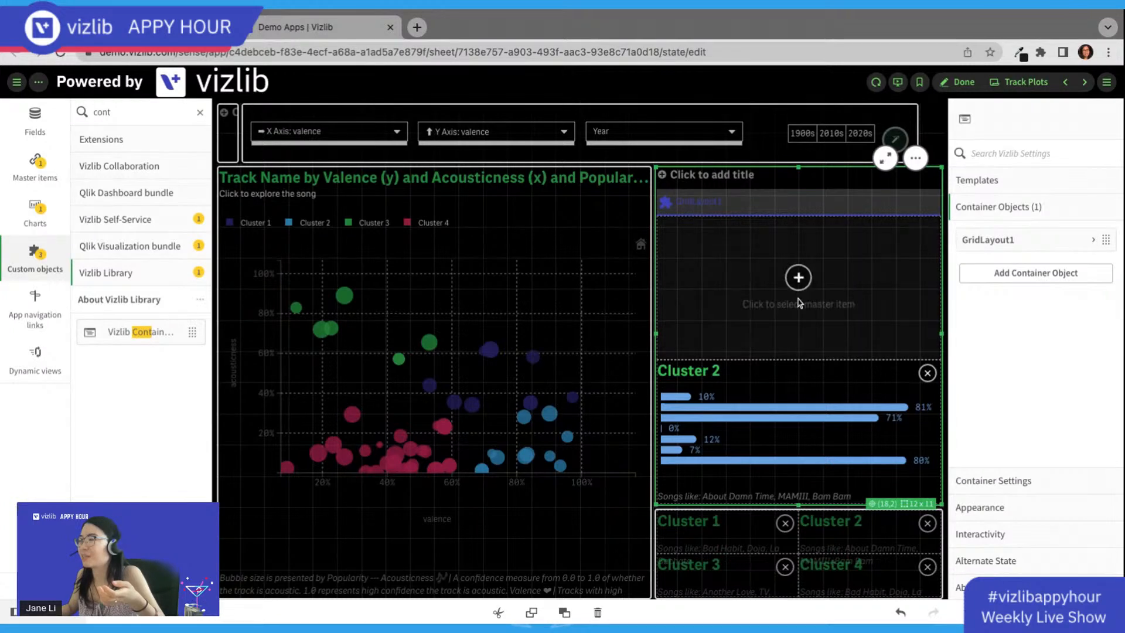
click(802, 279)
click(818, 394)
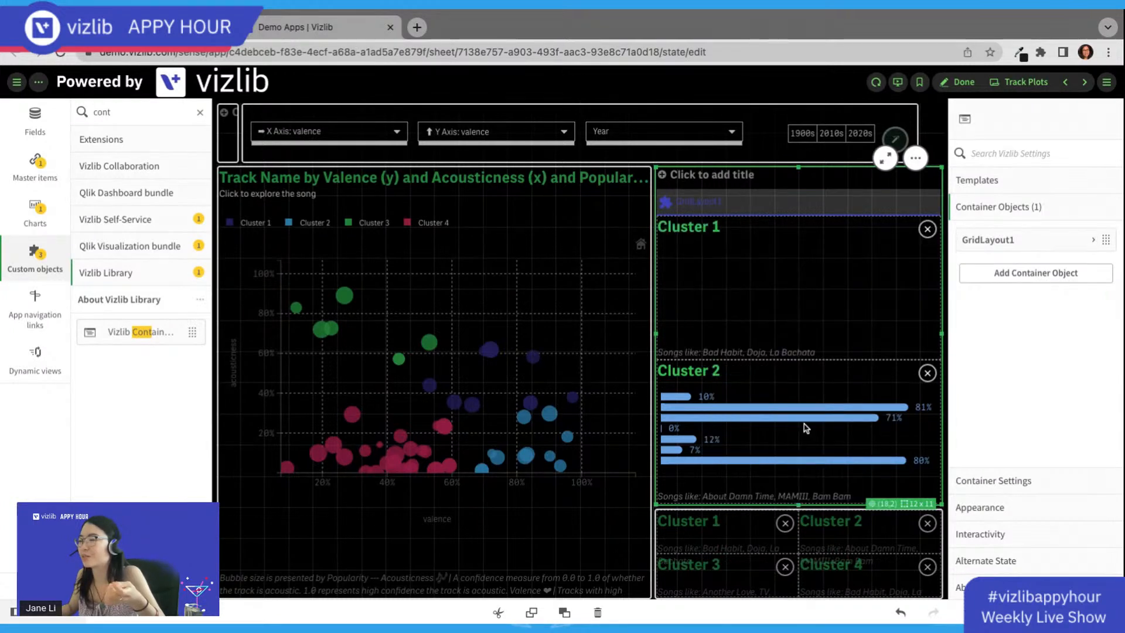
Step: Shrink the lower clusters container from above to a thin strip along the sheet's bottom edge
click(807, 533)
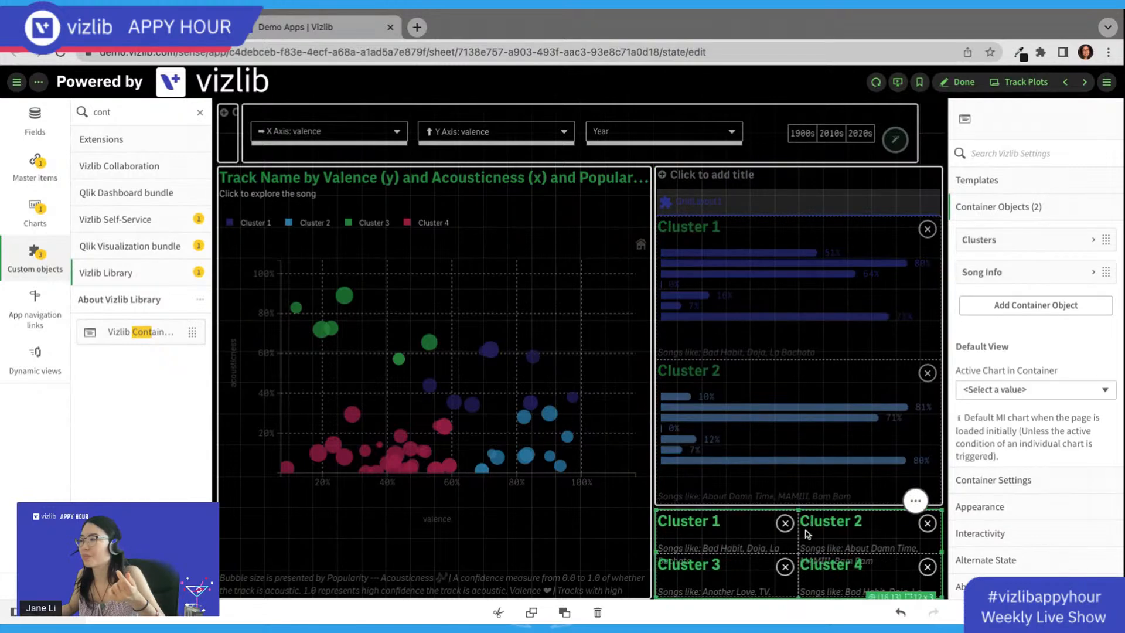
drag(799, 510, 799, 572)
click(775, 471)
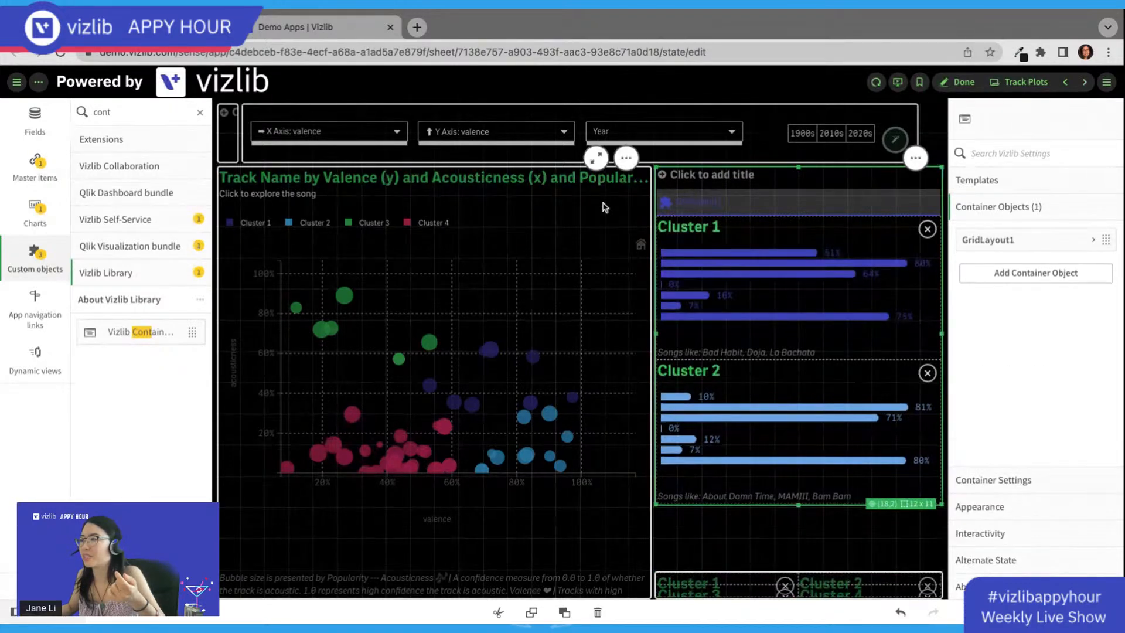
Step: Narrow the scatter chart to 6 grid columns and widen the new container leftward to 24 x 11 cells
click(643, 172)
key(super+z)
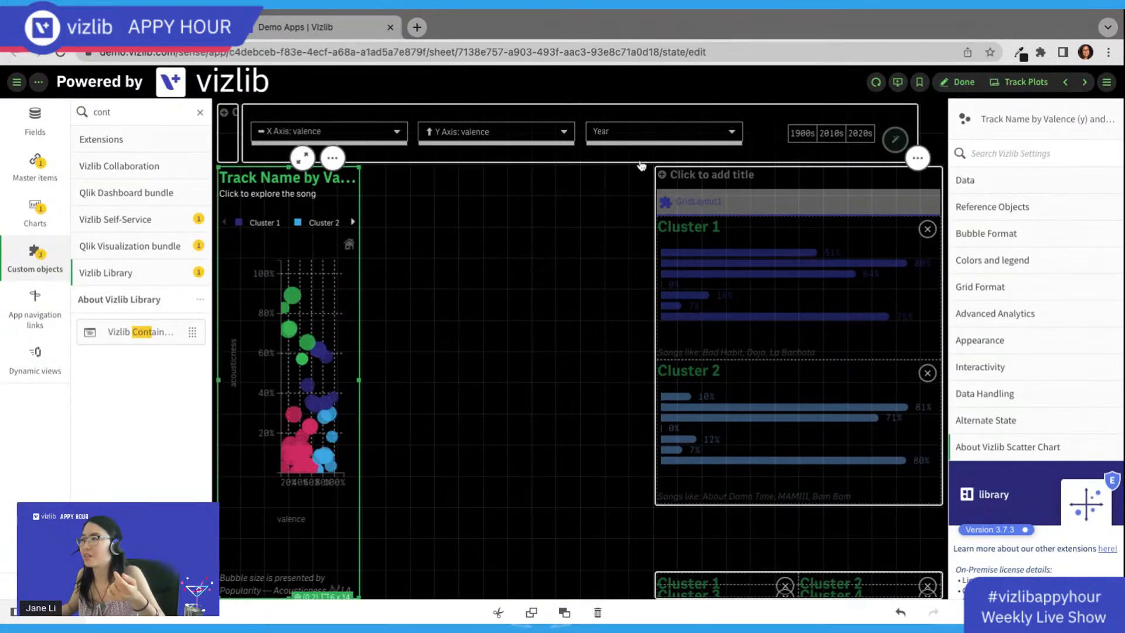
click(662, 168)
drag(664, 166, 364, 169)
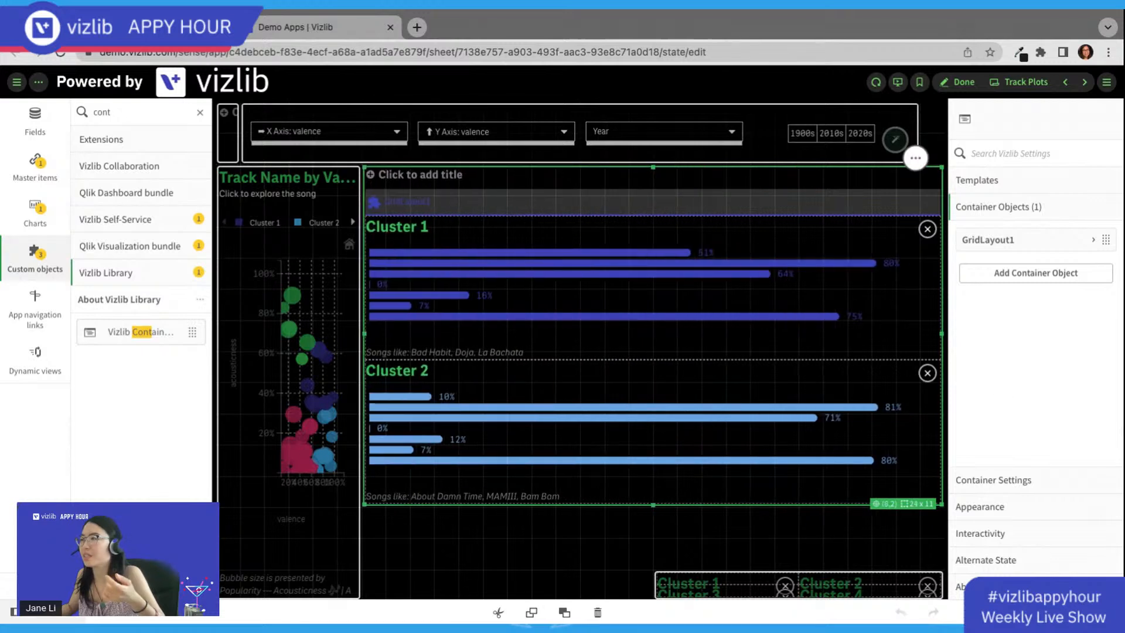
Step: Add a second container object with the Single view type and the Song Info master item, and display its tab
click(1010, 275)
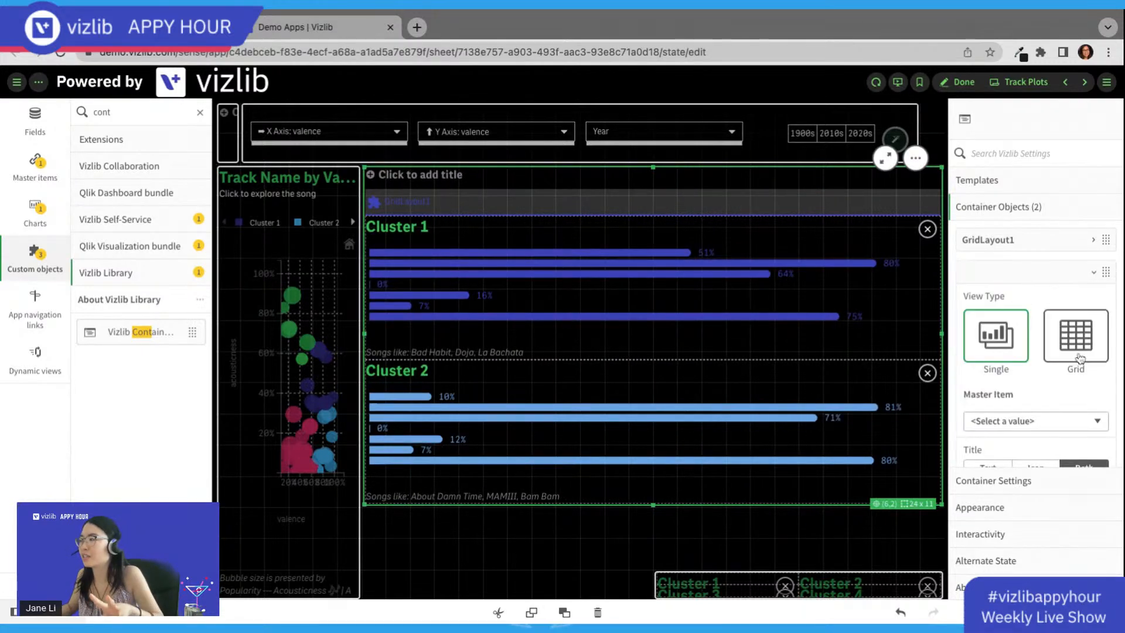
click(990, 350)
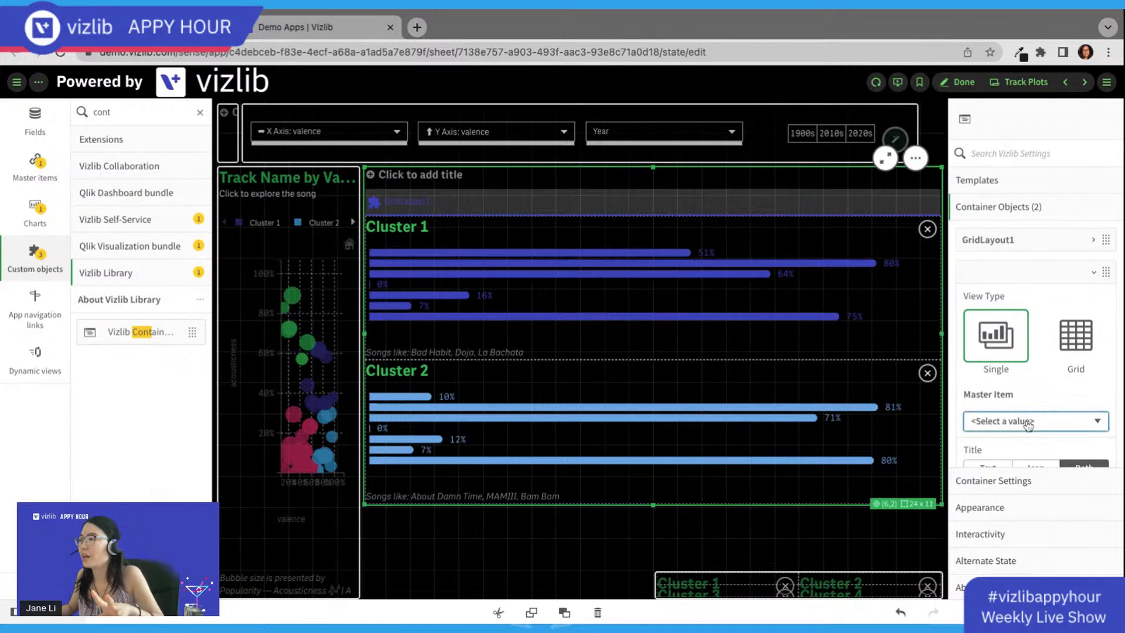
click(971, 529)
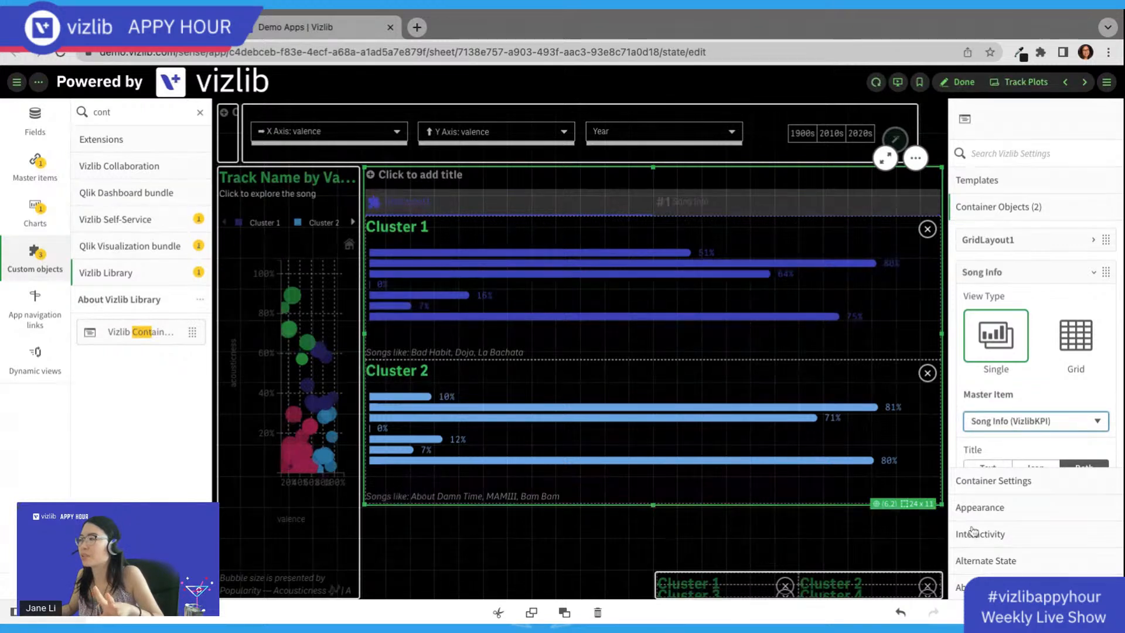
click(736, 202)
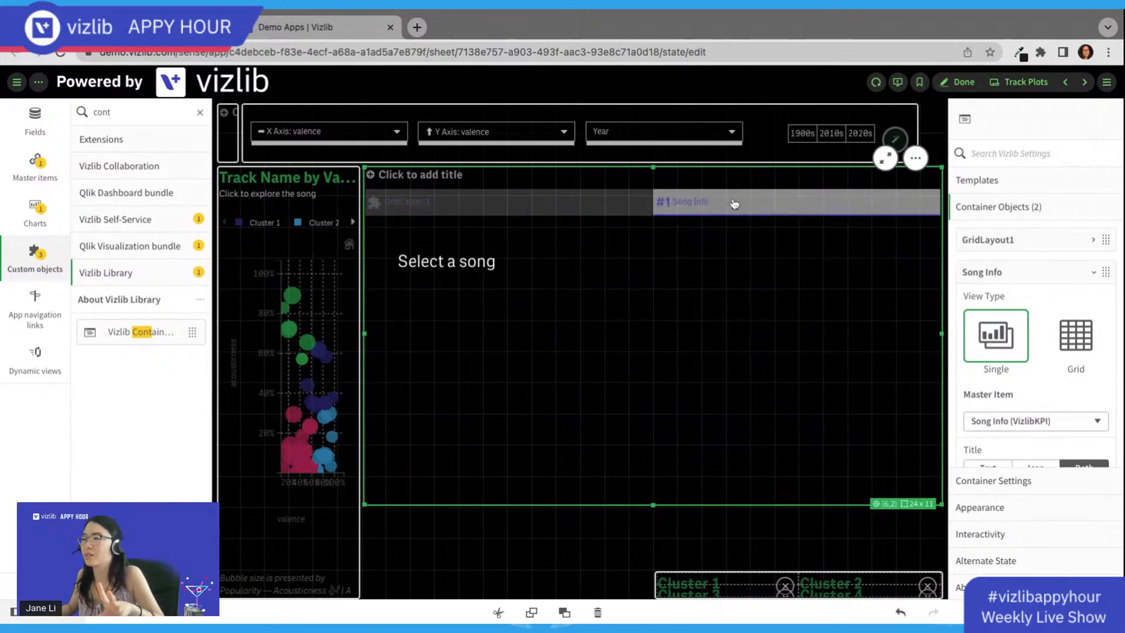
Step: Leave edit mode, select the Glimpse of Us track in the scatter chart to view its song info, and clear the selection
click(284, 301)
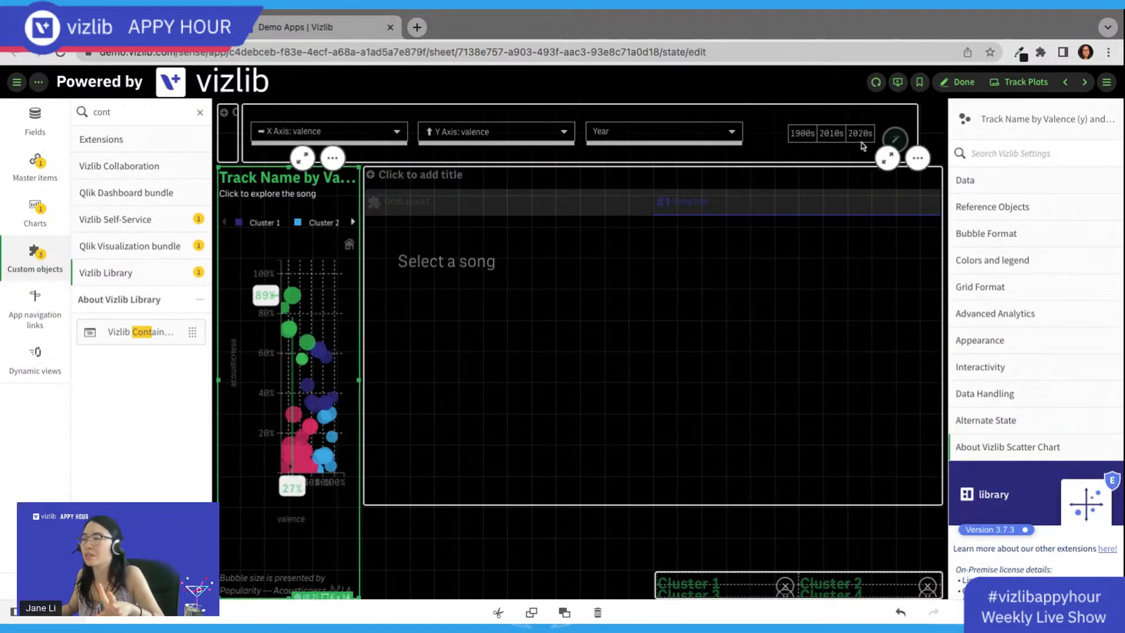
click(957, 82)
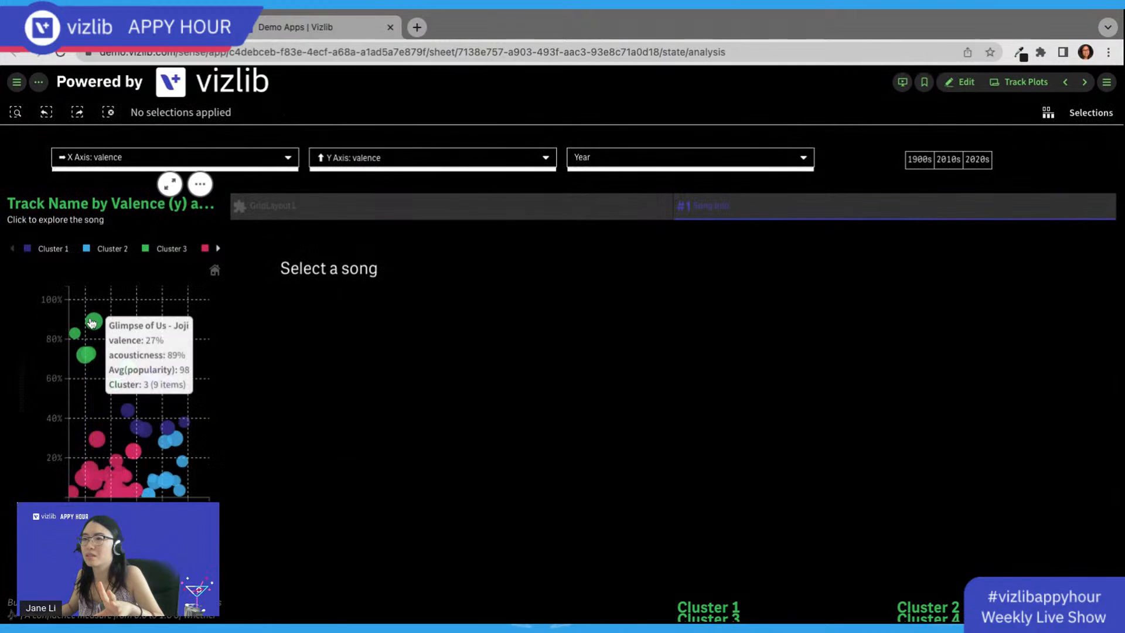
click(91, 319)
click(202, 177)
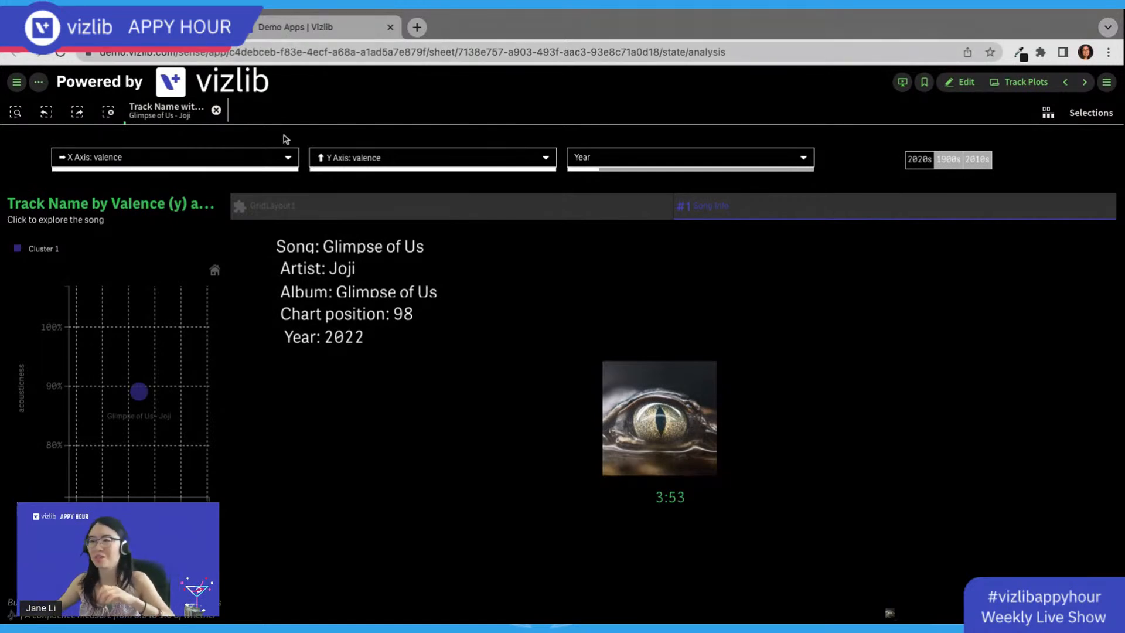
click(217, 111)
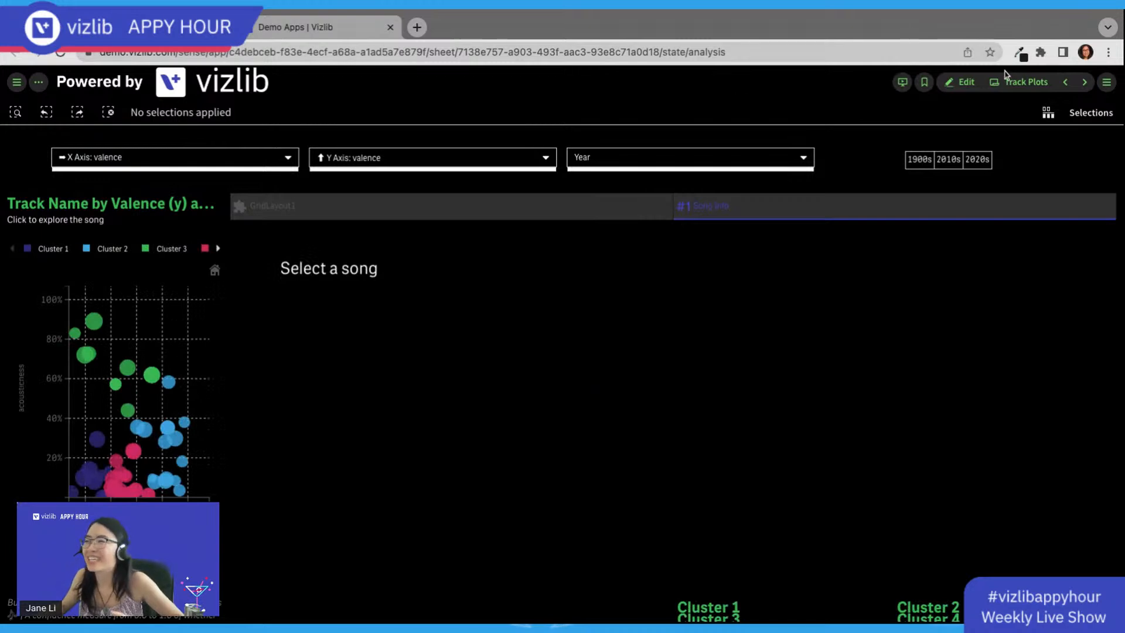
Step: Switch the new container to its GridLayout1 tab, resume editing the sheet, and reduce the container to 24 x 5 cells
click(414, 205)
click(965, 82)
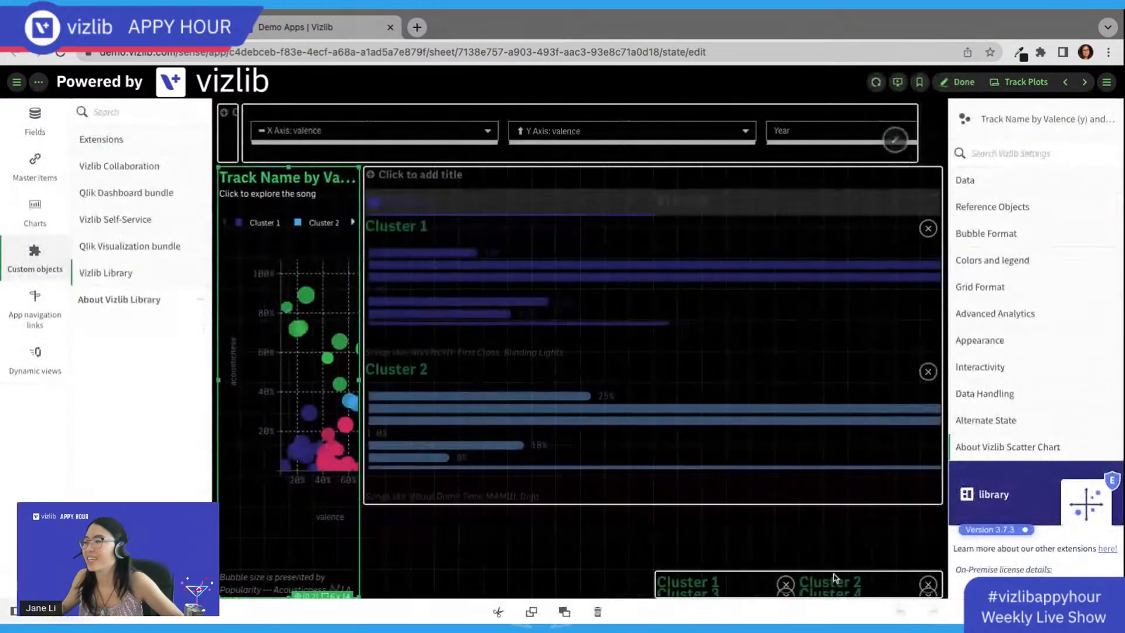
drag(652, 504, 652, 318)
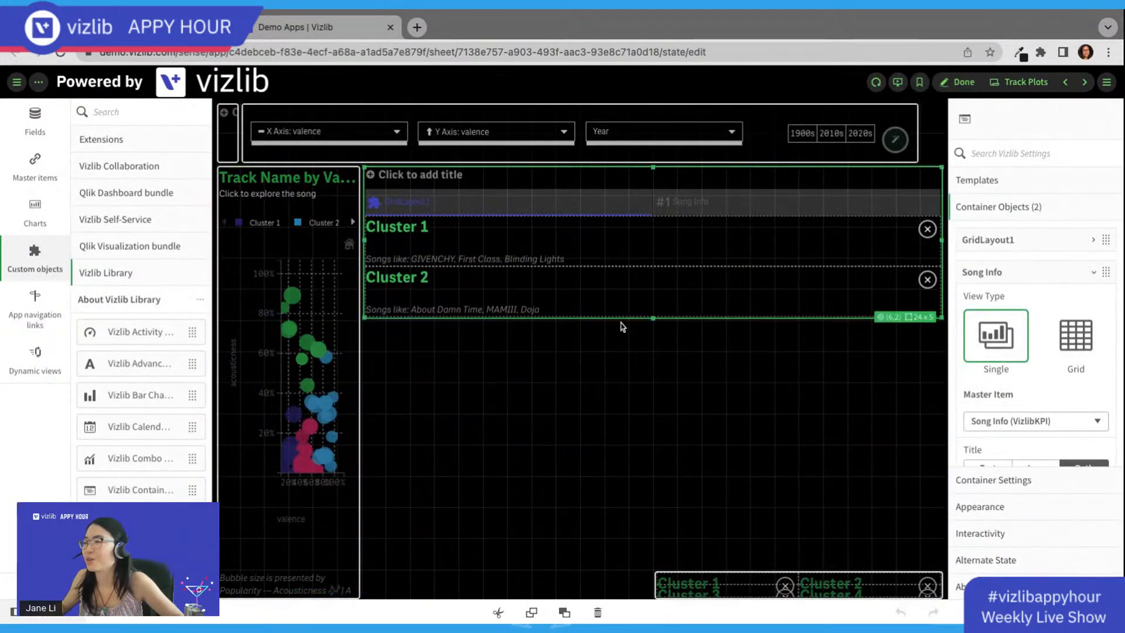
Step: Enlarge the lower clusters container to 24 x 9 cells so it fills the area beneath the new container
click(776, 588)
drag(800, 575, 801, 321)
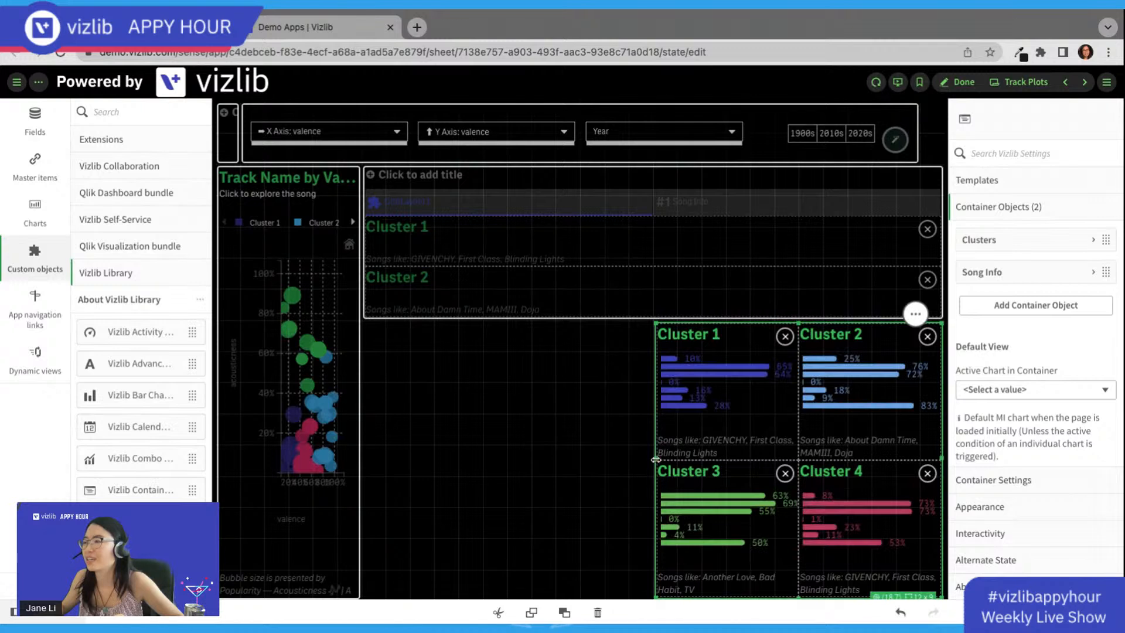
drag(656, 459, 364, 460)
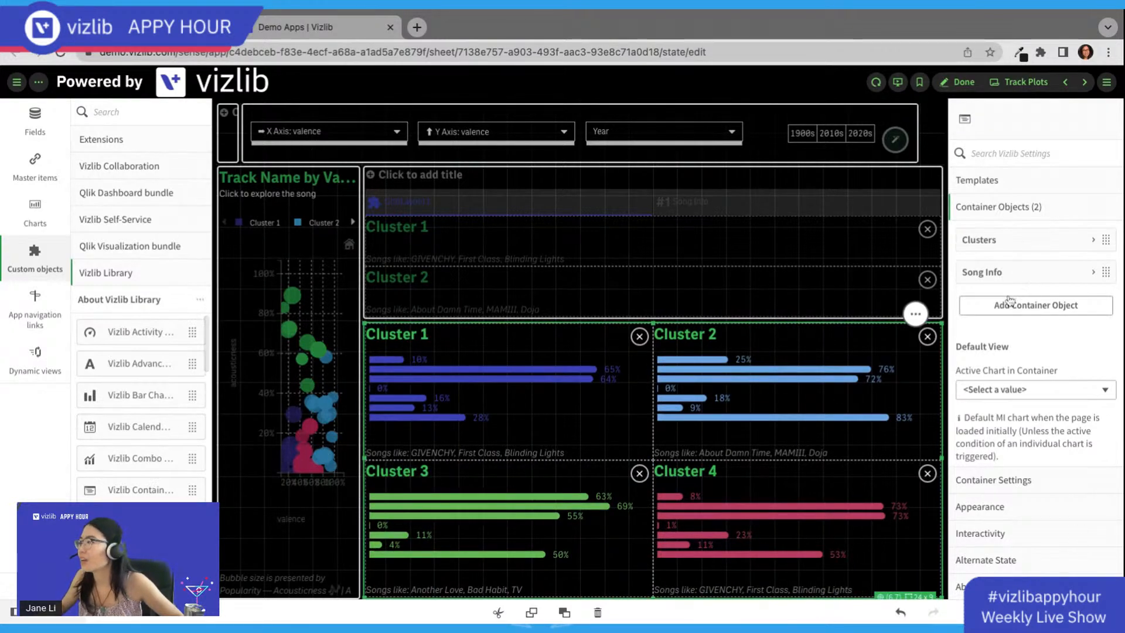
Step: Copy the whole GetSelectedCount condition expression of the lower container's Clusters object and close the expression editor
click(997, 242)
scroll(1056, 292, down, 5)
scroll(1056, 292, up, 2)
click(1096, 360)
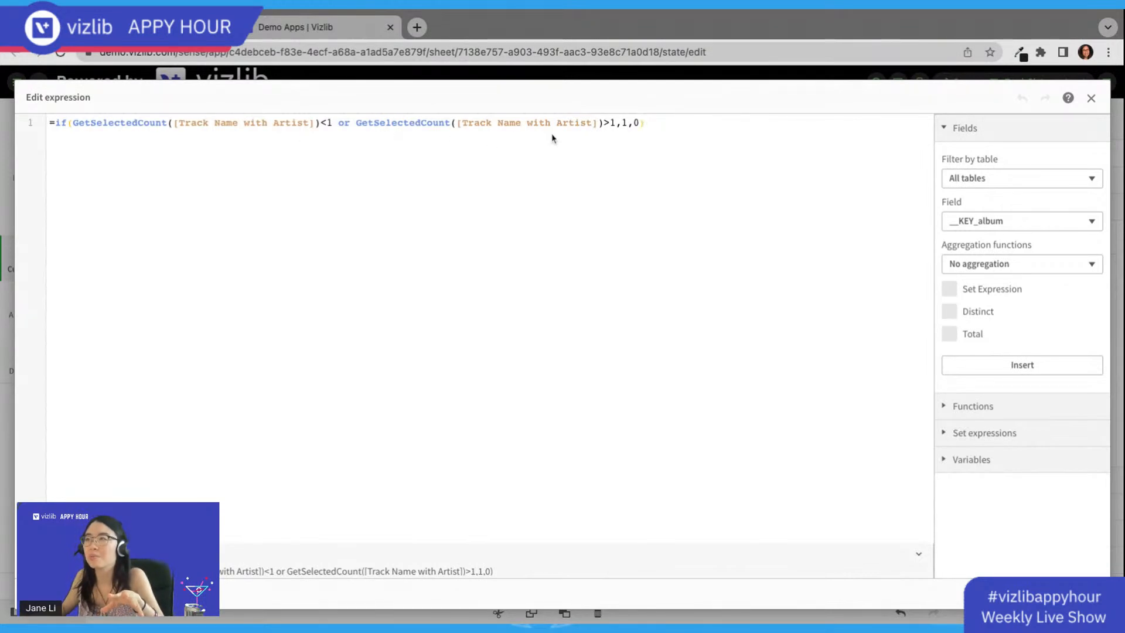
key(super+a)
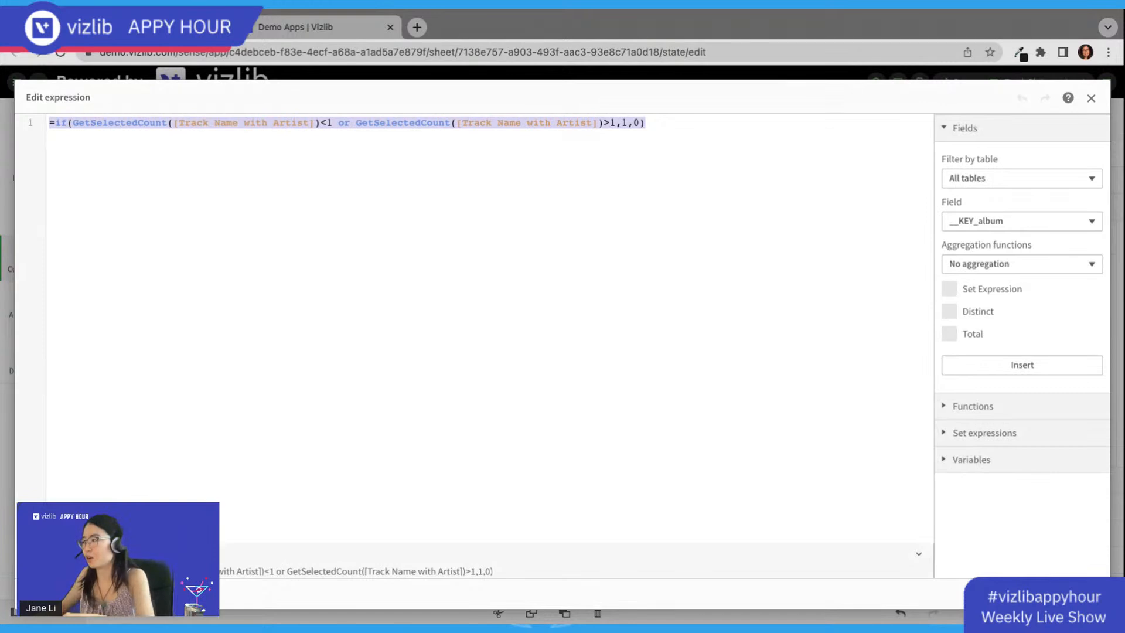
click(1022, 593)
Step: Shrink the lower clusters container to a bottom strip again and extend the new container down to 24 x 12 cells
click(806, 256)
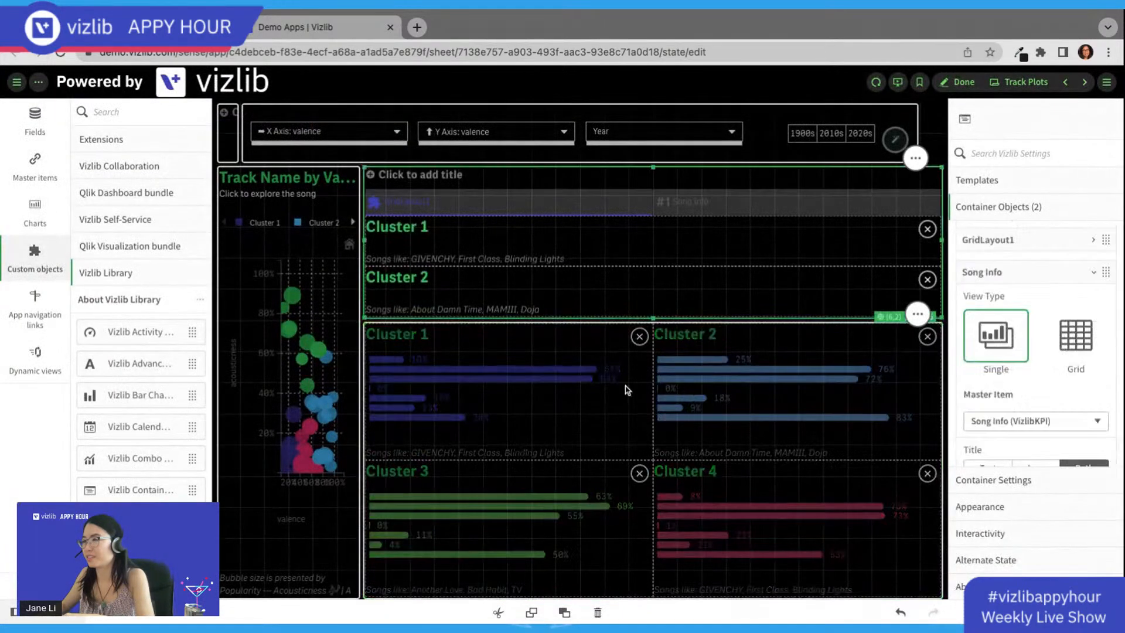
click(626, 388)
click(654, 348)
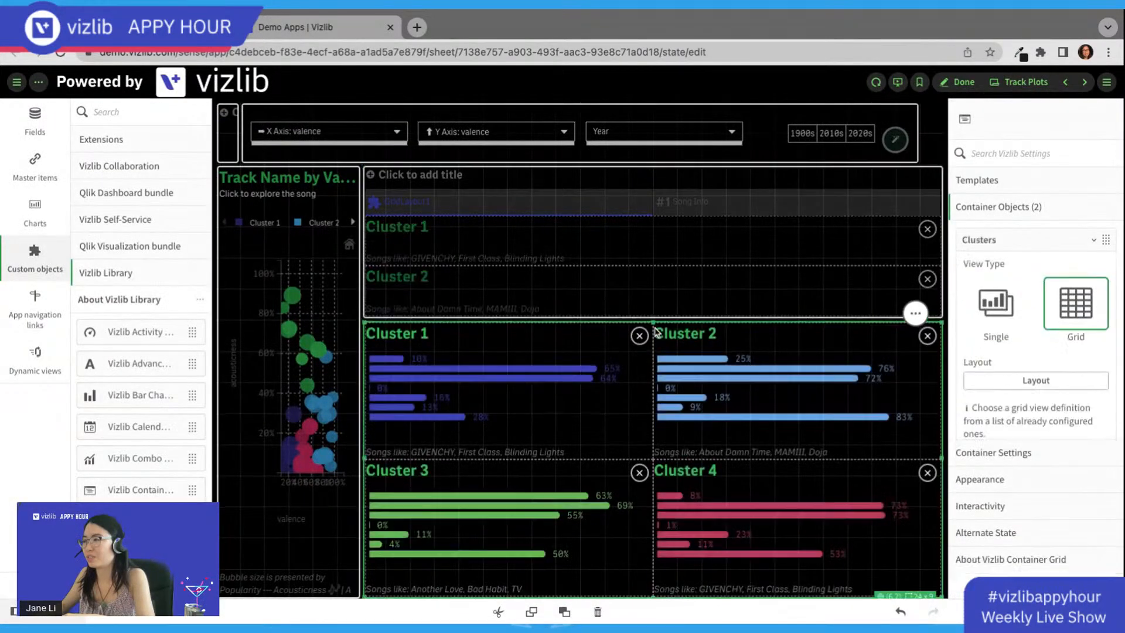
click(647, 317)
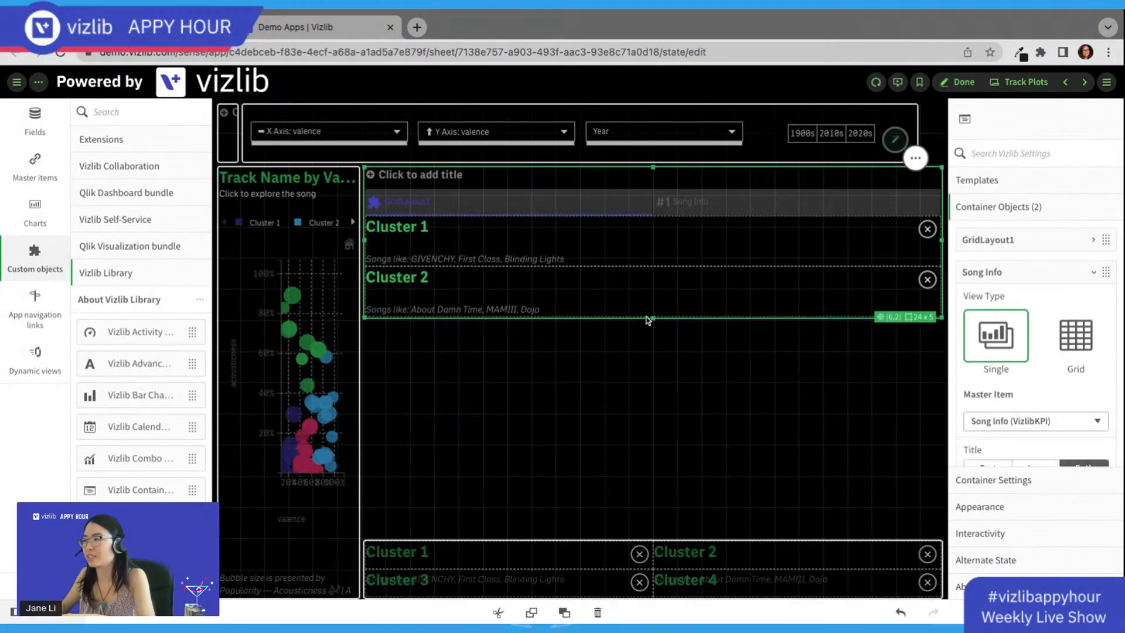
drag(651, 321, 650, 534)
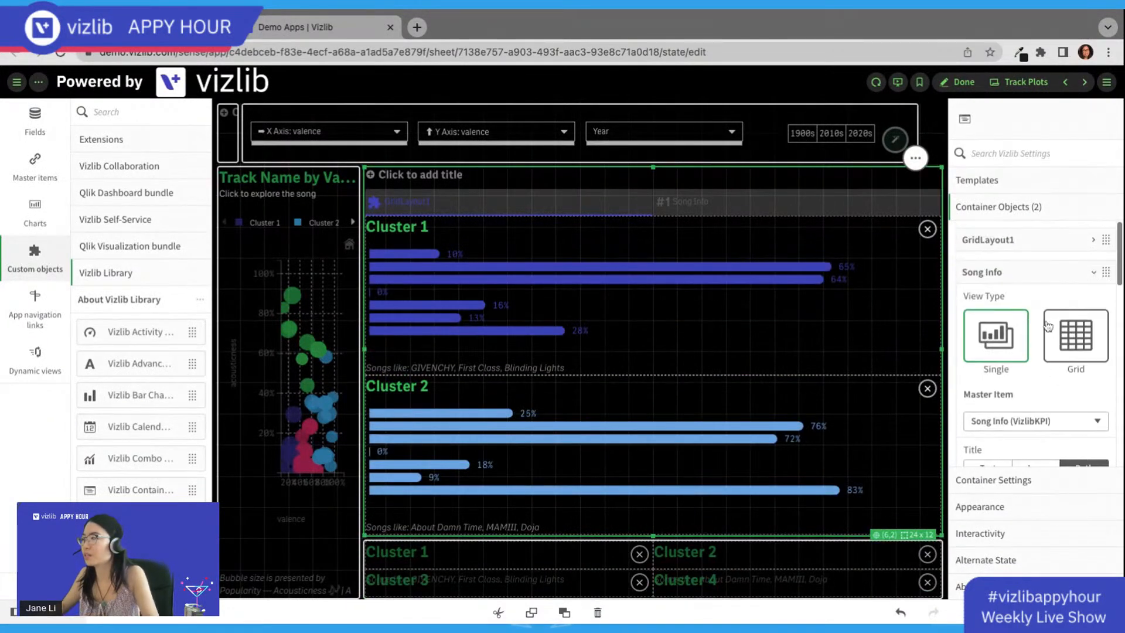
Step: Make the new container's GridLayout1 object show conditionally with =if(GetSelectedCount([Track Name with Artist])<1 or GetSelectedCount([Track Name with Artist])>1,1,0)
click(1058, 244)
scroll(1050, 328, down, 5)
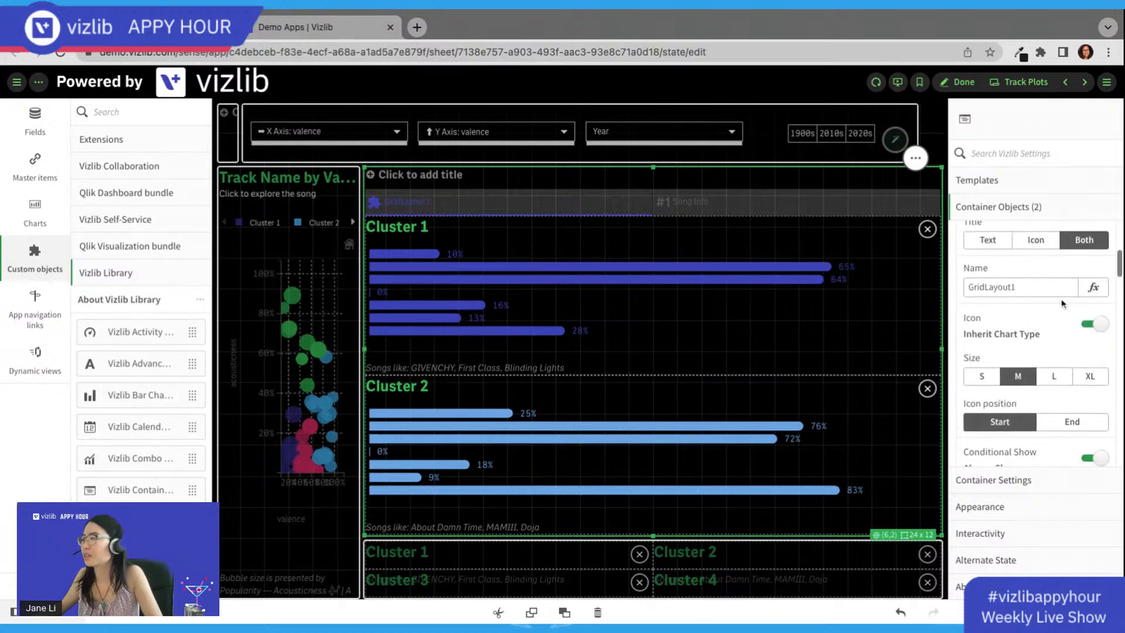
scroll(1047, 336, down, 10)
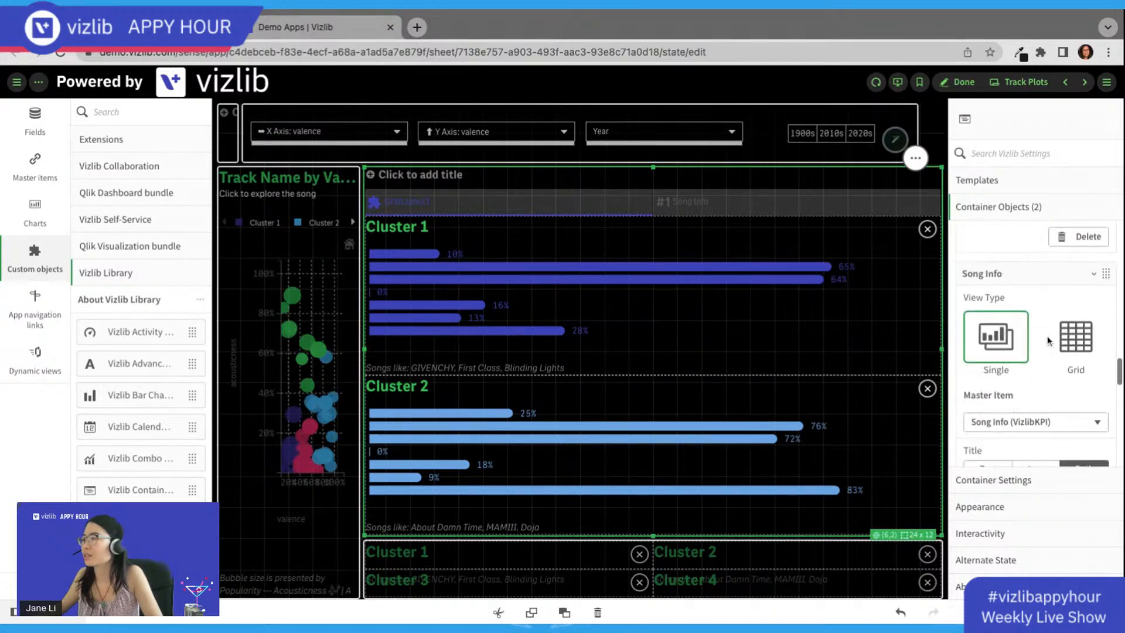
scroll(1047, 336, up, 5)
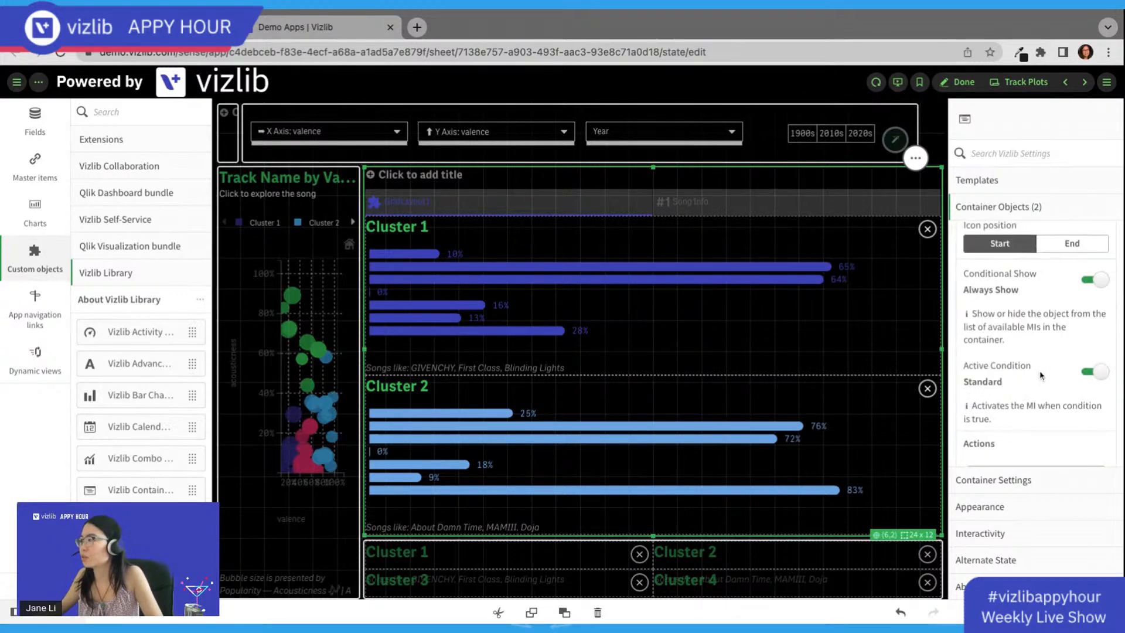
scroll(1033, 350, down, 3)
scroll(1033, 350, up, 6)
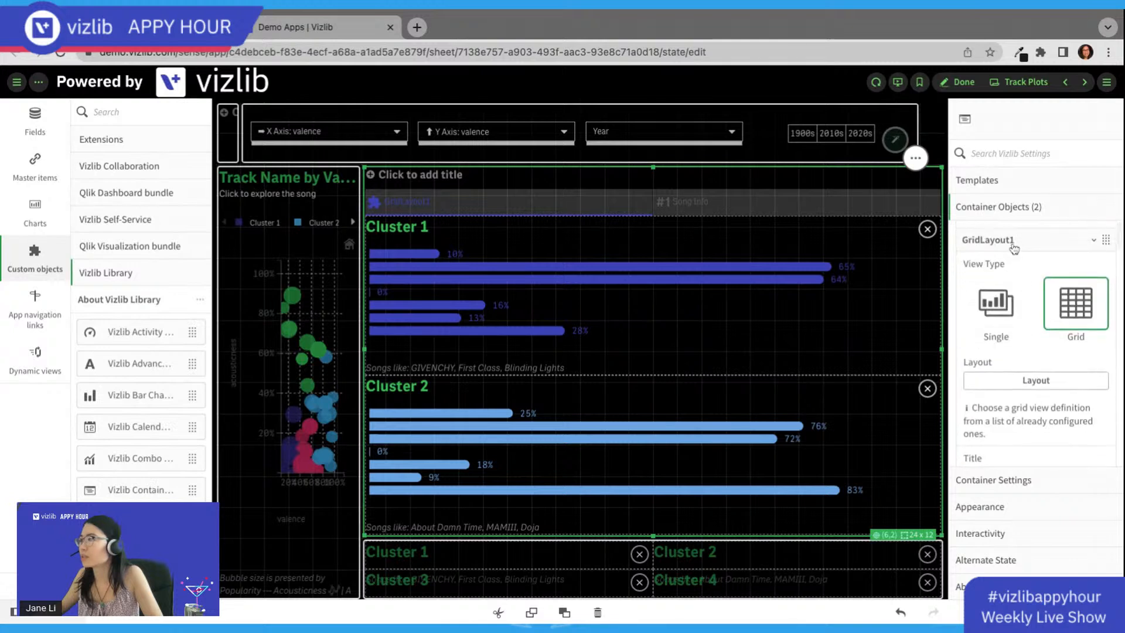
click(1015, 241)
click(1015, 275)
click(1018, 245)
scroll(1039, 322, down, 6)
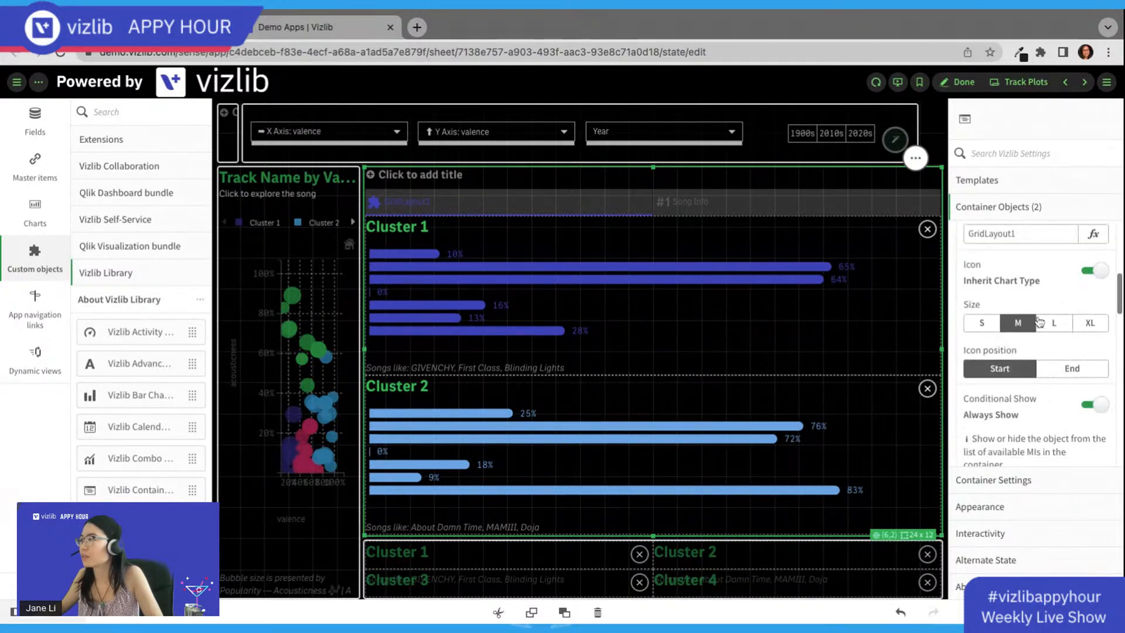
scroll(1040, 321, down, 2)
scroll(1073, 334, up, 4)
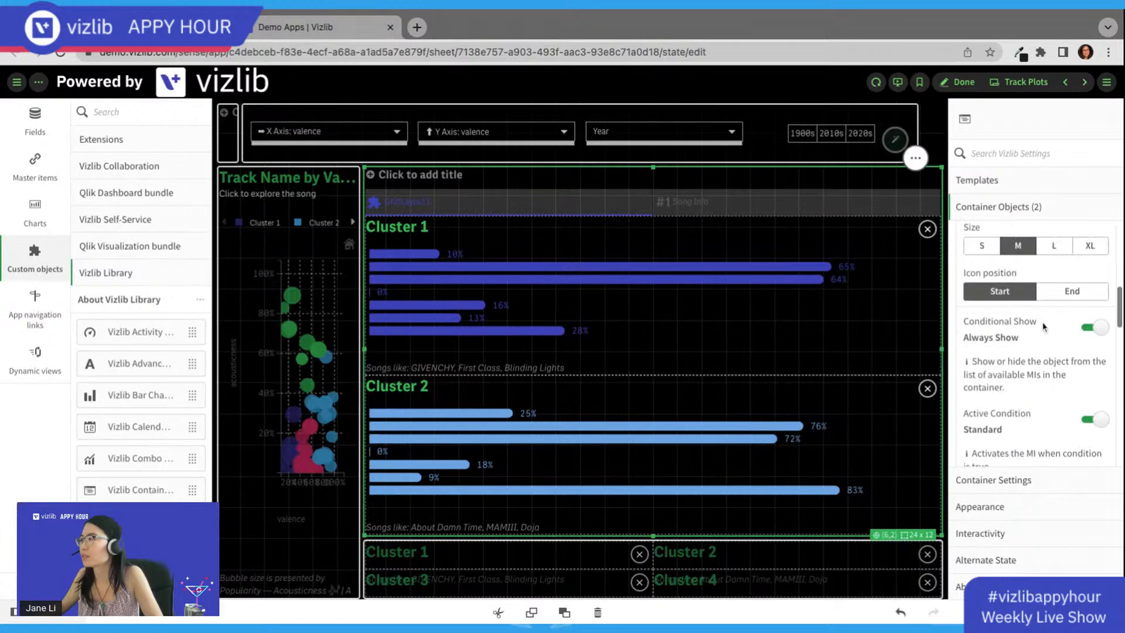
click(1094, 327)
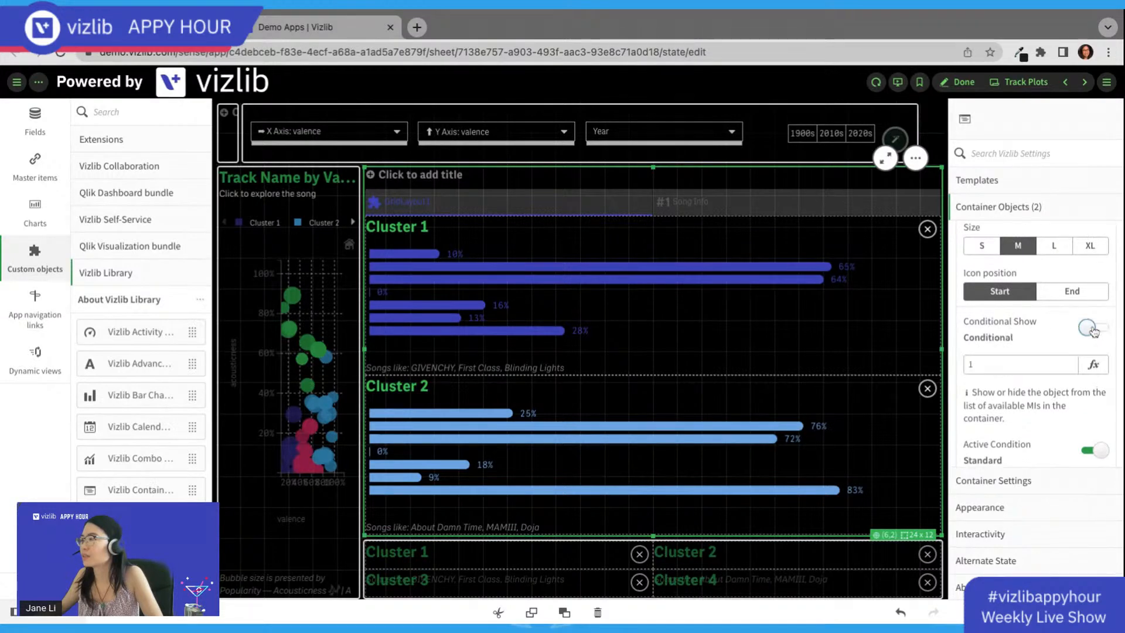
click(1093, 364)
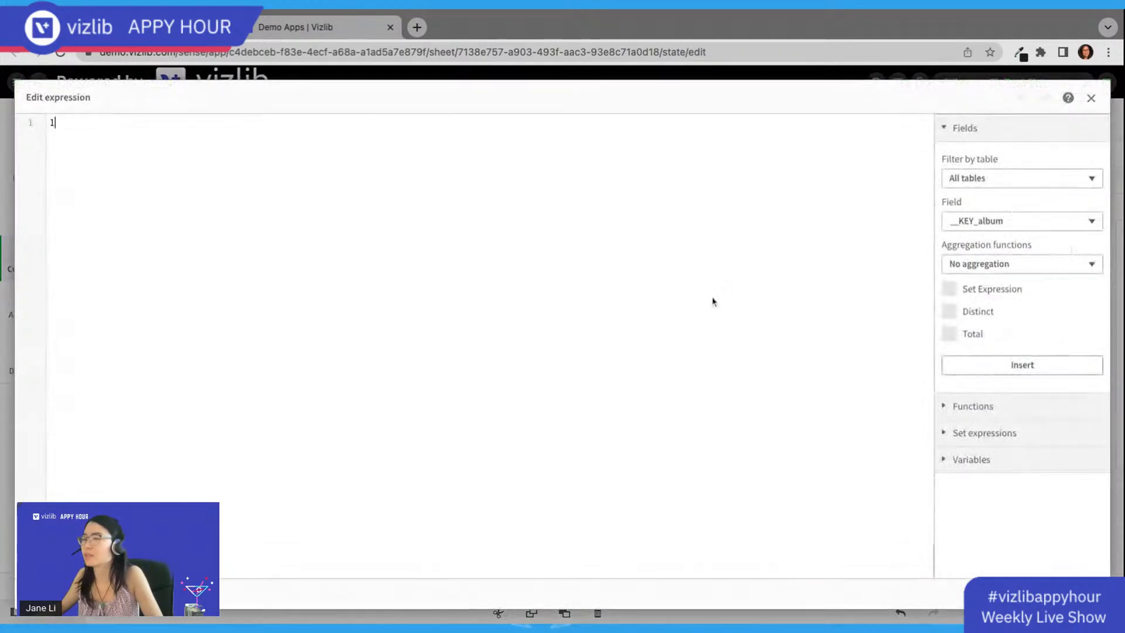
text(=if(GetSelectedCount([Track Name with Artist])<1 or GetSelectedCount([Track Name with Artist])>1,1,0))
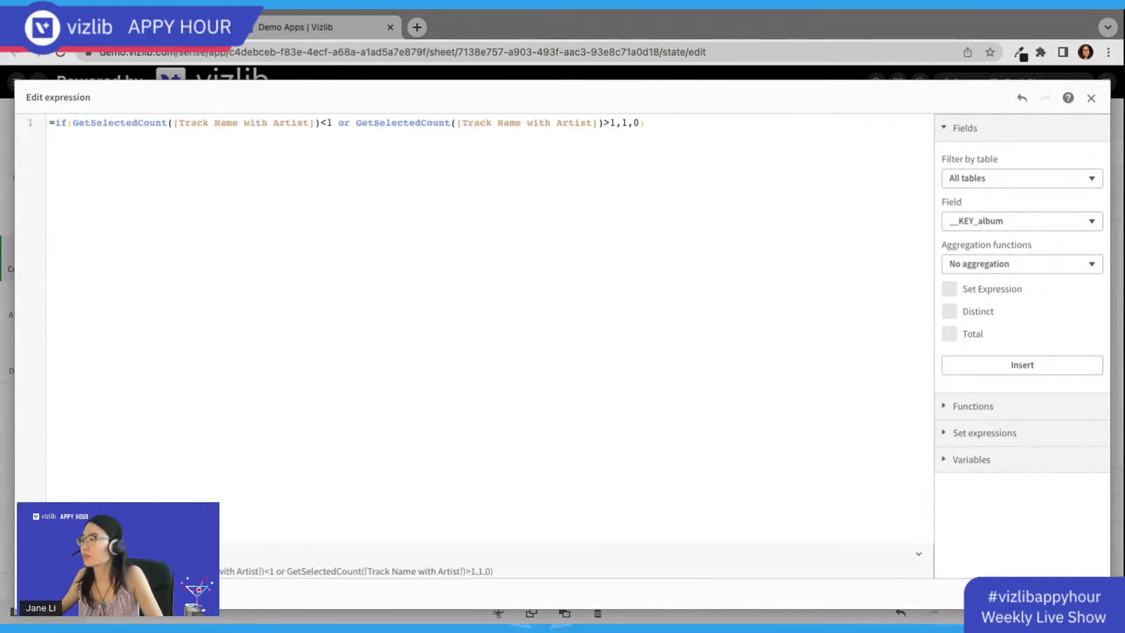
click(1079, 593)
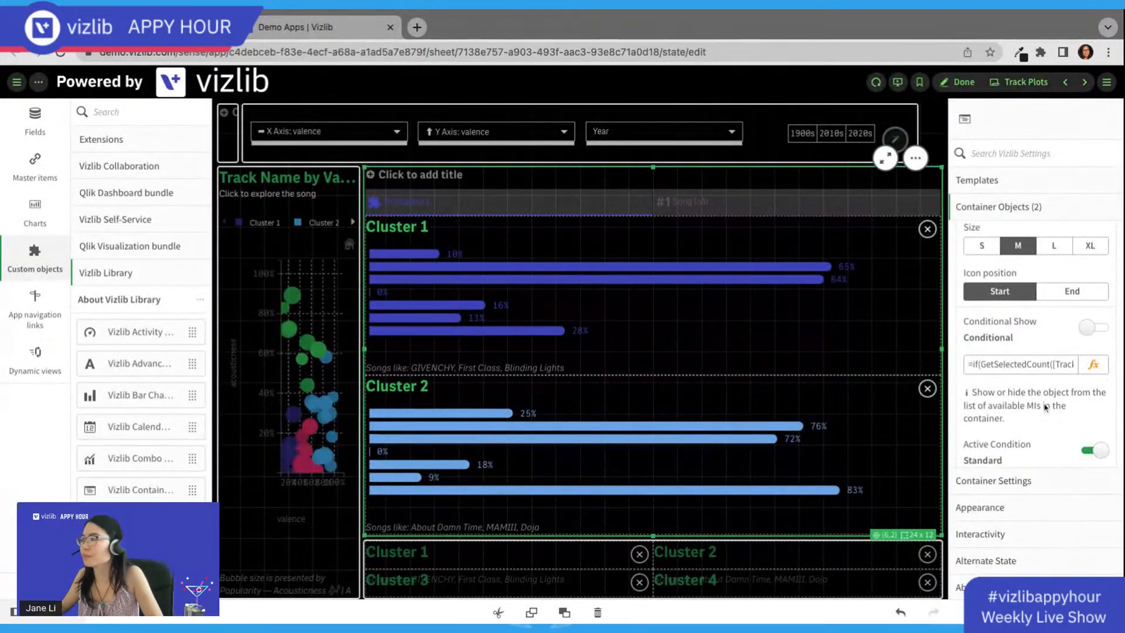
Step: Test the container outside edit mode by selecting the track Glimpse of Us - Joji in the scatter plot and clearing that selection
click(957, 86)
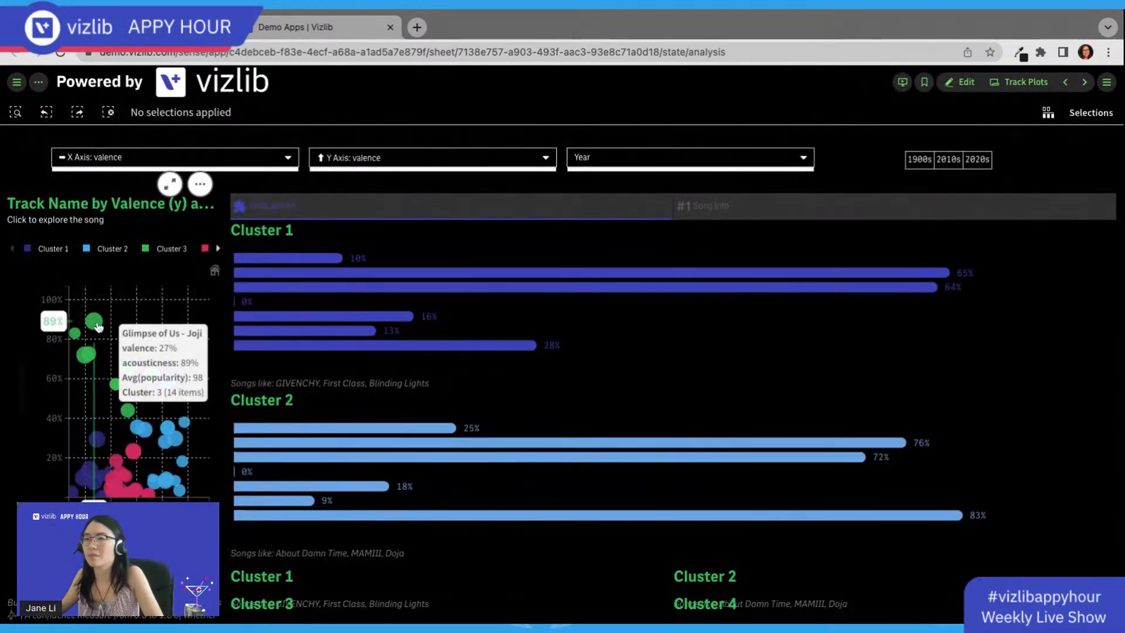
click(94, 321)
click(200, 179)
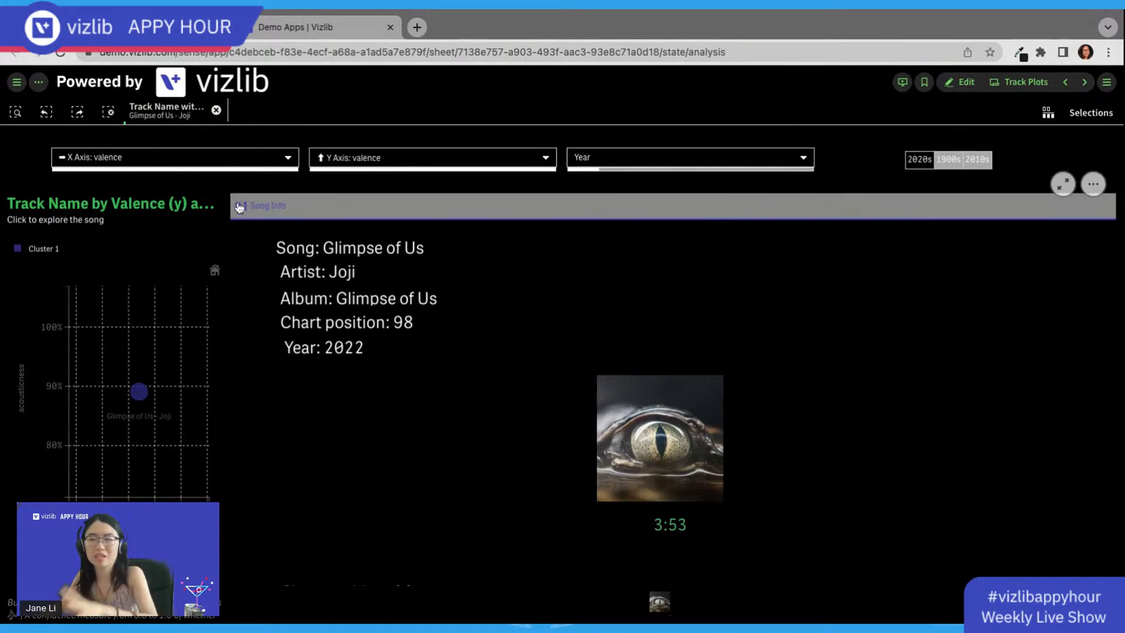
click(216, 113)
click(631, 206)
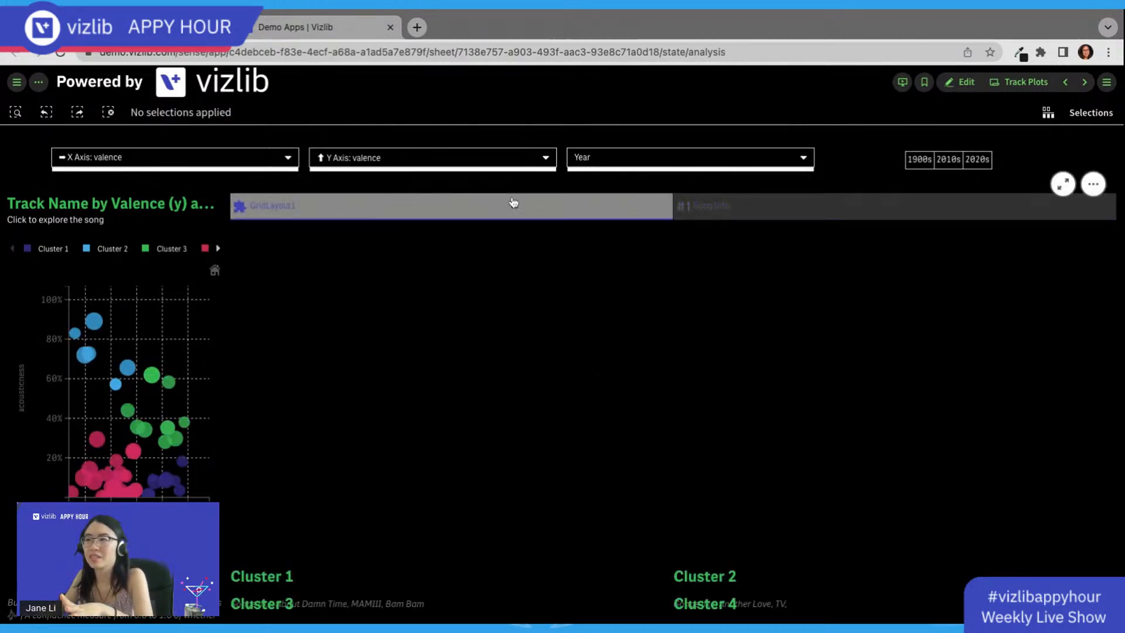
Step: Resume editing the sheet, shrink the new container to 24 x 4 cells and extend the lower clusters container up to it
click(966, 83)
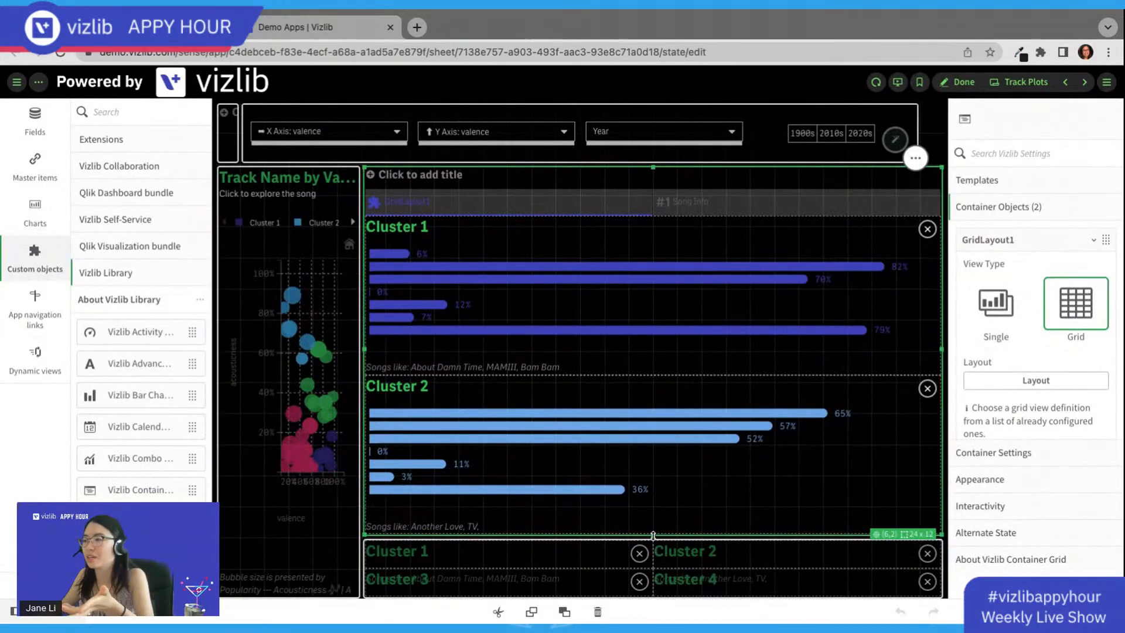
drag(653, 536, 653, 286)
click(577, 546)
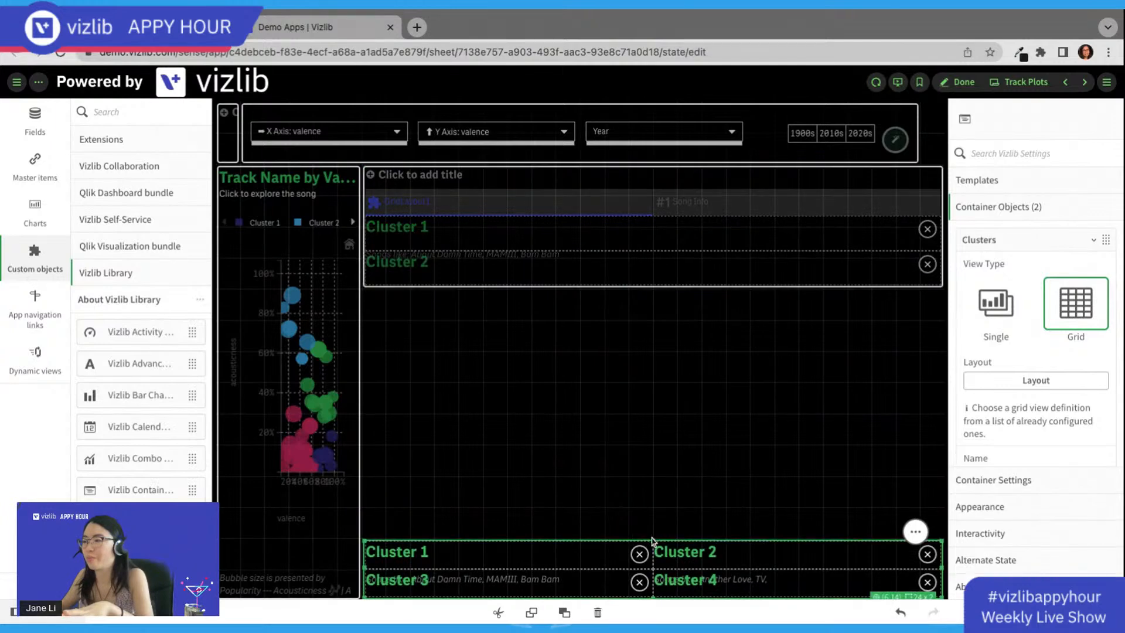
drag(653, 542, 654, 290)
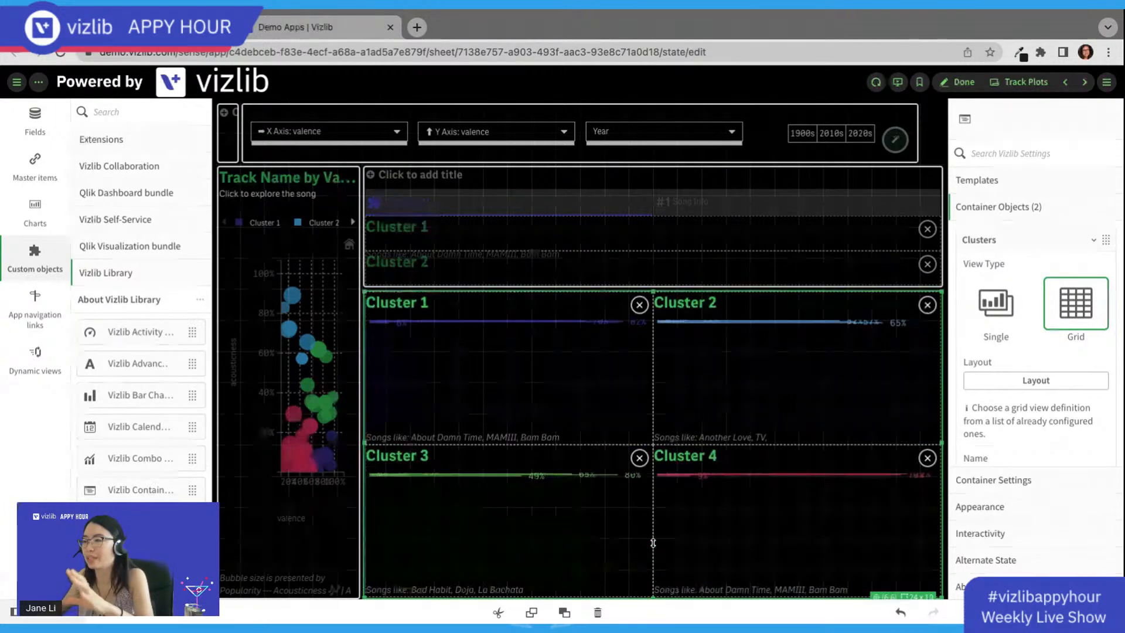
Step: Copy the conditional show expression =if(GetSelectedCount([Track Name with Artist])=1,1,0) from the lower container's Song Info object and close the expression editor
click(1016, 247)
click(1023, 273)
scroll(1044, 364, down, 2)
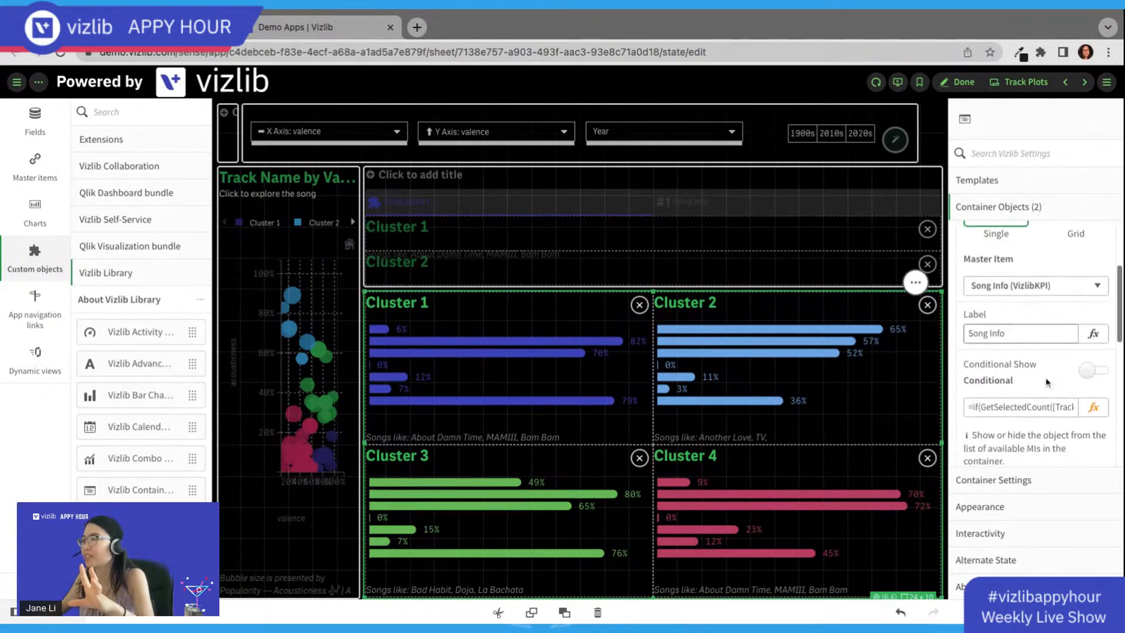
scroll(1032, 367, up, 2)
scroll(1037, 375, down, 2)
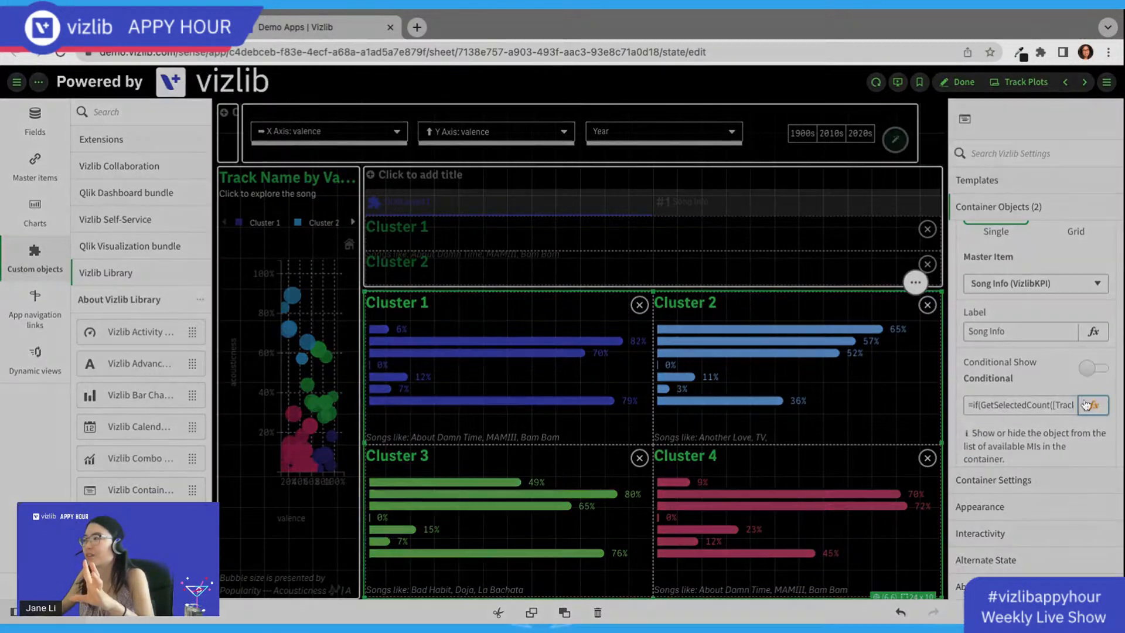
click(1086, 405)
triple_click(425, 128)
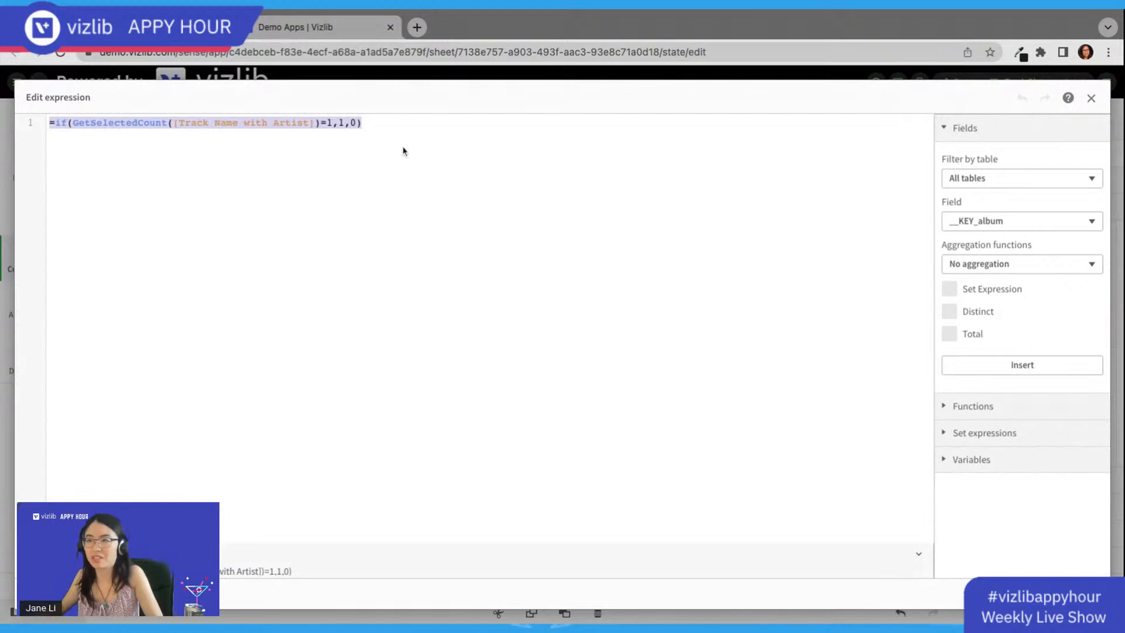
click(330, 169)
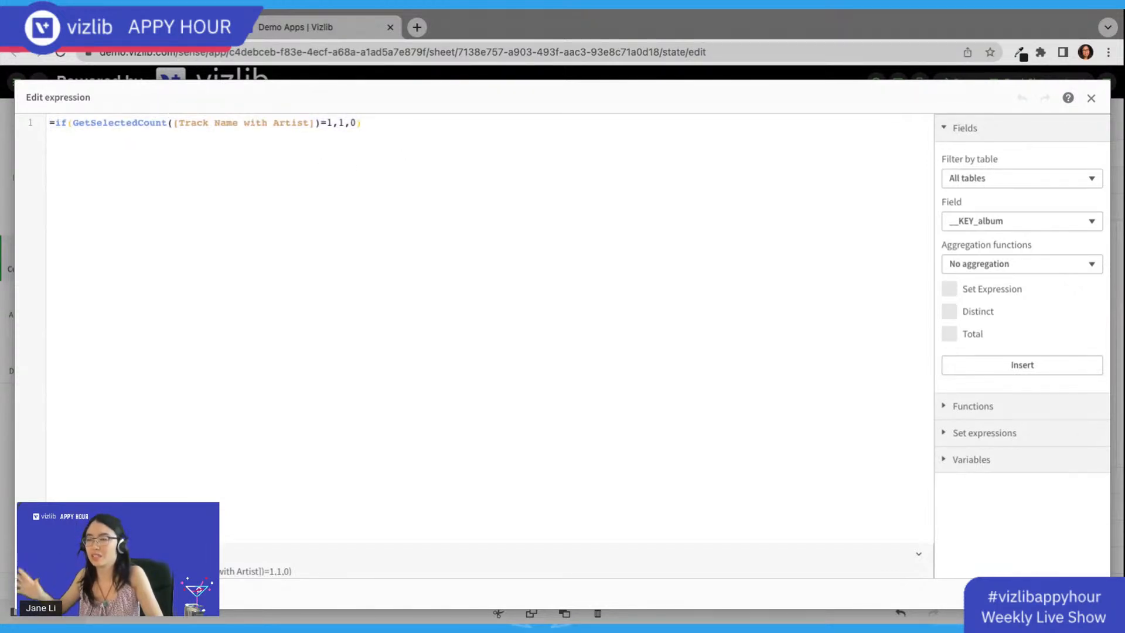
click(1090, 99)
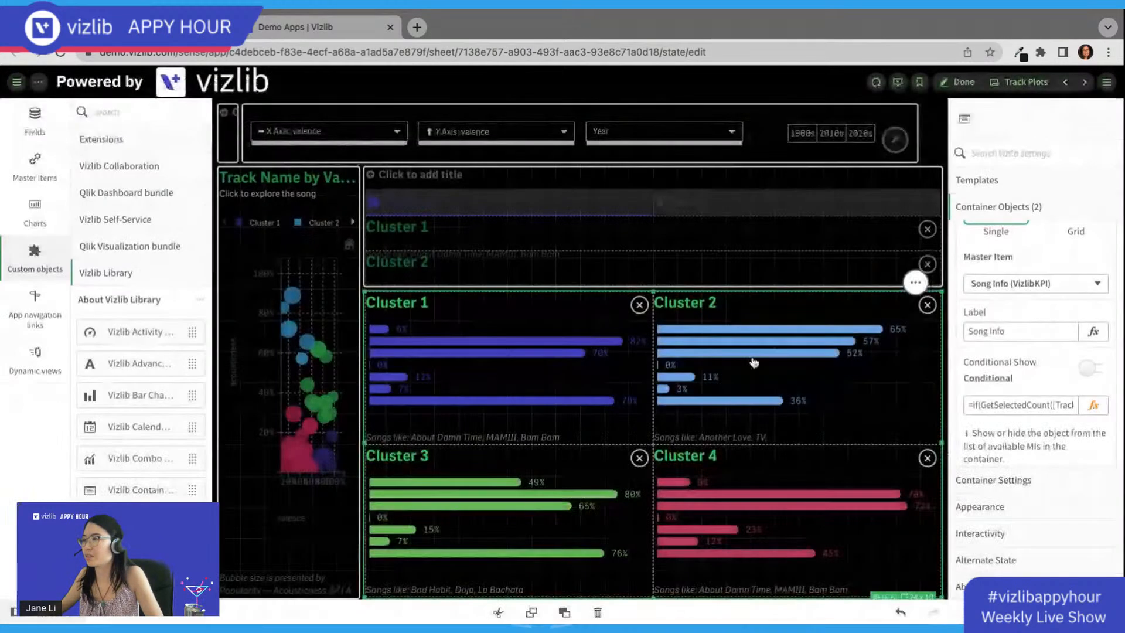
Step: Reduce the lower clusters container to a strip at the sheet's bottom and enlarge the new container to 24 x 12 cells
click(643, 340)
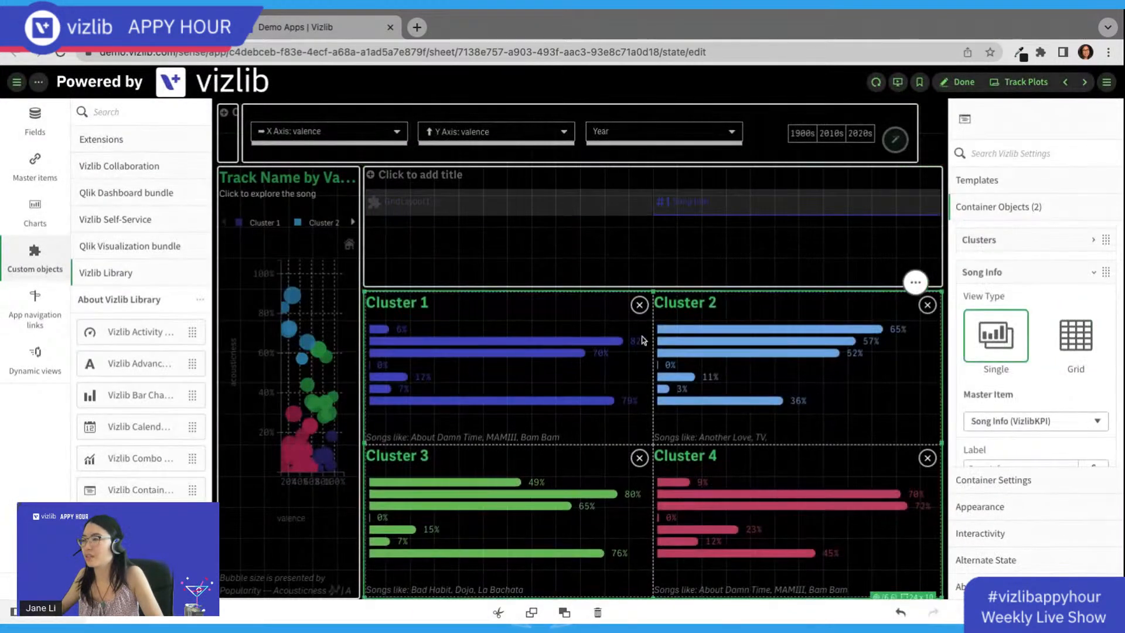
drag(652, 292, 653, 541)
click(663, 246)
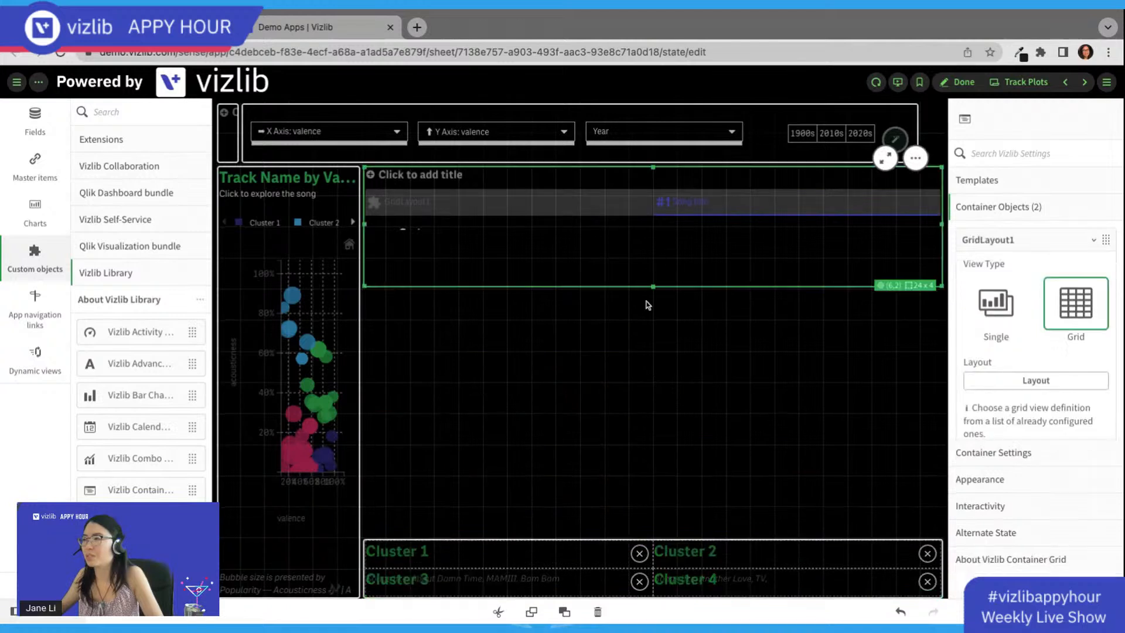
drag(652, 290, 653, 535)
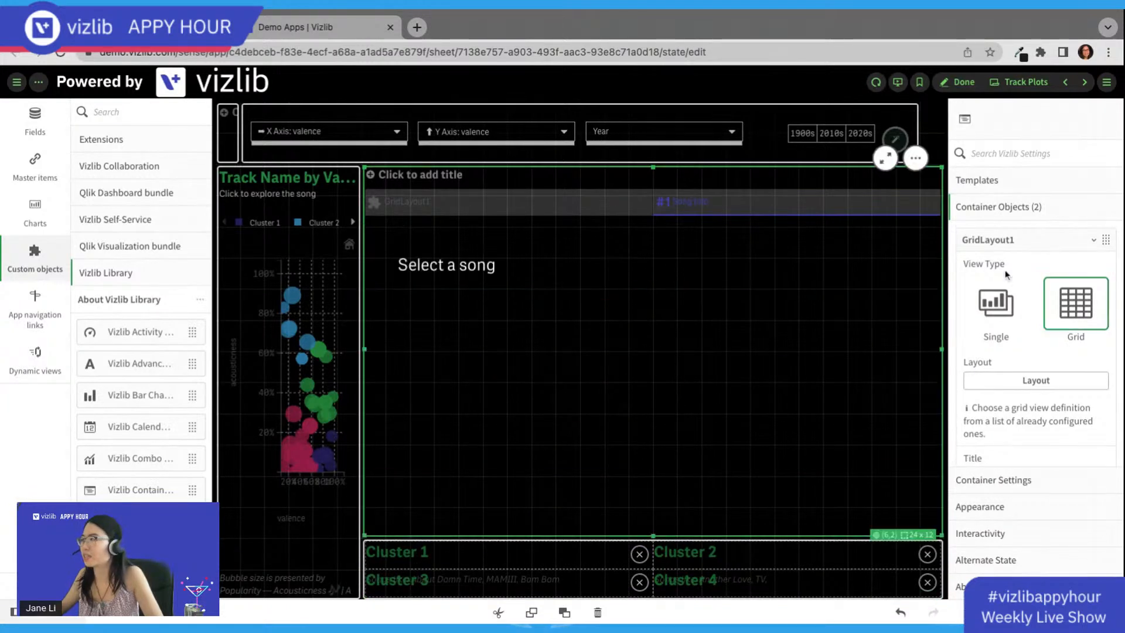
Step: Make the new container's Song Info object show conditionally, using the copied GetSelectedCount expression as its condition
click(1009, 250)
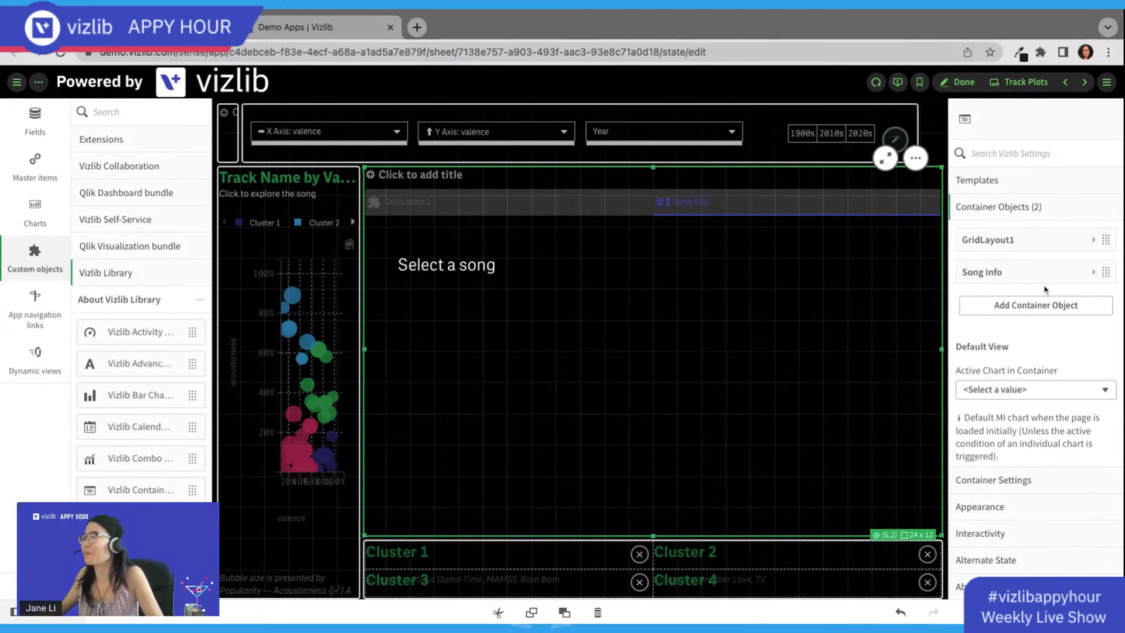
click(1035, 273)
scroll(1049, 328, down, 5)
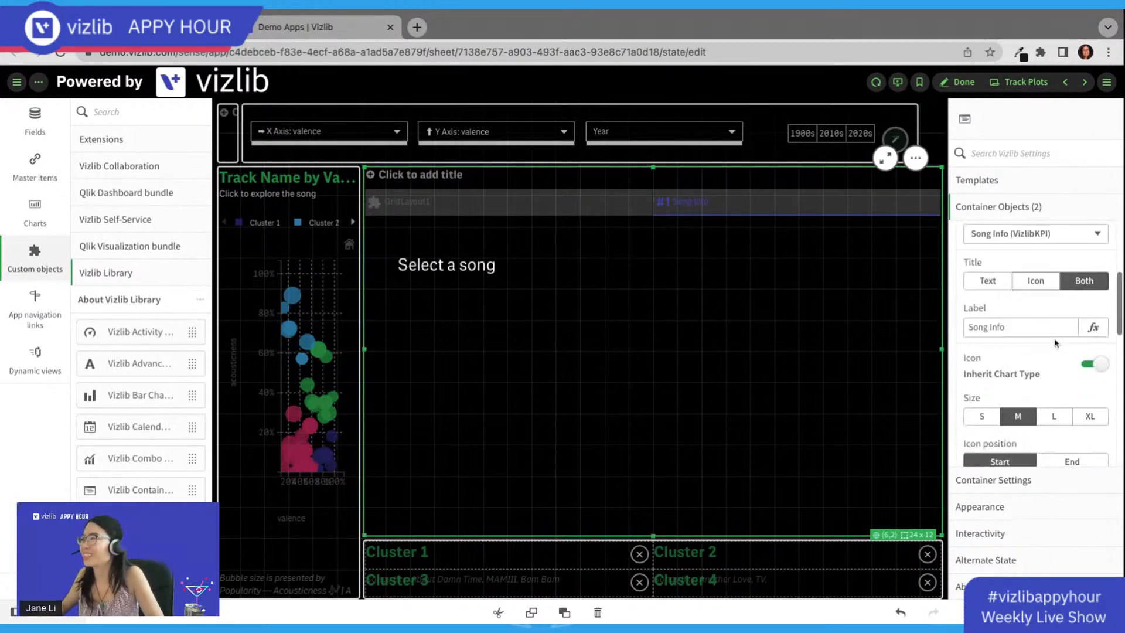
scroll(1055, 334, up, 4)
scroll(1063, 270, up, 1)
scroll(1062, 274, down, 5)
scroll(1061, 281, down, 6)
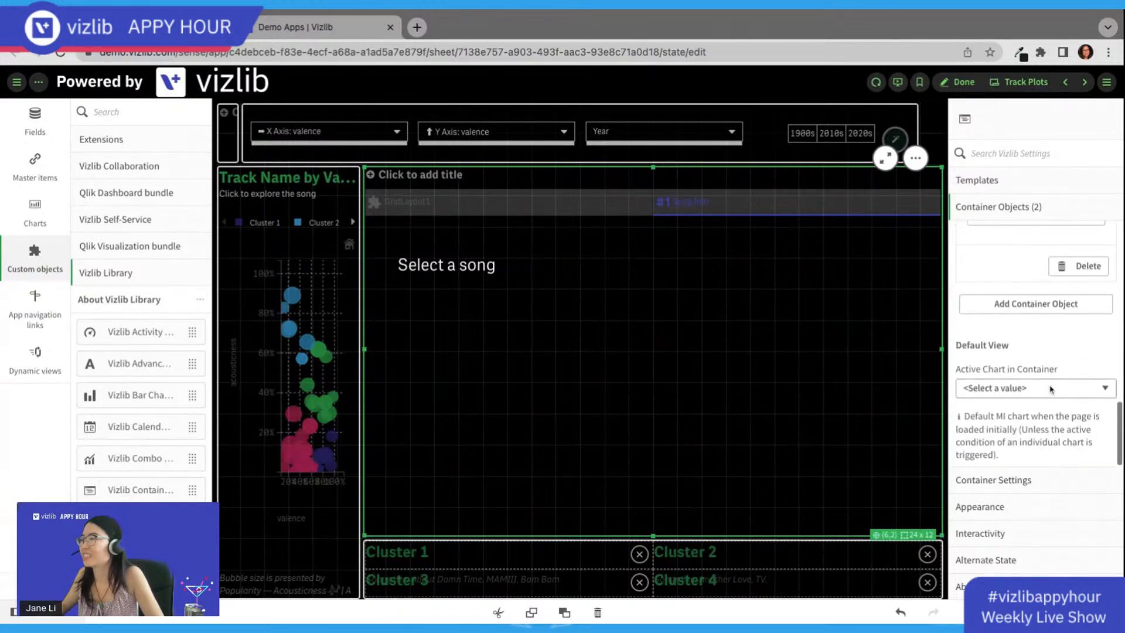
scroll(1049, 384, up, 6)
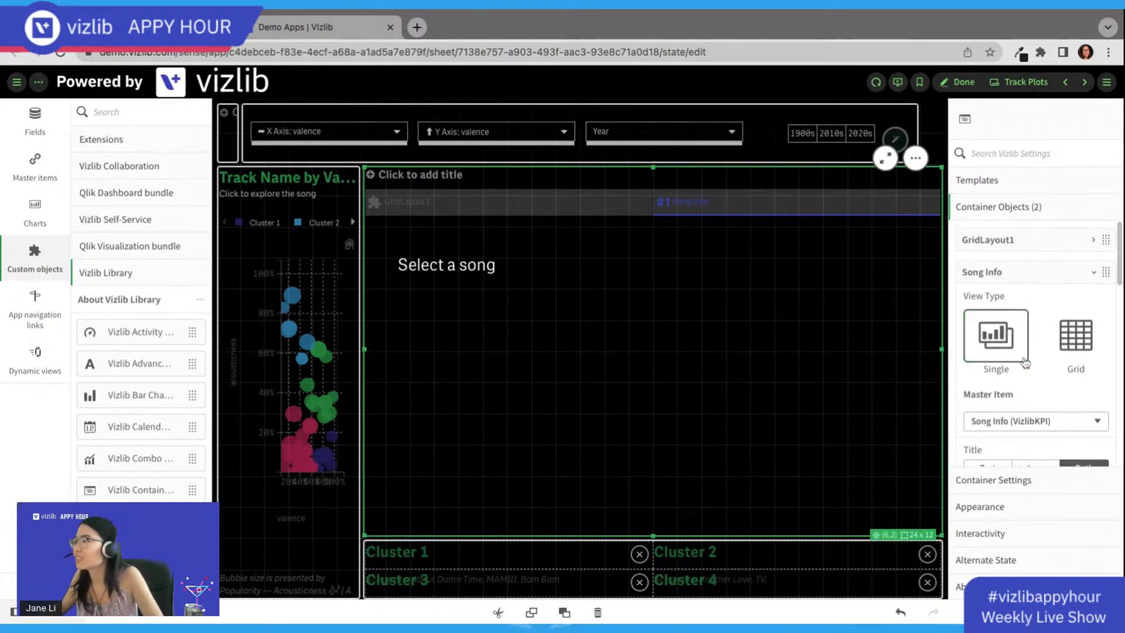
scroll(1028, 366, down, 1)
scroll(1026, 362, down, 1)
scroll(1067, 381, down, 3)
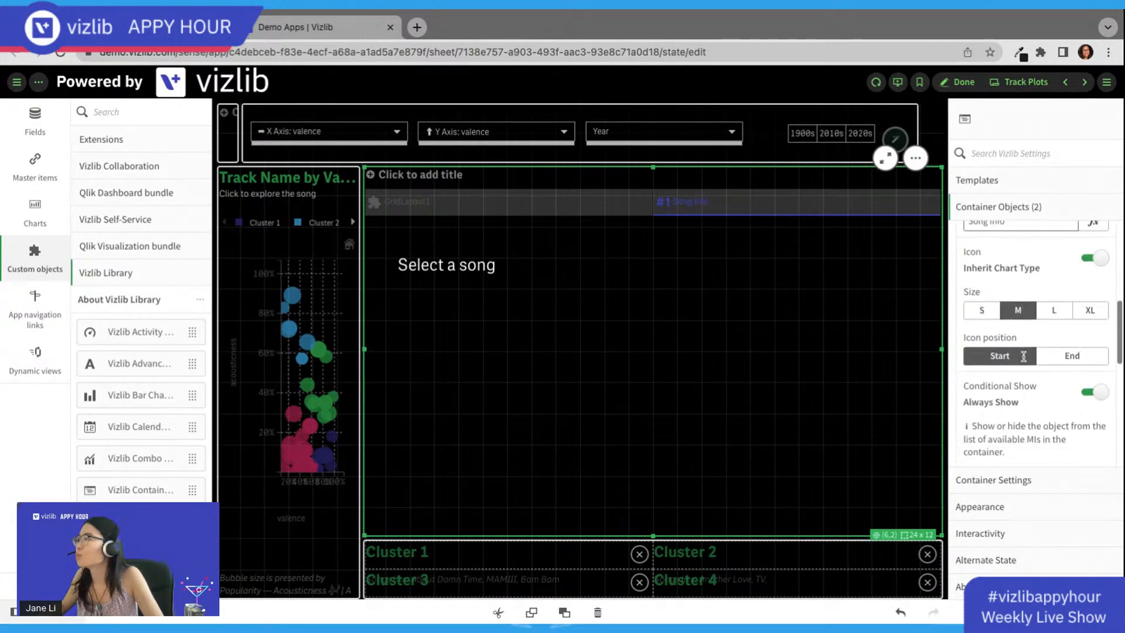
click(1085, 388)
click(1049, 425)
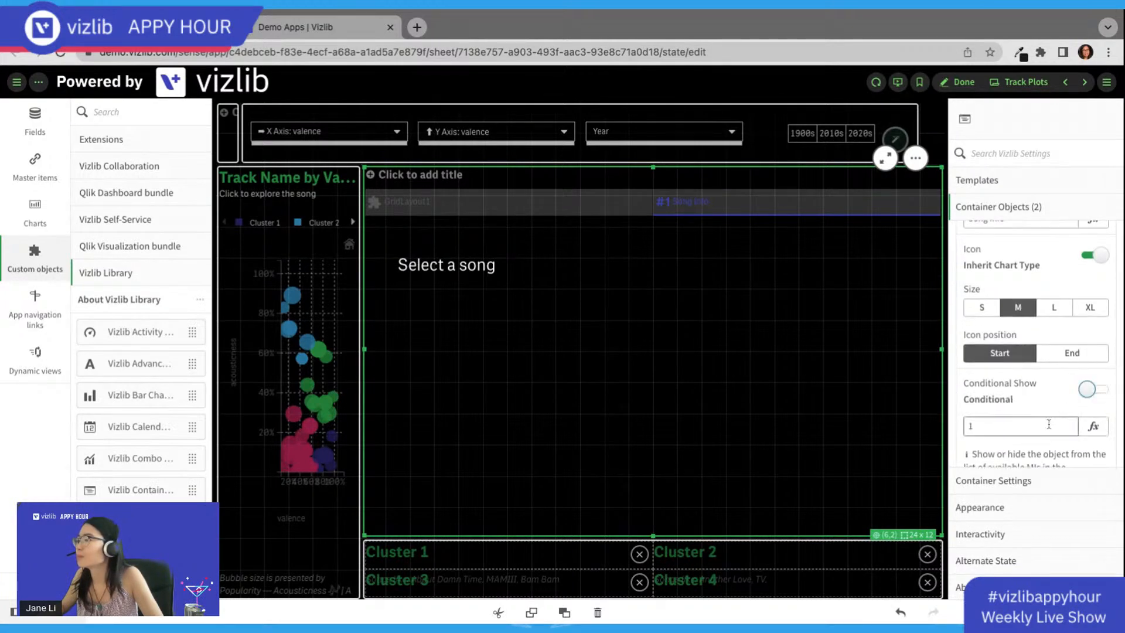
key(ctrl+v)
click(1044, 403)
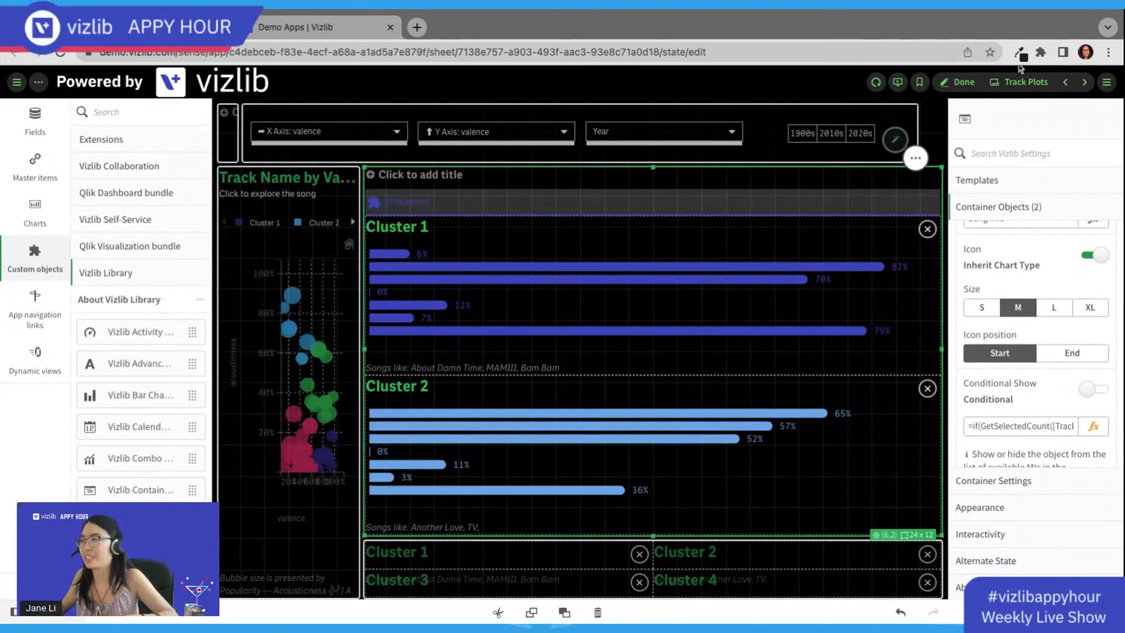
Step: Check the container's switching by selecting the track Glimpse of Us - Joji, clear the selection and return to editing the sheet
click(959, 83)
click(94, 320)
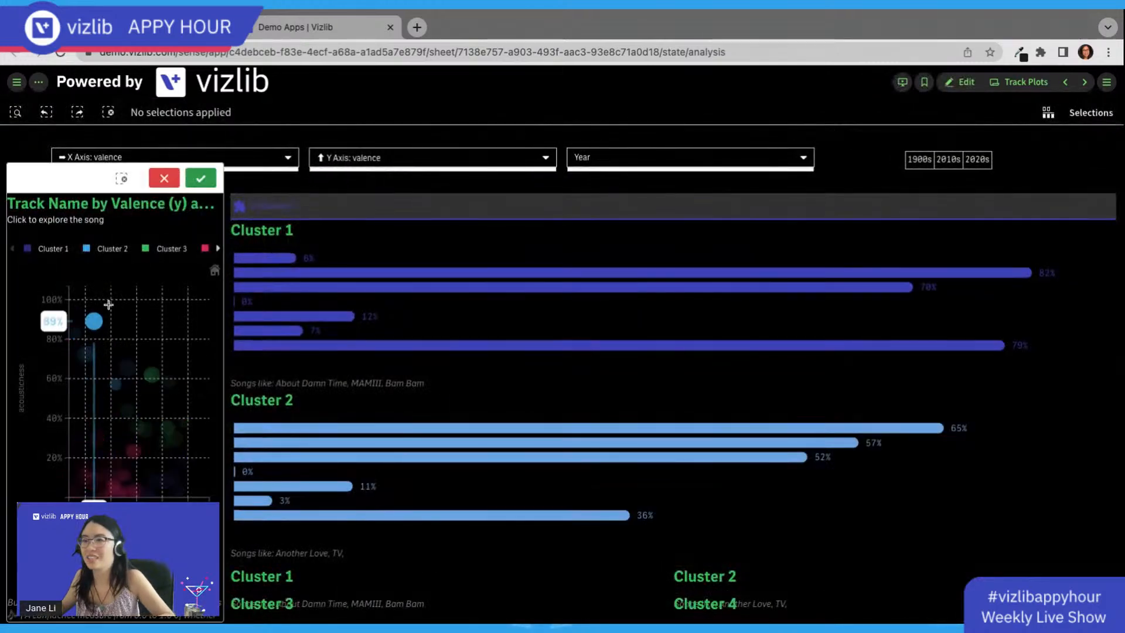
click(208, 180)
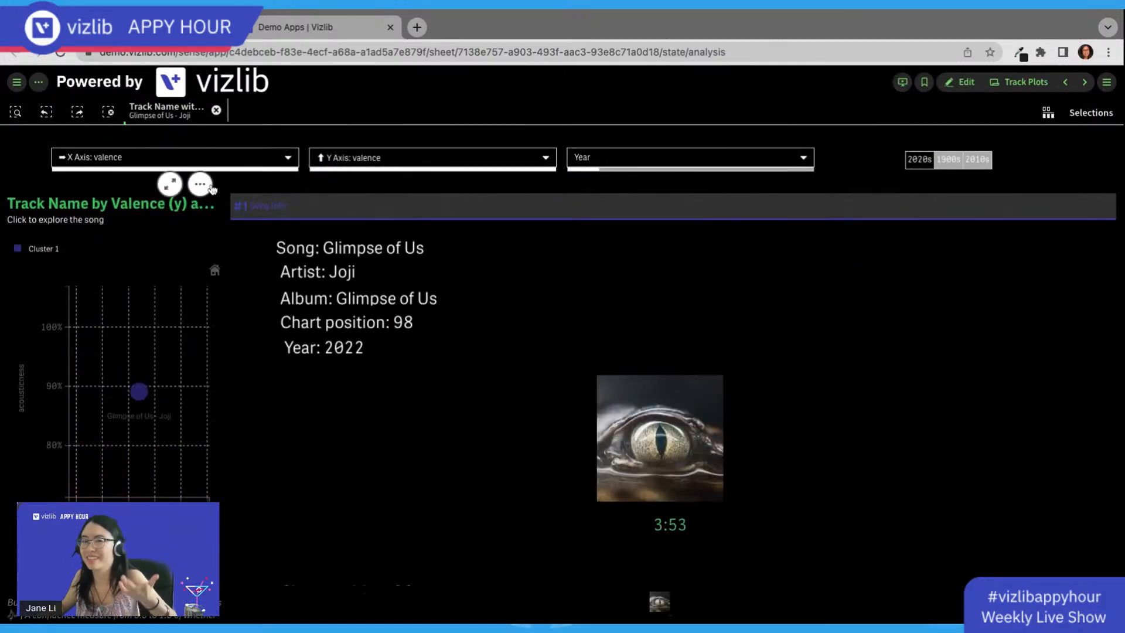
click(216, 110)
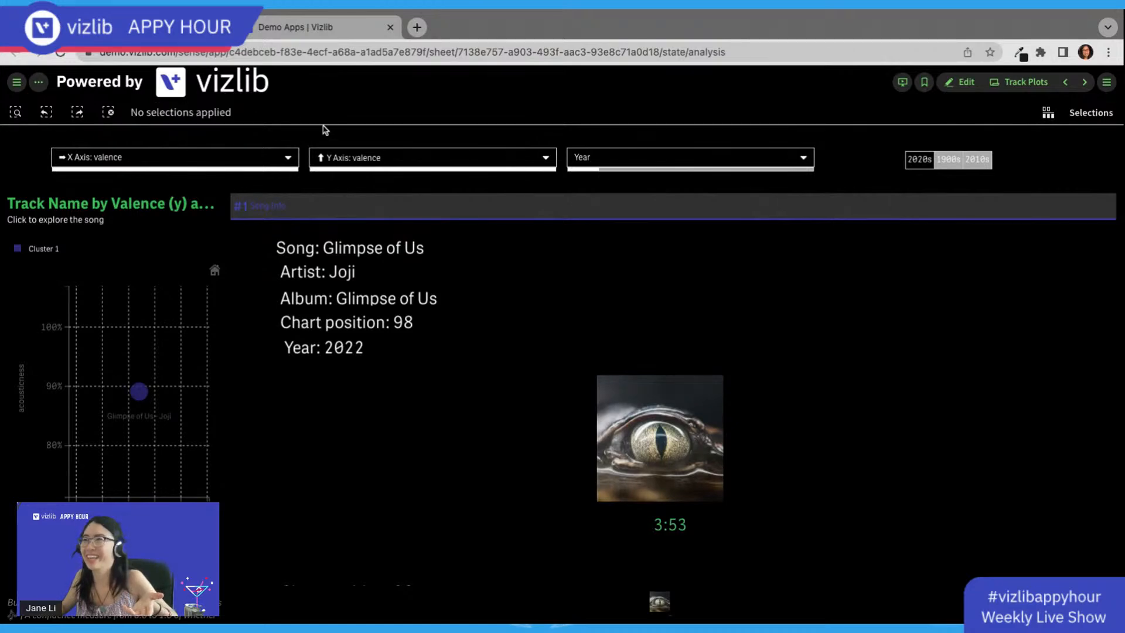
click(962, 81)
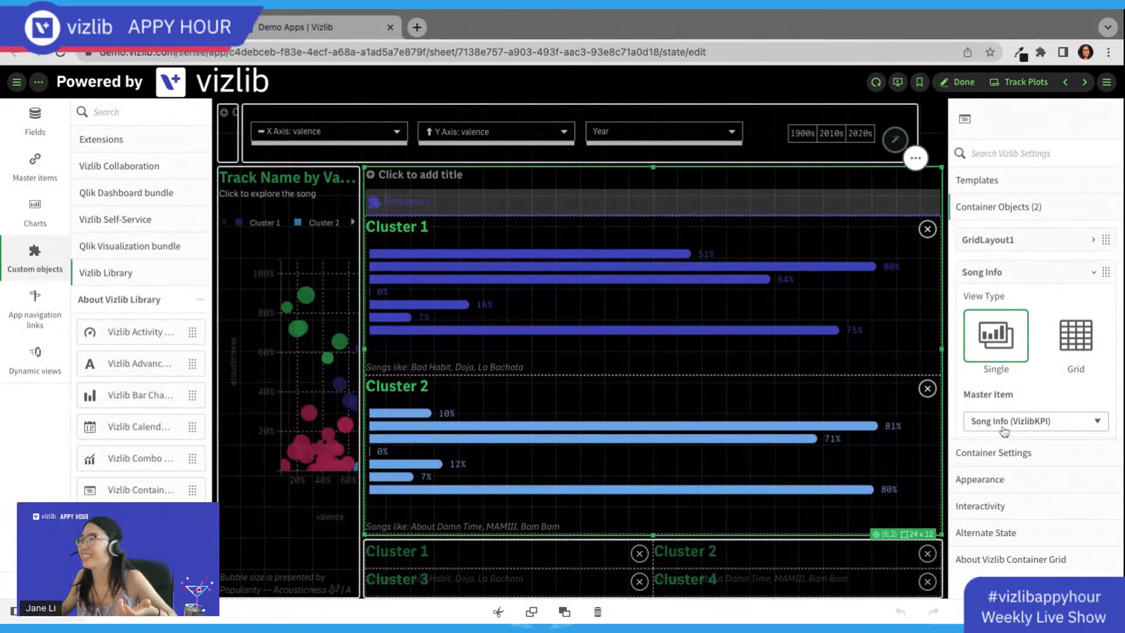
Step: Close the Song Info object's settings and open the container's appearance settings, hiding the custom objects list
scroll(1004, 432, down, 3)
scroll(1051, 340, up, 3)
click(1052, 271)
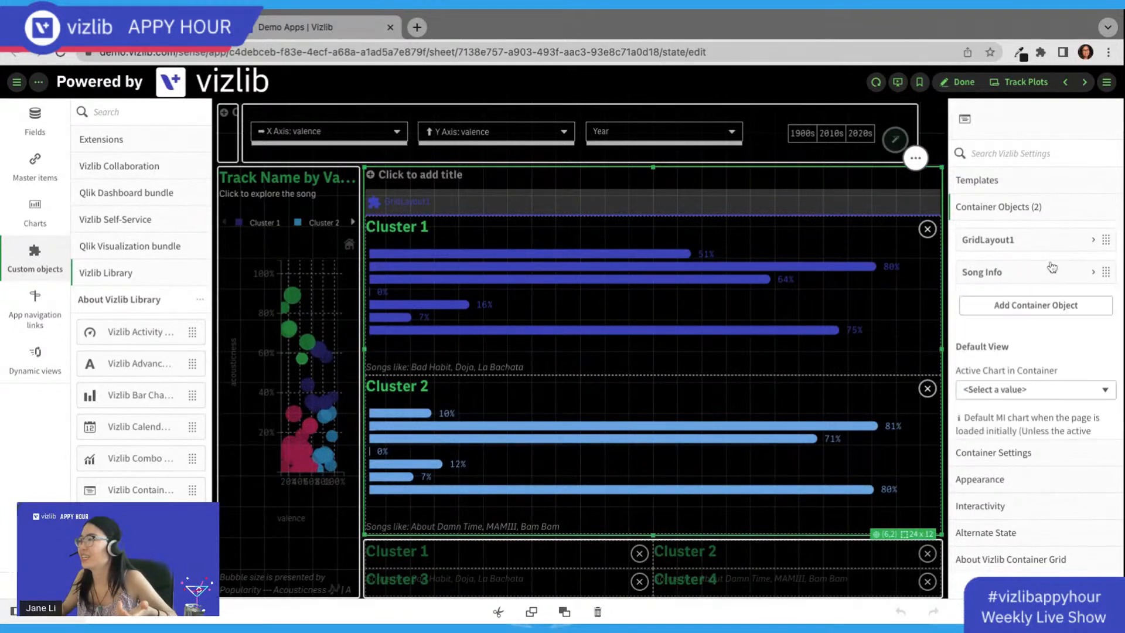
click(1029, 482)
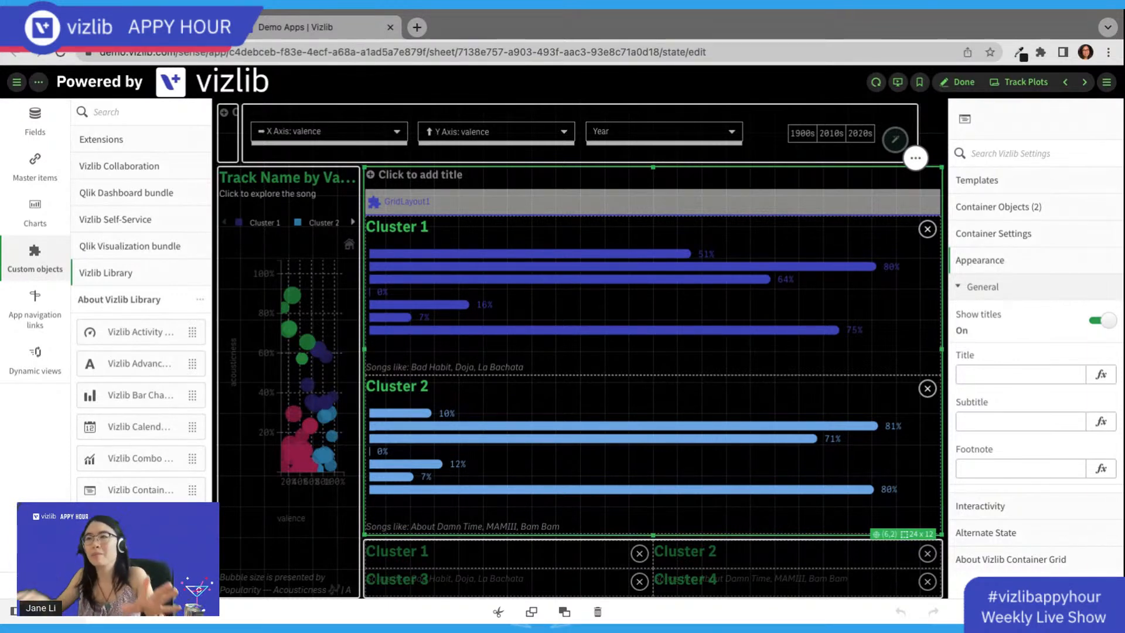
click(41, 274)
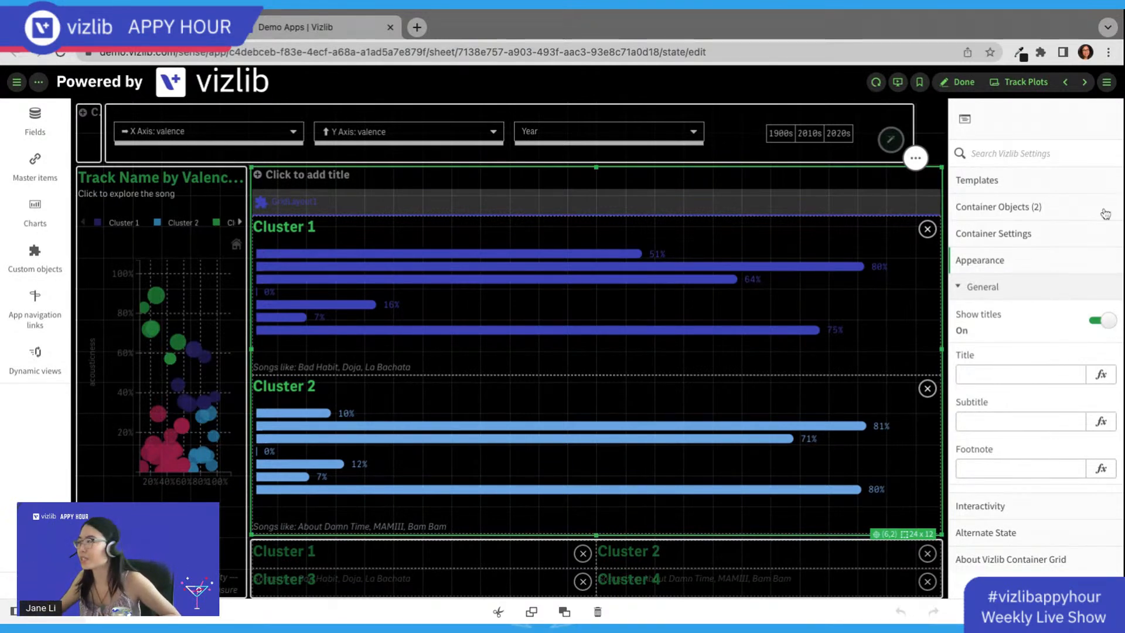
Step: Examine the container's general, inactive tab and active tab appearance options for a way to hide the tab bar
scroll(1034, 357, down, 5)
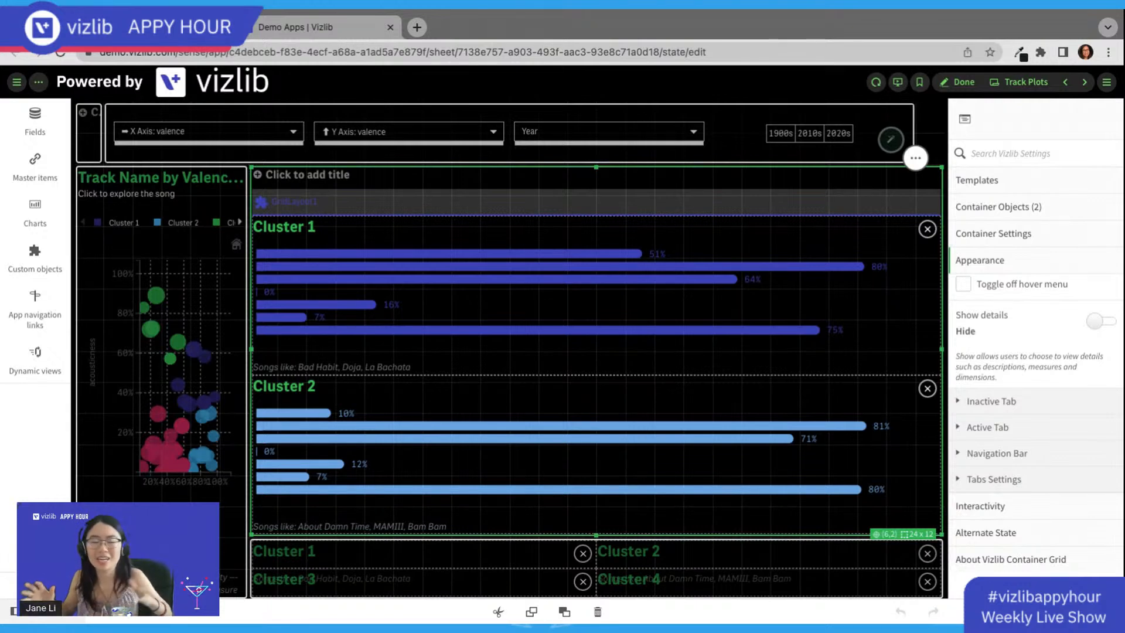
scroll(1006, 376, up, 4)
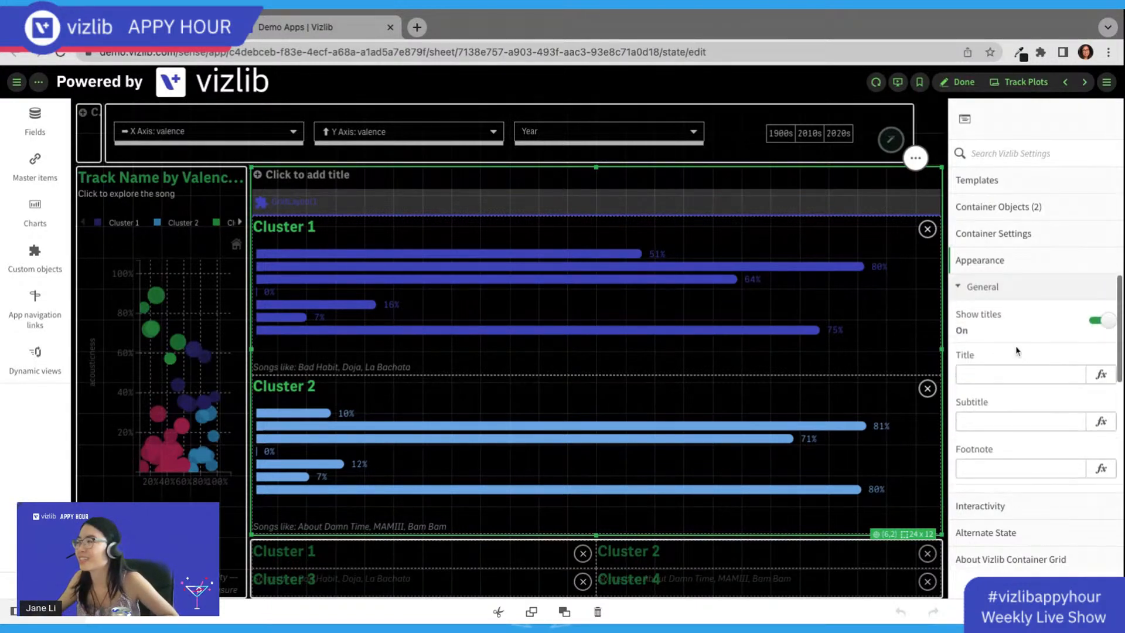
scroll(1018, 348, down, 2)
scroll(1034, 328, down, 2)
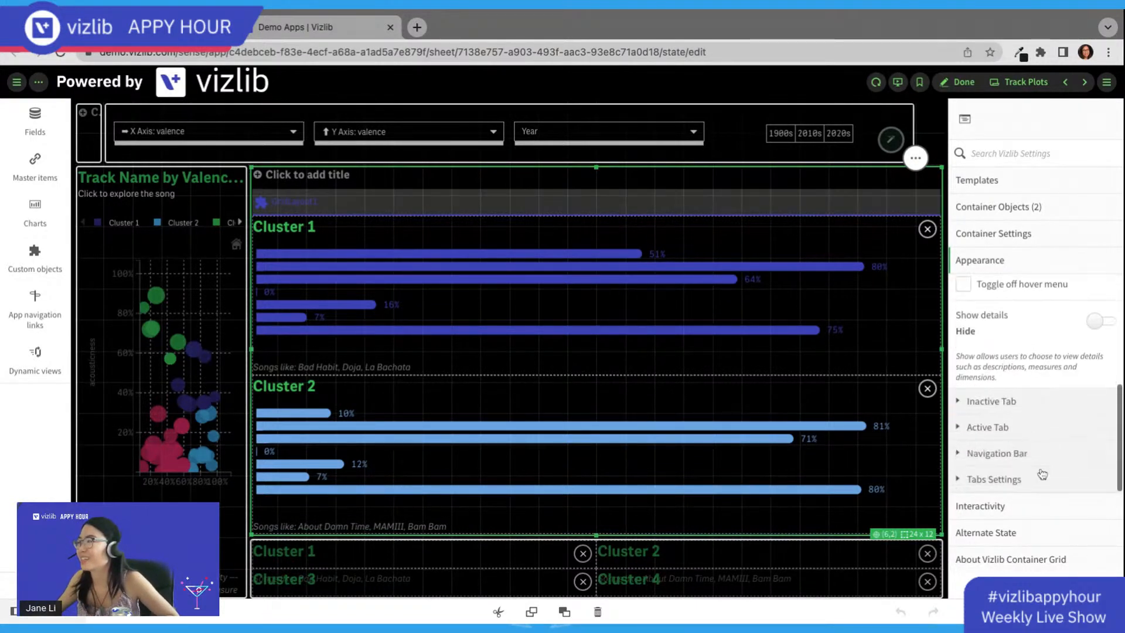
click(1023, 403)
scroll(1025, 422, down, 1)
scroll(1026, 445, down, 5)
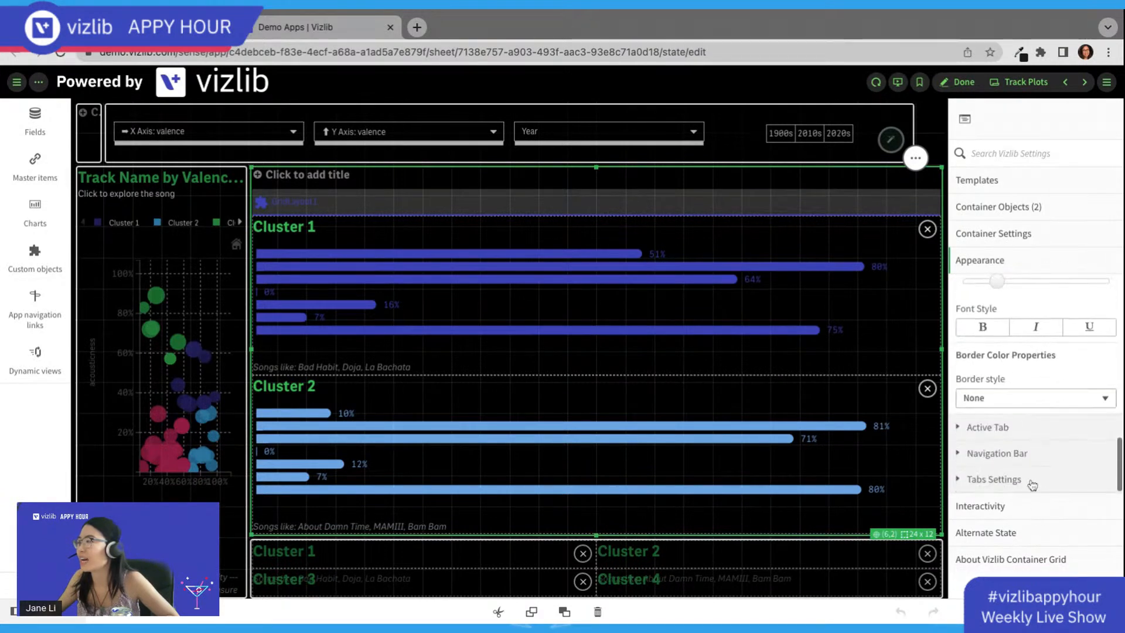
click(1022, 432)
scroll(1030, 426, down, 8)
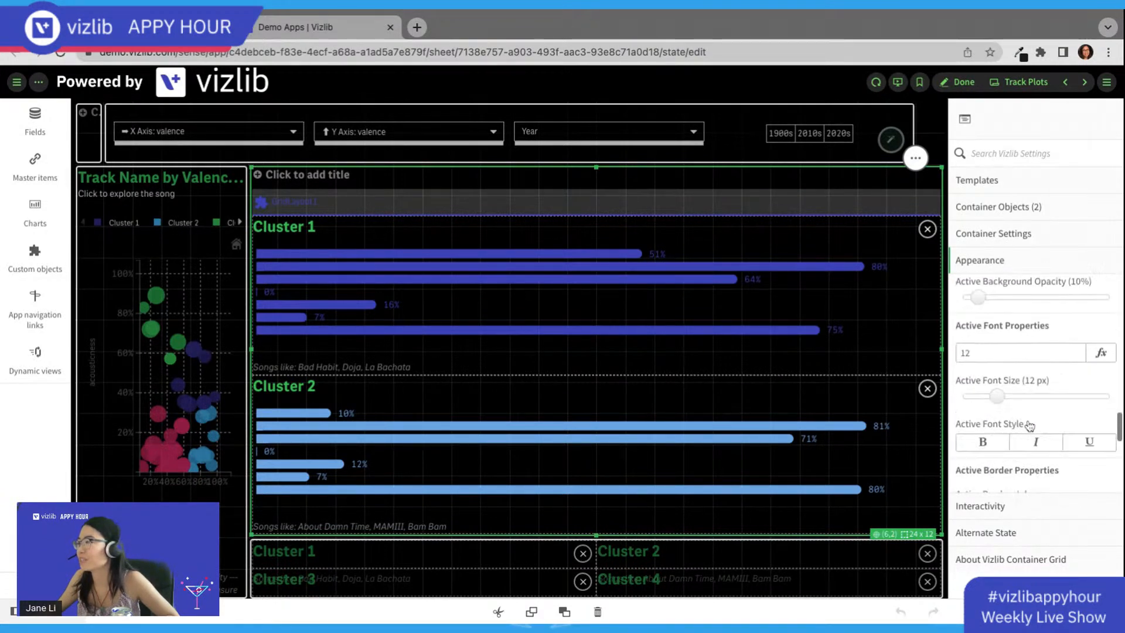
scroll(1029, 425, down, 1)
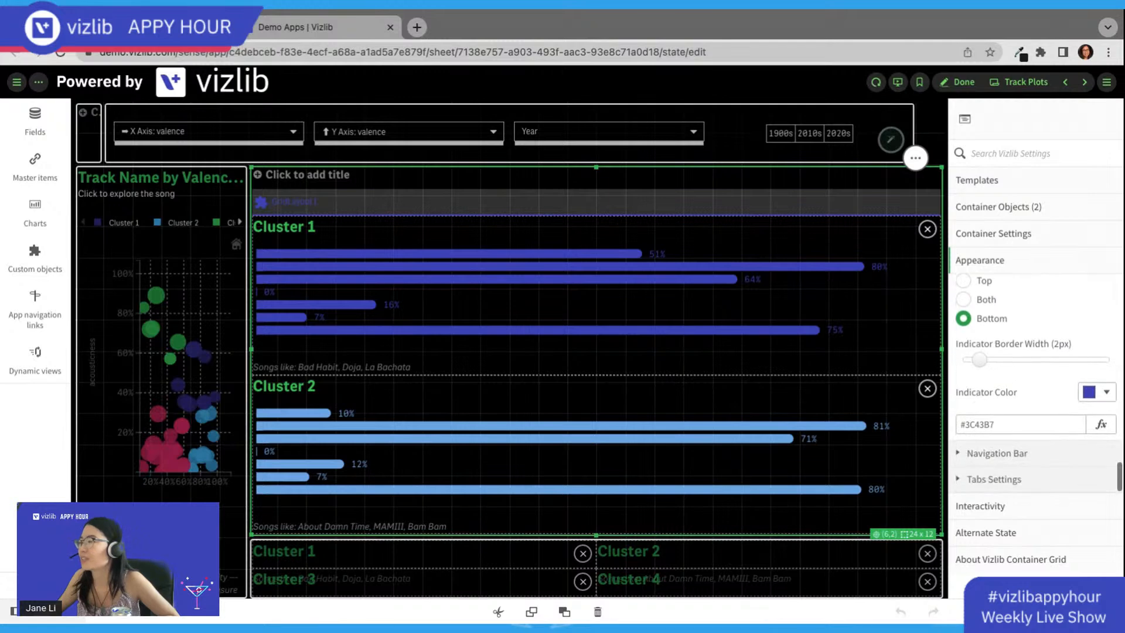
click(1020, 456)
scroll(1028, 444, up, 6)
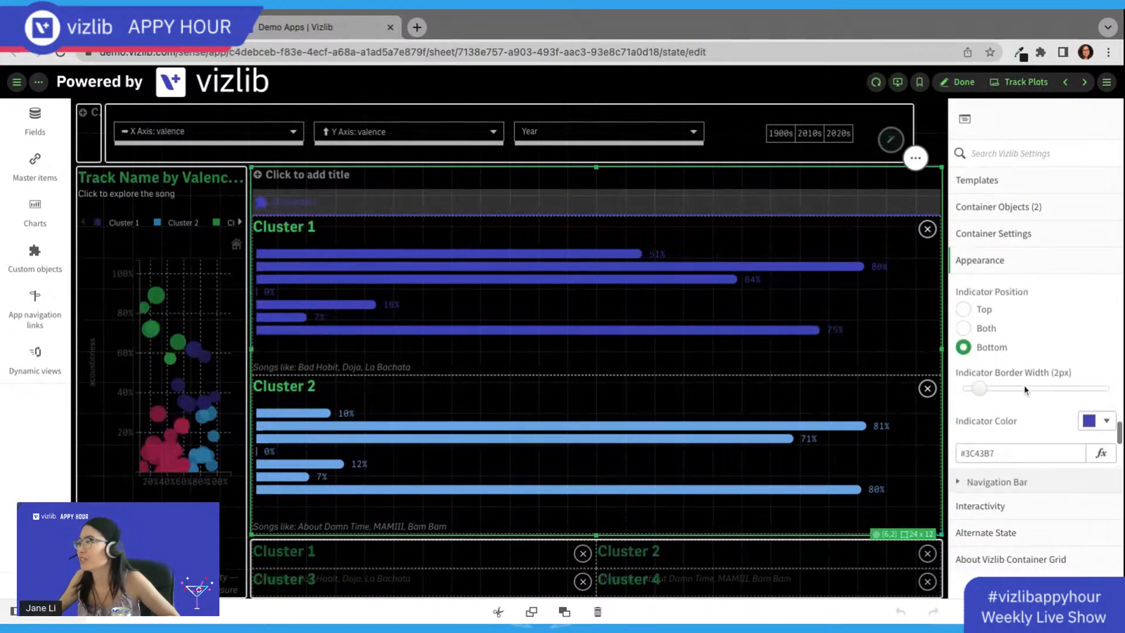
scroll(1027, 389, down, 2)
scroll(1022, 375, up, 10)
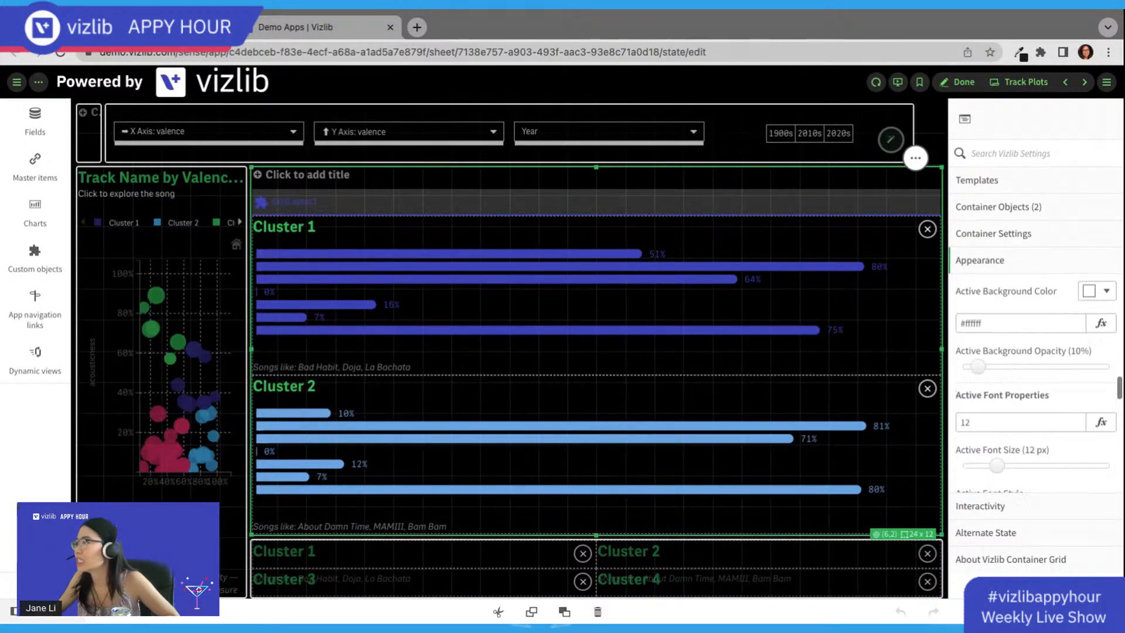
Step: Examine the text and hover options of the container's tabs and the color, border and spacing options of its navigation bar
click(1002, 299)
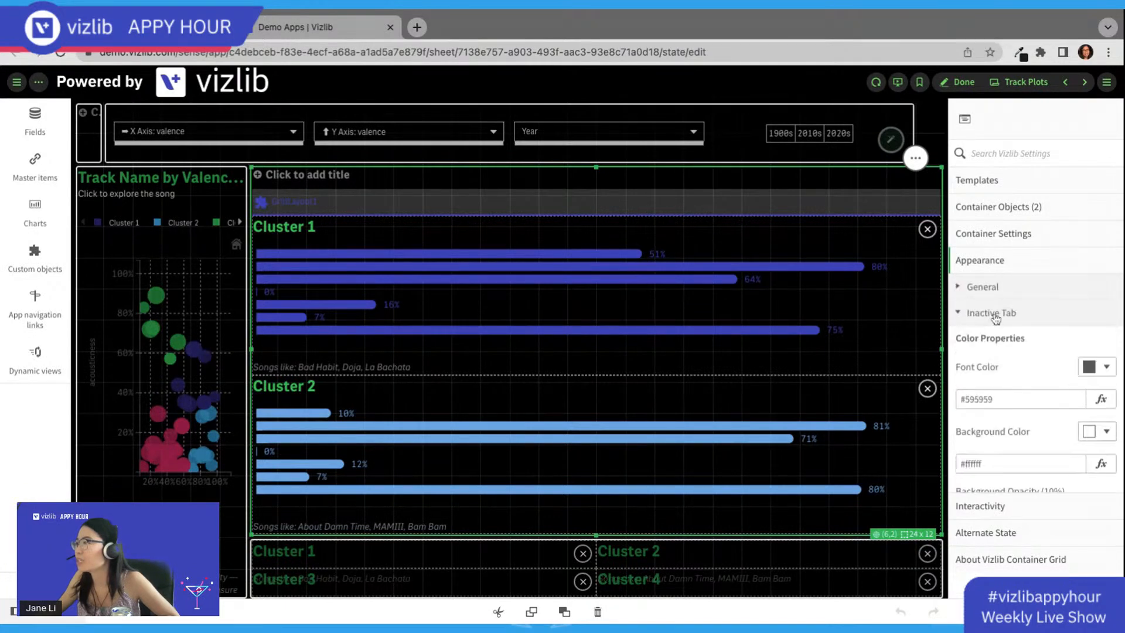
click(995, 317)
click(996, 337)
scroll(999, 385, down, 1)
scroll(1000, 390, down, 5)
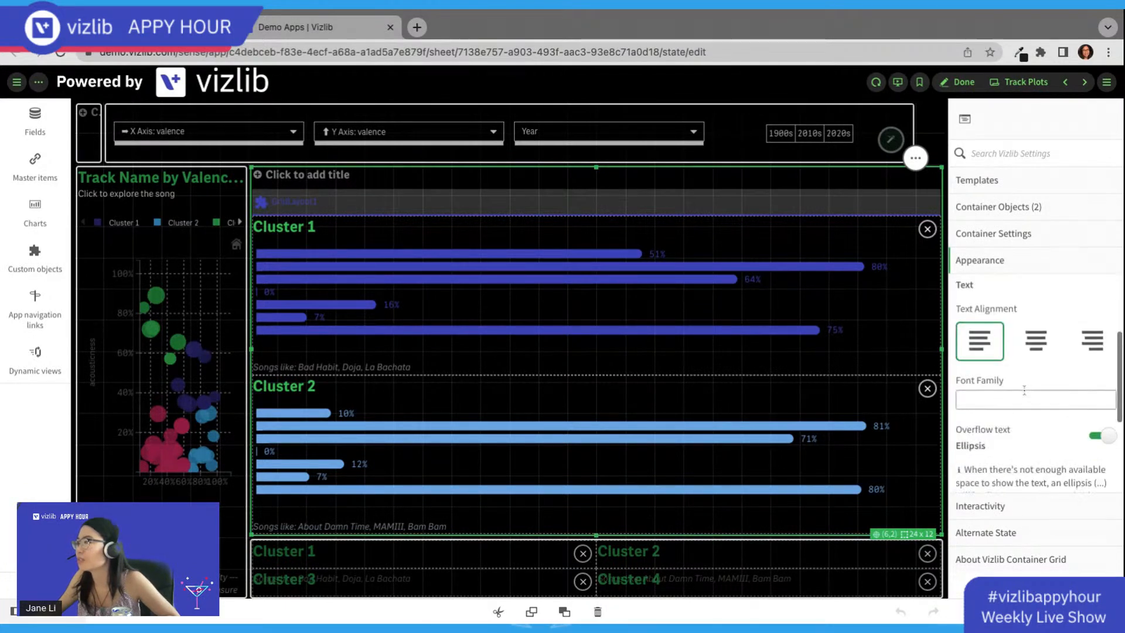
scroll(1025, 394, up, 5)
scroll(1026, 396, down, 3)
scroll(1026, 395, down, 2)
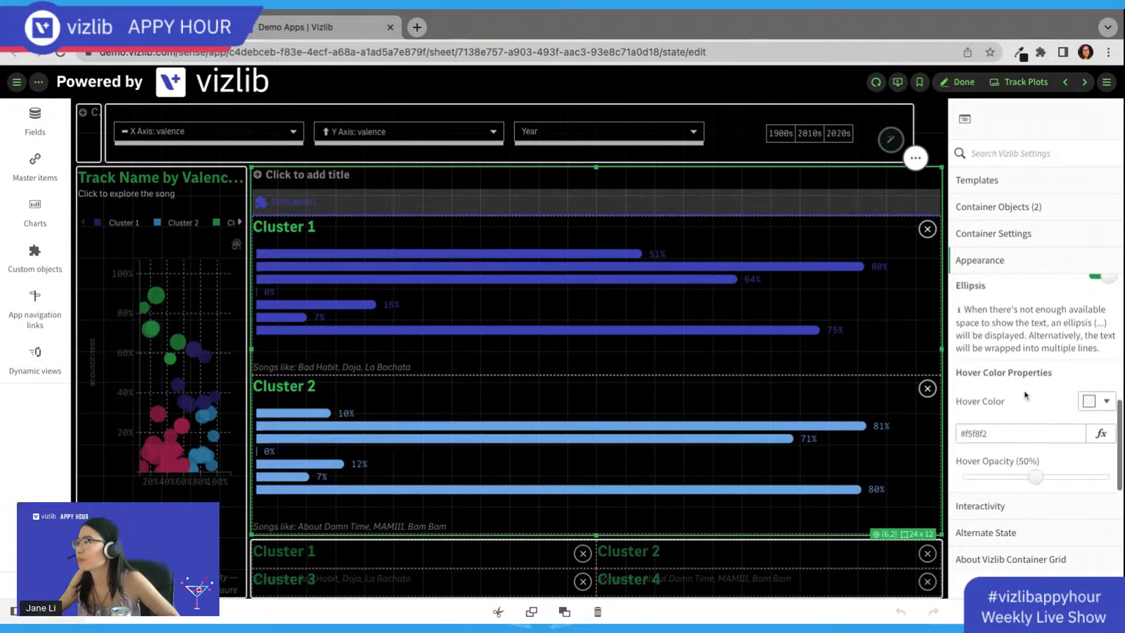
scroll(1064, 431, up, 4)
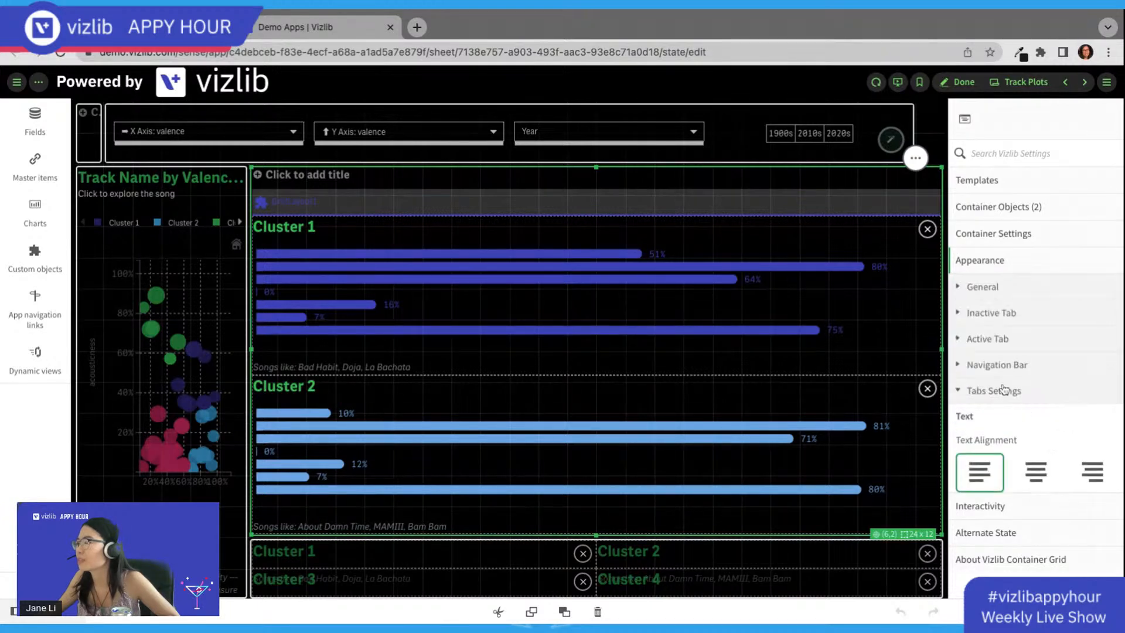
click(1006, 366)
scroll(1024, 405, down, 3)
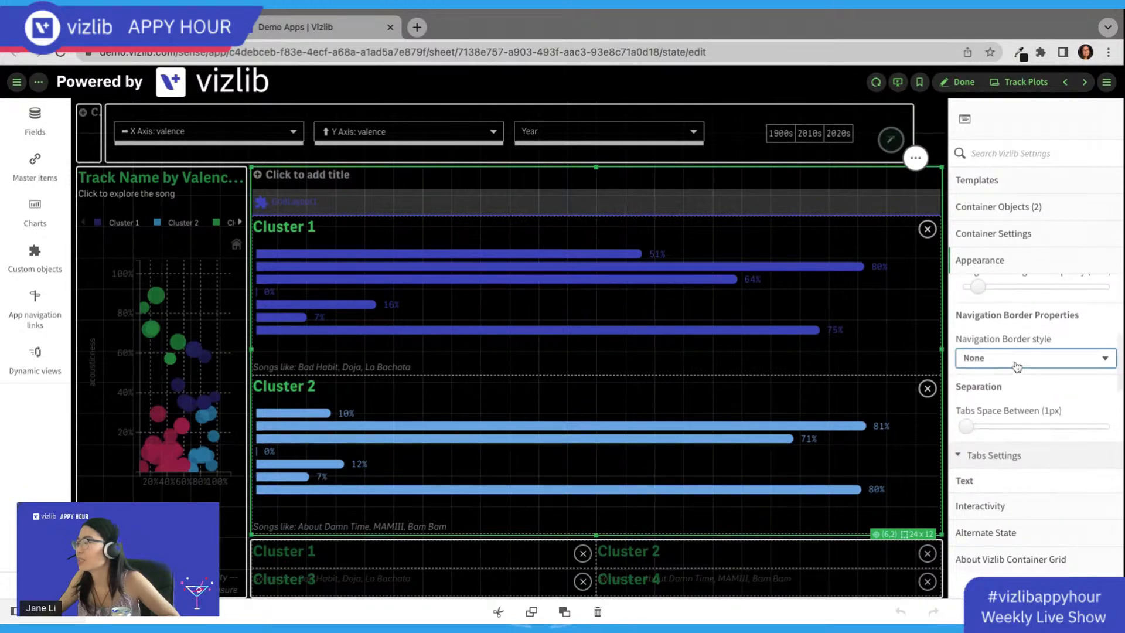
scroll(1022, 405, up, 3)
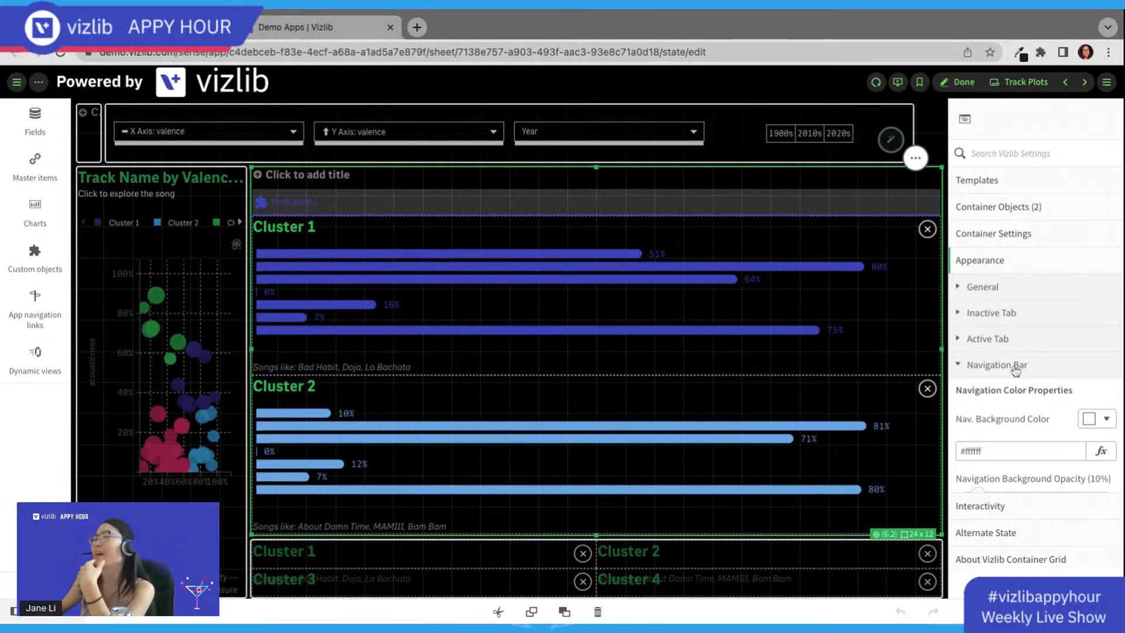
Step: Hide the active tab indicator in the container's appearance settings
click(1017, 315)
click(1010, 315)
click(1002, 340)
scroll(1039, 443, down, 5)
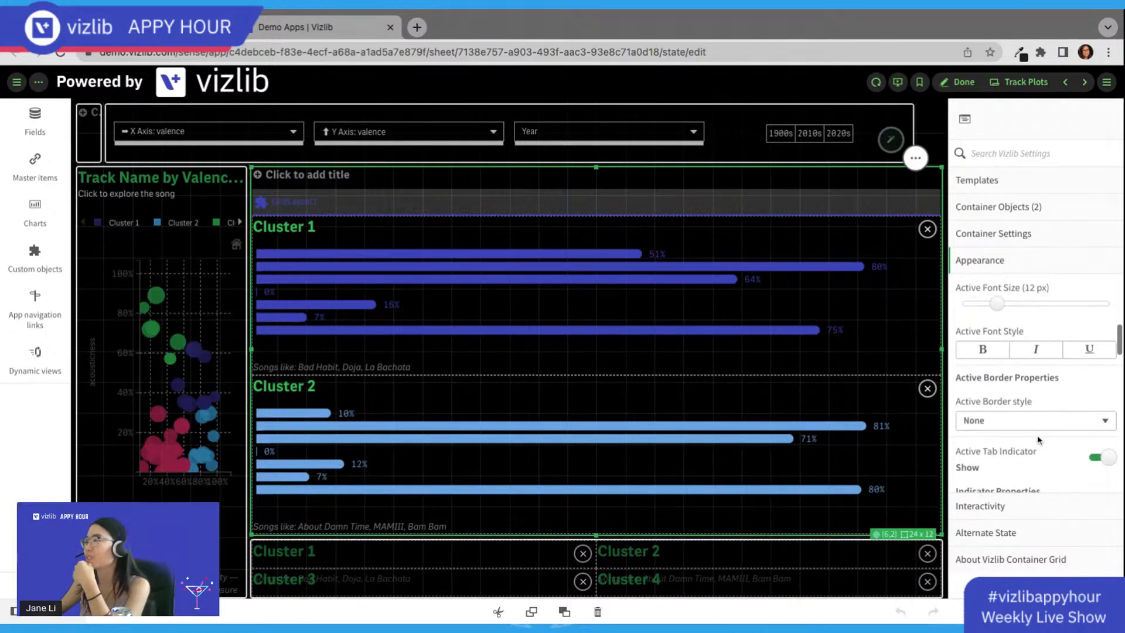
click(1104, 459)
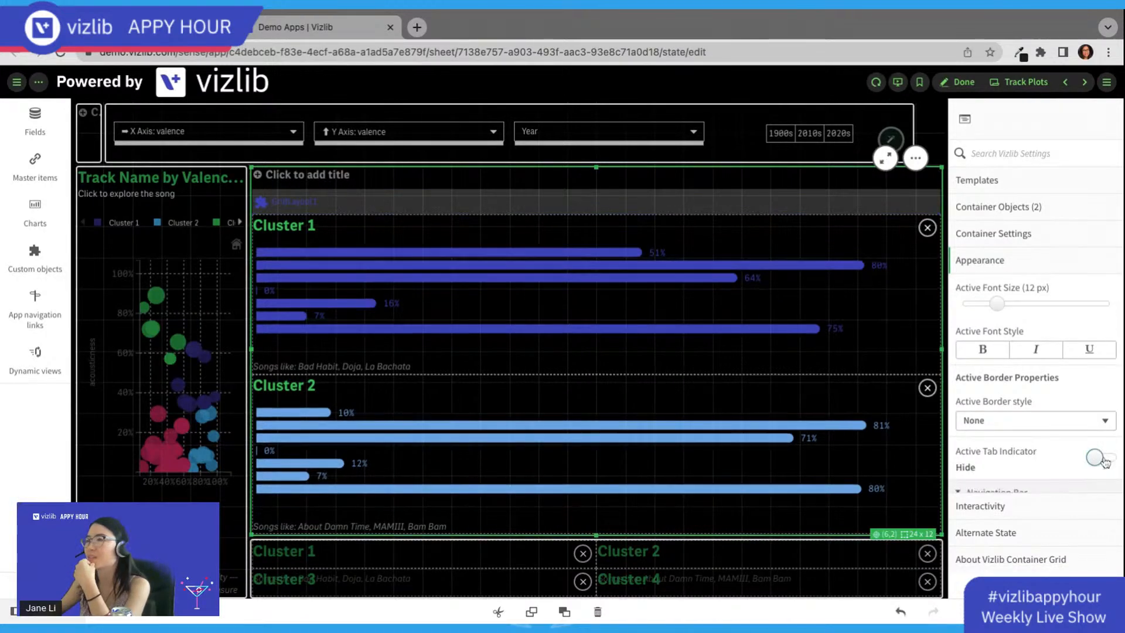
click(1105, 459)
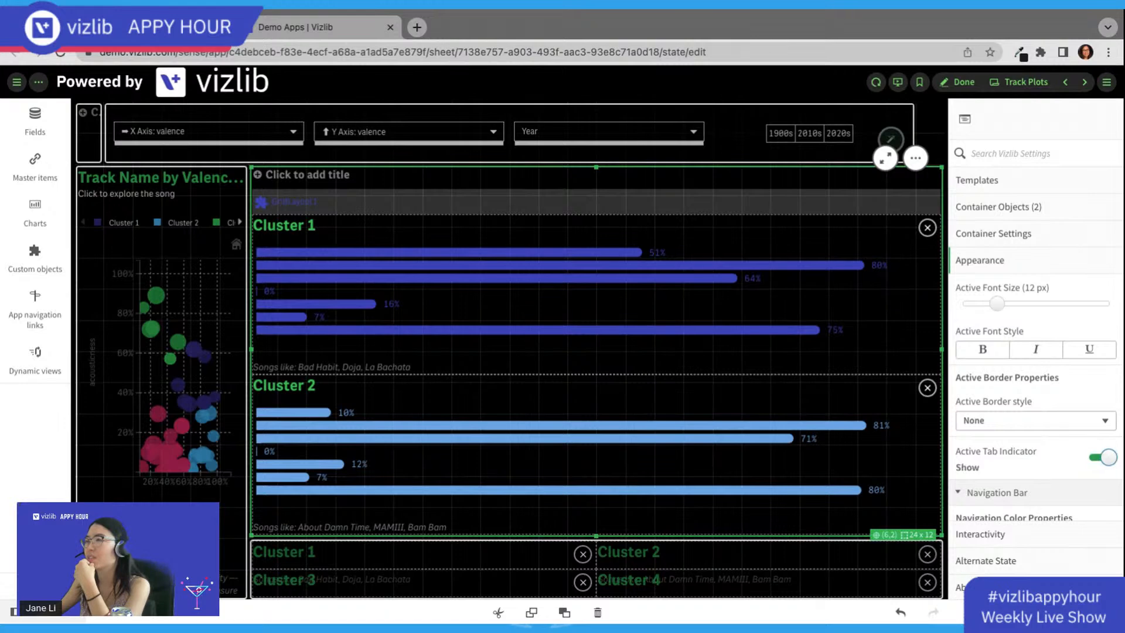
click(1104, 459)
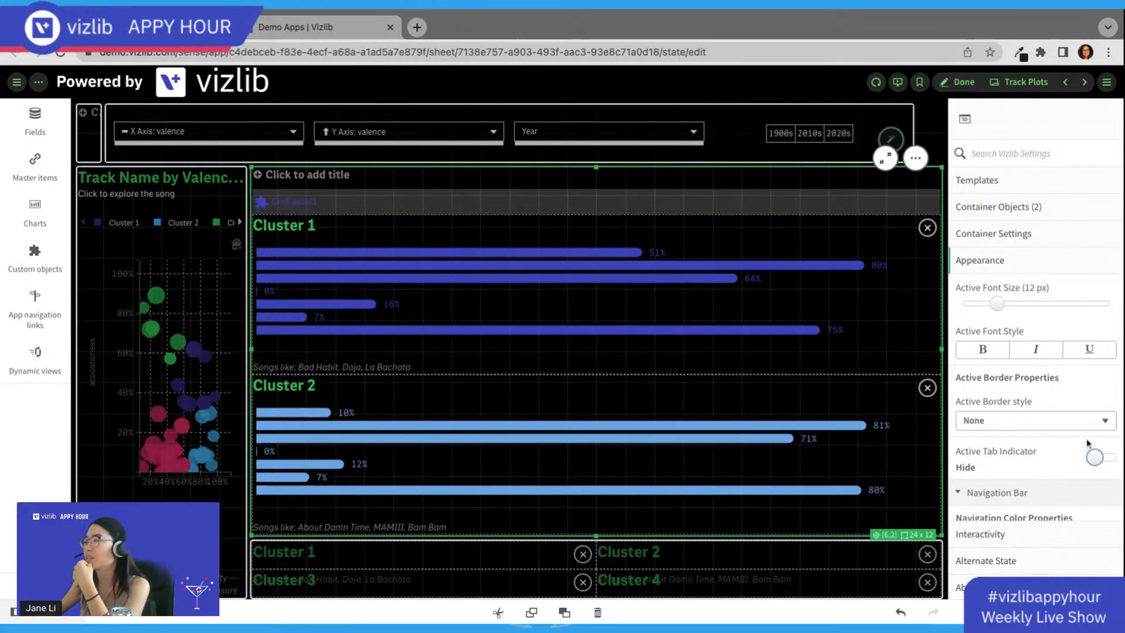
Step: Set the background opacity of the container's navigation bar to 0%
scroll(1041, 348, down, 3)
scroll(1038, 340, up, 1)
click(1027, 313)
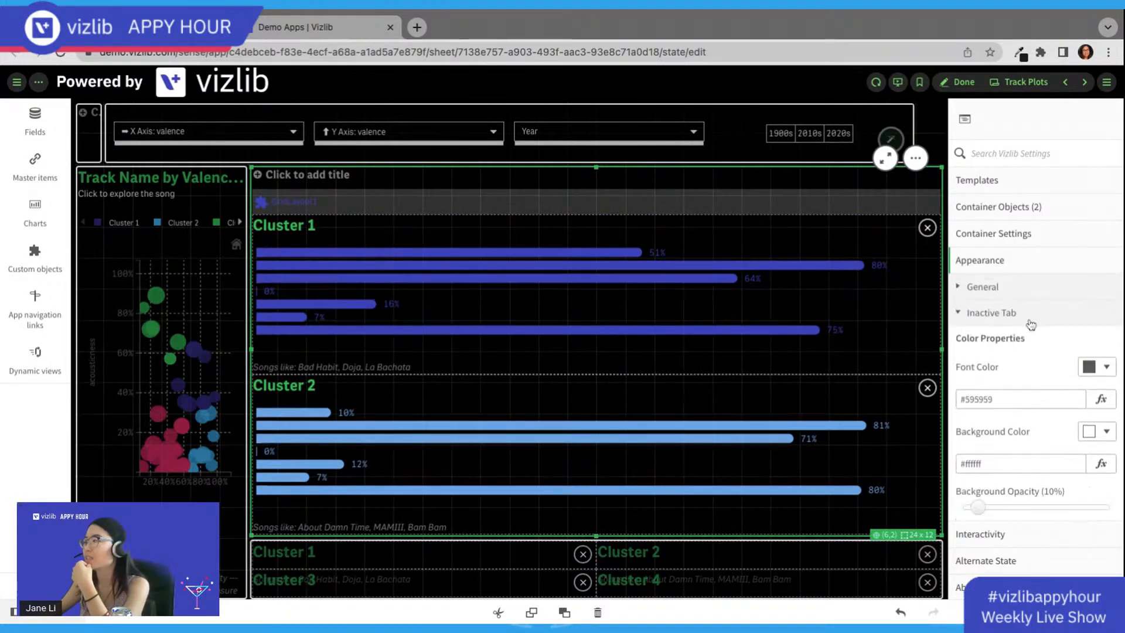
scroll(1055, 434, down, 3)
scroll(1055, 452, down, 2)
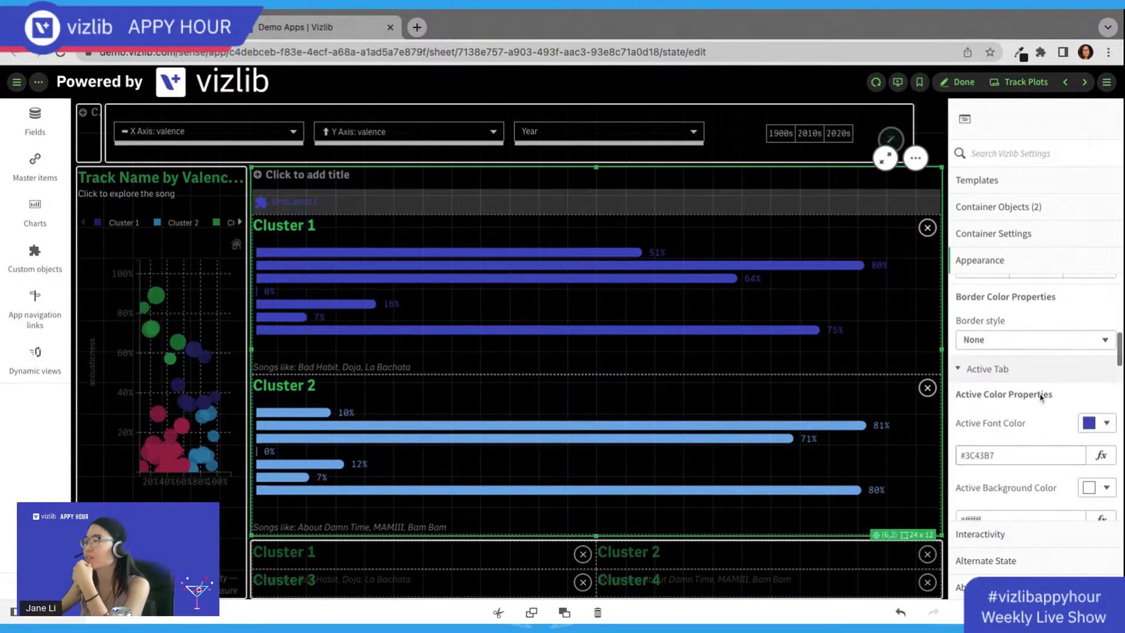
scroll(1040, 396, up, 5)
click(1023, 325)
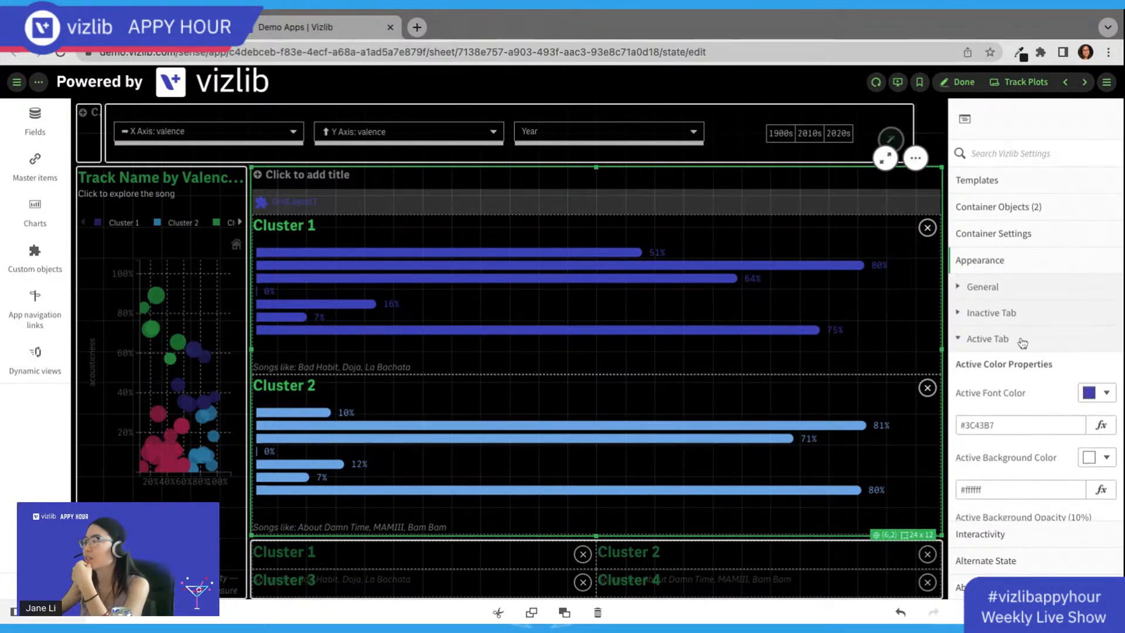
click(1023, 340)
scroll(1027, 388, down, 2)
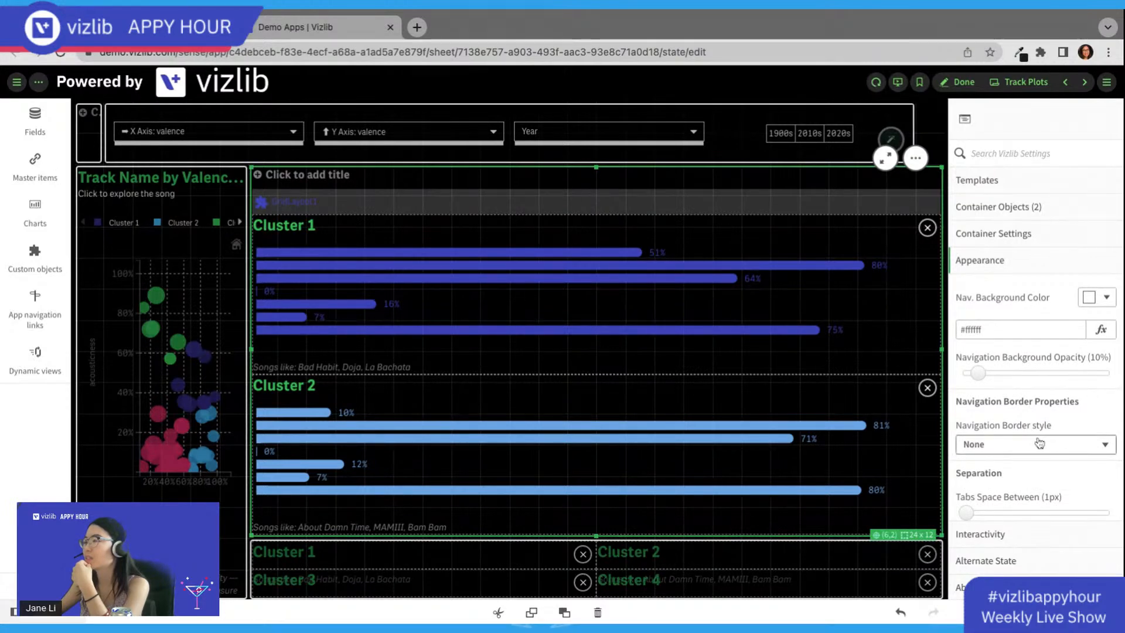
scroll(1079, 430, down, 2)
scroll(1075, 428, down, 3)
scroll(1059, 414, up, 7)
drag(978, 456, 959, 461)
Step: Try the Wrap option for overflowing tab text and restore the Ellipsis option
scroll(1062, 462, down, 5)
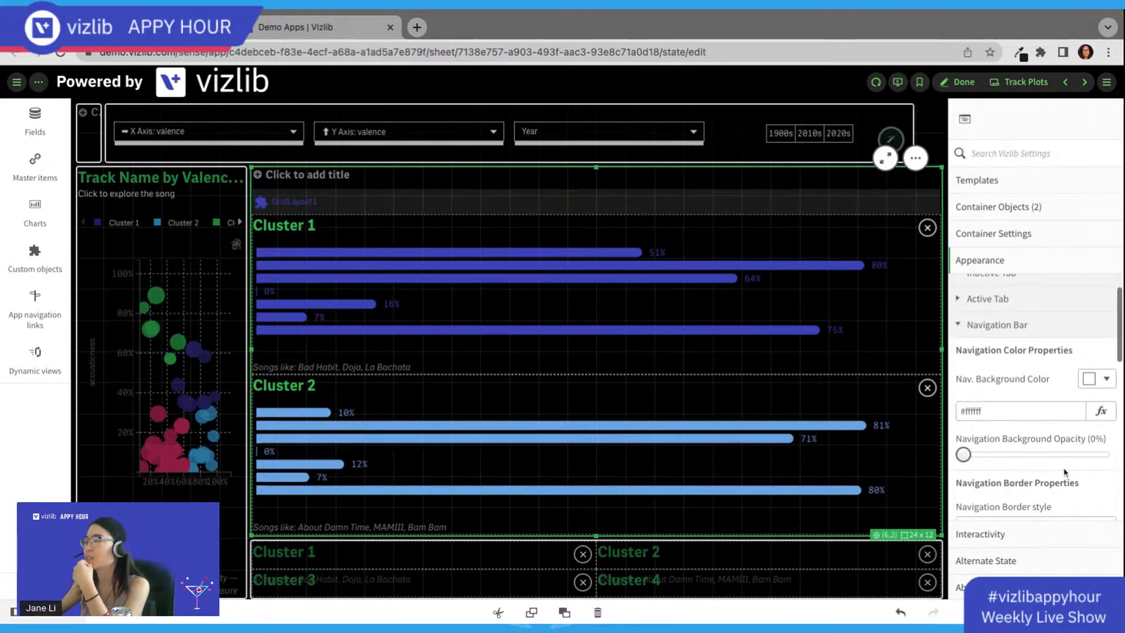
scroll(1055, 381, down, 3)
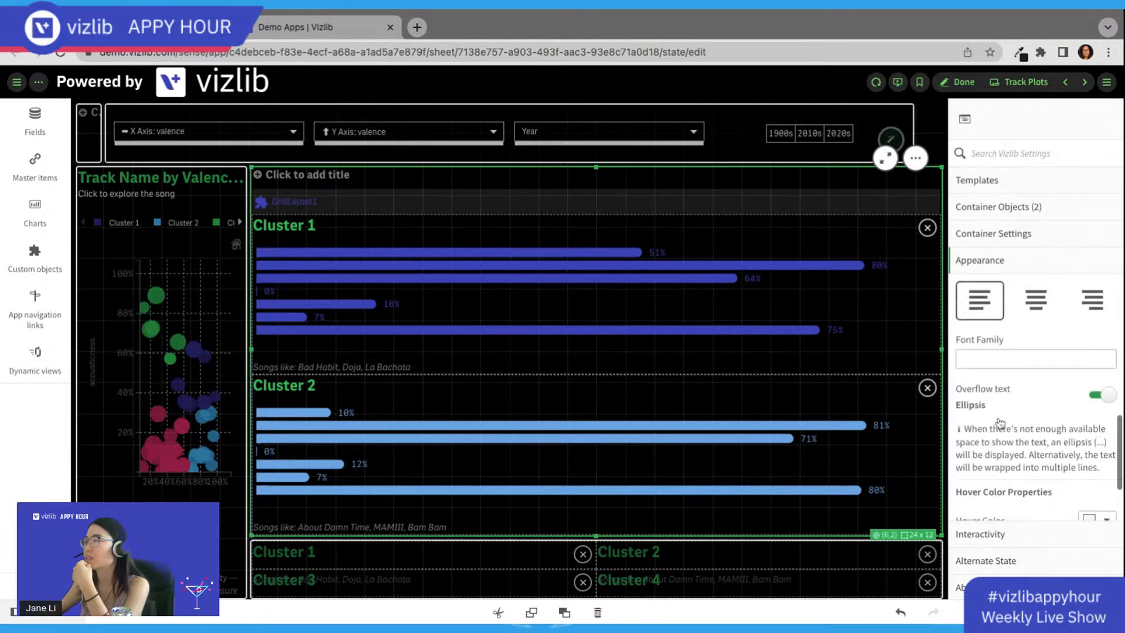
click(1109, 395)
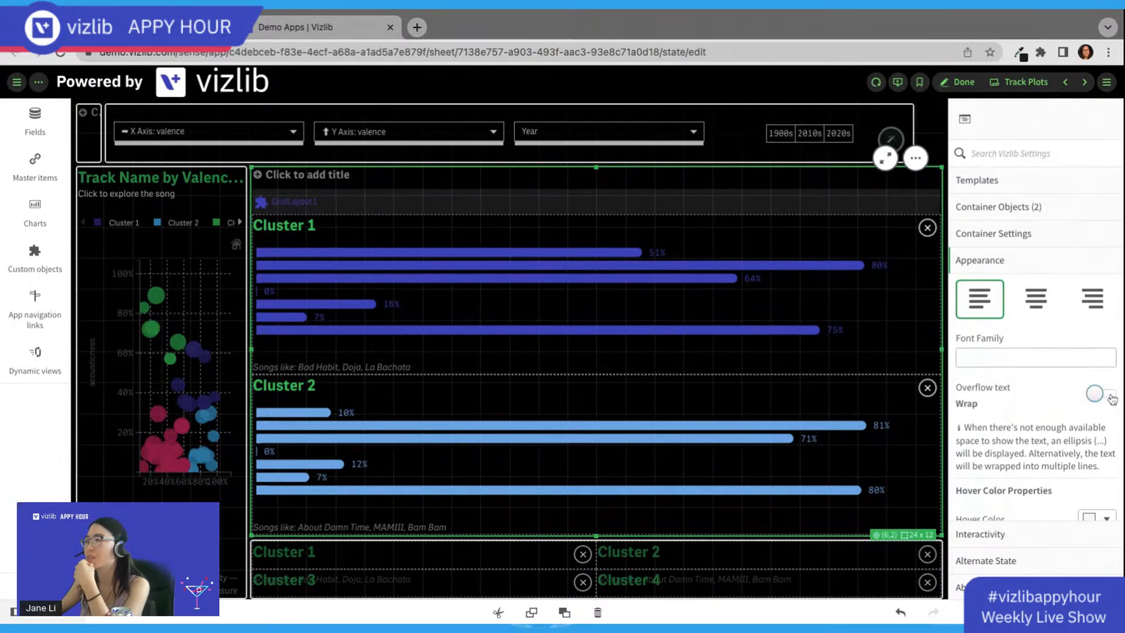
click(1110, 395)
scroll(1079, 410, down, 2)
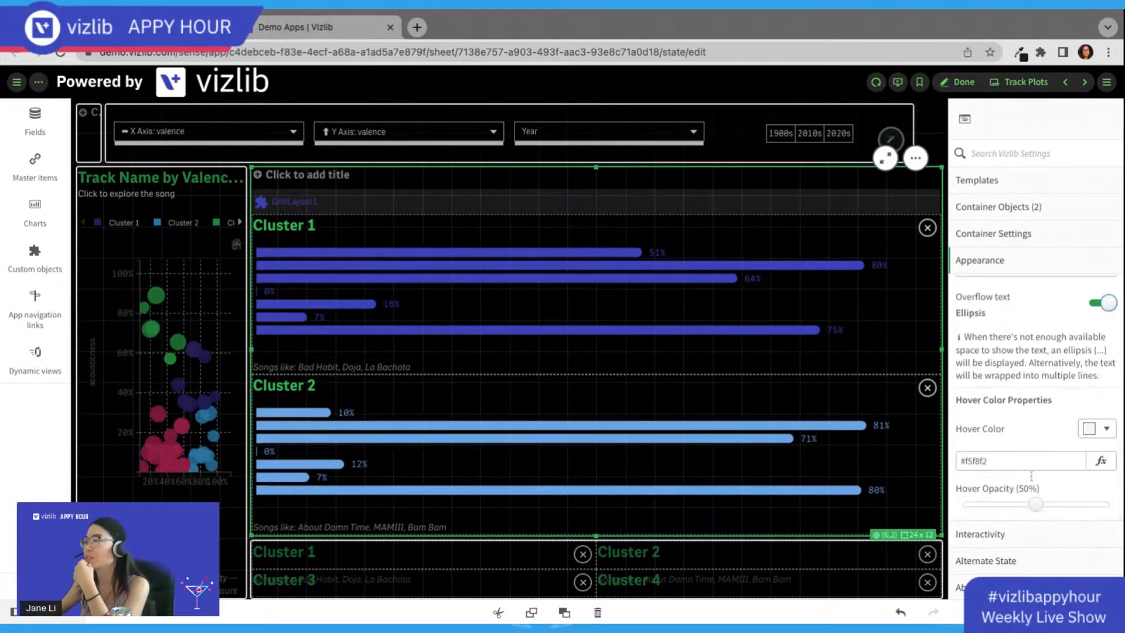
Step: Set the container mode to Hidden to remove the tab bar, keeping the container always shown
click(990, 534)
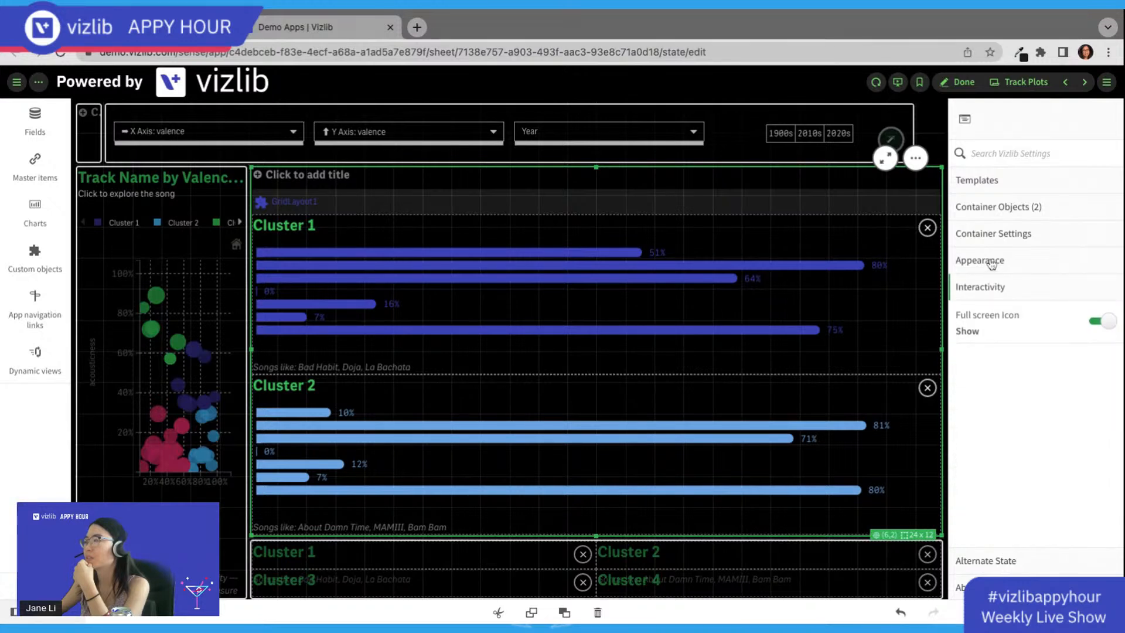
click(992, 264)
click(1000, 237)
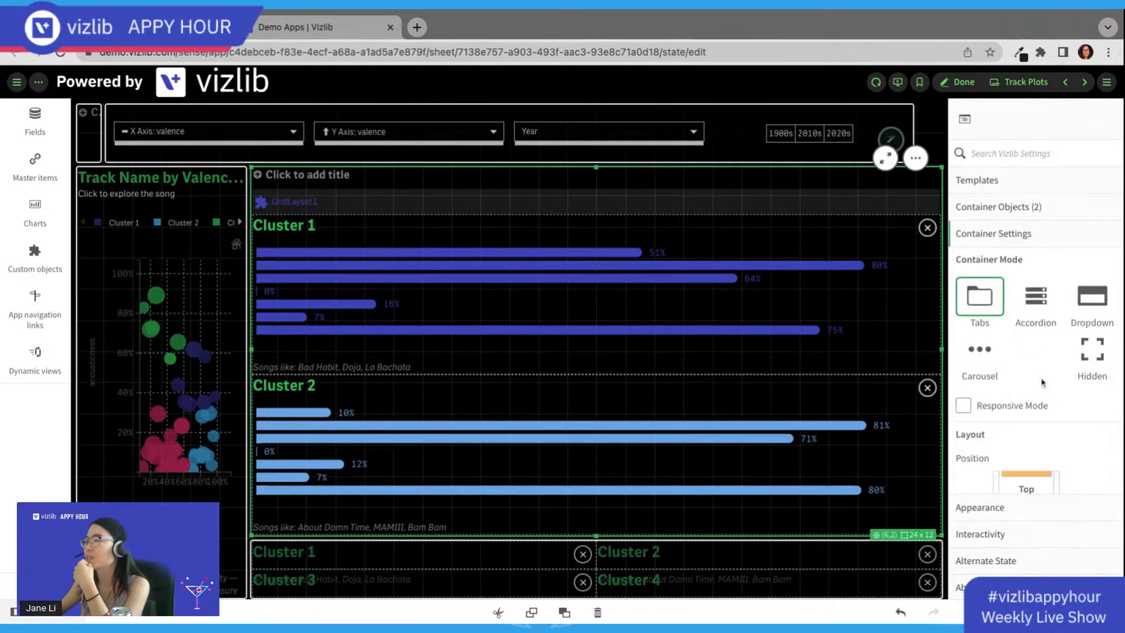
scroll(1018, 364, down, 3)
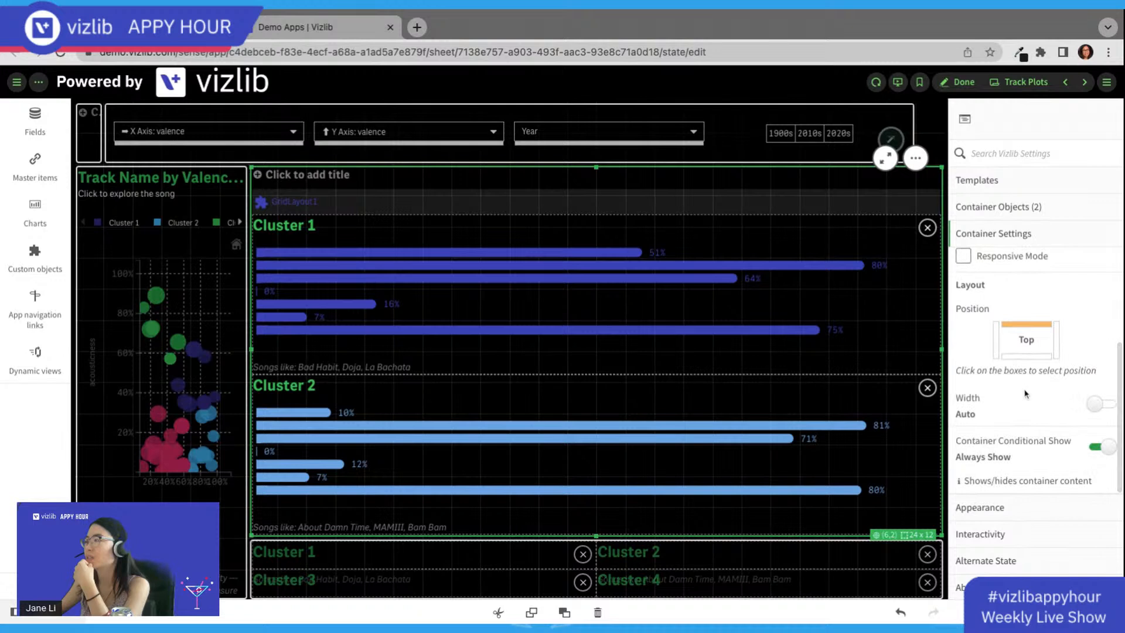
click(1090, 450)
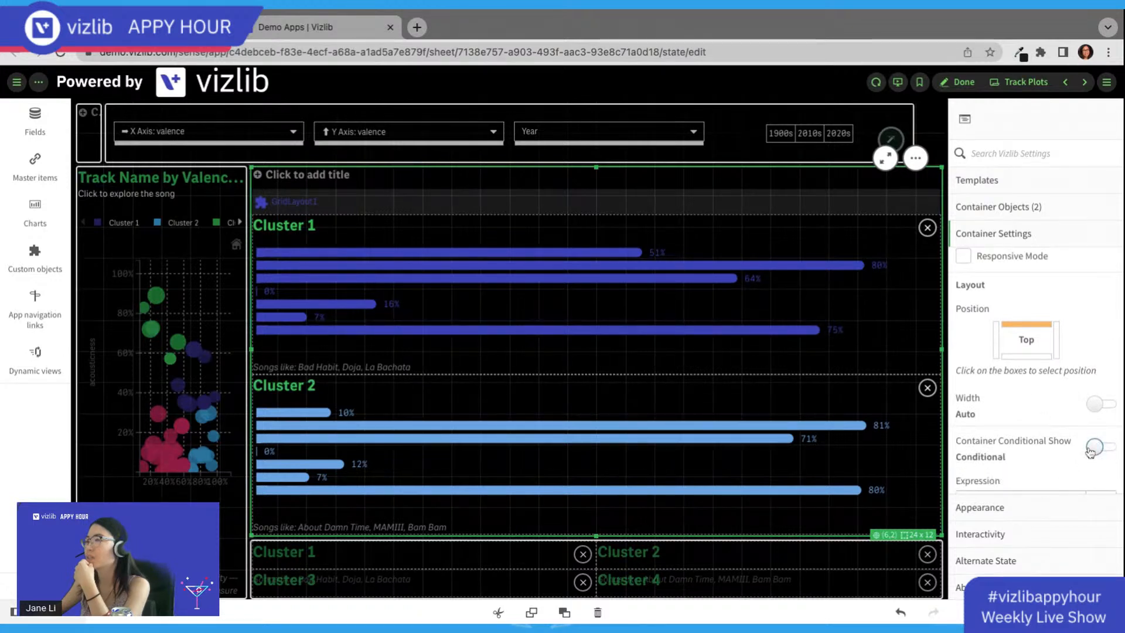
click(1093, 440)
scroll(1055, 405, up, 3)
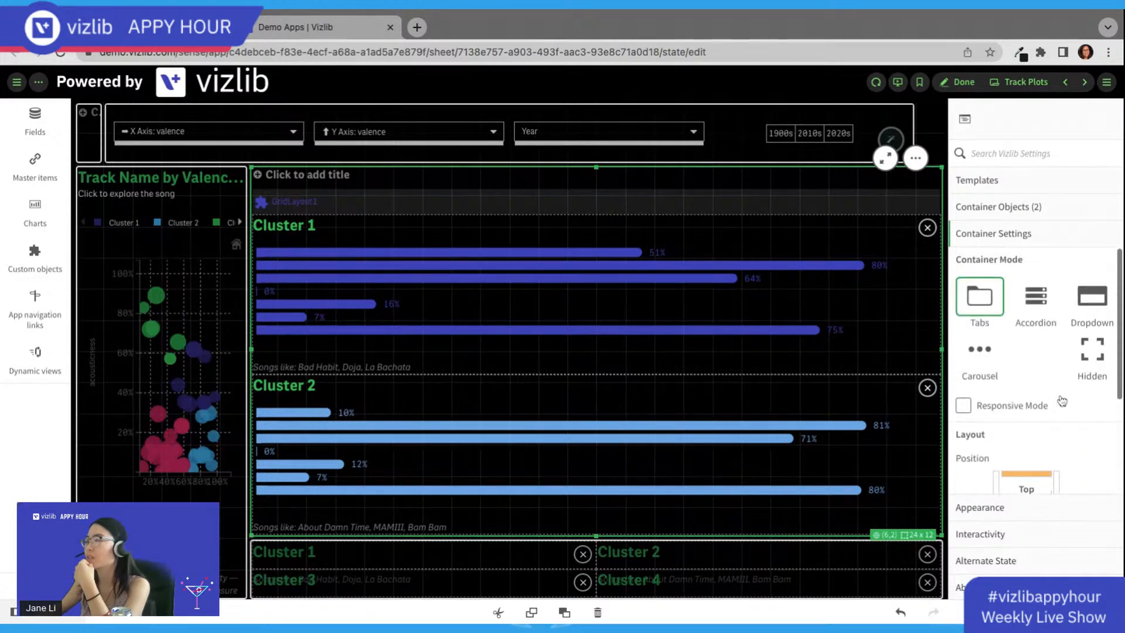
click(1074, 366)
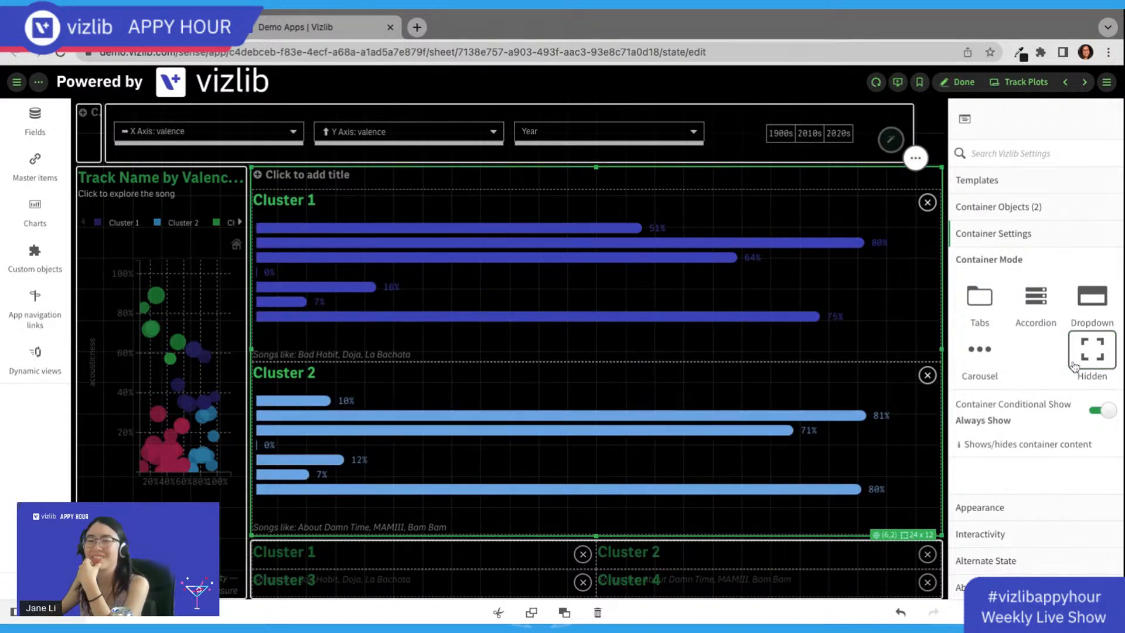
Step: Try the Tabs and Accordion modes on the container and restore the Hidden mode
click(979, 297)
click(1026, 309)
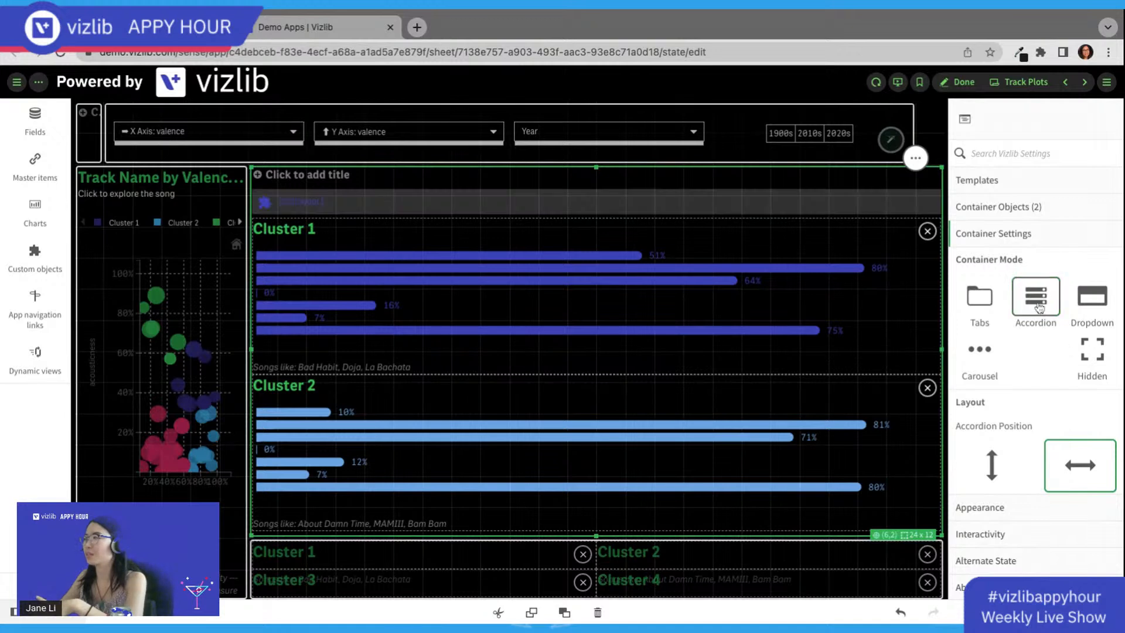
scroll(1047, 450, down, 2)
scroll(1028, 426, up, 2)
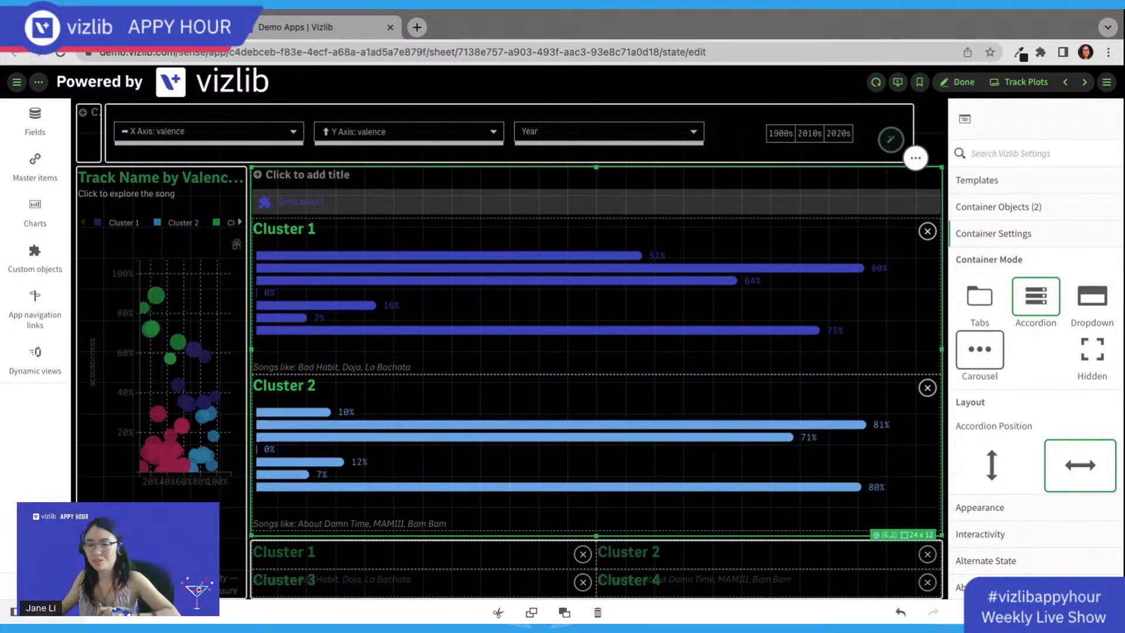
click(1093, 349)
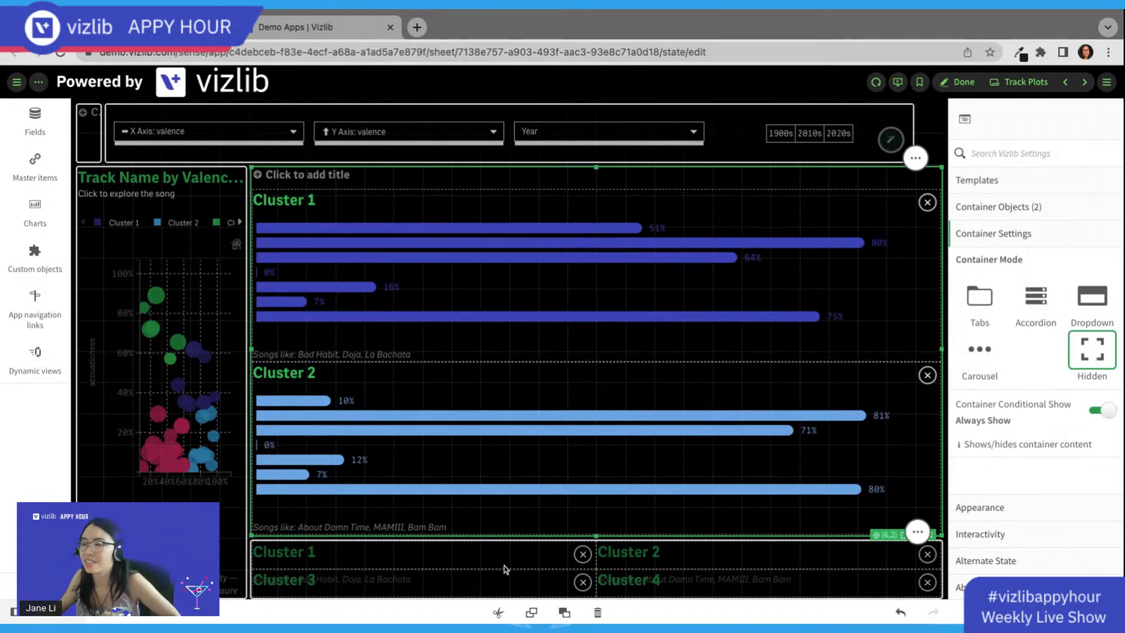
Step: Shorten the two-cluster container to three grid rows and extend the four-cluster container upward to fill the freed space
drag(596, 536, 597, 270)
click(569, 569)
drag(595, 541, 596, 260)
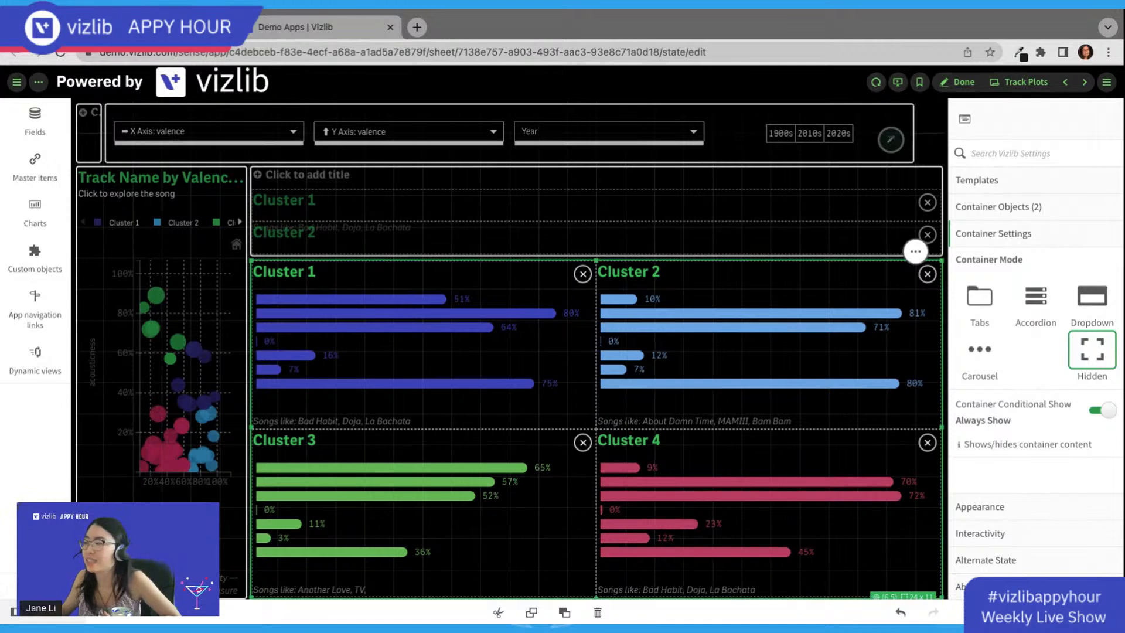
Step: View the container's version and licence information, and search the custom objects for "contain"
click(984, 587)
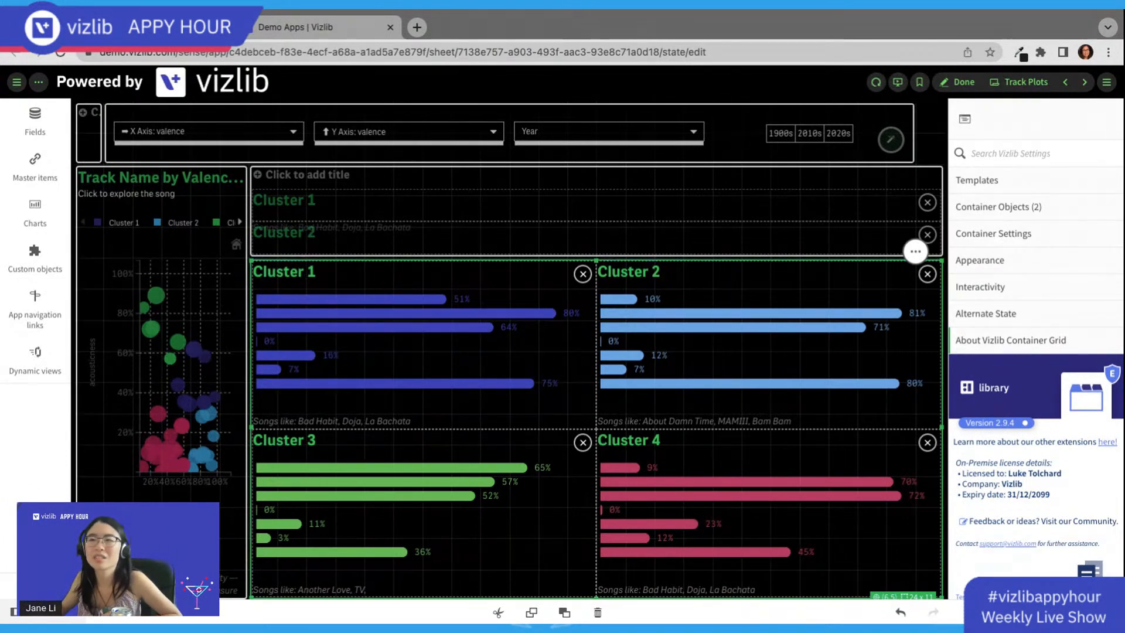
click(29, 256)
click(150, 112)
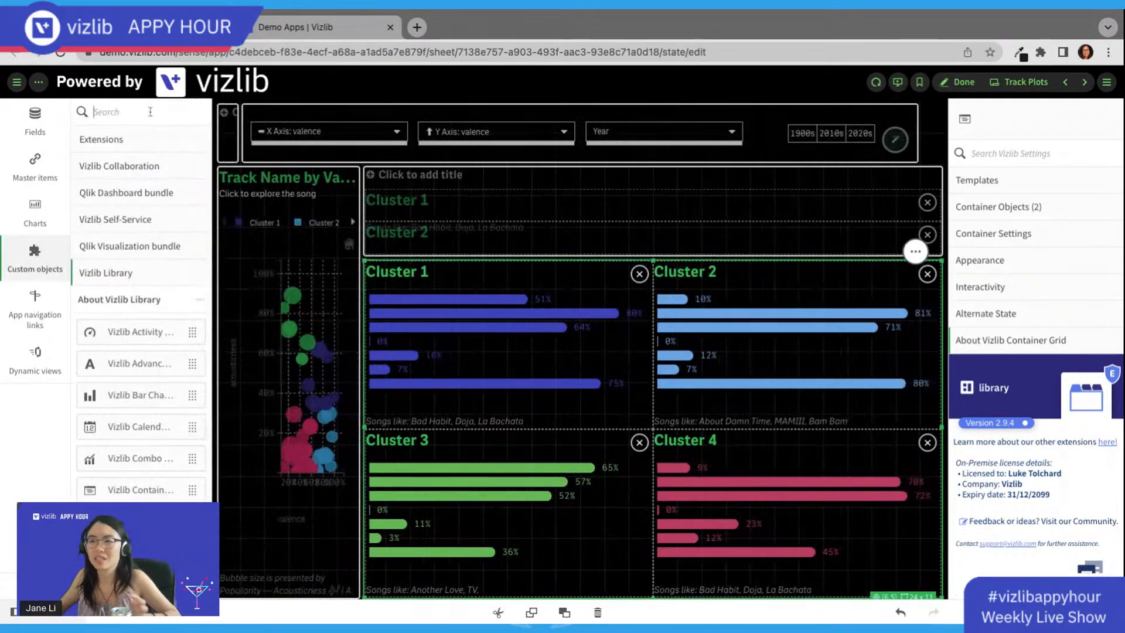
text(contain)
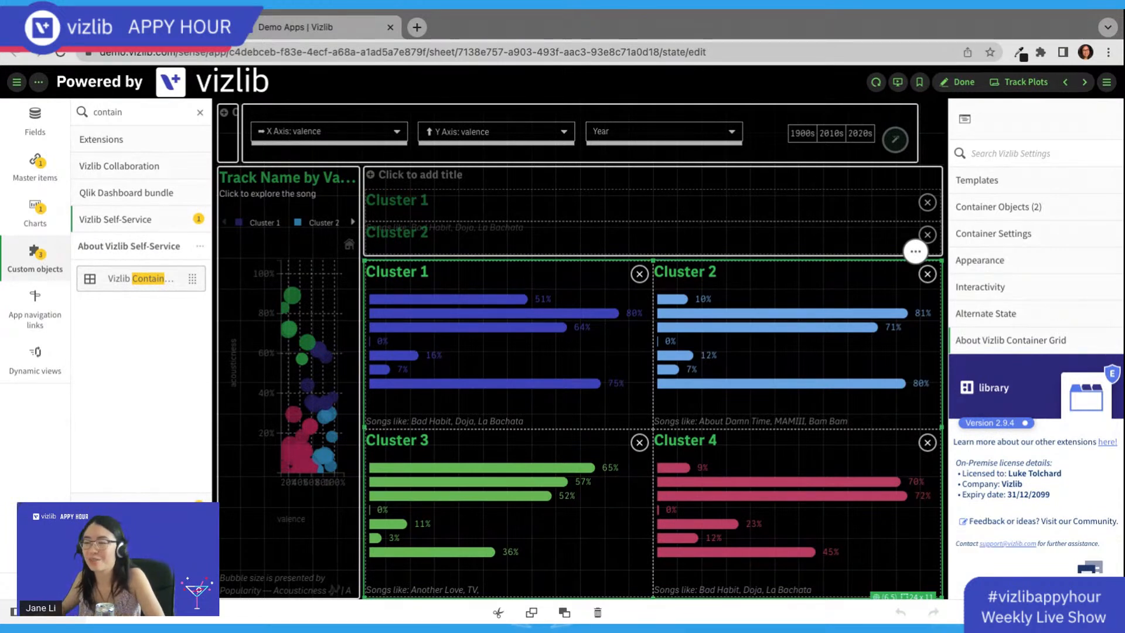
click(20, 259)
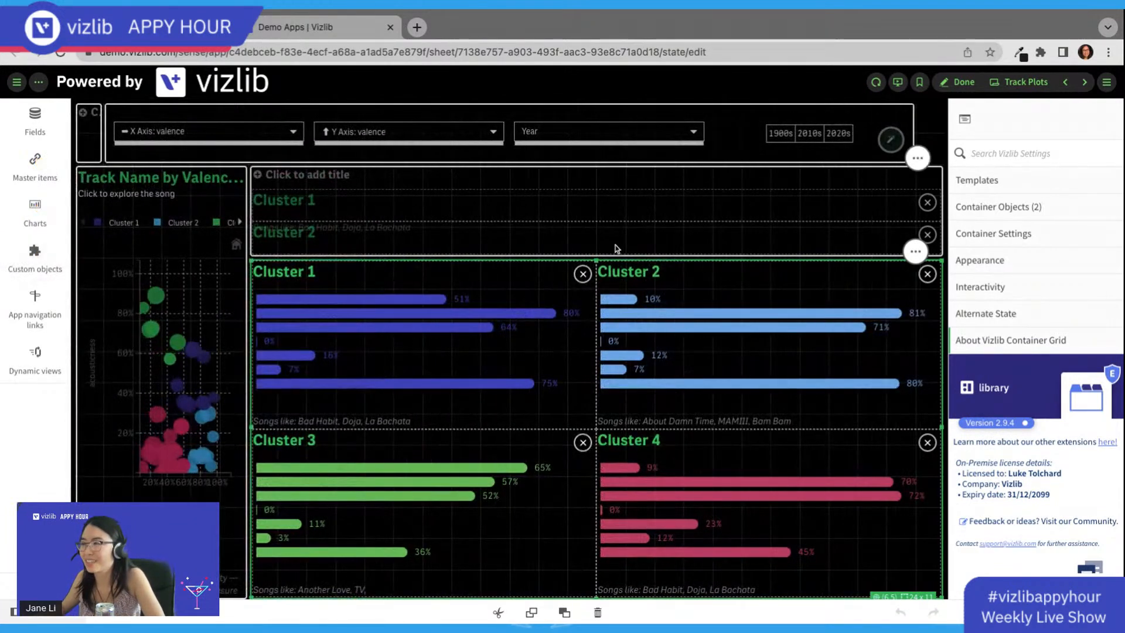
Step: Look through the charts on the Your Music Story (scrollable) sheet and return to the Track Plots sheet
click(1064, 83)
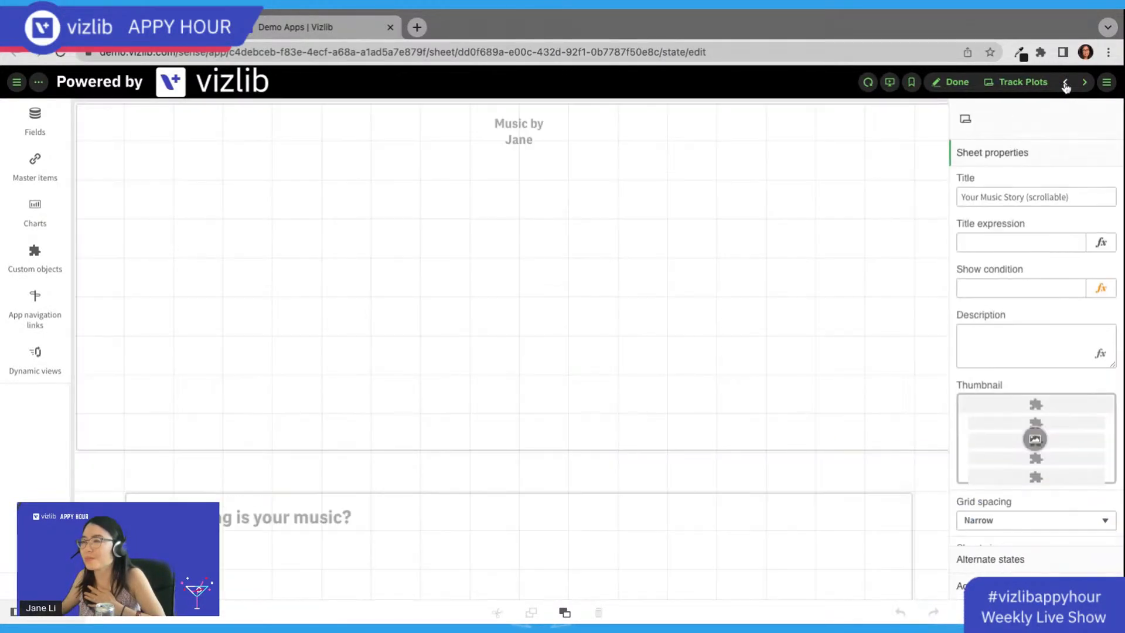
scroll(709, 349, down, 3)
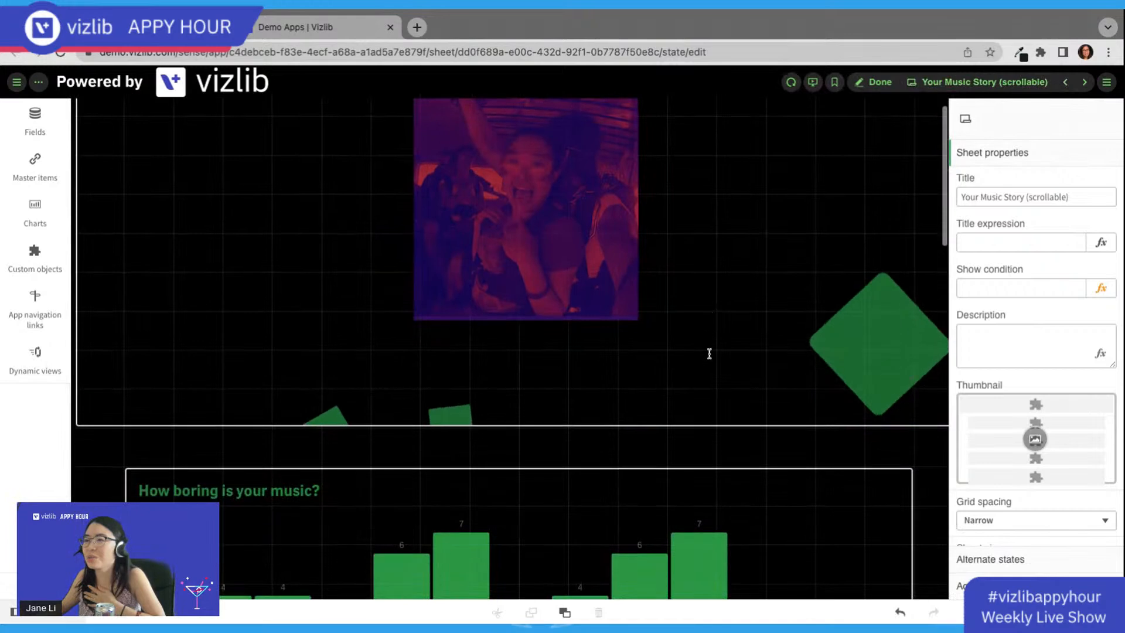
scroll(709, 353, down, 2)
scroll(668, 370, down, 3)
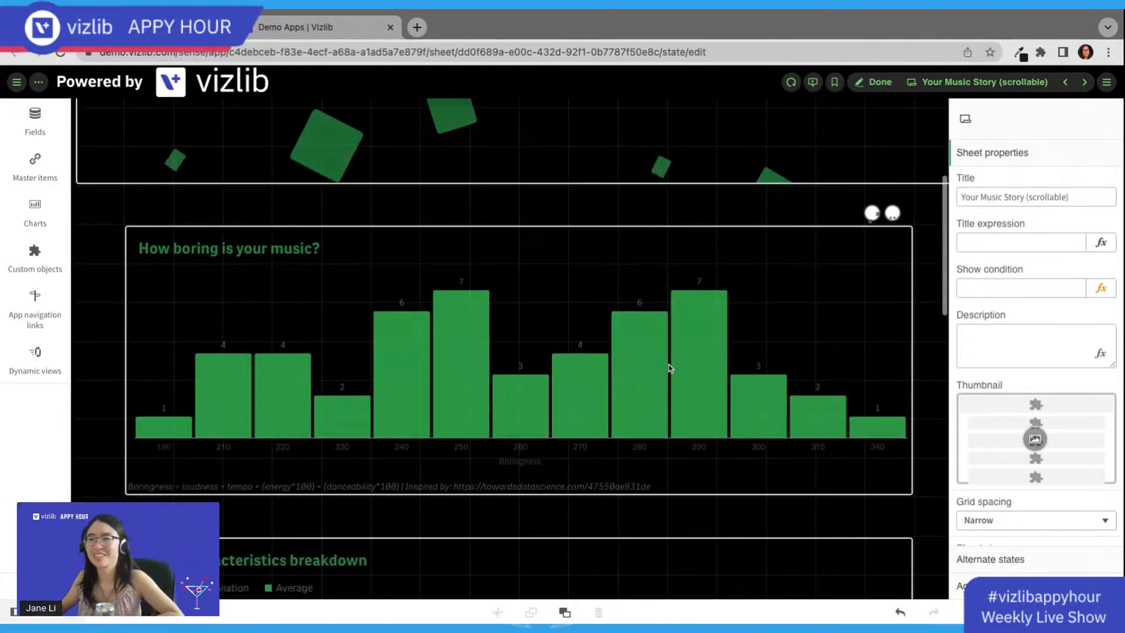
click(646, 246)
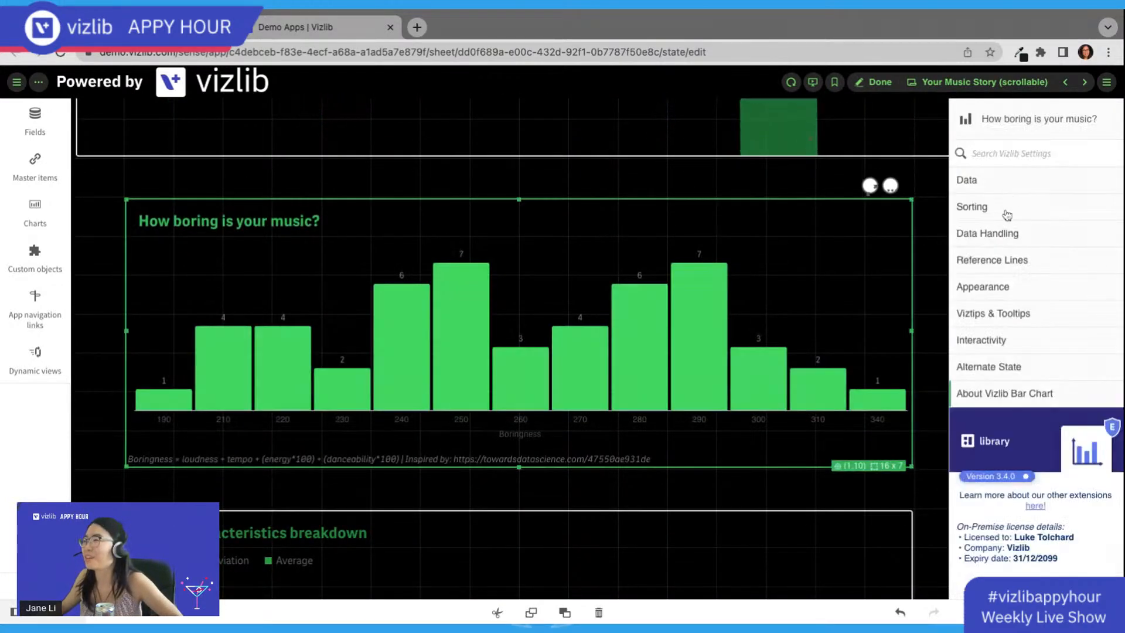
scroll(762, 451, down, 5)
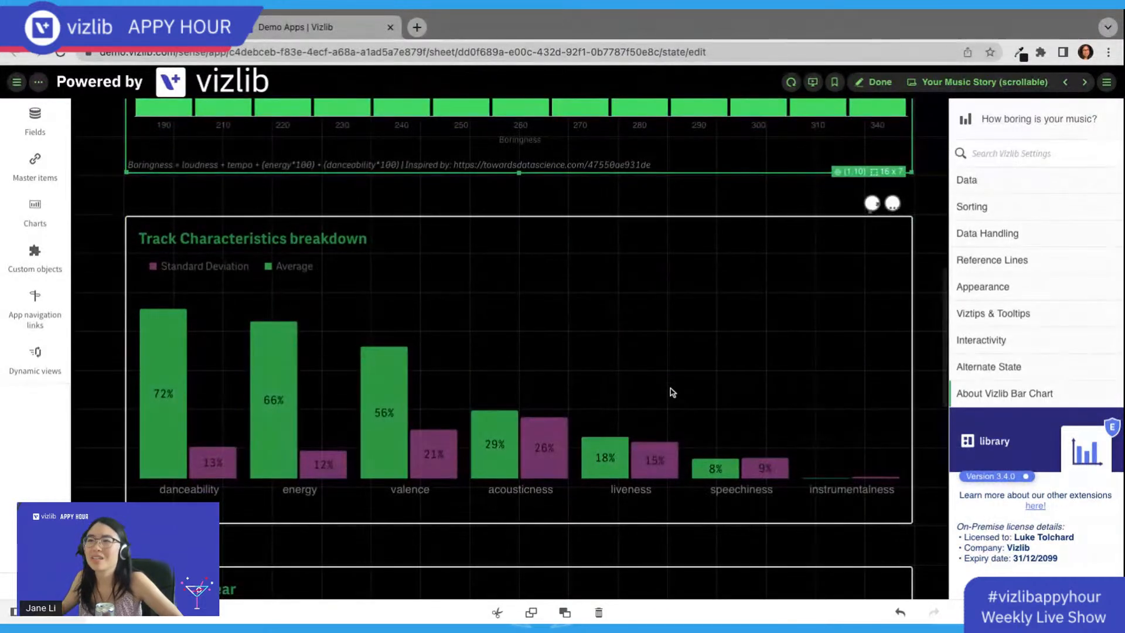
click(656, 457)
scroll(657, 457, down, 8)
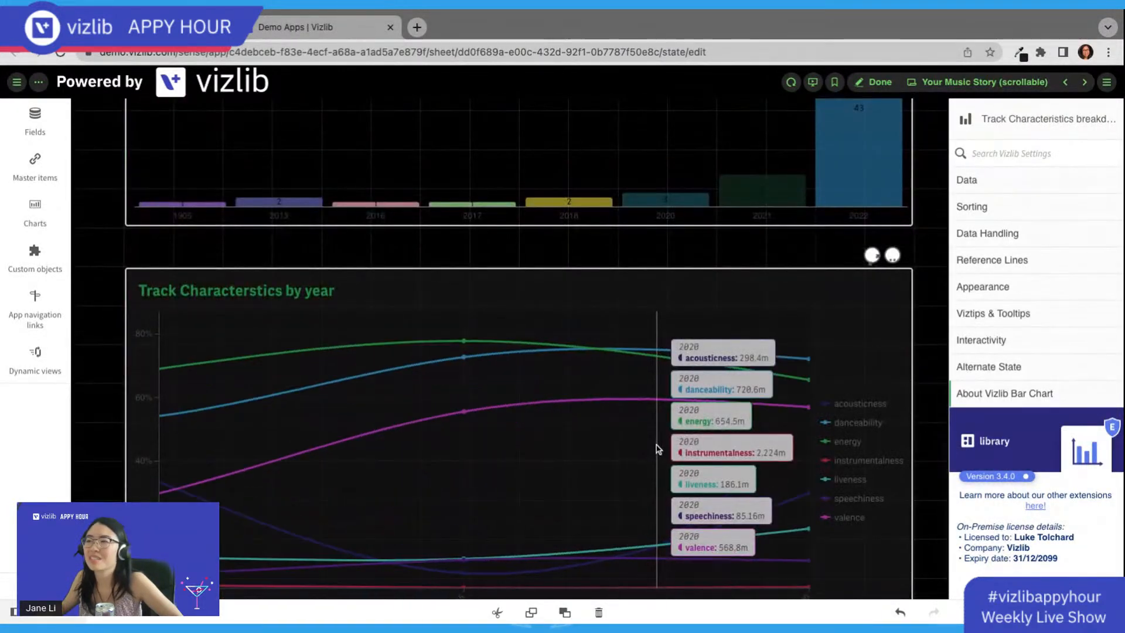
scroll(731, 163, up, 5)
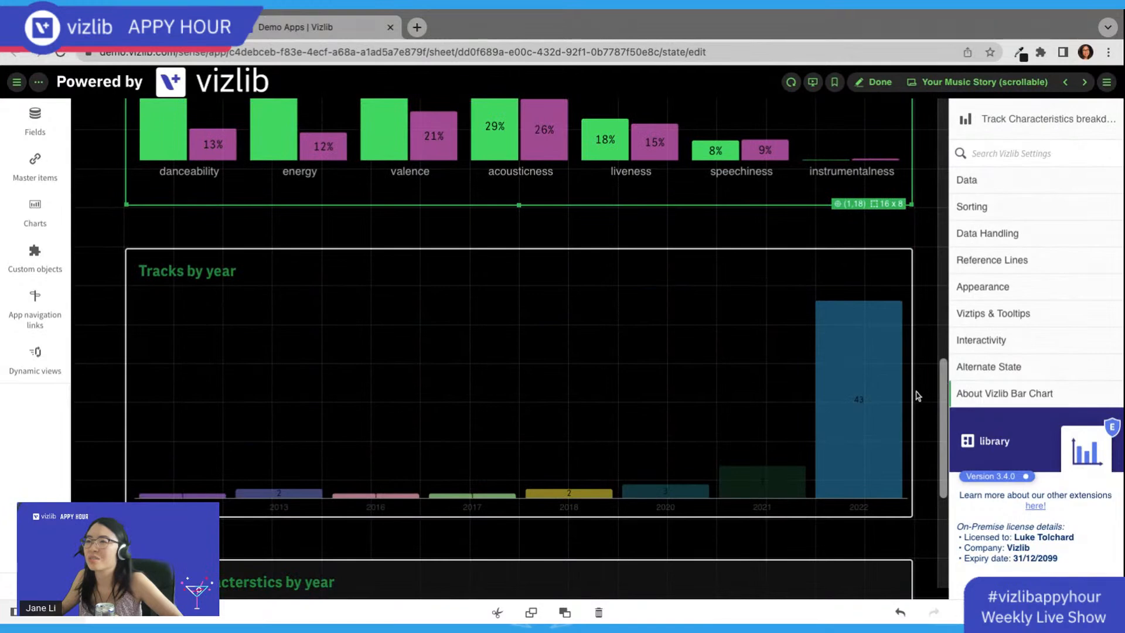
scroll(919, 396, down, 5)
scroll(918, 387, up, 5)
scroll(918, 384, down, 5)
scroll(918, 382, up, 10)
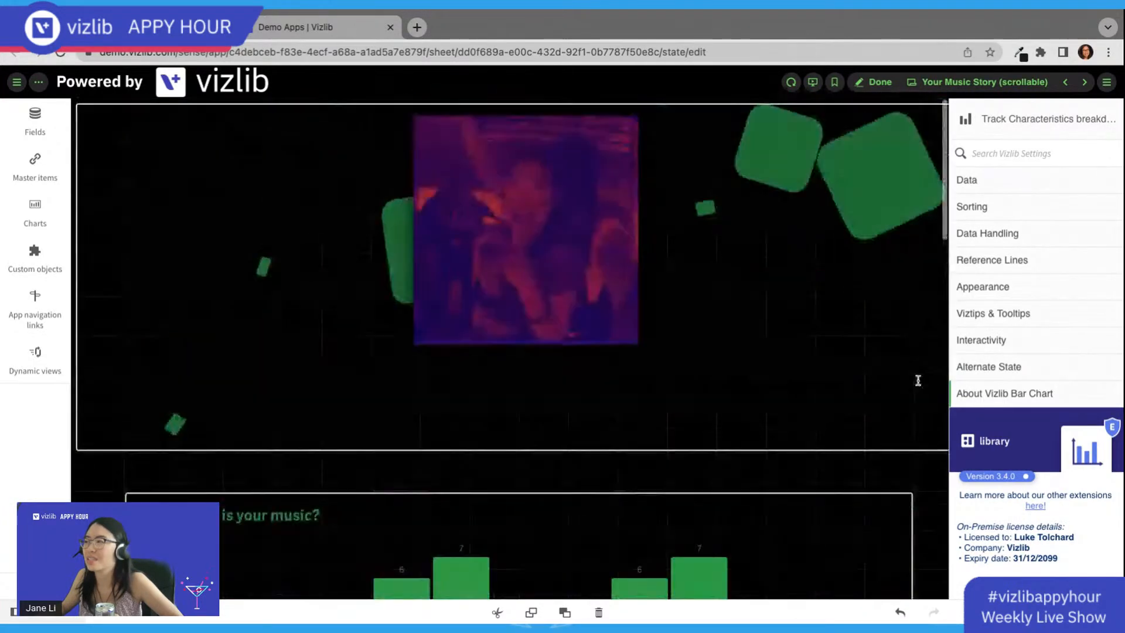
click(1085, 84)
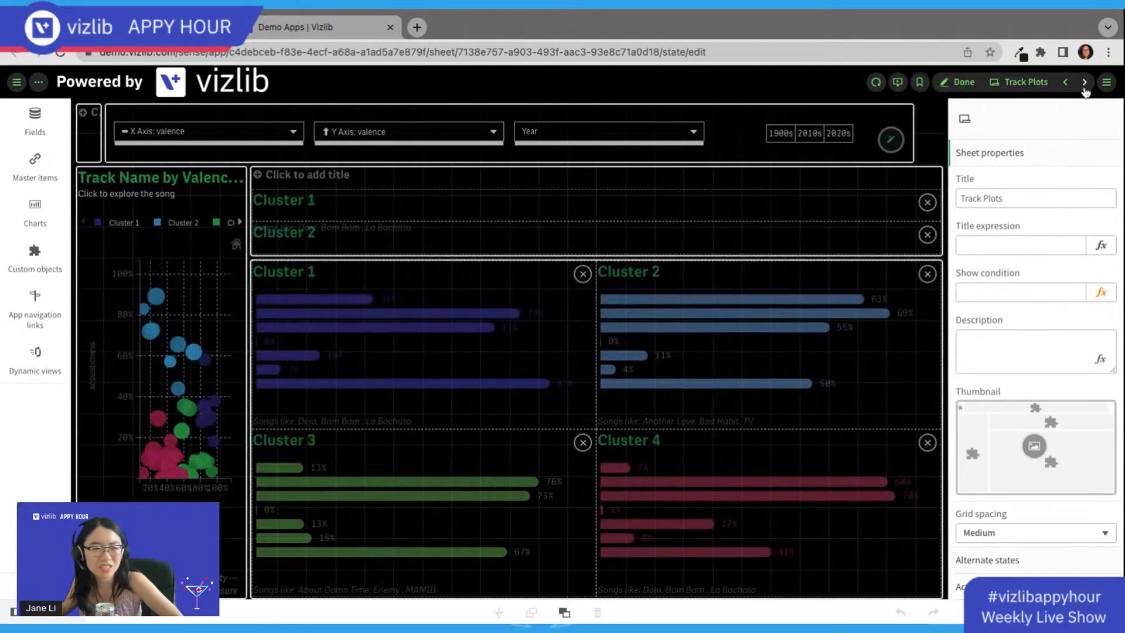
Step: Shrink the four-cluster container to the sheet's lower edge and the two-cluster container to a single grid row
mouse_move(223, 167)
click(631, 273)
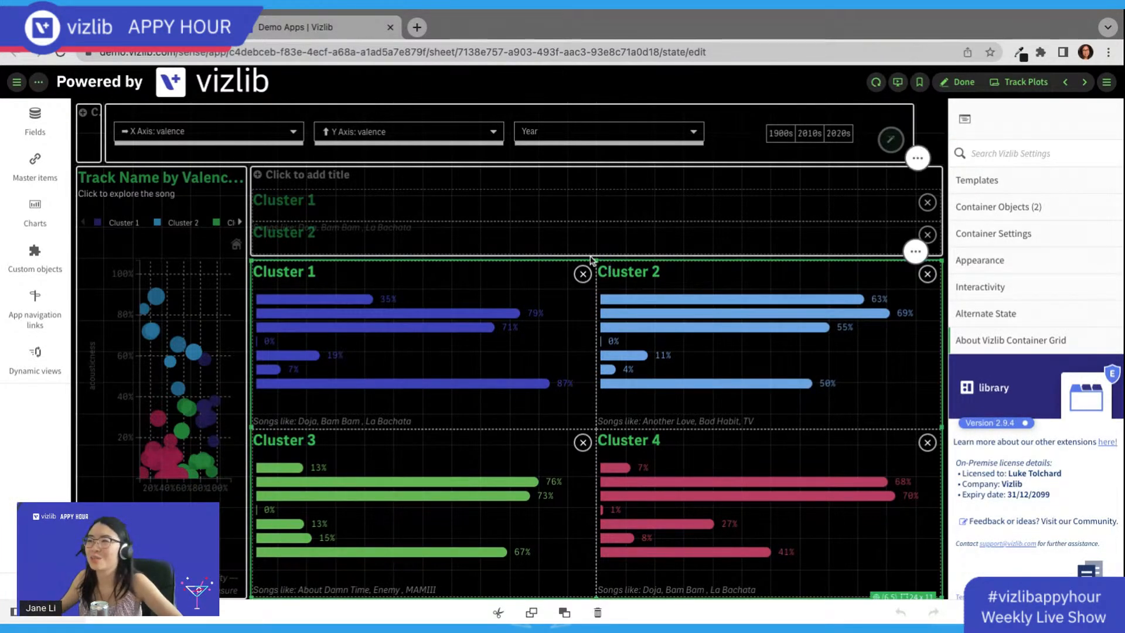
drag(598, 261, 598, 574)
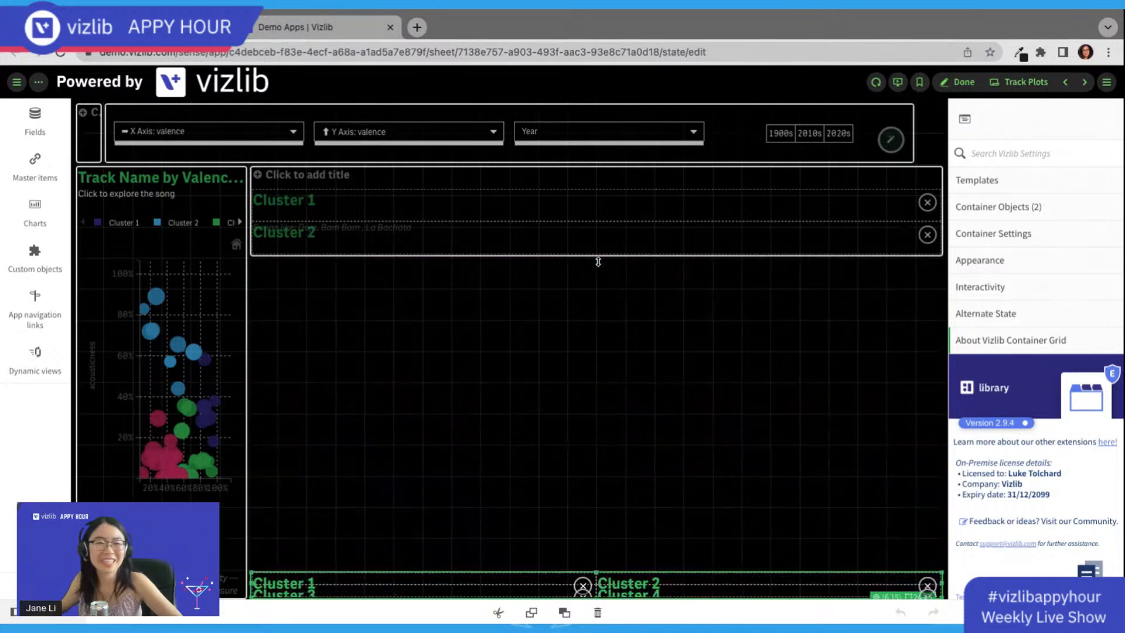
click(606, 242)
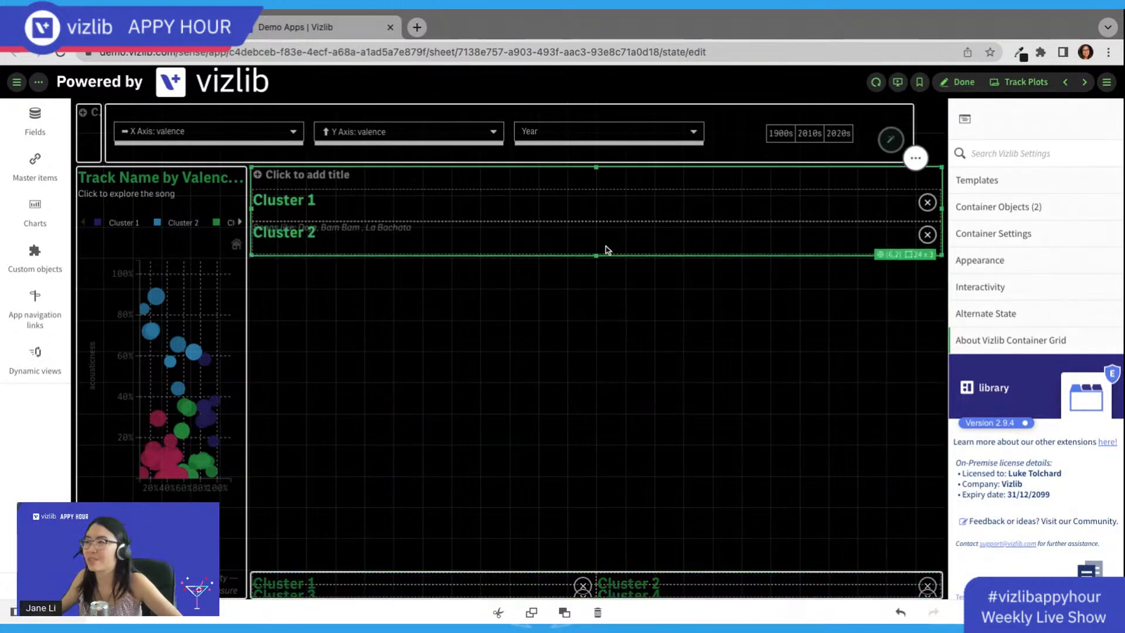
drag(595, 256, 595, 257)
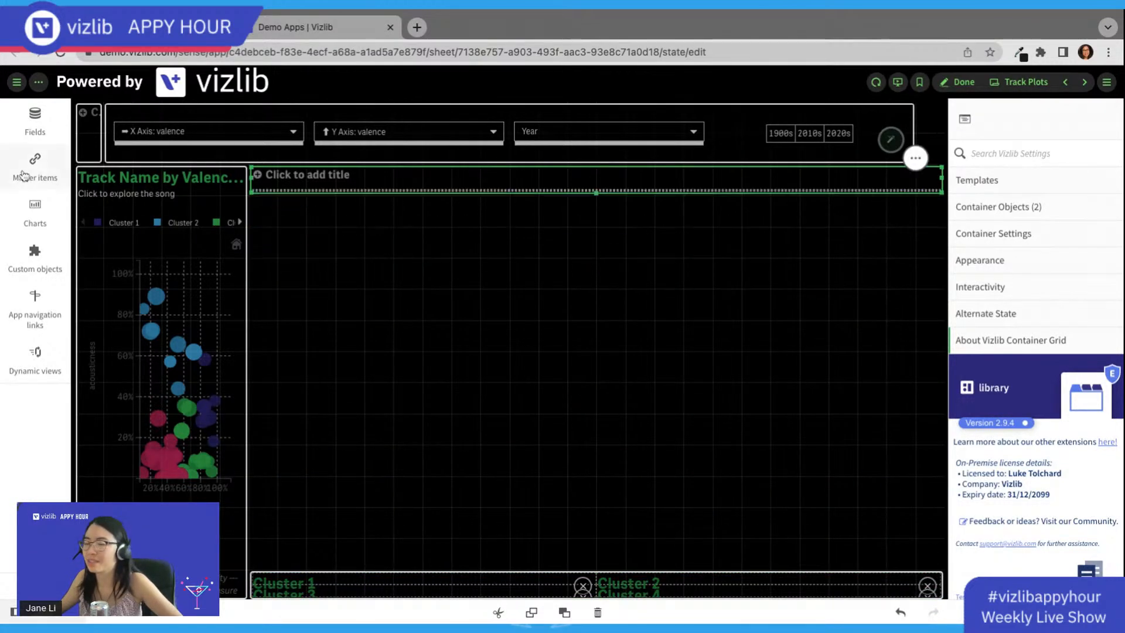
Step: Find the Vizlib Custom Report object with the search term "cu" and place it in the empty area between the containers
click(37, 257)
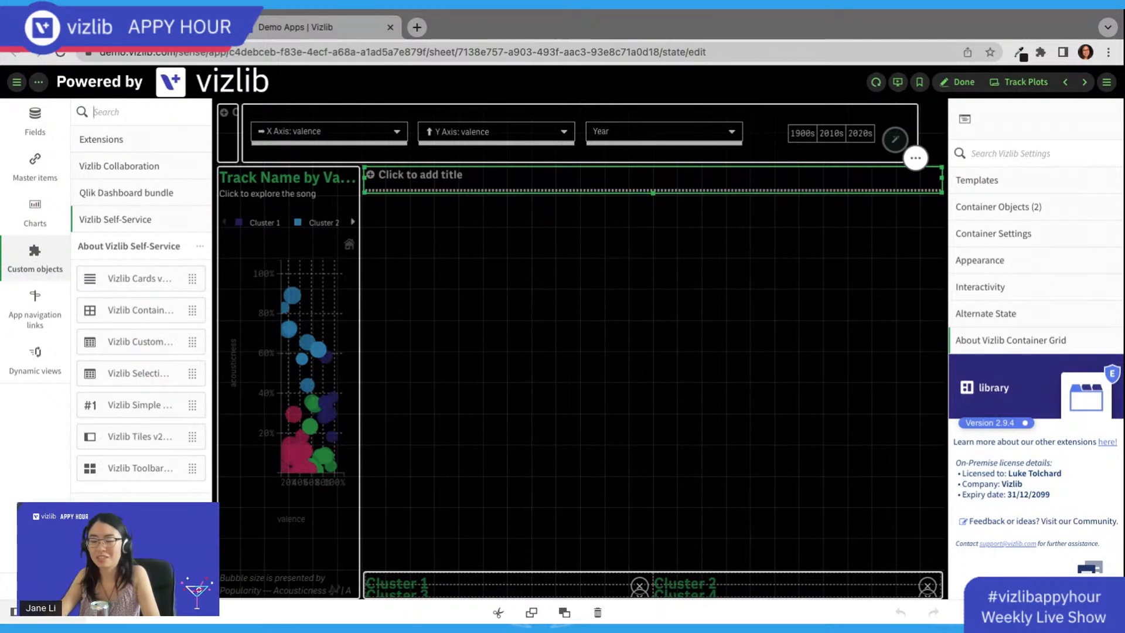
text(cu)
drag(139, 279, 667, 361)
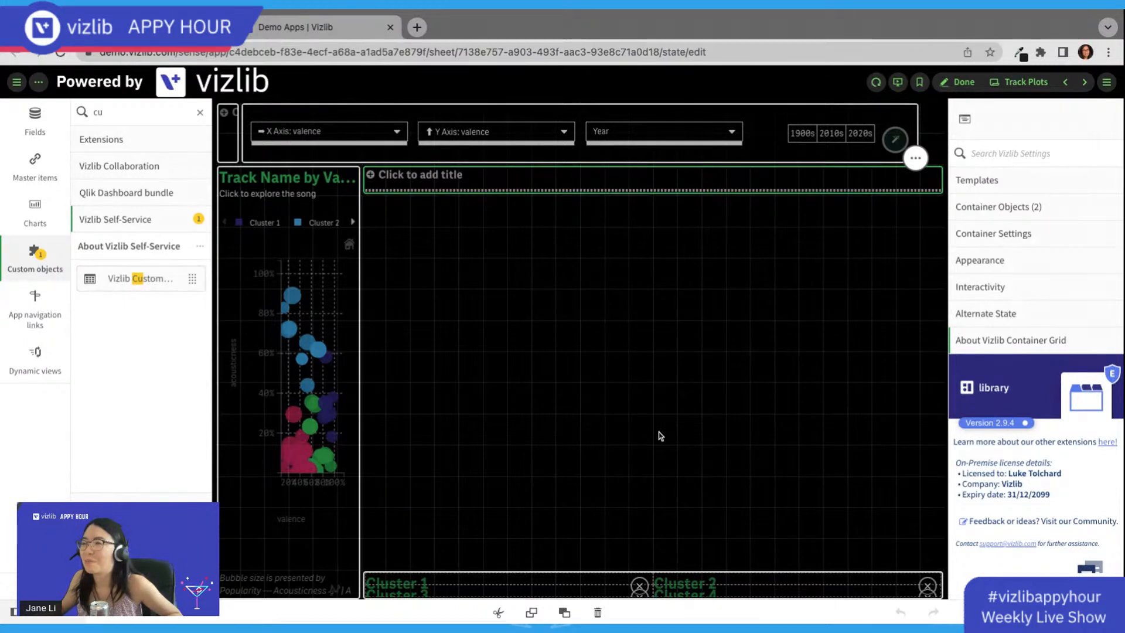
drag(142, 277, 284, 148)
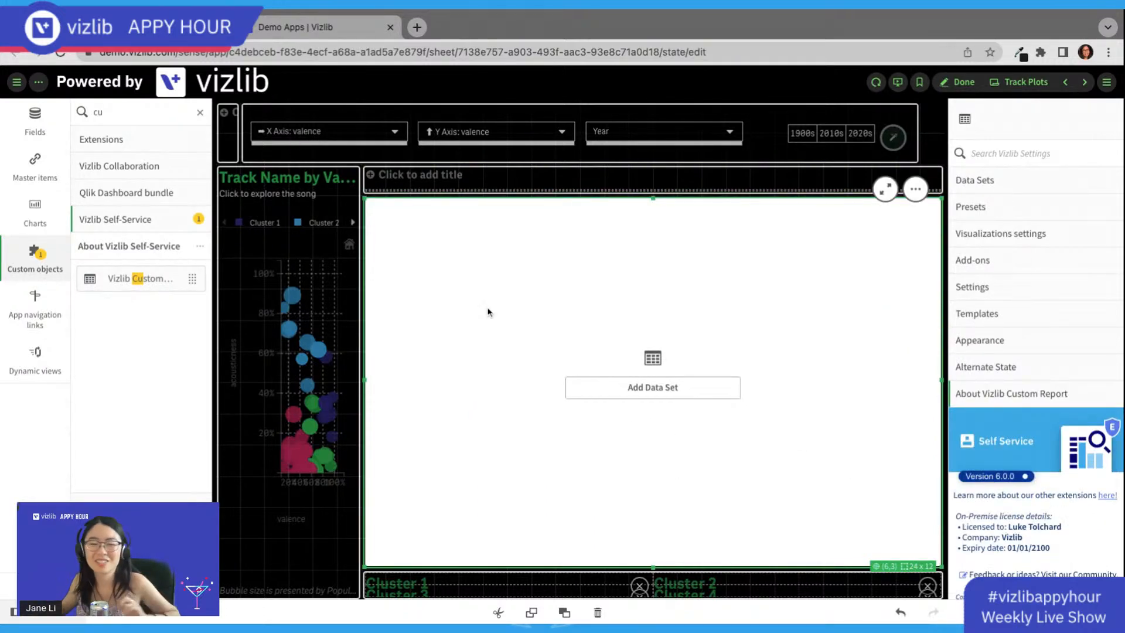
Step: Start a data set for the custom report and add the Popularity and Track Length dimensions
click(676, 384)
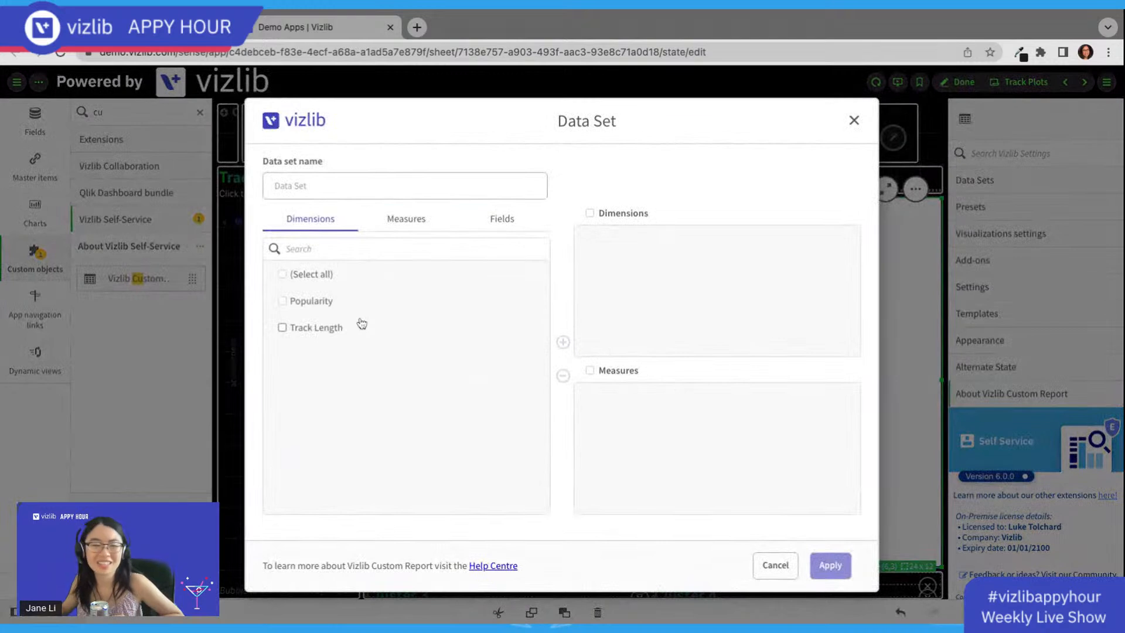
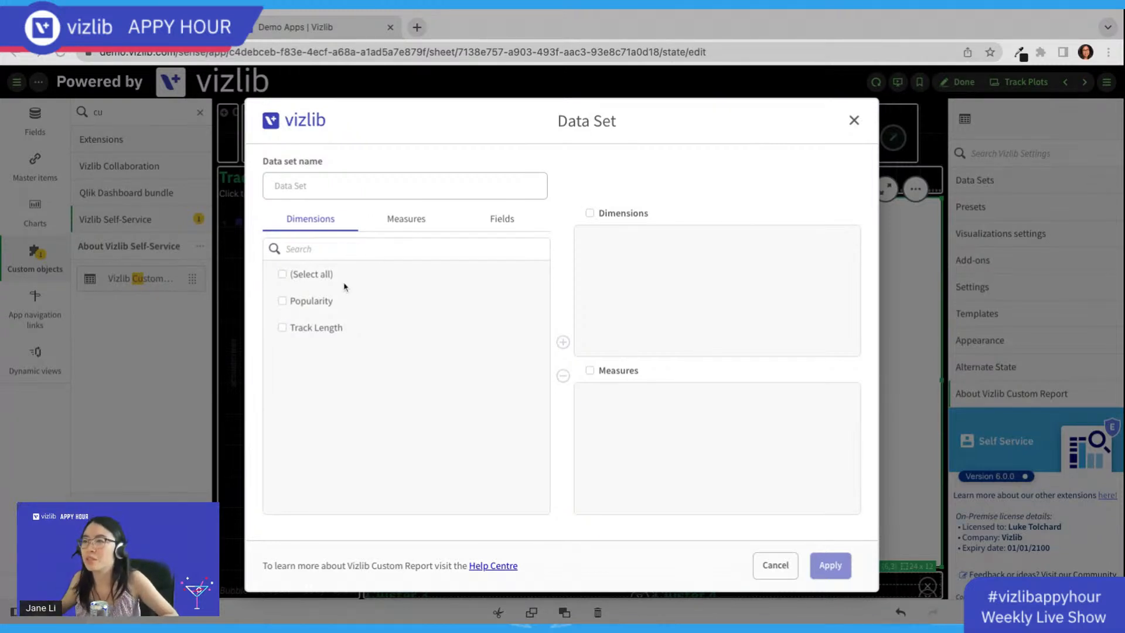
click(286, 302)
click(283, 328)
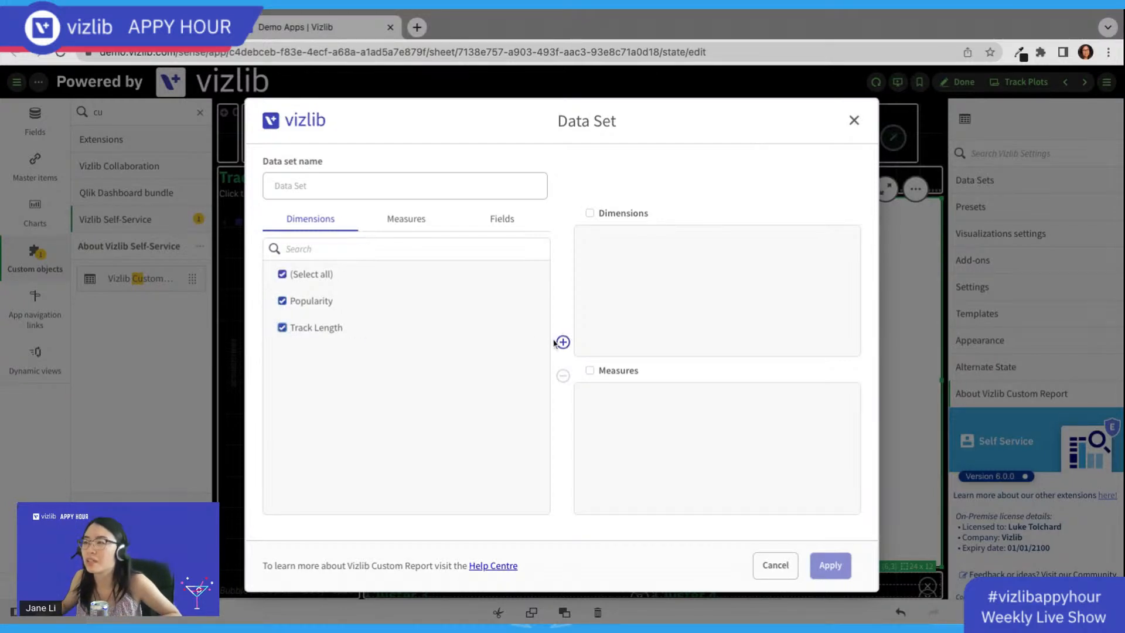
click(563, 343)
Step: Add the Avg Audio Feature measure to the data set
click(403, 220)
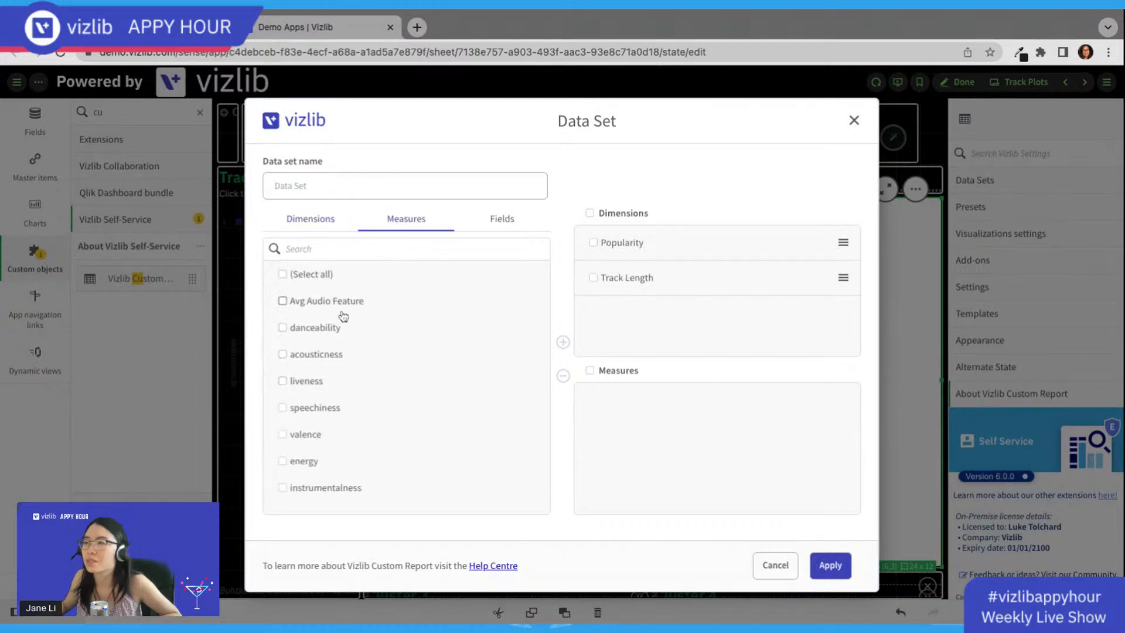
click(324, 306)
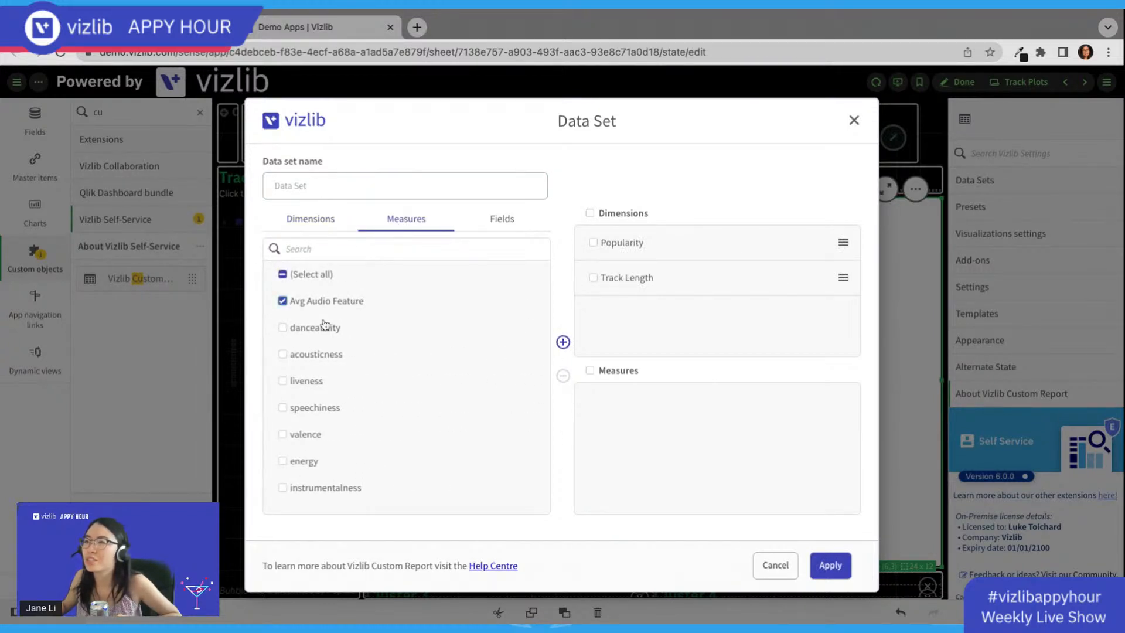
click(563, 342)
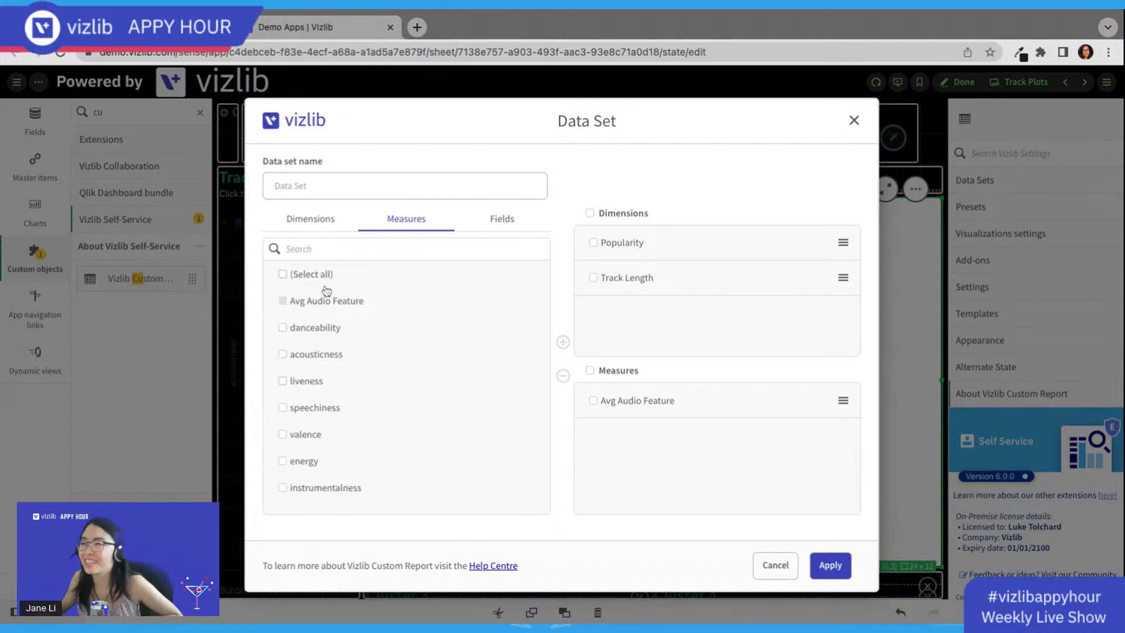
Step: Add the measures danceability, acousticness, liveness, speechiness, valence, energy and instrumentalness plus the album_type field as a dimension to the data set
click(283, 328)
click(283, 354)
click(283, 381)
click(283, 407)
click(283, 434)
click(283, 461)
click(283, 488)
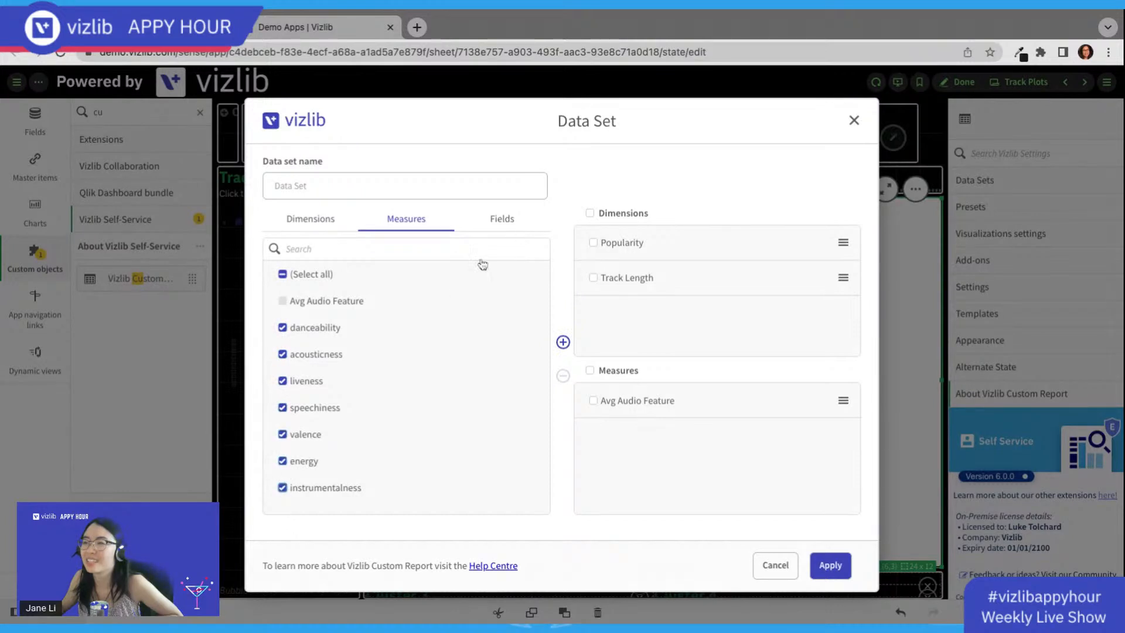
click(515, 226)
scroll(475, 382, down, 1)
click(332, 359)
click(563, 343)
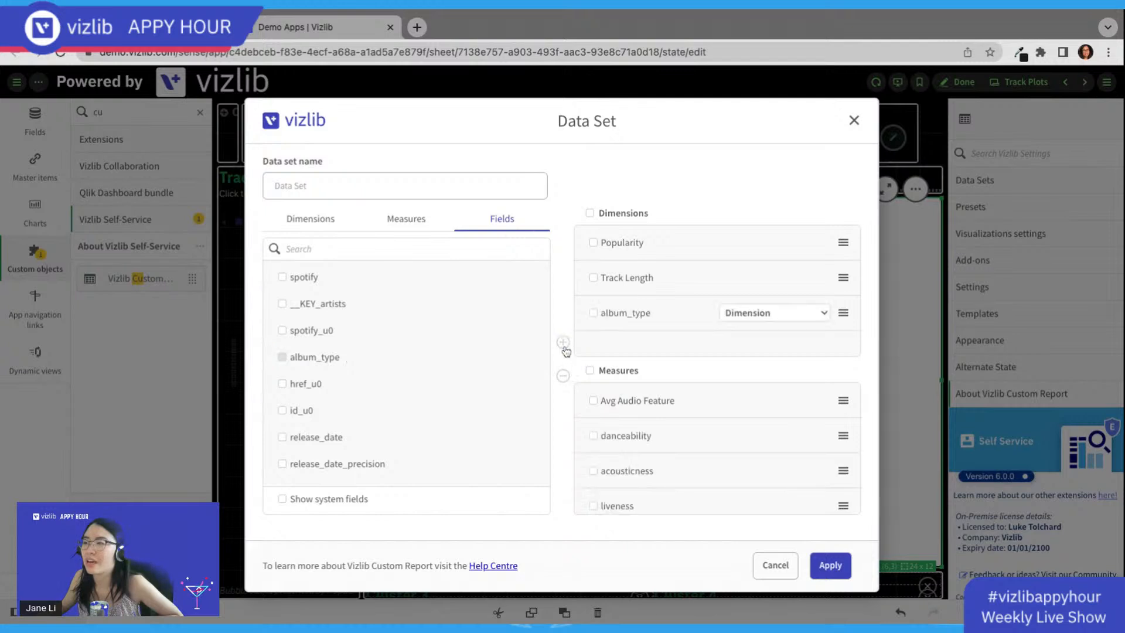
Step: Add the explicit field as a dimension to the data set
click(413, 224)
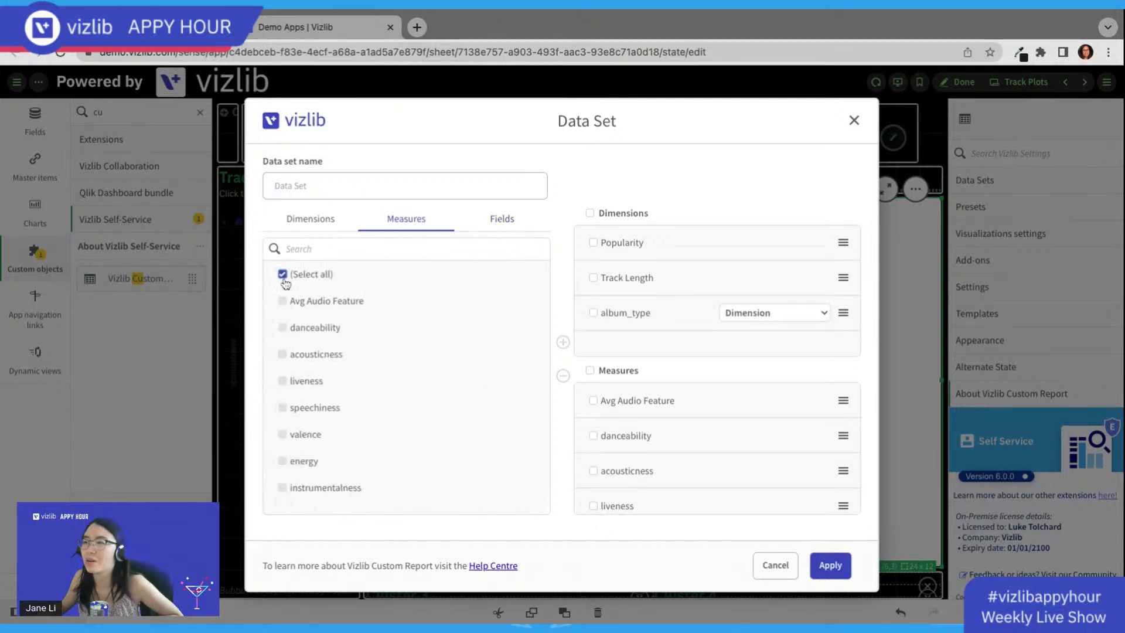
scroll(656, 410, down, 3)
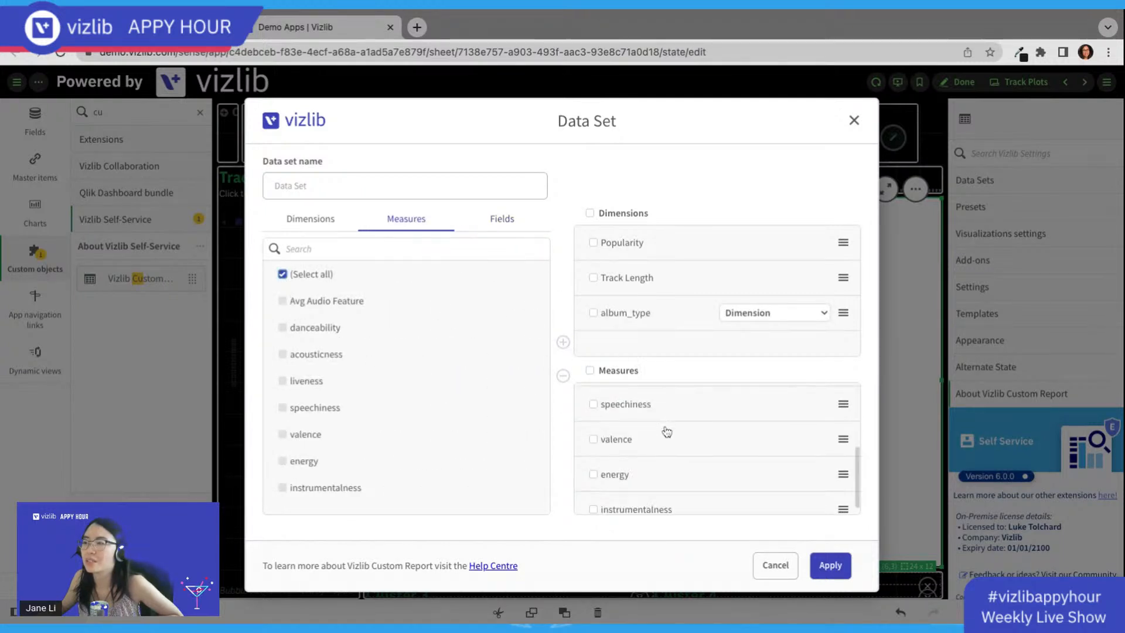
click(477, 218)
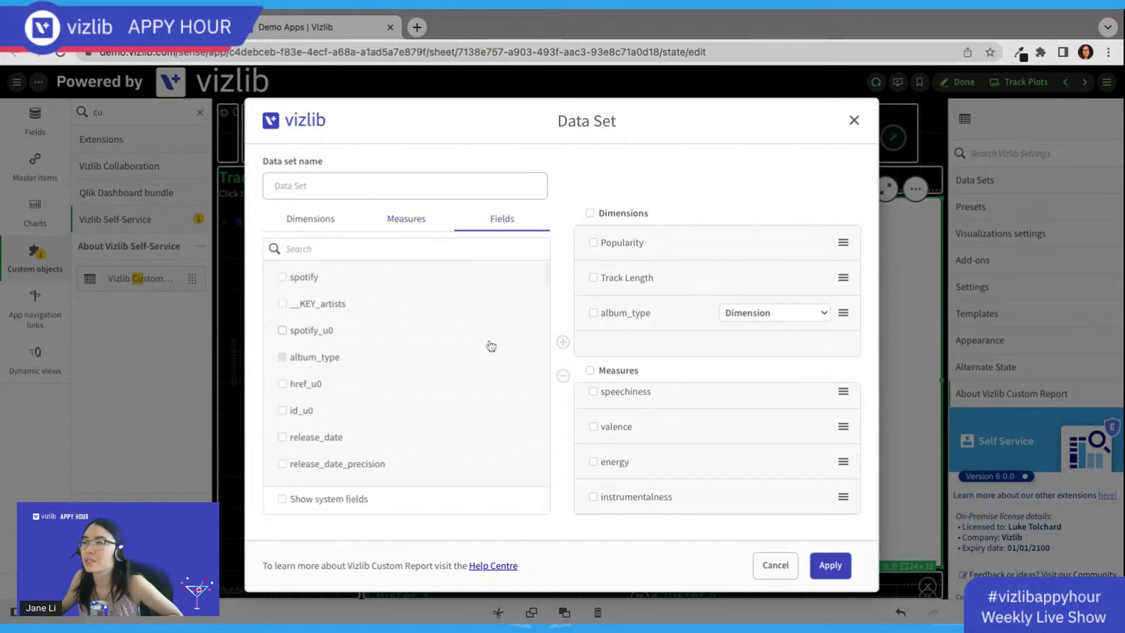
scroll(381, 410, down, 10)
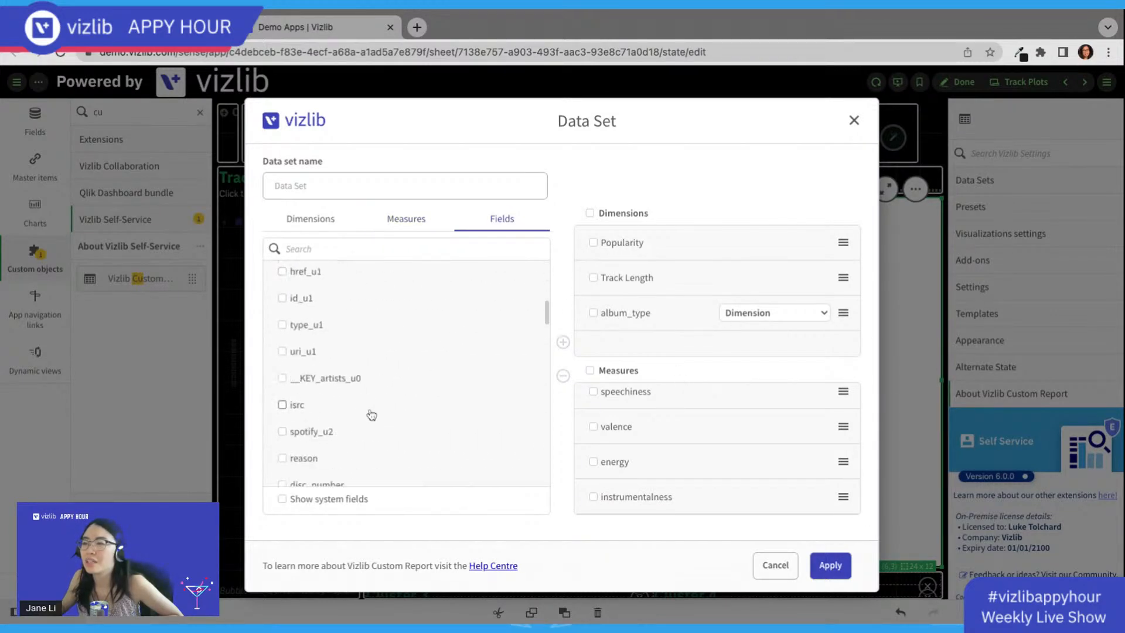
scroll(374, 414, down, 2)
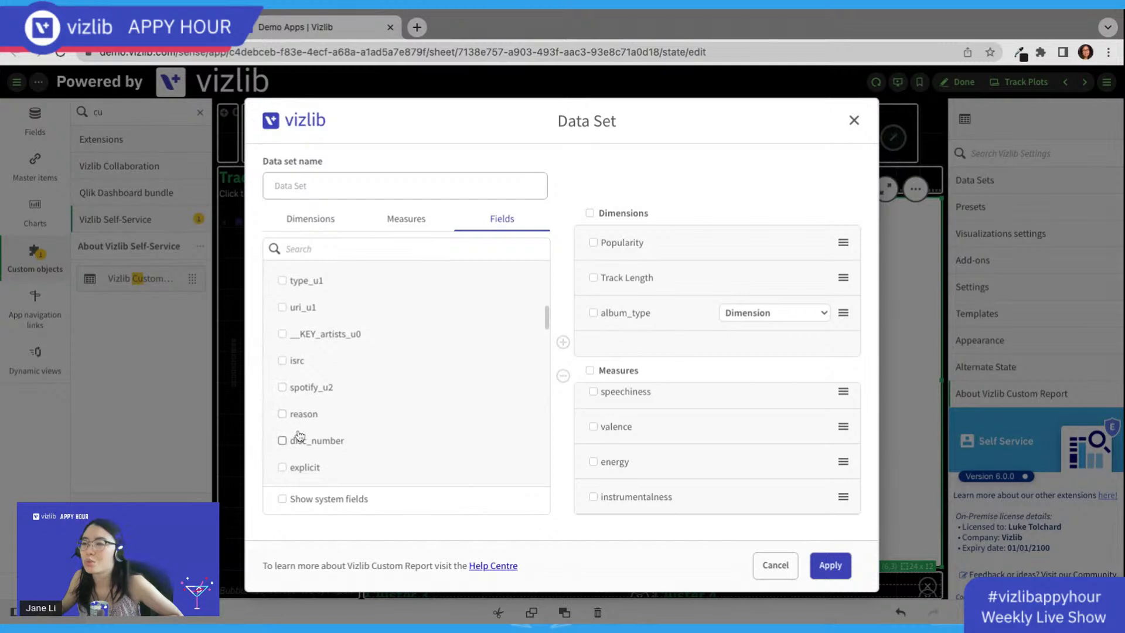
click(282, 464)
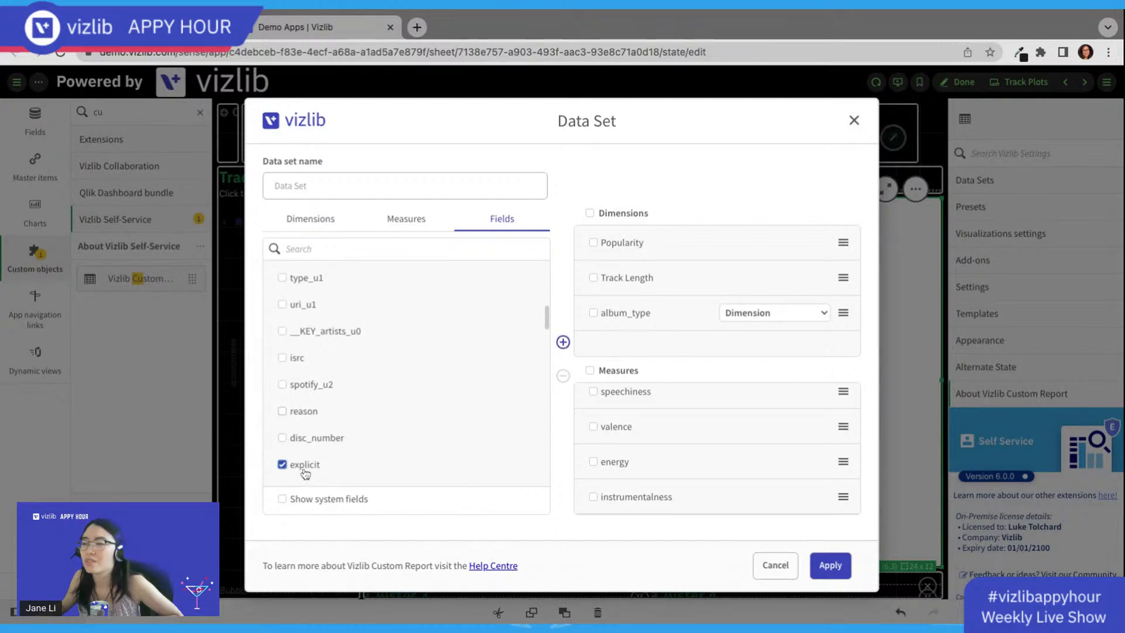
click(562, 343)
Step: Add the release_date field to the data set as a measure with the Only aggregation
scroll(428, 359, up, 12)
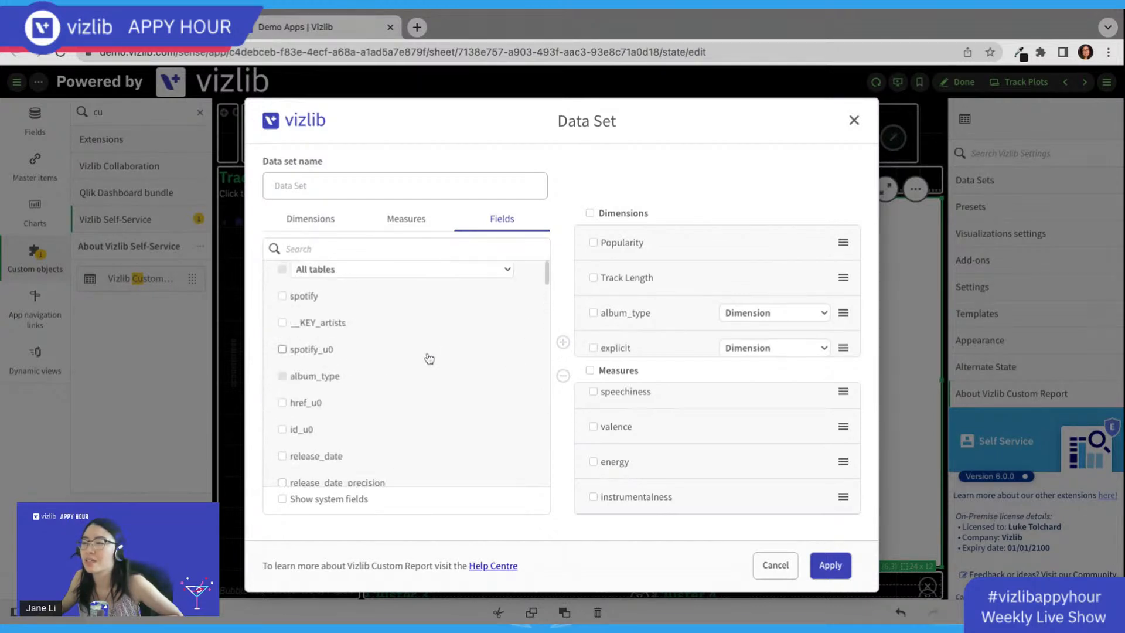
scroll(429, 358, down, 4)
click(332, 352)
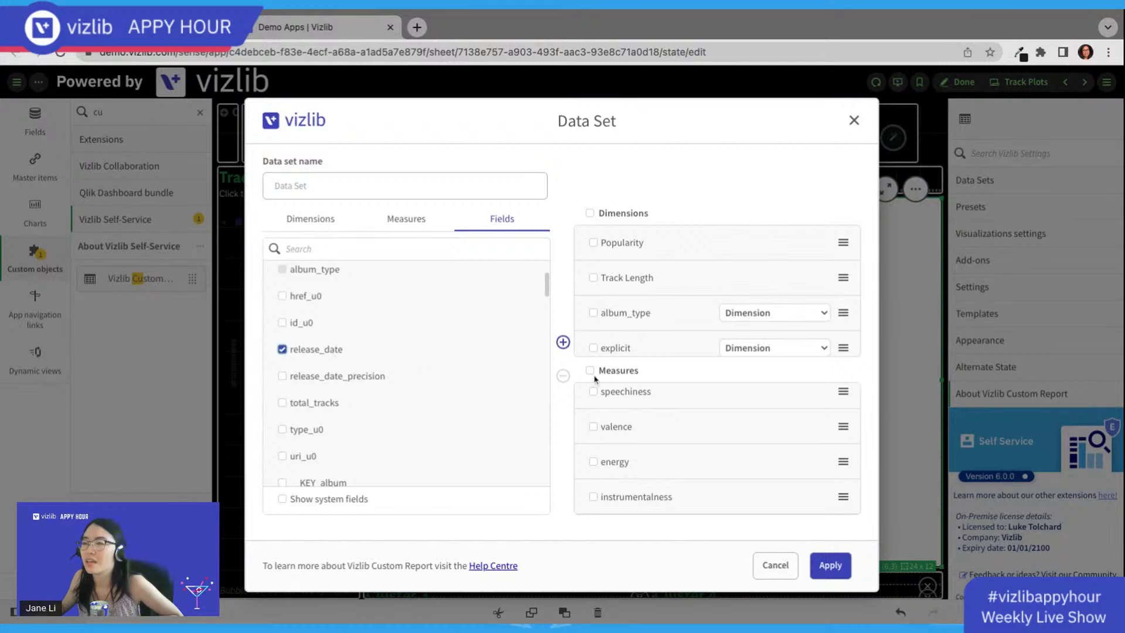
click(563, 342)
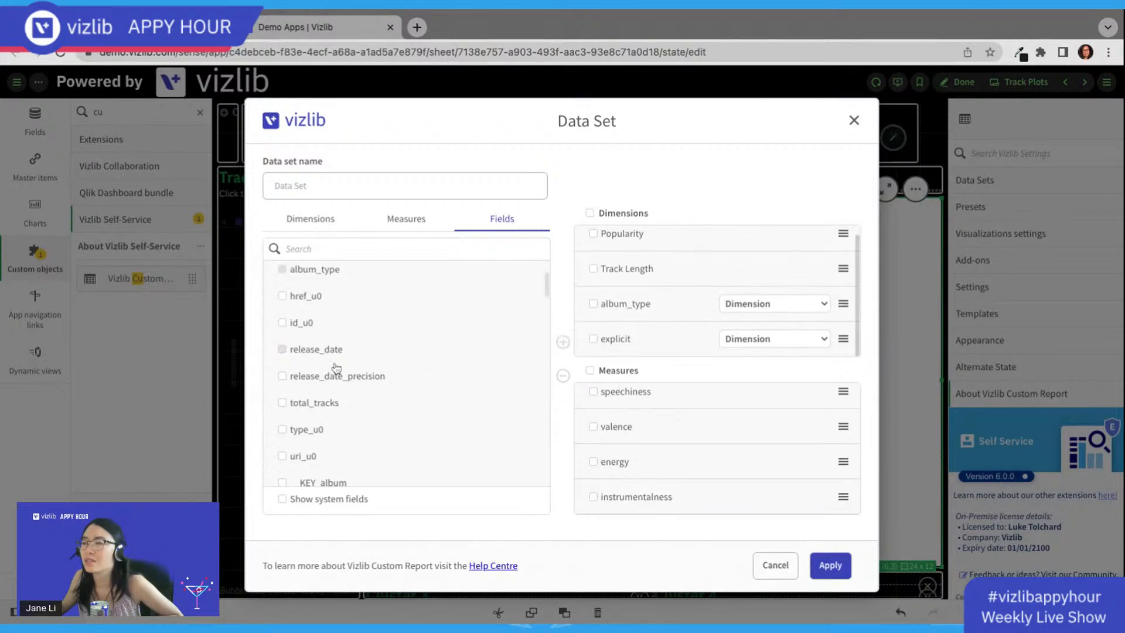
scroll(779, 334, up, 1)
scroll(674, 463, down, 1)
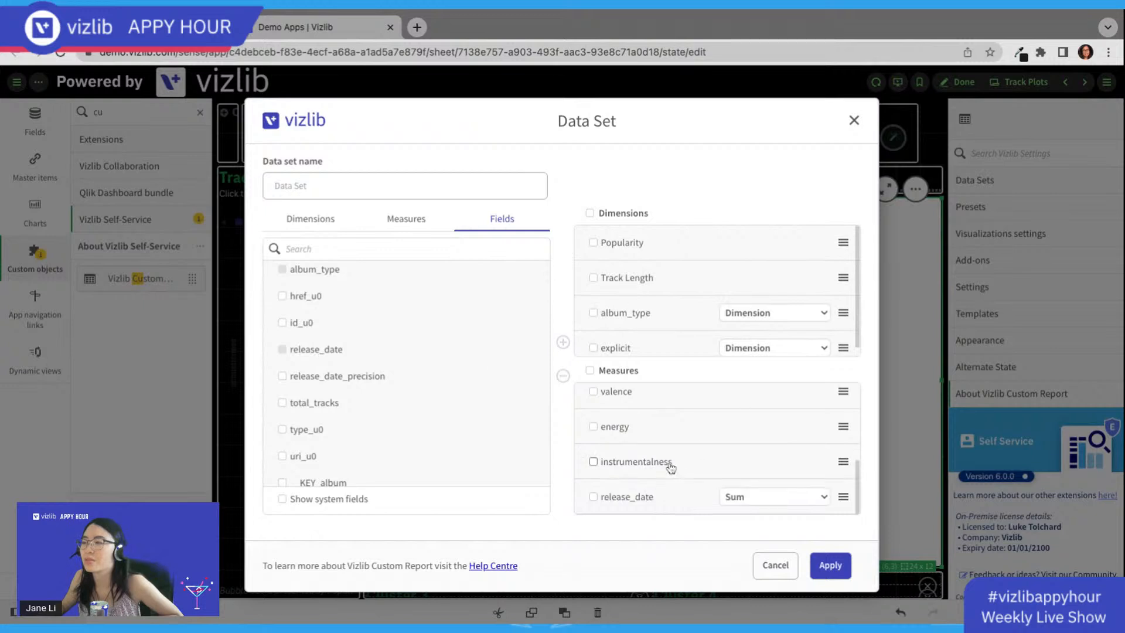
click(750, 504)
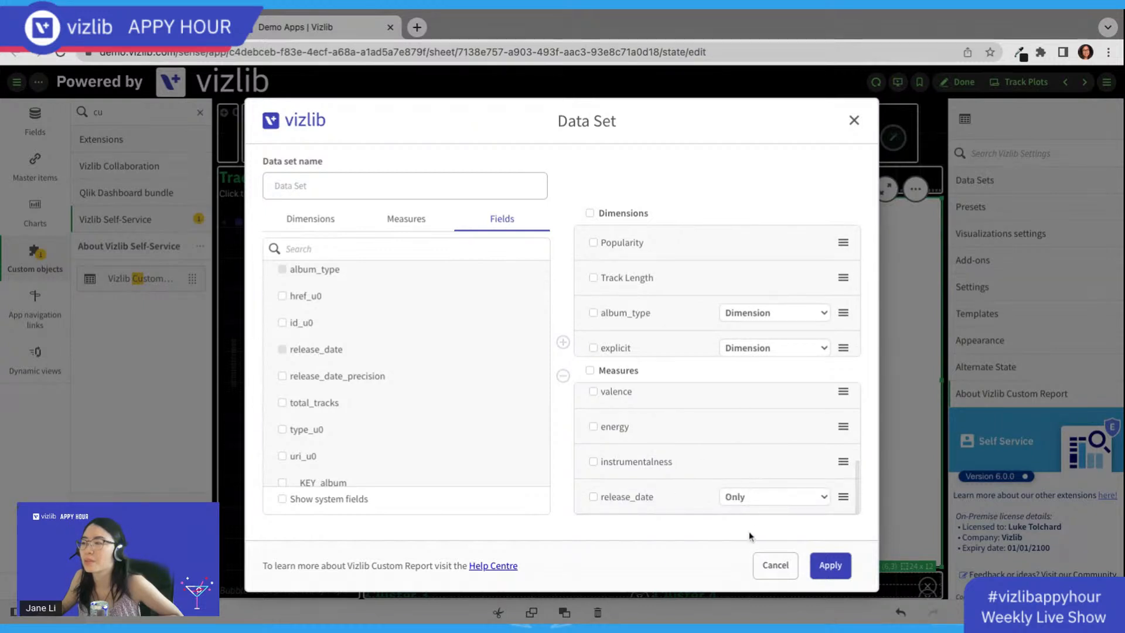
Step: Add the popularity field as a measure with the Avg aggregation and apply the data set
scroll(418, 448, up, 2)
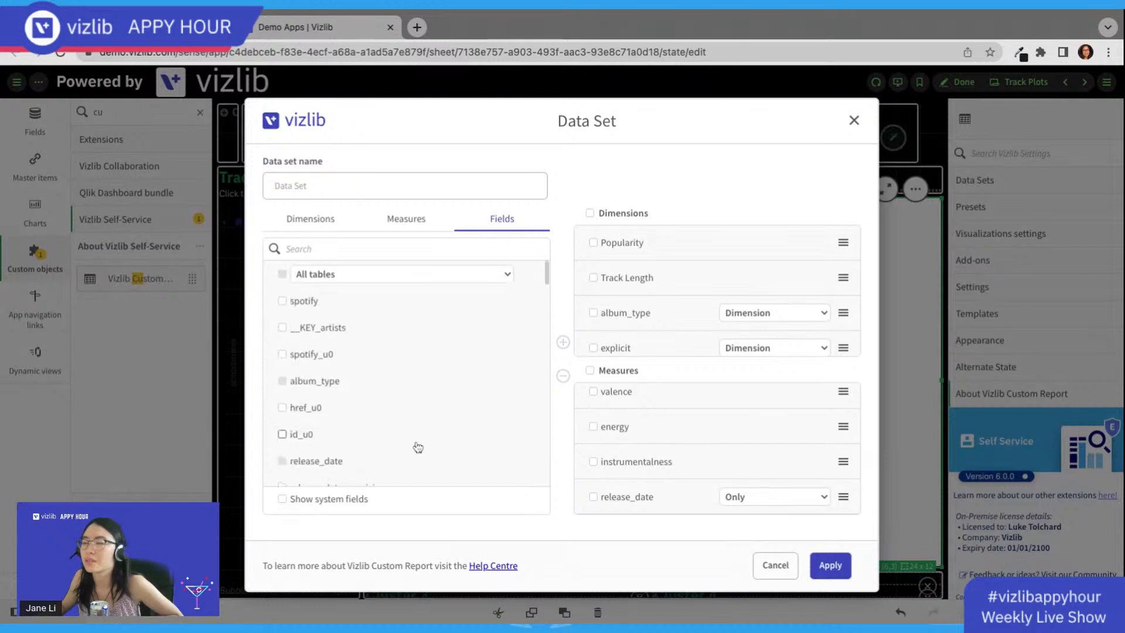
scroll(326, 348, down, 2)
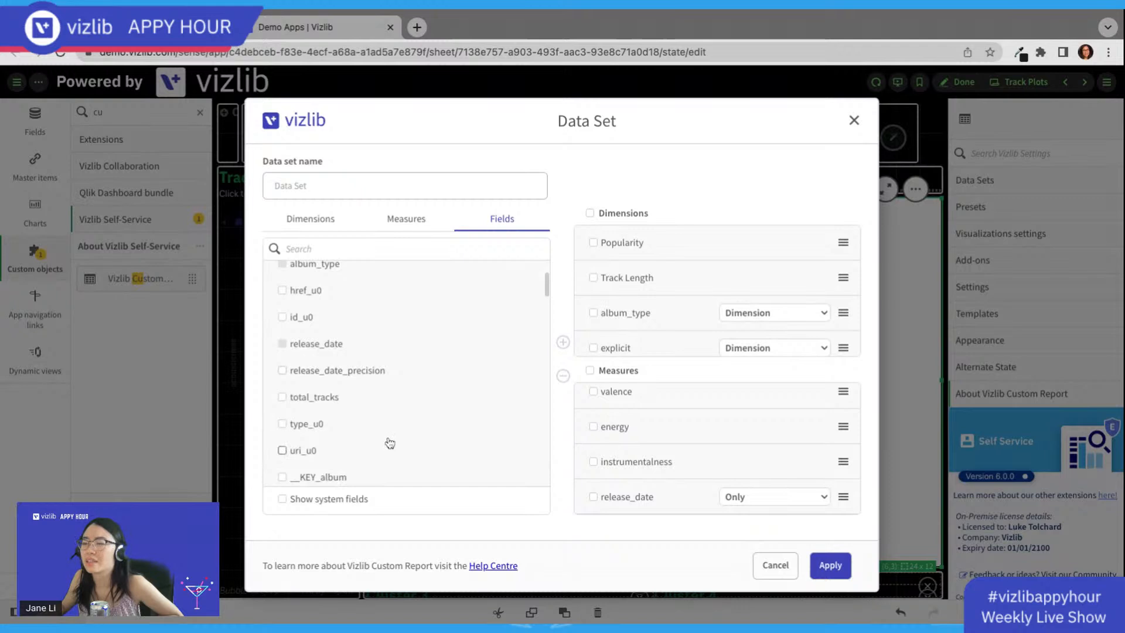
scroll(391, 443, down, 5)
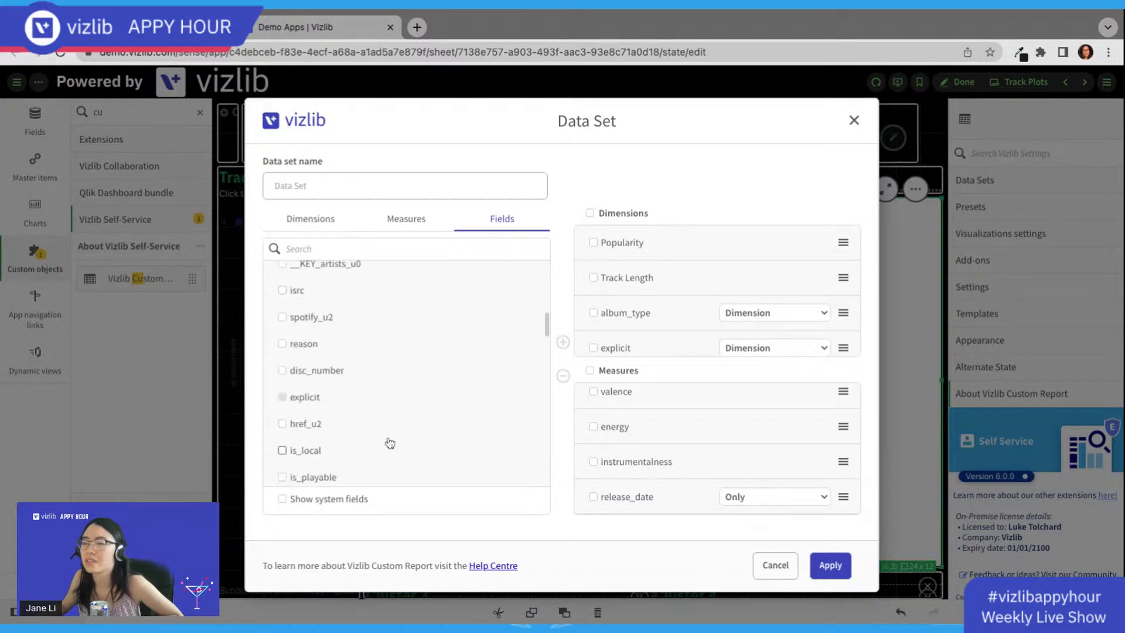
scroll(390, 443, down, 2)
click(306, 384)
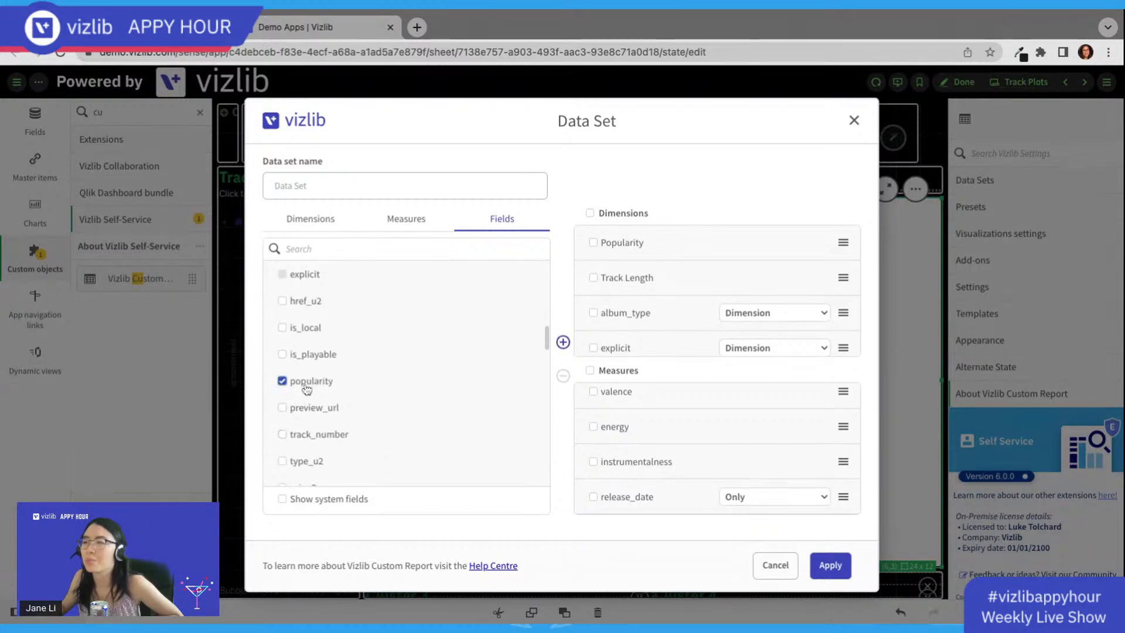
click(562, 345)
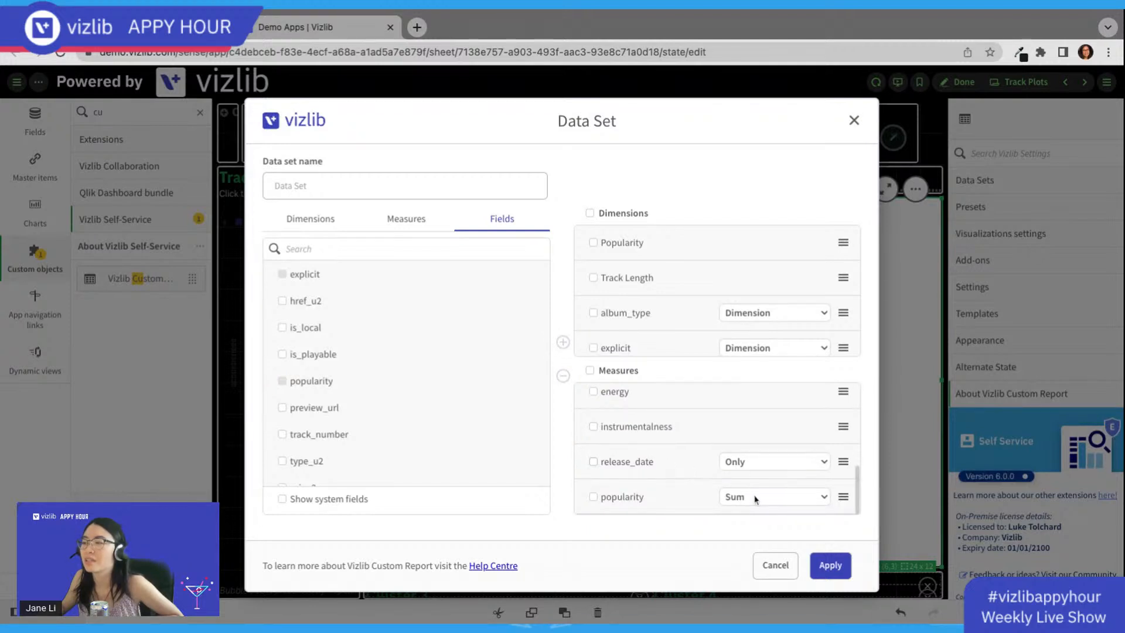
click(699, 469)
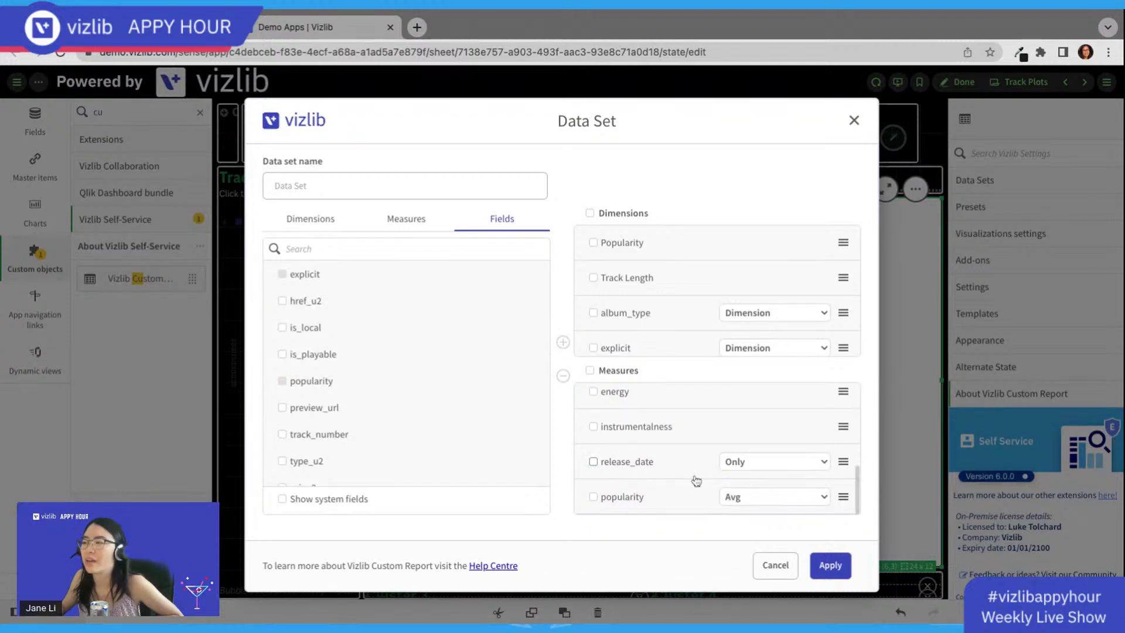
click(831, 567)
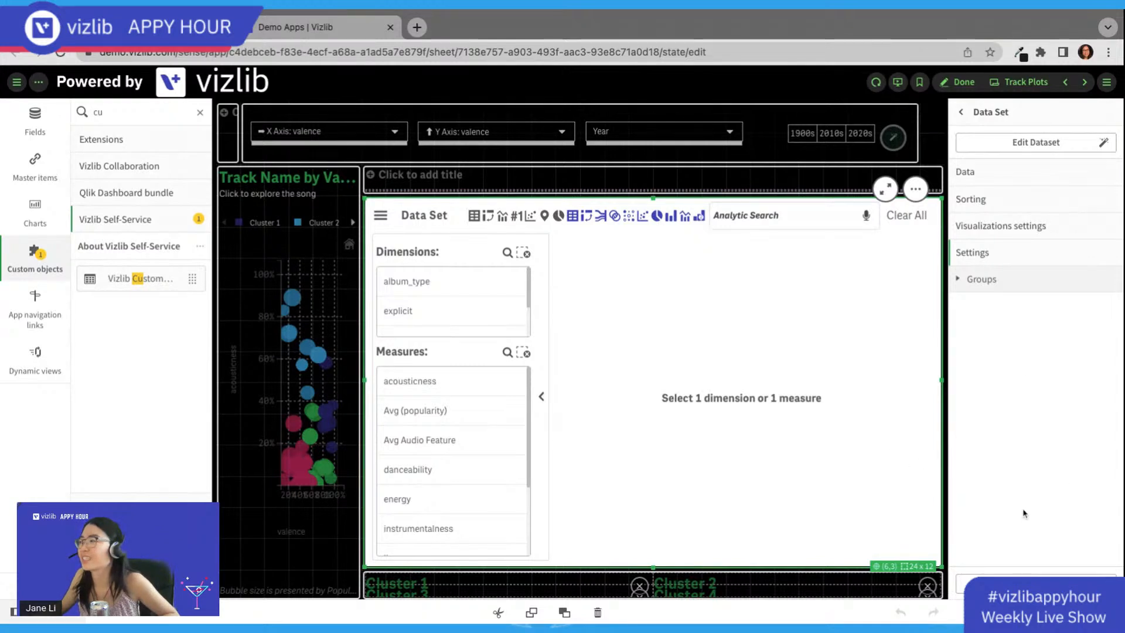
Step: Select the album_type dimension in the custom report and finish editing the sheet
click(960, 115)
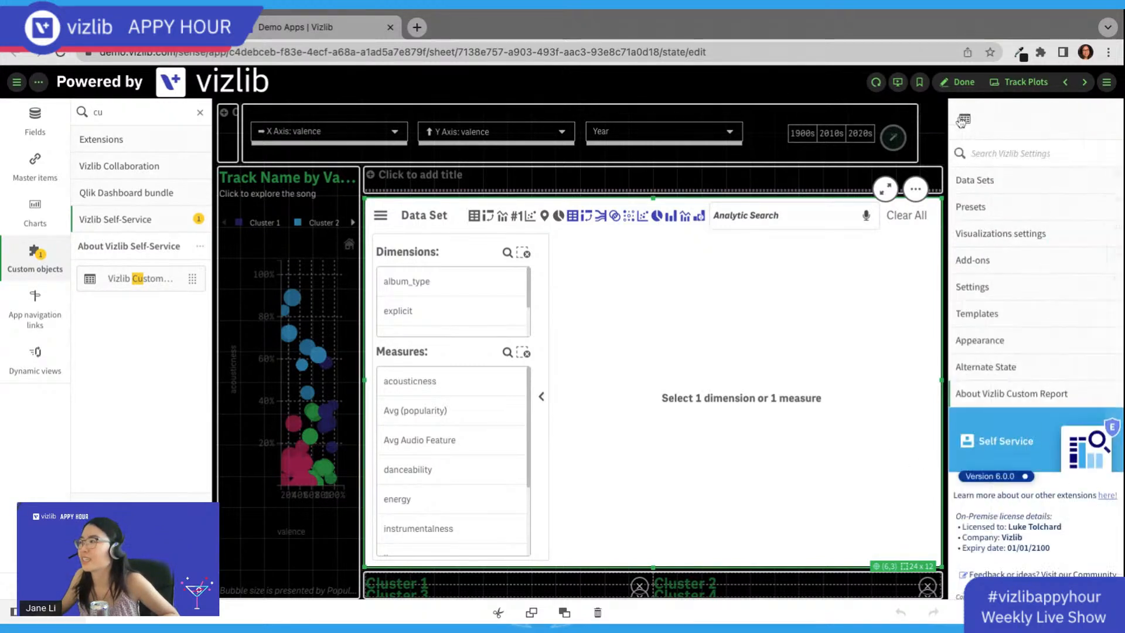
drag(432, 300, 670, 304)
click(494, 286)
click(964, 85)
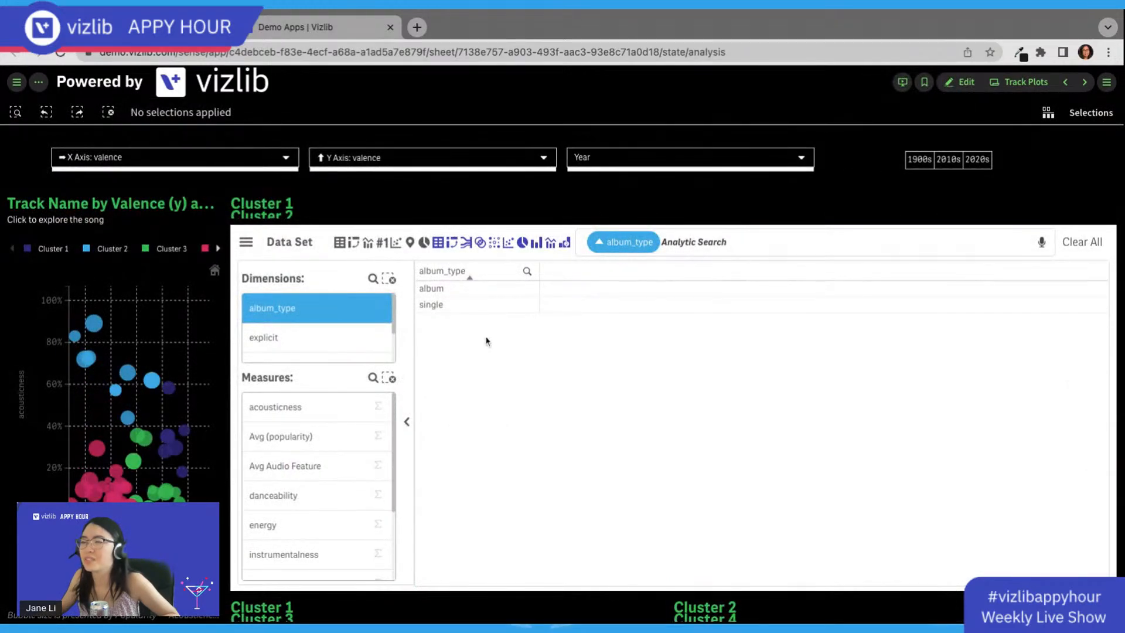
Step: Add the Avg (popularity) measure to the report and display it by album_type as a Vizlib Pie Chart
scroll(298, 527, down, 2)
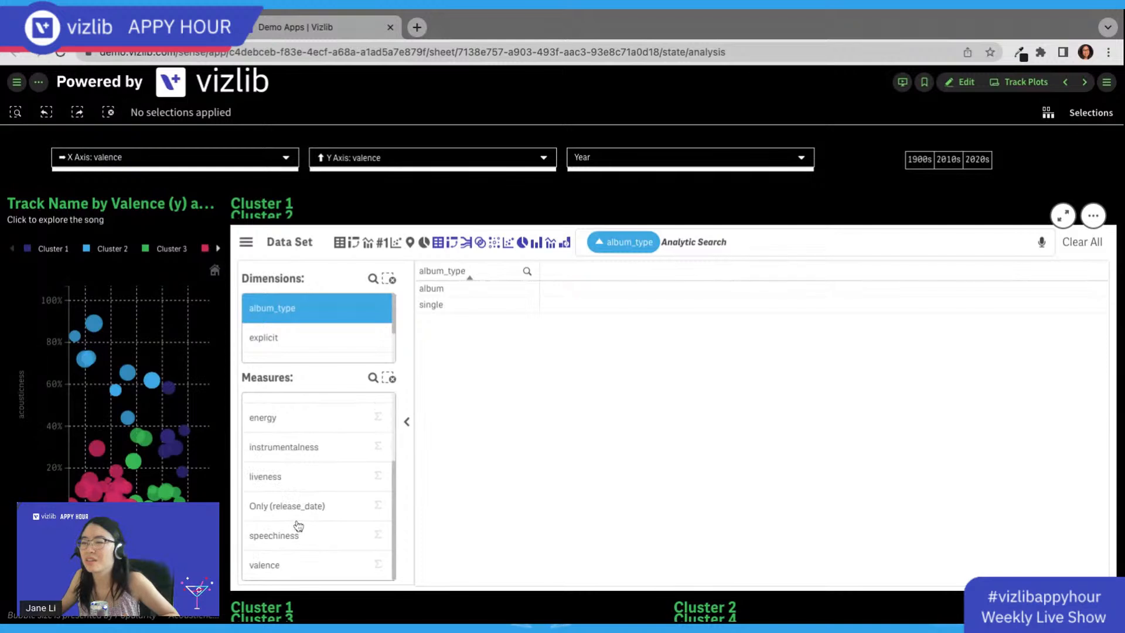
scroll(303, 461, up, 2)
scroll(304, 465, up, 1)
scroll(312, 467, down, 3)
scroll(312, 476, up, 3)
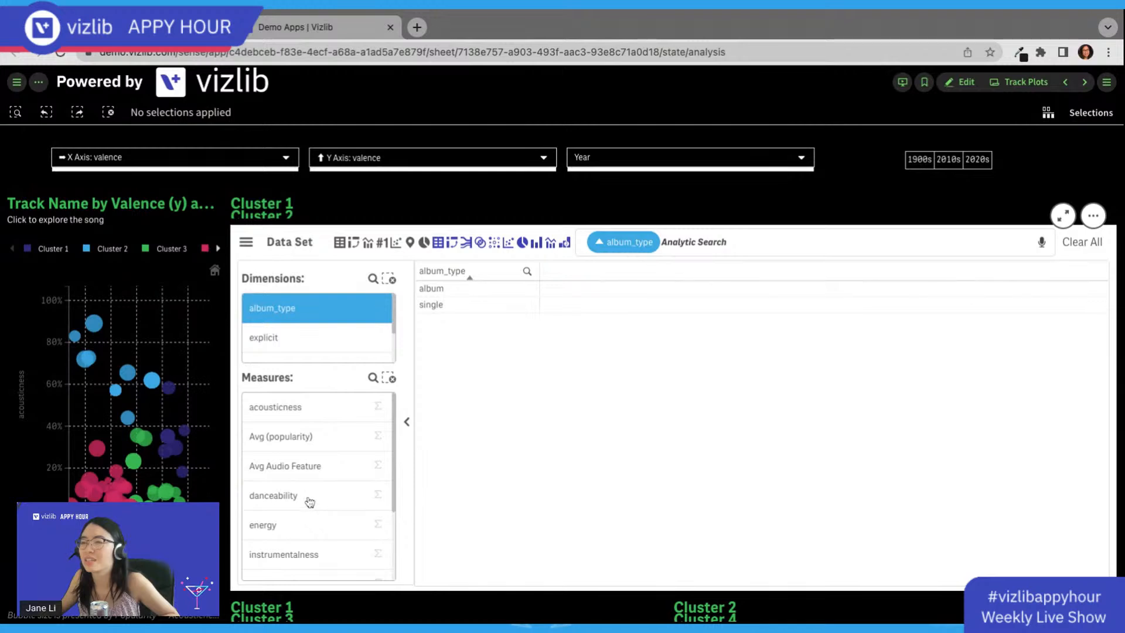
click(307, 434)
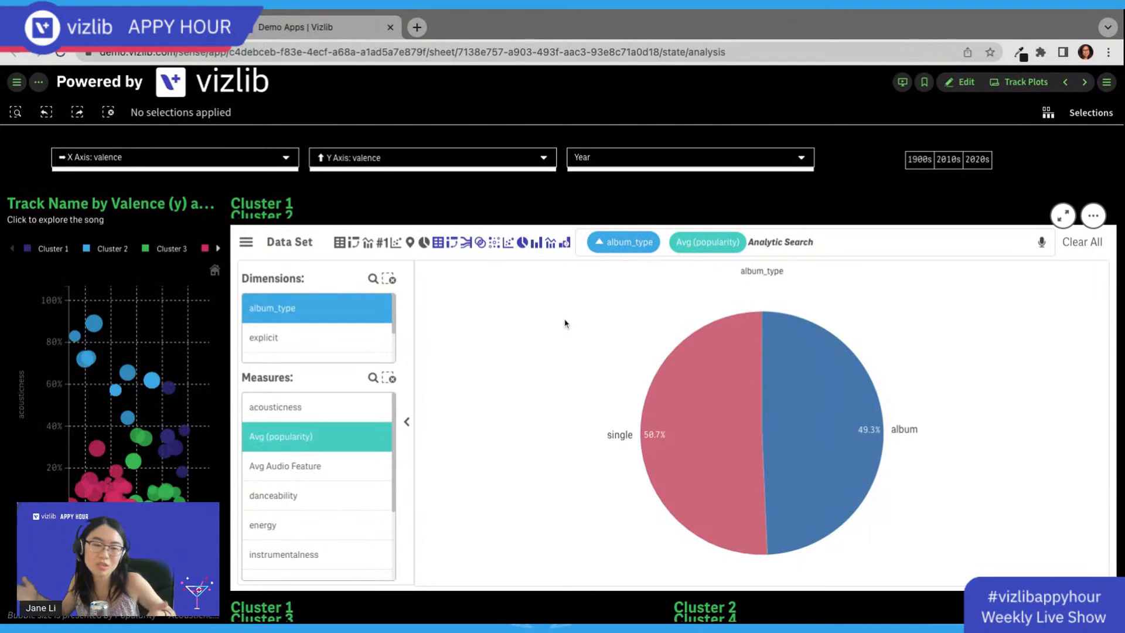
click(524, 245)
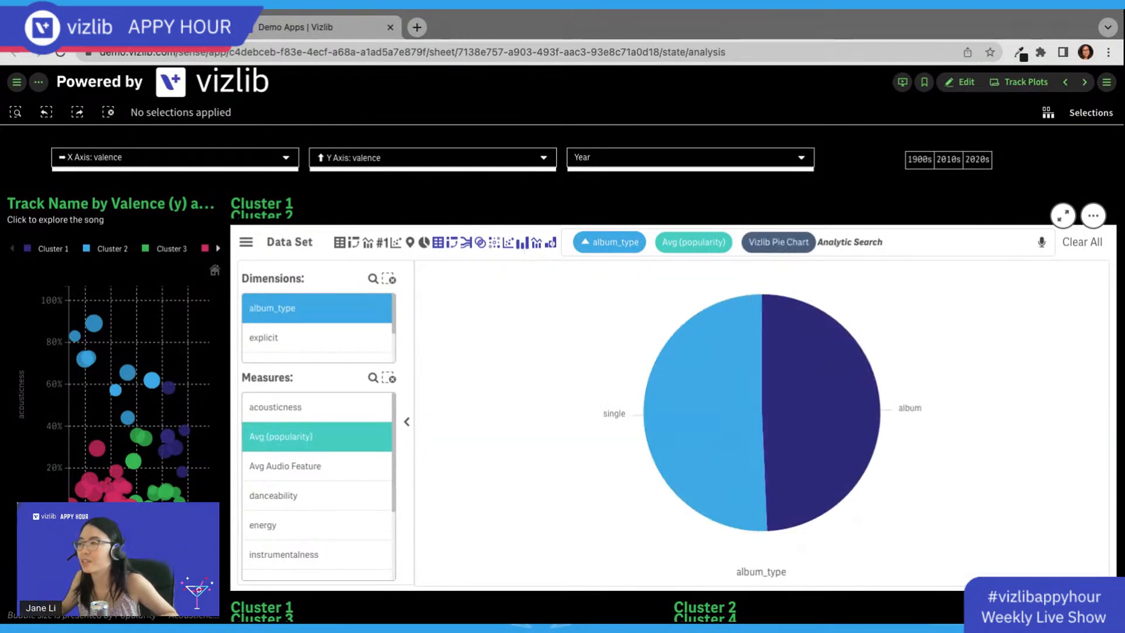
Step: Change the report's visualization of Avg (popularity) by album_type to a Vizlib Bar Chart
mouse_move(746, 418)
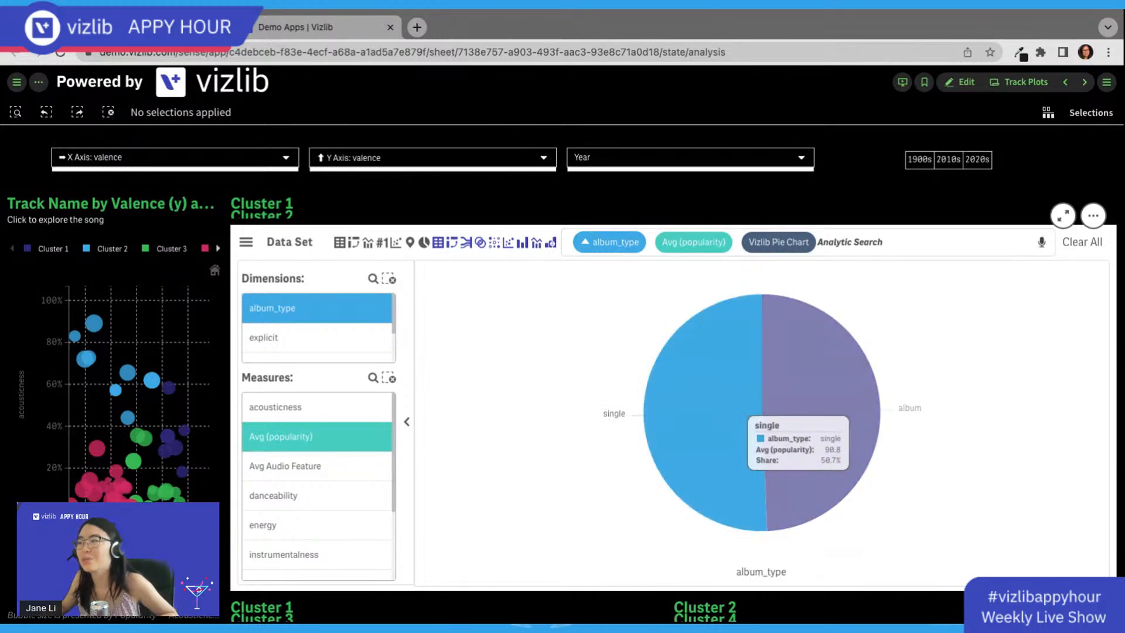
mouse_move(814, 446)
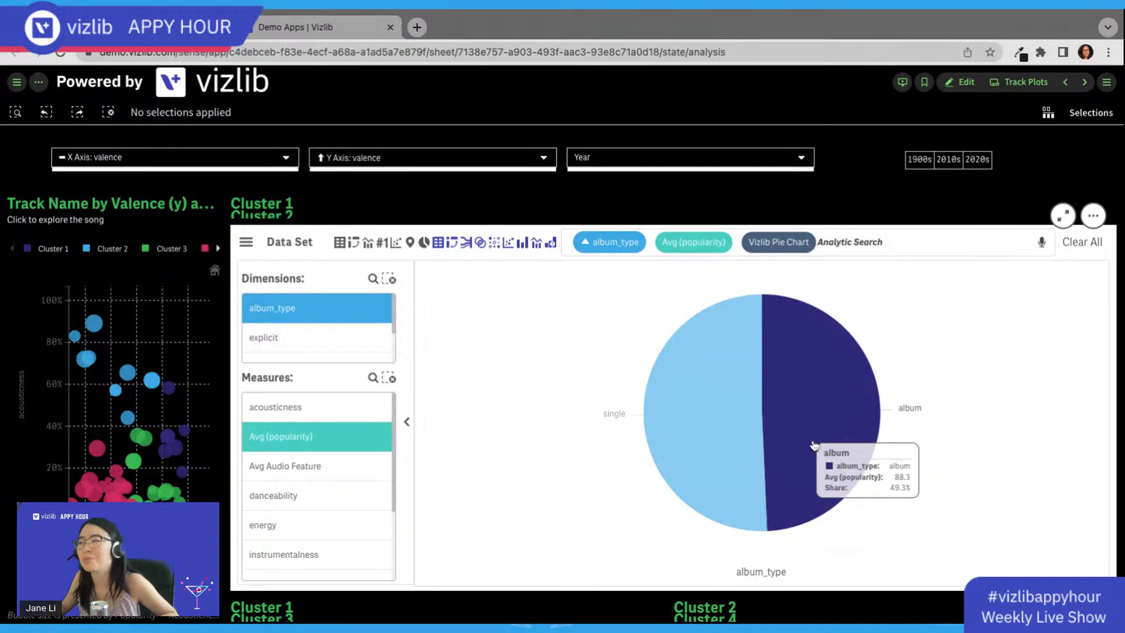
click(521, 245)
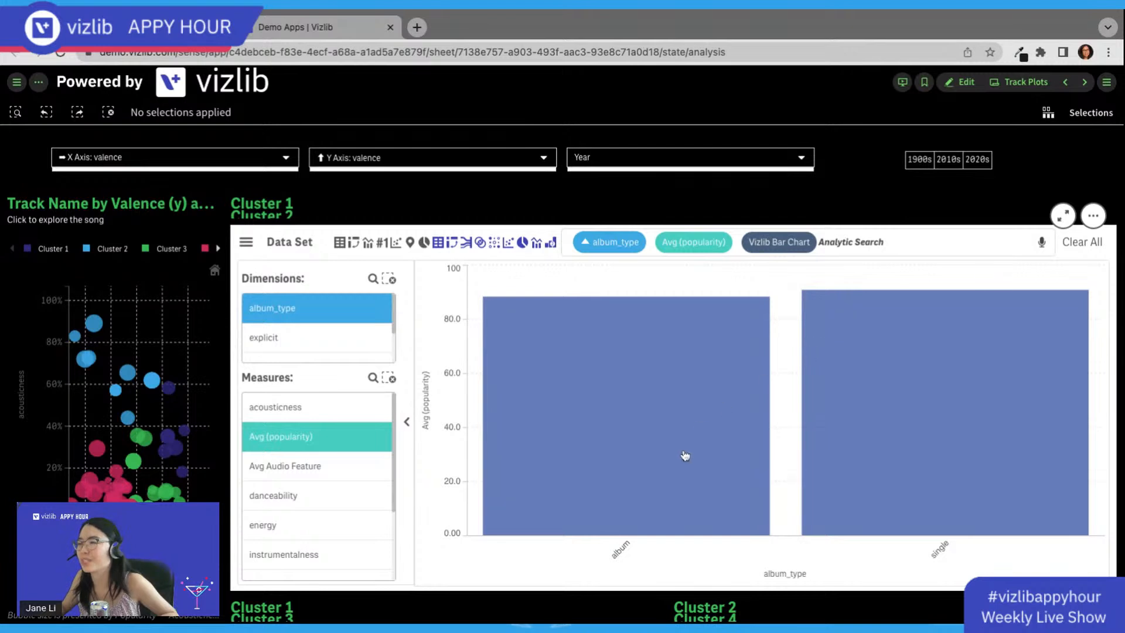
mouse_move(896, 402)
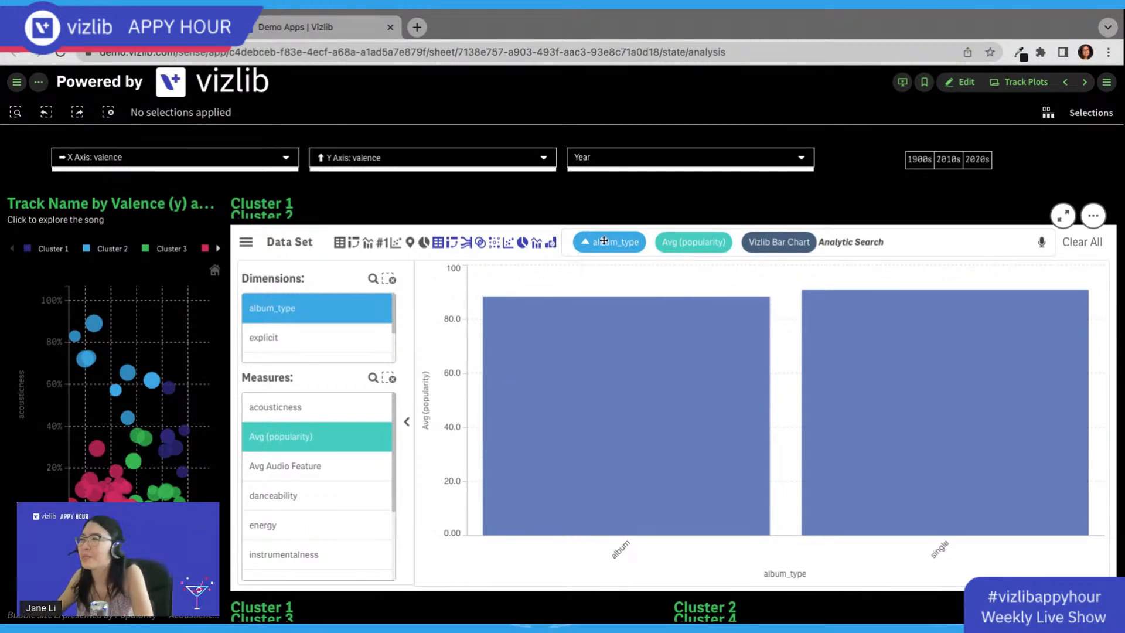
Step: Remove album_type and Avg (popularity) from the bar chart and add the Avg Audio Feature measure
click(301, 310)
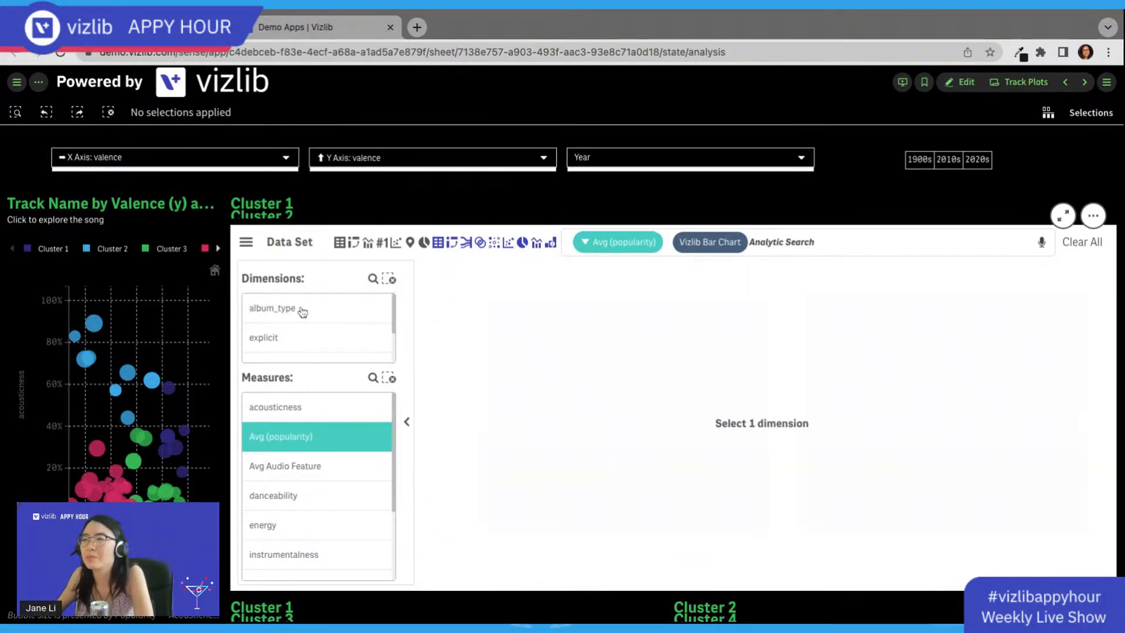
click(331, 445)
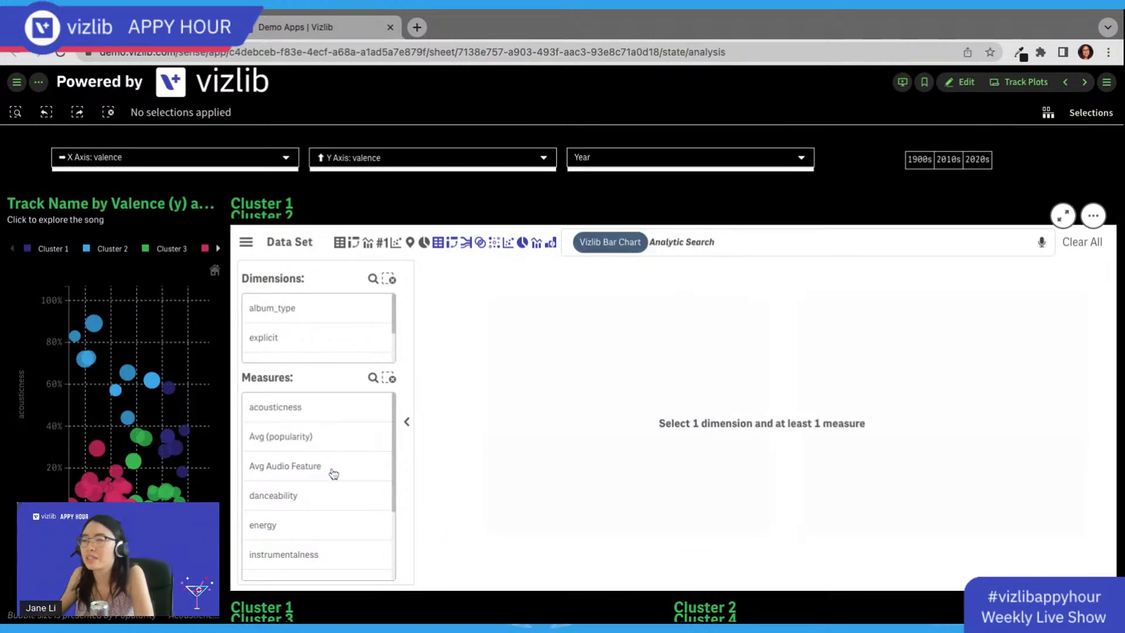
click(333, 473)
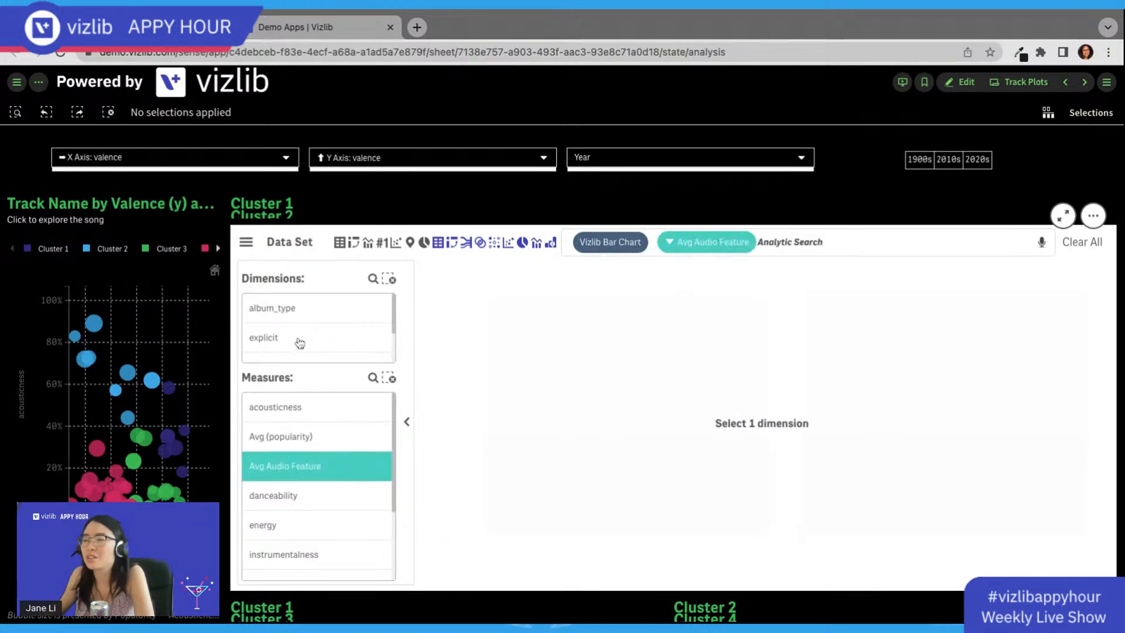
Step: Try explicit and Popularity in turn as the bar chart's dimension, ending with Track Length selected instead
scroll(306, 335, down, 2)
scroll(305, 334, up, 2)
click(303, 336)
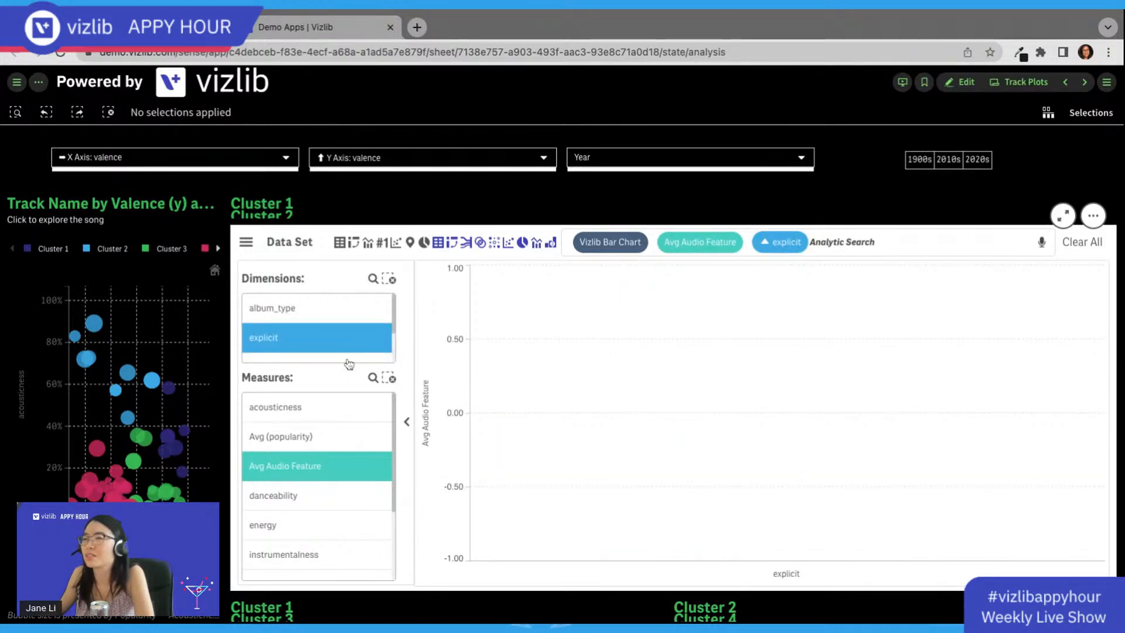
click(352, 348)
scroll(351, 347, down, 3)
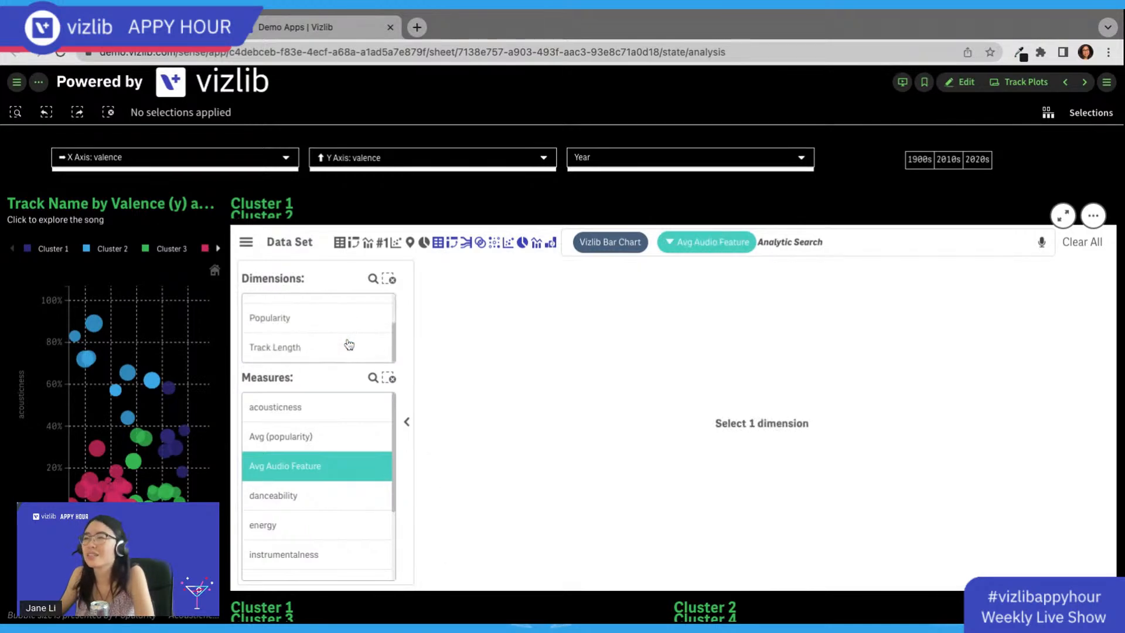
click(349, 332)
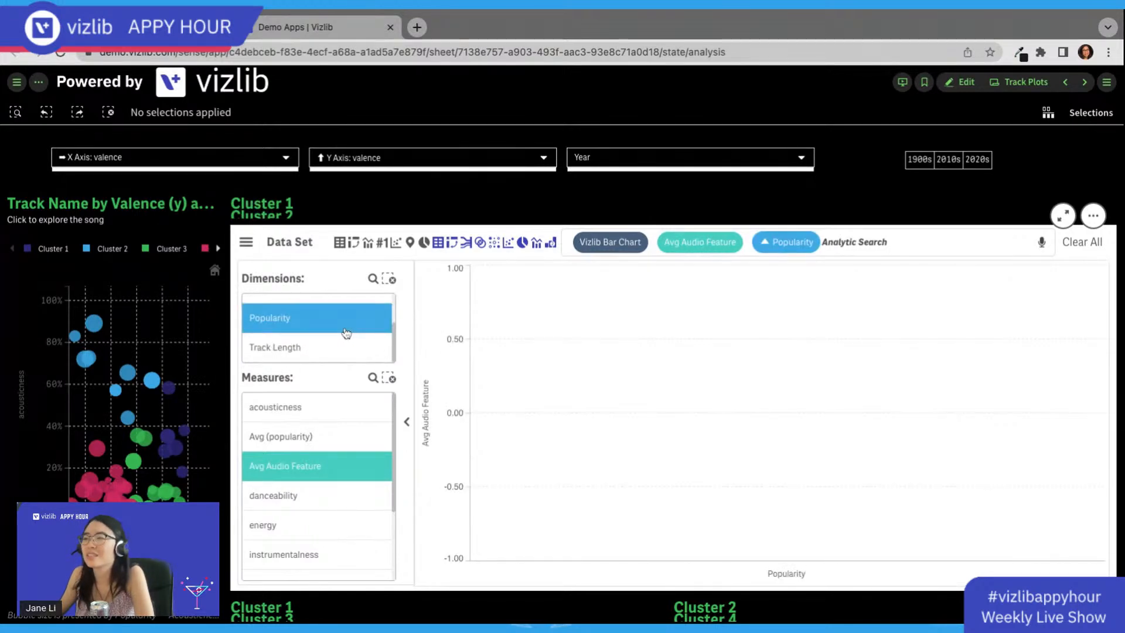
click(345, 332)
click(347, 338)
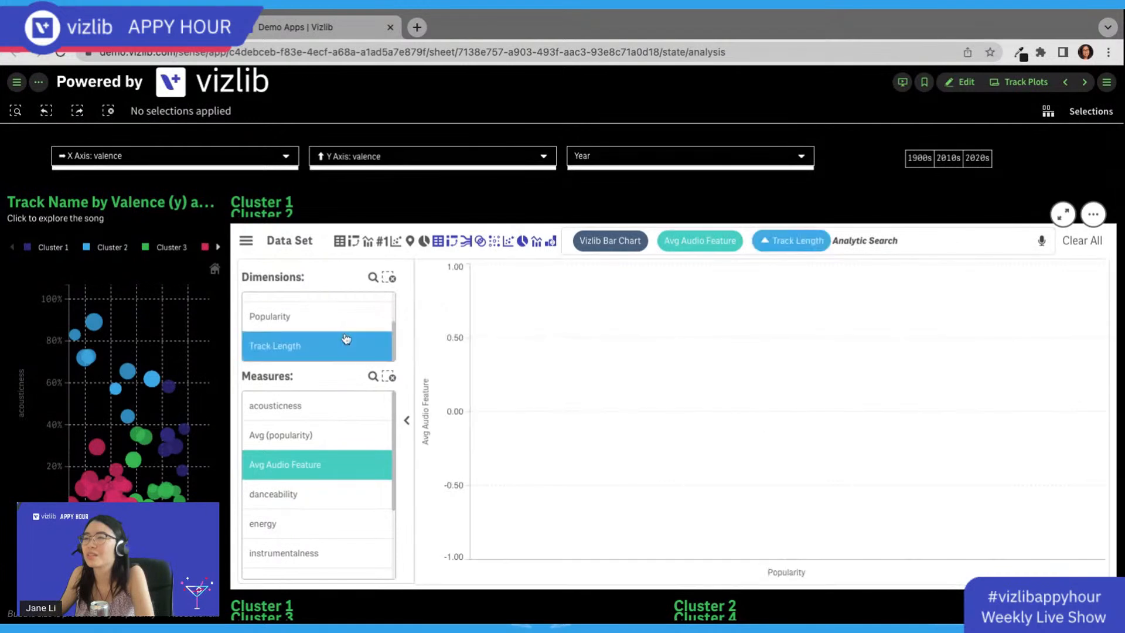
Step: Change the report's visualization of Avg Audio Feature by Track Length to a Vizlib Scatter Chart and look through the available measures
click(509, 241)
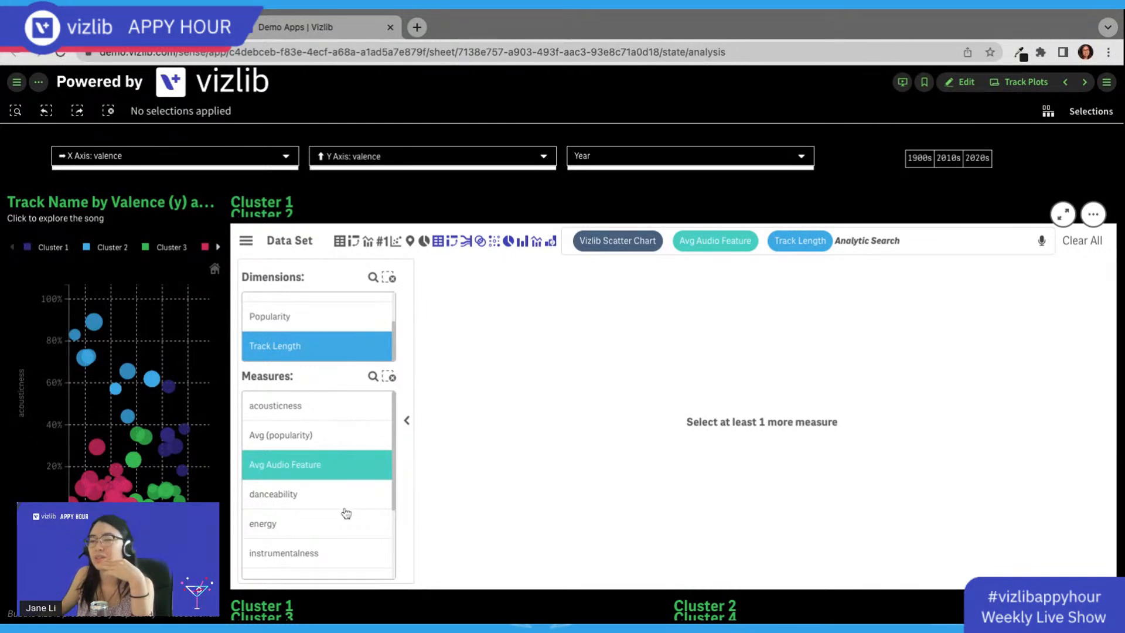
scroll(346, 511, down, 3)
scroll(345, 504, up, 3)
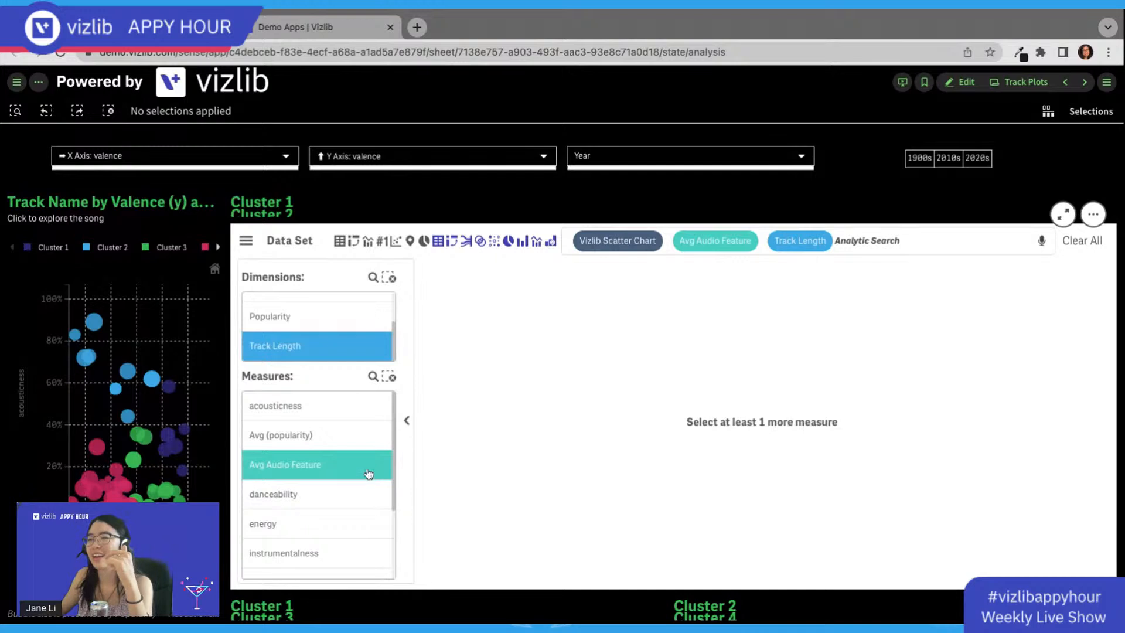
scroll(365, 467, down, 1)
scroll(366, 458, up, 1)
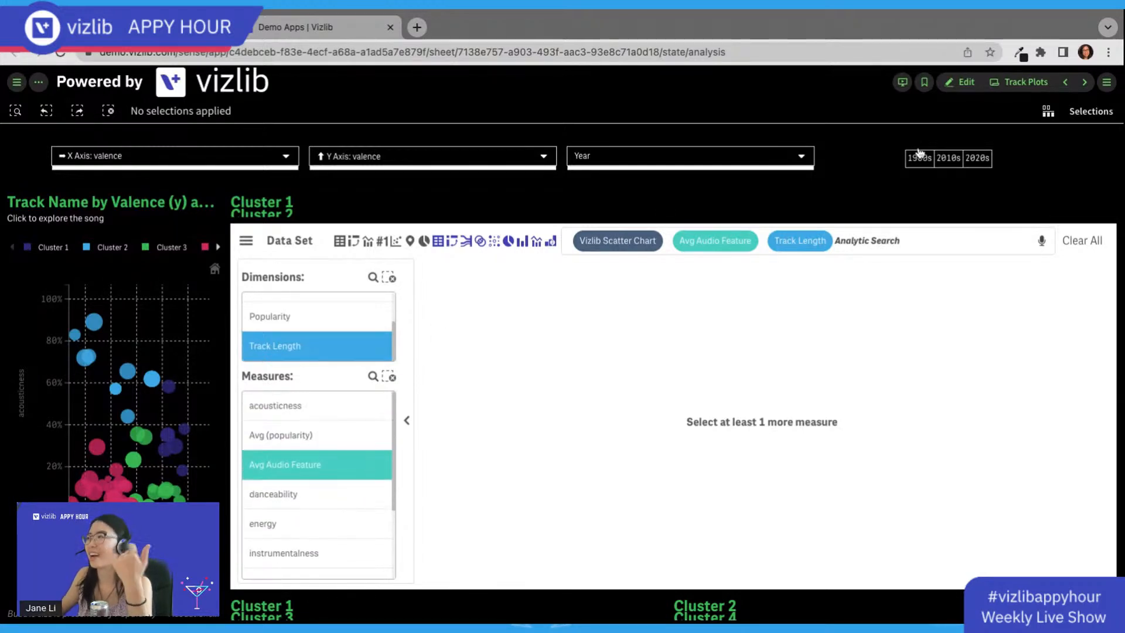
Step: Put the sheet in edit mode, update the custom report's data sets and reload the dataset
click(961, 82)
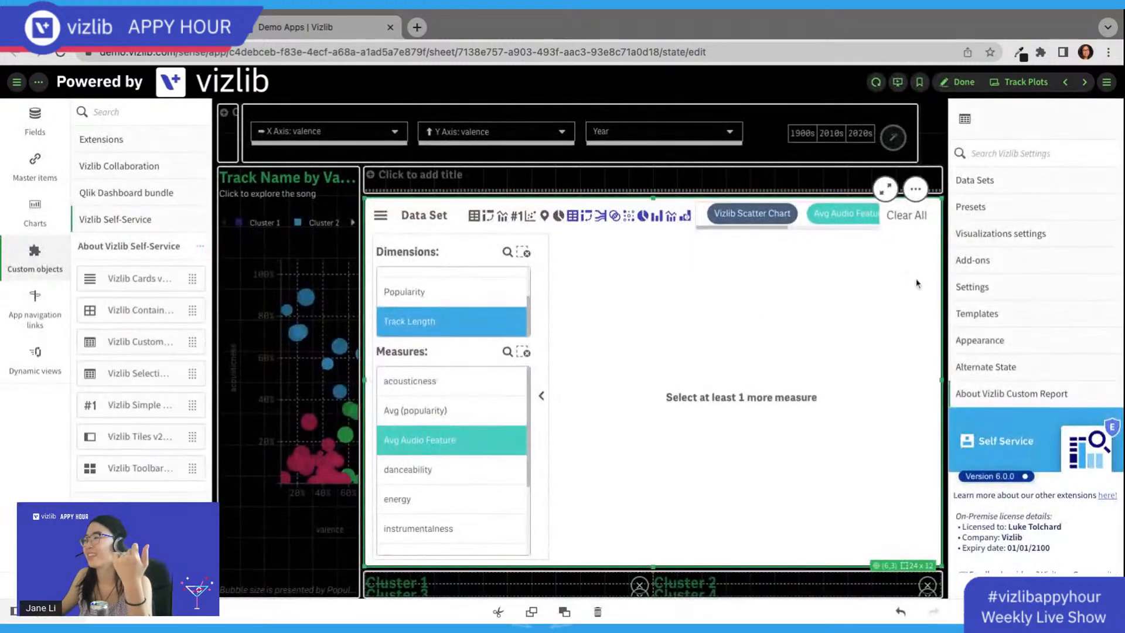
click(1007, 190)
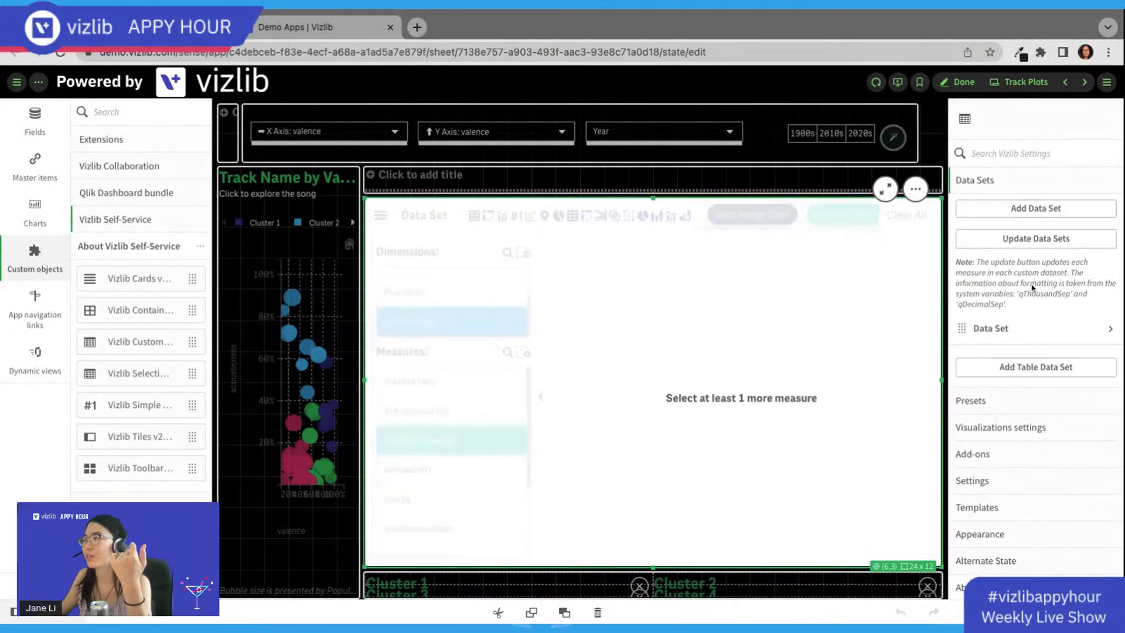
click(1037, 240)
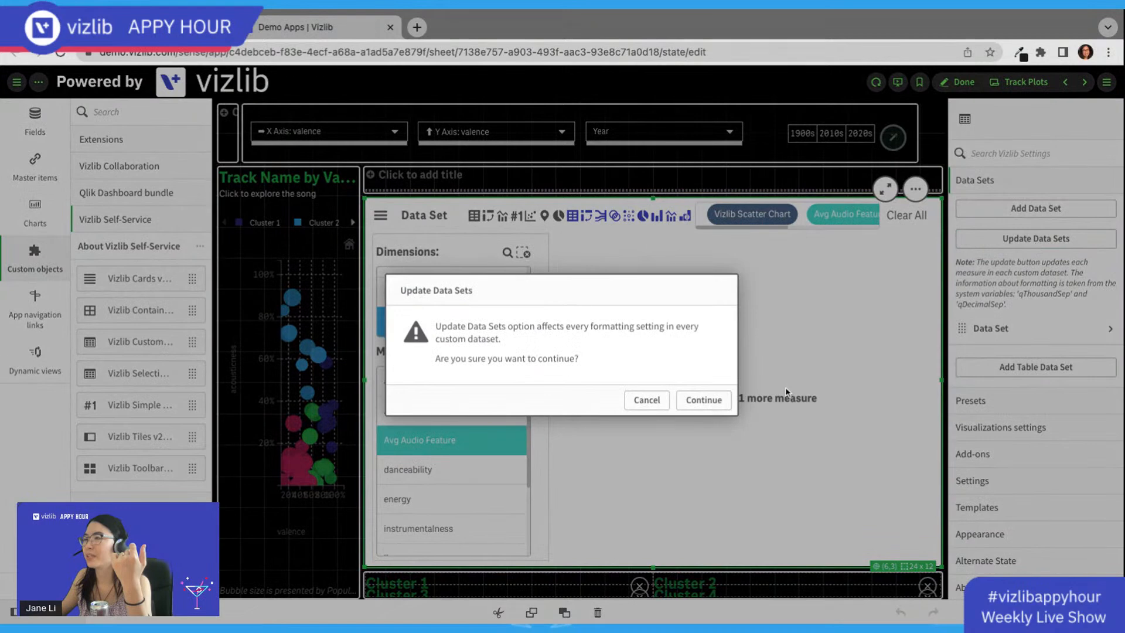
click(722, 404)
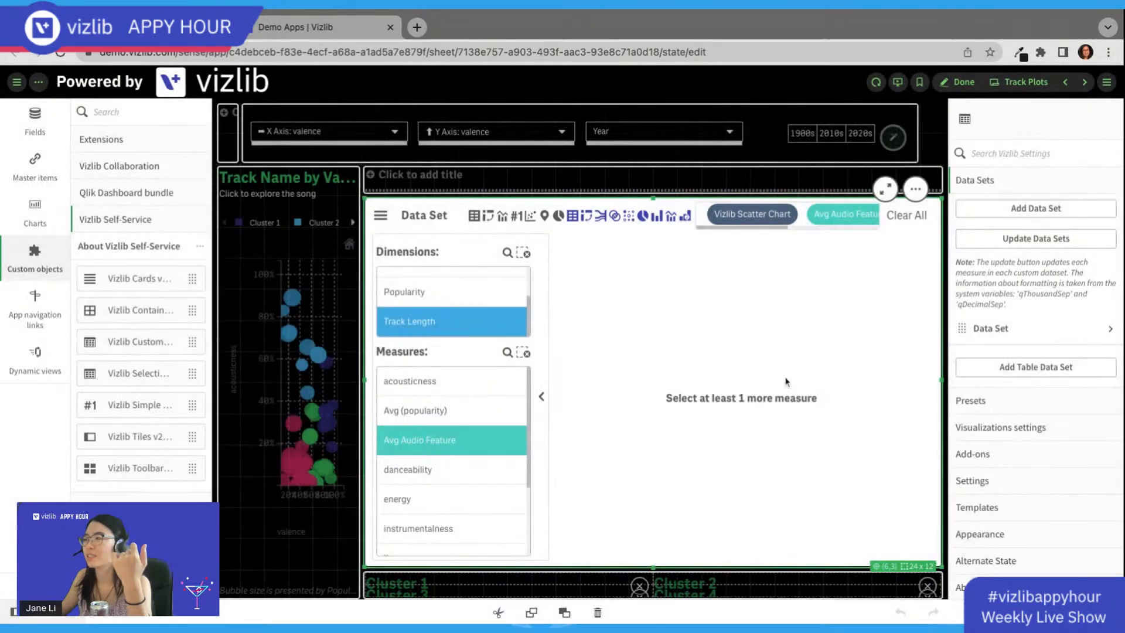
click(652, 388)
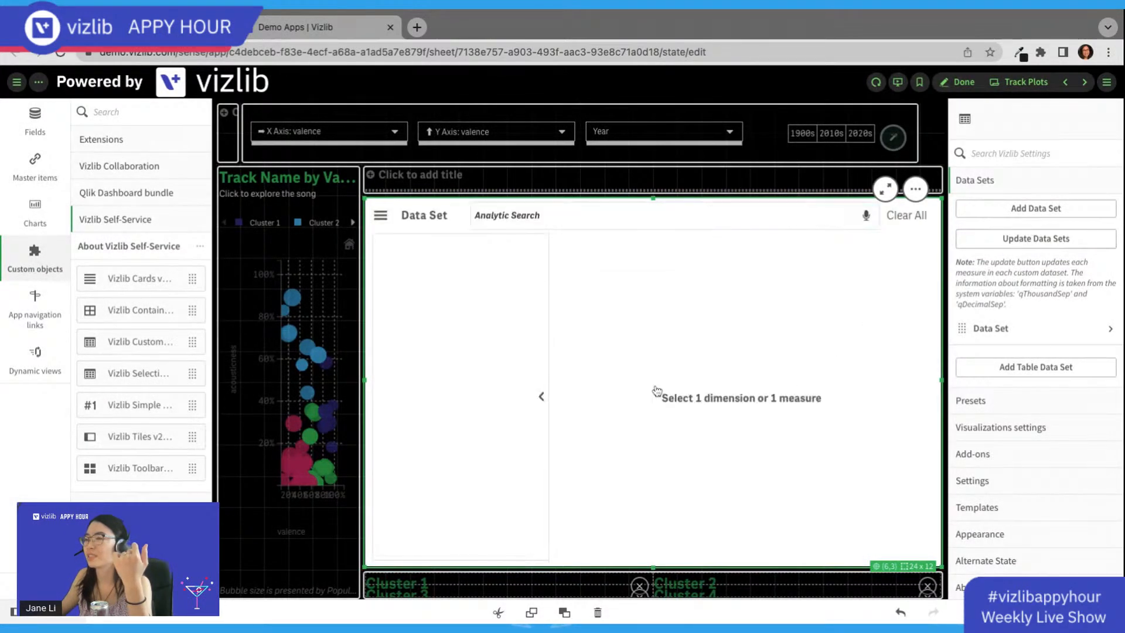
Step: Move the Track Length dimension below explicit in the report's data set and reload the dataset
click(1045, 326)
click(1006, 176)
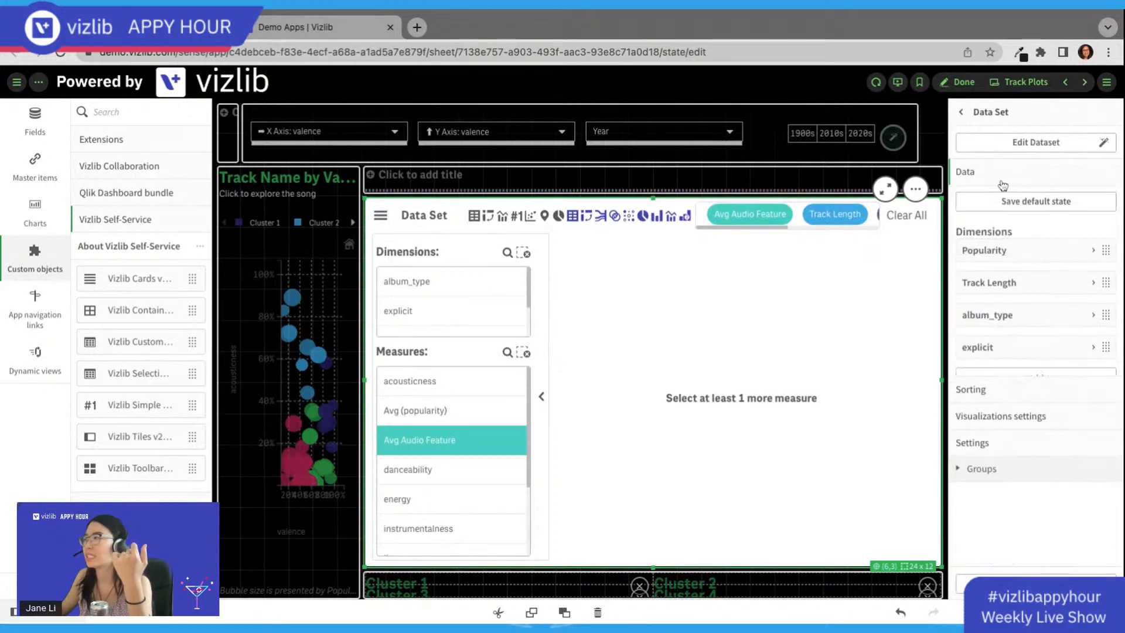
scroll(1034, 363, down, 5)
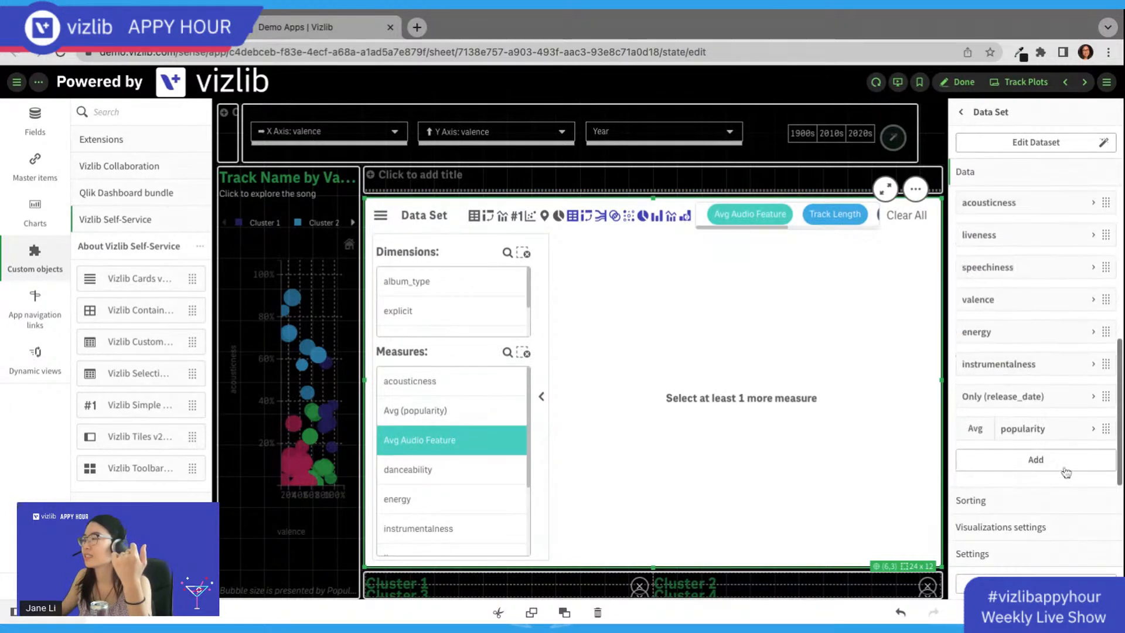
scroll(1044, 386, up, 3)
scroll(1048, 398, up, 3)
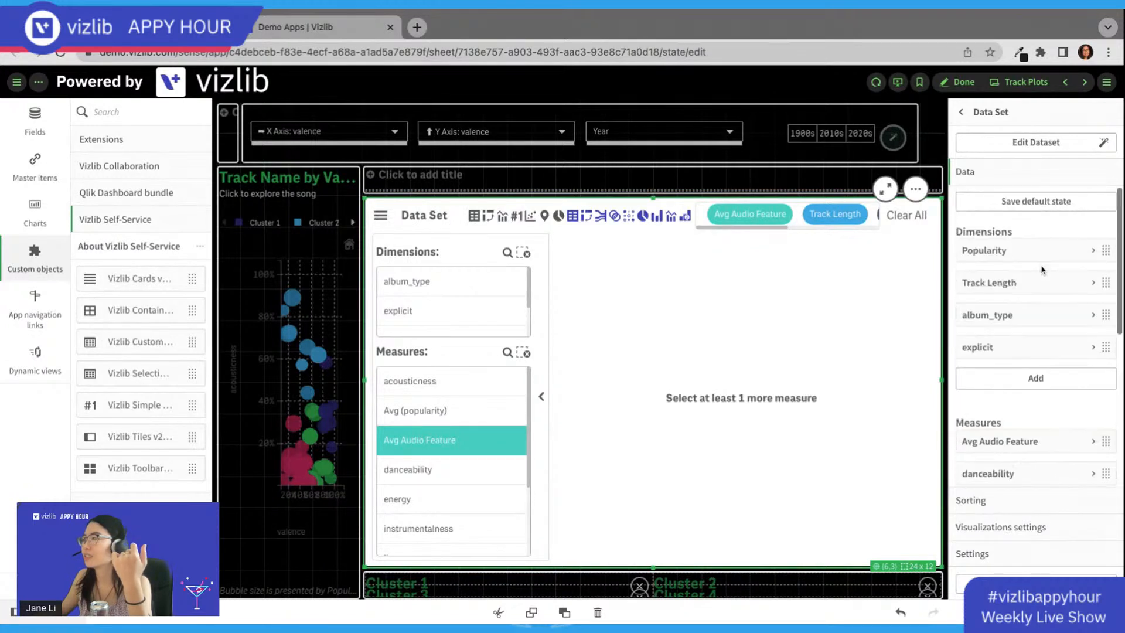
click(1044, 290)
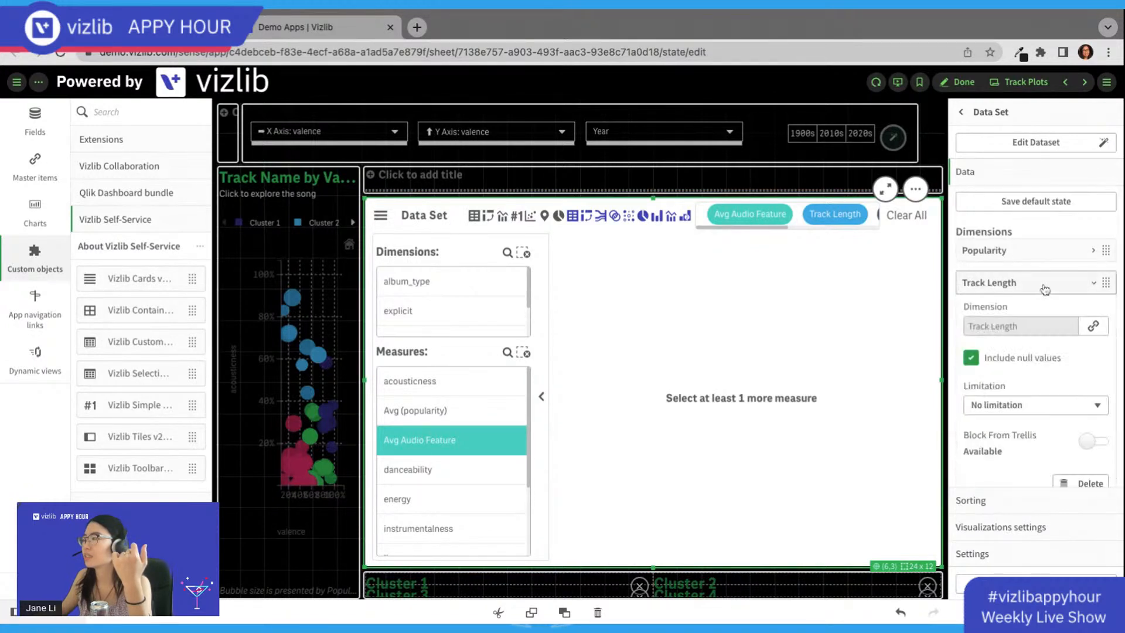
click(1045, 290)
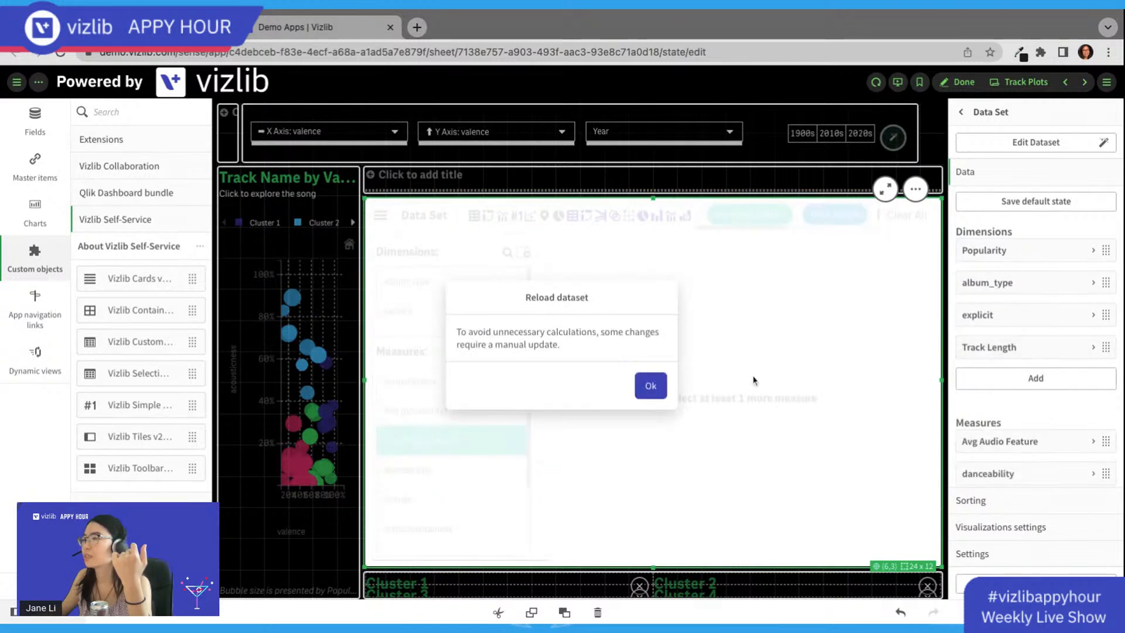
click(648, 384)
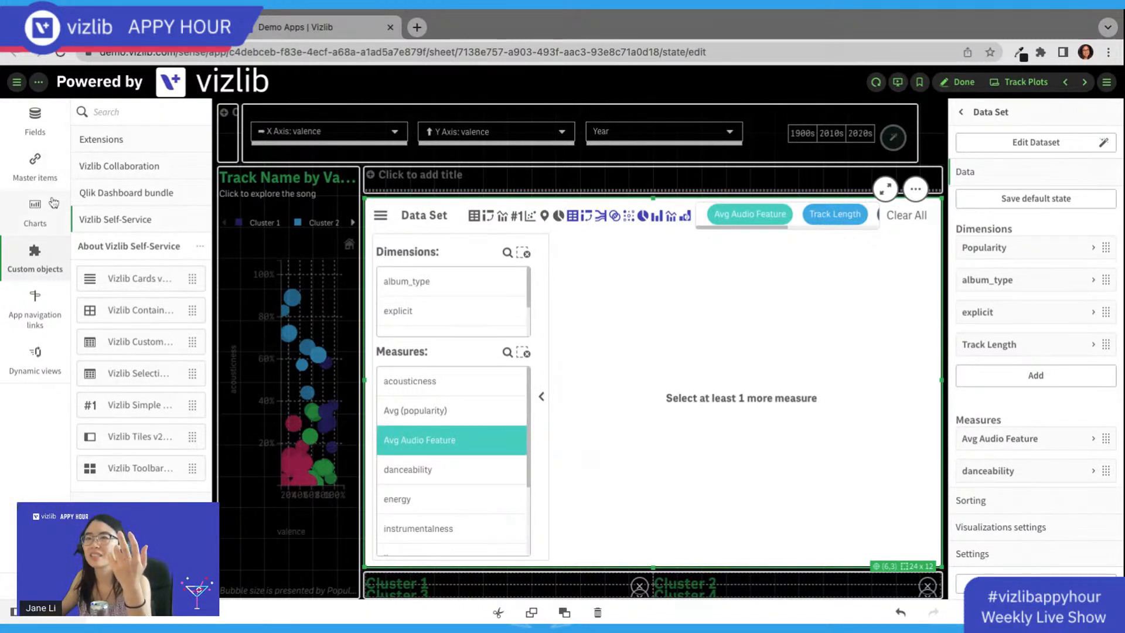
Step: Copy the field expression of the Track Length master dimension, leaving the dimension itself unedited
click(42, 172)
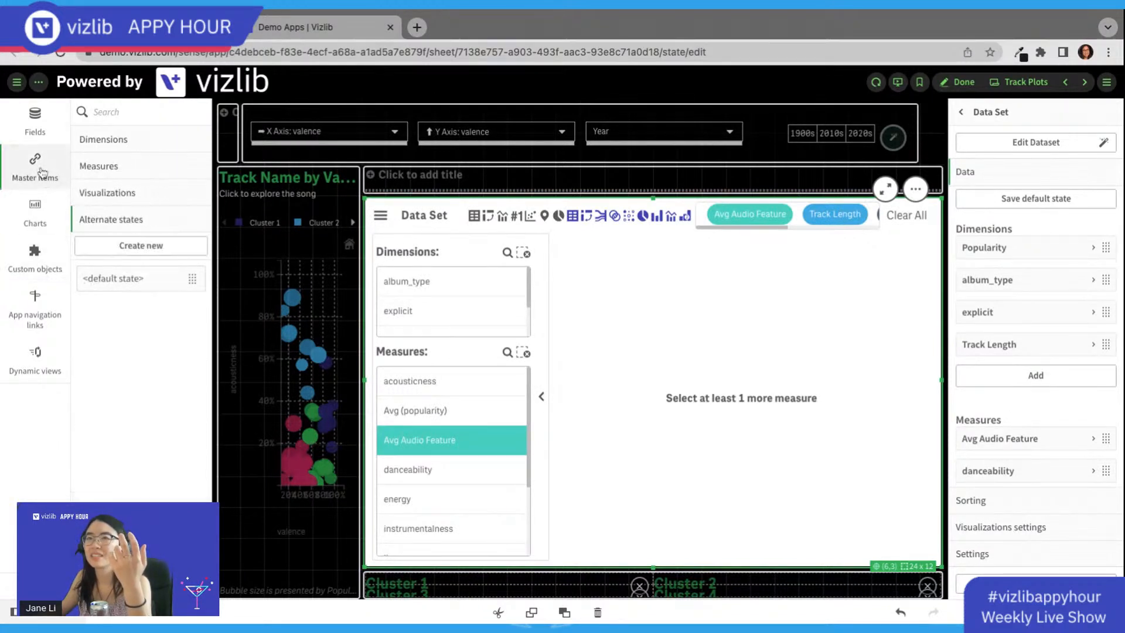
click(134, 173)
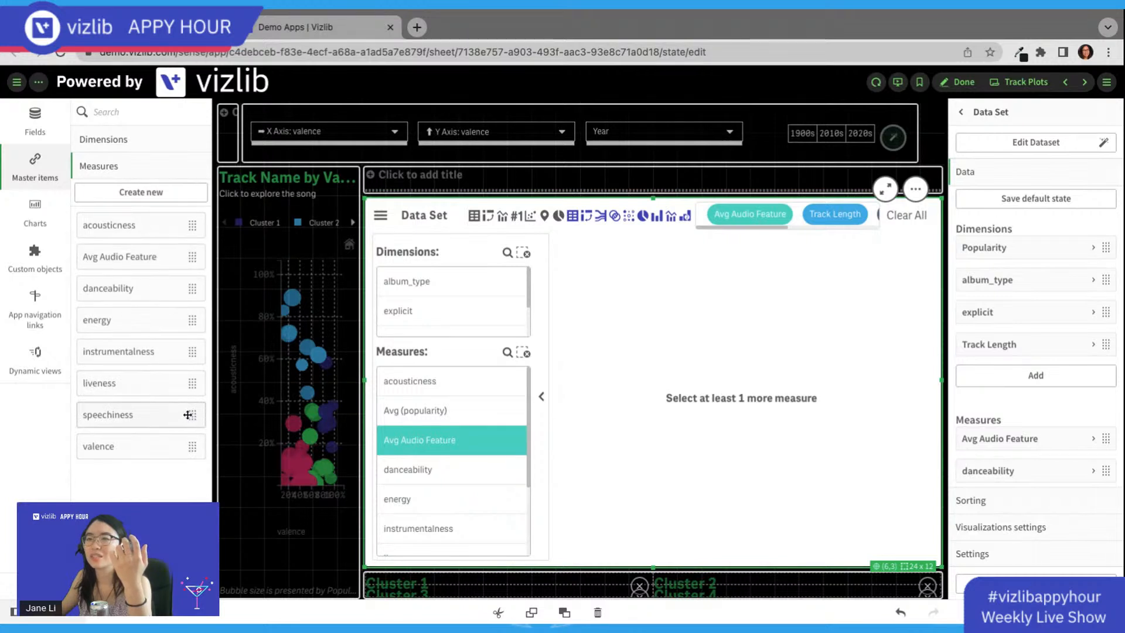
click(126, 140)
click(124, 230)
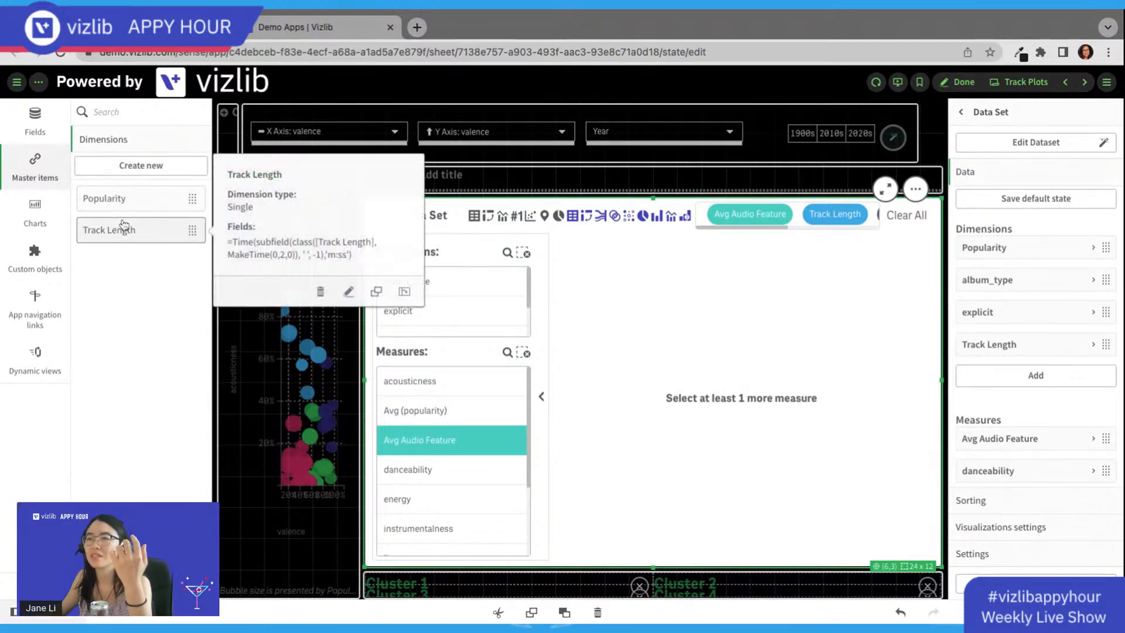
click(348, 297)
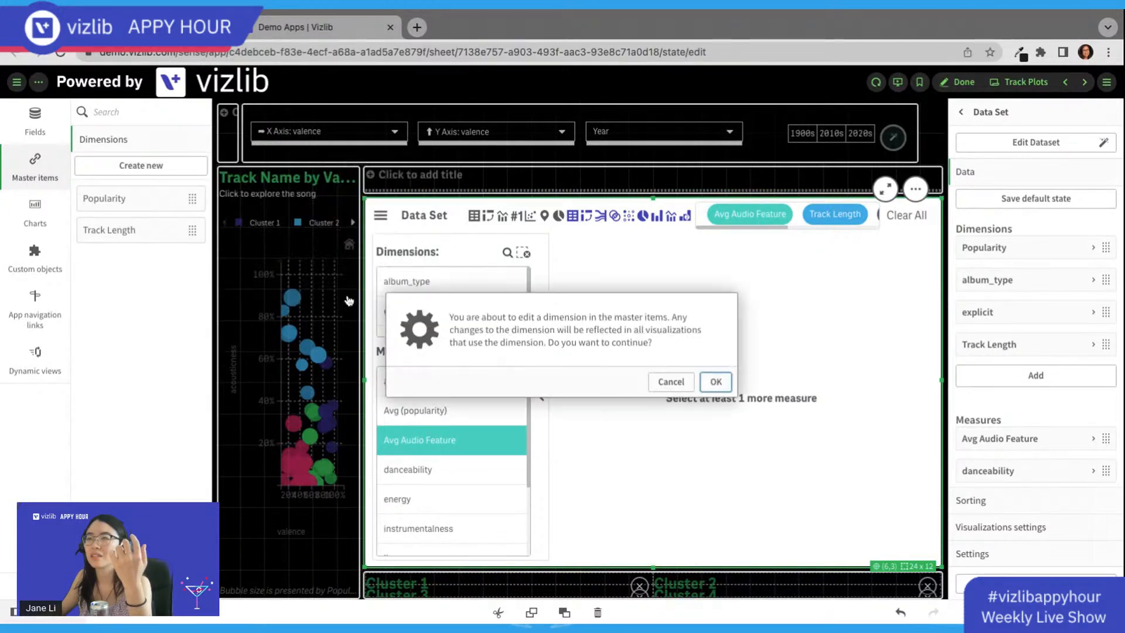
click(716, 383)
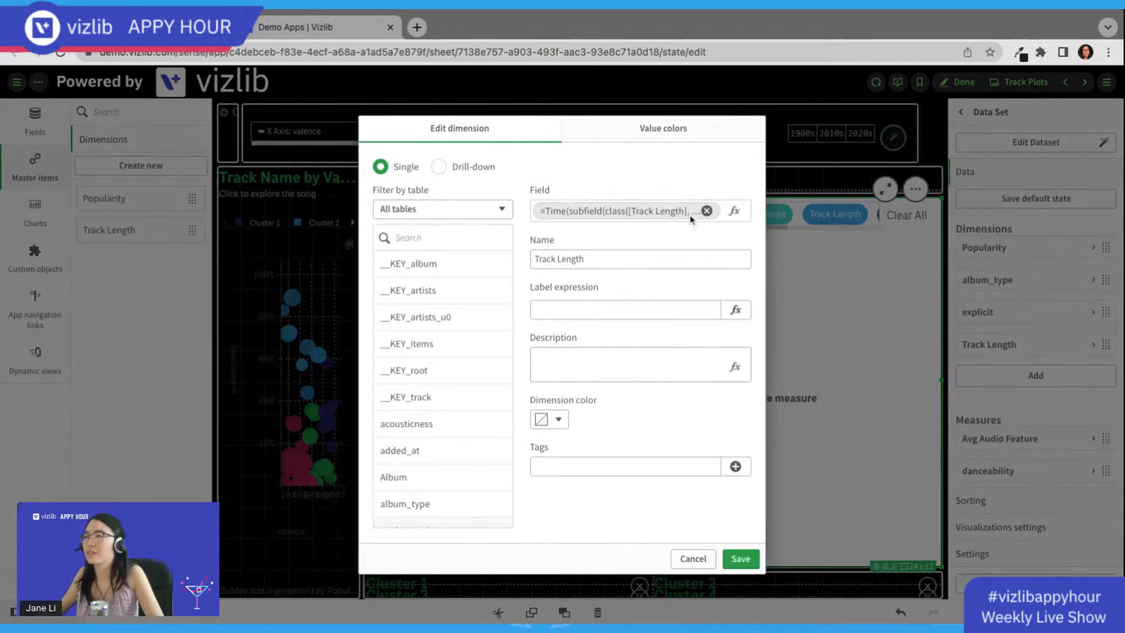
click(734, 211)
key(ctrl+a)
key(ctrl+c)
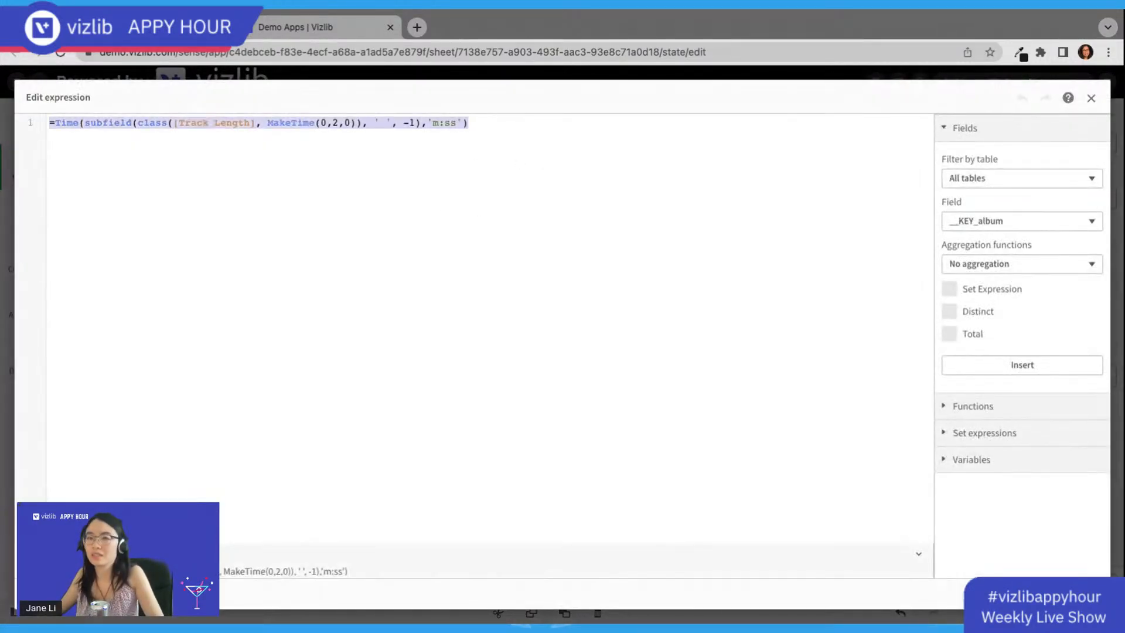
click(1091, 98)
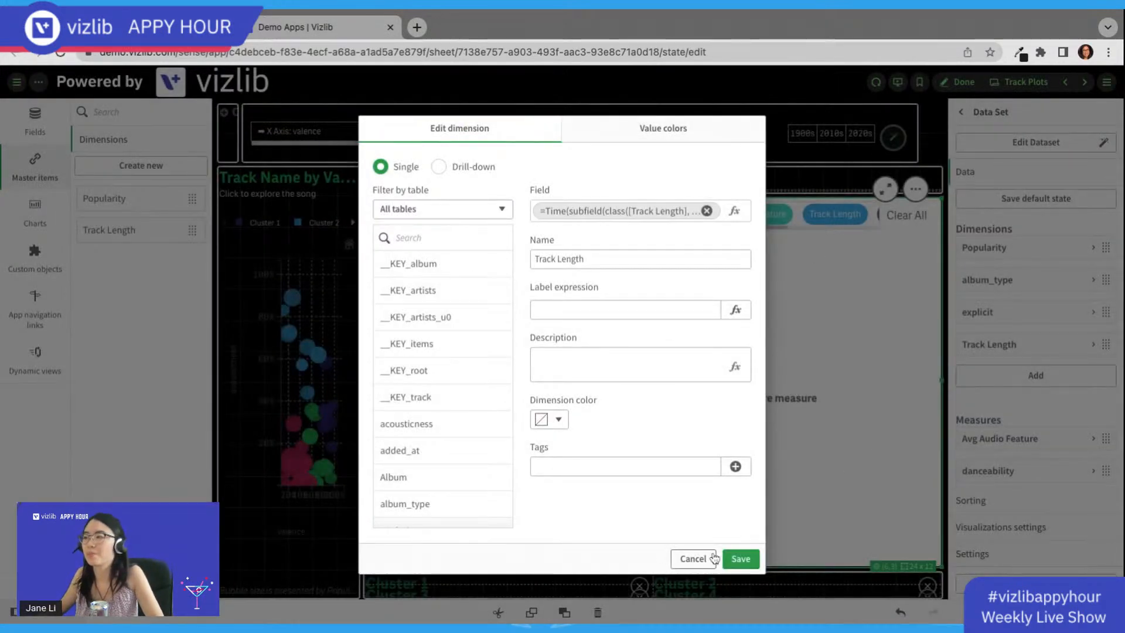
click(693, 558)
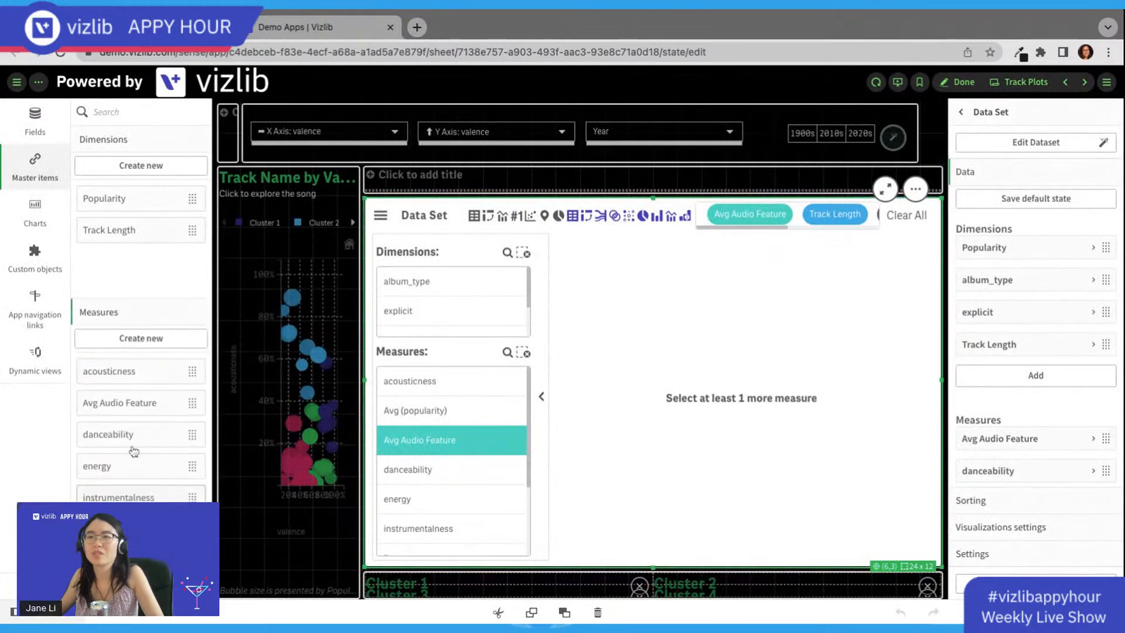
Step: Create a master measure named measure track length with the expression =Time(subfield(class([Track Length], MakeTime(0,2,0)), ' ', -1),'m:ss')
click(100, 326)
click(140, 192)
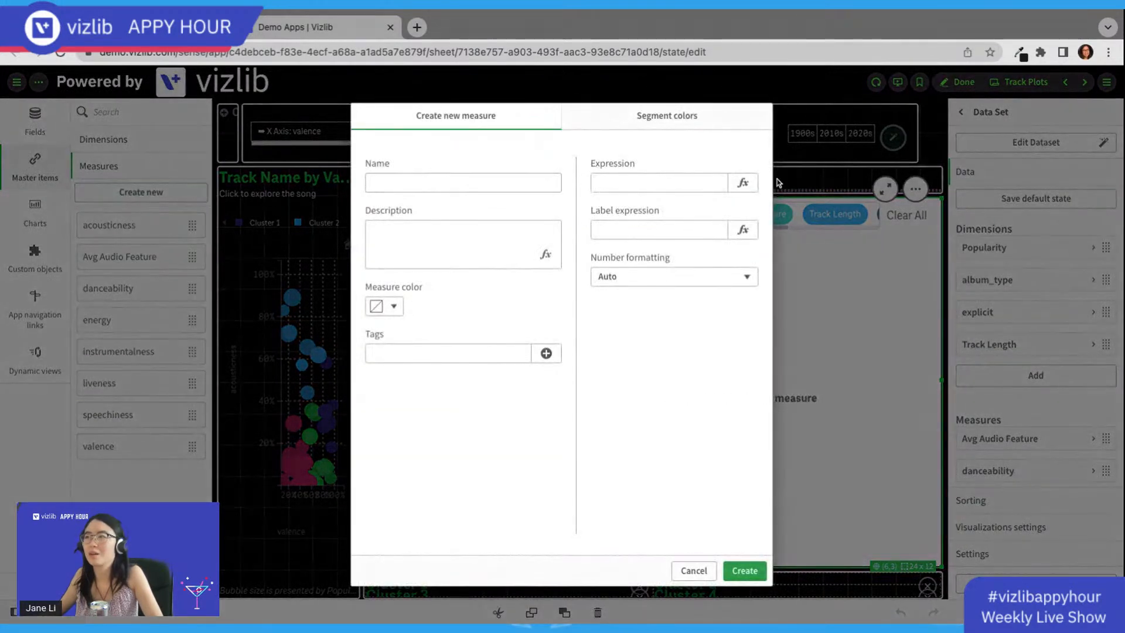
click(743, 182)
key(ctrl+v)
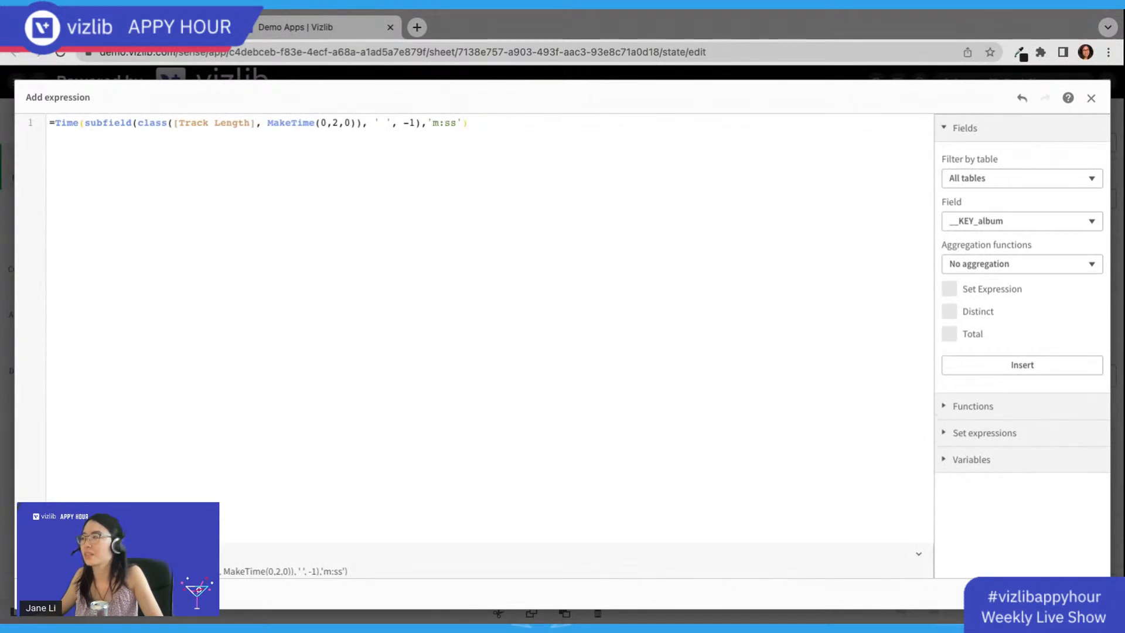
click(1078, 593)
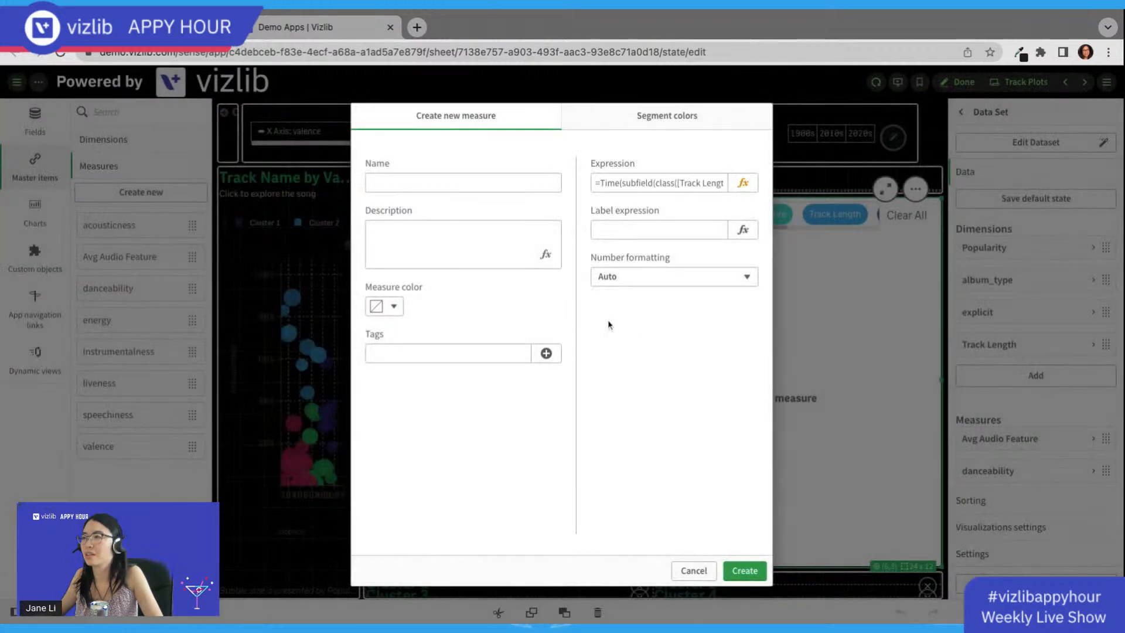
click(691, 225)
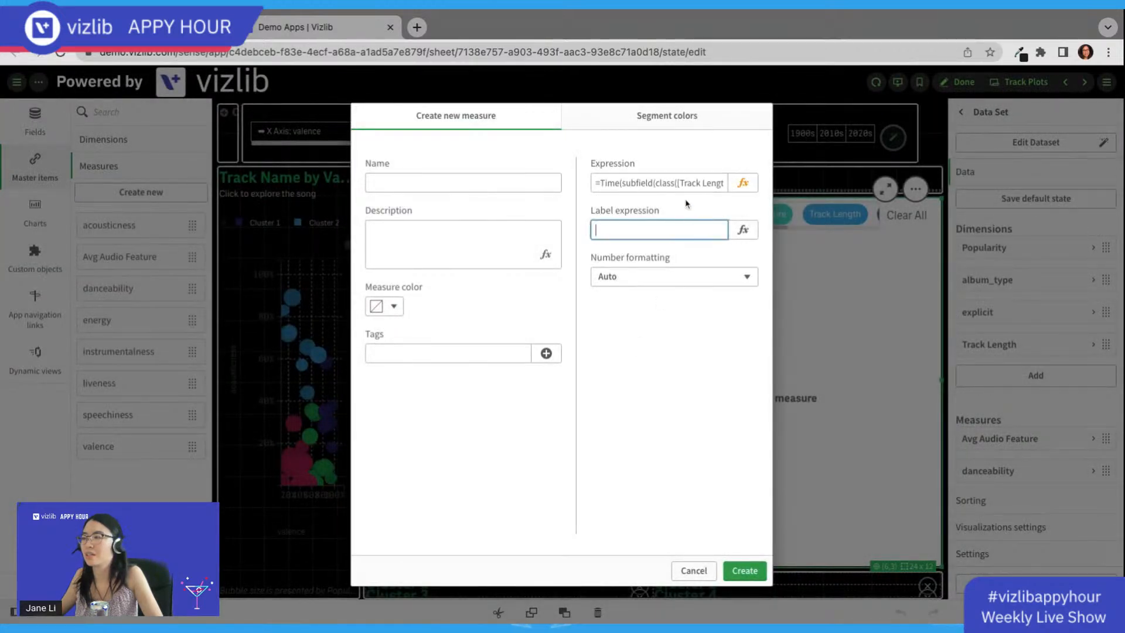
click(444, 185)
text(measure track e)
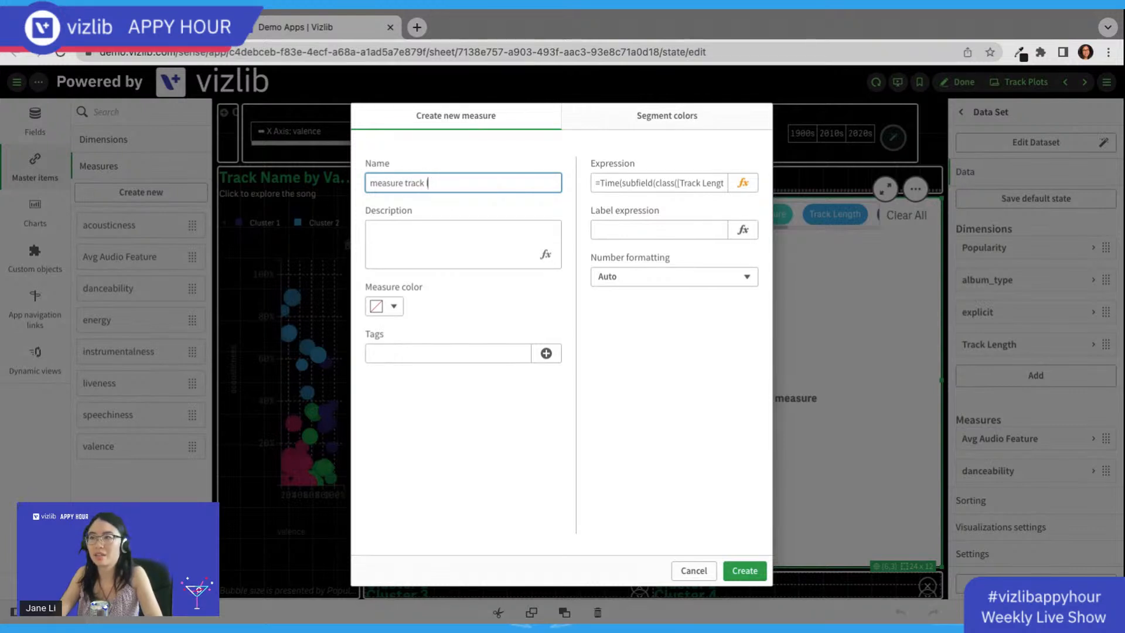
text(ngth)
click(742, 570)
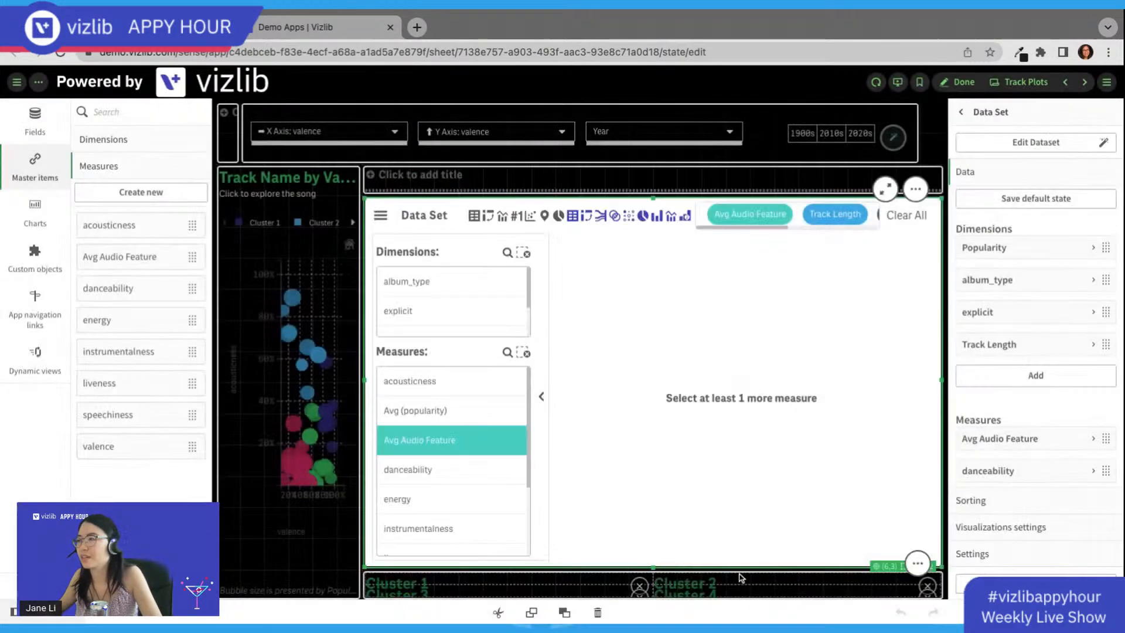
Step: Add the measure track length master measure to the report's data set and reload the dataset
scroll(1026, 352, down, 5)
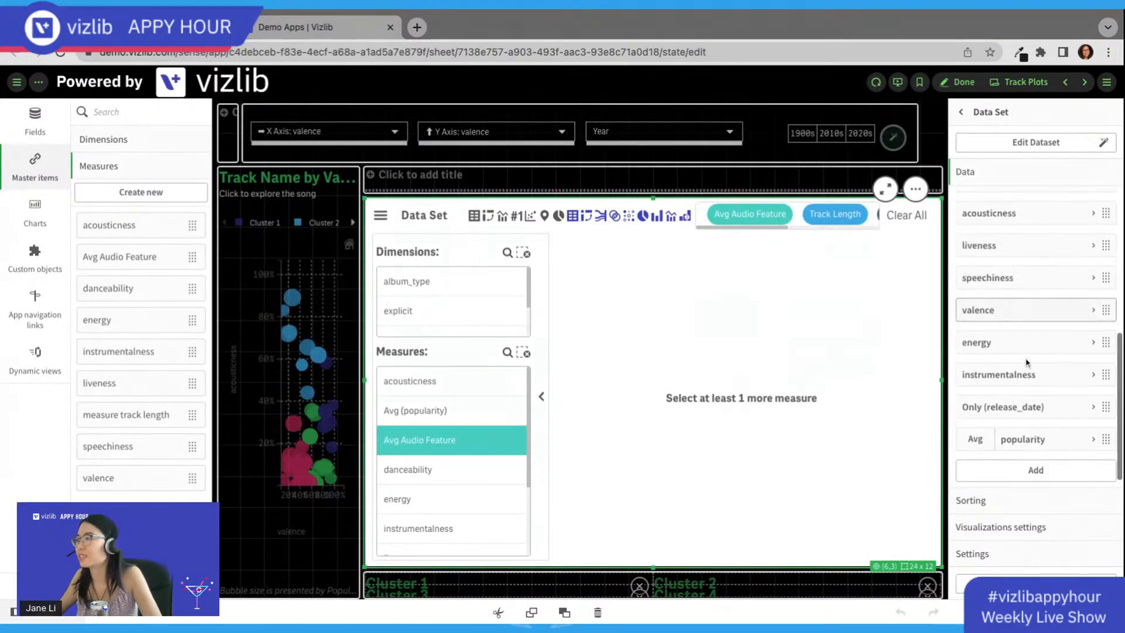
click(1018, 471)
text(measure)
click(1006, 317)
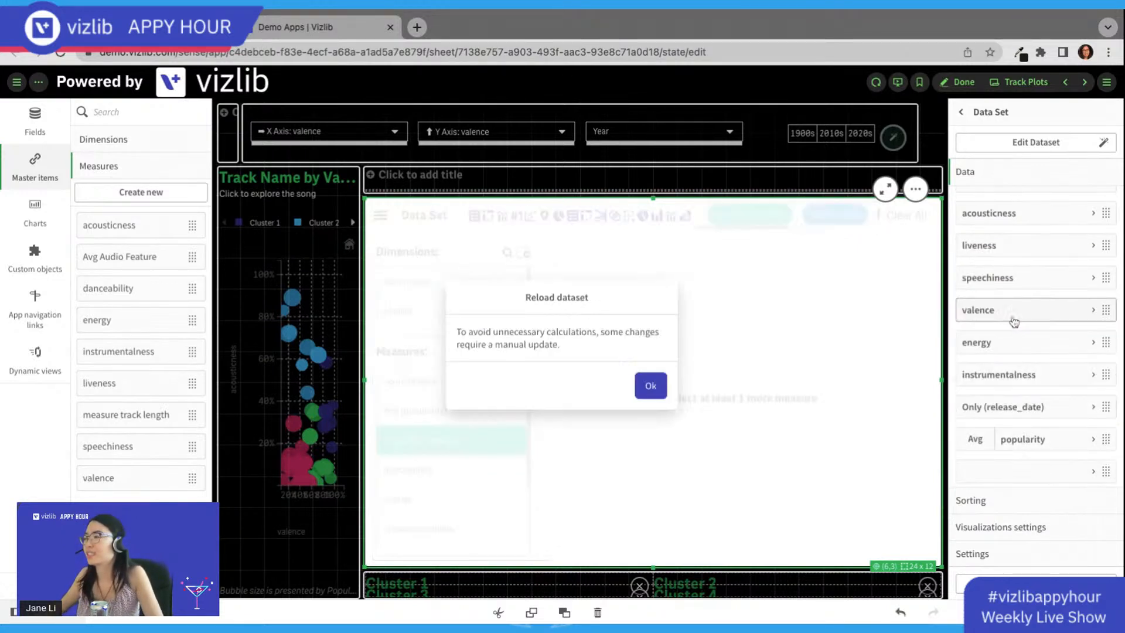
click(651, 386)
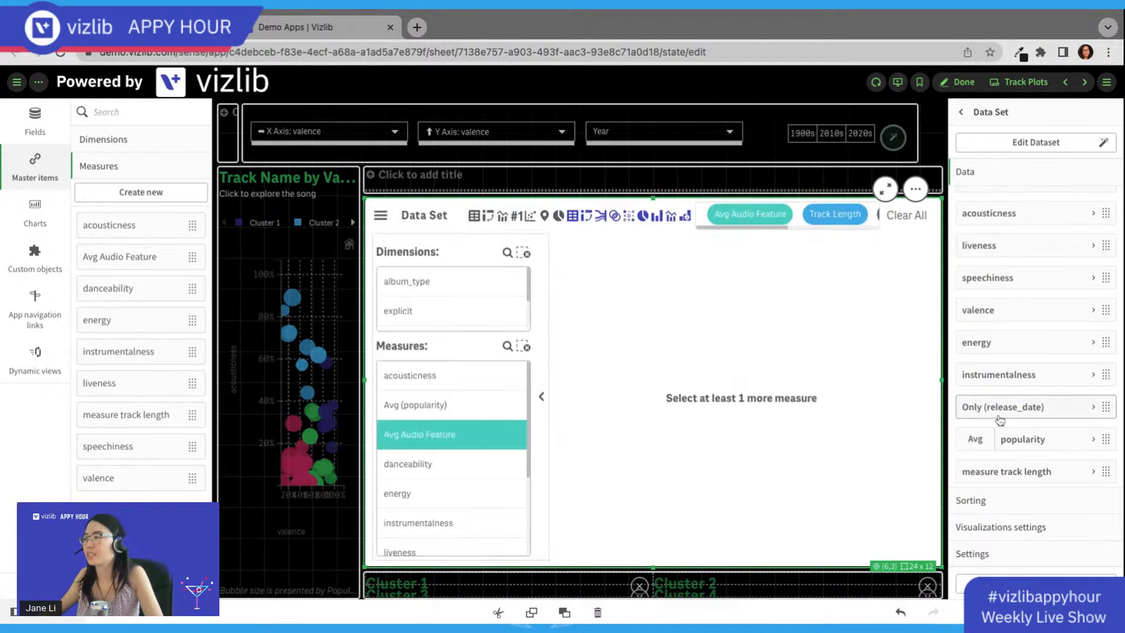
Step: Finish editing the sheet and plot measure track length against Avg (popularity) in the scatter chart, removing Avg Audio Feature
scroll(519, 451, down, 2)
scroll(519, 451, down, 1)
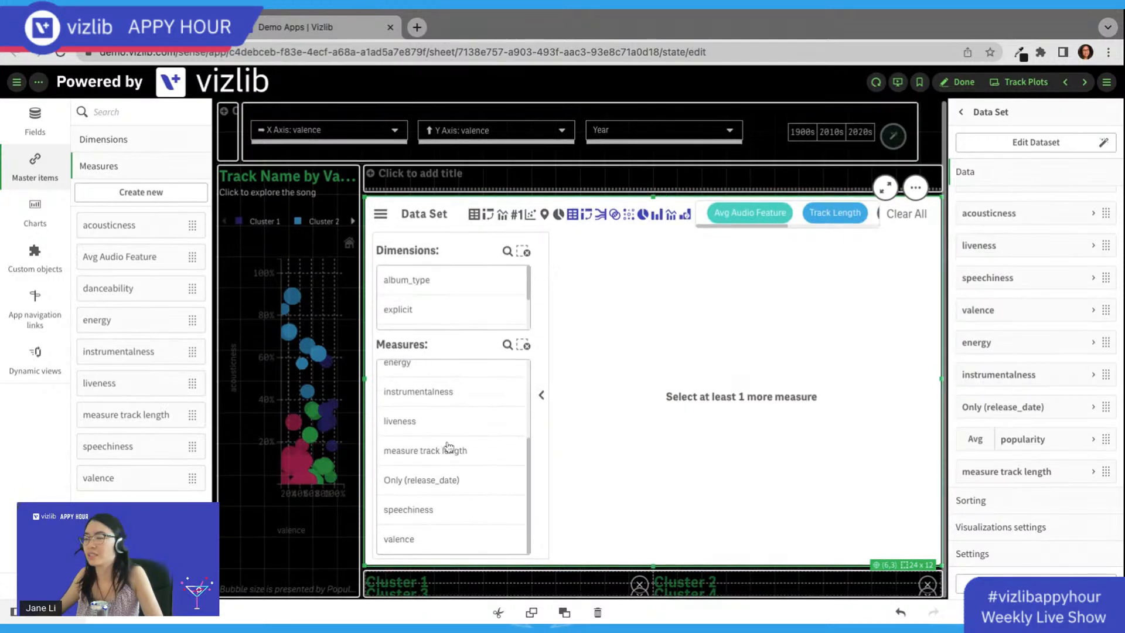
click(957, 82)
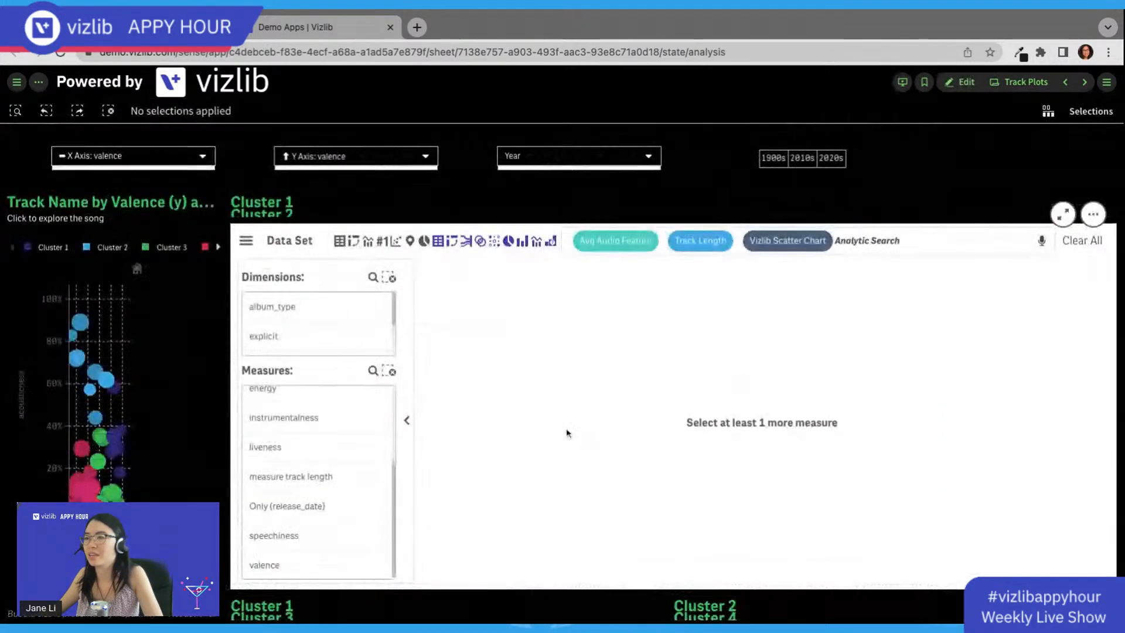
click(321, 490)
scroll(327, 457, up, 1)
scroll(326, 451, up, 5)
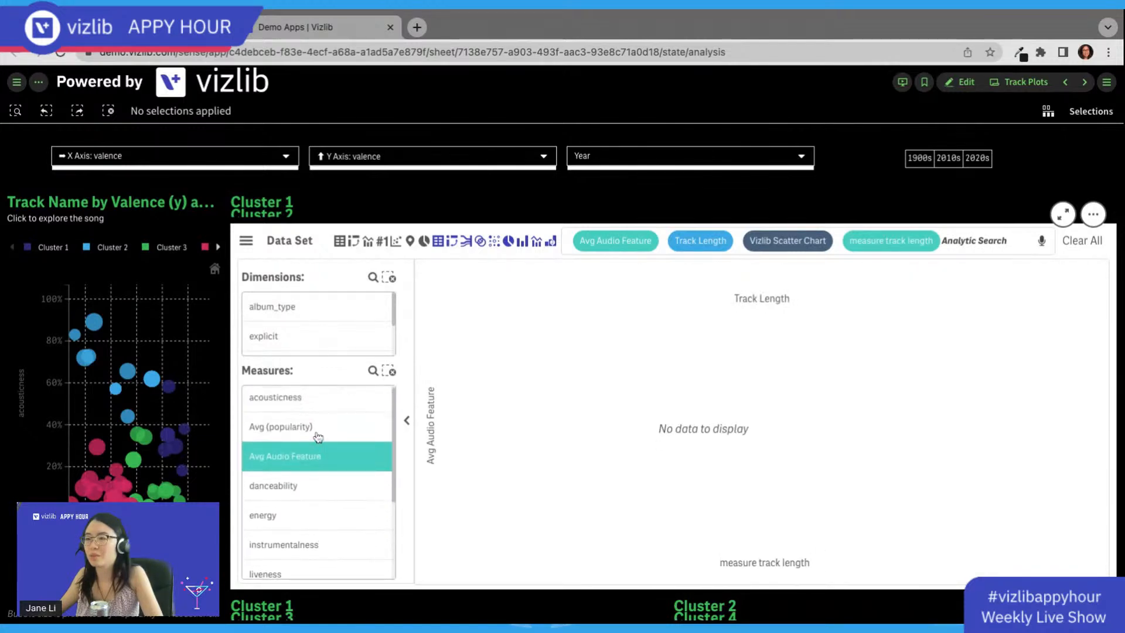
click(323, 435)
click(321, 465)
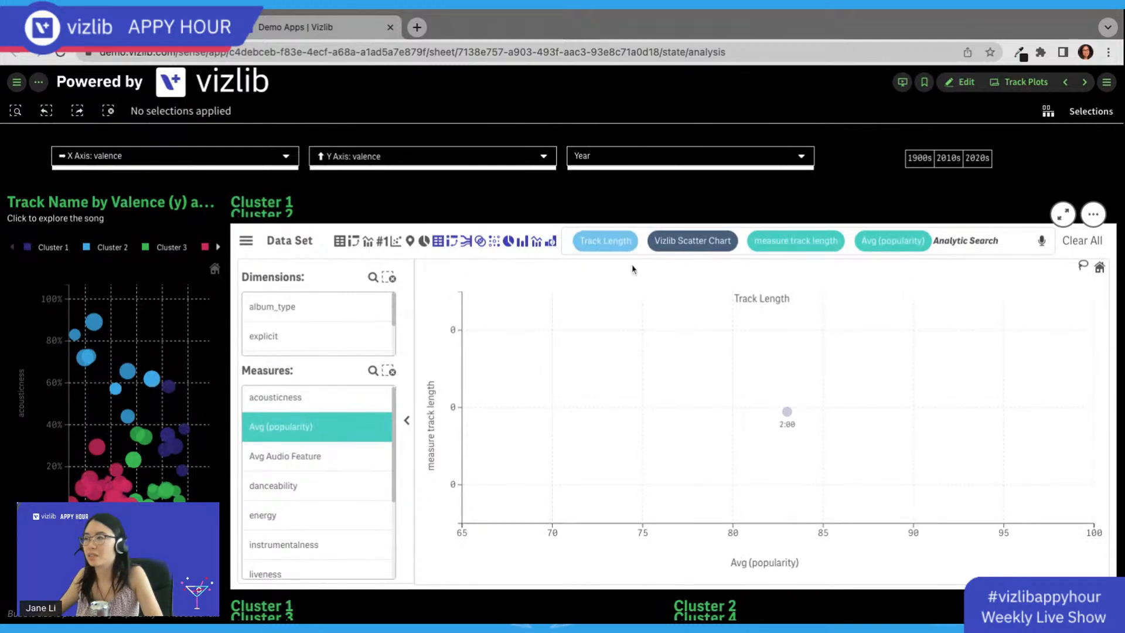
Step: Replace the Track Length dimension in the scatter chart with album_type
drag(630, 236, 605, 239)
click(631, 267)
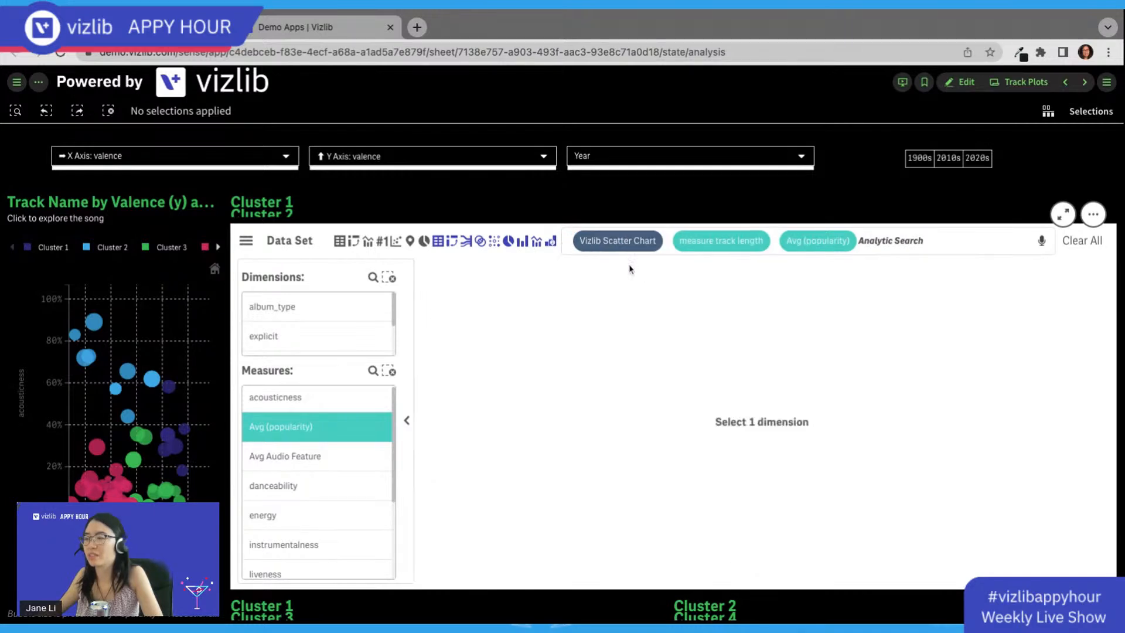
scroll(320, 336, down, 3)
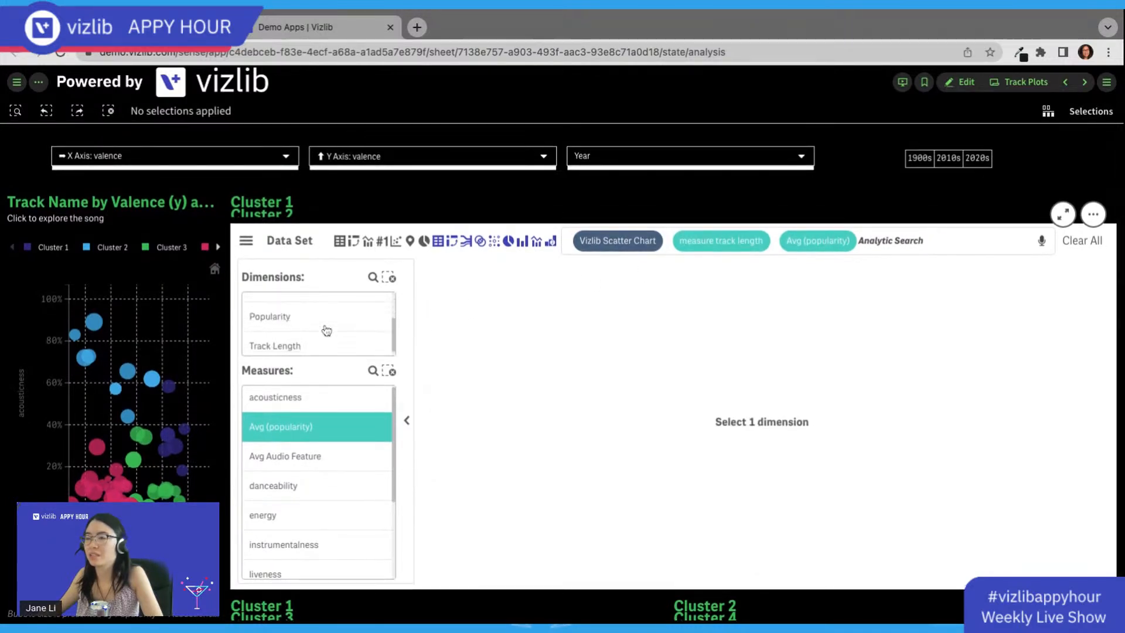
scroll(309, 326, up, 3)
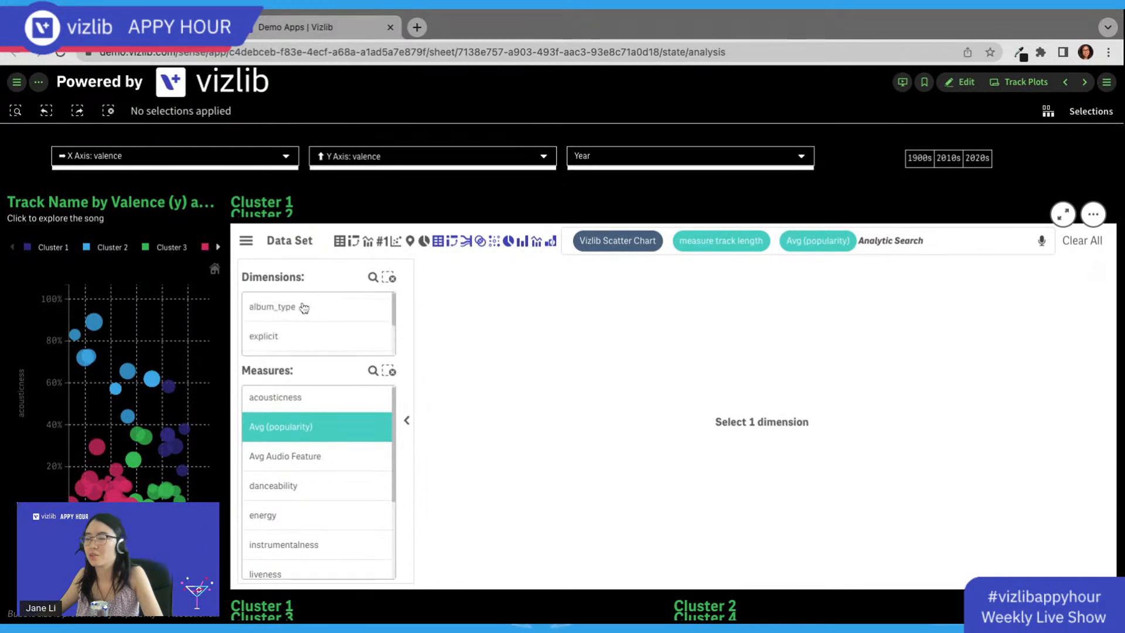
click(303, 307)
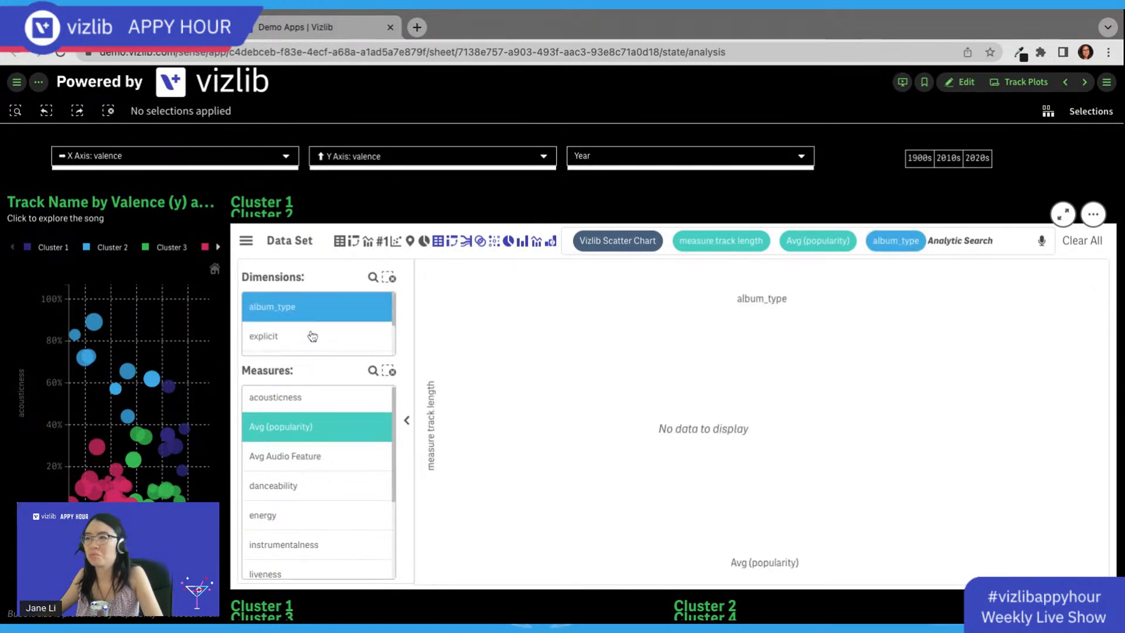
Step: Add the Popularity dimension to the scatter chart while in sheet editing, and finish editing the sheet
scroll(311, 332, down, 3)
scroll(311, 330, up, 3)
scroll(310, 327, down, 3)
click(961, 82)
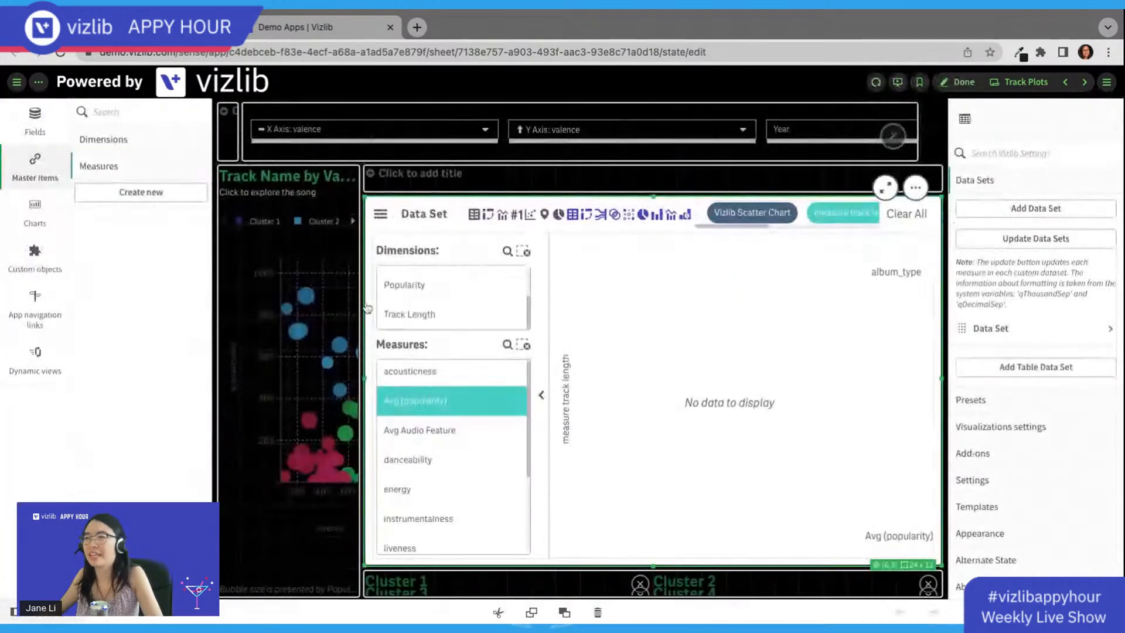
click(447, 285)
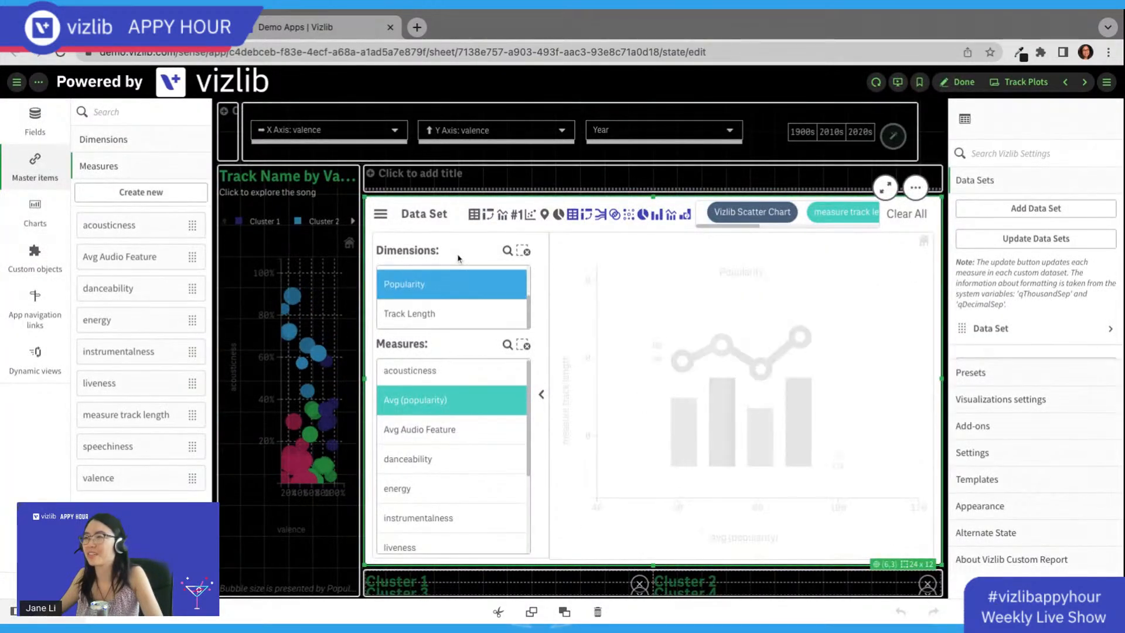
scroll(443, 468, down, 3)
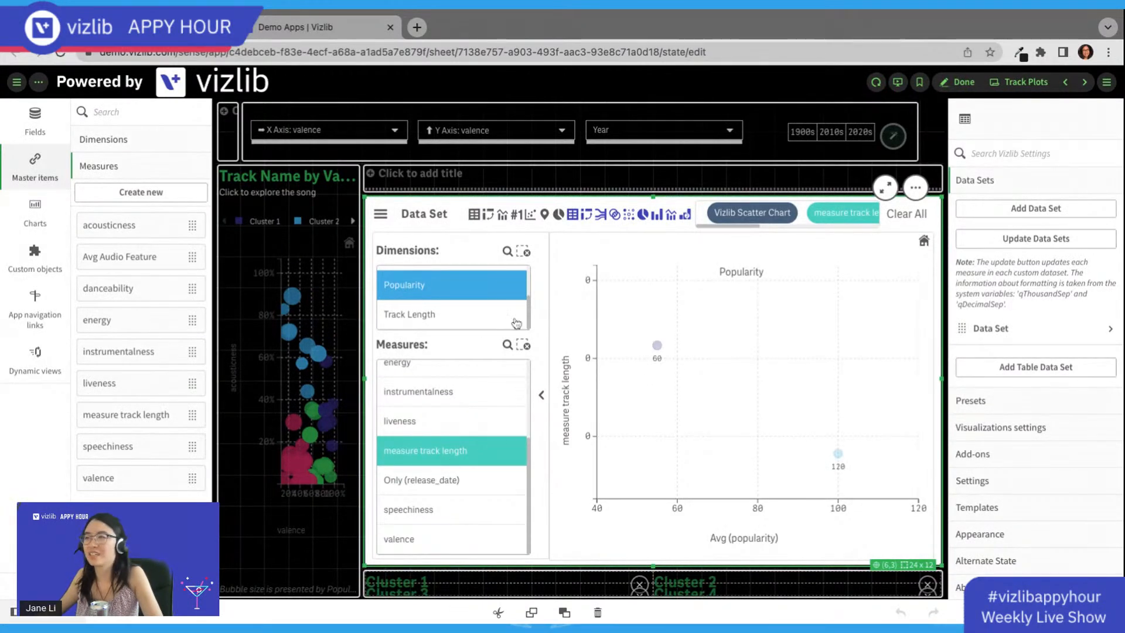
click(958, 82)
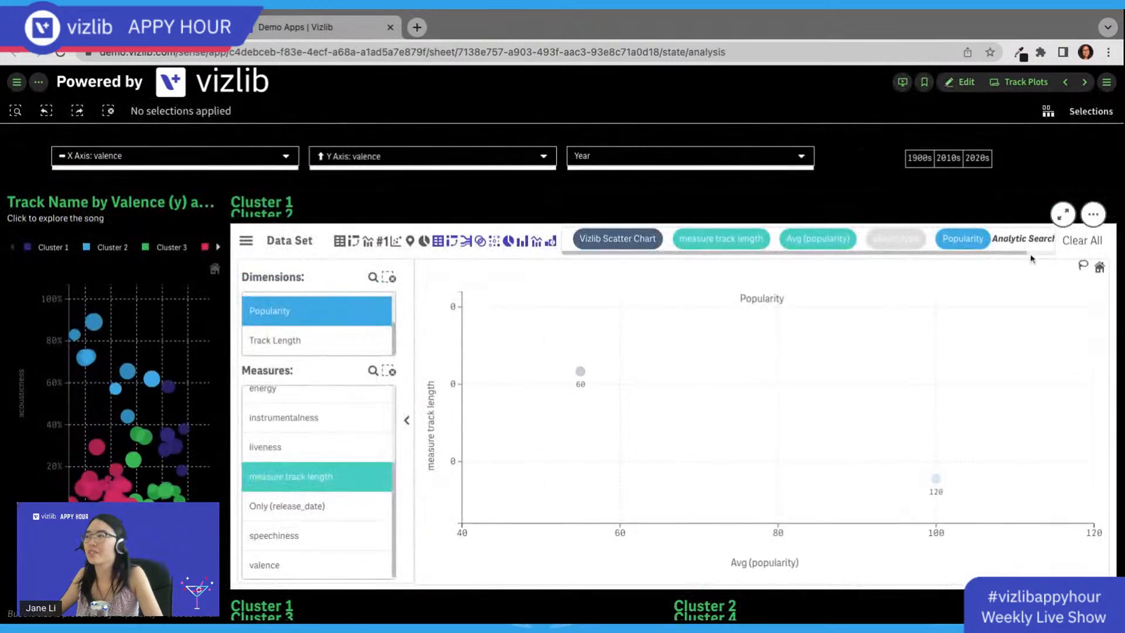
Step: Use voice input in the analytic search to request a scatter chart with the energy measure
scroll(913, 254, right, 1)
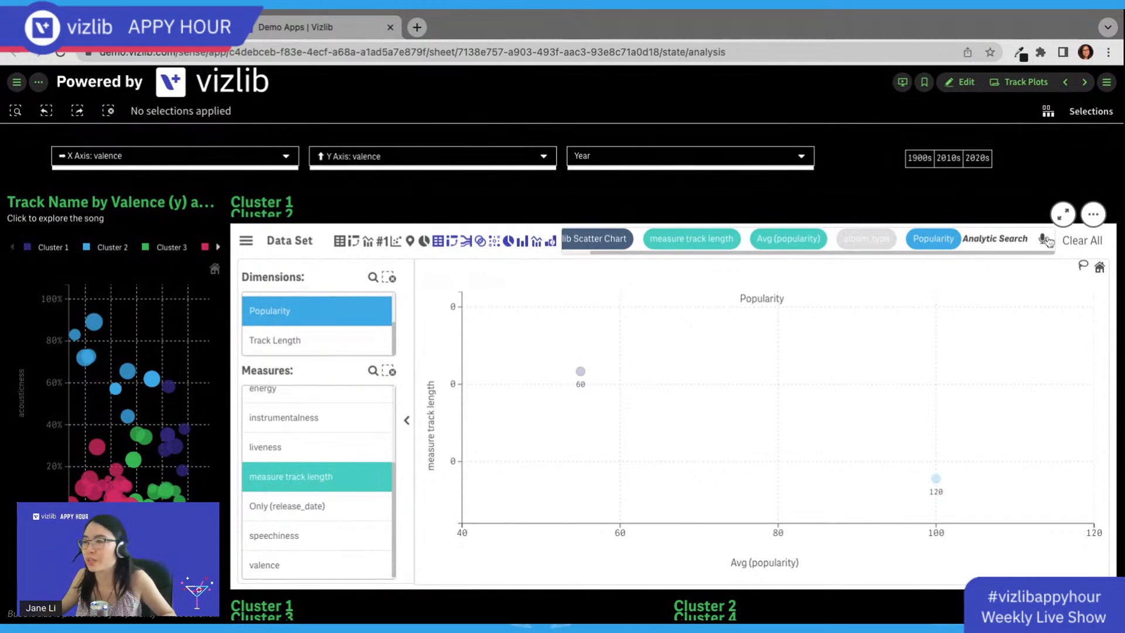
scroll(371, 459, up, 3)
scroll(329, 340, up, 1)
scroll(328, 340, up, 1)
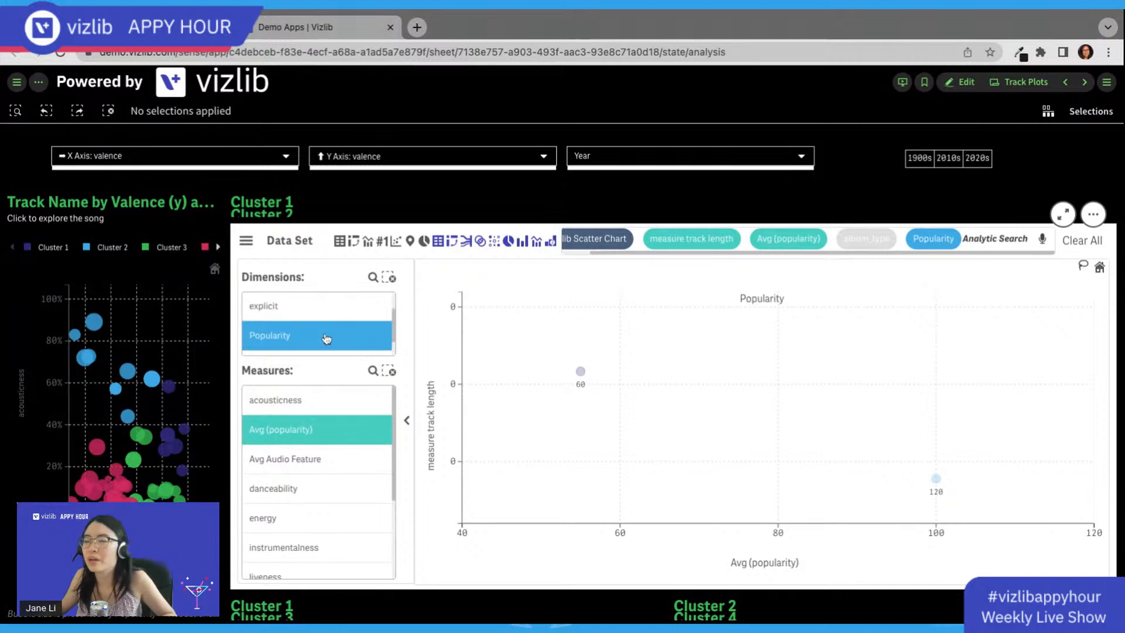
click(1043, 240)
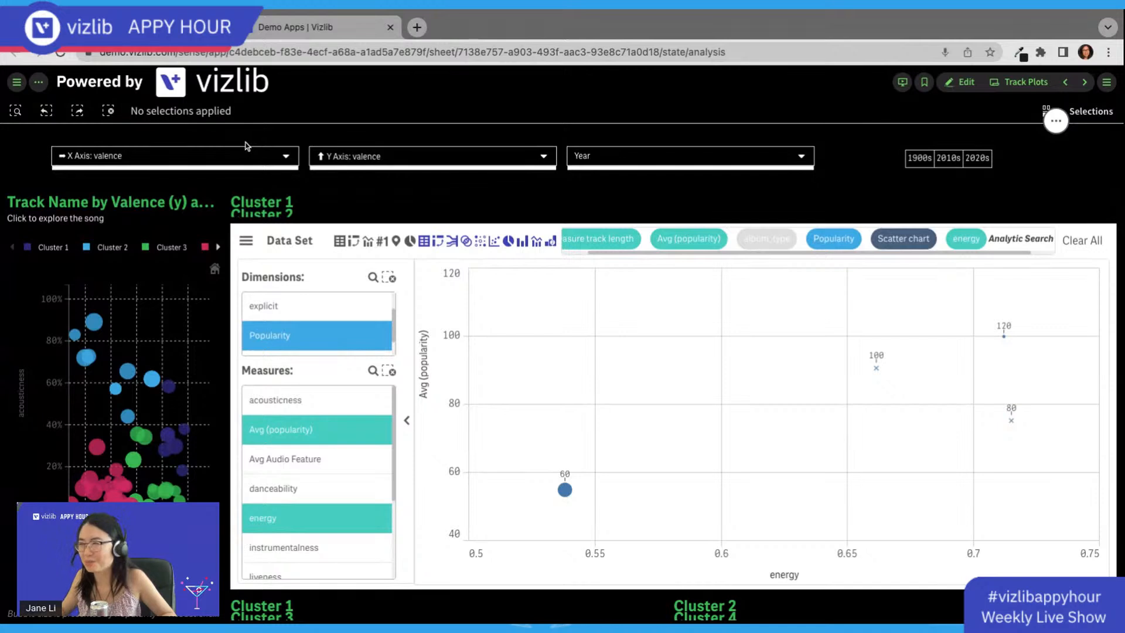
Step: Remove energy, the scatter chart type, Popularity, Avg (popularity) and measure track length from the report's analytic search
mouse_move(958, 238)
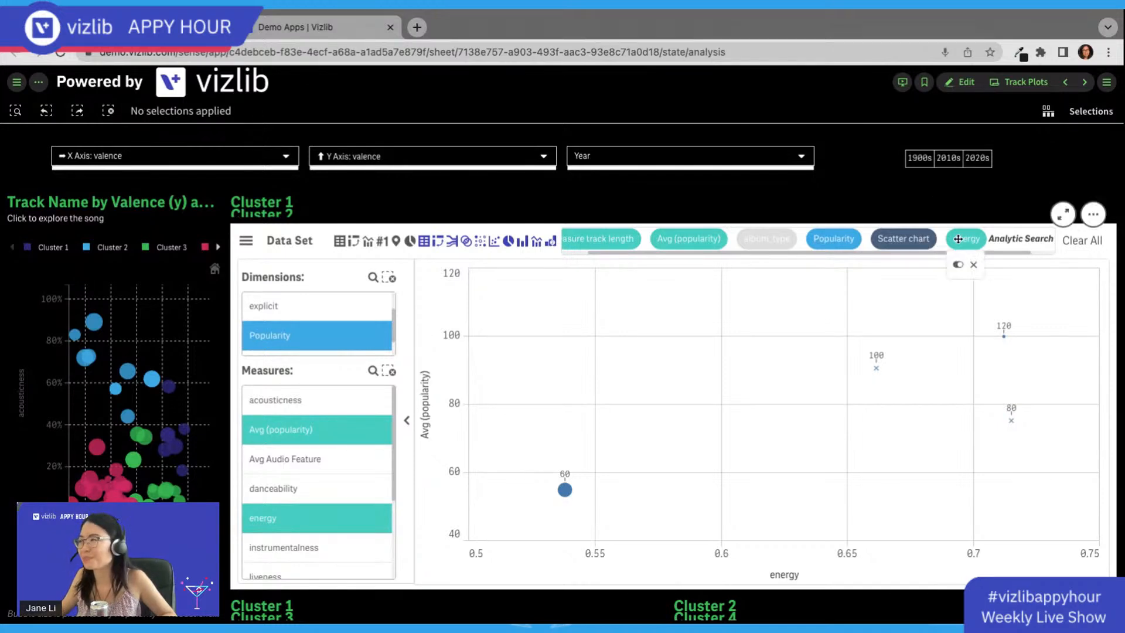
click(973, 264)
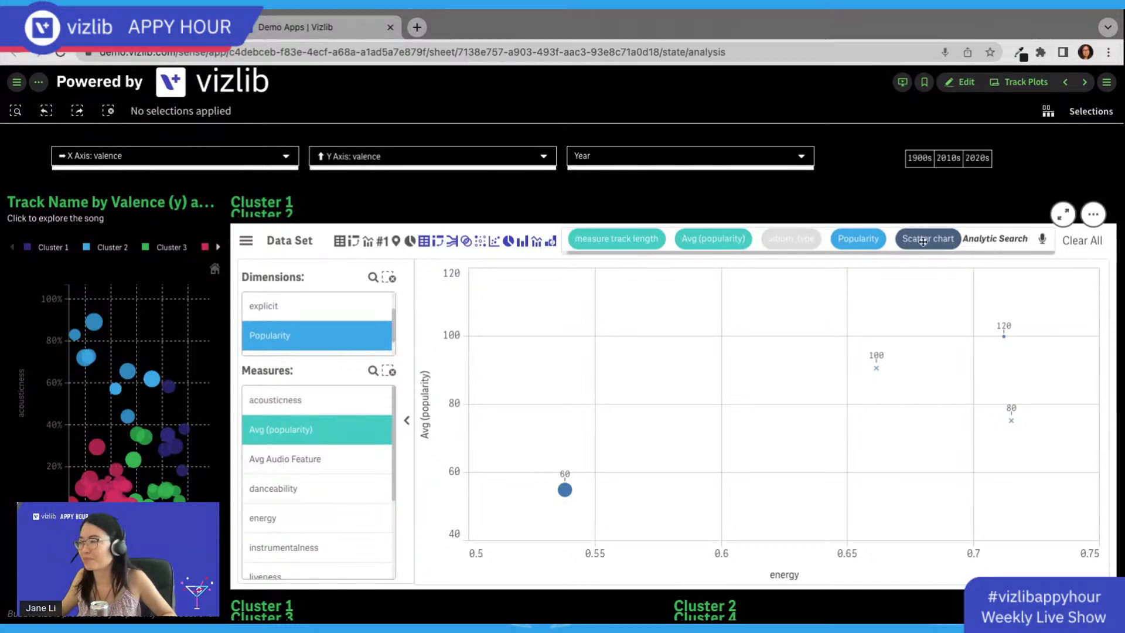
mouse_move(948, 247)
click(948, 290)
mouse_move(871, 243)
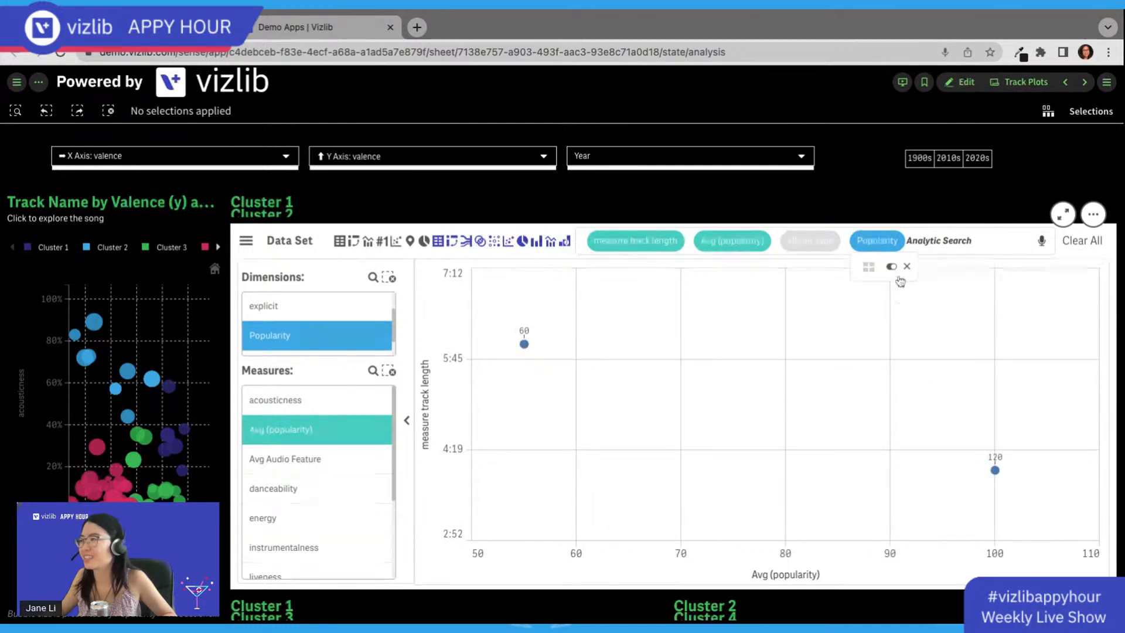
click(904, 266)
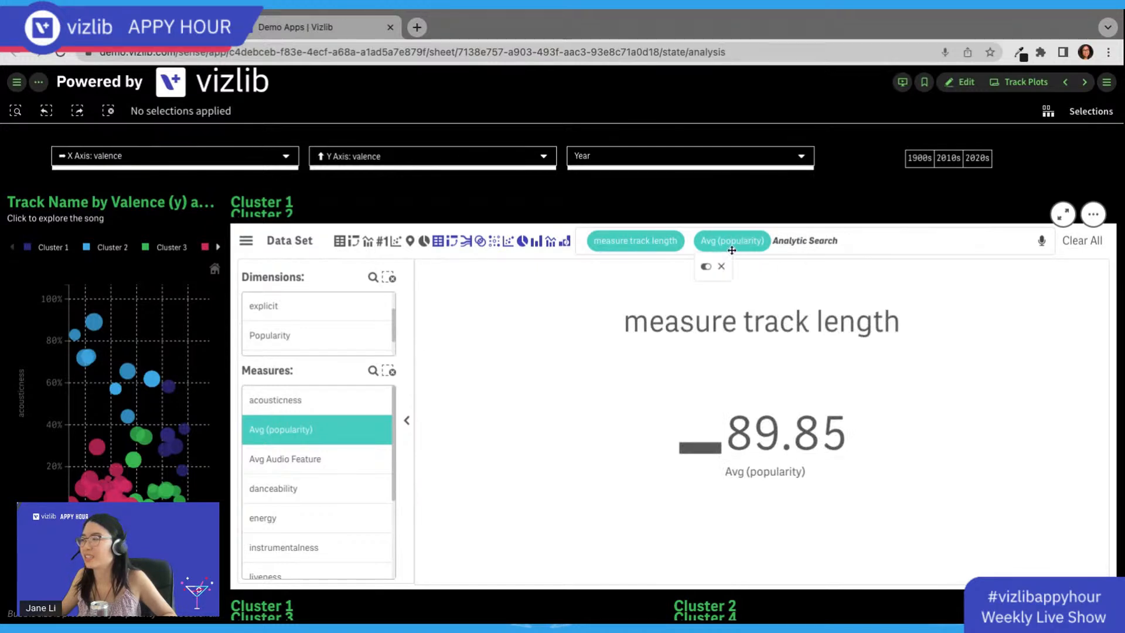
click(721, 266)
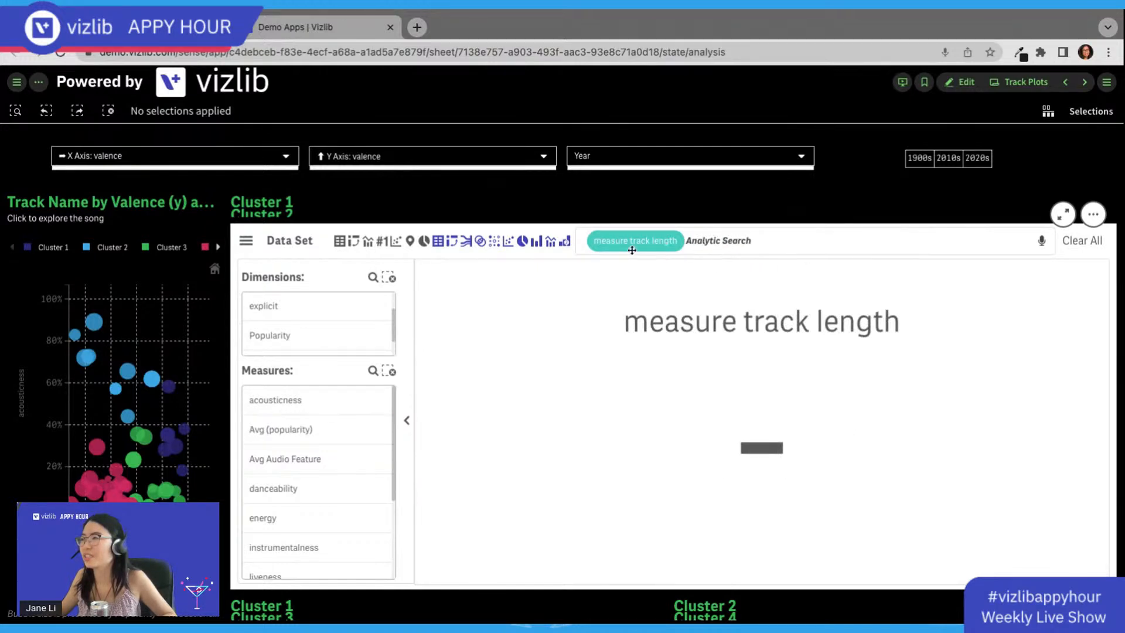
click(614, 267)
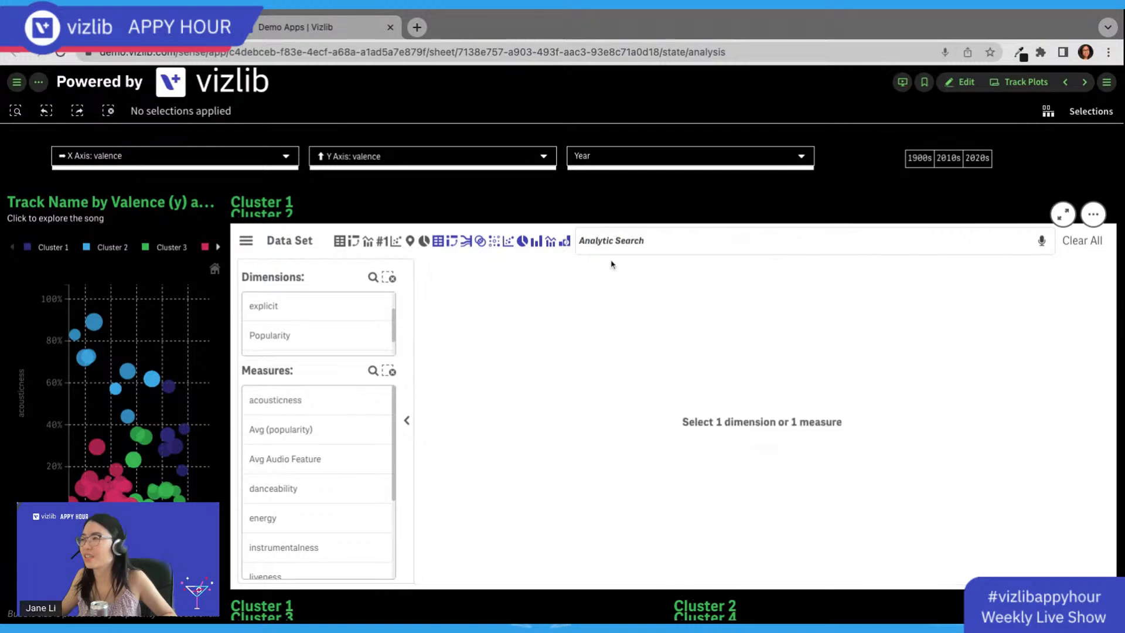
Step: Request Track Length sorted ascending by voice in the analytic search, check the table, and remove the dimension again
click(1040, 249)
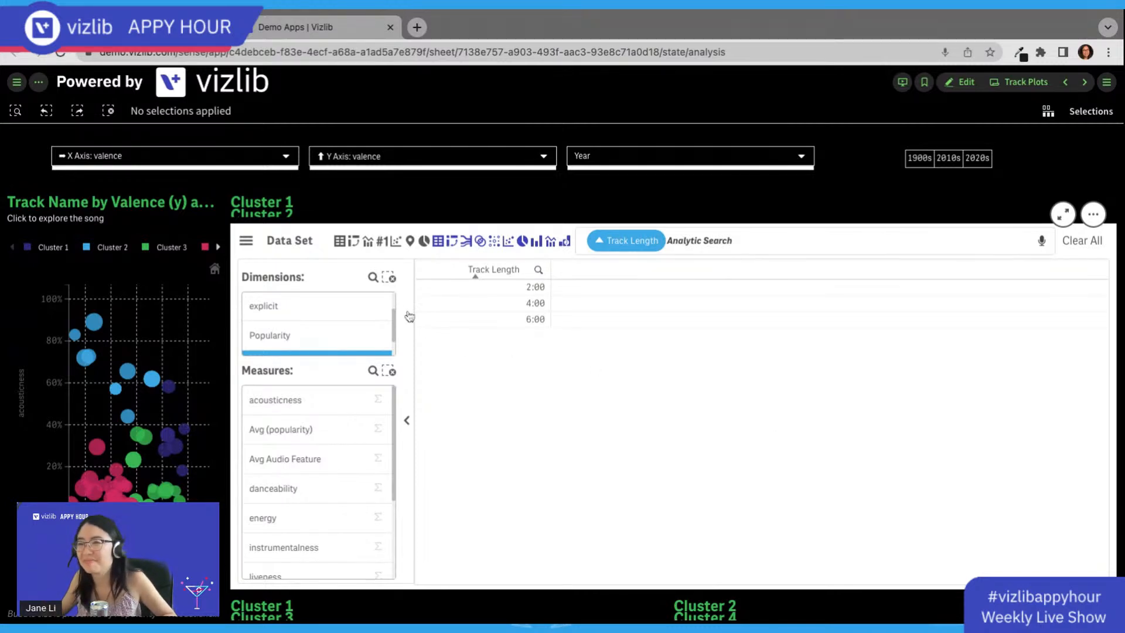
scroll(360, 328, down, 1)
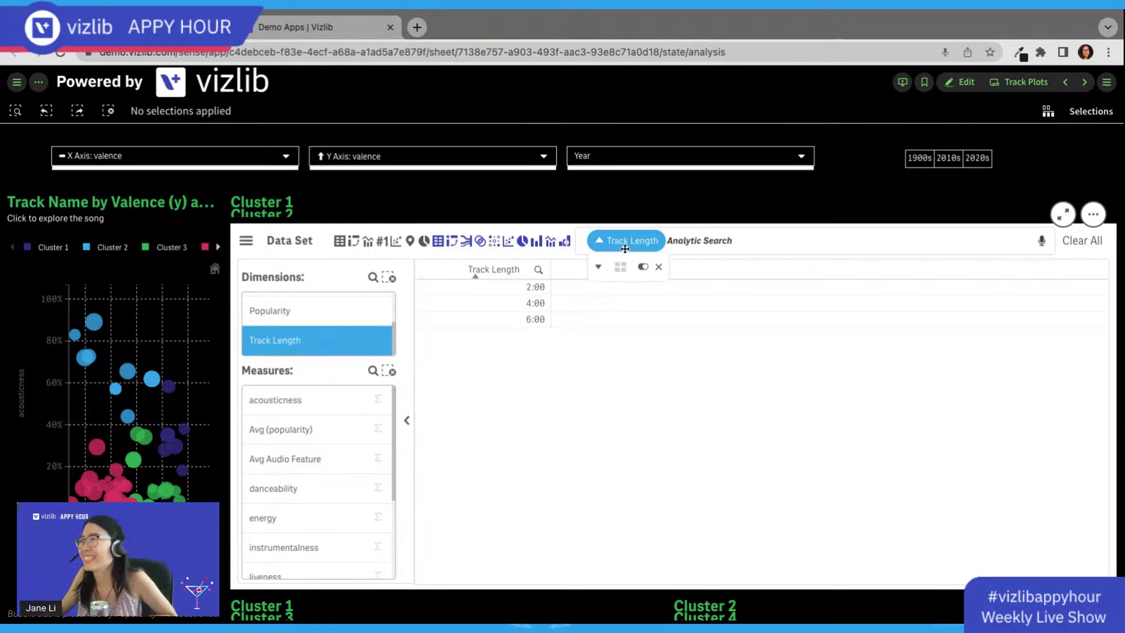
mouse_move(657, 242)
click(658, 267)
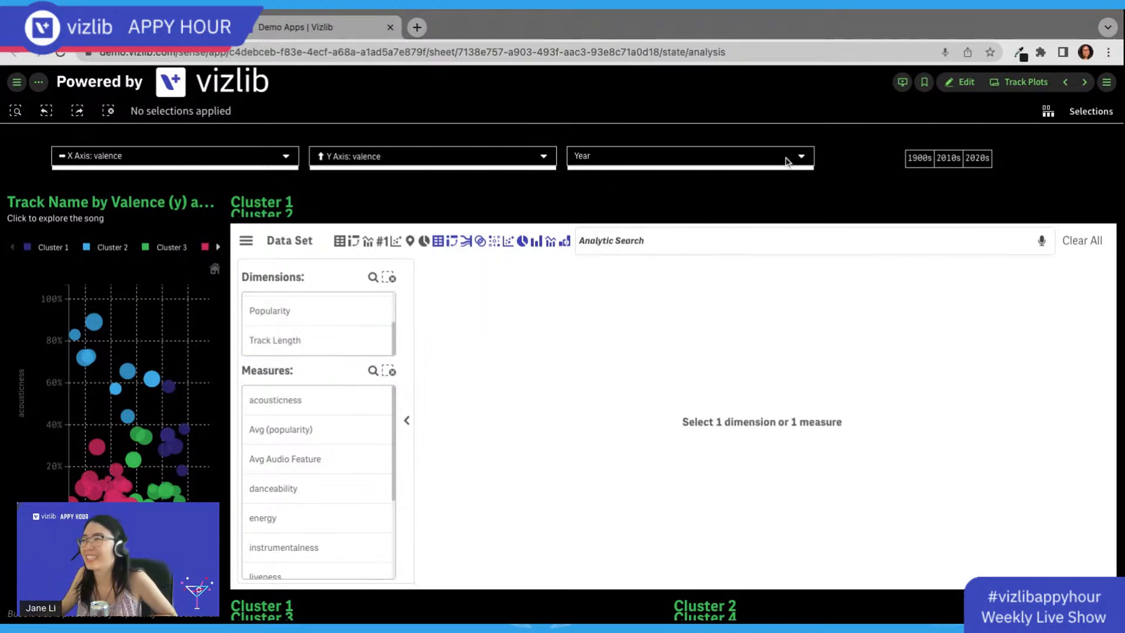
Step: Reopen the sheet for editing and enable Hide export to app in the report's context menu appearance settings
click(968, 91)
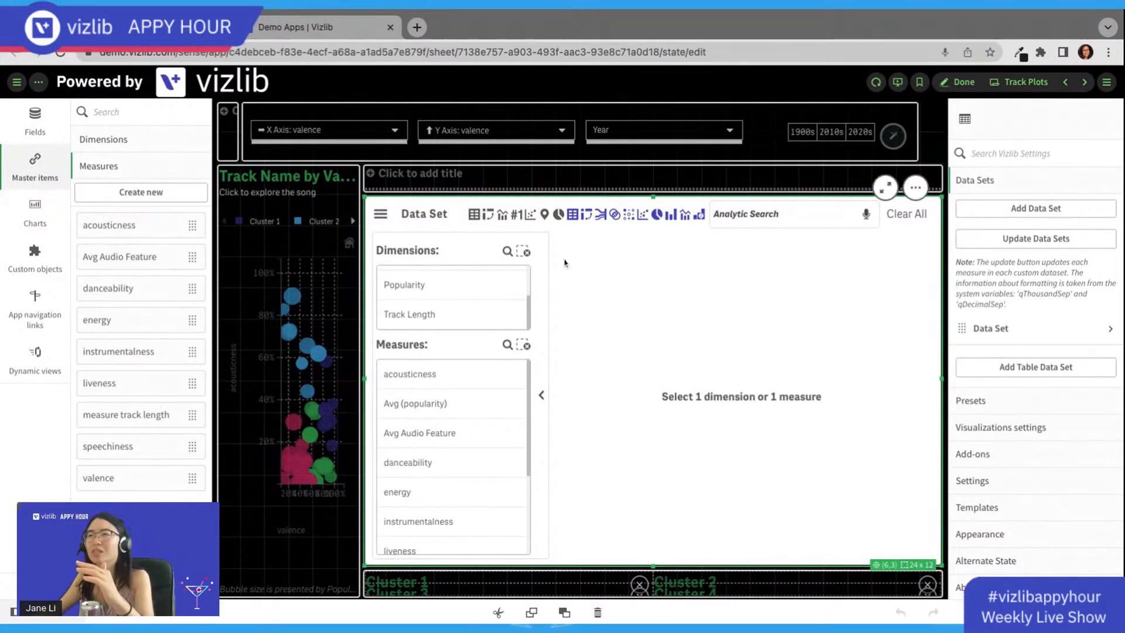
scroll(471, 309, up, 3)
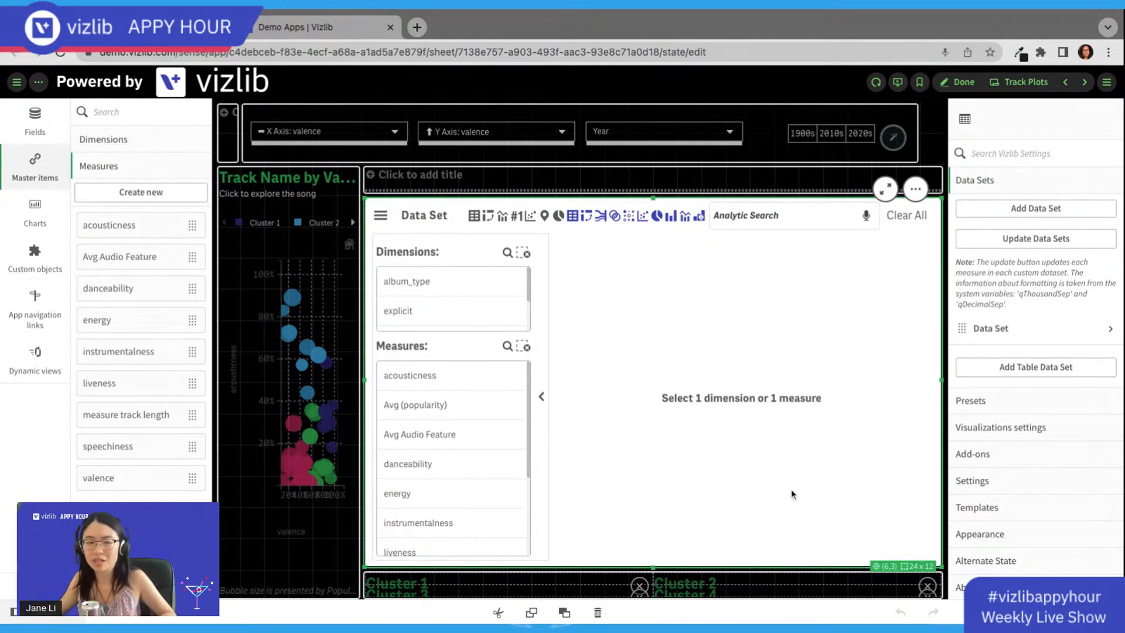
click(996, 534)
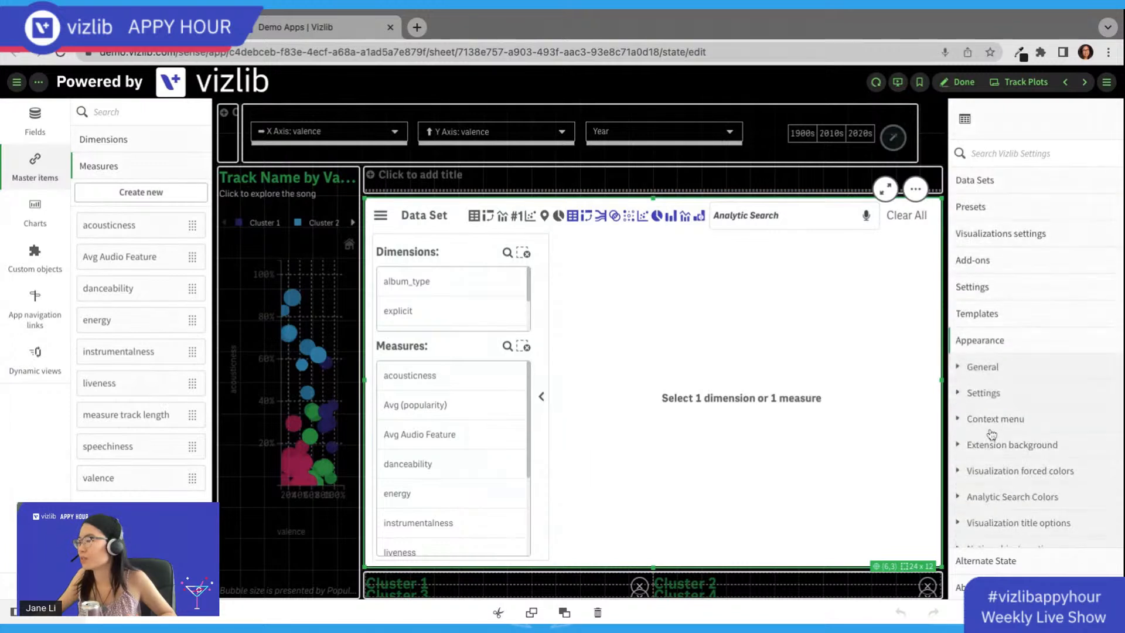
click(993, 419)
scroll(996, 451, down, 2)
scroll(996, 451, up, 2)
click(997, 451)
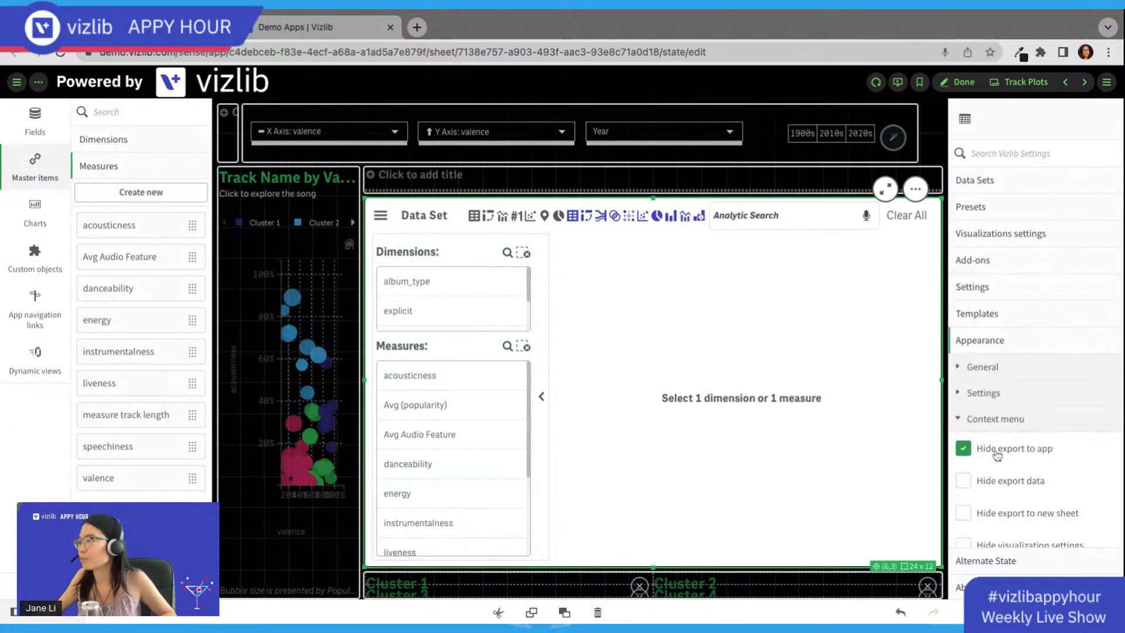
click(996, 419)
Step: Set the report's extension background color to black (#000000)
click(997, 446)
scroll(1106, 431, down, 2)
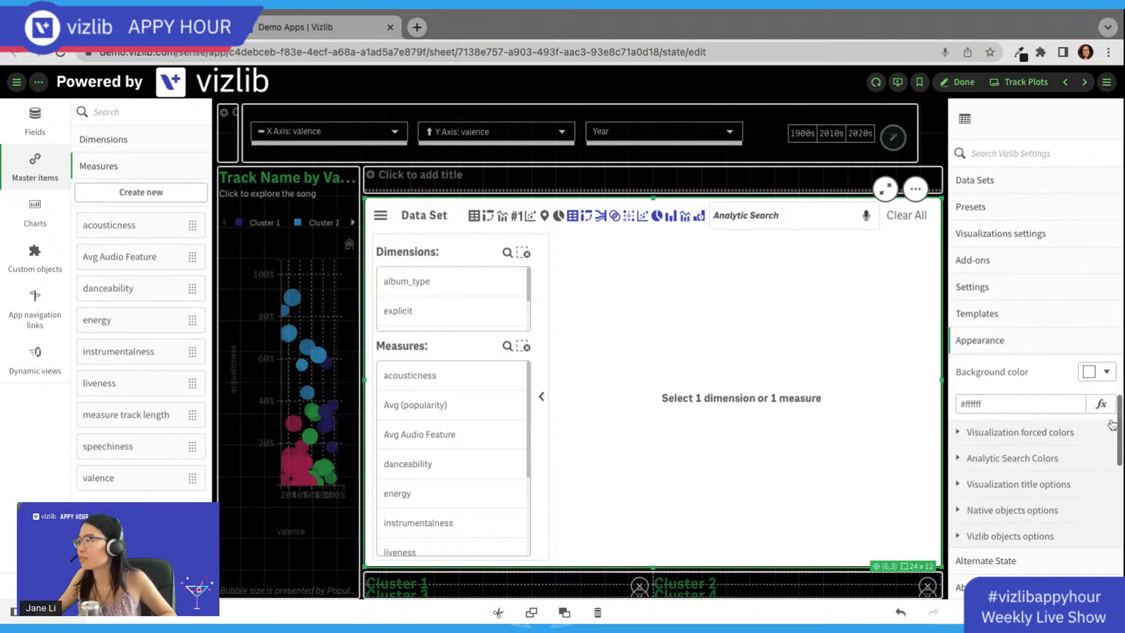
click(1107, 372)
click(1100, 232)
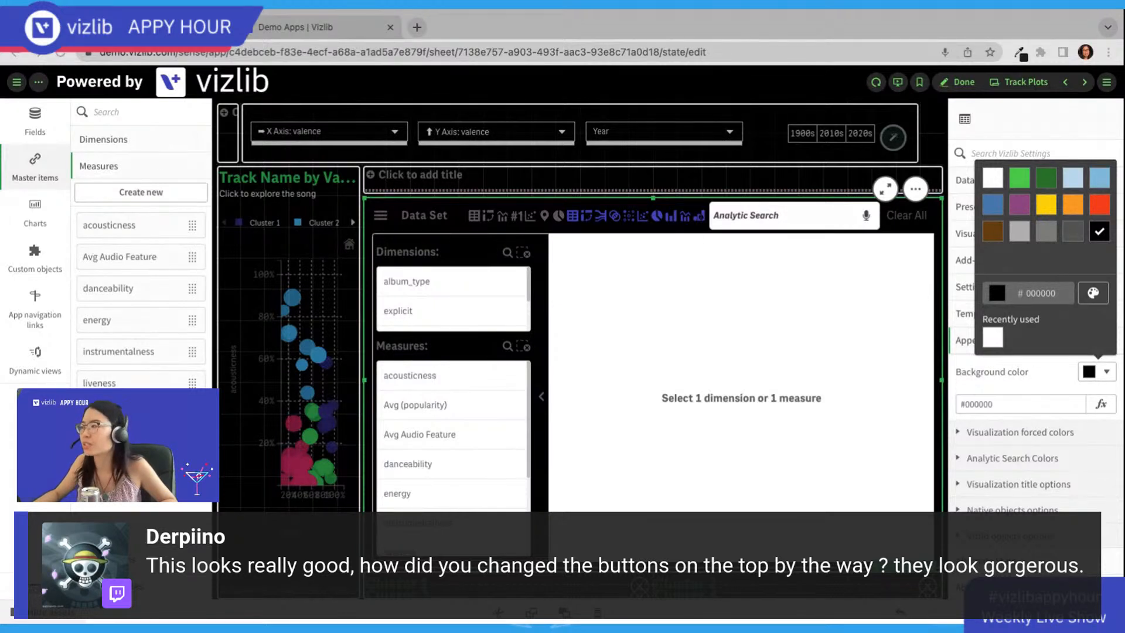
click(990, 384)
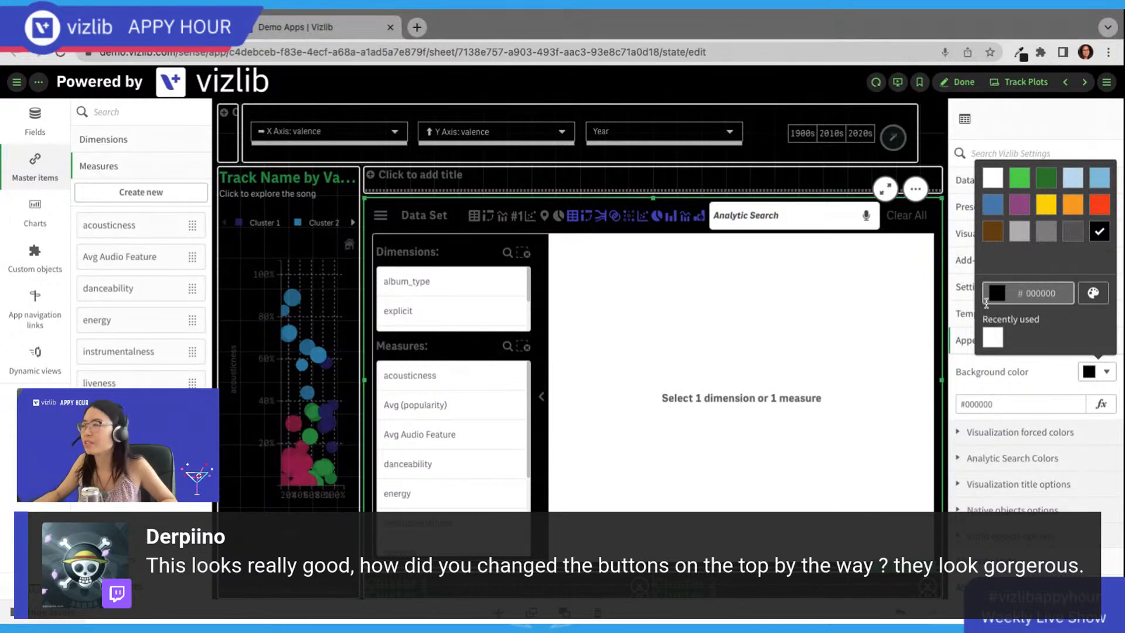
click(1001, 383)
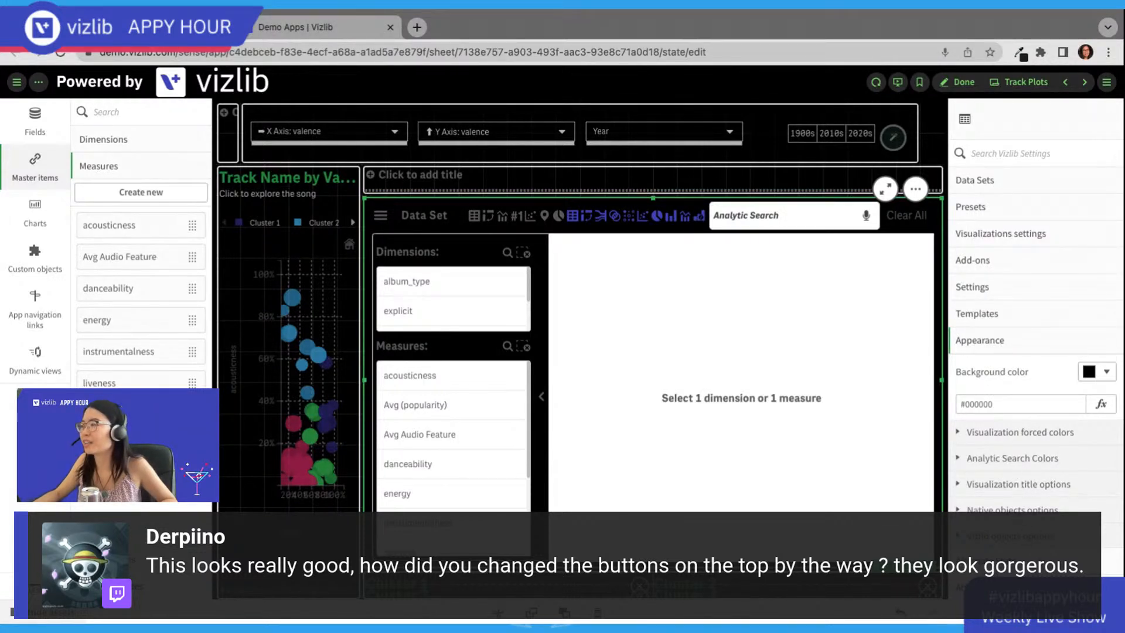
scroll(1012, 422, down, 5)
scroll(1032, 433, up, 4)
scroll(1032, 435, down, 1)
click(1097, 456)
click(1091, 378)
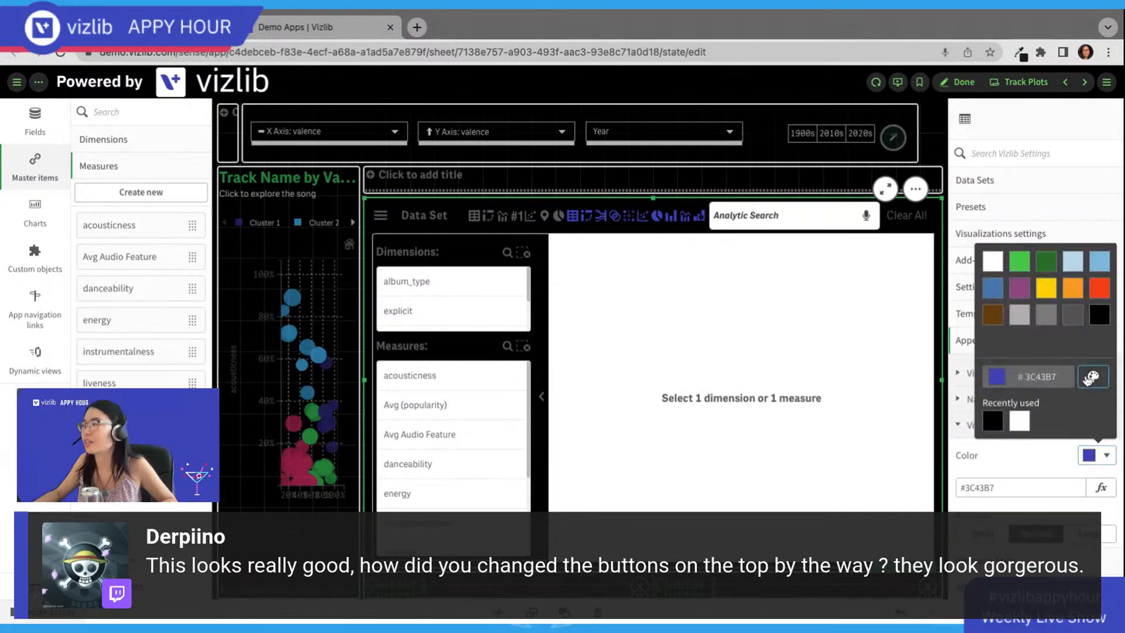
click(1042, 456)
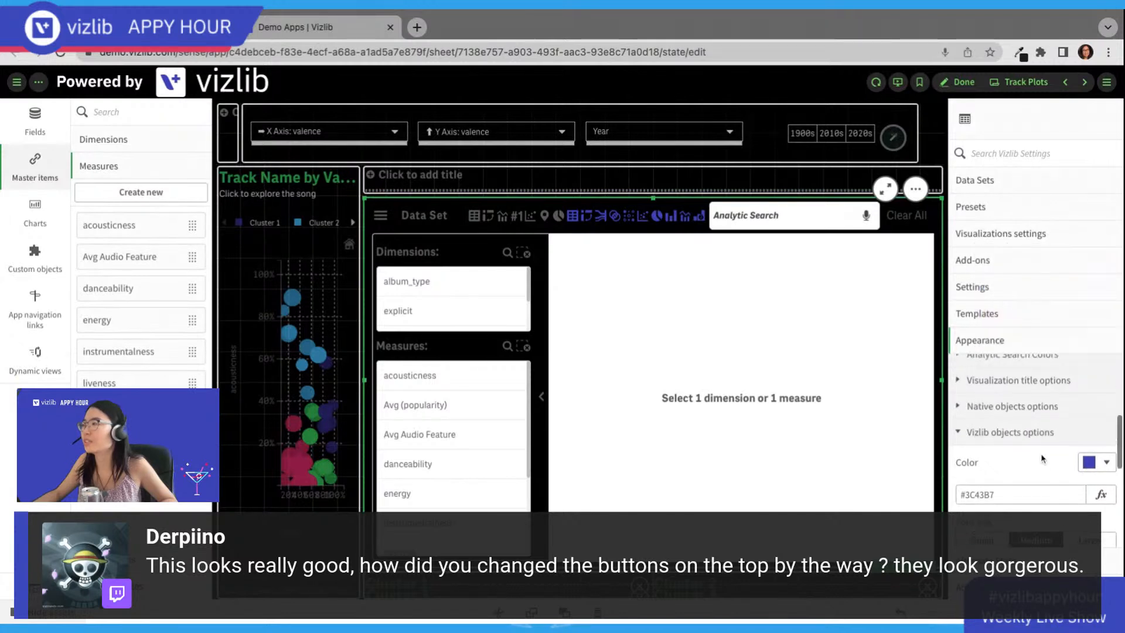
Step: Set the color of the native objects' chart icons to #41d760 and their font size to small
scroll(1041, 452, up, 1)
click(1026, 452)
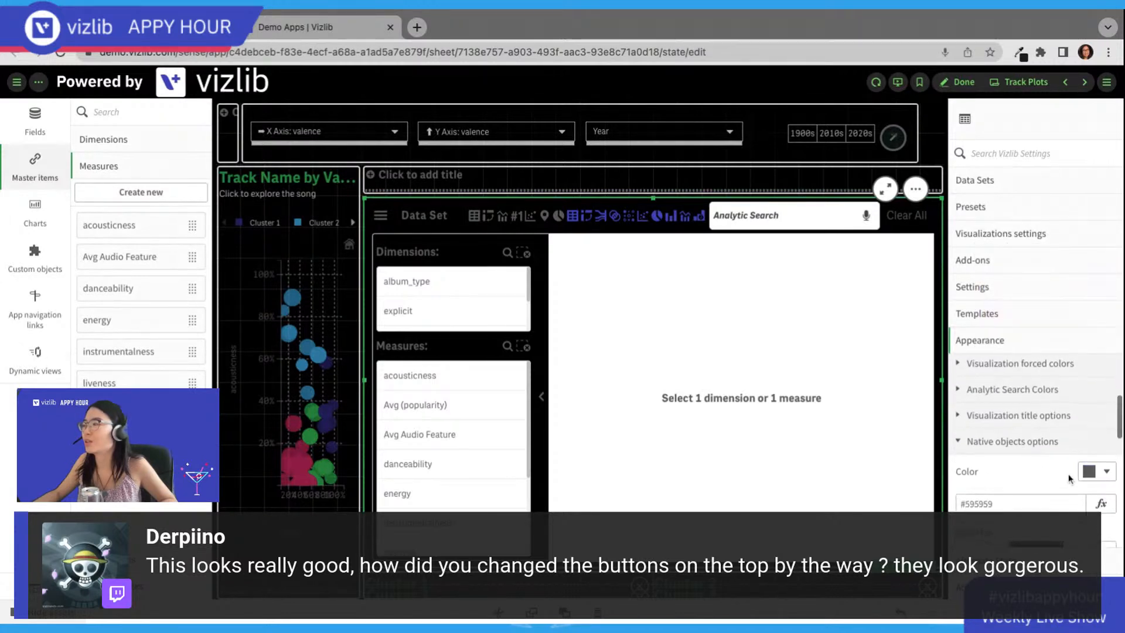
click(1097, 469)
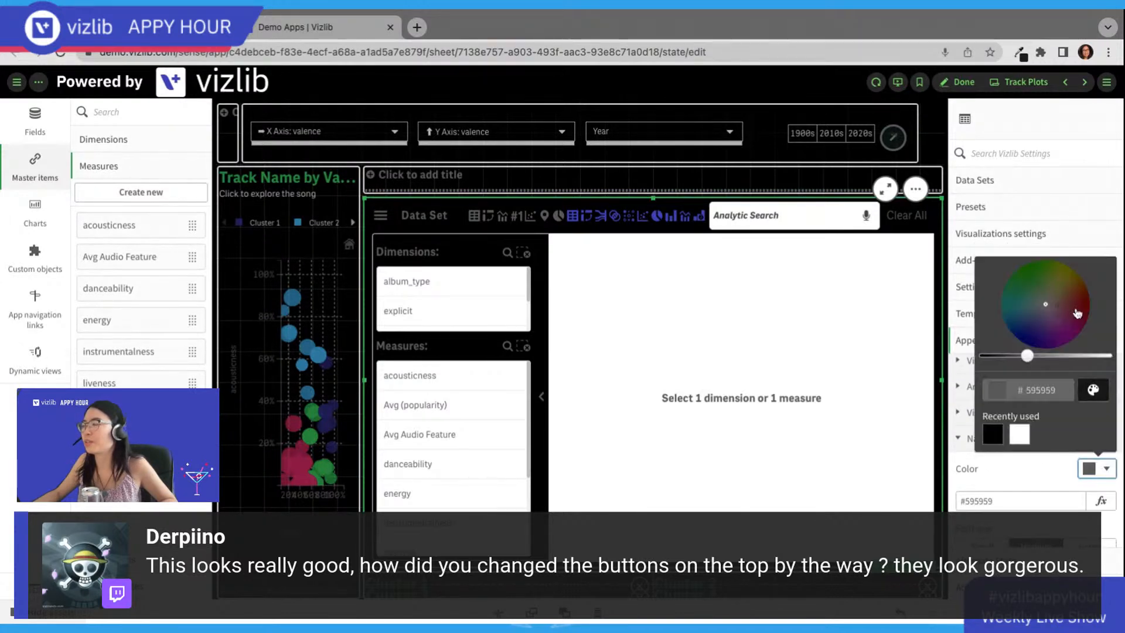
click(1093, 390)
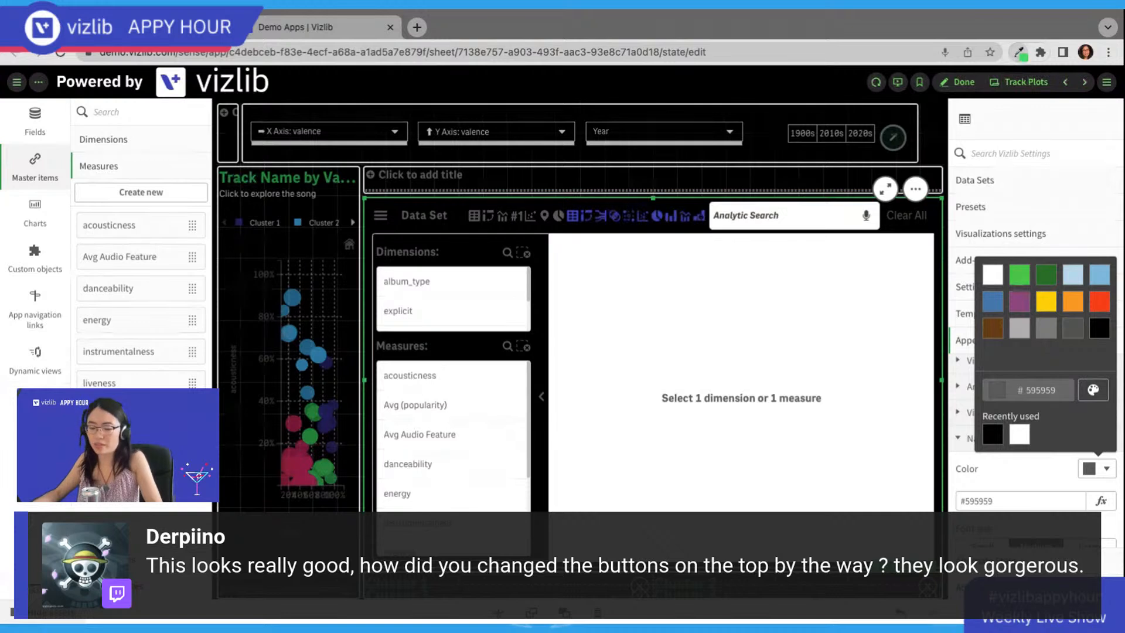
double_click(1036, 390)
text(41d760)
click(1044, 479)
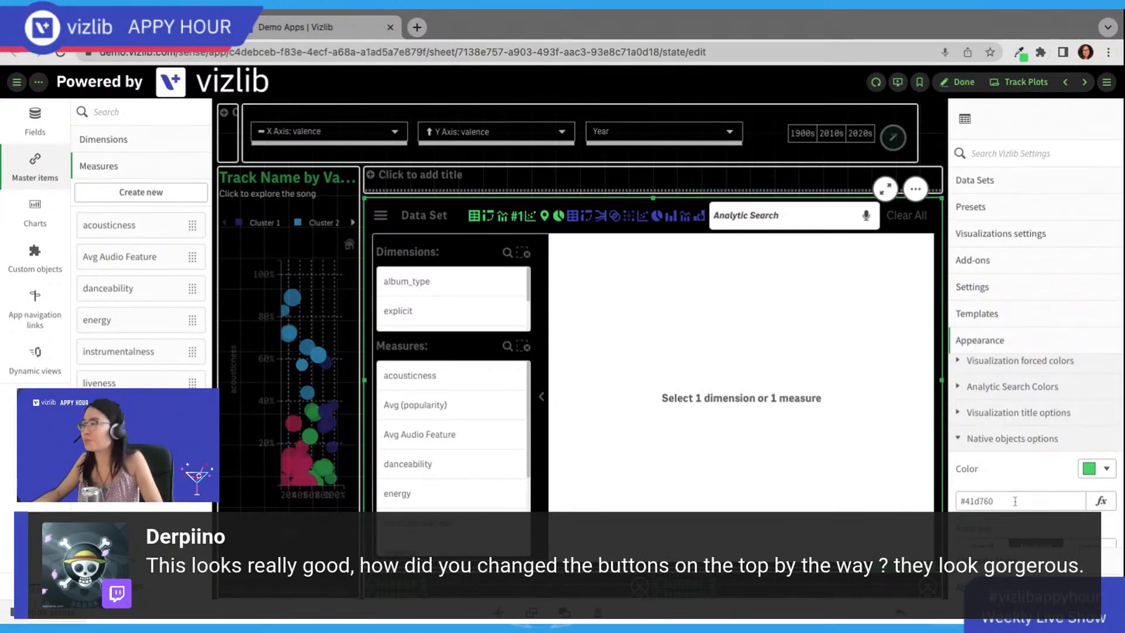
scroll(984, 446, down, 1)
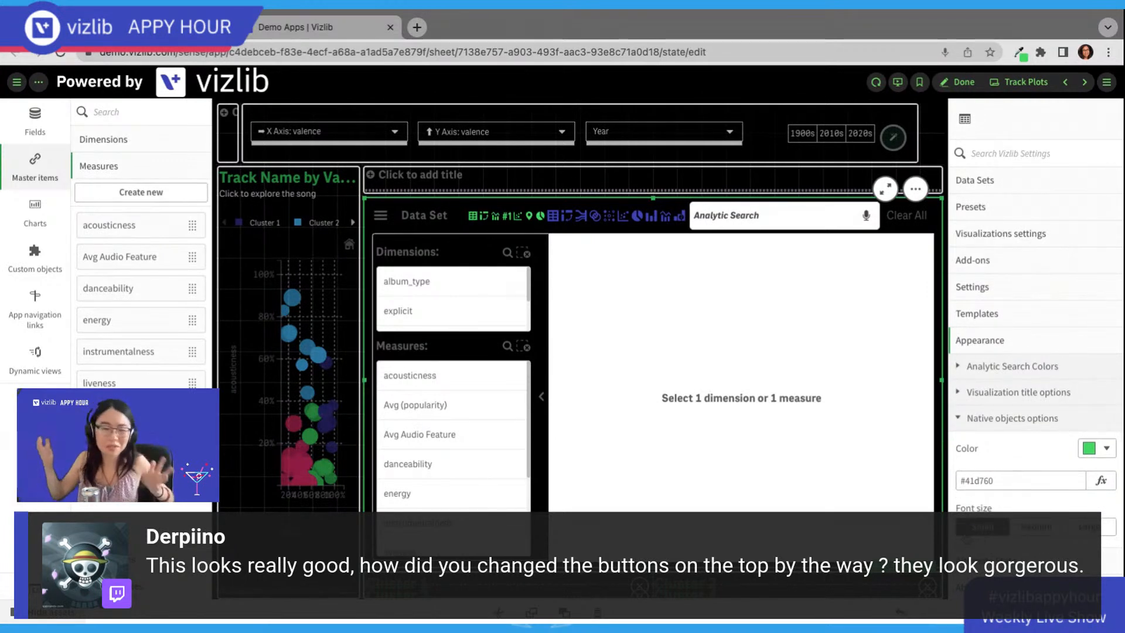
Step: Set the font size of the Vizlib objects' chart icons to large in the report's appearance settings
click(1037, 420)
scroll(1036, 477, down, 2)
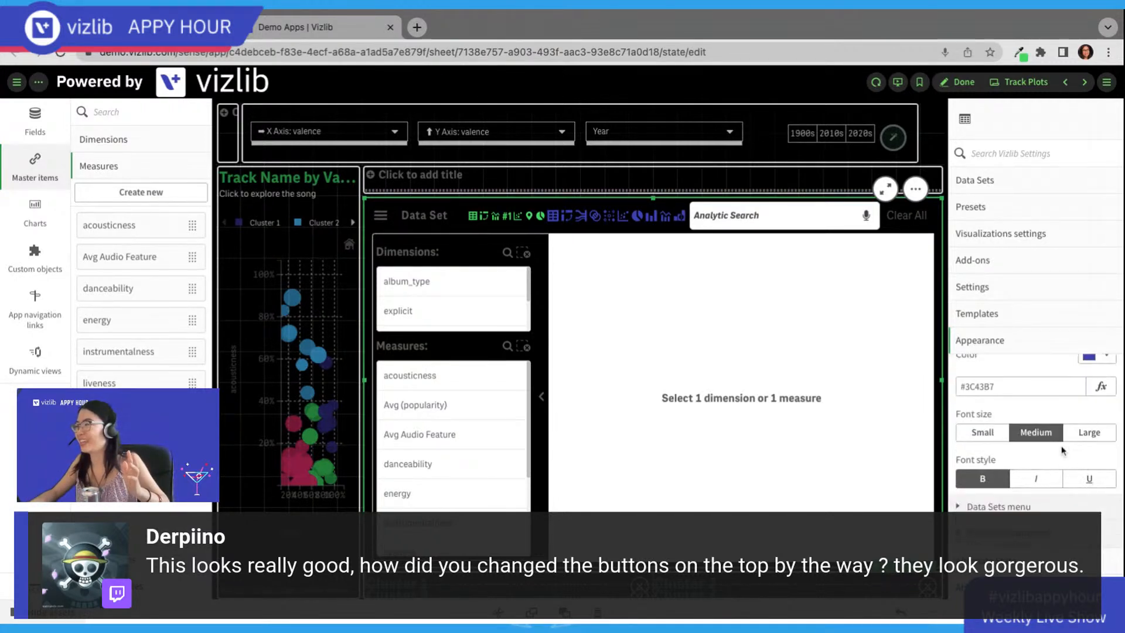
click(1077, 441)
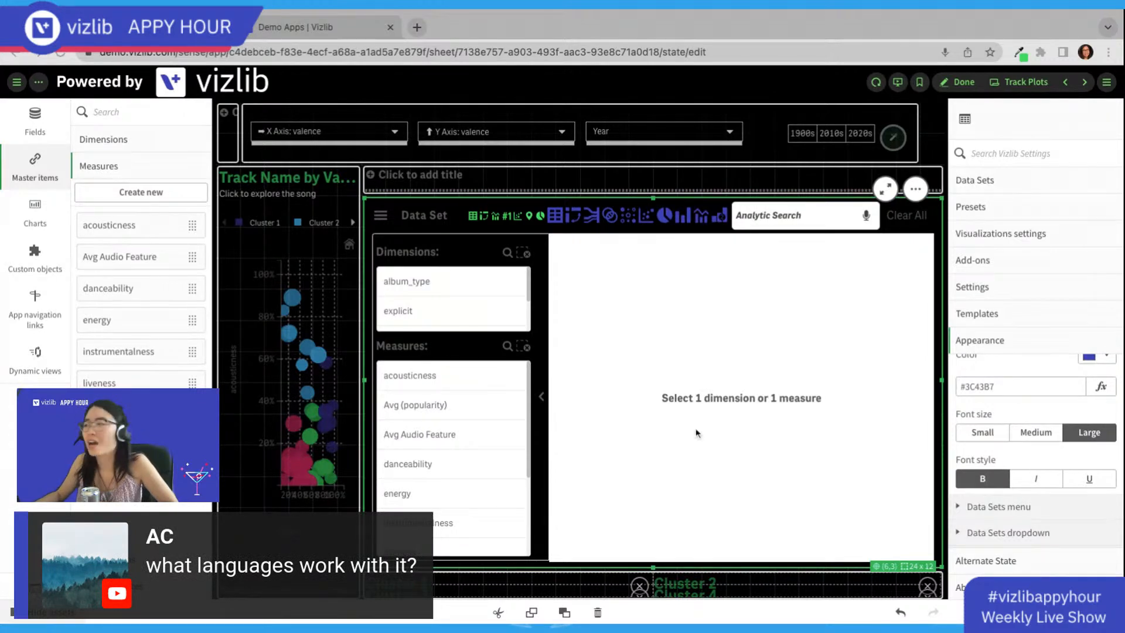
Step: Examine the report's remaining appearance options, including the Data Sets menu color, and the About Vizlib Custom Report section
scroll(1042, 521, down, 3)
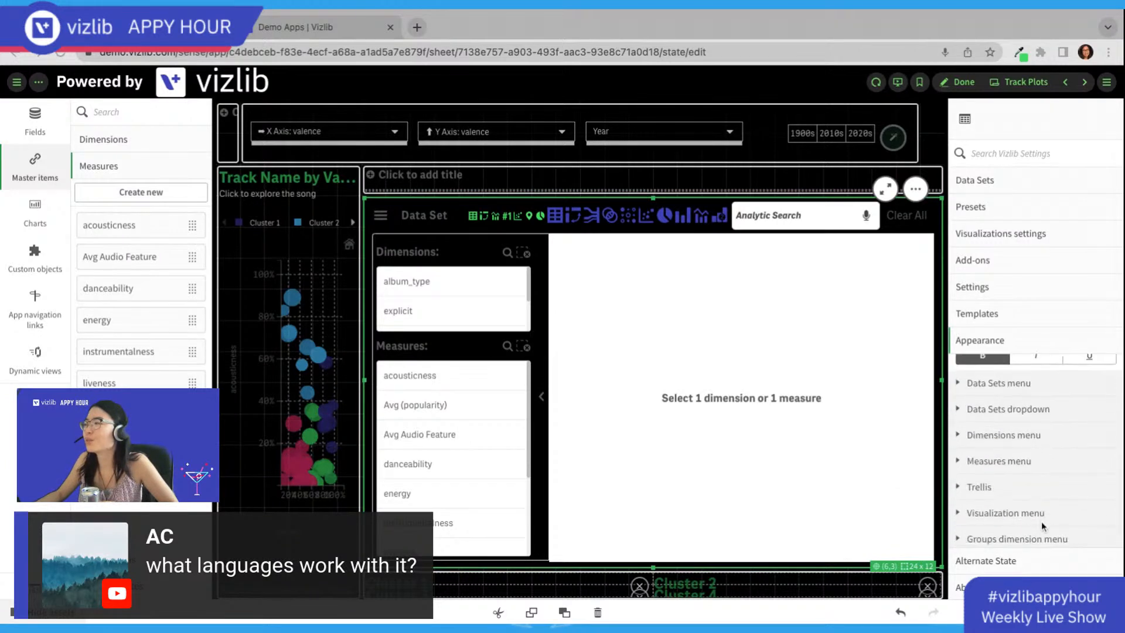
scroll(1042, 522, down, 1)
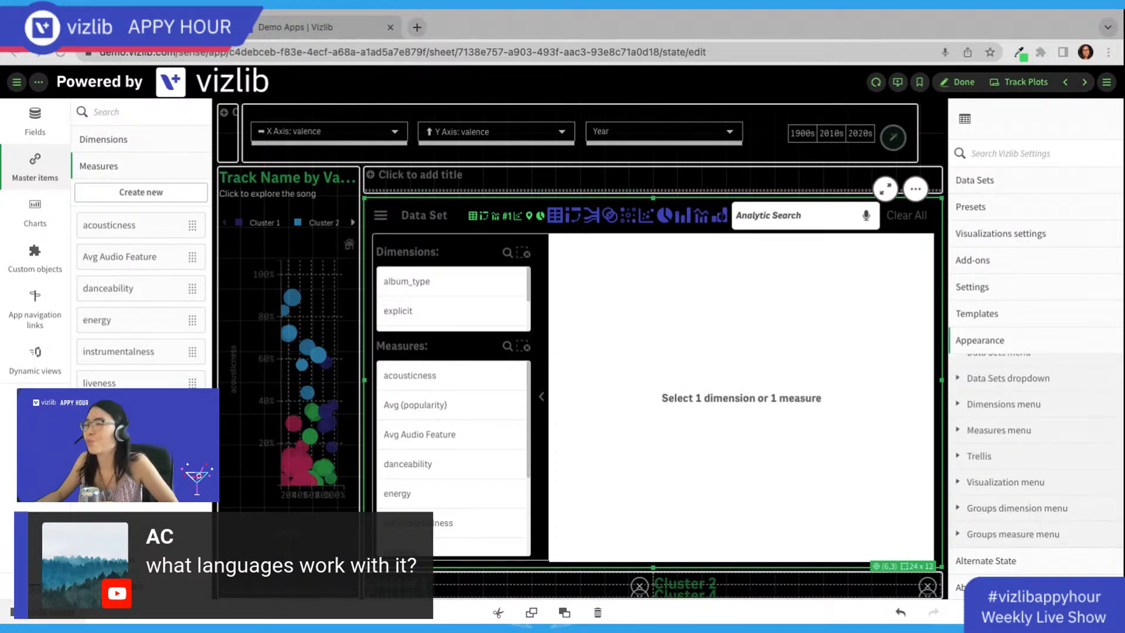
scroll(1038, 506, up, 5)
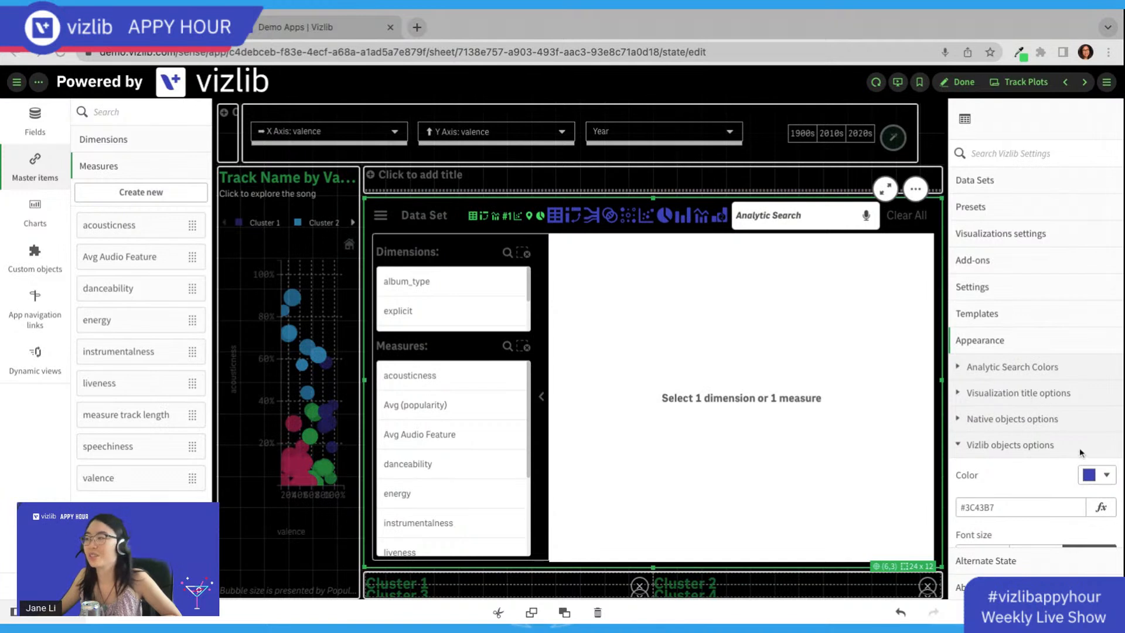
scroll(1055, 469, down, 5)
scroll(1052, 460, down, 3)
click(1052, 460)
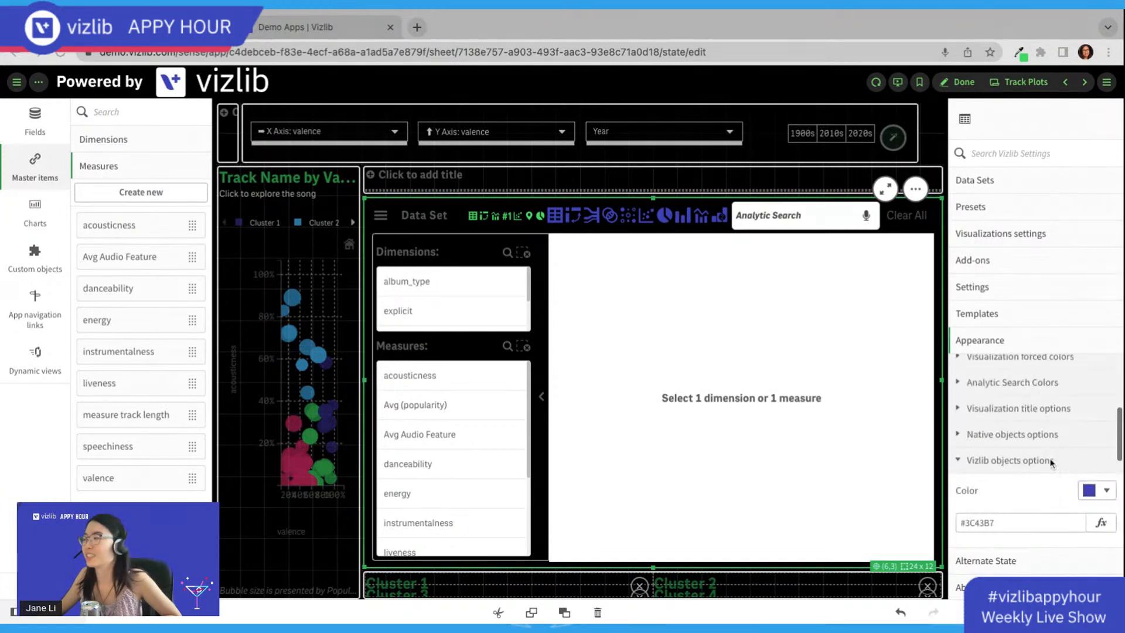
scroll(1051, 462, down, 3)
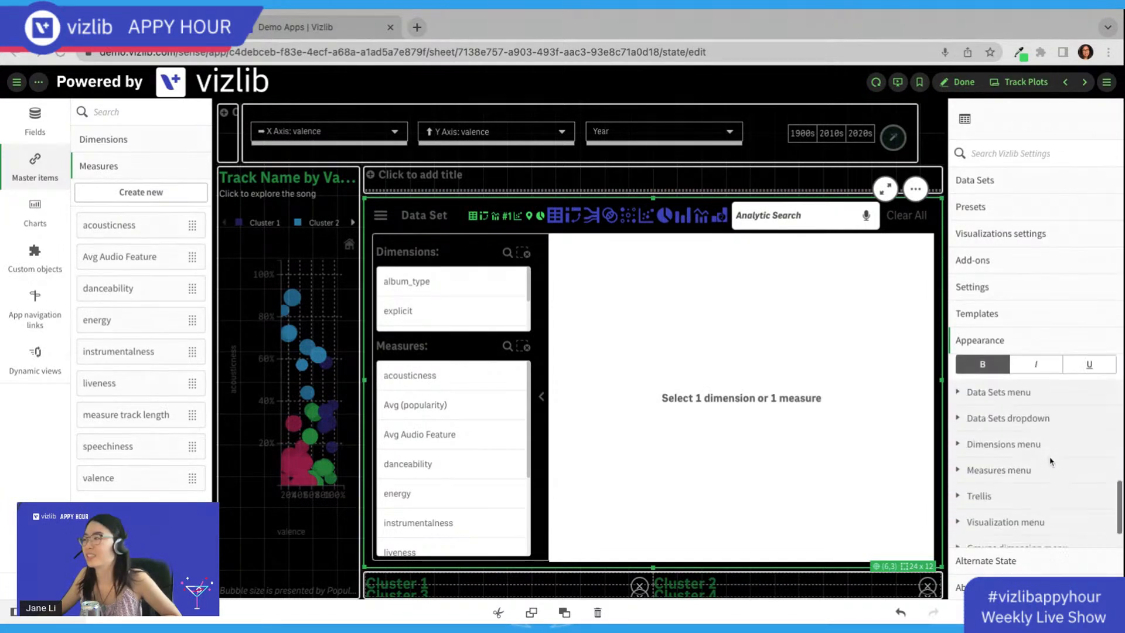
click(1023, 396)
scroll(1020, 422, down, 1)
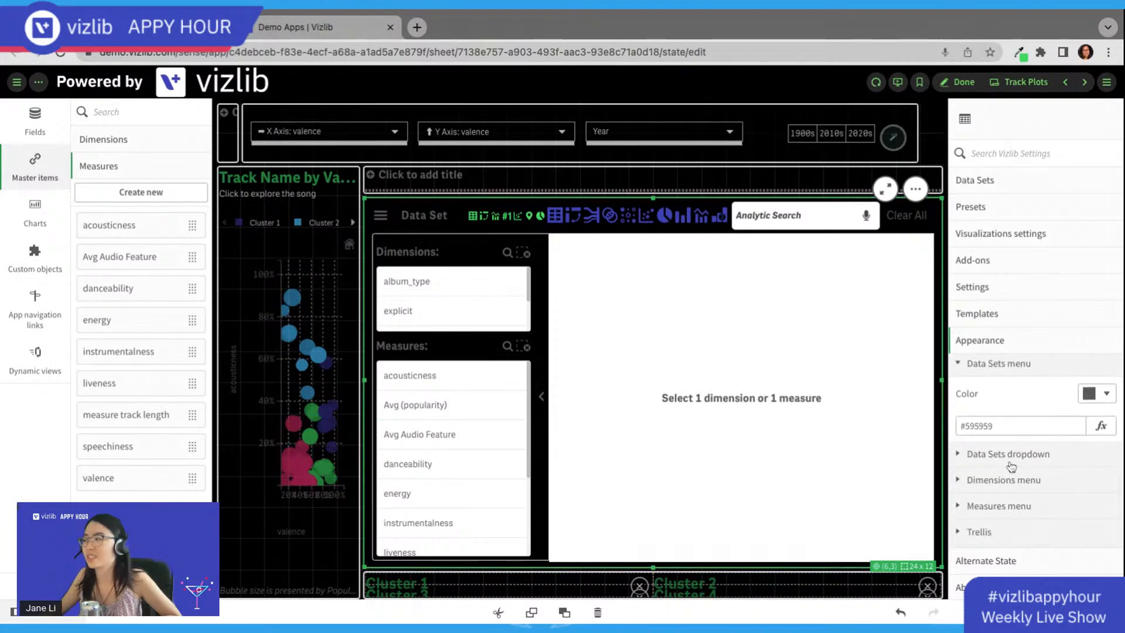
scroll(1010, 456, up, 5)
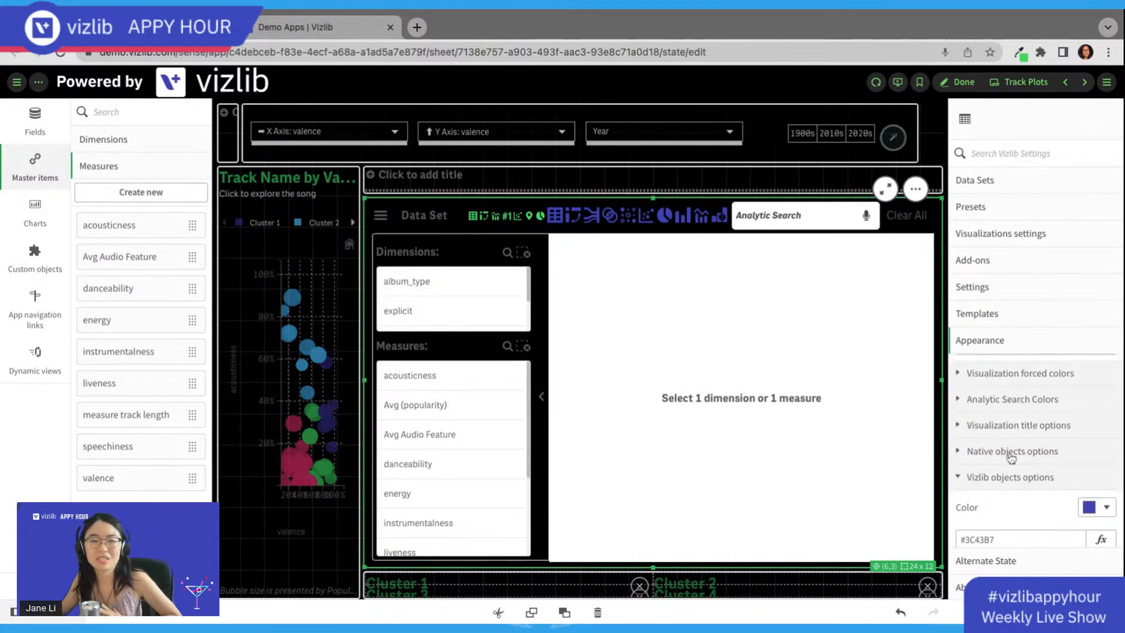
scroll(1004, 439, up, 3)
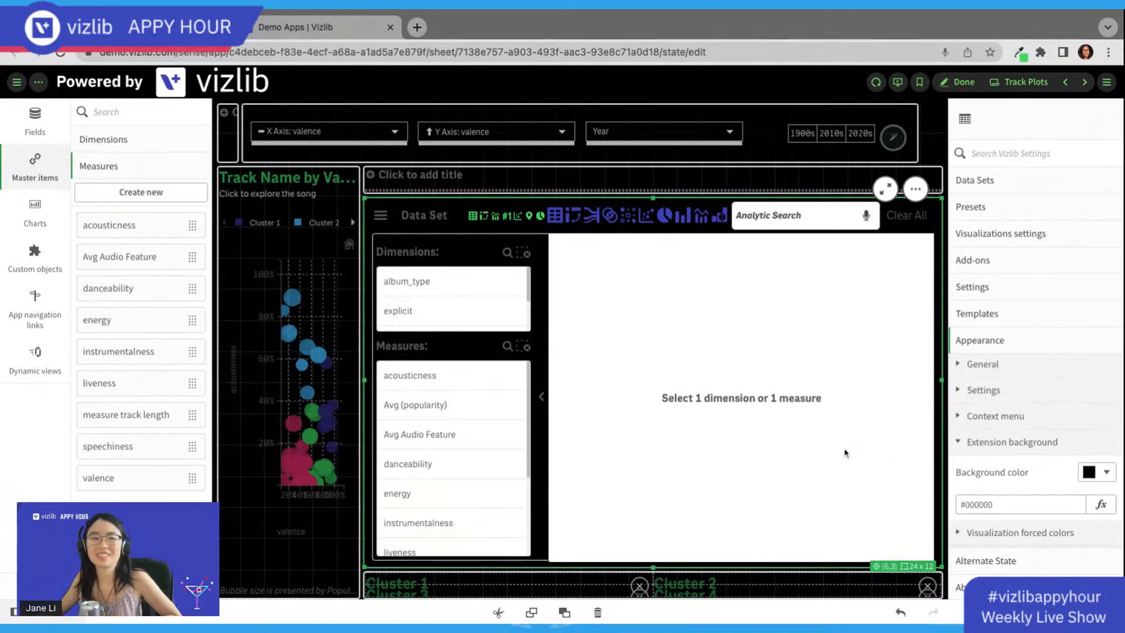
click(1018, 449)
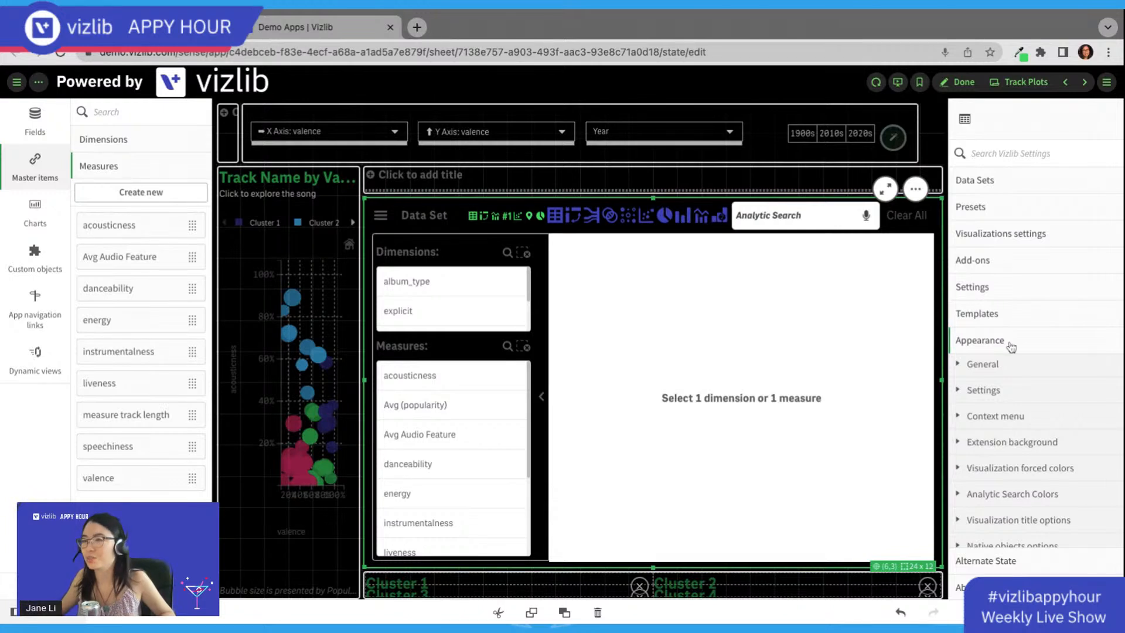
click(1011, 587)
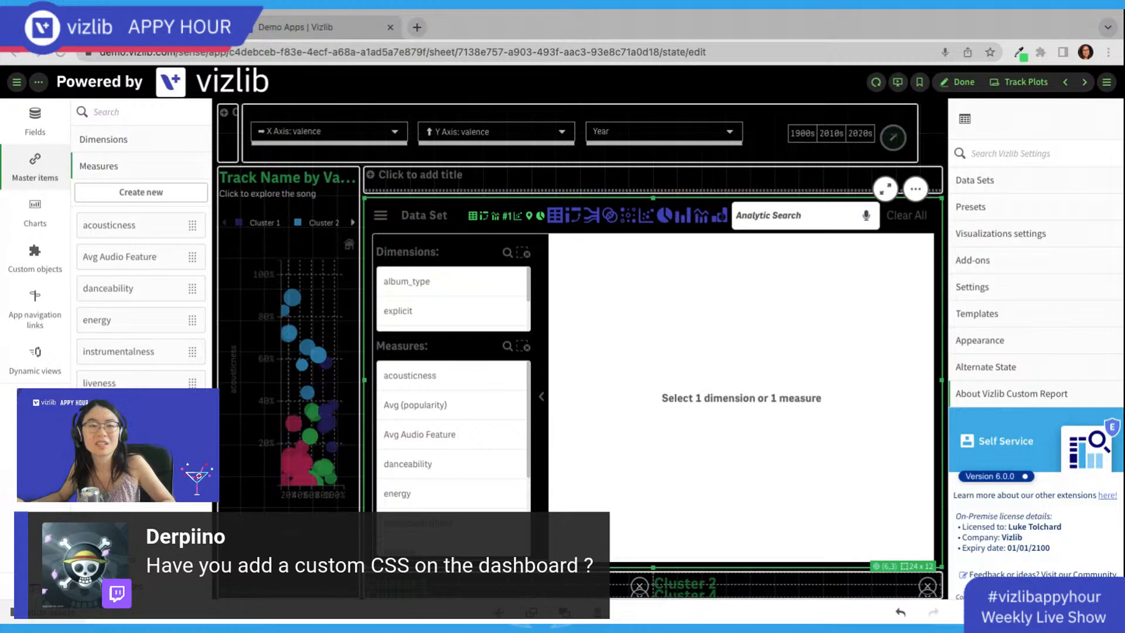
Step: Finish editing, switch to the Your Music Story (scrollable) sheet, and open its linked sheet menu visualization for editing as a master item
click(958, 83)
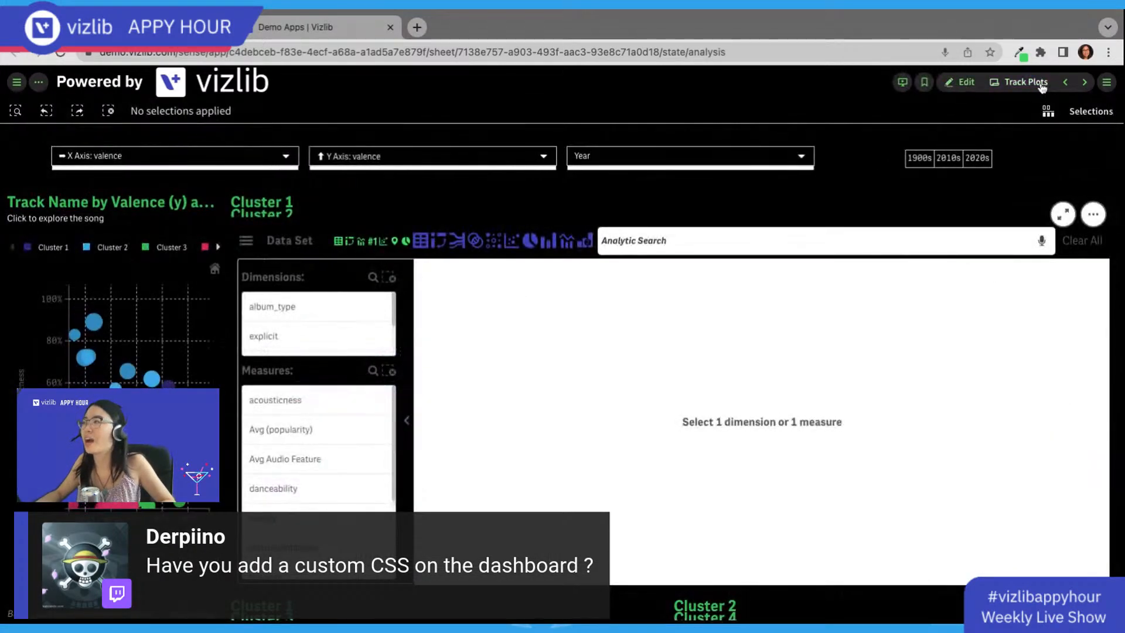
click(1041, 85)
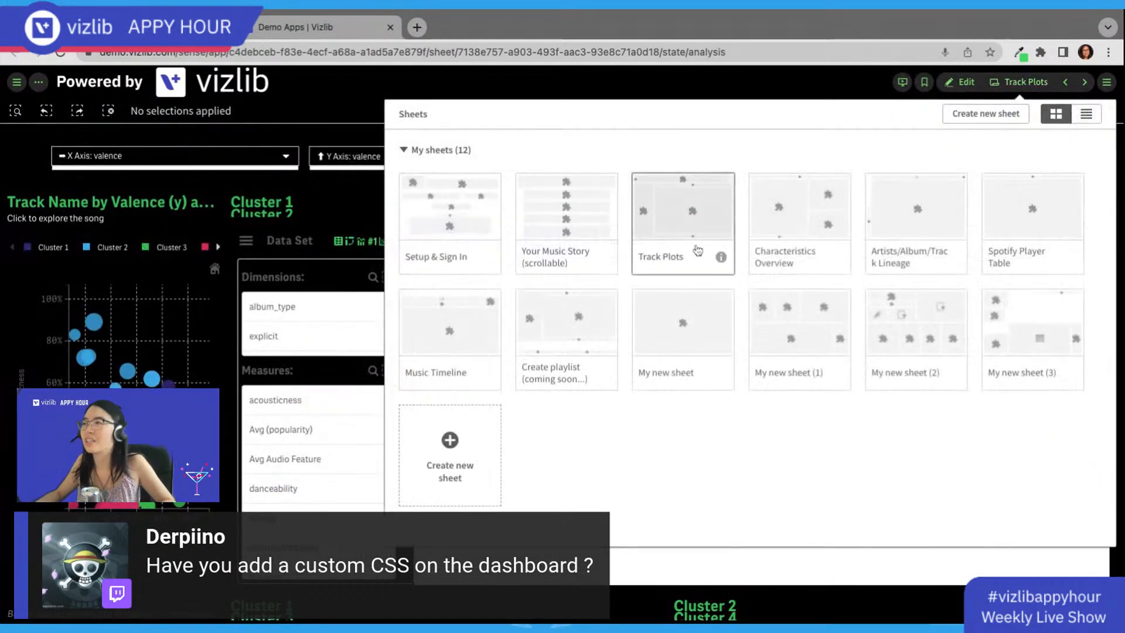
click(575, 208)
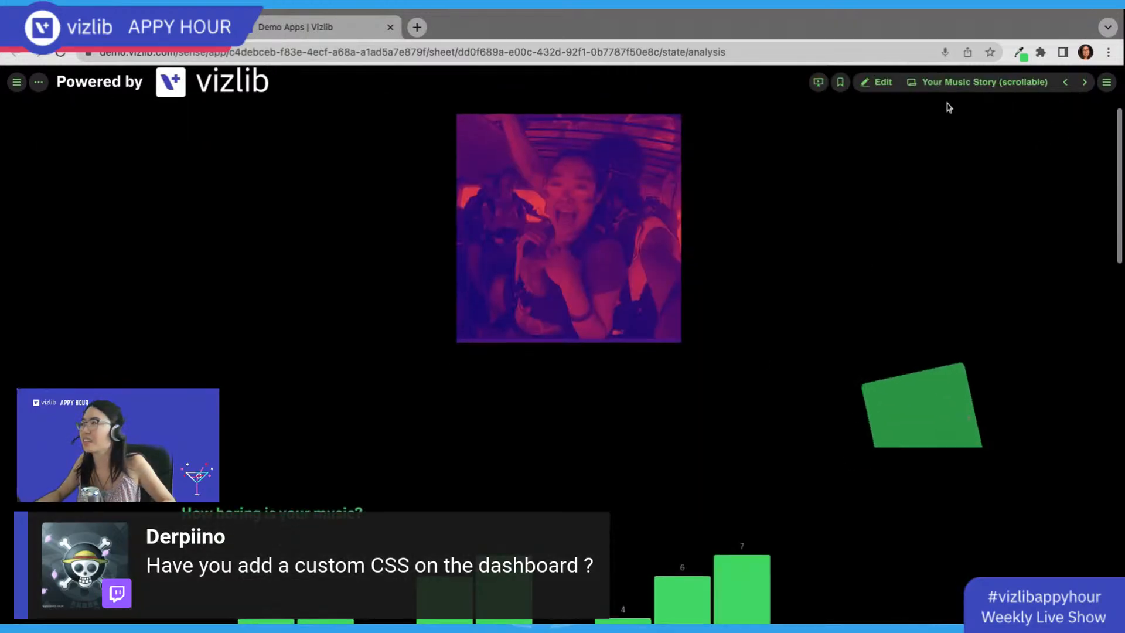
click(878, 82)
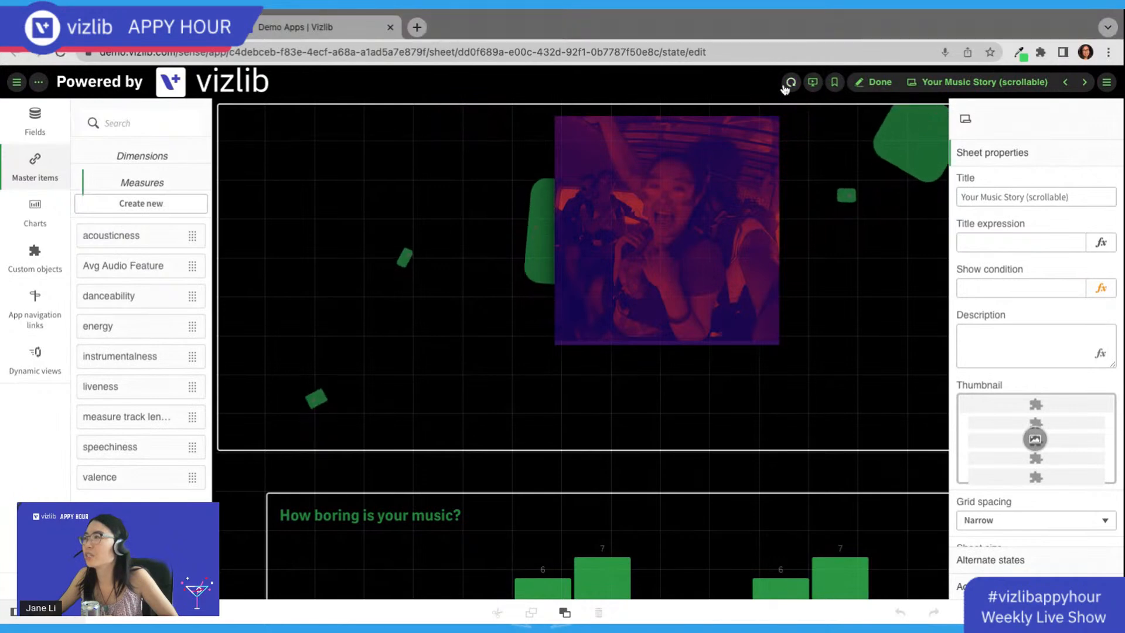
click(1026, 409)
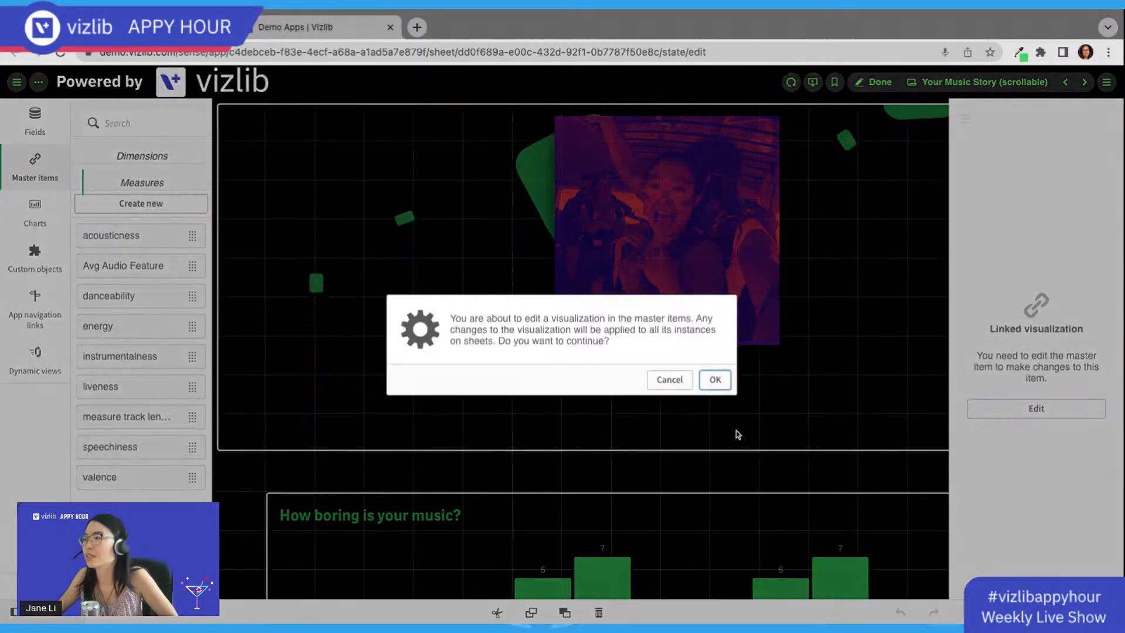
click(715, 380)
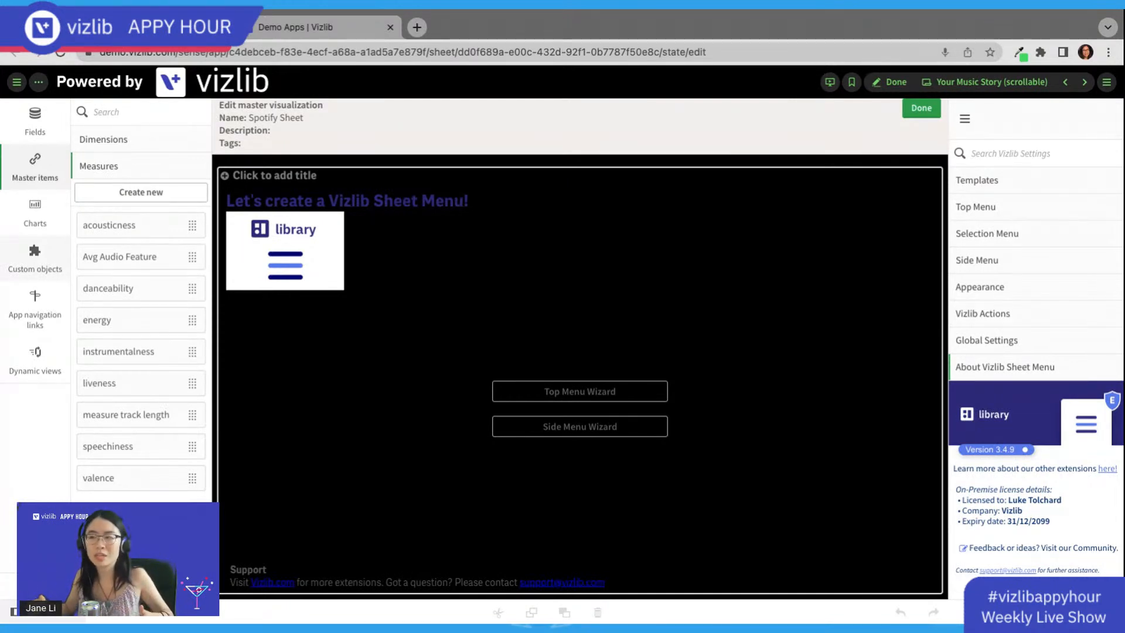
Step: Search the custom objects for "plus", check the Vizlib Library match, and leave sheet editing
click(35, 258)
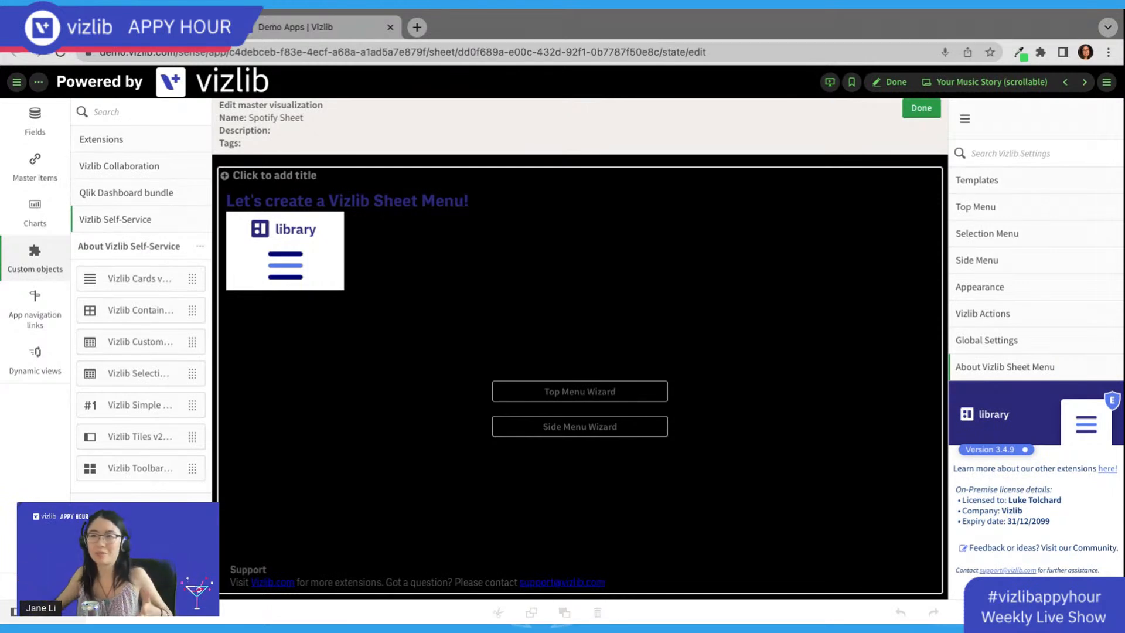
click(166, 116)
text(ph)
key(BackSpace)
text(lu)
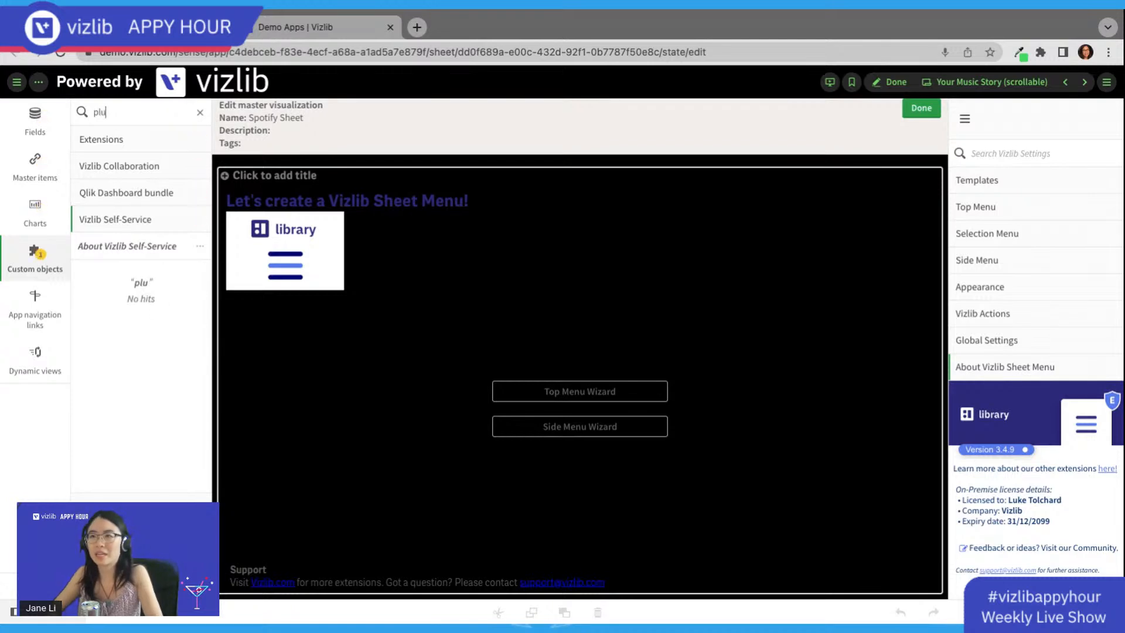
text(s)
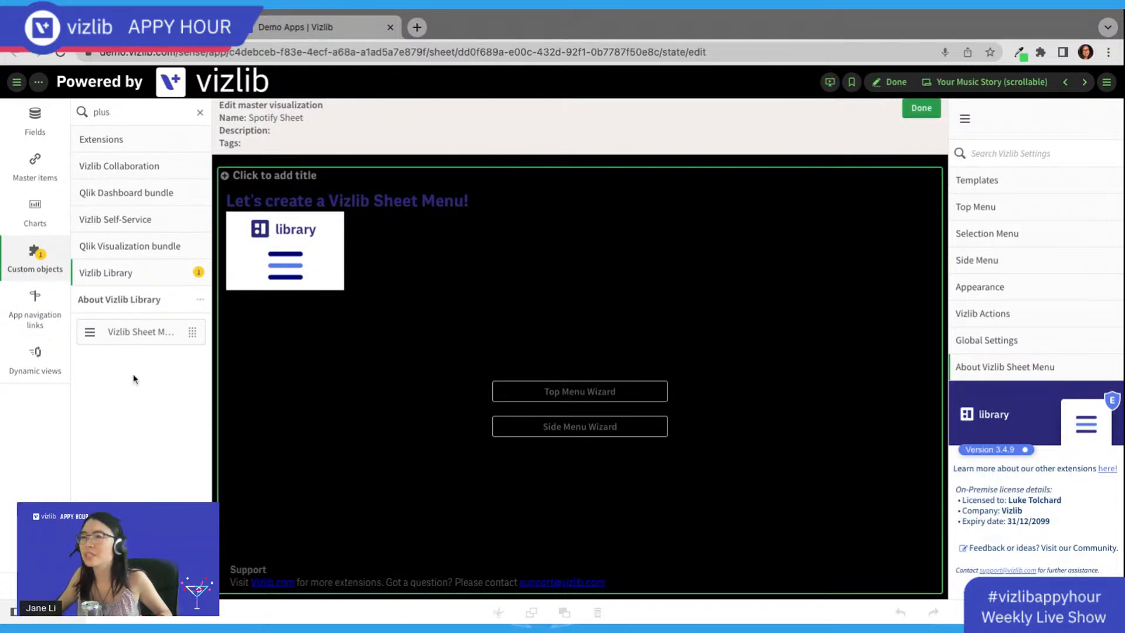
click(890, 85)
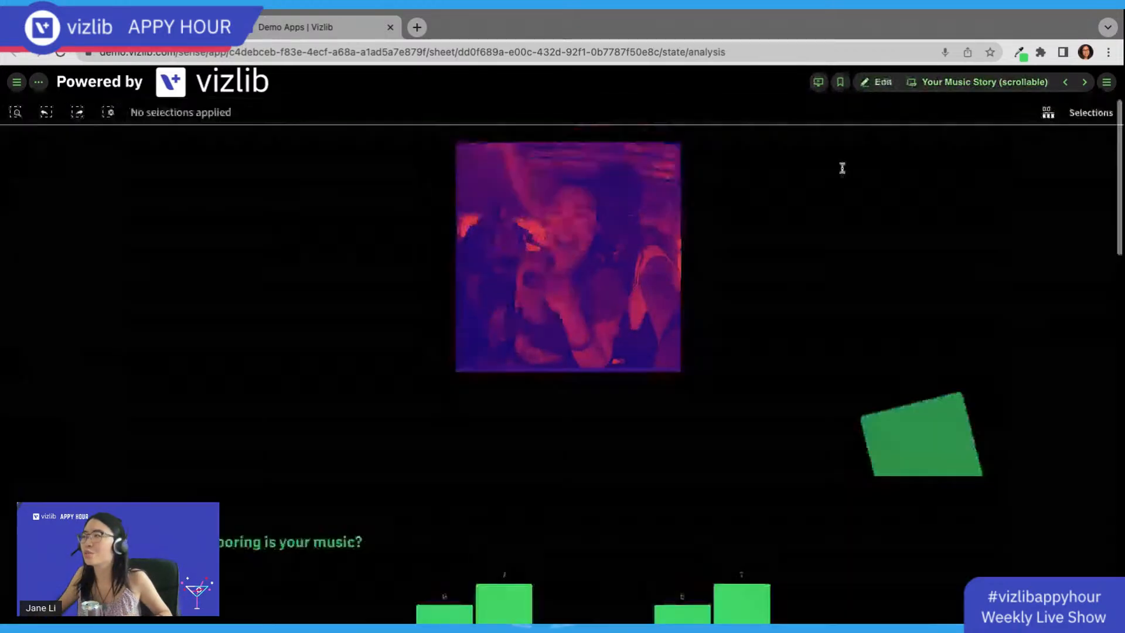
Step: Reopen the sheet for editing and open the linked Spotify Sheet master visualization, accepting changes to all its instances
click(883, 83)
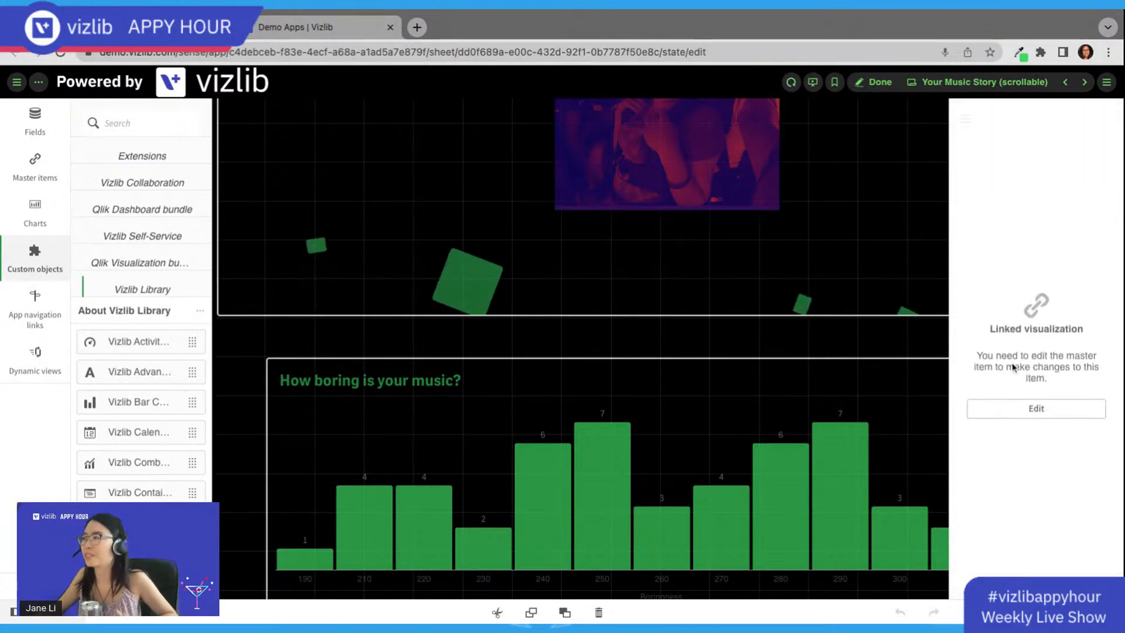
click(1037, 409)
click(715, 379)
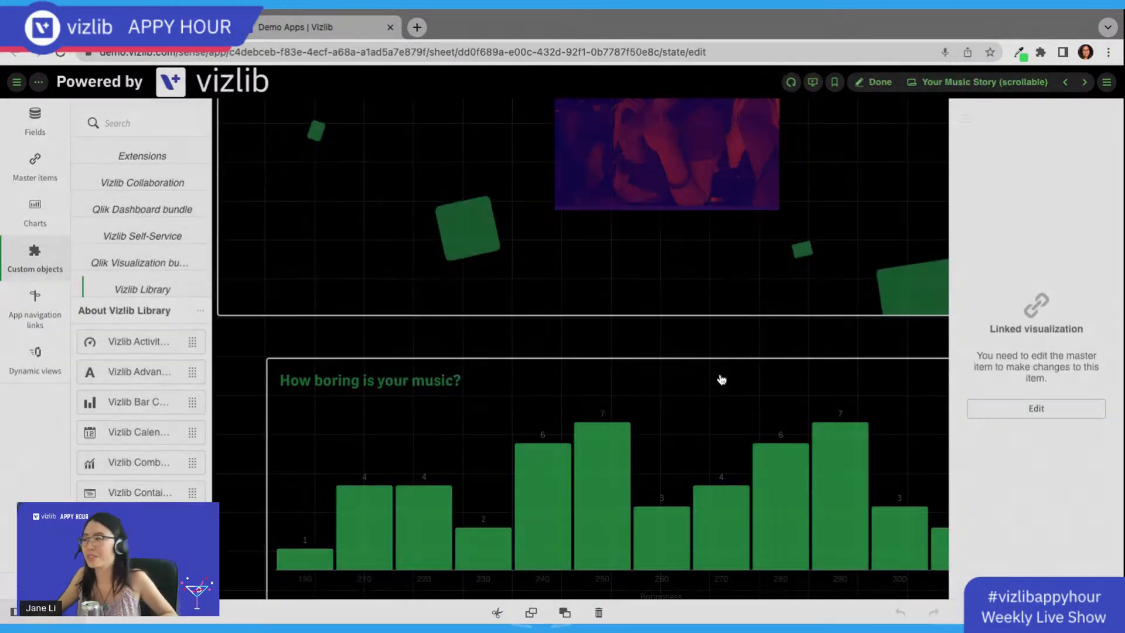
Step: View the start of the Styles (CSS) expression in the sheet menu's Global Settings and close the expression editor
click(995, 351)
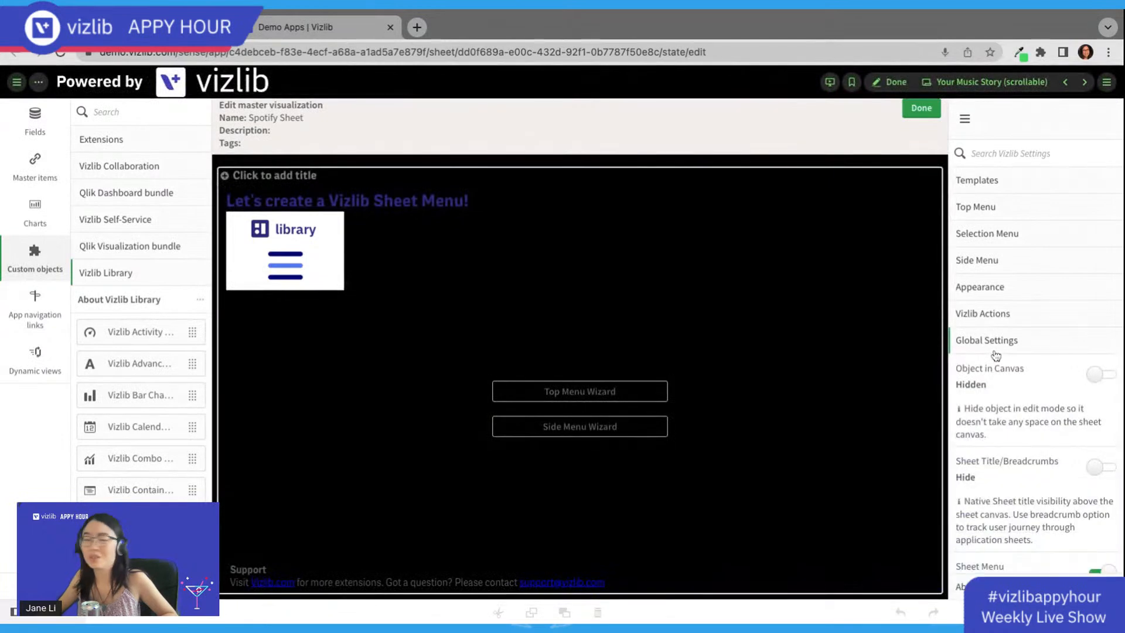
scroll(1031, 422, down, 5)
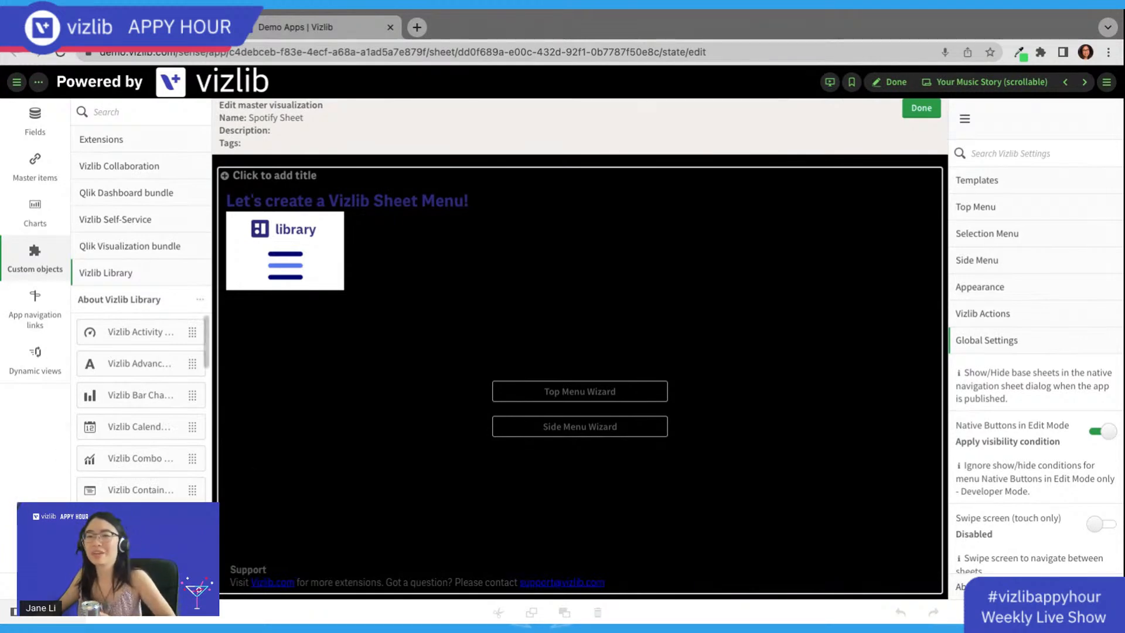
scroll(1036, 463, down, 2)
click(1101, 552)
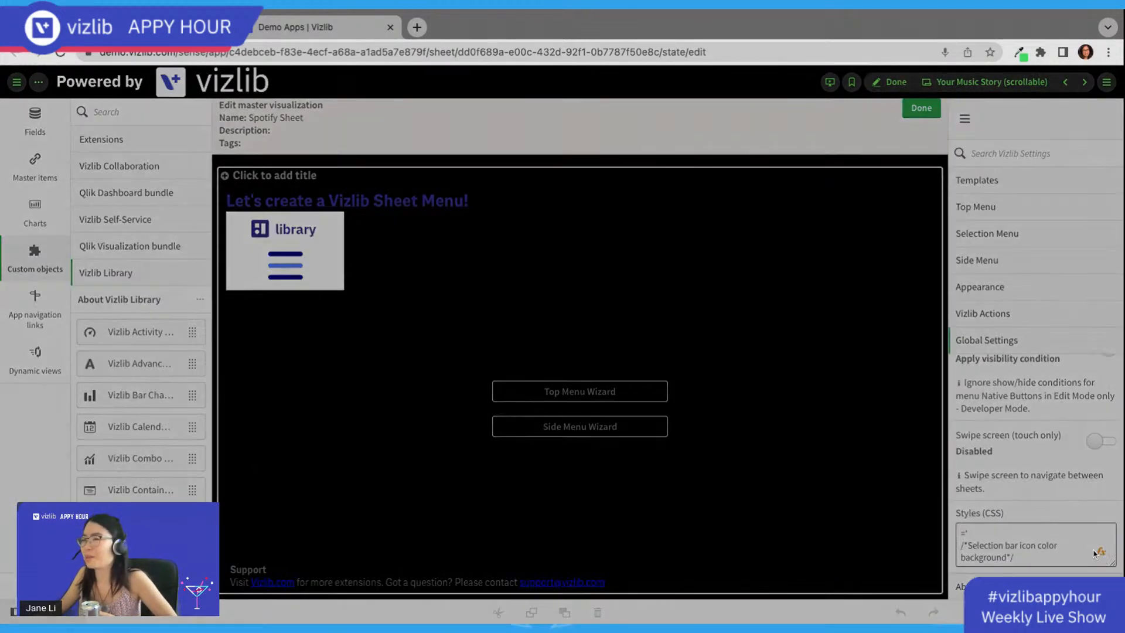
scroll(183, 180, up, 10)
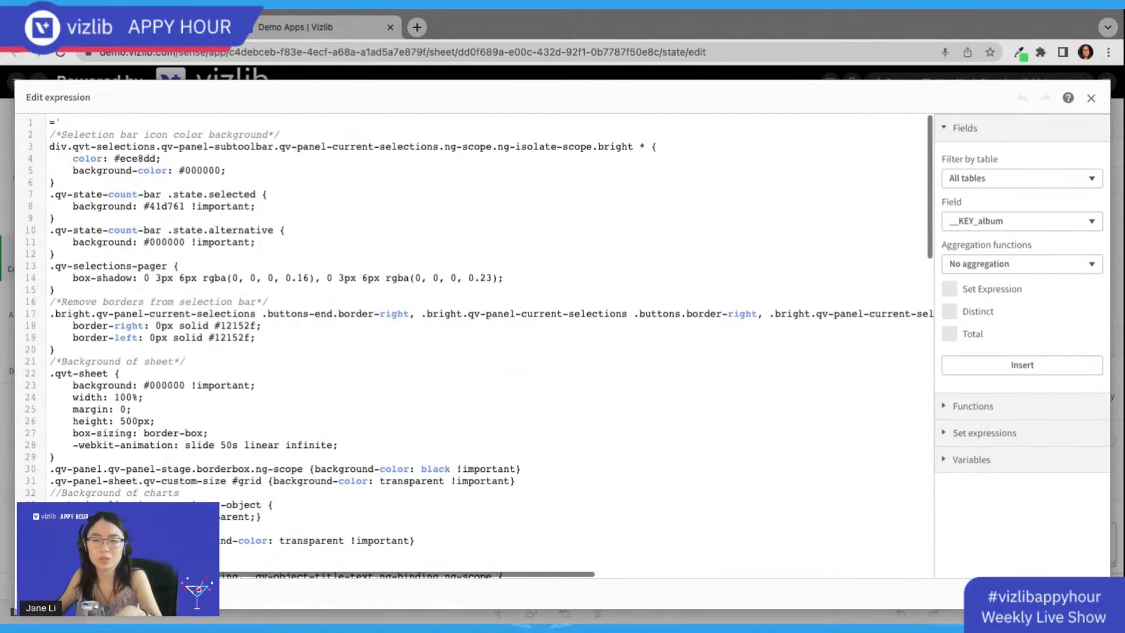
click(1091, 98)
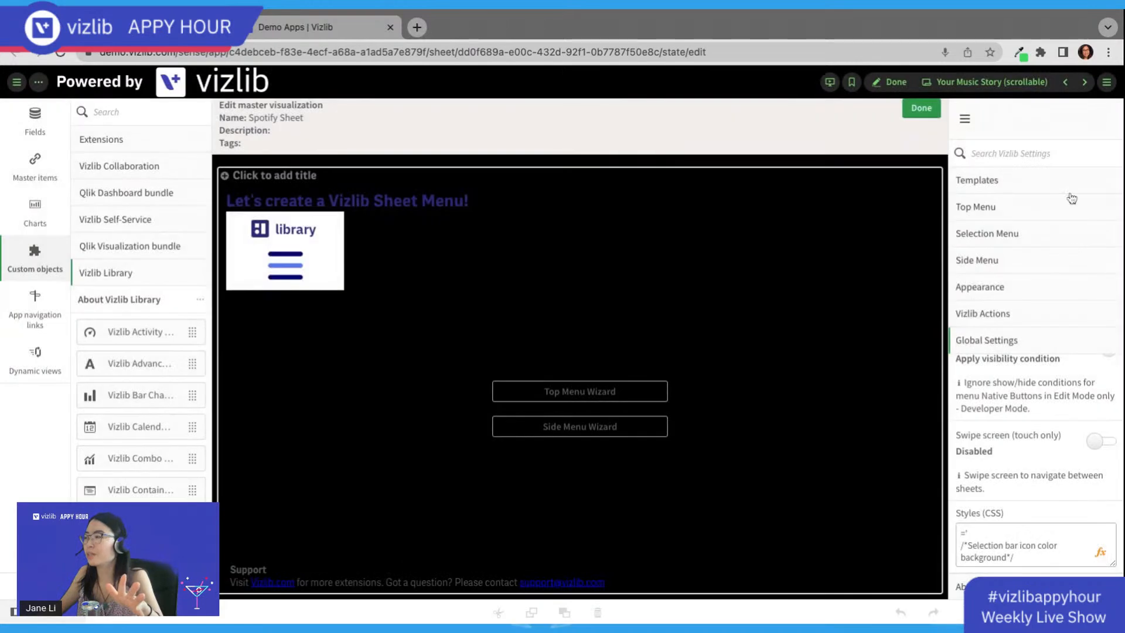
Step: Reopen the Styles (CSS) expression and examine its font, selection bar, sheet title and chart title rules
scroll(1000, 405, up, 1)
scroll(1055, 521, down, 1)
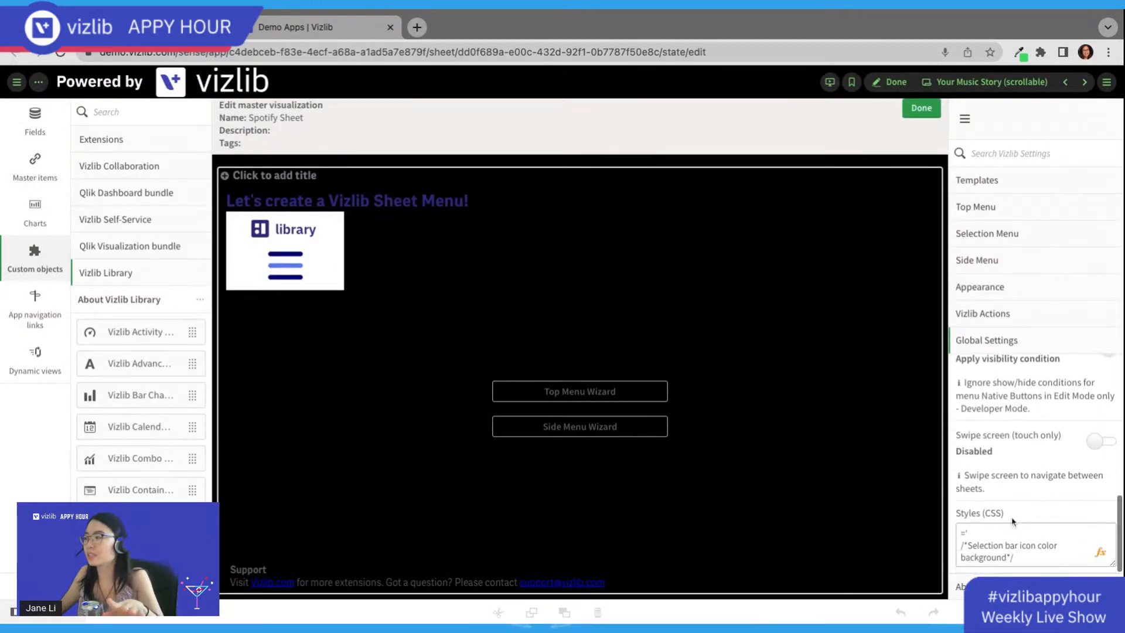
click(1101, 552)
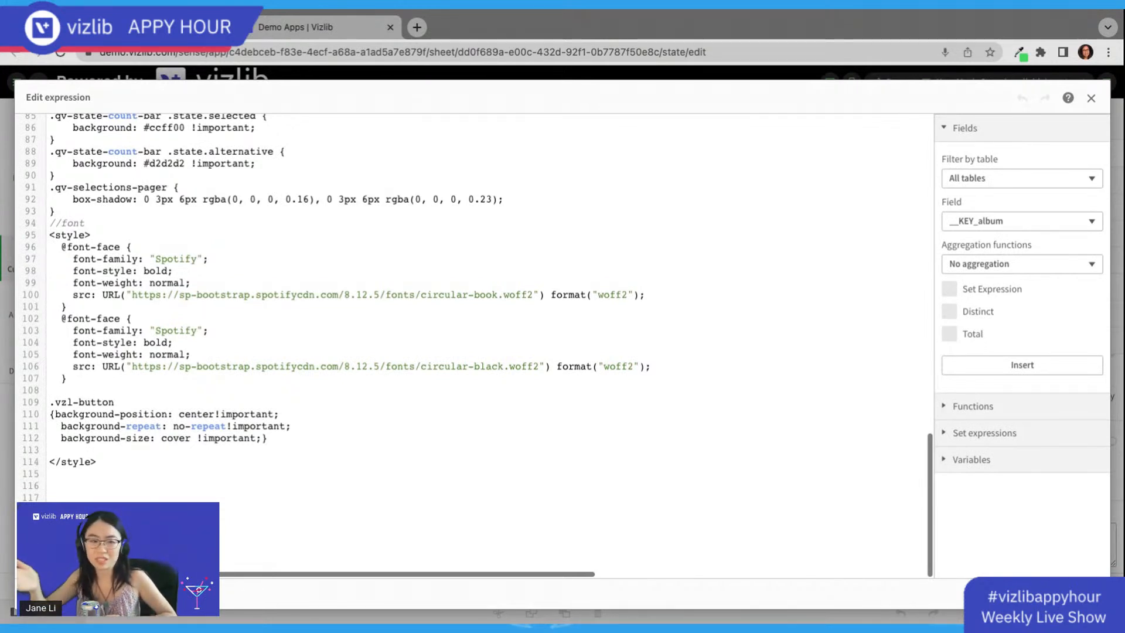
scroll(228, 230, up, 1)
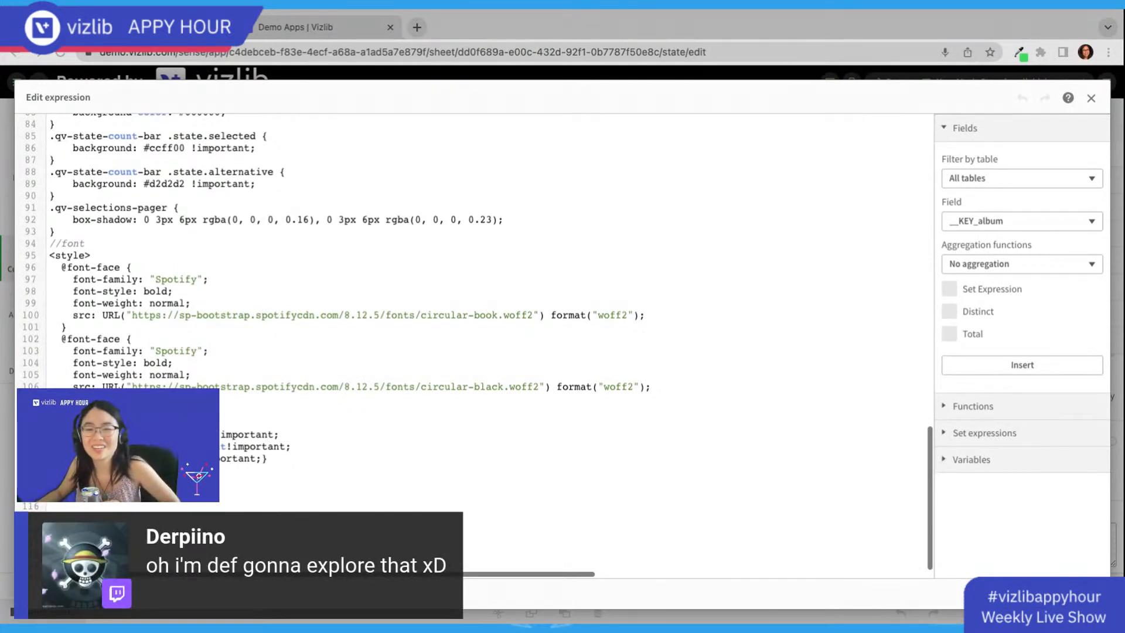
scroll(438, 315, up, 3)
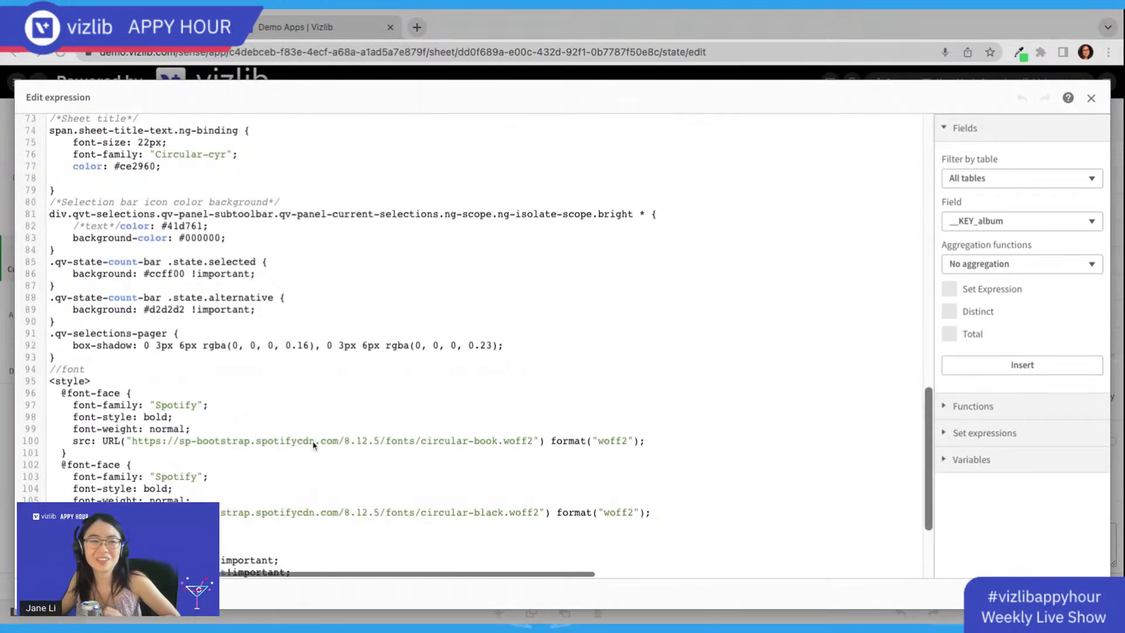
scroll(375, 308, up, 3)
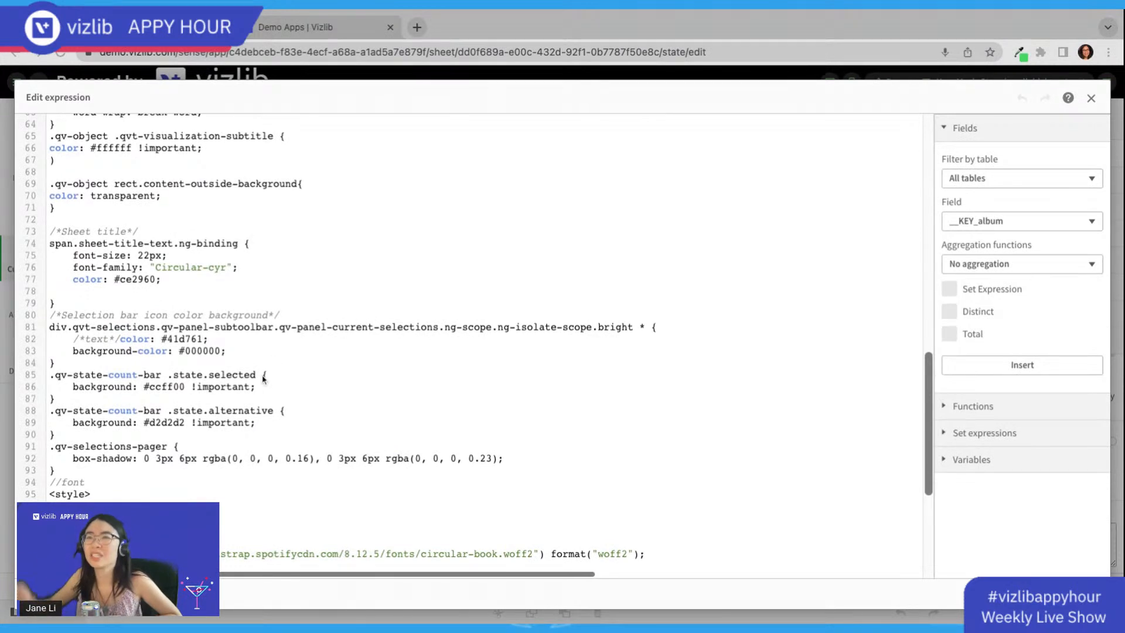
scroll(318, 358, up, 5)
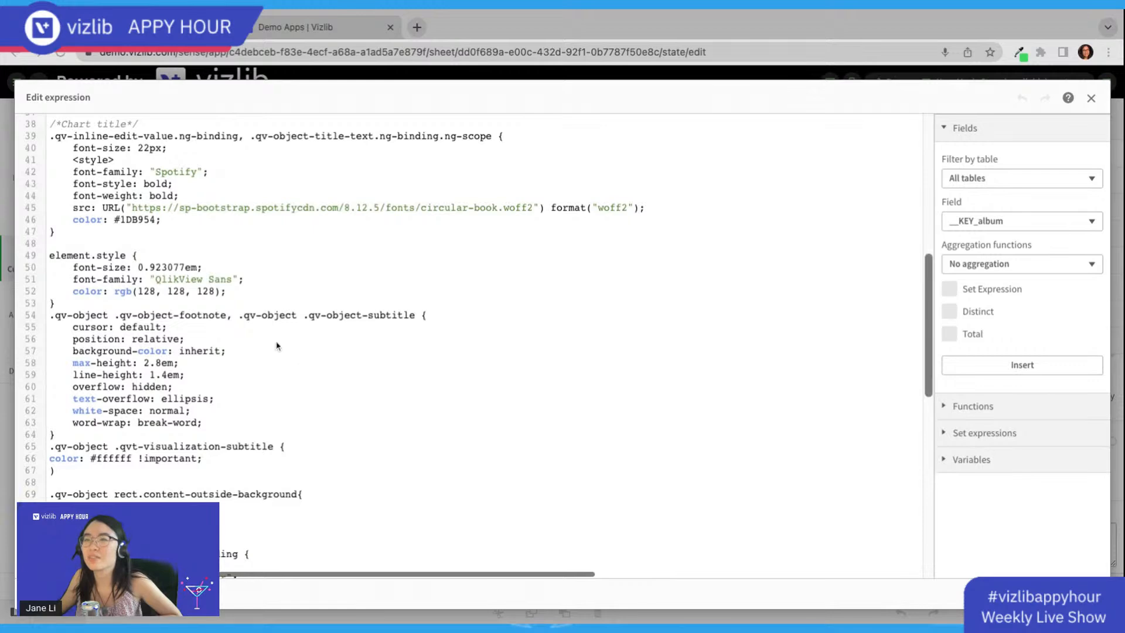
Step: Examine the Styles (CSS) expression from the selection bar rules to the font rules and highlight the "Background of sheet" block
scroll(277, 346, up, 5)
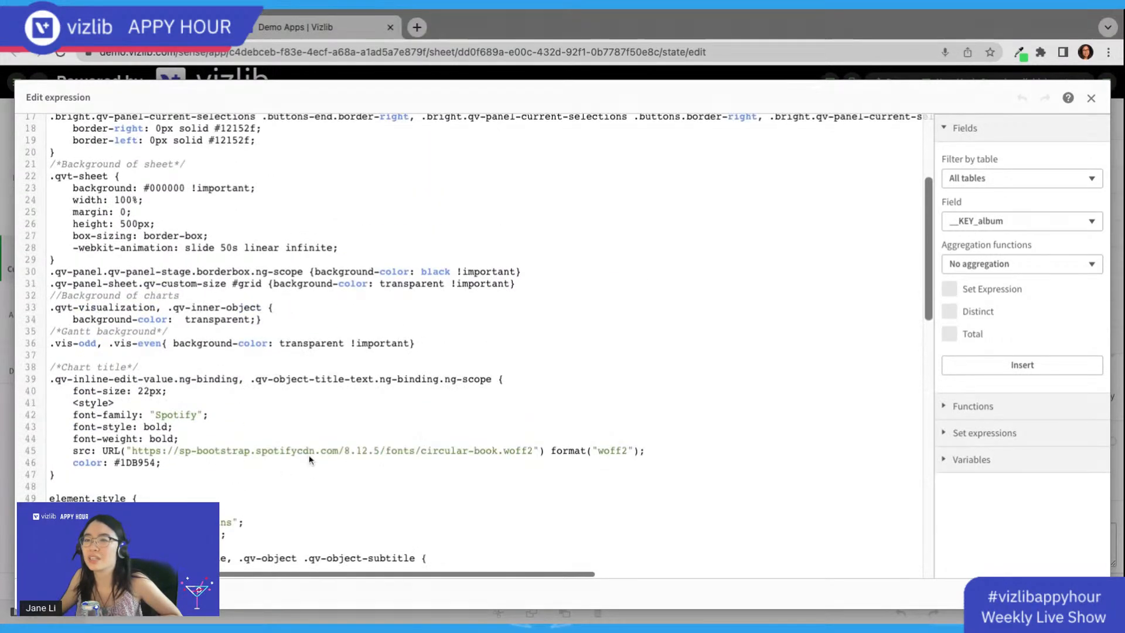
scroll(197, 365, up, 4)
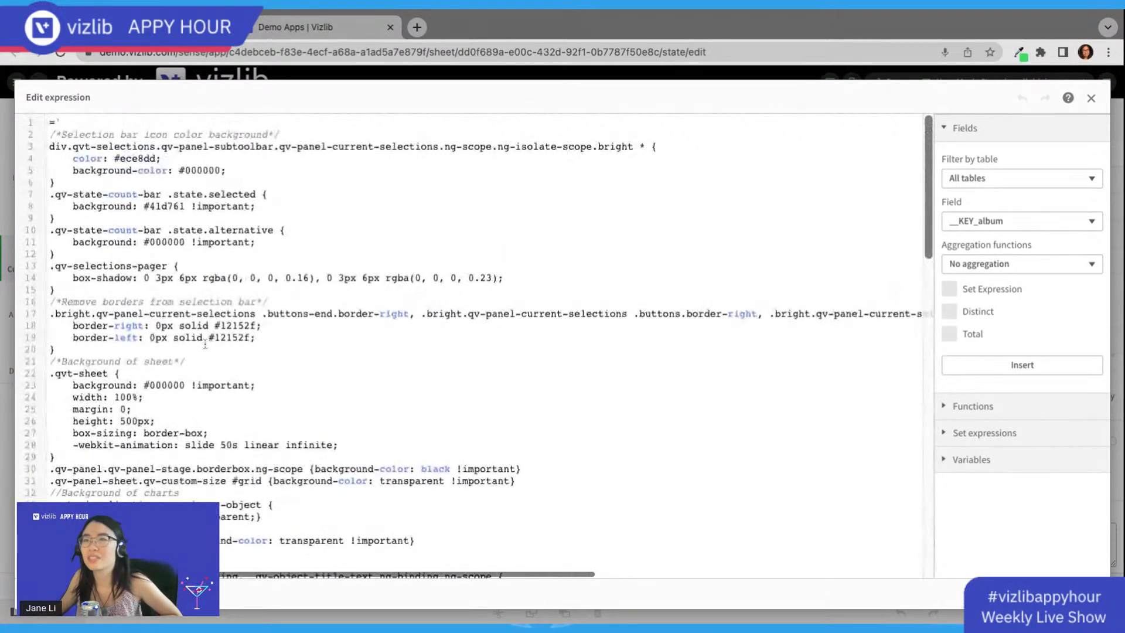
scroll(231, 468, down, 1)
scroll(231, 467, down, 15)
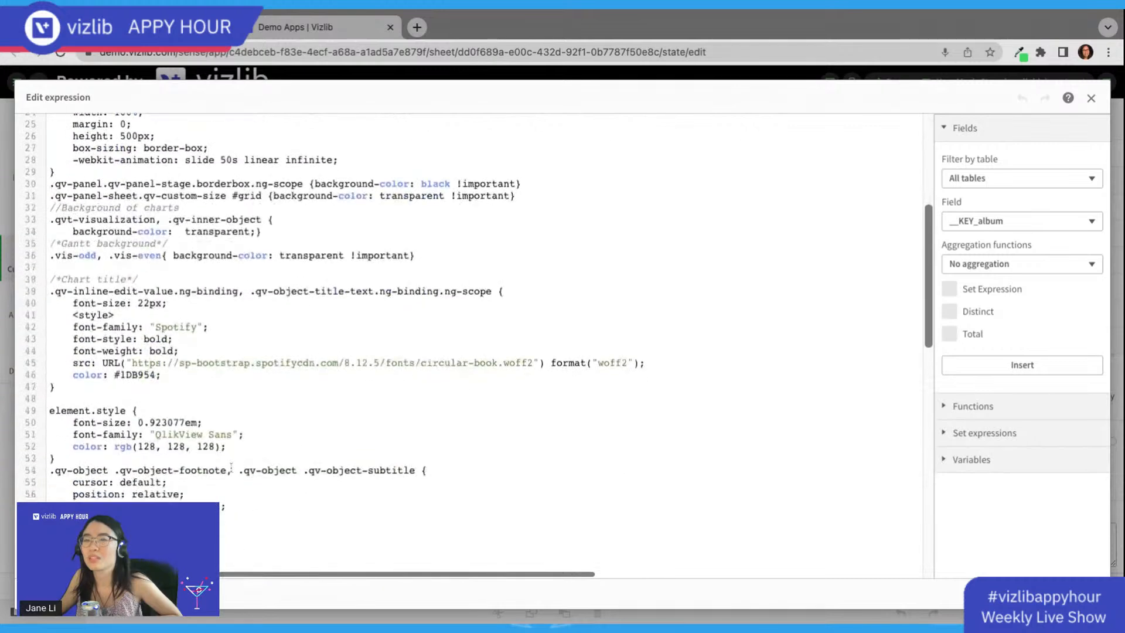
scroll(232, 467, down, 2)
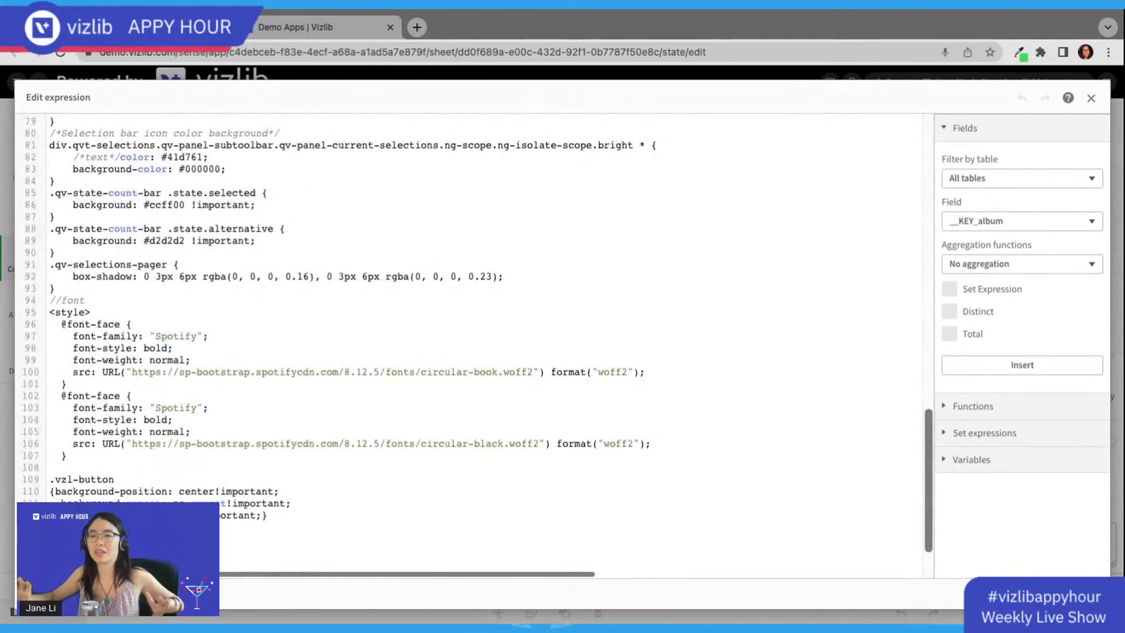
scroll(261, 467, up, 17)
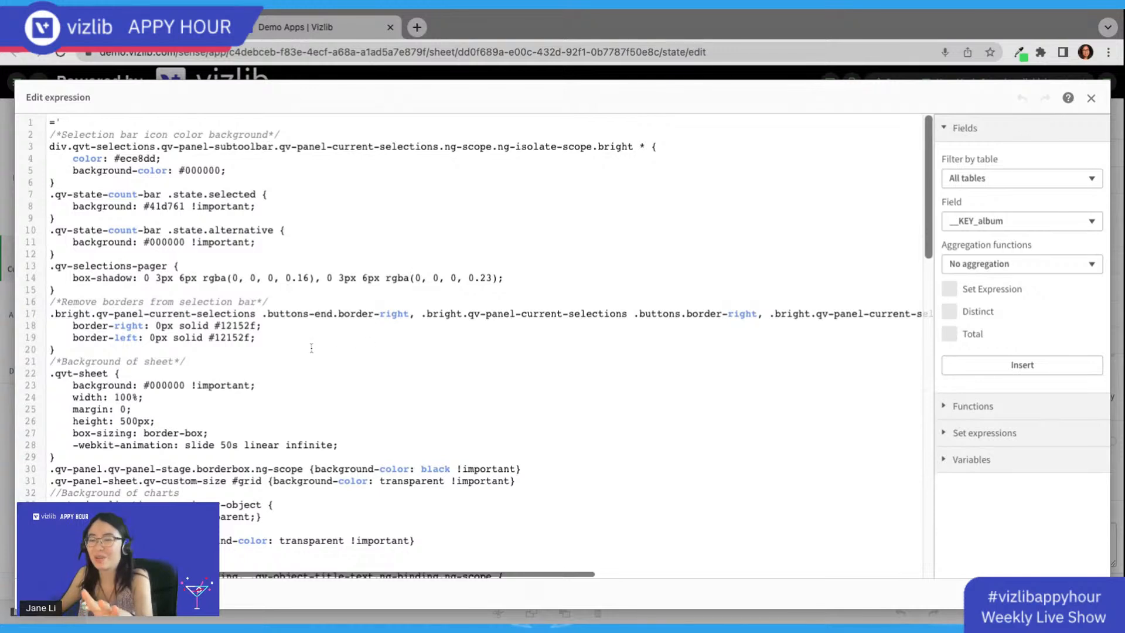
click(54, 457)
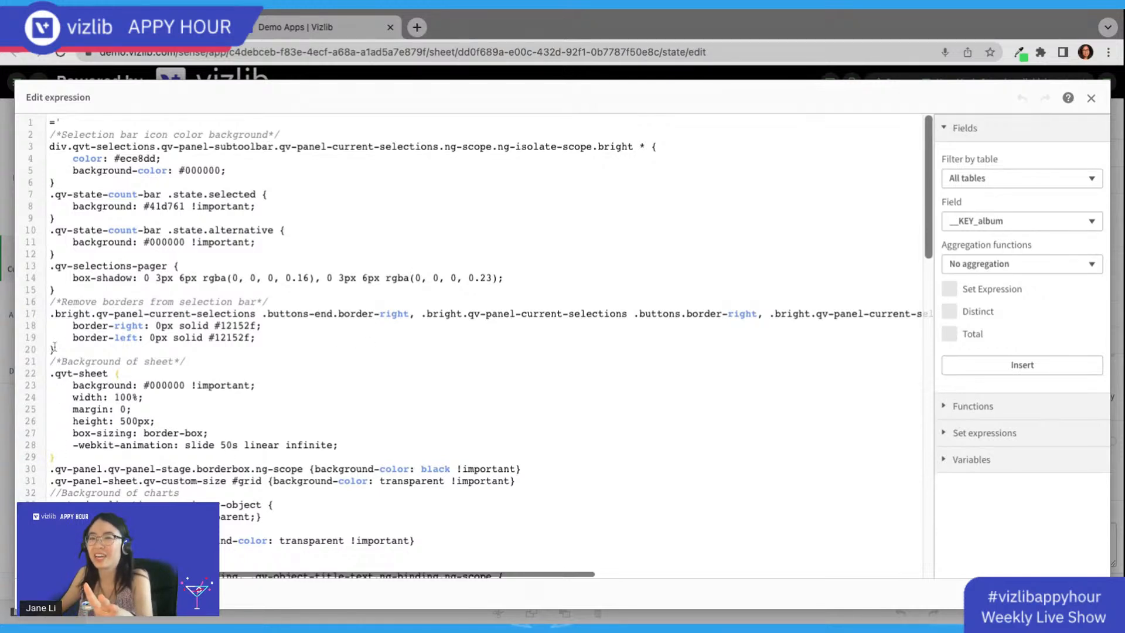
shift+click(49, 361)
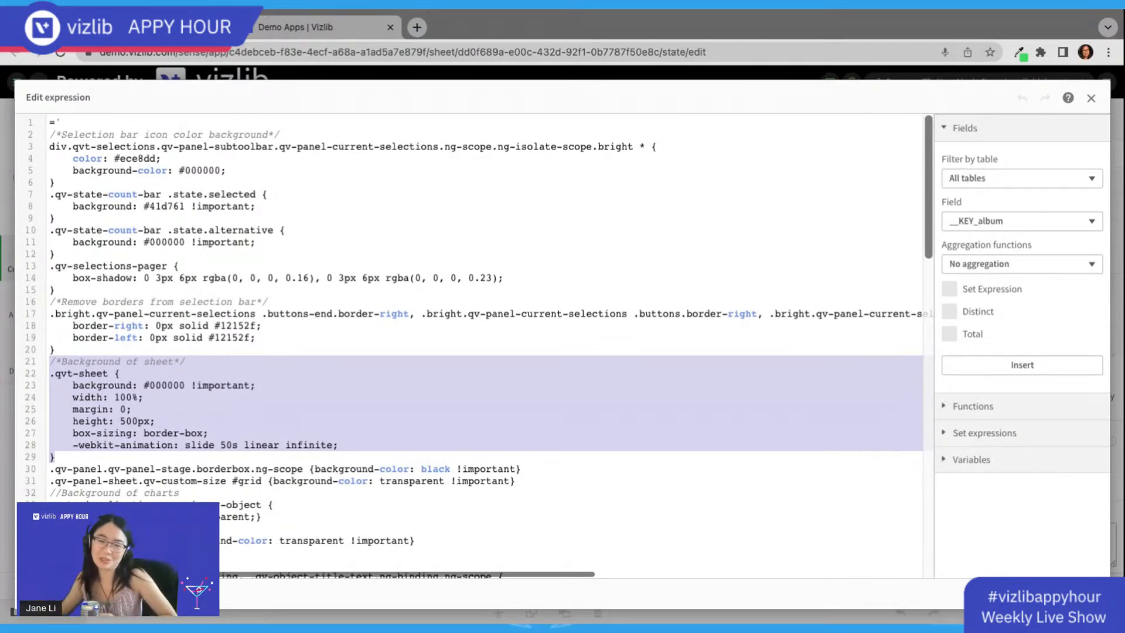
Step: Close the Styles (CSS) expression and finish editing the Spotify Sheet master visualization
scroll(704, 544, down, 8)
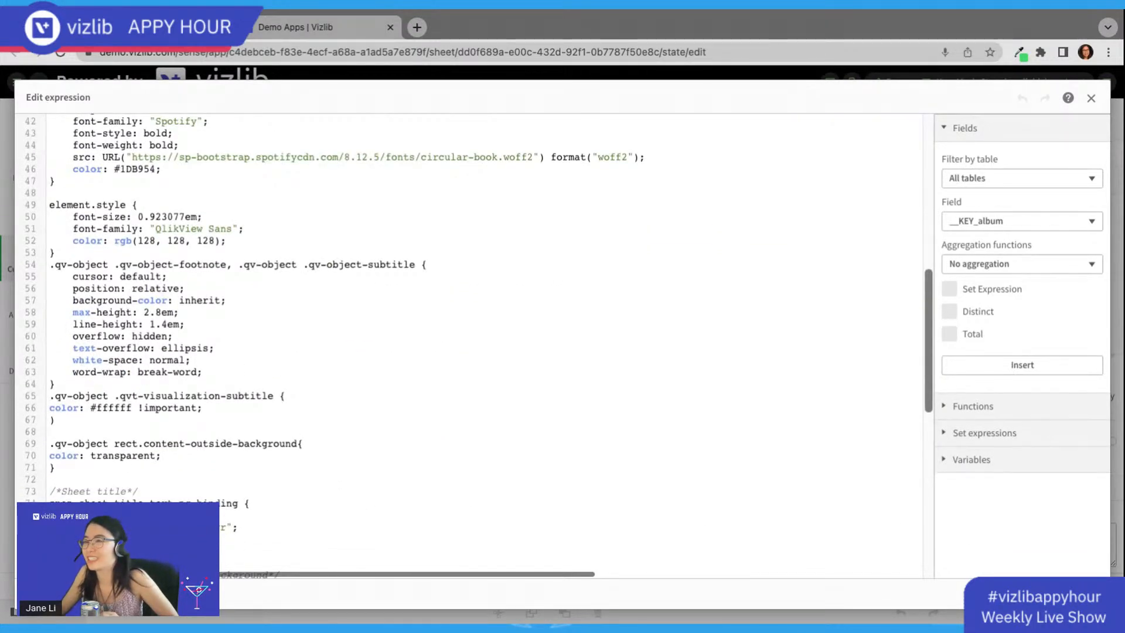
click(1073, 593)
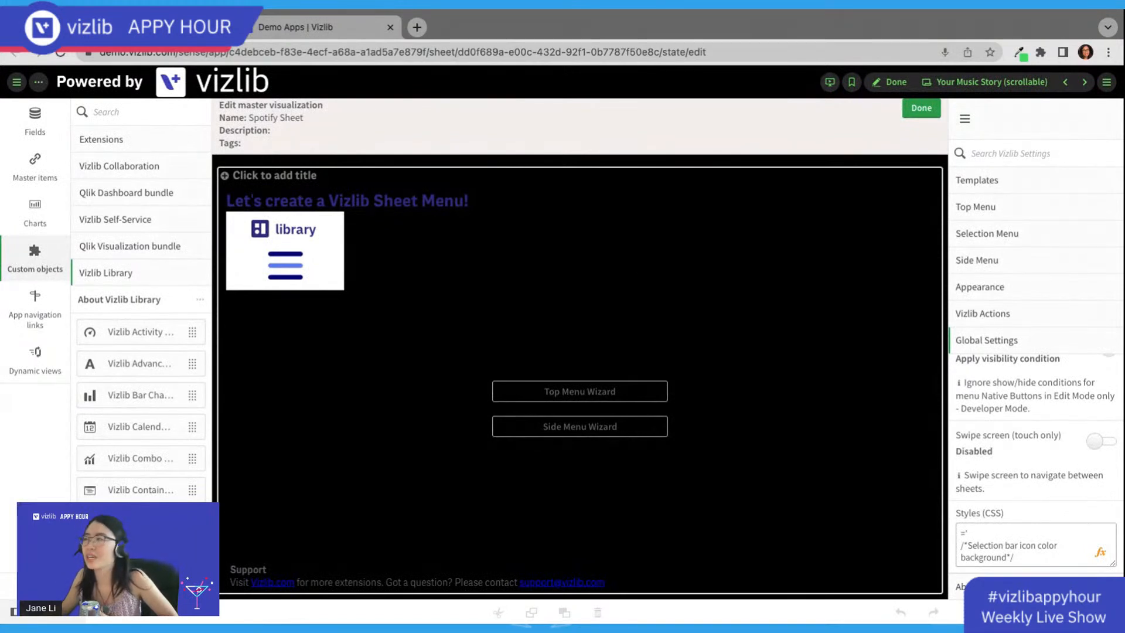
click(922, 109)
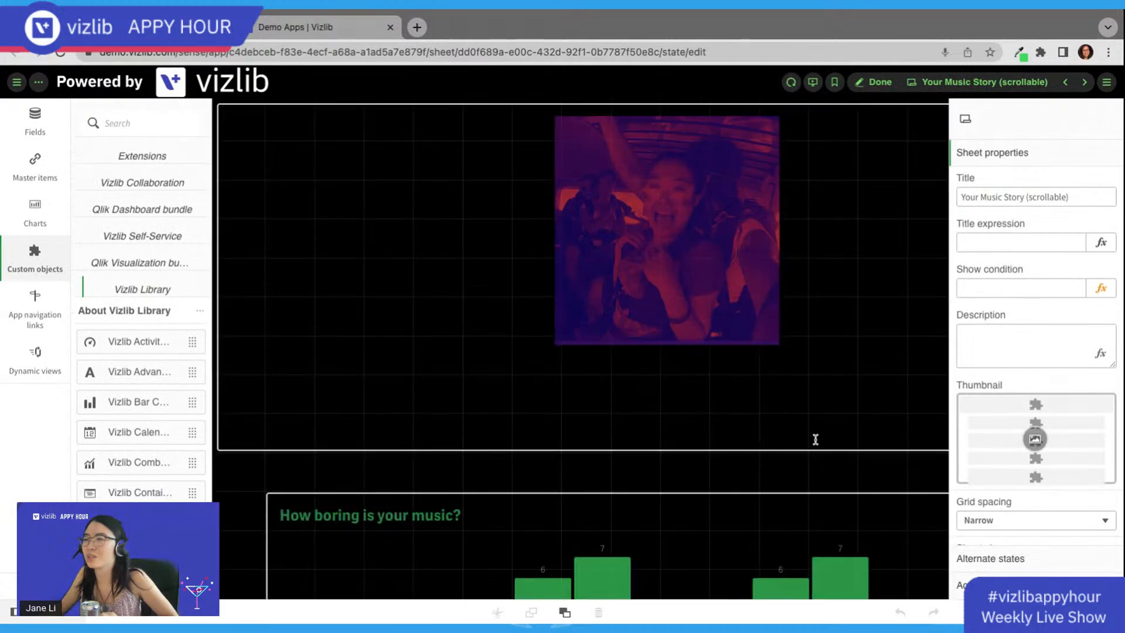
Step: Select the Vizlib Advanced Text Object containing the profile image and open its Text expression for editing
scroll(816, 439, down, 2)
click(749, 232)
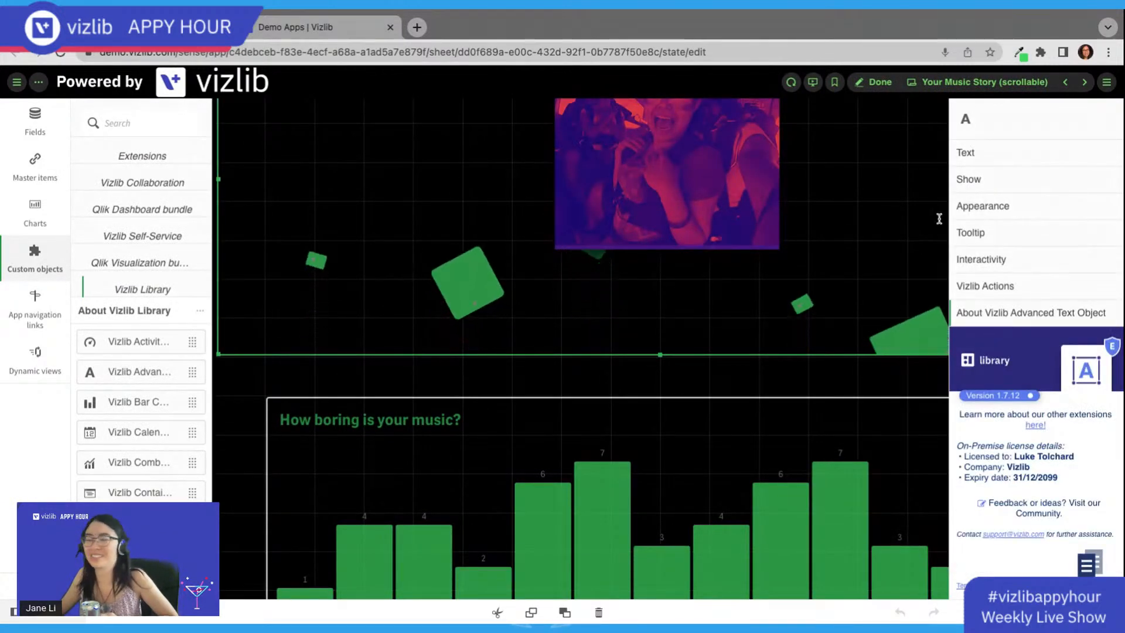
click(995, 182)
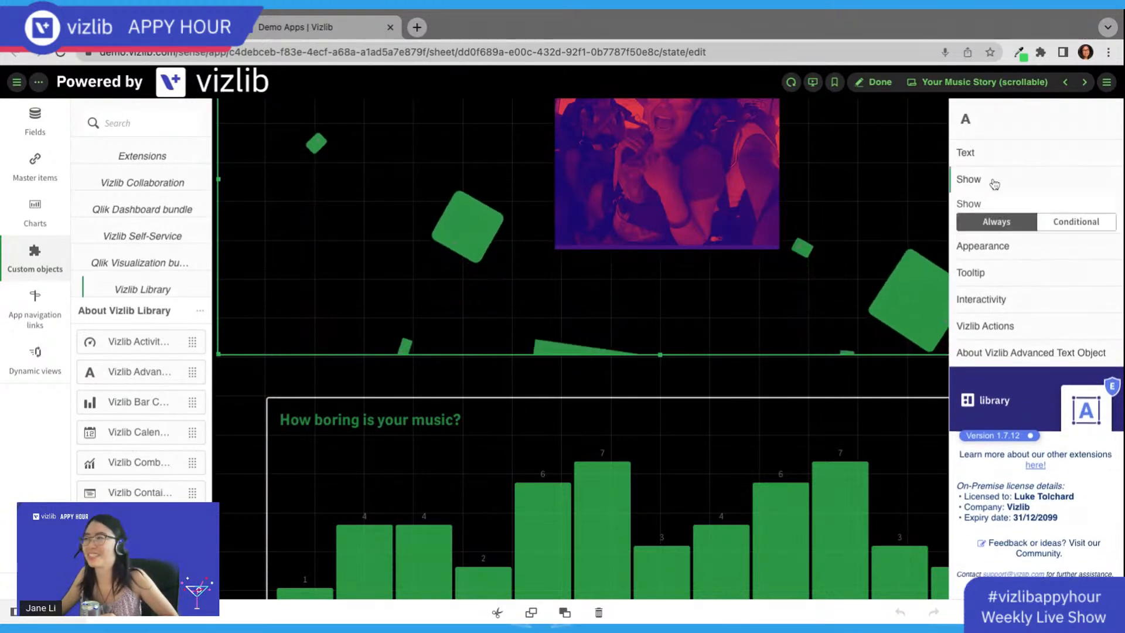
click(1005, 151)
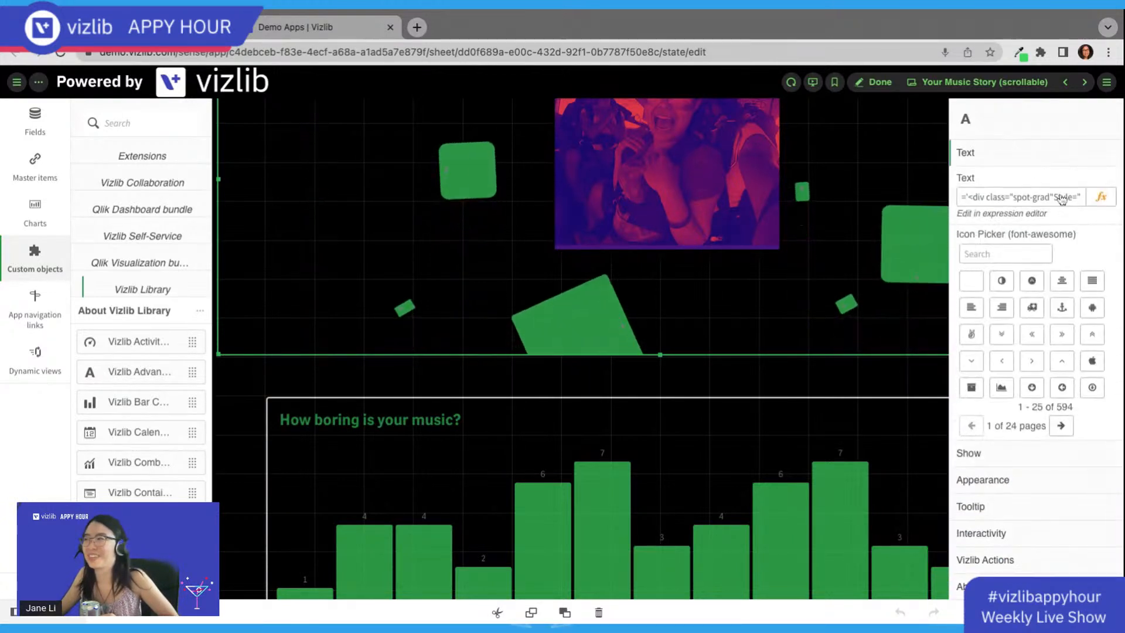
click(1101, 197)
Step: Examine the text object's area, font, image gradient and hover rules, and close the expression editor
scroll(486, 251, up, 20)
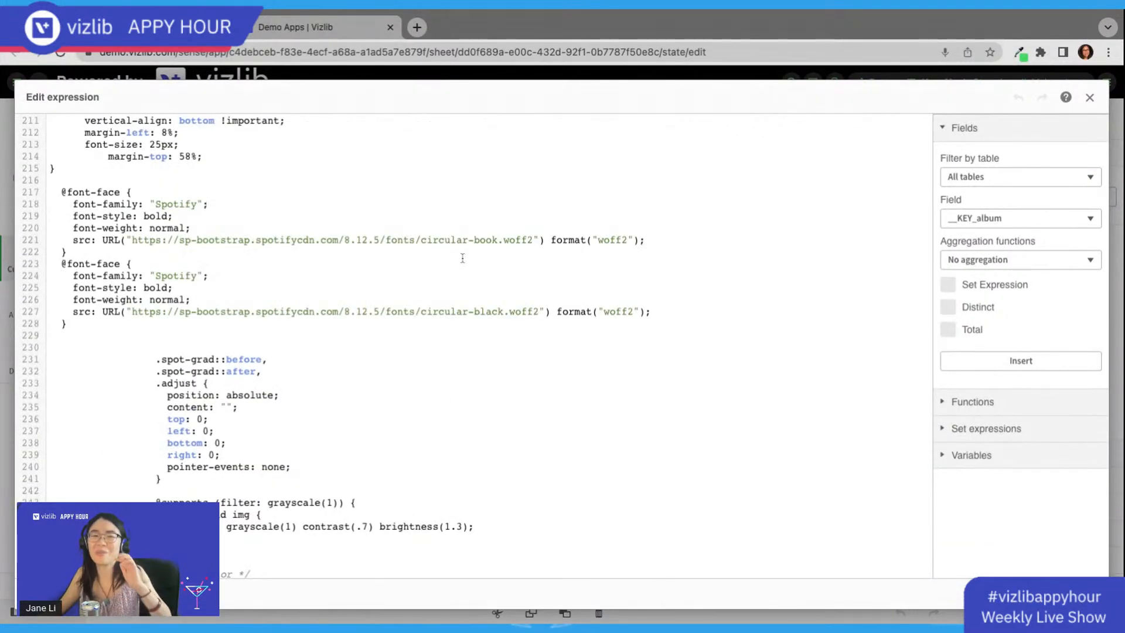
scroll(462, 255, up, 20)
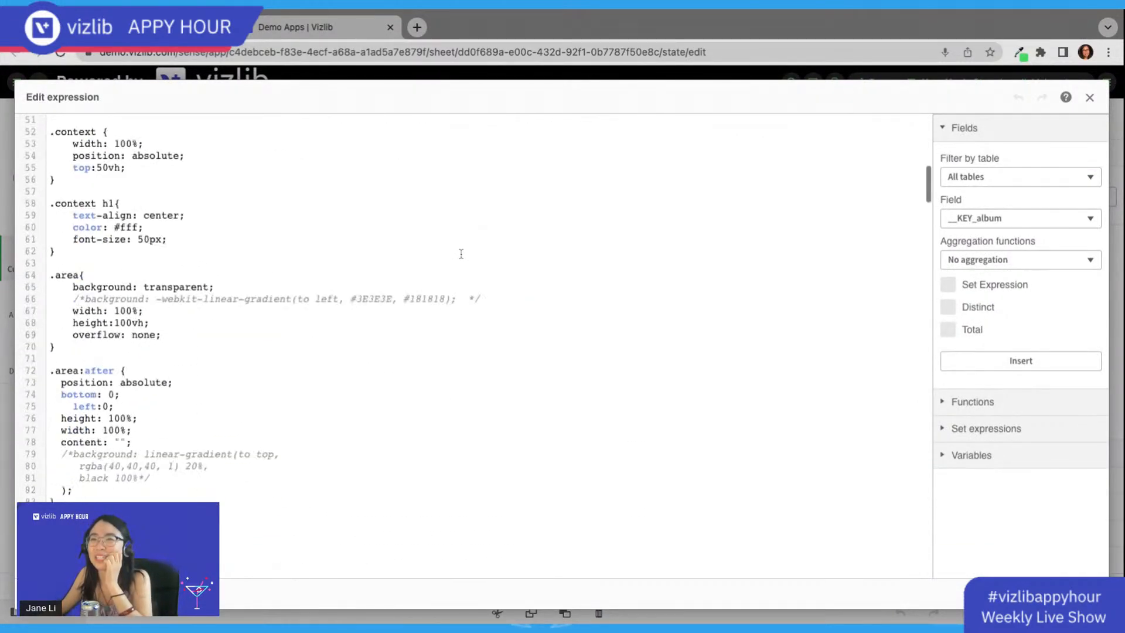
scroll(461, 254, up, 8)
scroll(457, 256, down, 11)
scroll(456, 256, down, 19)
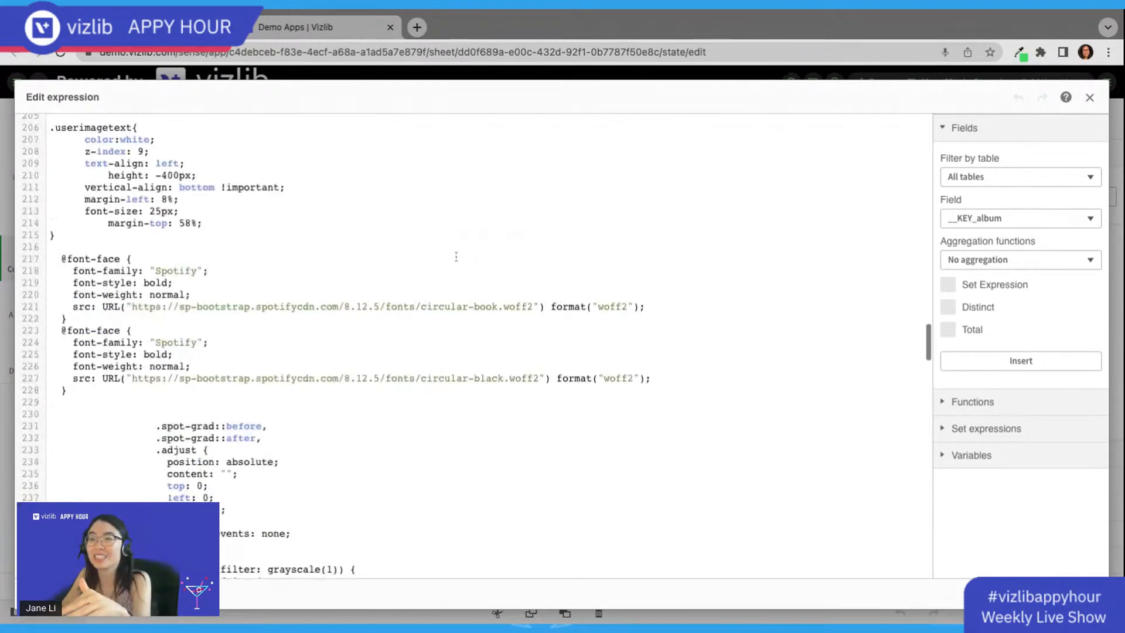
scroll(456, 256, down, 2)
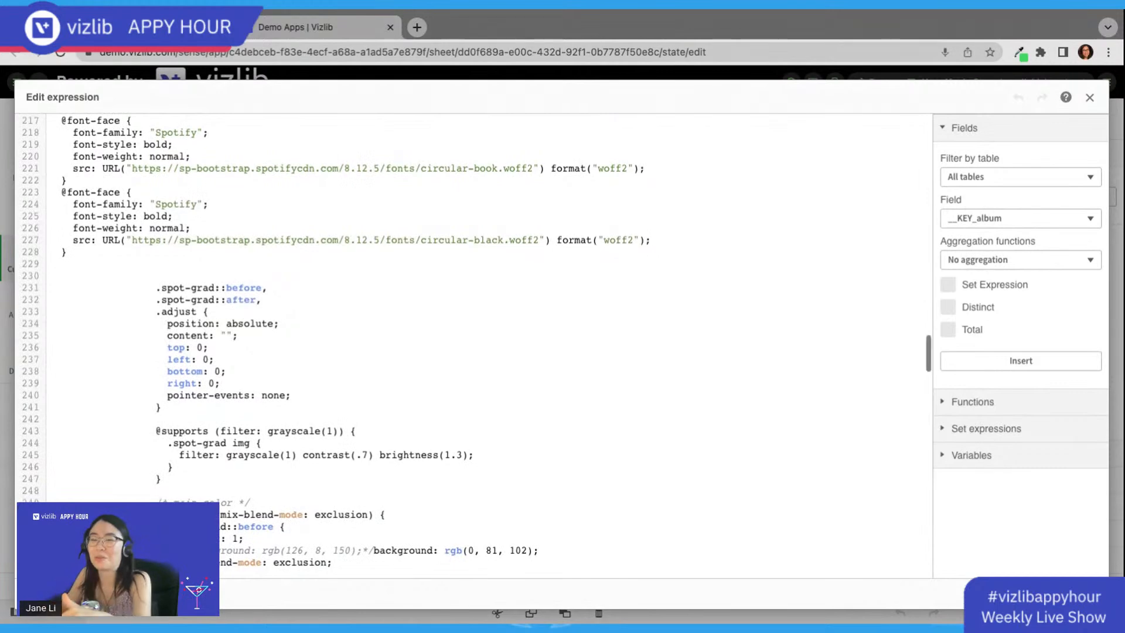
scroll(456, 256, down, 7)
scroll(456, 256, down, 19)
scroll(456, 257, down, 4)
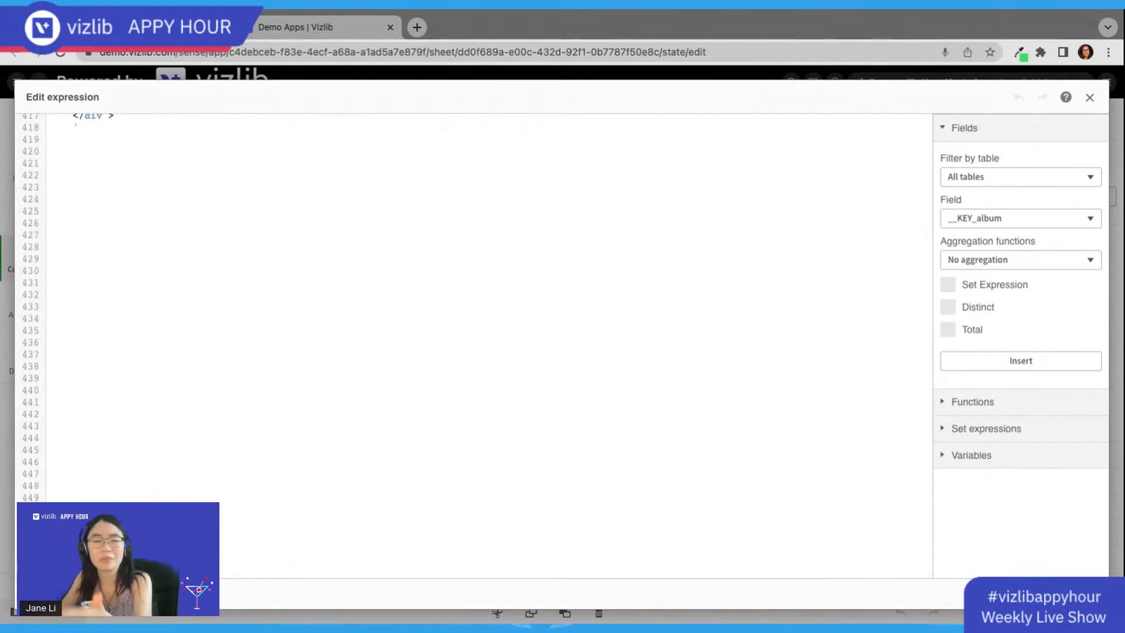
scroll(456, 256, up, 10)
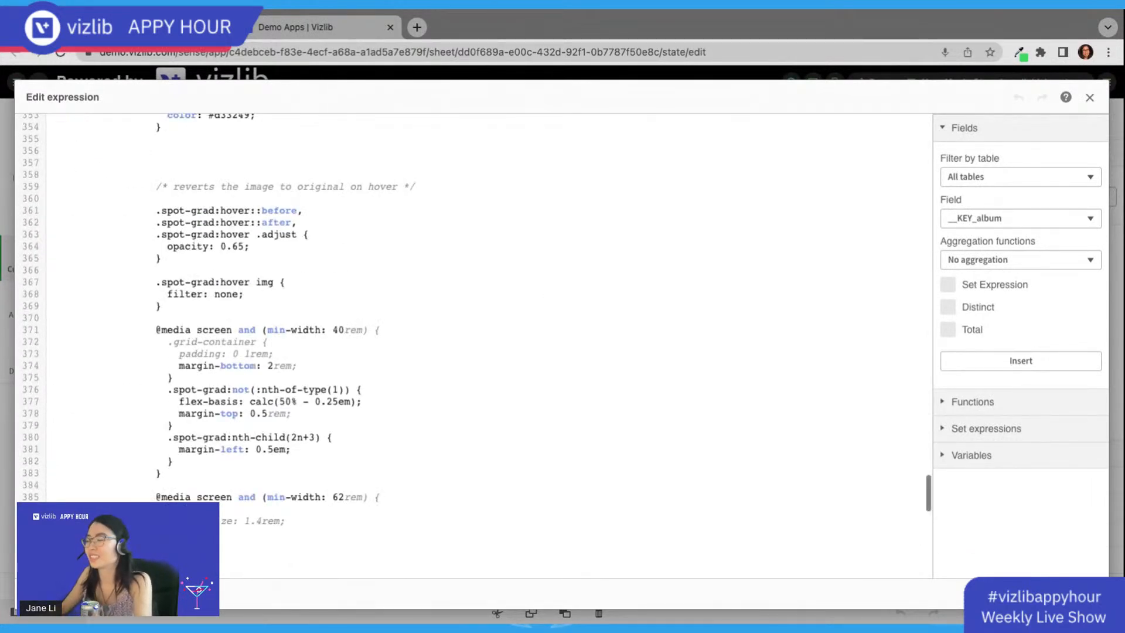
click(1012, 593)
Step: Leave sheet editing and look through the charts from the boringness chart to the track characteristics by year
scroll(743, 465, down, 4)
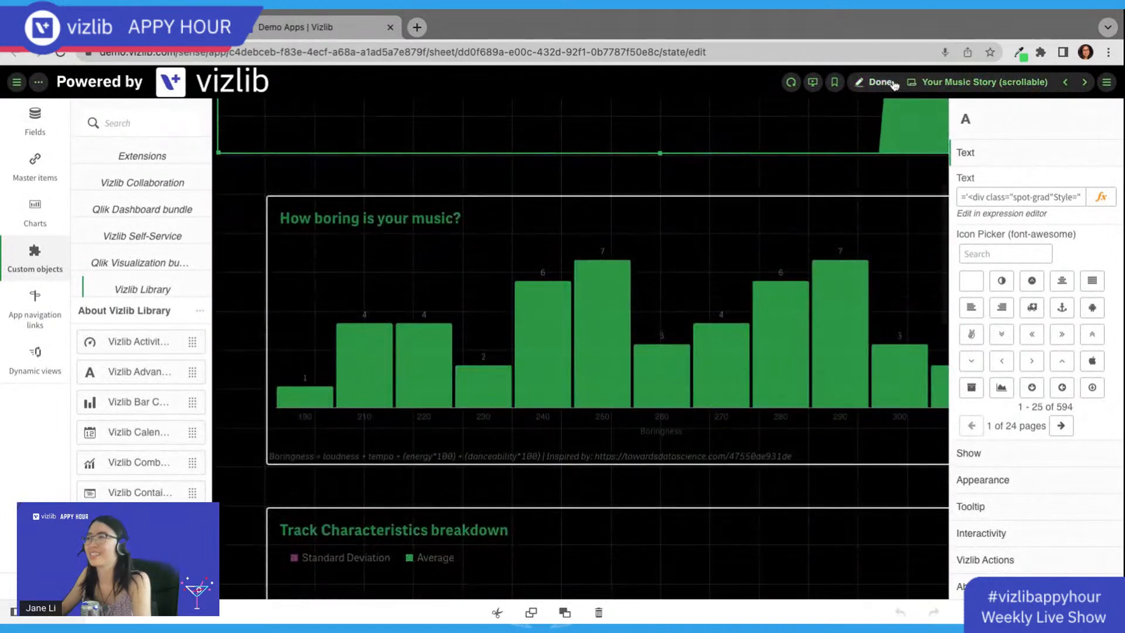
click(880, 82)
scroll(894, 536, down, 3)
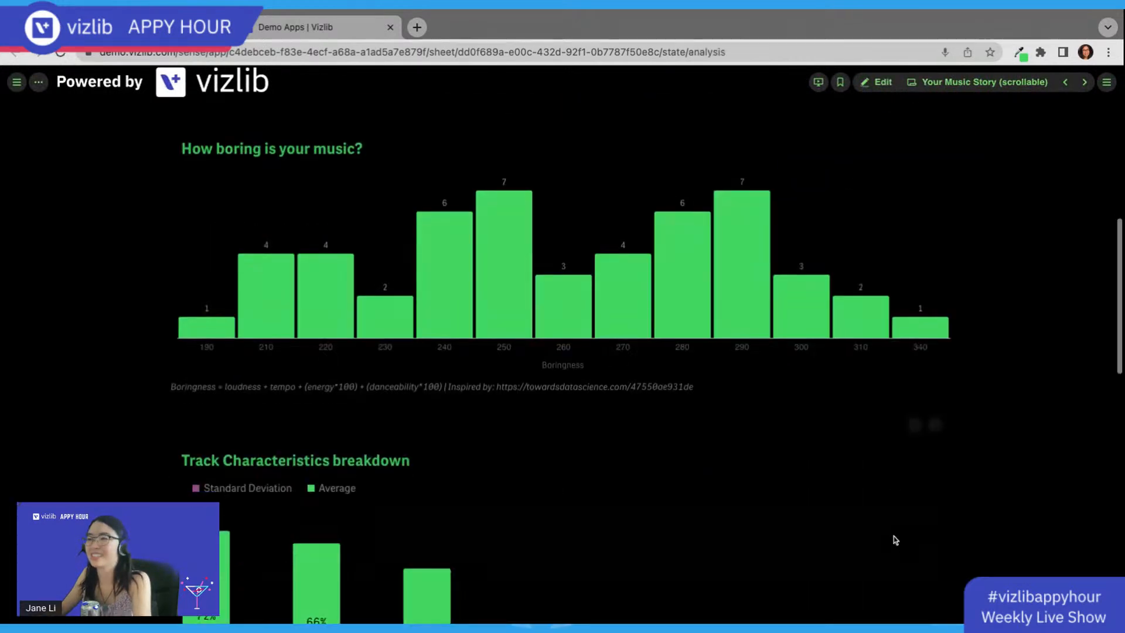
scroll(894, 536, down, 10)
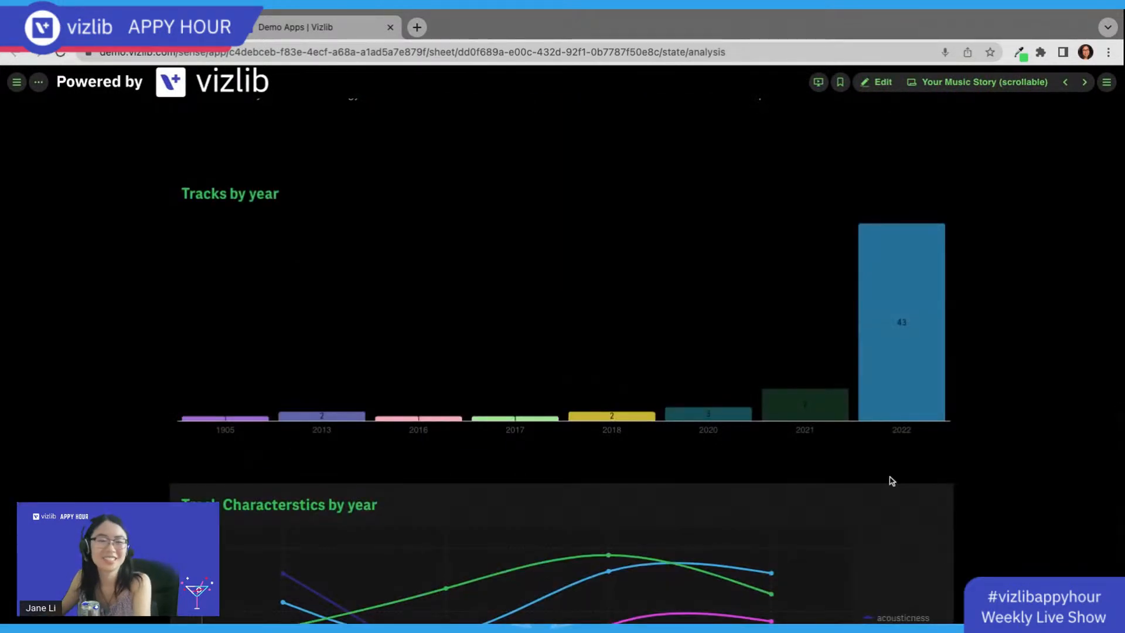
scroll(891, 480, down, 5)
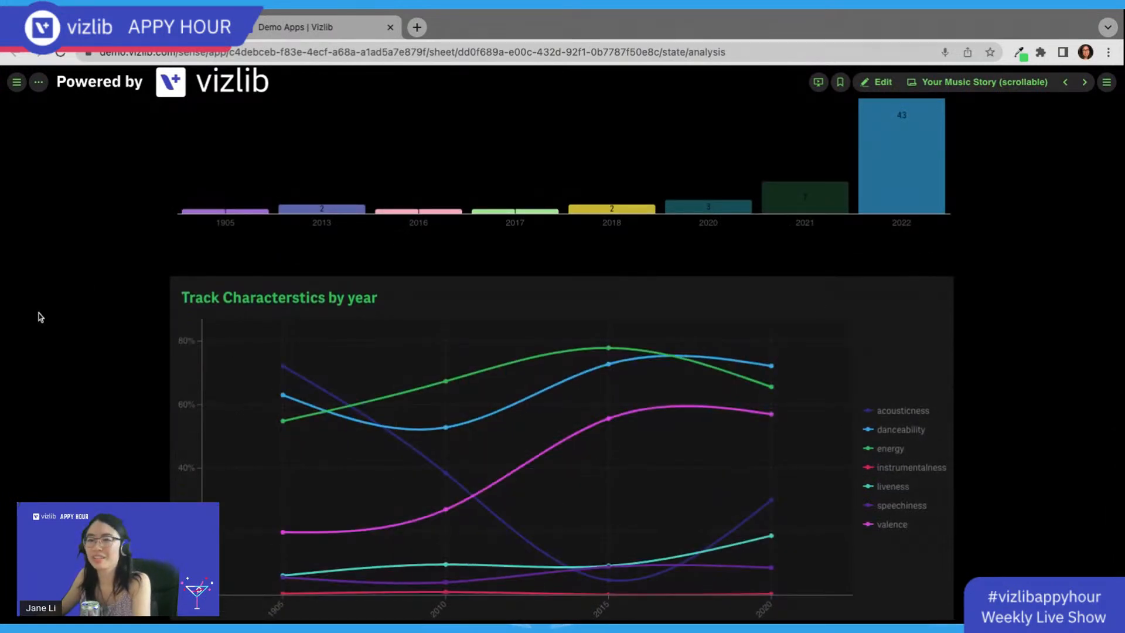
scroll(1066, 402, up, 7)
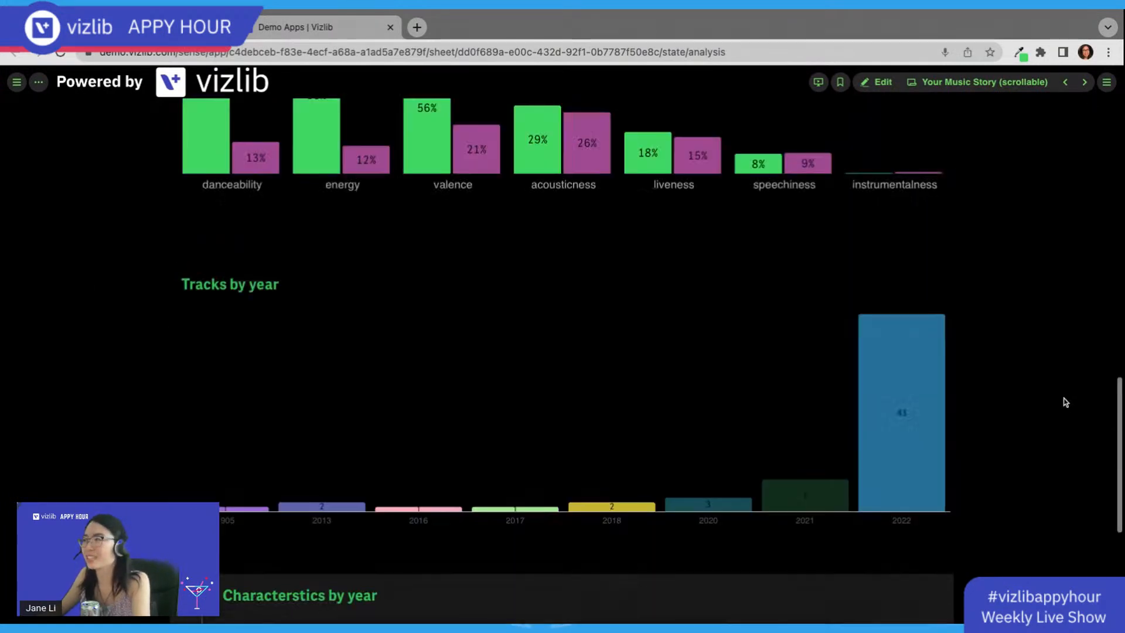
Step: Switch from the music story sheet to the Setup & Sign In sheet
scroll(1065, 399, up, 9)
click(939, 88)
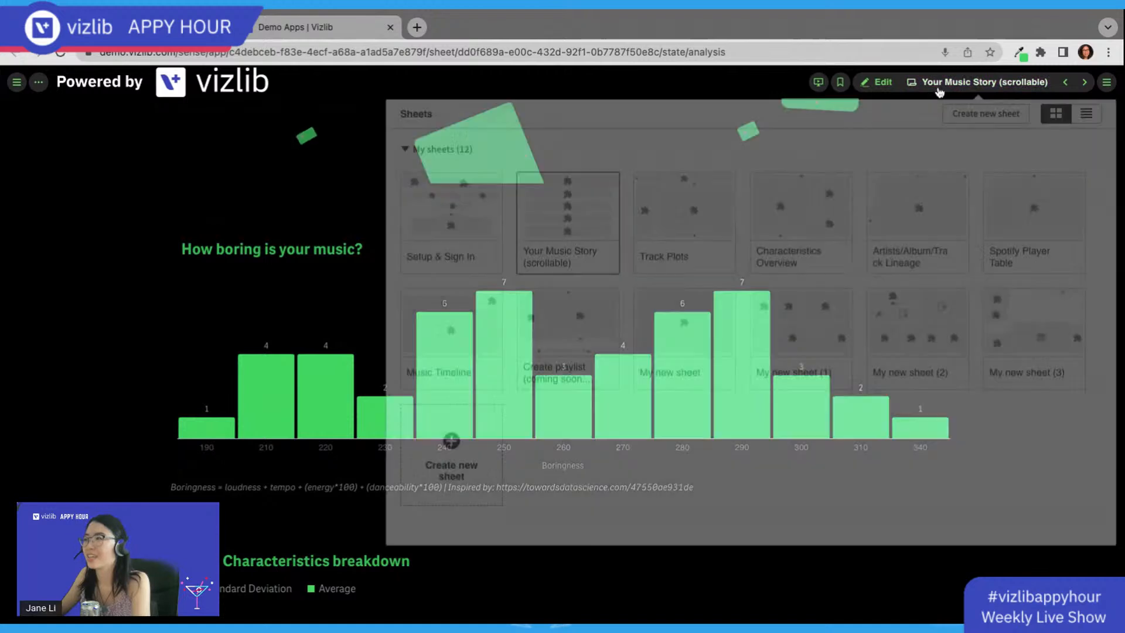
click(419, 211)
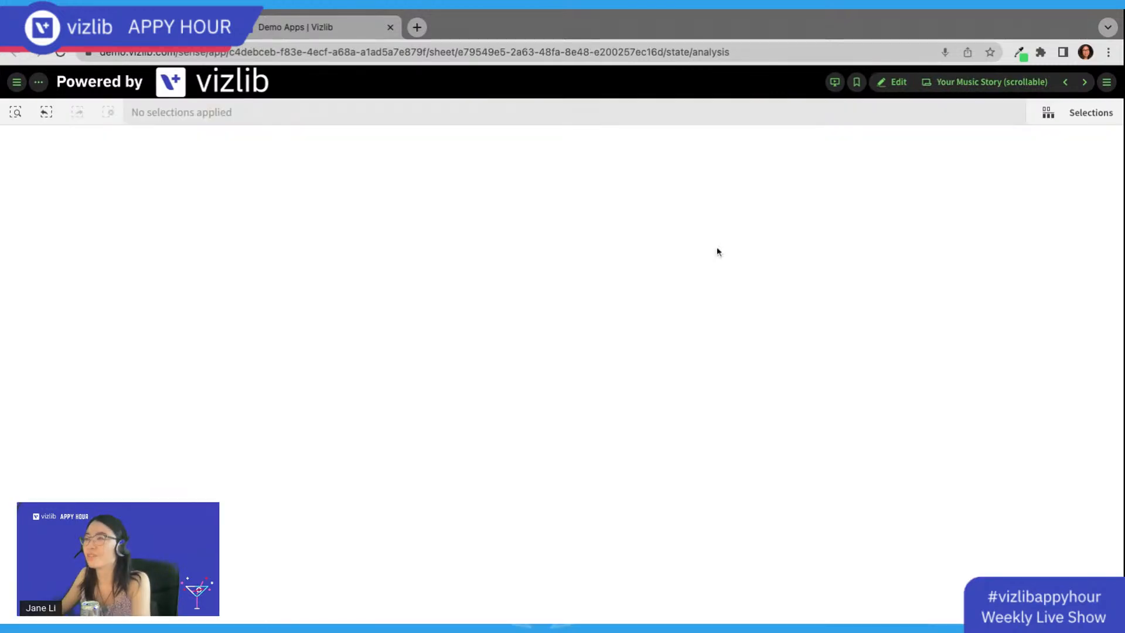